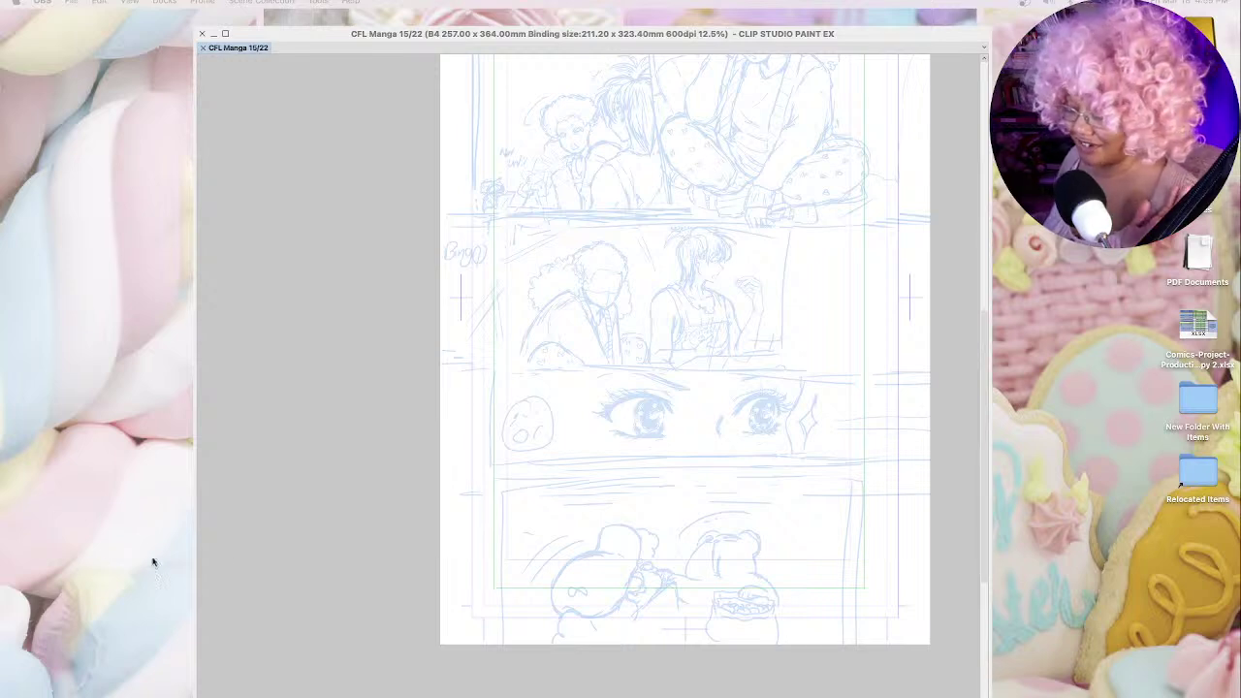
Step: Bring the Clip Studio Paint window with the CFL Manga 15/22 page back to the front
{"action": "left_click", "coordinate": [505, 562]}
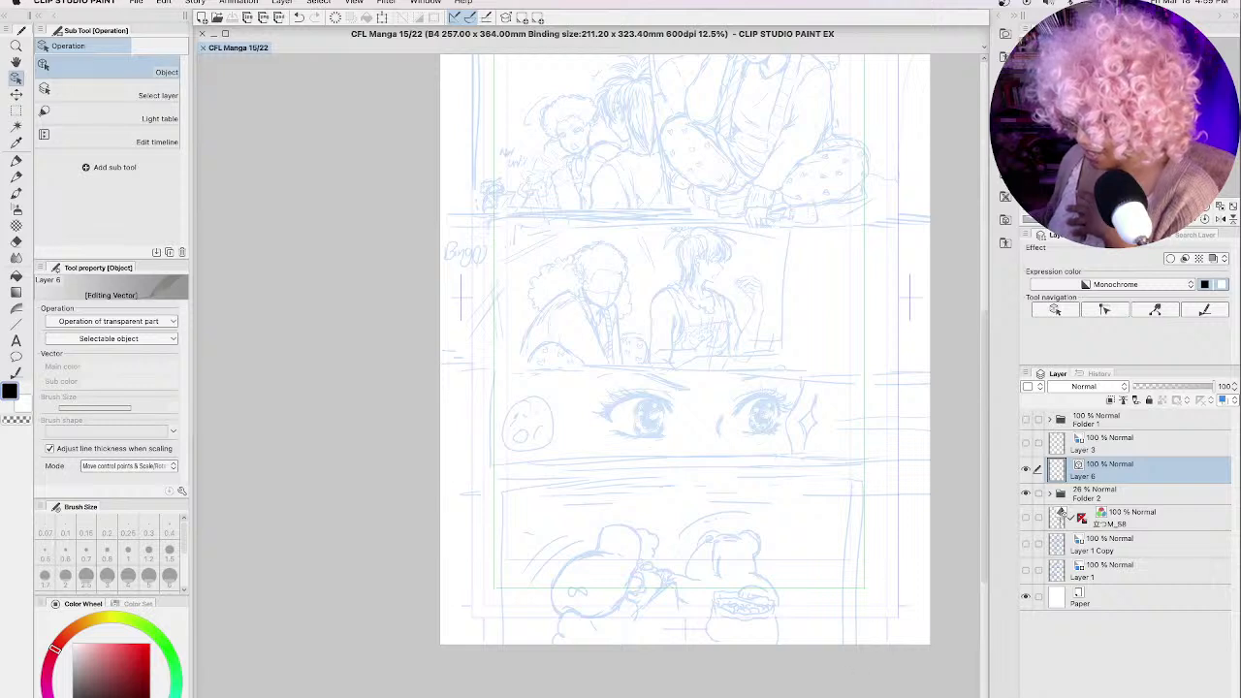
{"action": "scroll", "coordinate": [662, 348], "scroll_direction": "right", "scroll_amount": 3}
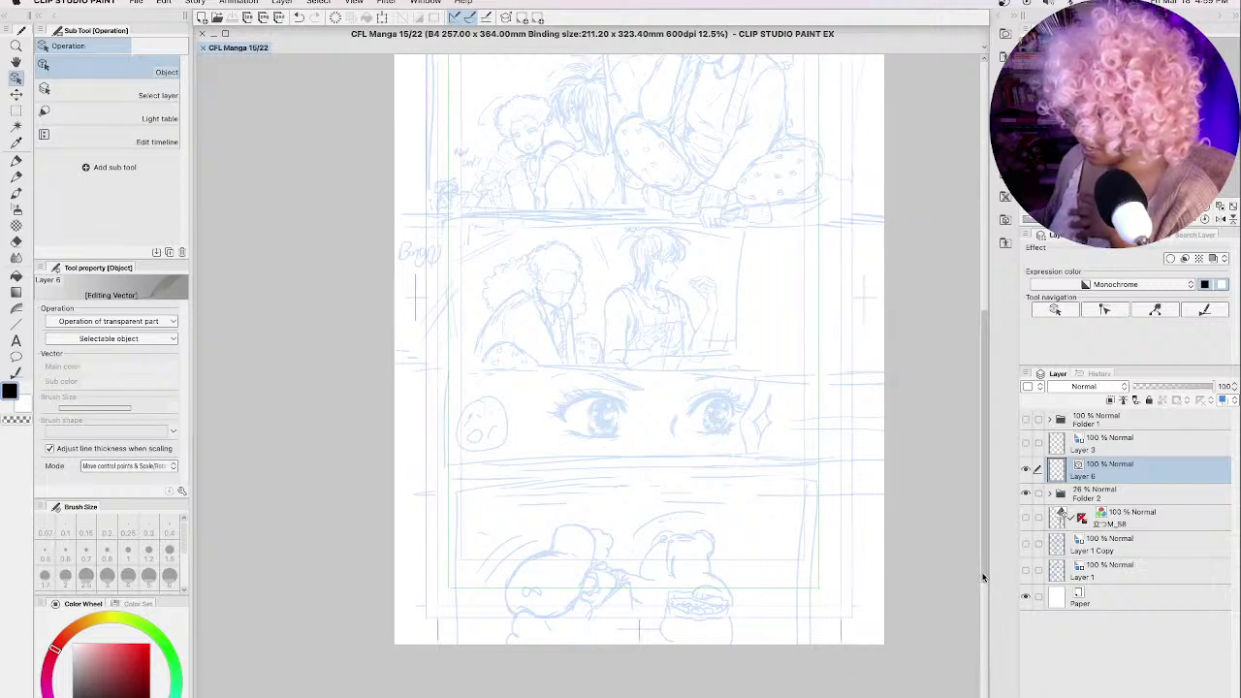
{"action": "scroll", "coordinate": [973, 557], "scroll_direction": "up", "scroll_amount": 4}
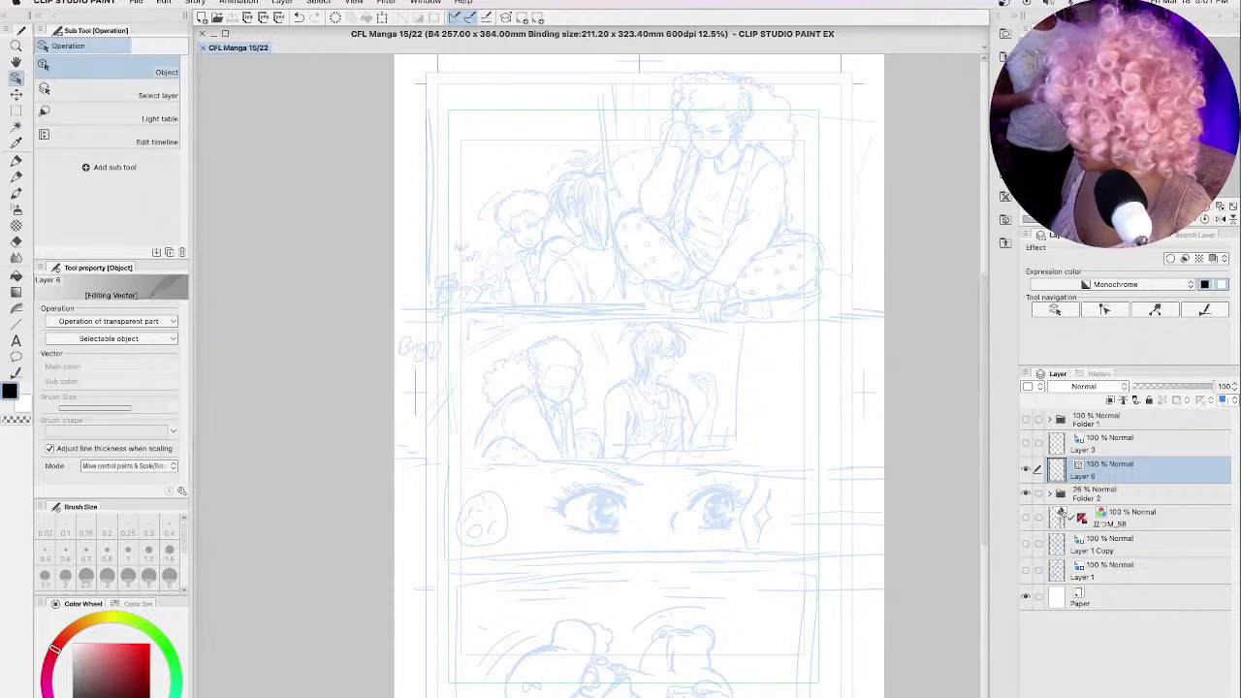
Step: Select the G-pen, shrink it to 0.8, and zoom in on the top-left figures
{"action": "left_click", "coordinate": [16, 161]}
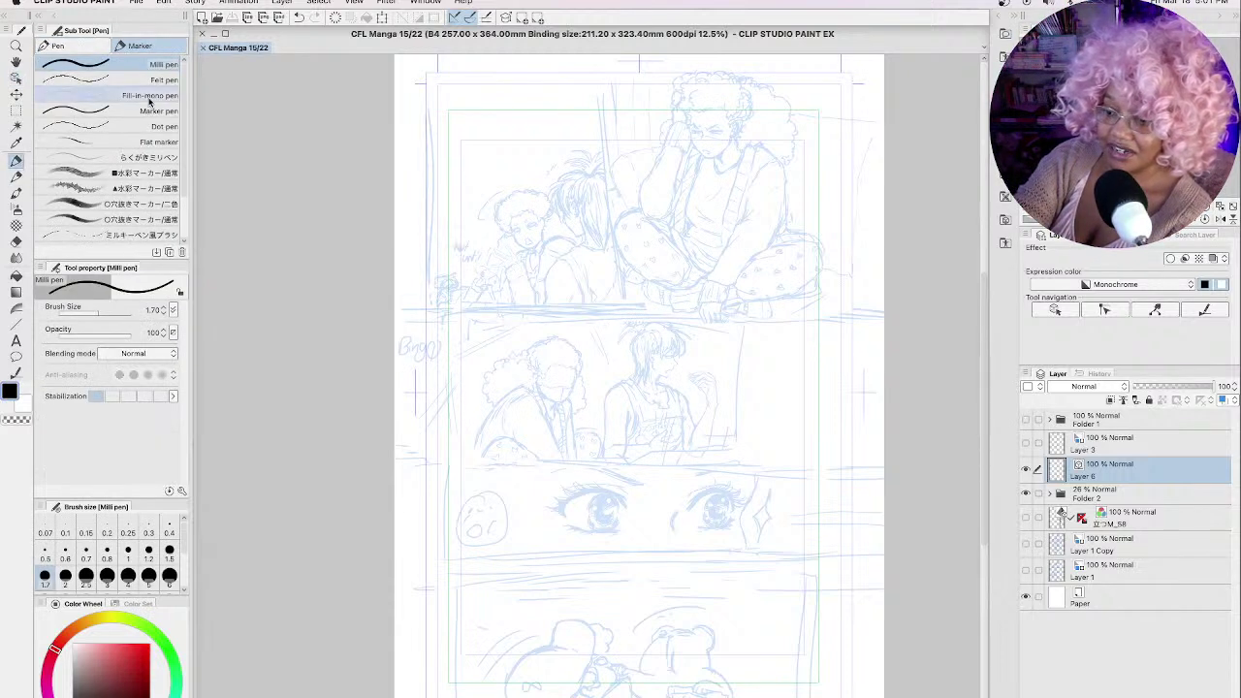
{"action": "left_click", "coordinate": [86, 46]}
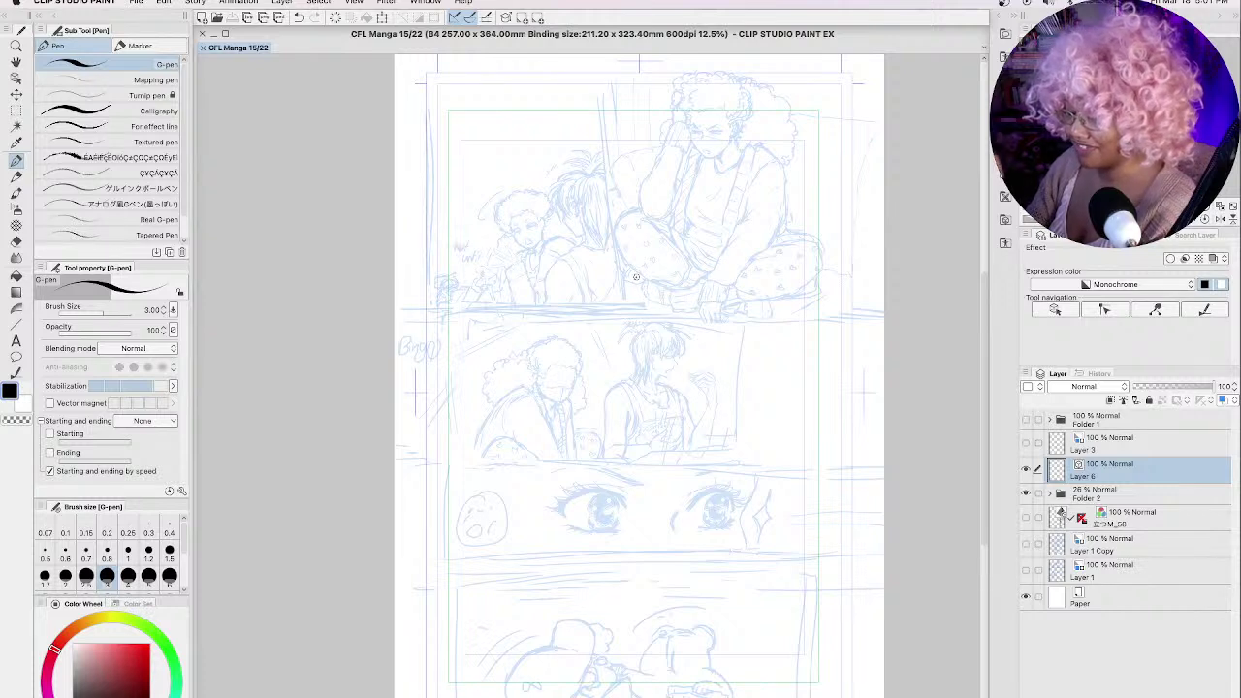
{"action": "key", "text": "bracketleft"}
{"action": "key", "text": "bracketleft"}
{"action": "key", "text": "bracketleft"}
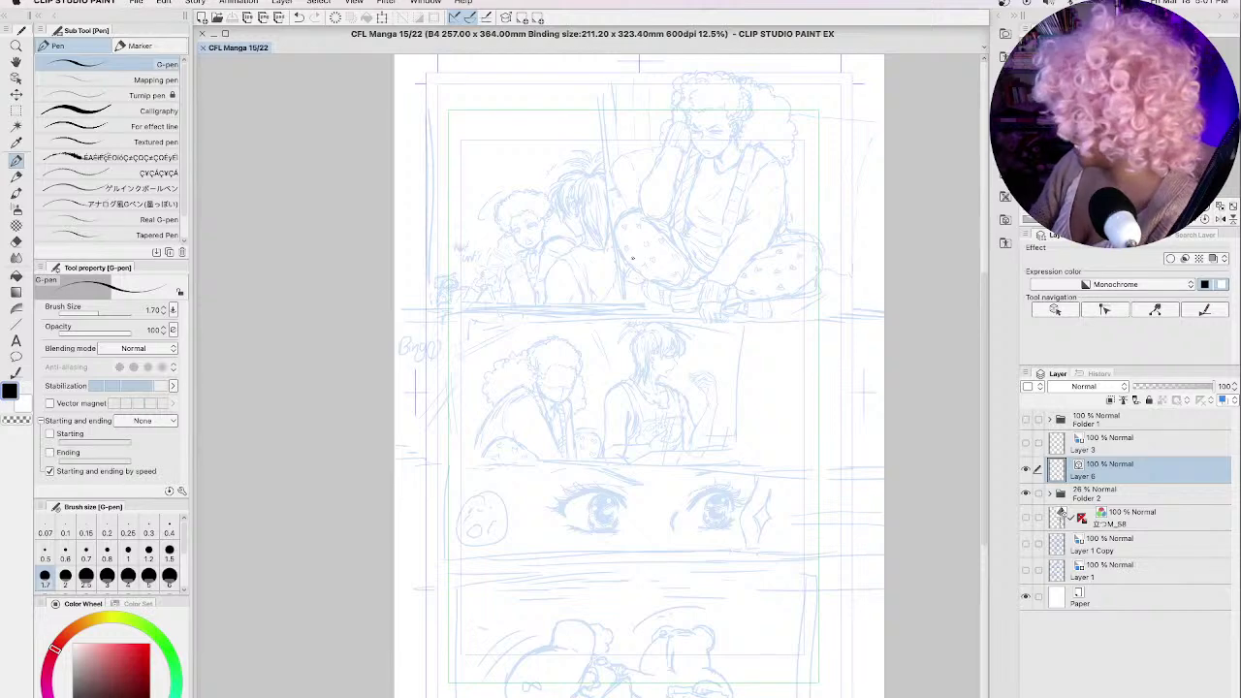
{"action": "scroll", "coordinate": [632, 258], "scroll_direction": "up", "scroll_amount": 5}
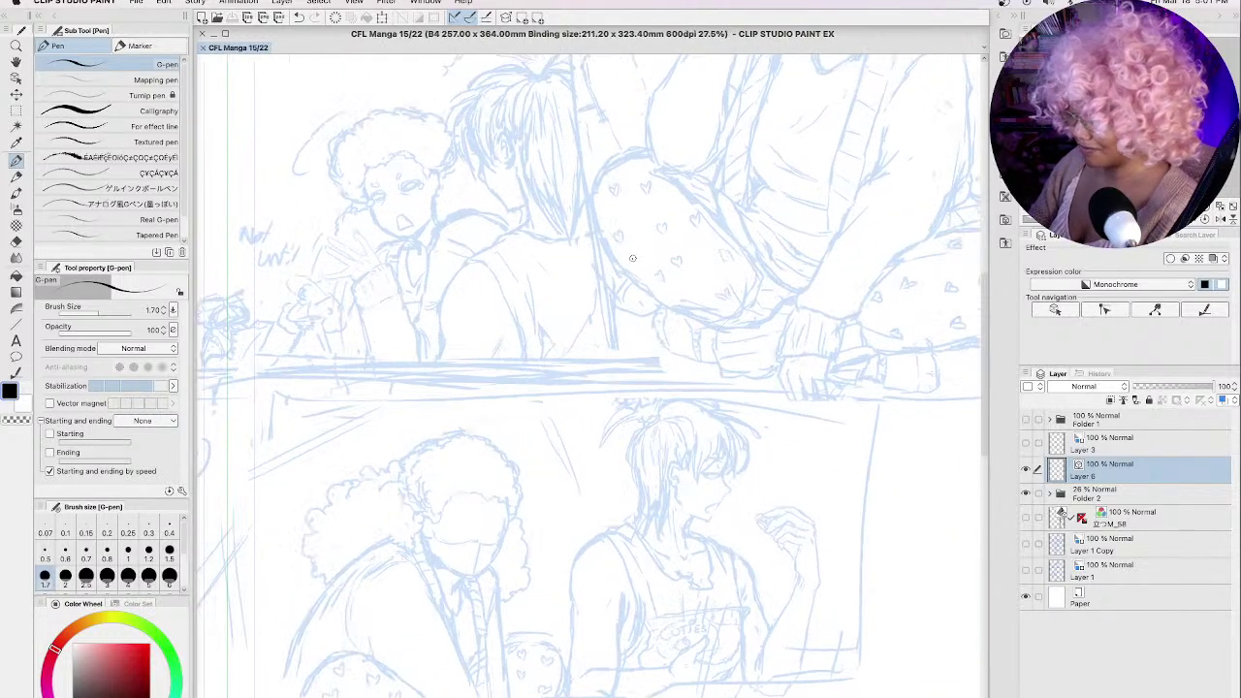
{"action": "scroll", "coordinate": [631, 257], "scroll_direction": "up", "scroll_amount": 1}
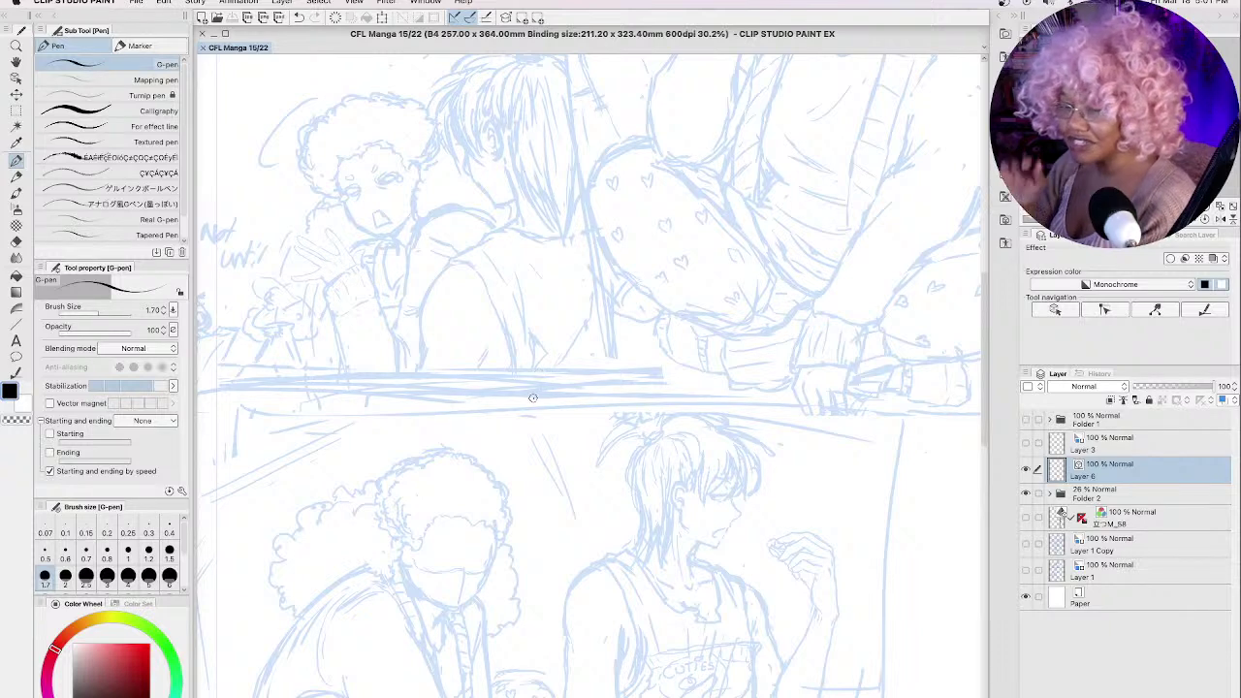
{"action": "key", "text": "space"}
{"action": "left_click_drag", "start_coordinate": [562, 359], "coordinate": [802, 350]}
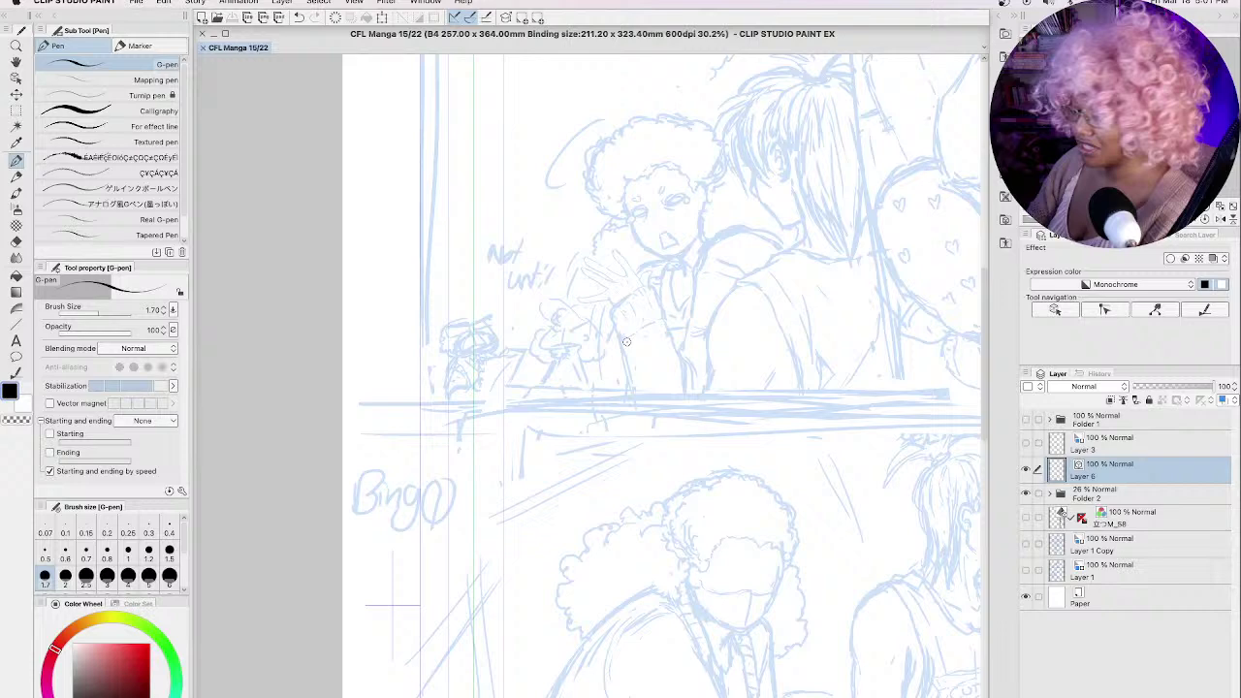
{"action": "key", "text": "bracketleft"}
{"action": "key", "text": "bracketleft"}
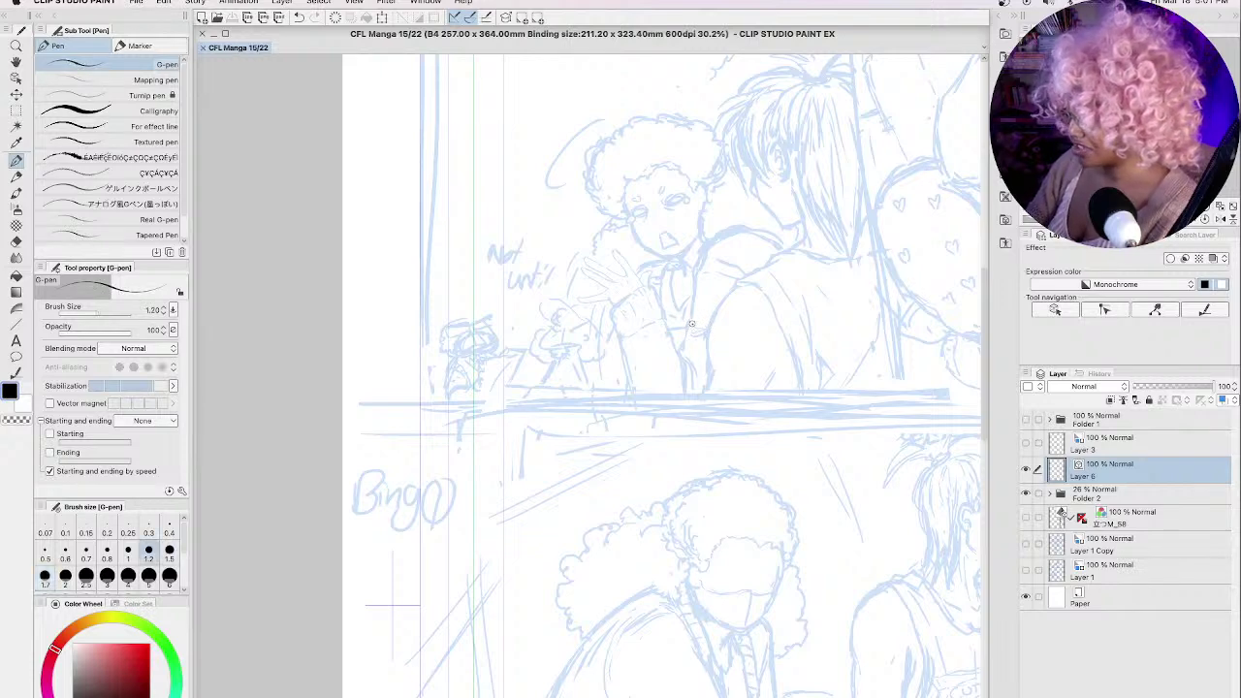
{"action": "key", "text": "bracketleft"}
{"action": "key", "text": "bracketleft"}
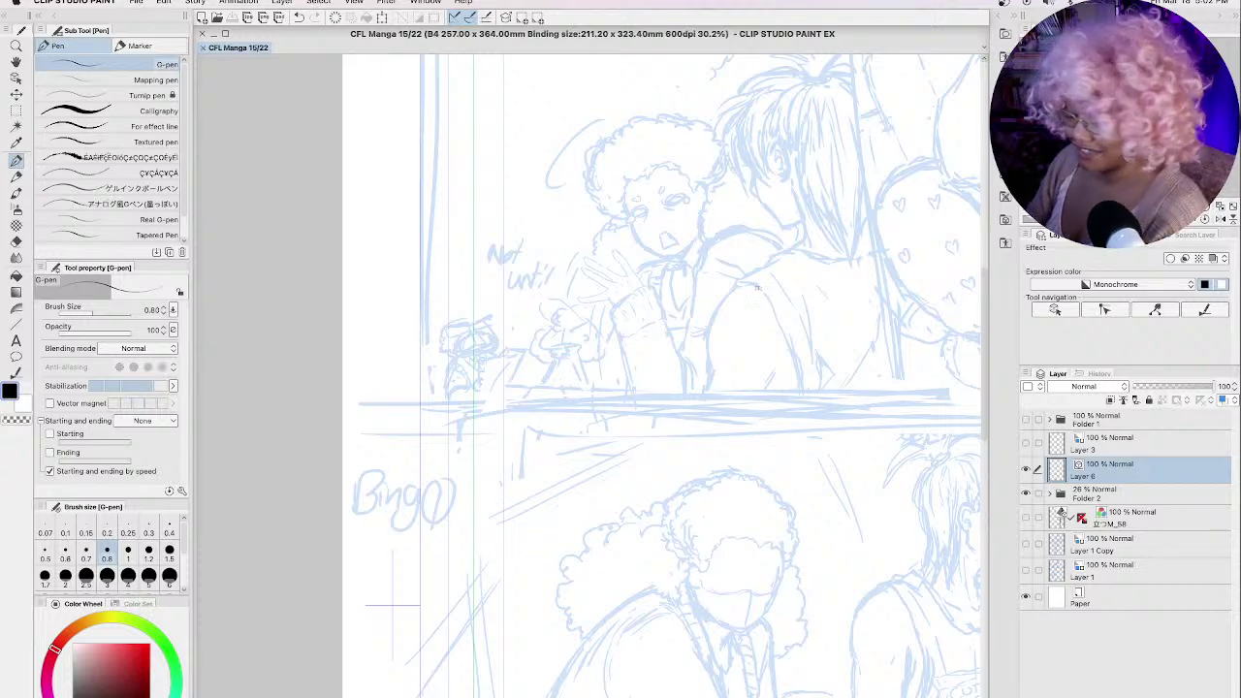
Step: Set the G-pen to 0.3 and ink curved lines under the raised hand's finger
{"action": "scroll", "coordinate": [624, 304], "scroll_direction": "up", "scroll_amount": 3}
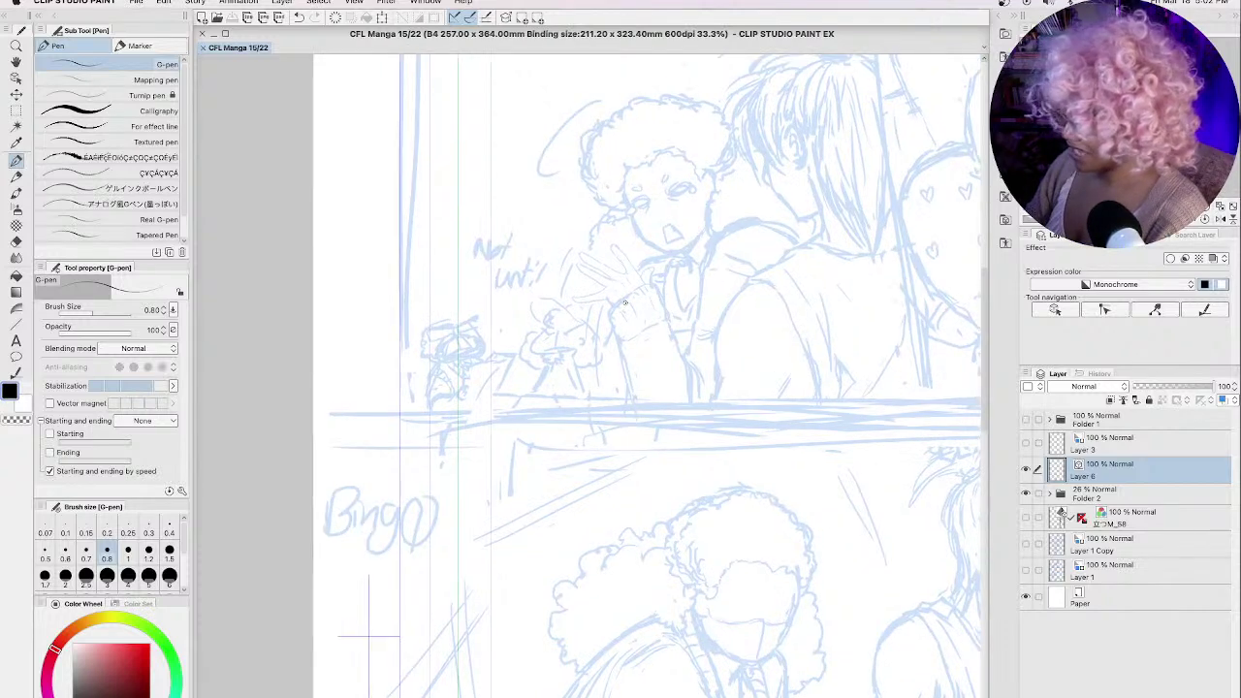
{"action": "left_click", "coordinate": [148, 532]}
{"action": "left_click_drag", "start_coordinate": [595, 282], "coordinate": [560, 290]}
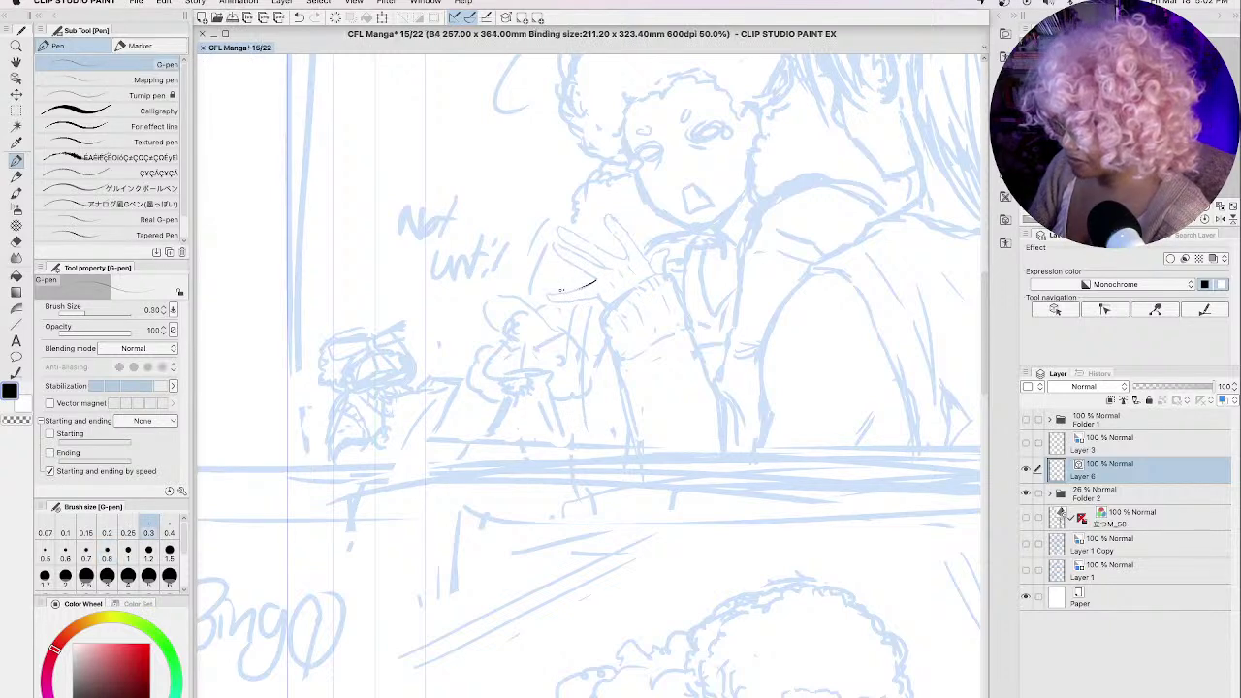
{"action": "scroll", "coordinate": [597, 267], "scroll_direction": "up", "scroll_amount": 4}
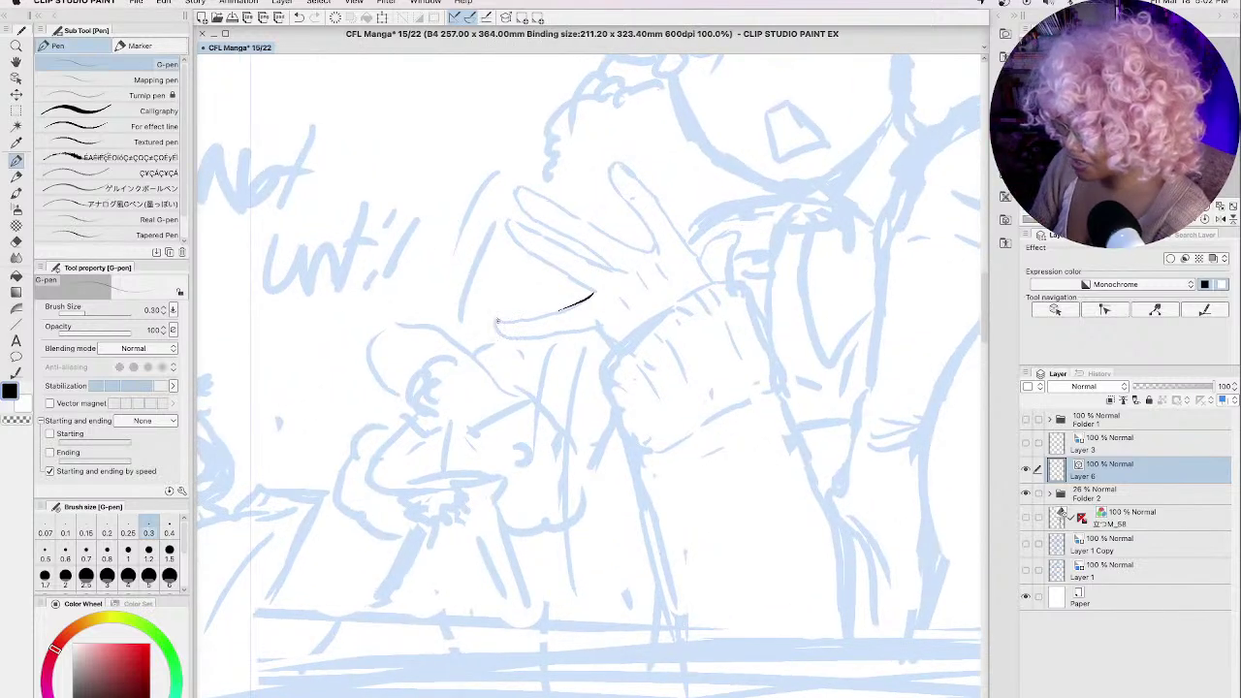
{"action": "left_click_drag", "start_coordinate": [499, 321], "coordinate": [589, 292]}
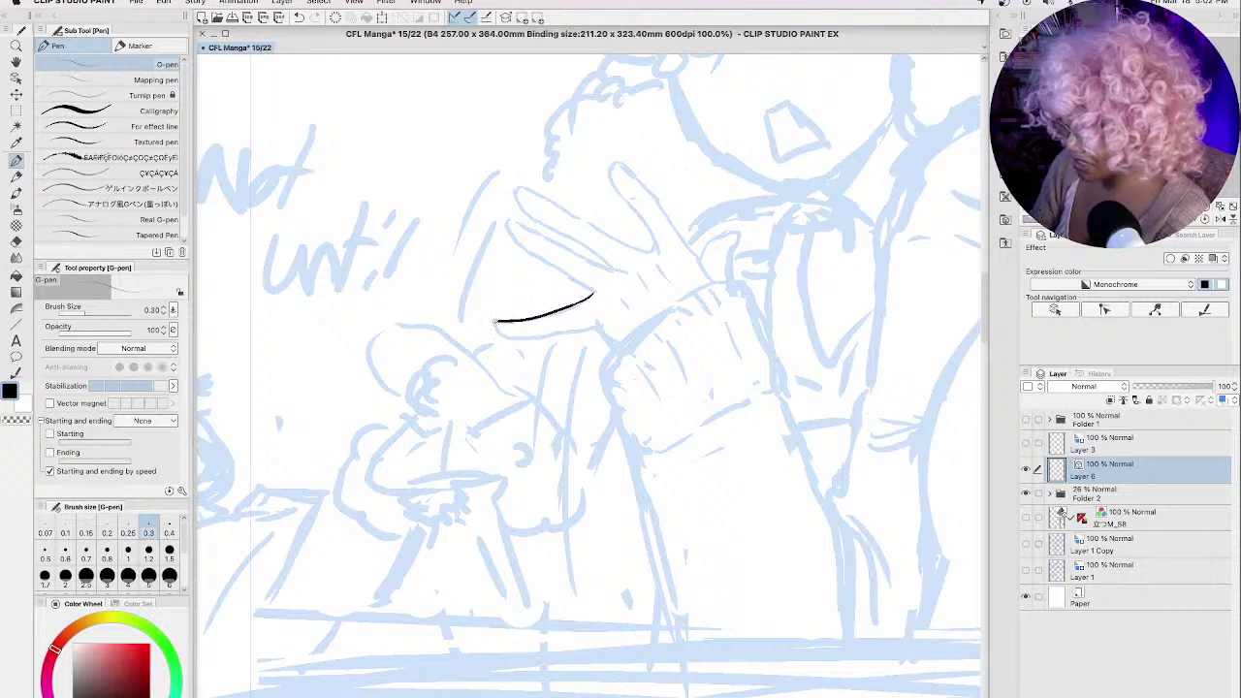
{"action": "mouse_move", "coordinate": [496, 321]}
{"action": "left_mouse_down"}
{"action": "mouse_move", "coordinate": [495, 335]}
{"action": "mouse_move", "coordinate": [512, 340]}
{"action": "mouse_move", "coordinate": [599, 329]}
{"action": "left_mouse_up"}
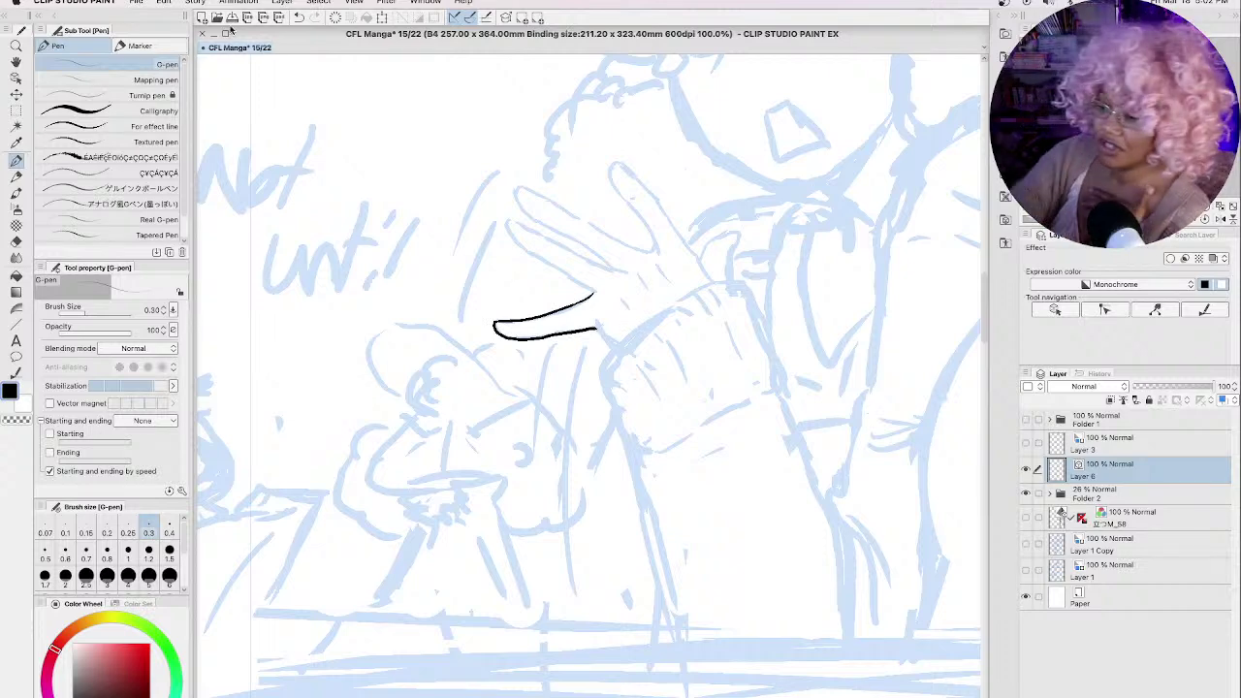
{"action": "left_click", "coordinate": [164, 2]}
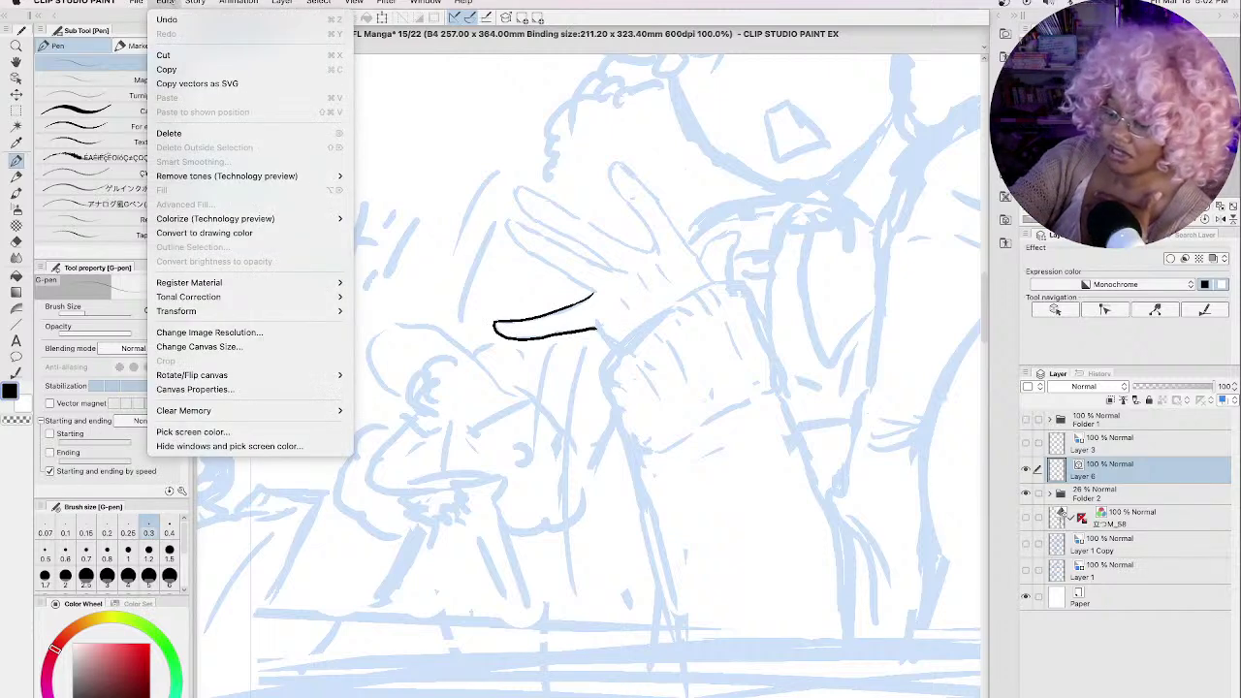
{"action": "left_click", "coordinate": [234, 346]}
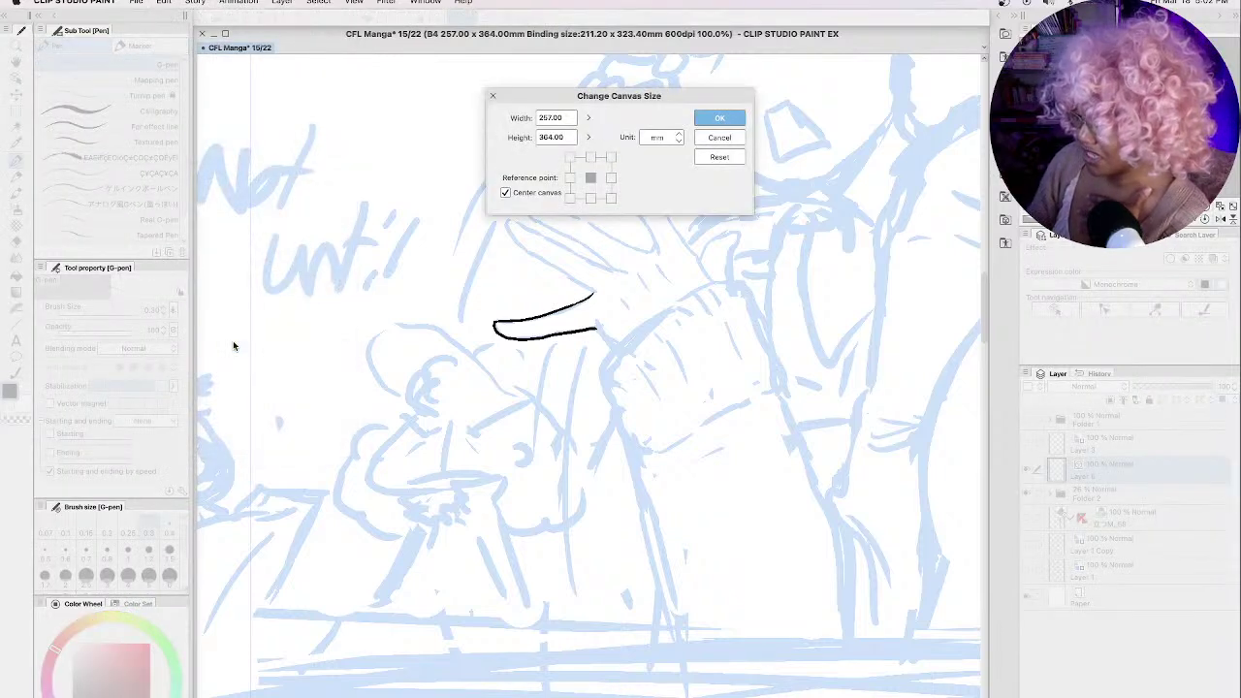
{"action": "left_click", "coordinate": [665, 137]}
{"action": "left_click", "coordinate": [663, 181]}
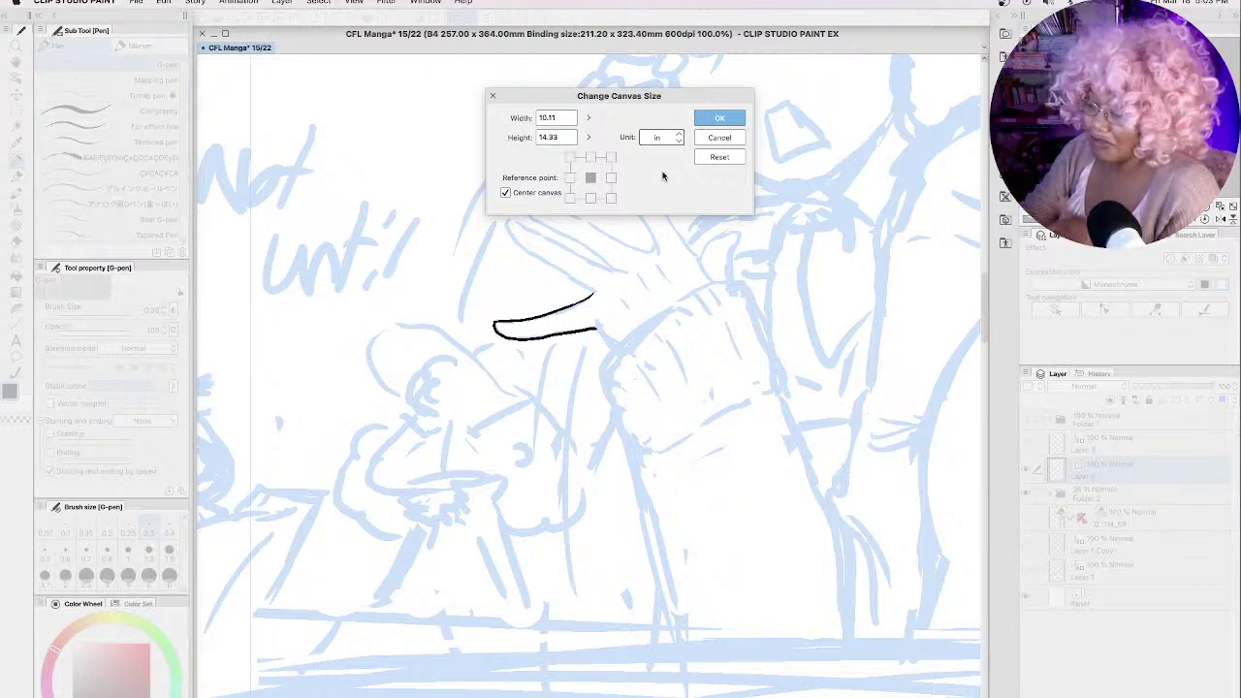
{"action": "left_click", "coordinate": [714, 138]}
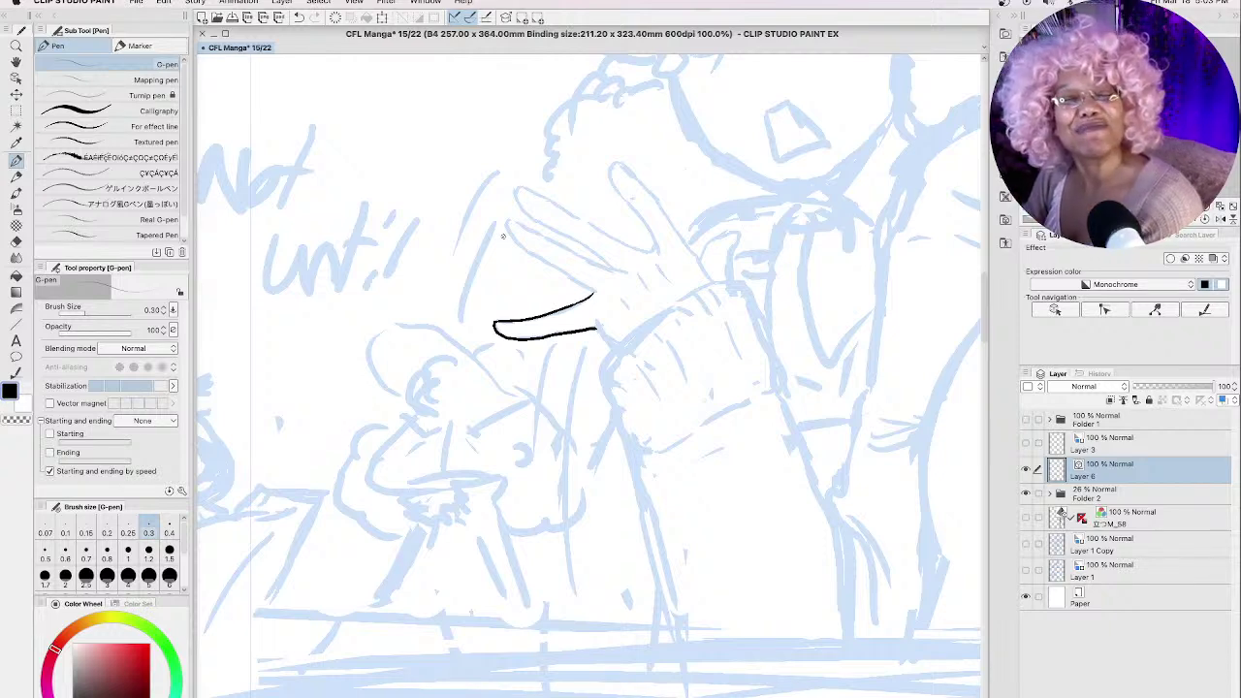
Step: Trace black outlines around each finger and fingertip of the raised hand at 133%
{"action": "scroll", "coordinate": [503, 236], "scroll_direction": "up", "scroll_amount": 3}
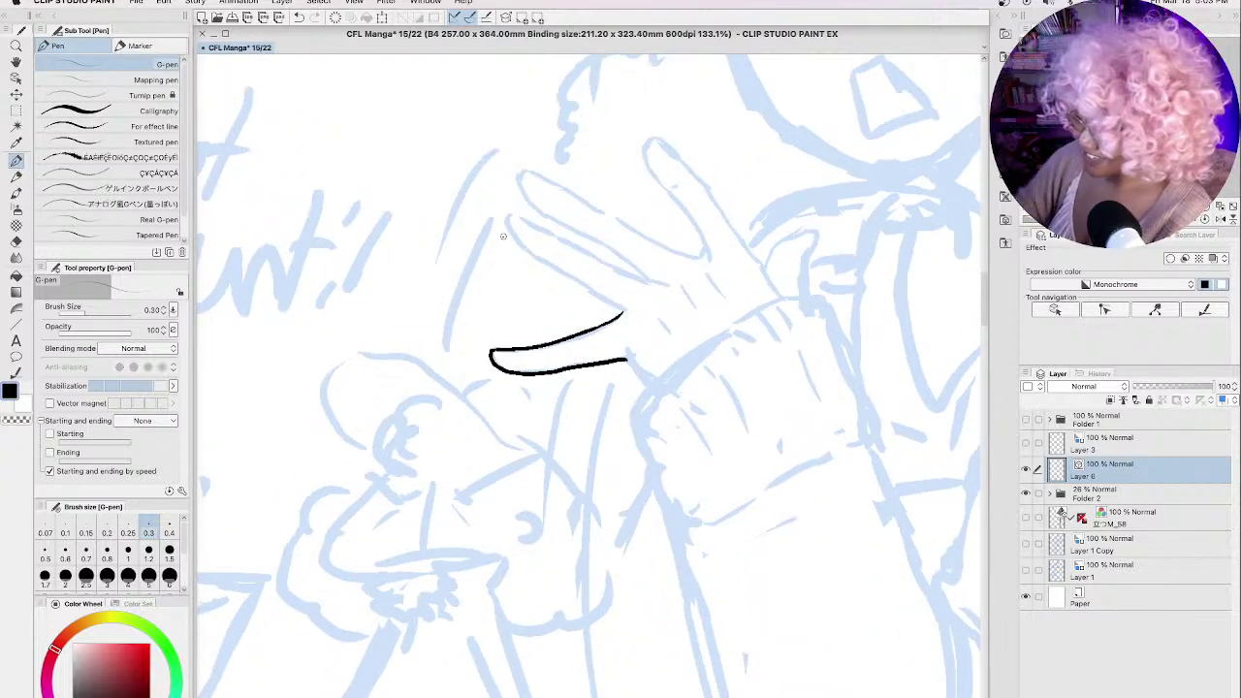
{"action": "mouse_move", "coordinate": [507, 216]}
{"action": "left_mouse_down"}
{"action": "mouse_move", "coordinate": [529, 256]}
{"action": "mouse_move", "coordinate": [624, 314]}
{"action": "left_mouse_up"}
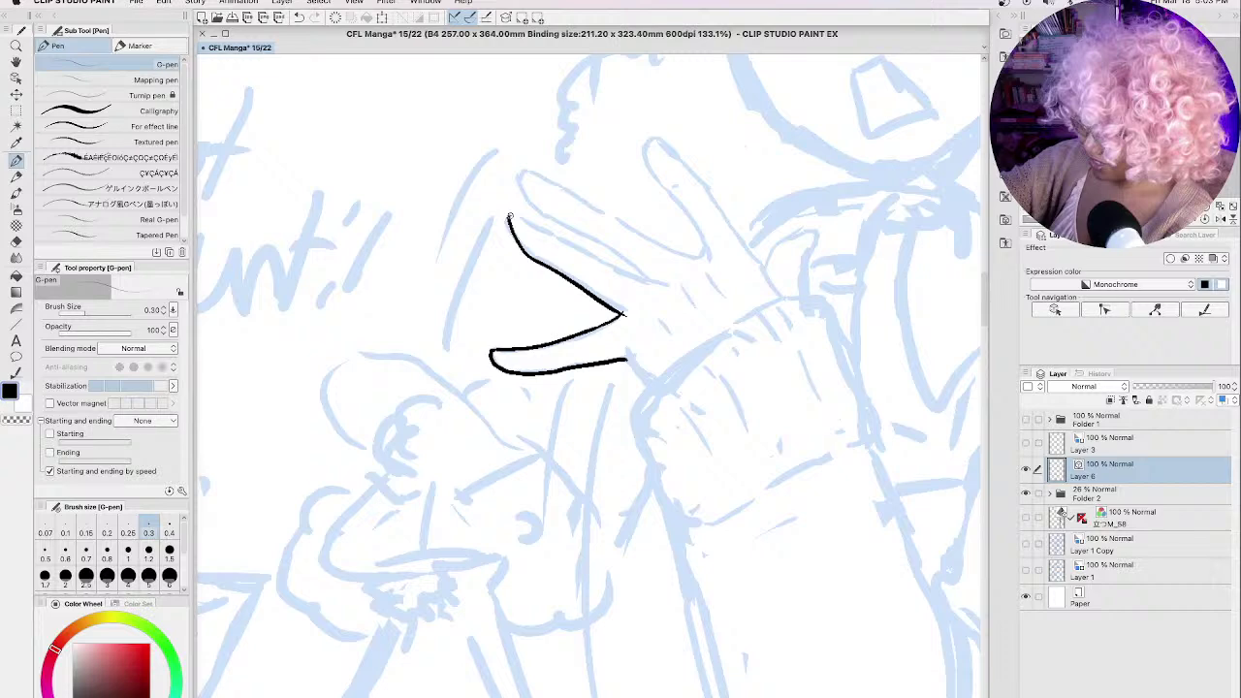
{"action": "left_click_drag", "start_coordinate": [509, 217], "coordinate": [671, 288]}
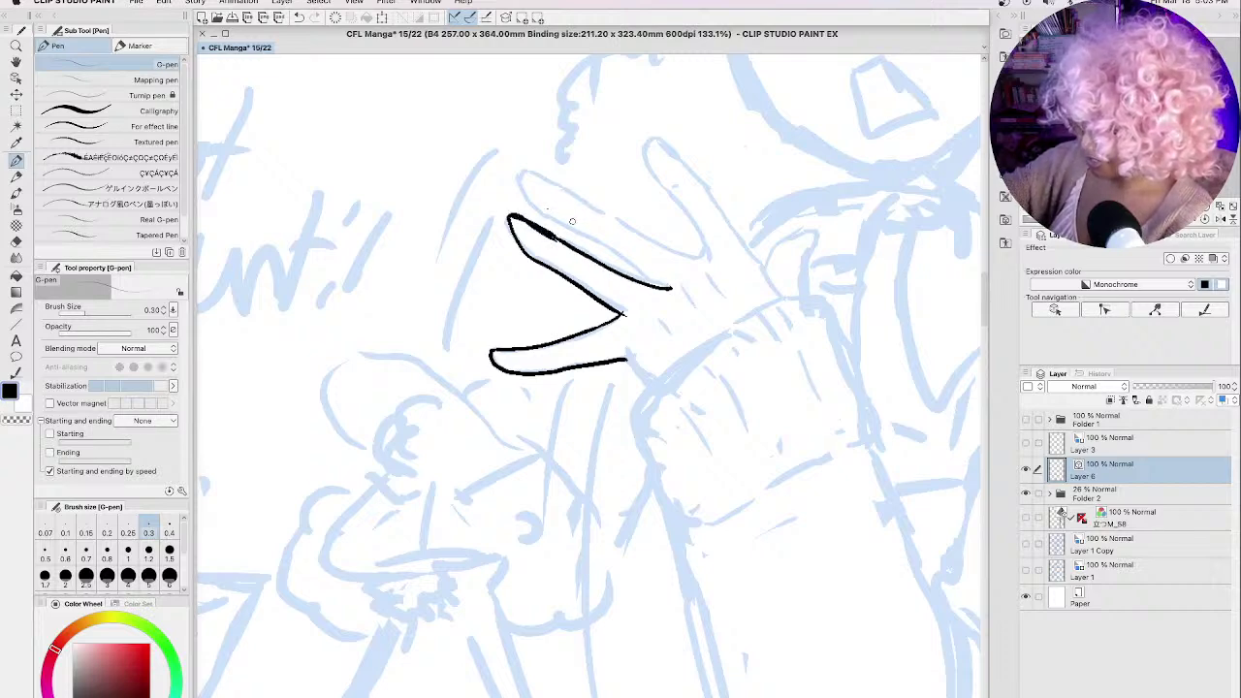
{"action": "left_click_drag", "start_coordinate": [520, 172], "coordinate": [548, 221]}
{"action": "left_click_drag", "start_coordinate": [594, 238], "coordinate": [663, 287]}
{"action": "mouse_move", "coordinate": [523, 180]}
{"action": "left_mouse_down"}
{"action": "mouse_move", "coordinate": [555, 182]}
{"action": "mouse_move", "coordinate": [703, 256]}
{"action": "left_mouse_up"}
{"action": "mouse_move", "coordinate": [650, 138]}
{"action": "left_mouse_down"}
{"action": "mouse_move", "coordinate": [663, 190]}
{"action": "mouse_move", "coordinate": [709, 257]}
{"action": "left_mouse_up"}
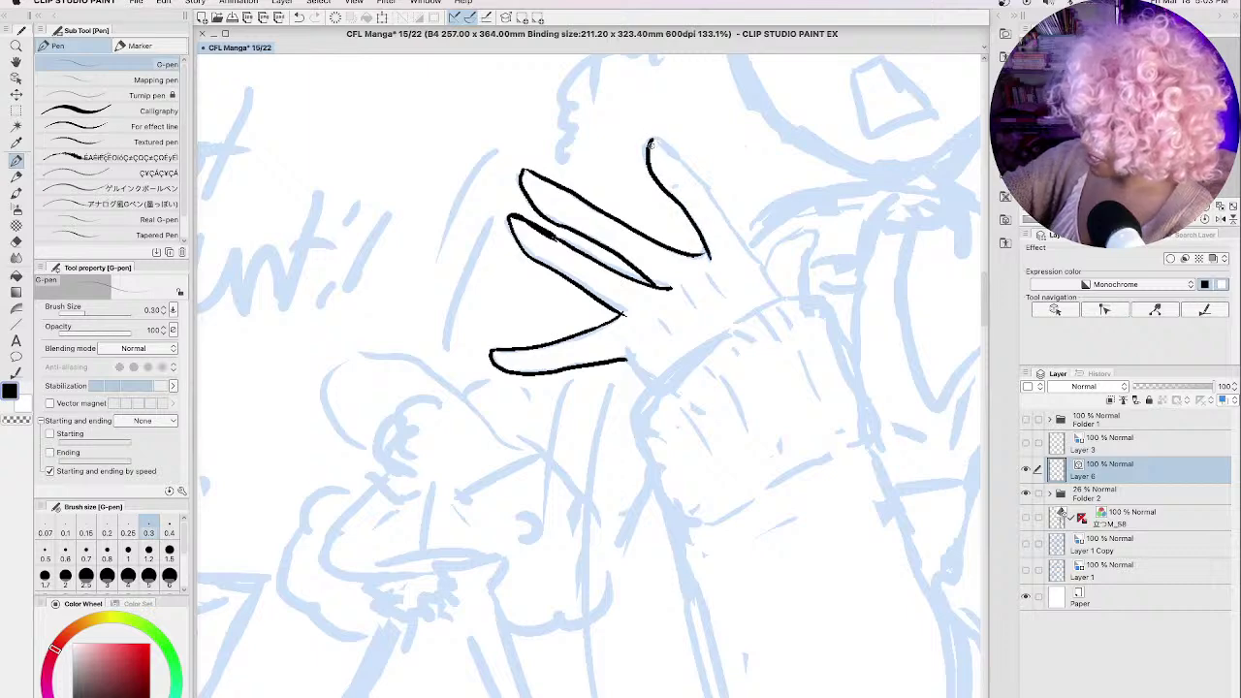
{"action": "mouse_move", "coordinate": [650, 140]}
{"action": "left_mouse_down"}
{"action": "mouse_move", "coordinate": [701, 182]}
{"action": "mouse_move", "coordinate": [779, 295]}
{"action": "mouse_move", "coordinate": [790, 235]}
{"action": "mouse_move", "coordinate": [818, 240]}
{"action": "mouse_move", "coordinate": [806, 296]}
{"action": "left_mouse_up"}
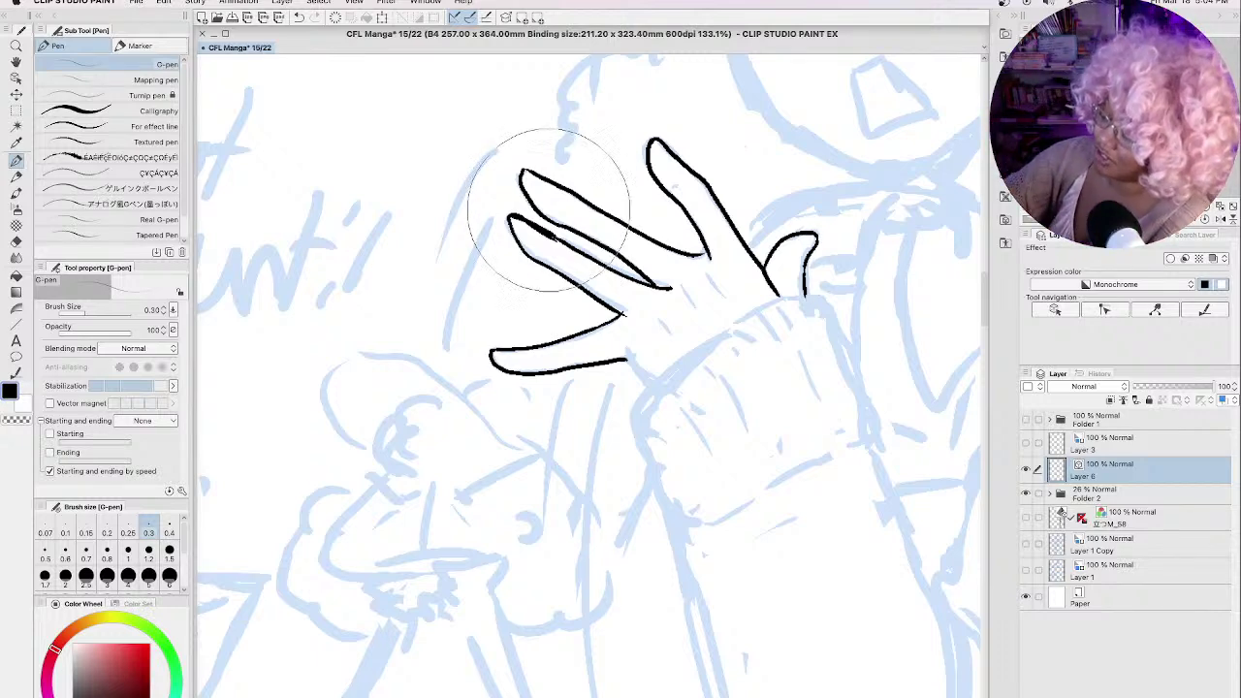
Step: Thin the upper-left finger line and ink the hand's lower outline, creases and wrist edge
{"action": "mouse_move", "coordinate": [533, 210]}
{"action": "left_mouse_down"}
{"action": "mouse_move", "coordinate": [523, 221]}
{"action": "mouse_move", "coordinate": [550, 234]}
{"action": "mouse_move", "coordinate": [514, 241]}
{"action": "mouse_move", "coordinate": [533, 229]}
{"action": "mouse_move", "coordinate": [563, 242]}
{"action": "left_mouse_up"}
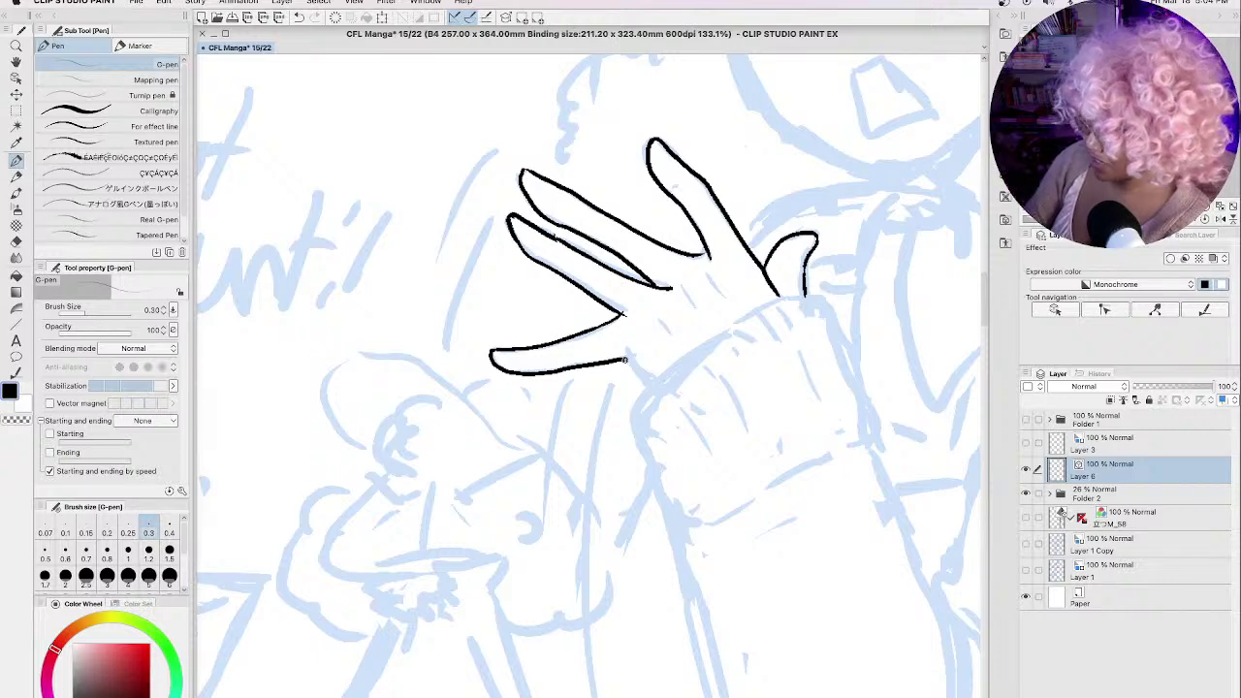
{"action": "left_click_drag", "start_coordinate": [628, 357], "coordinate": [653, 385]}
{"action": "left_click_drag", "start_coordinate": [660, 324], "coordinate": [669, 332]}
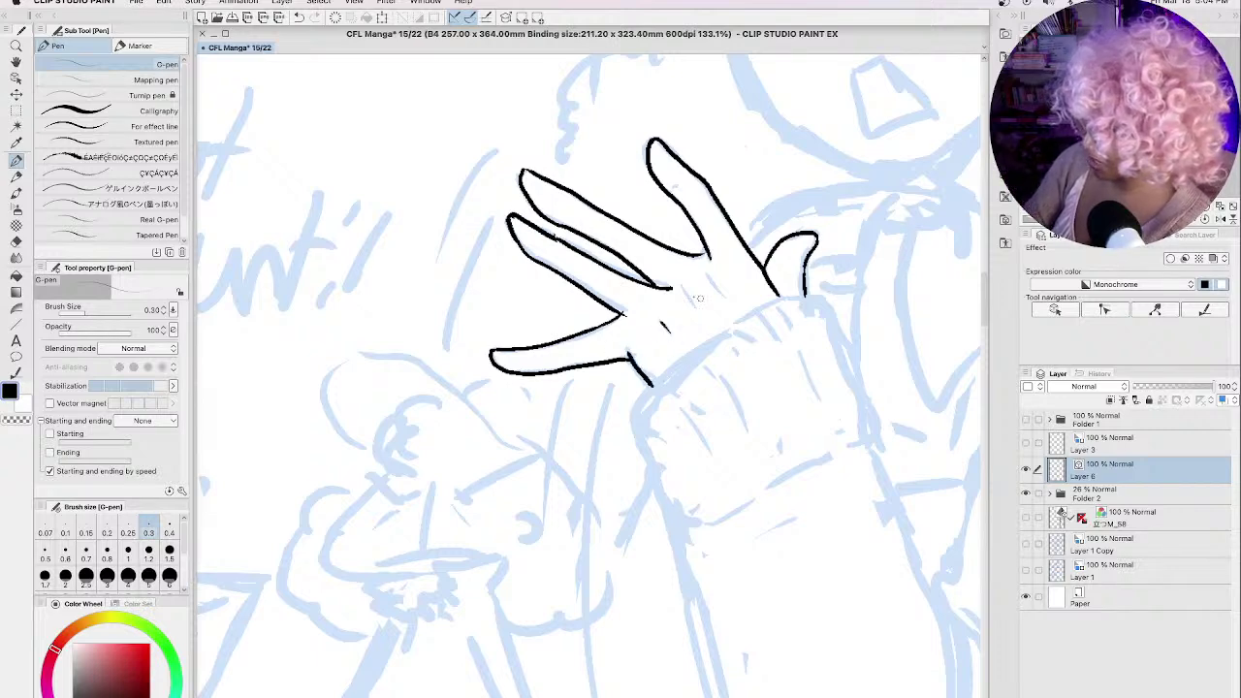
{"action": "left_click_drag", "start_coordinate": [683, 290], "coordinate": [694, 309]}
{"action": "mouse_move", "coordinate": [820, 295]}
{"action": "left_mouse_down"}
{"action": "mouse_move", "coordinate": [711, 326]}
{"action": "mouse_move", "coordinate": [640, 395]}
{"action": "mouse_move", "coordinate": [631, 432]}
{"action": "mouse_move", "coordinate": [681, 533]}
{"action": "left_mouse_up"}
Step: Outline the sleeve cuff's top, sides and bottom, and ink its vertical fold lines
{"action": "left_click_drag", "start_coordinate": [824, 296], "coordinate": [878, 447]}
{"action": "left_click_drag", "start_coordinate": [694, 529], "coordinate": [878, 448]}
{"action": "mouse_move", "coordinate": [657, 397]}
{"action": "left_mouse_down"}
{"action": "mouse_move", "coordinate": [648, 432]}
{"action": "mouse_move", "coordinate": [702, 514]}
{"action": "left_mouse_up"}
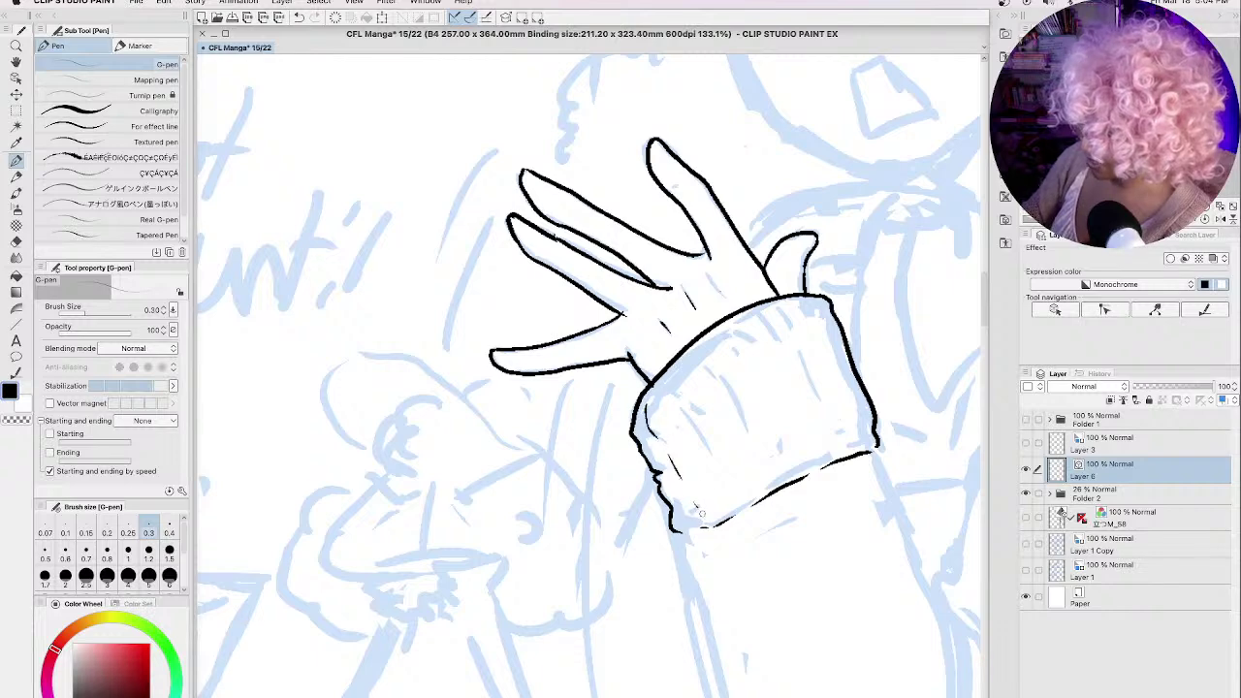
{"action": "left_click_drag", "start_coordinate": [671, 382], "coordinate": [734, 492]}
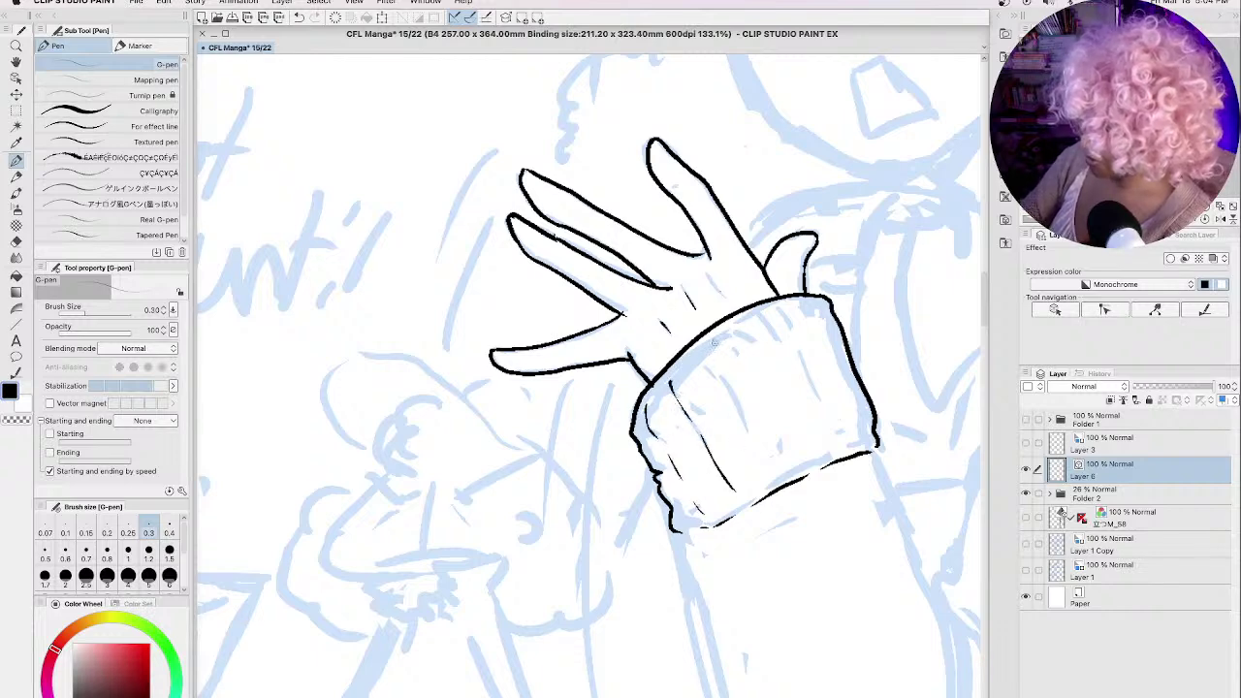
{"action": "left_click_drag", "start_coordinate": [713, 339], "coordinate": [719, 367]}
{"action": "left_click_drag", "start_coordinate": [739, 397], "coordinate": [763, 458]}
{"action": "mouse_move", "coordinate": [743, 317]}
{"action": "left_mouse_down"}
{"action": "mouse_move", "coordinate": [793, 368]}
{"action": "mouse_move", "coordinate": [826, 452]}
{"action": "left_mouse_up"}
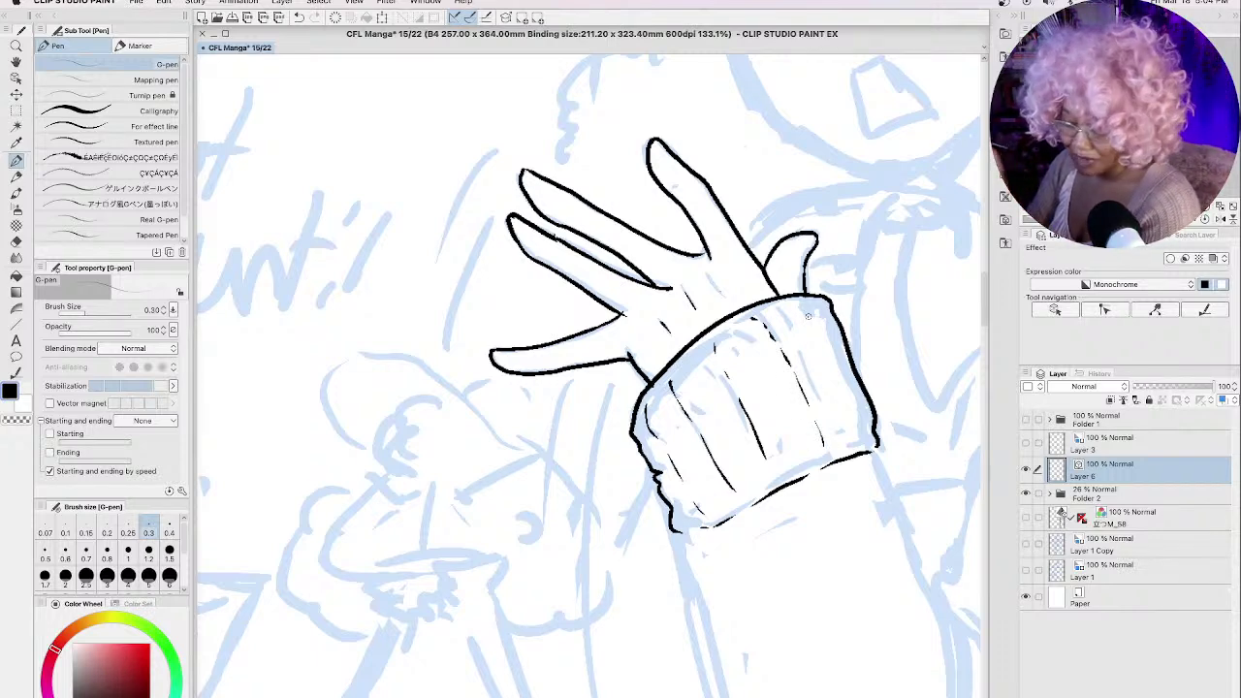
{"action": "left_click_drag", "start_coordinate": [801, 298], "coordinate": [863, 441]}
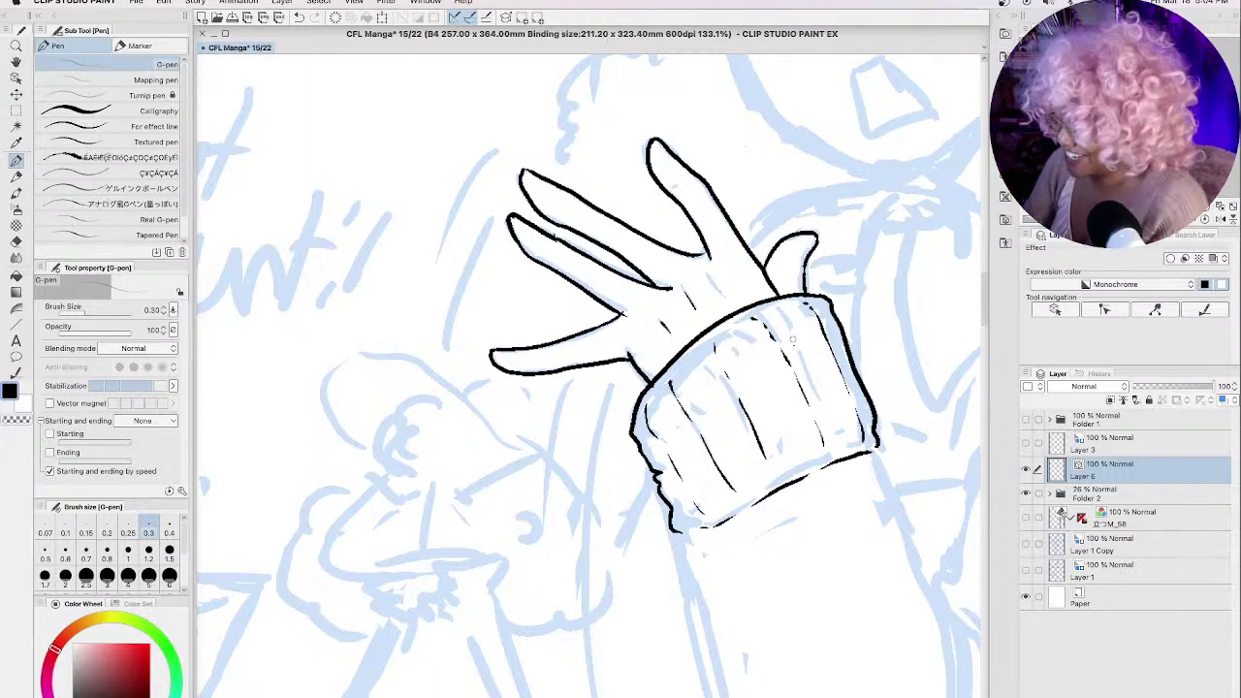
{"action": "left_click_drag", "start_coordinate": [819, 553], "coordinate": [711, 404]}
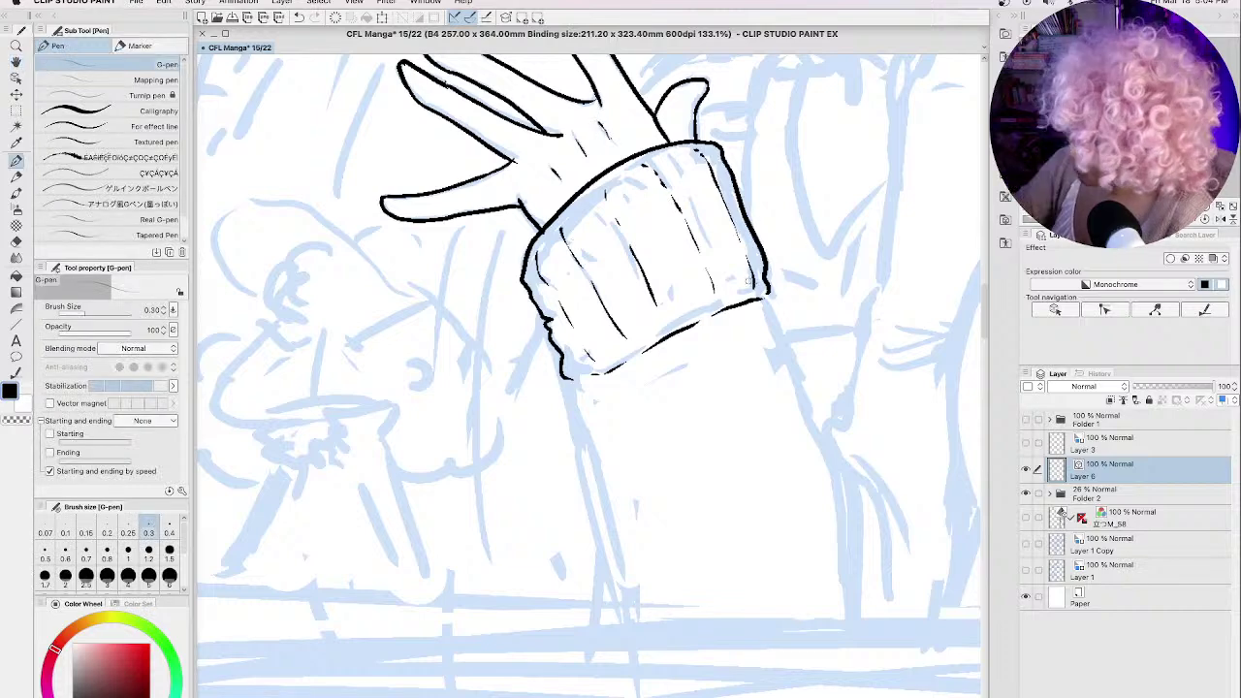
Step: Ink both edges of the sleeve below the cuff, with a curved fold
{"action": "mouse_move", "coordinate": [769, 296]}
{"action": "left_mouse_down"}
{"action": "mouse_move", "coordinate": [832, 457]}
{"action": "mouse_move", "coordinate": [853, 611]}
{"action": "left_mouse_up"}
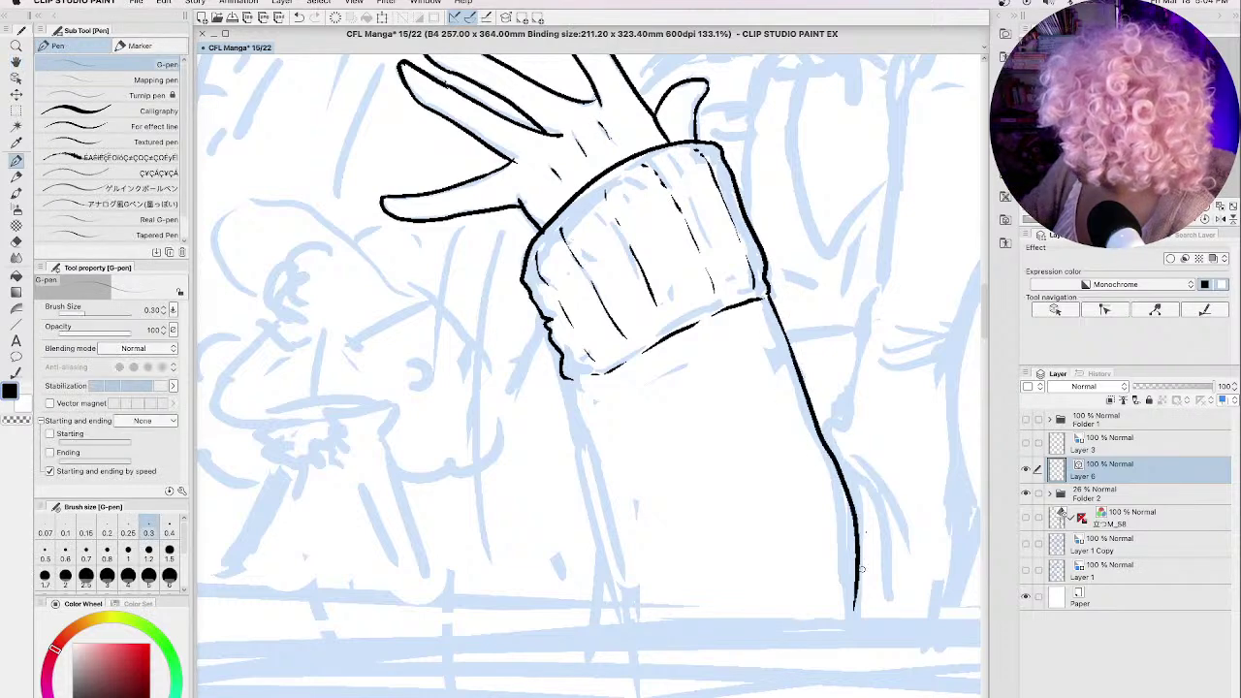
{"action": "left_click_drag", "start_coordinate": [841, 465], "coordinate": [886, 606]}
{"action": "mouse_move", "coordinate": [570, 378]}
{"action": "left_mouse_down"}
{"action": "mouse_move", "coordinate": [609, 571]}
{"action": "mouse_move", "coordinate": [618, 620]}
{"action": "left_mouse_up"}
{"action": "mouse_move", "coordinate": [918, 478]}
{"action": "left_mouse_down"}
{"action": "mouse_move", "coordinate": [918, 352]}
{"action": "mouse_move", "coordinate": [724, 560]}
{"action": "mouse_move", "coordinate": [695, 642]}
{"action": "mouse_move", "coordinate": [632, 414]}
{"action": "mouse_move", "coordinate": [584, 579]}
{"action": "left_mouse_up"}
{"action": "left_click_drag", "start_coordinate": [602, 583], "coordinate": [675, 693]}
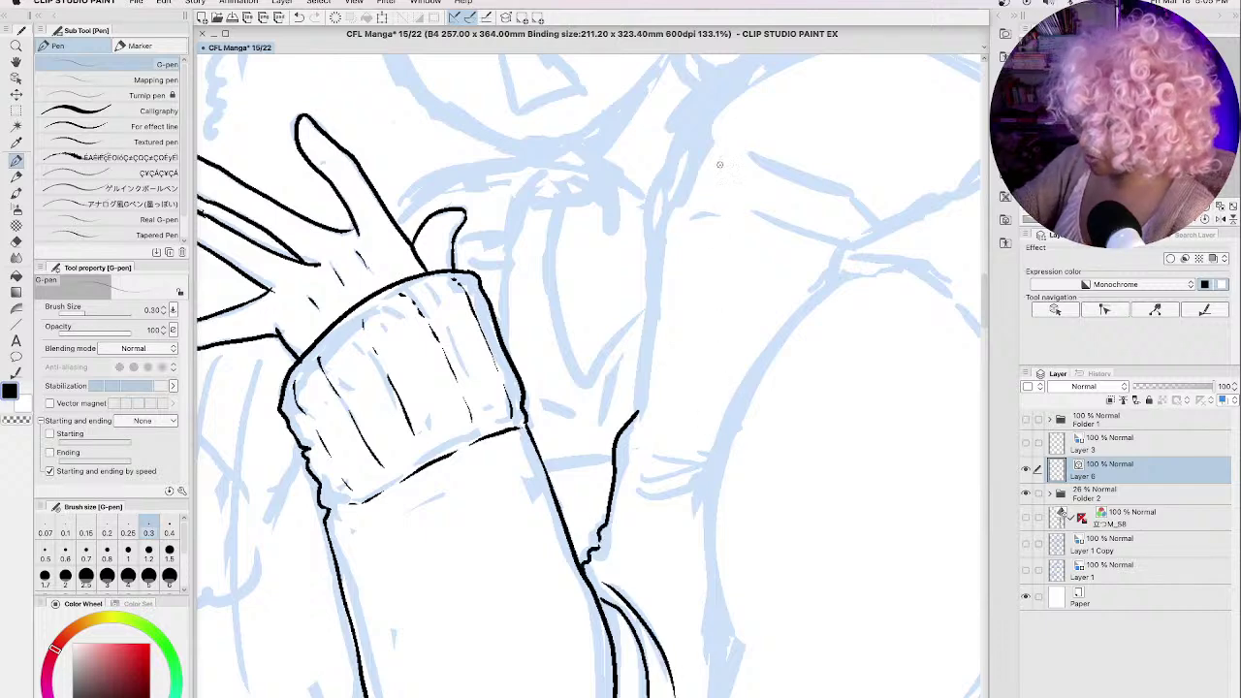
Step: Ink the curved shoulder outline and its inner contour beside the raised hand
{"action": "key", "text": "h"}
{"action": "left_click_drag", "start_coordinate": [734, 313], "coordinate": [672, 354]}
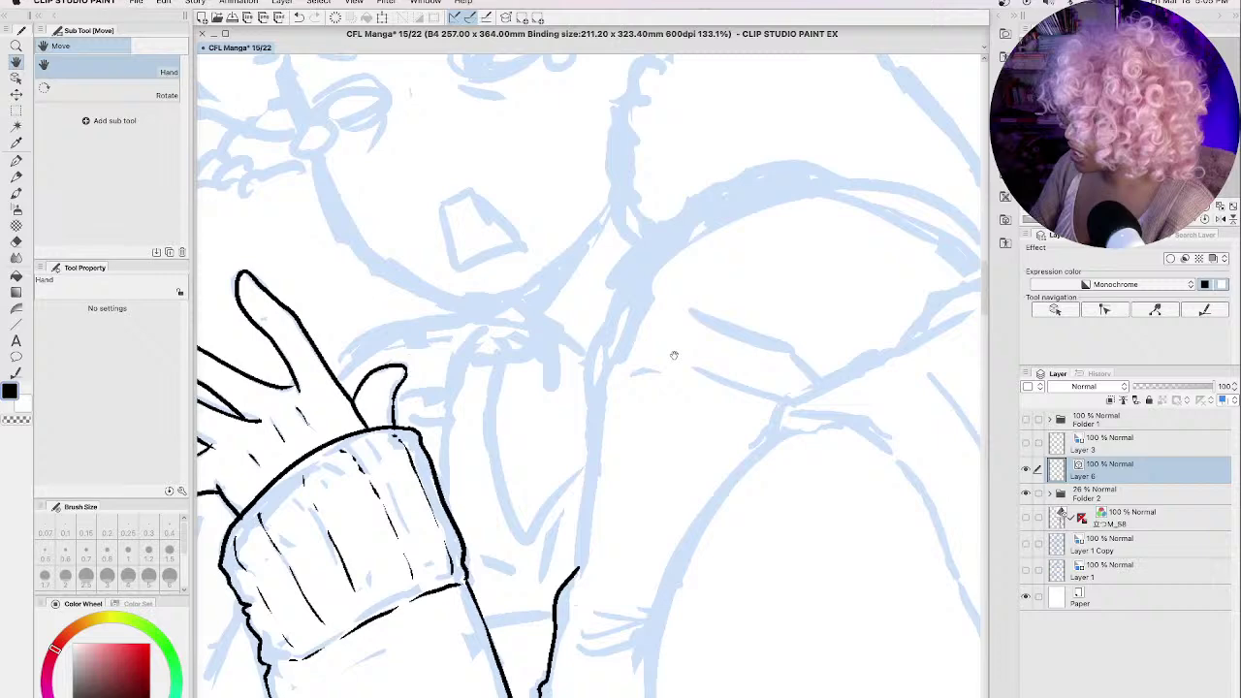
{"action": "key", "text": "p"}
{"action": "mouse_move", "coordinate": [795, 174]}
{"action": "left_mouse_down"}
{"action": "mouse_move", "coordinate": [706, 197]}
{"action": "mouse_move", "coordinate": [642, 236]}
{"action": "mouse_move", "coordinate": [615, 280]}
{"action": "mouse_move", "coordinate": [584, 351]}
{"action": "mouse_move", "coordinate": [570, 574]}
{"action": "left_mouse_up"}
{"action": "mouse_move", "coordinate": [614, 296]}
{"action": "left_mouse_down"}
{"action": "mouse_move", "coordinate": [775, 330]}
{"action": "mouse_move", "coordinate": [801, 364]}
{"action": "left_mouse_up"}
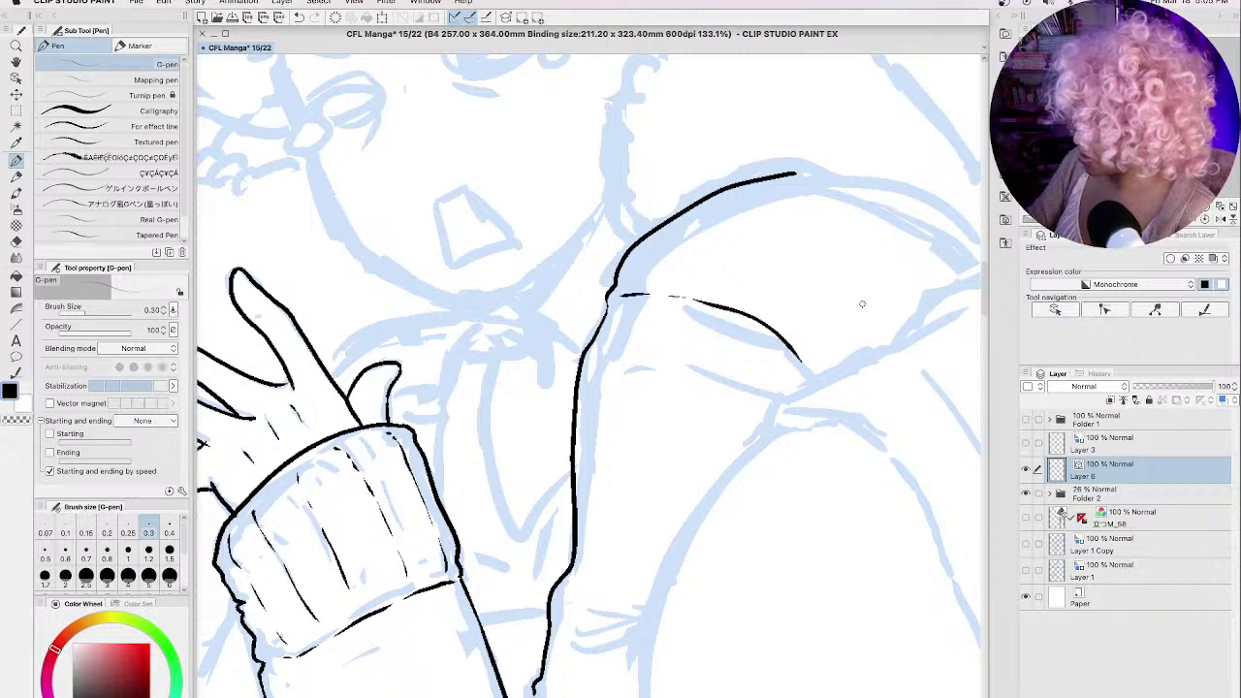
{"action": "left_click_drag", "start_coordinate": [718, 348], "coordinate": [524, 391]}
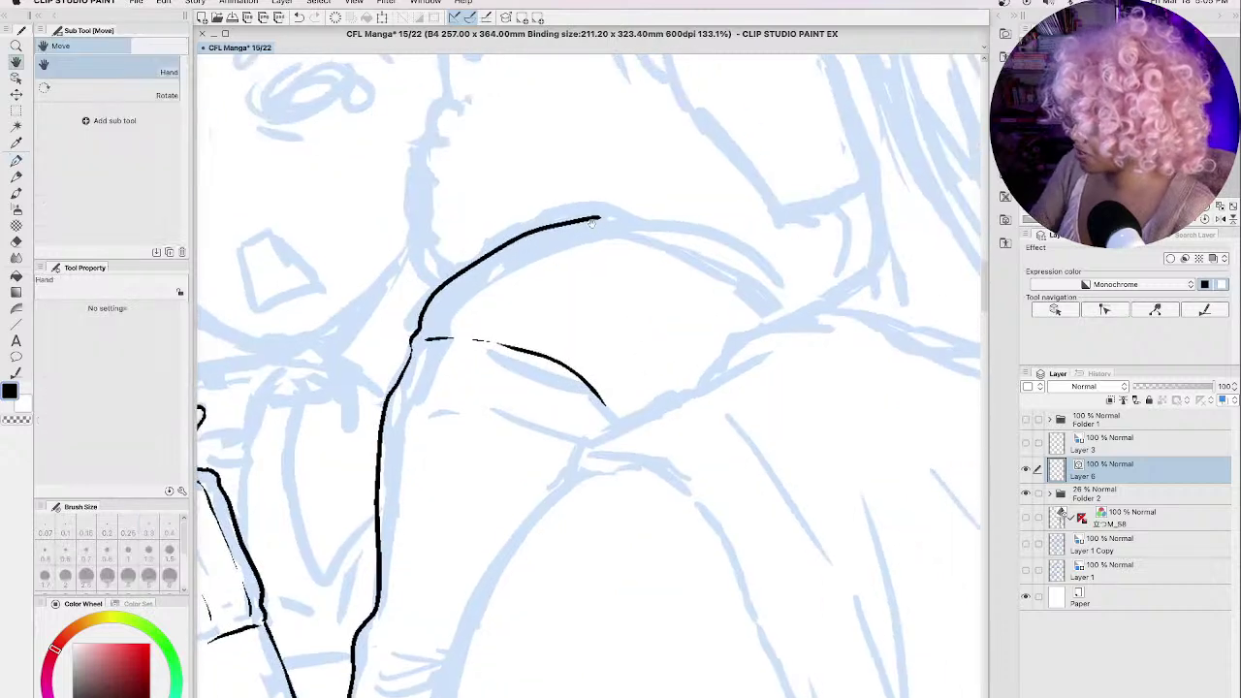
{"action": "left_click_drag", "start_coordinate": [587, 217], "coordinate": [617, 217]}
{"action": "mouse_move", "coordinate": [636, 221]}
{"action": "left_mouse_down"}
{"action": "mouse_move", "coordinate": [769, 265]}
{"action": "mouse_move", "coordinate": [802, 297]}
{"action": "mouse_move", "coordinate": [626, 215]}
{"action": "mouse_move", "coordinate": [651, 221]}
{"action": "left_mouse_up"}
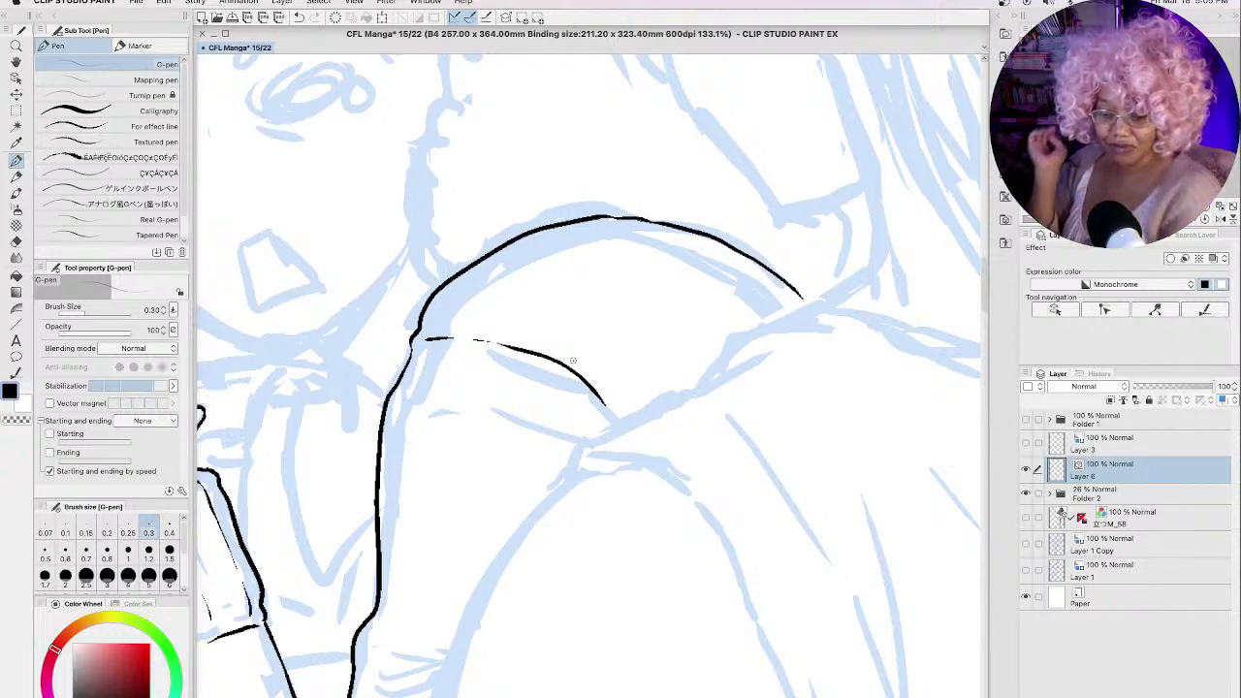
Step: Ink the small curved shape beside the sleeve, then zoom out to the whole page
{"action": "key", "text": "space"}
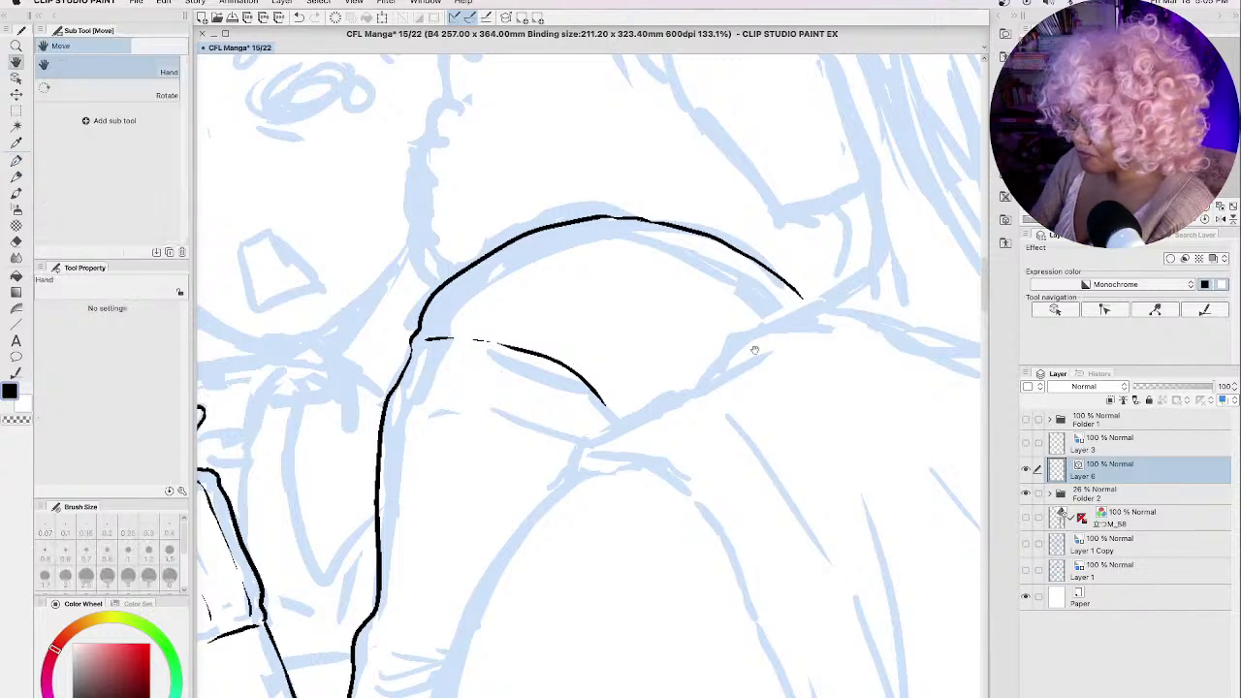
{"action": "left_click_drag", "start_coordinate": [521, 370], "coordinate": [757, 323]}
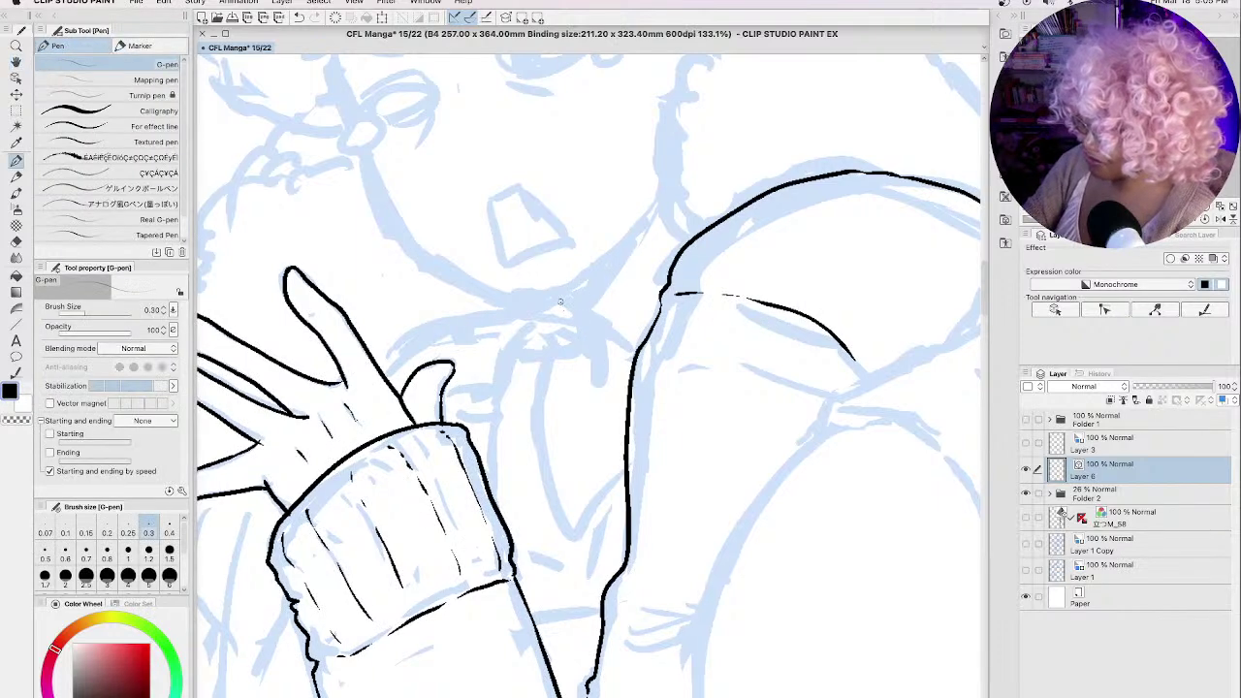
{"action": "left_click_drag", "start_coordinate": [559, 303], "coordinate": [602, 386]}
{"action": "mouse_move", "coordinate": [572, 324]}
{"action": "left_mouse_down"}
{"action": "mouse_move", "coordinate": [543, 381]}
{"action": "mouse_move", "coordinate": [562, 515]}
{"action": "mouse_move", "coordinate": [573, 524]}
{"action": "mouse_move", "coordinate": [623, 463]}
{"action": "left_mouse_up"}
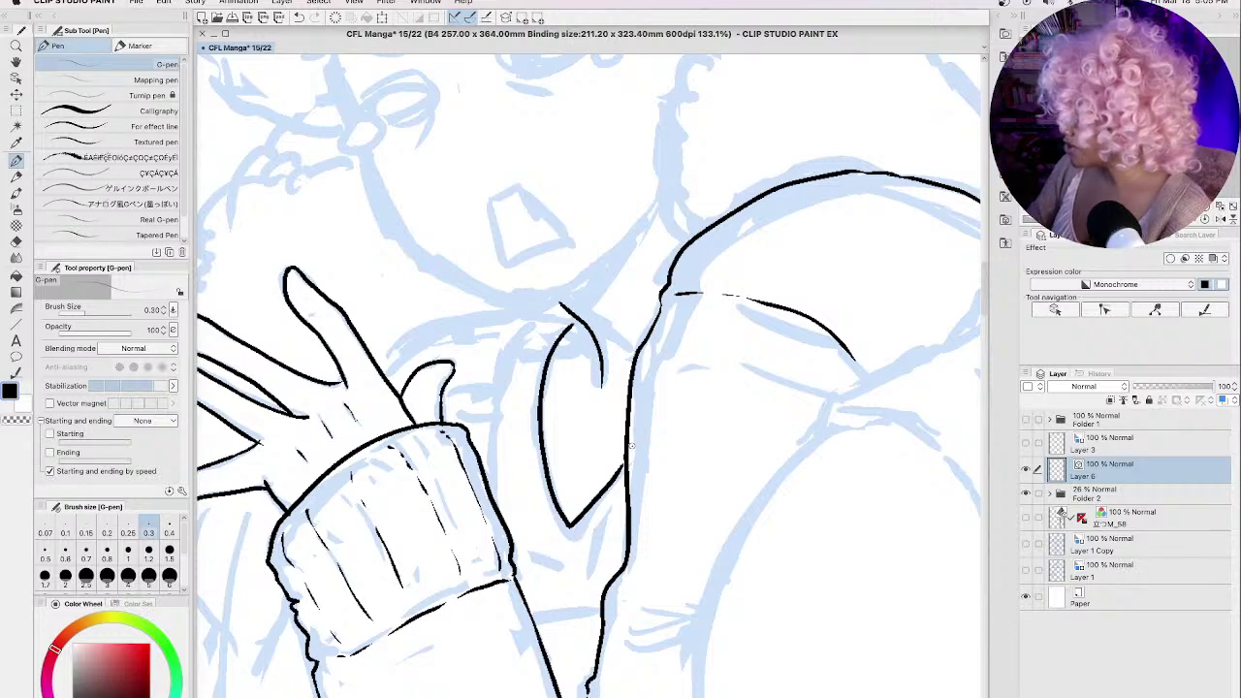
{"action": "scroll", "coordinate": [631, 445], "scroll_direction": "down", "scroll_amount": 10}
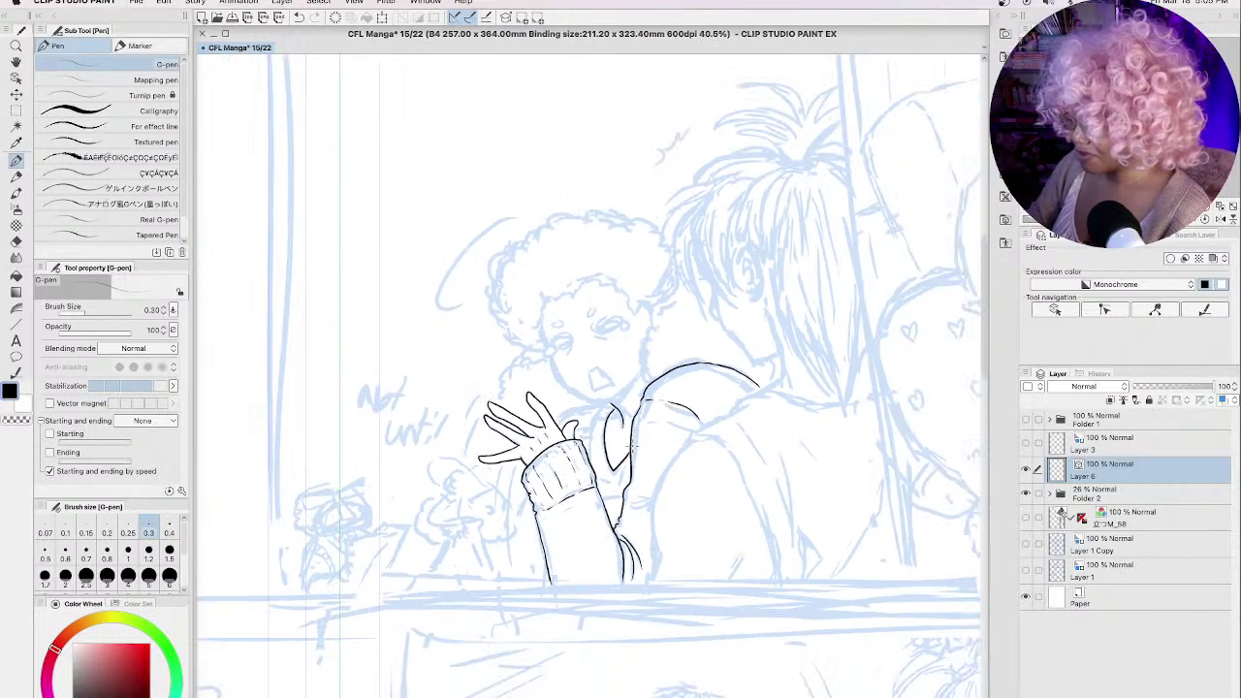
{"action": "scroll", "coordinate": [628, 444], "scroll_direction": "down", "scroll_amount": 6}
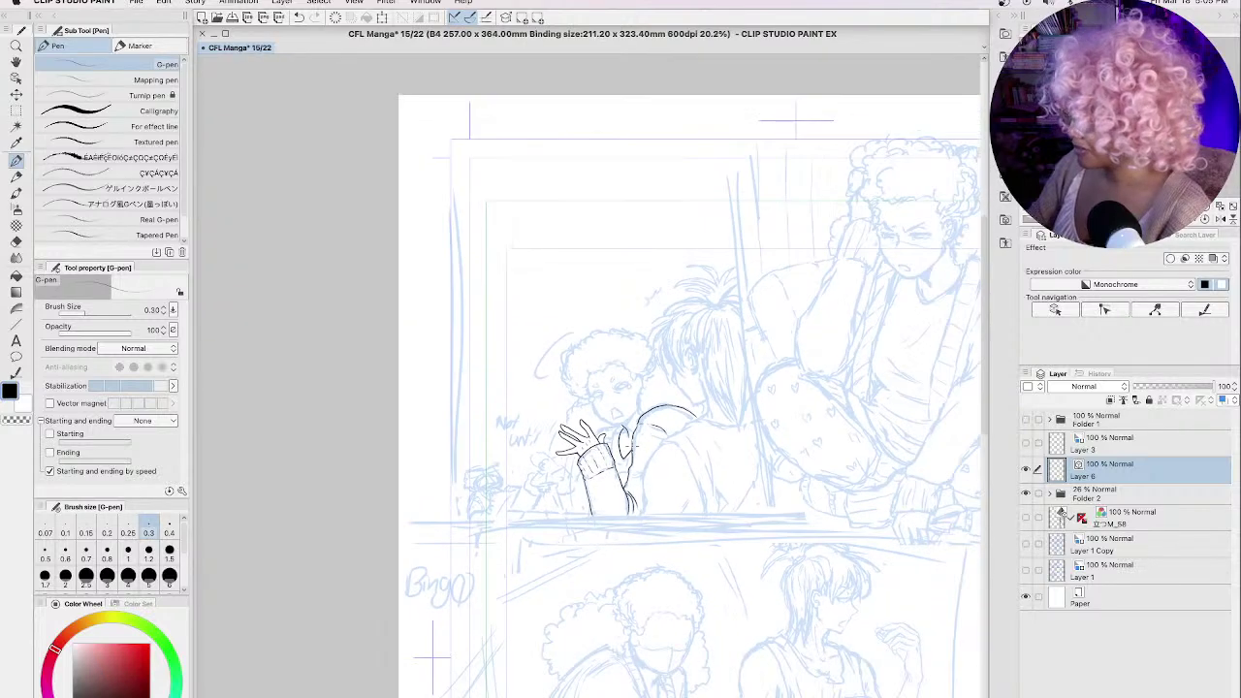
{"action": "scroll", "coordinate": [628, 444], "scroll_direction": "down", "scroll_amount": 2}
{"action": "left_click_drag", "start_coordinate": [984, 288], "coordinate": [985, 321]}
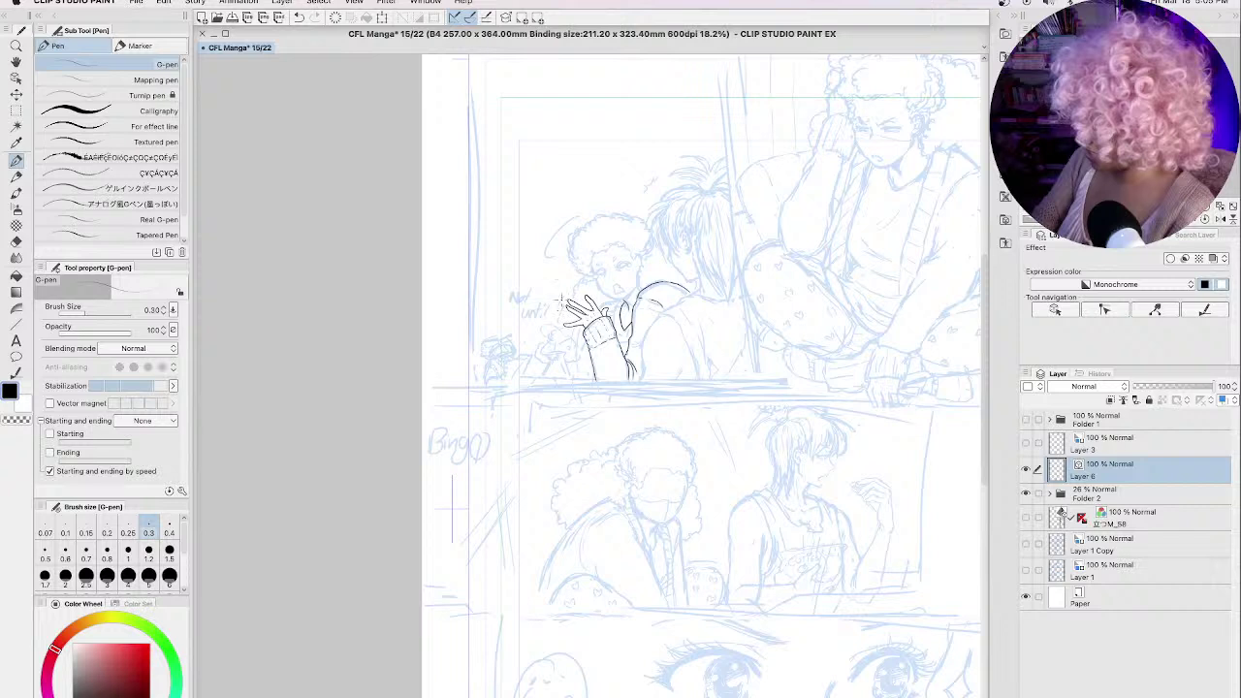
Step: Add a new Layer 7 above Layer 6 and hide the blue sketch in Folder 2
{"action": "key", "text": "ctrl+shift+n"}
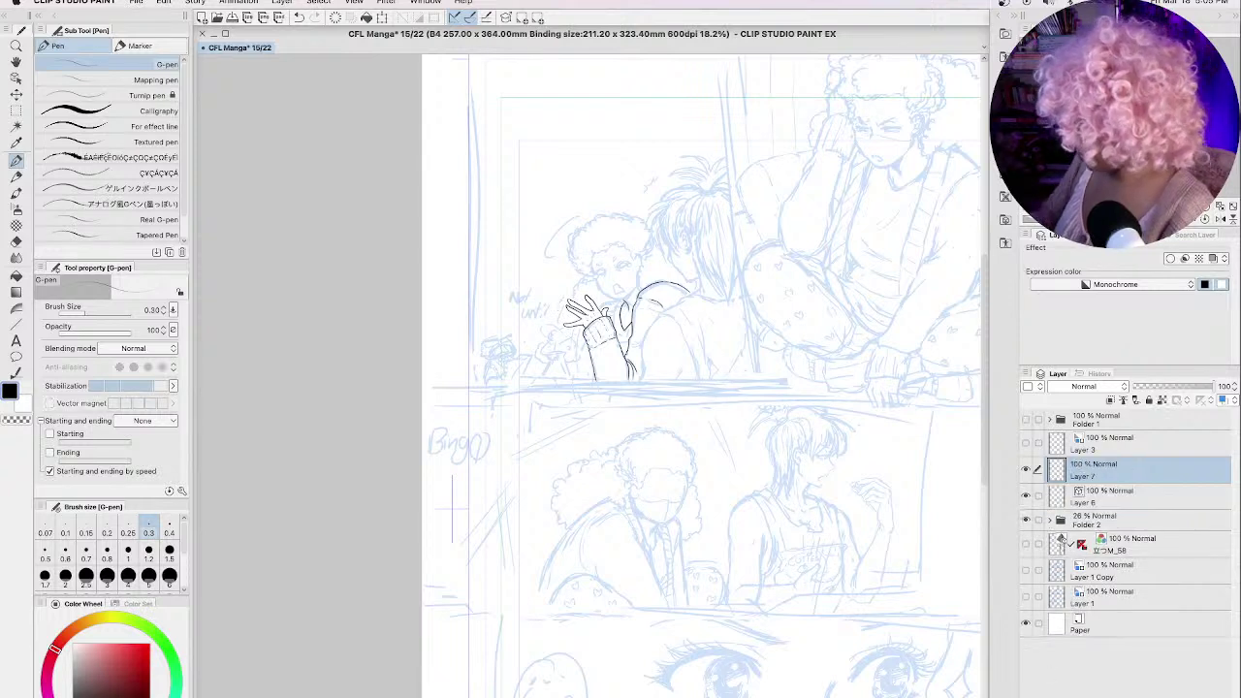
{"action": "left_click", "coordinate": [1026, 520]}
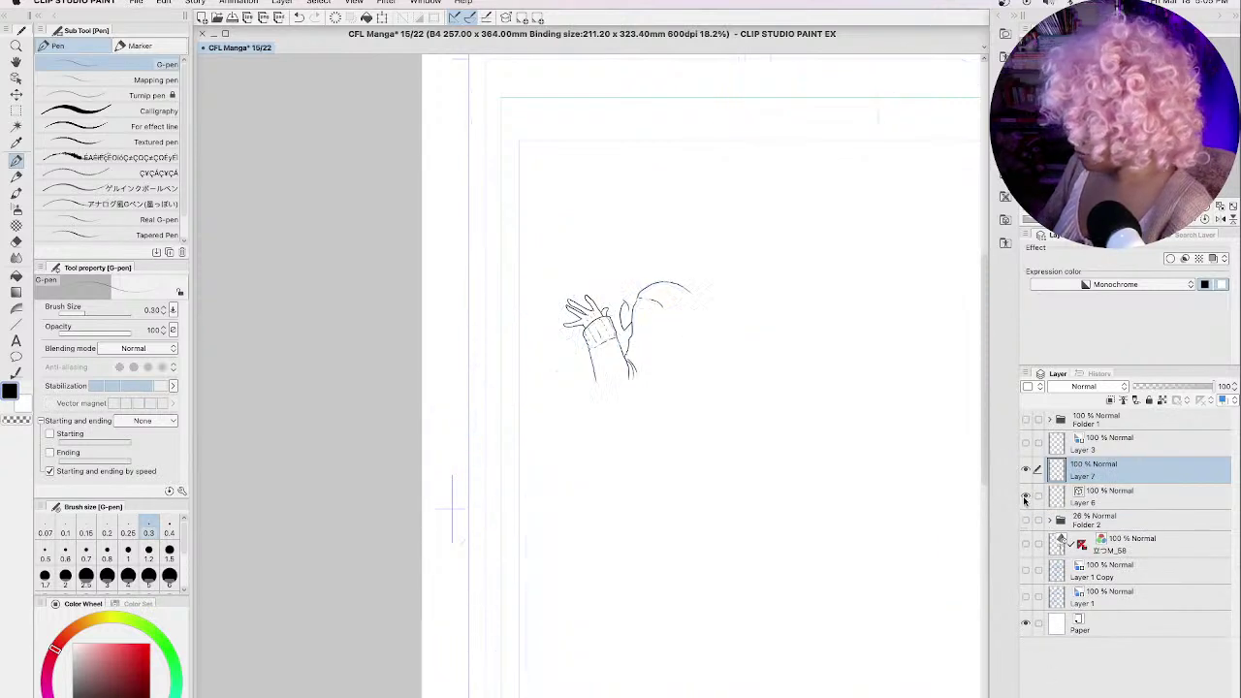
{"action": "left_click", "coordinate": [1026, 496]}
{"action": "left_click", "coordinate": [1025, 496]}
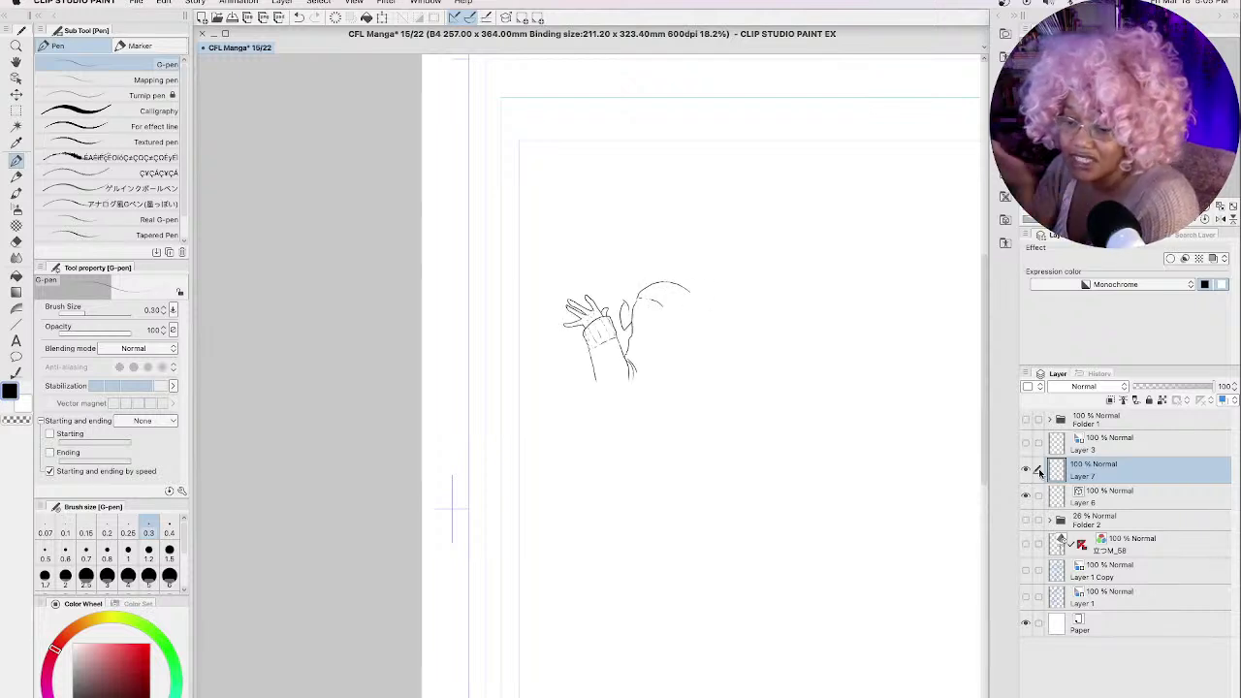
Step: Choose the Milli pen, clip Layer 7 to the layer below, and use red at size 4
{"action": "key", "text": "p"}
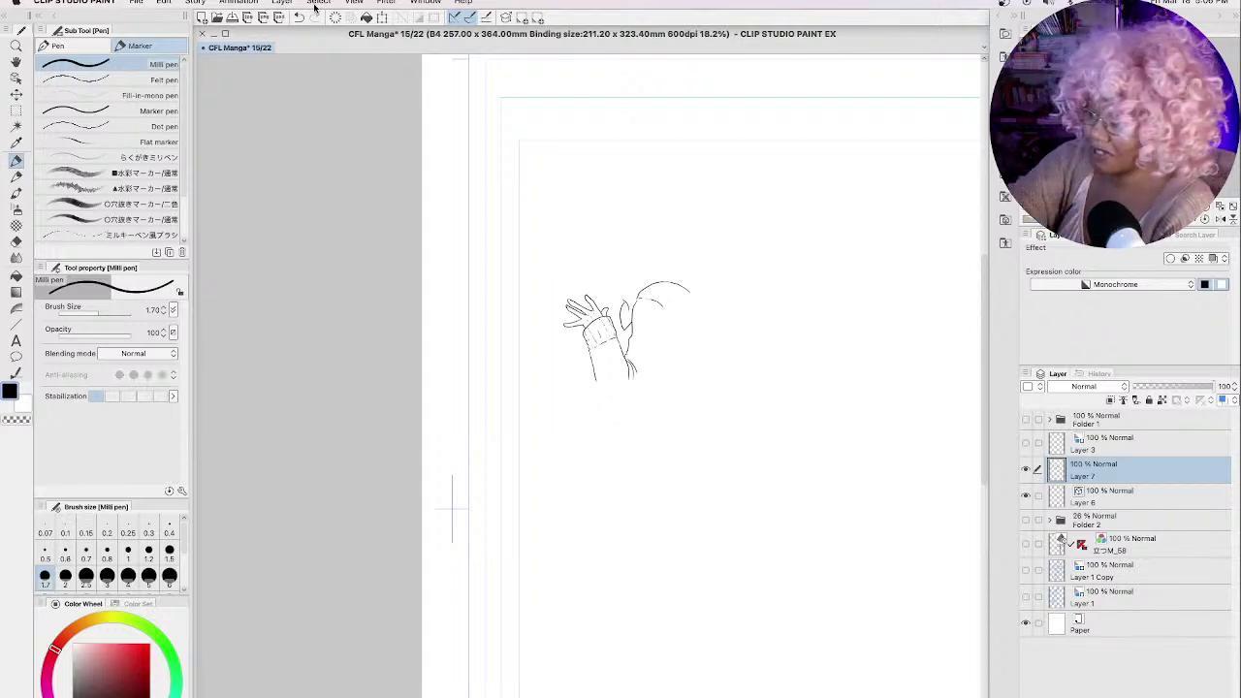
{"action": "left_click", "coordinate": [282, 3]}
{"action": "mouse_move", "coordinate": [288, 34]}
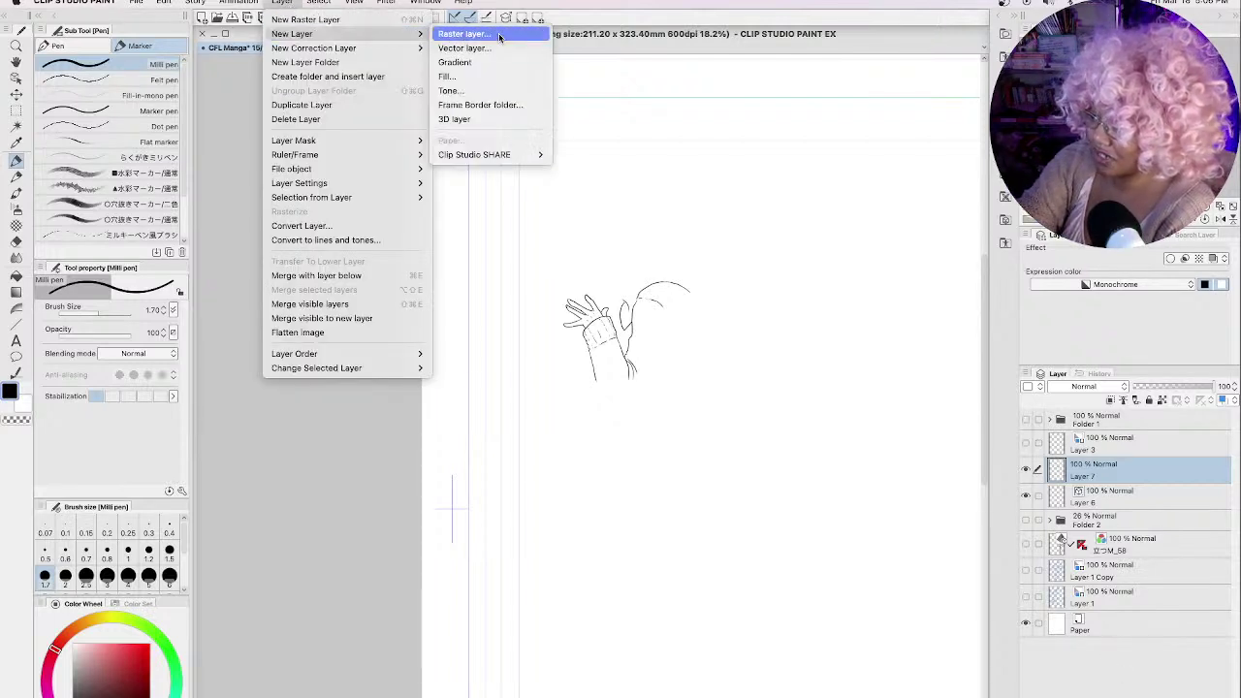
{"action": "left_click", "coordinate": [279, 3]}
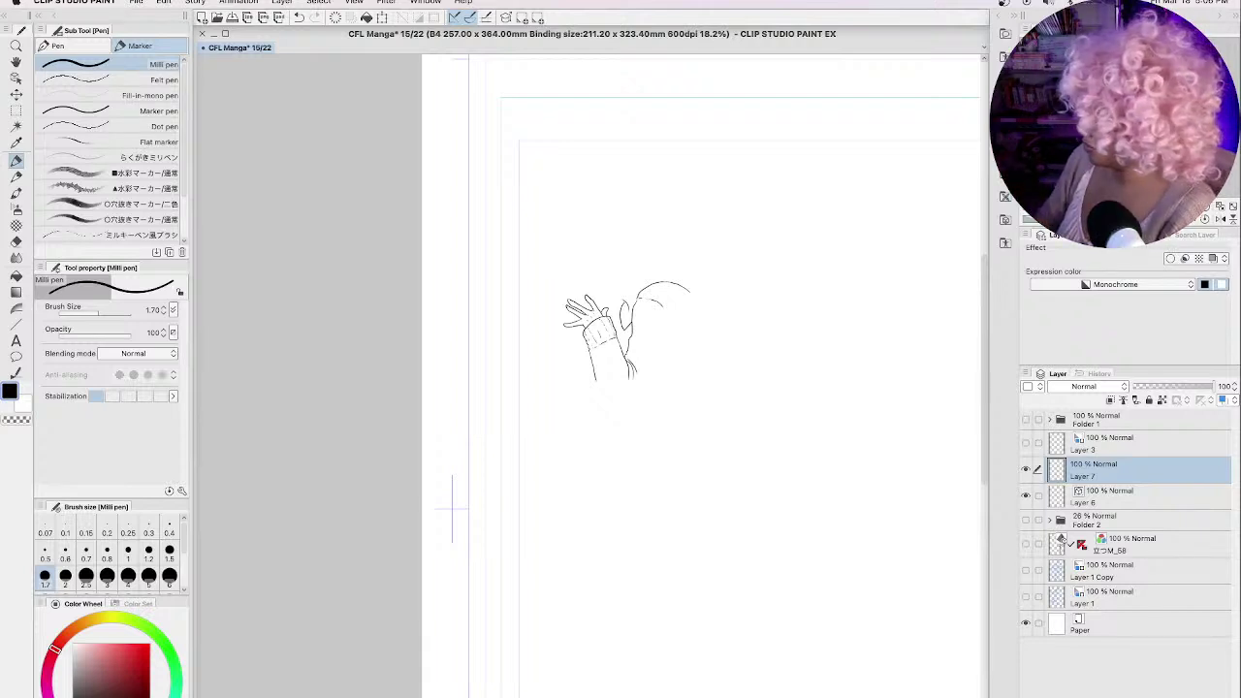
{"action": "left_click", "coordinate": [1110, 401]}
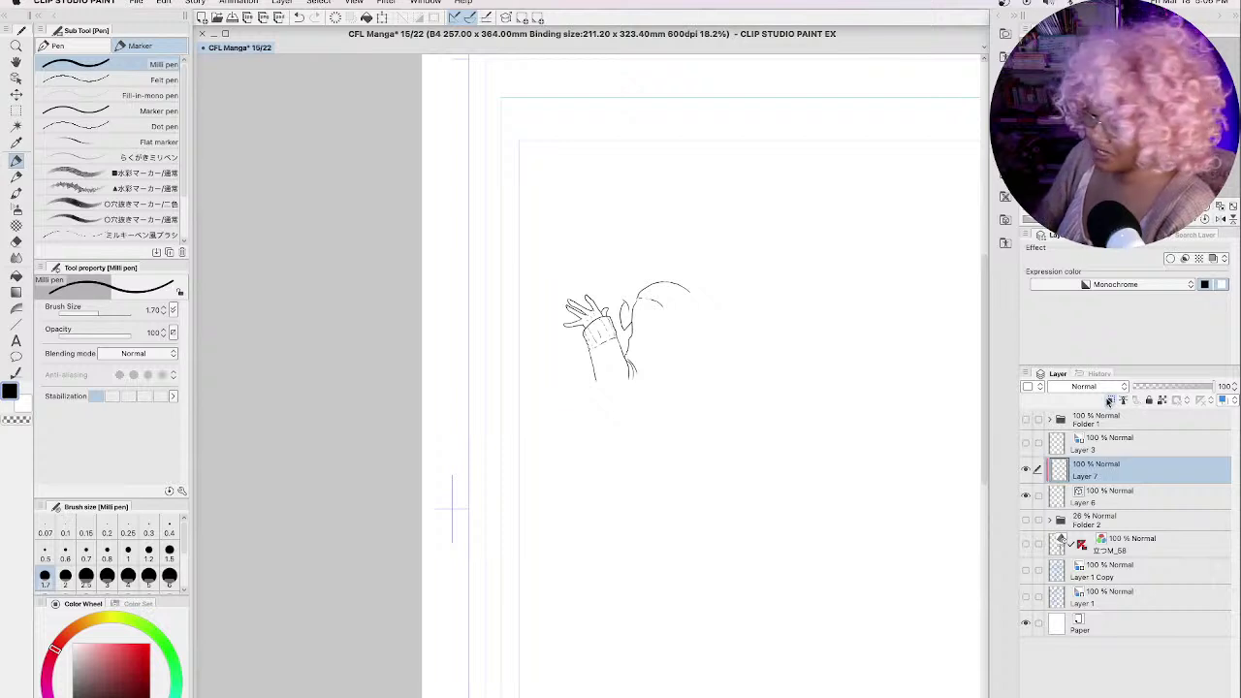
{"action": "left_click", "coordinate": [145, 647]}
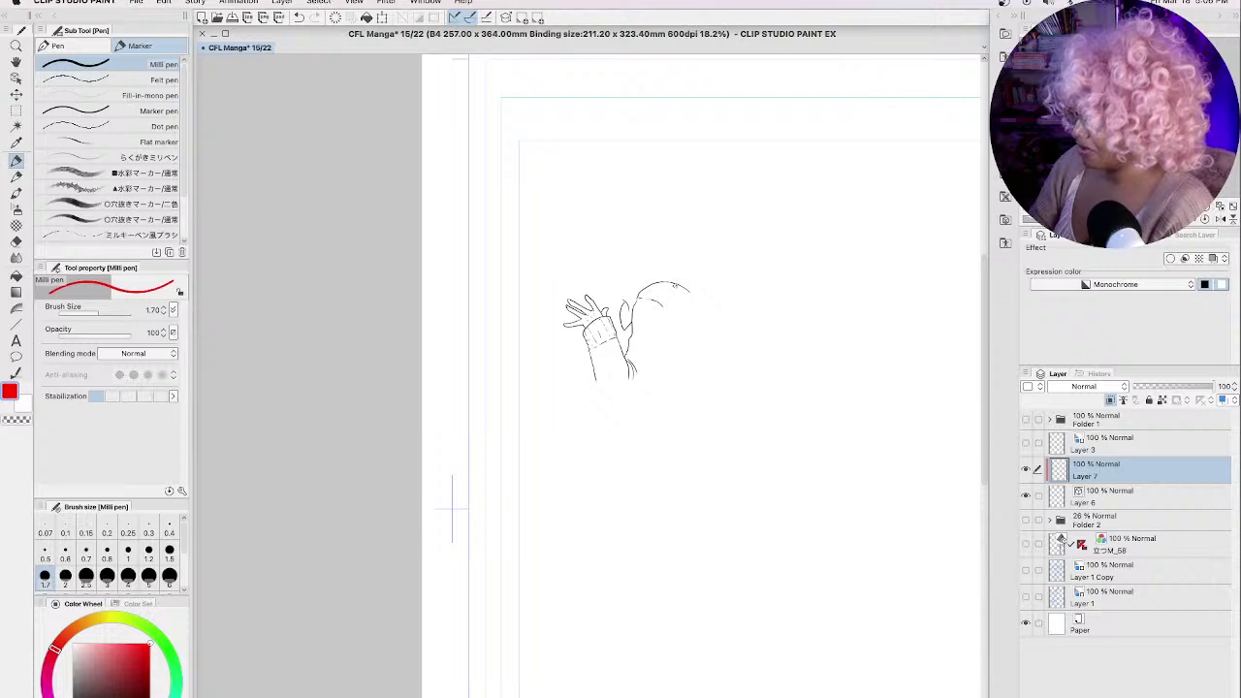
{"action": "key", "text": "bracketright"}
{"action": "key", "text": "bracketright"}
{"action": "key", "text": "bracketright"}
{"action": "key", "text": "bracketright"}
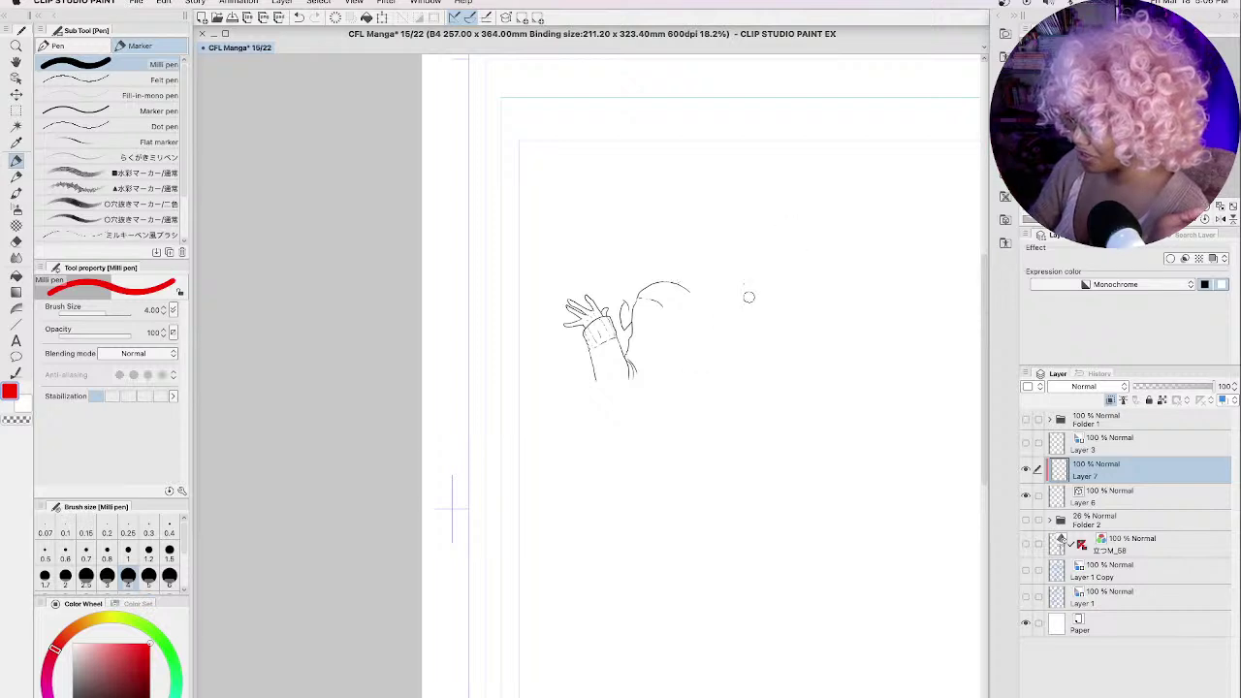
Step: Draw two black test strokes, set Layer 7's expression colour to Color, and add a red one
{"action": "left_click_drag", "start_coordinate": [700, 393], "coordinate": [793, 242]}
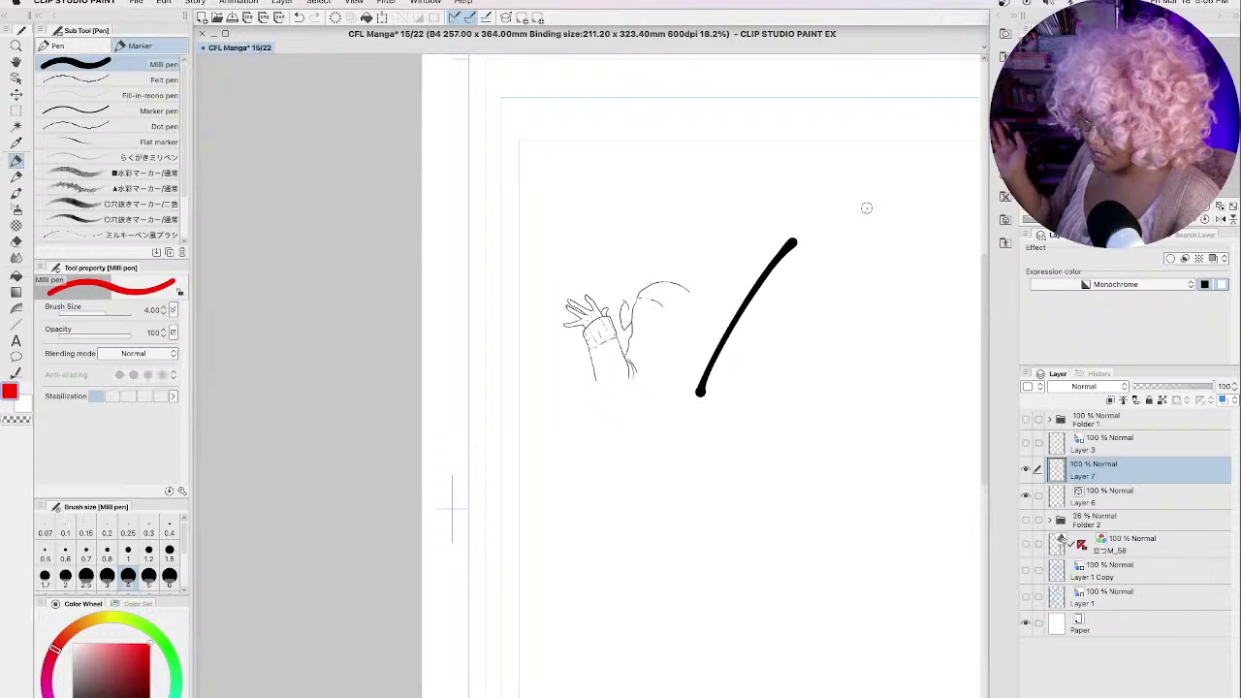
{"action": "left_click_drag", "start_coordinate": [841, 243], "coordinate": [745, 400]}
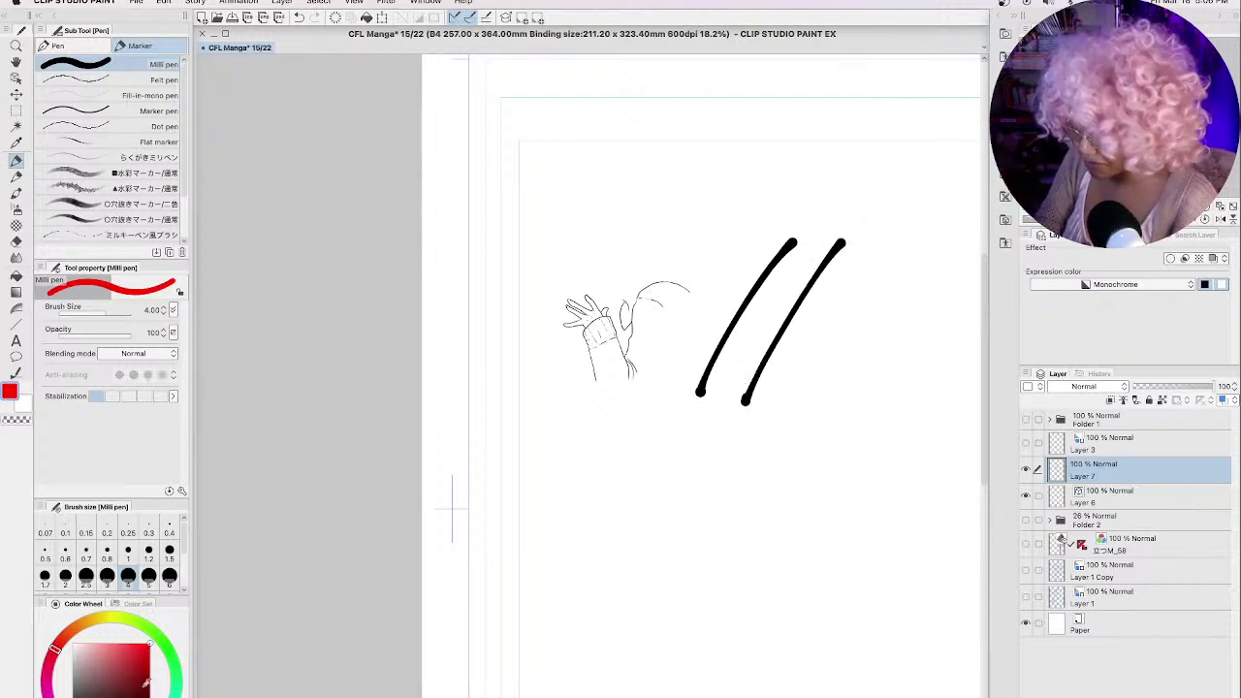
{"action": "left_click", "coordinate": [1124, 285]}
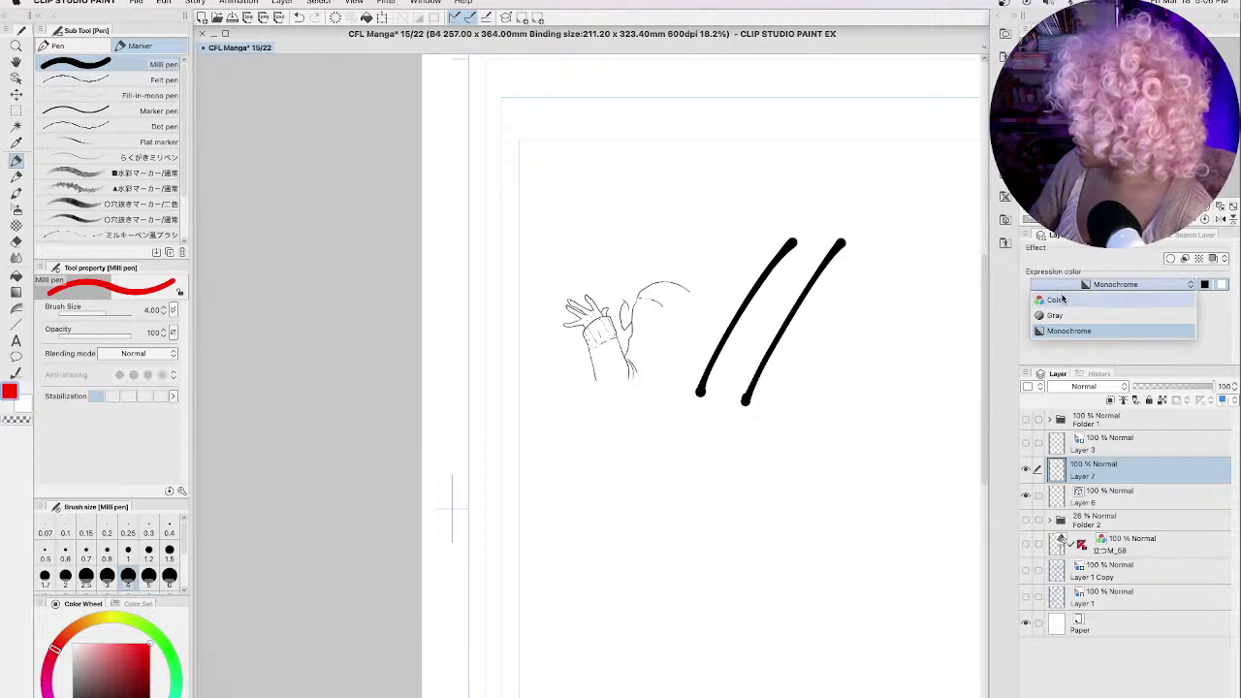
{"action": "left_click", "coordinate": [1059, 302]}
{"action": "left_click_drag", "start_coordinate": [872, 245], "coordinate": [779, 418]}
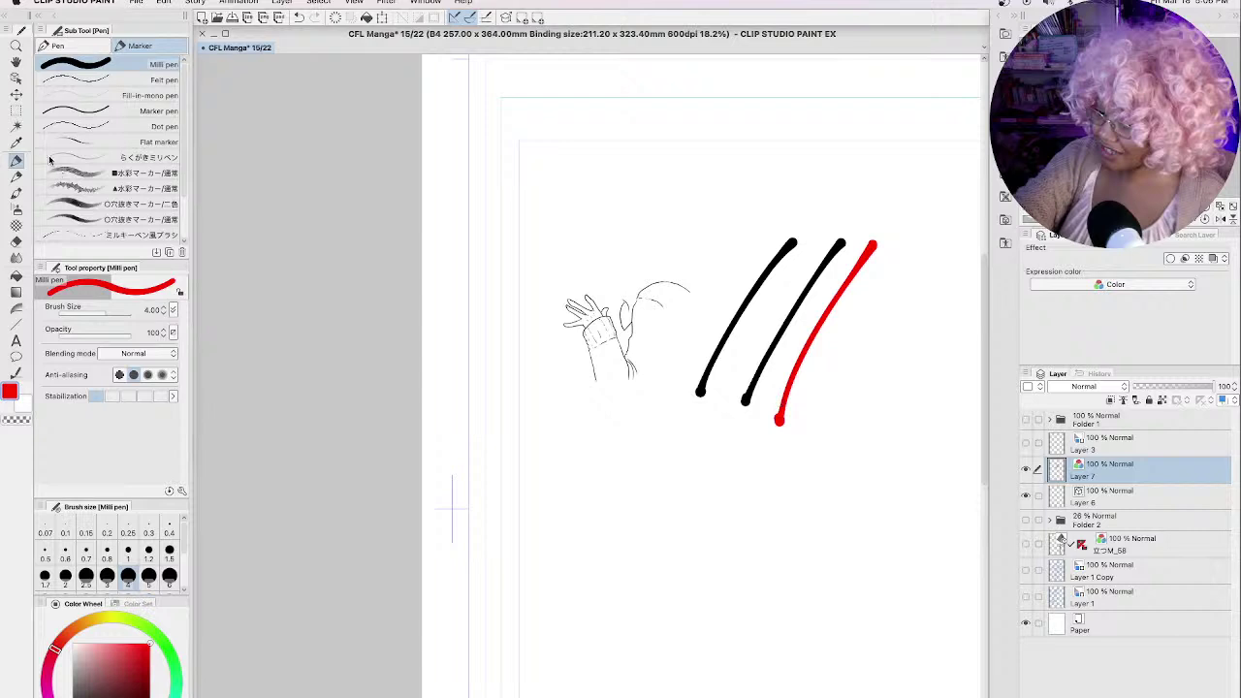
Step: Lasso the three test strokes and delete them, keeping the layer in colour mode
{"action": "left_click", "coordinate": [16, 111]}
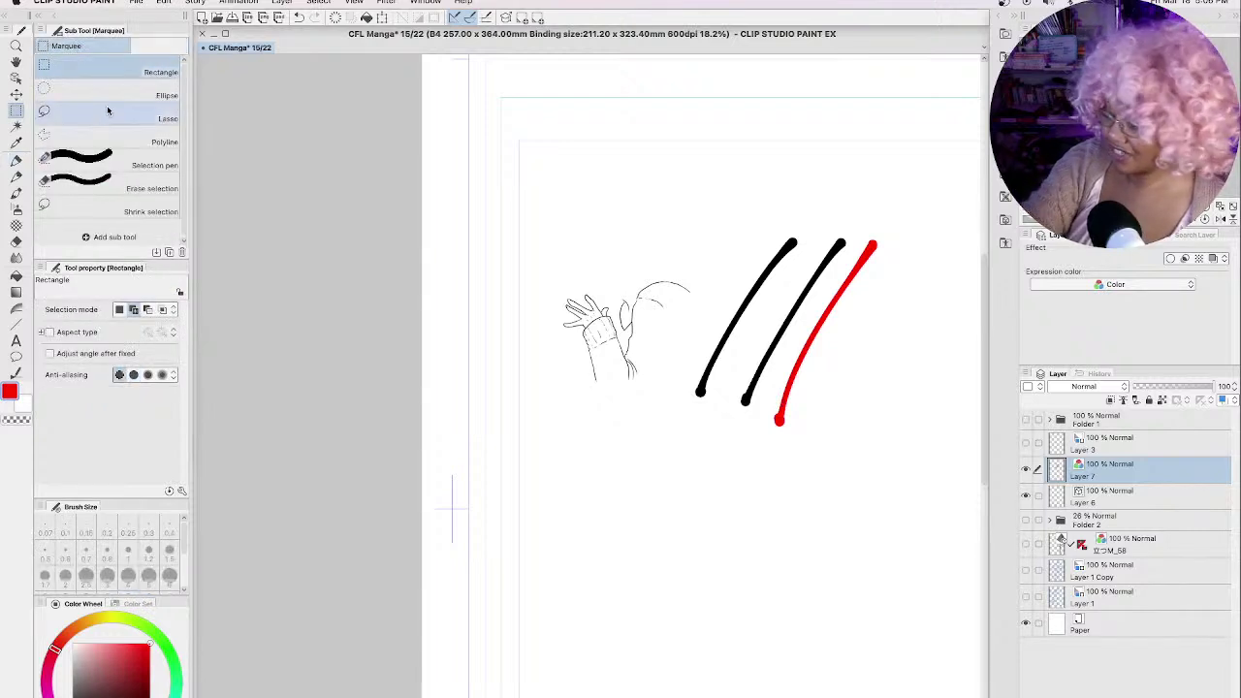
{"action": "left_click", "coordinate": [106, 118]}
{"action": "mouse_move", "coordinate": [873, 200]}
{"action": "left_mouse_down"}
{"action": "mouse_move", "coordinate": [810, 475]}
{"action": "mouse_move", "coordinate": [872, 201]}
{"action": "left_mouse_up"}
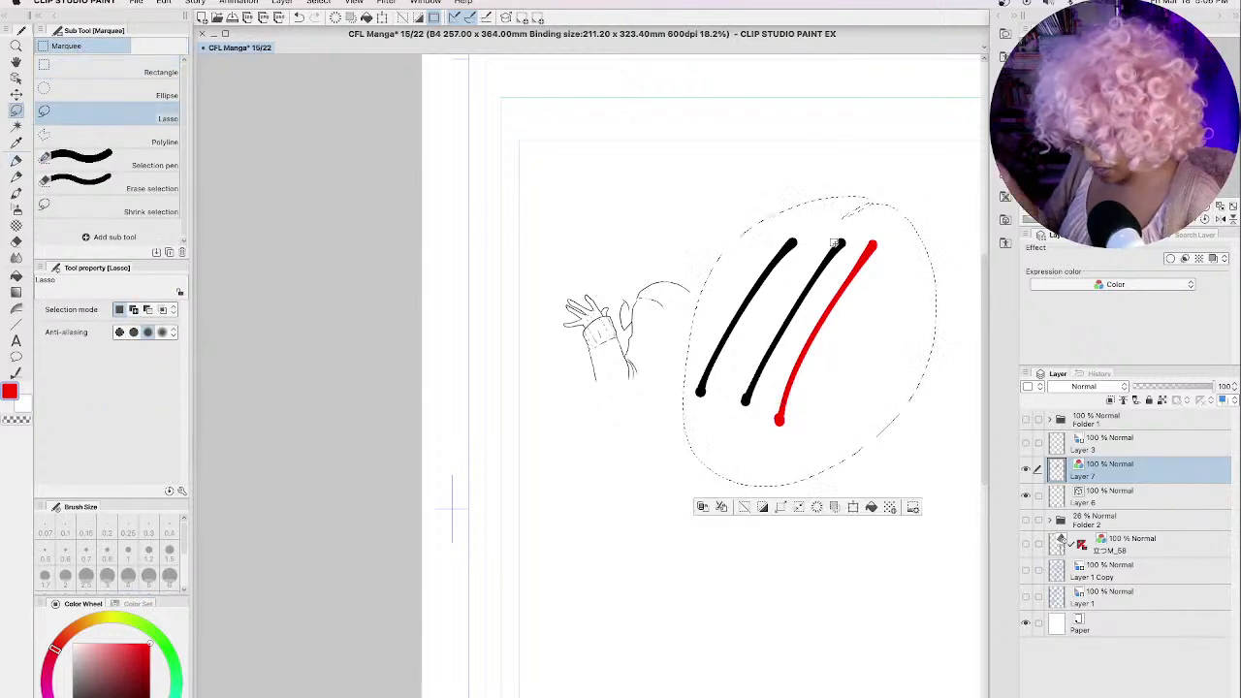
{"action": "key", "text": "Delete"}
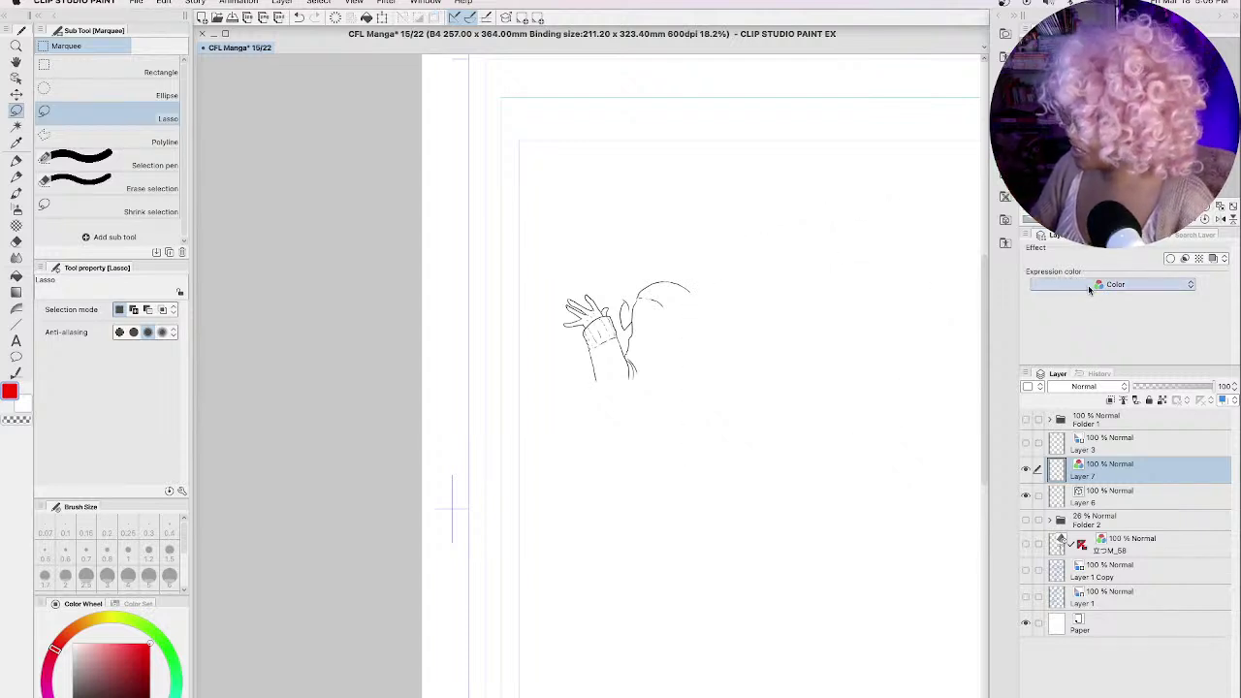
{"action": "left_click", "coordinate": [1089, 285]}
{"action": "left_click", "coordinate": [1100, 285]}
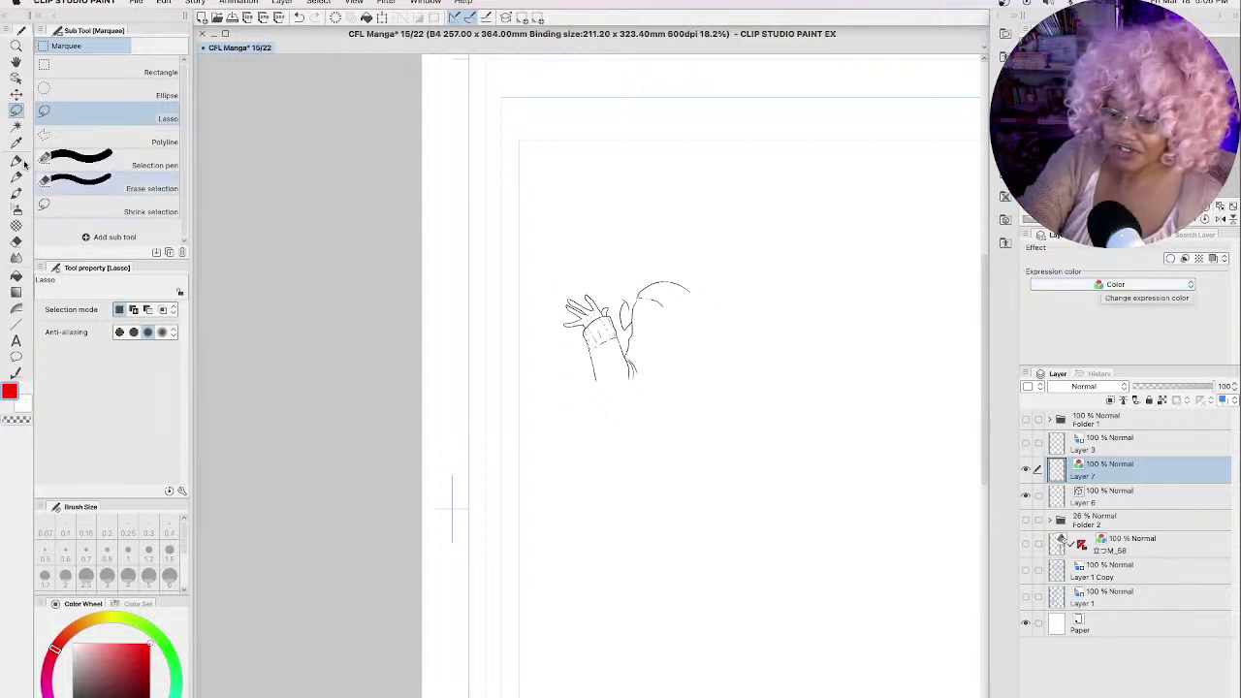
Step: Clip Layer 7 to the line art, paint a red stroke over the hand, then undo it
{"action": "key", "text": "p"}
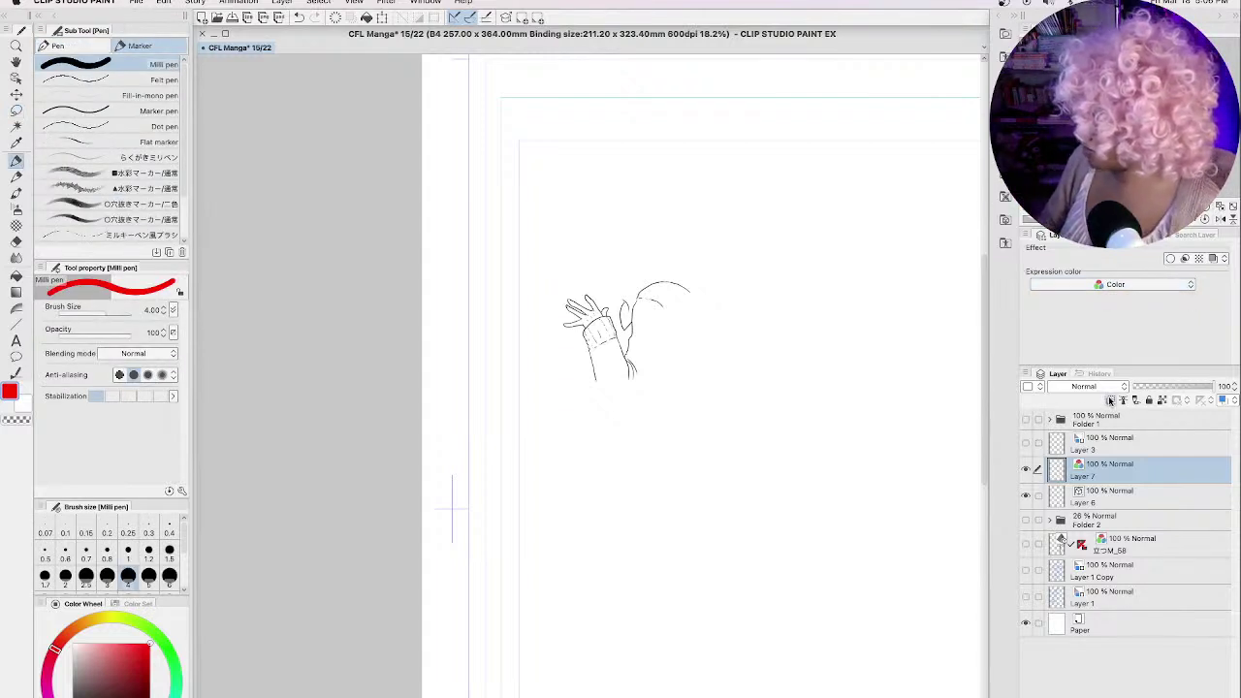
{"action": "left_click", "coordinate": [1111, 400]}
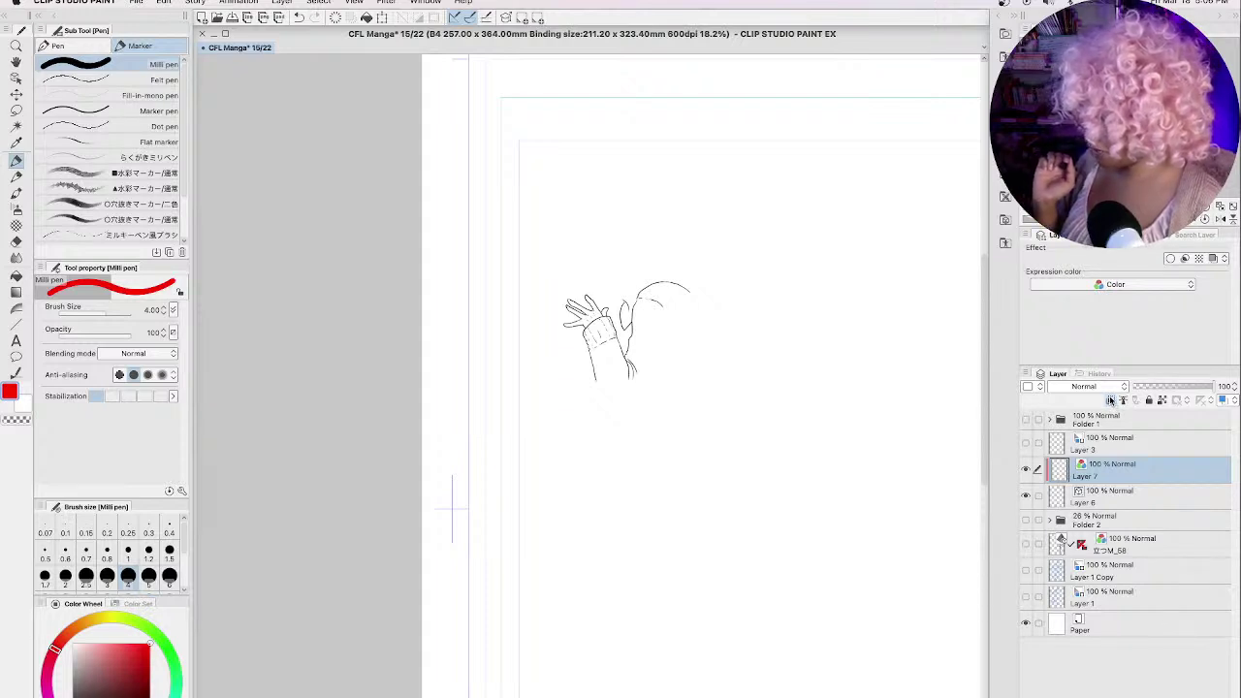
{"action": "right_click", "coordinate": [1117, 479]}
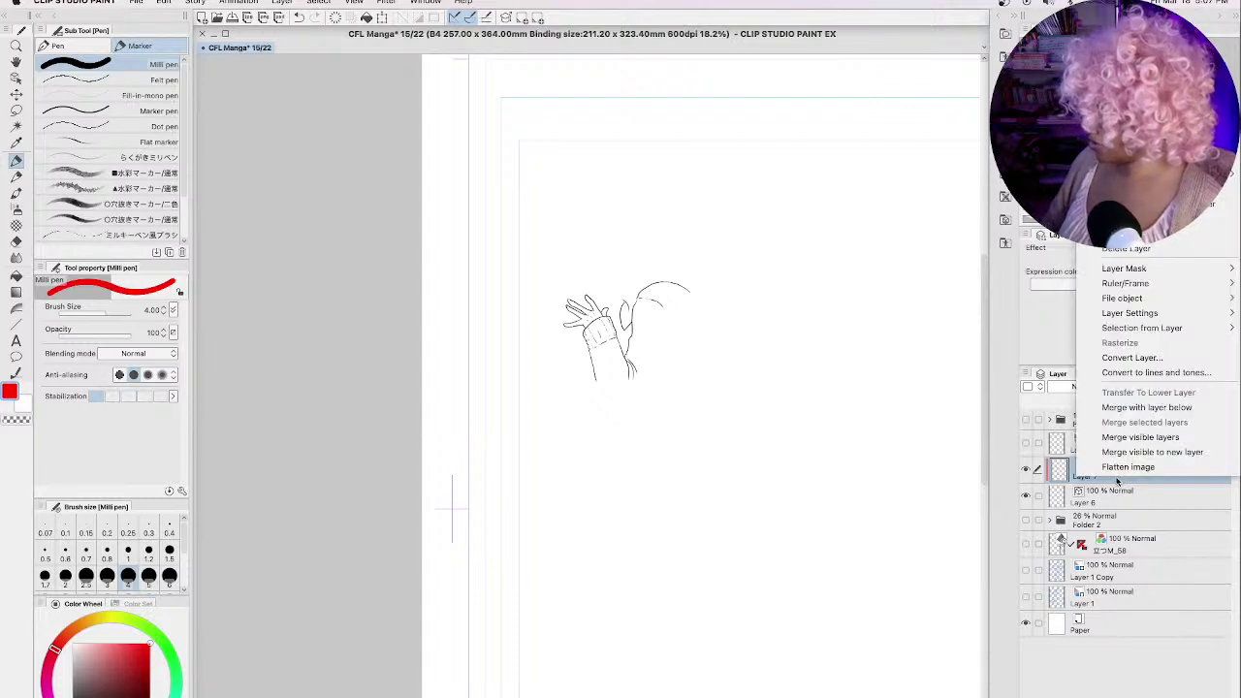
{"action": "left_click", "coordinate": [1119, 477]}
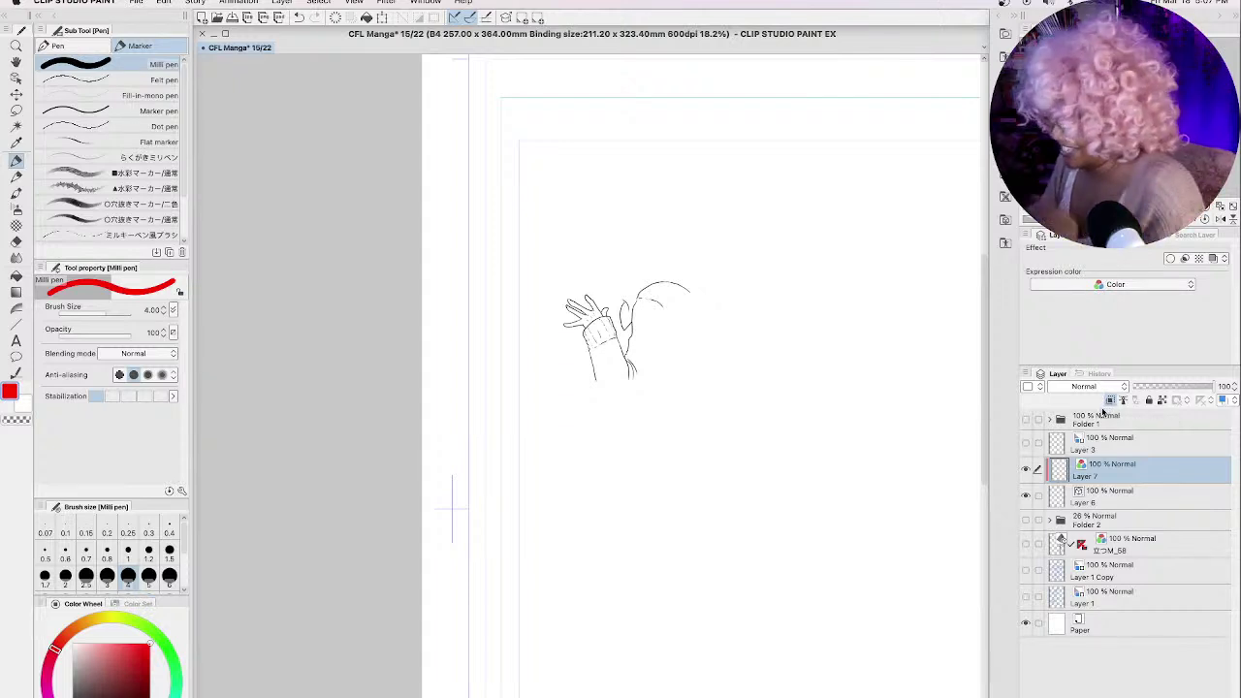
{"action": "mouse_move", "coordinate": [648, 282]}
{"action": "left_mouse_down"}
{"action": "mouse_move", "coordinate": [627, 380]}
{"action": "mouse_move", "coordinate": [631, 319]}
{"action": "mouse_move", "coordinate": [595, 387]}
{"action": "mouse_move", "coordinate": [596, 347]}
{"action": "mouse_move", "coordinate": [575, 304]}
{"action": "mouse_move", "coordinate": [566, 333]}
{"action": "mouse_move", "coordinate": [569, 300]}
{"action": "left_mouse_up"}
{"action": "scroll", "coordinate": [567, 300], "scroll_direction": "up", "scroll_amount": 1}
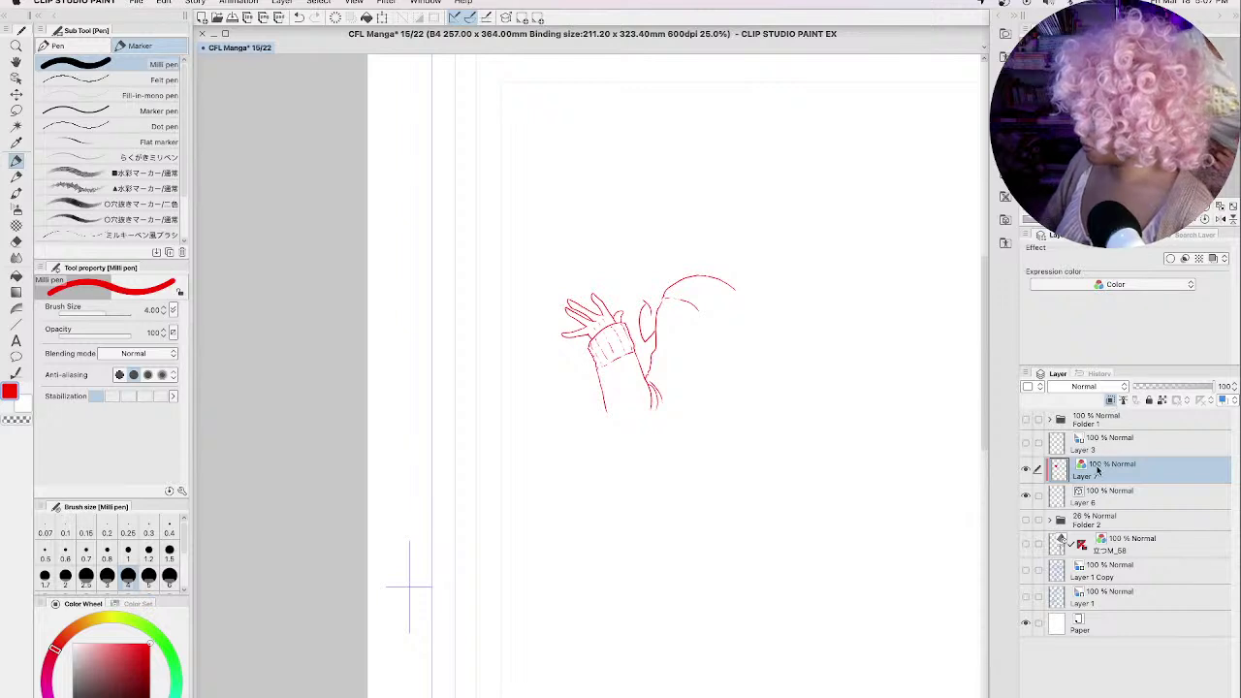
{"action": "key", "text": "super+z"}
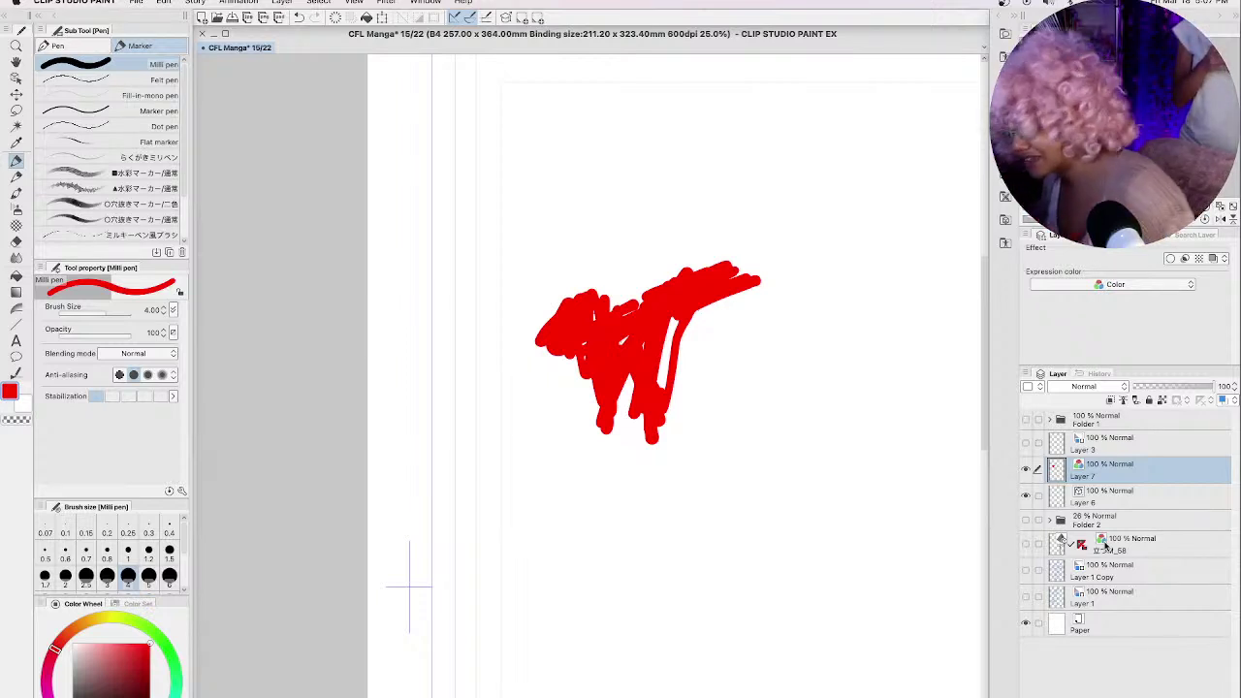
{"action": "key", "text": "Delete"}
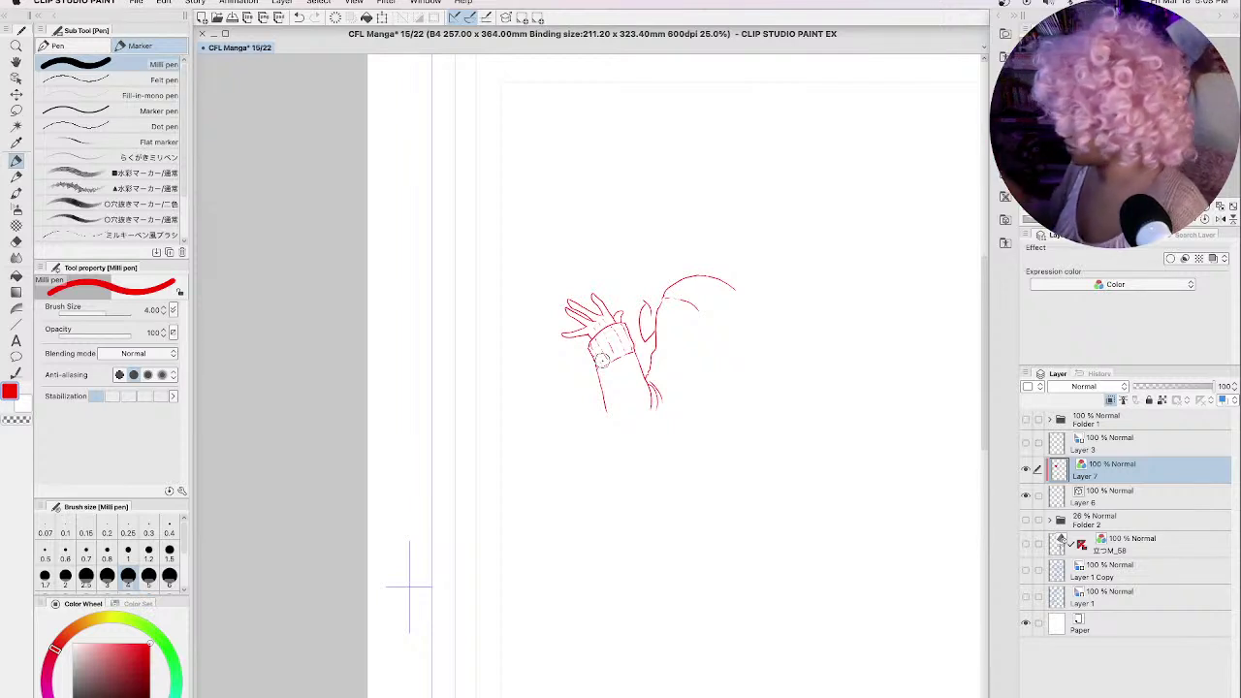
Step: Select all, clear Layer 7, and merge it down into Layer 6
{"action": "key", "text": "super+a"}
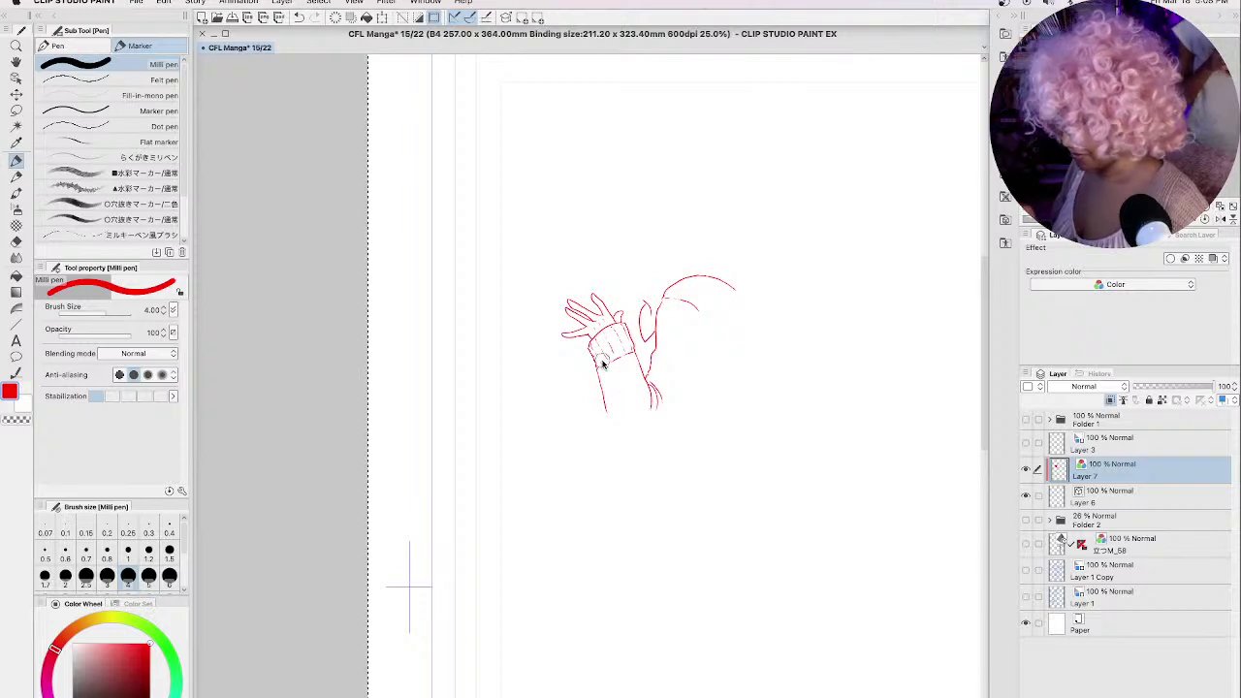
{"action": "key", "text": "super+d"}
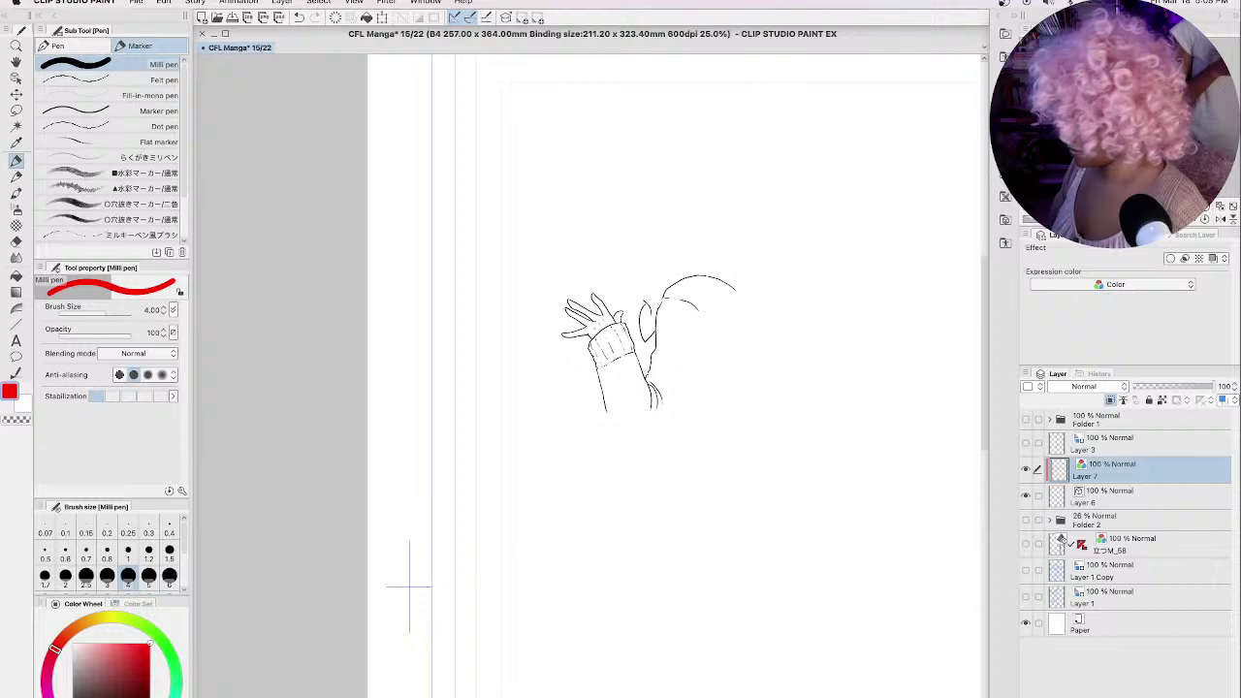
{"action": "key", "text": "super+e"}
{"action": "left_click", "coordinate": [683, 295]}
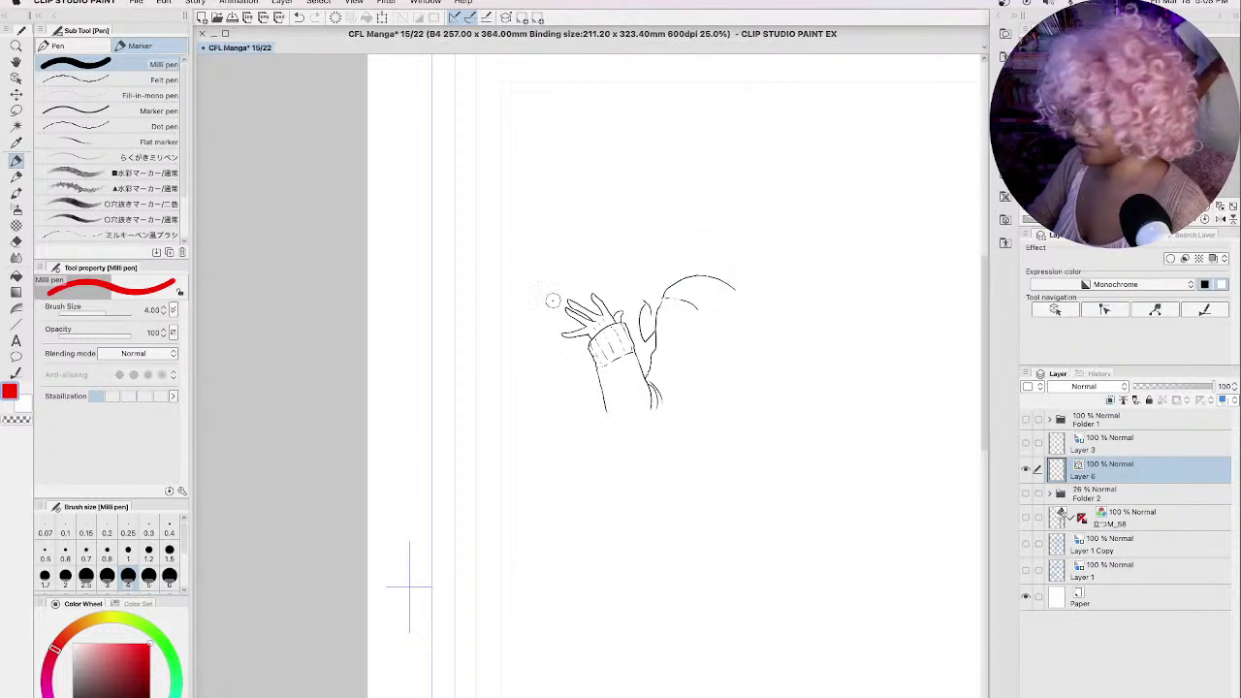
Step: Return to the black G-pen, show the blue sketch in Folder 2, and zoom in
{"action": "left_click", "coordinate": [85, 47]}
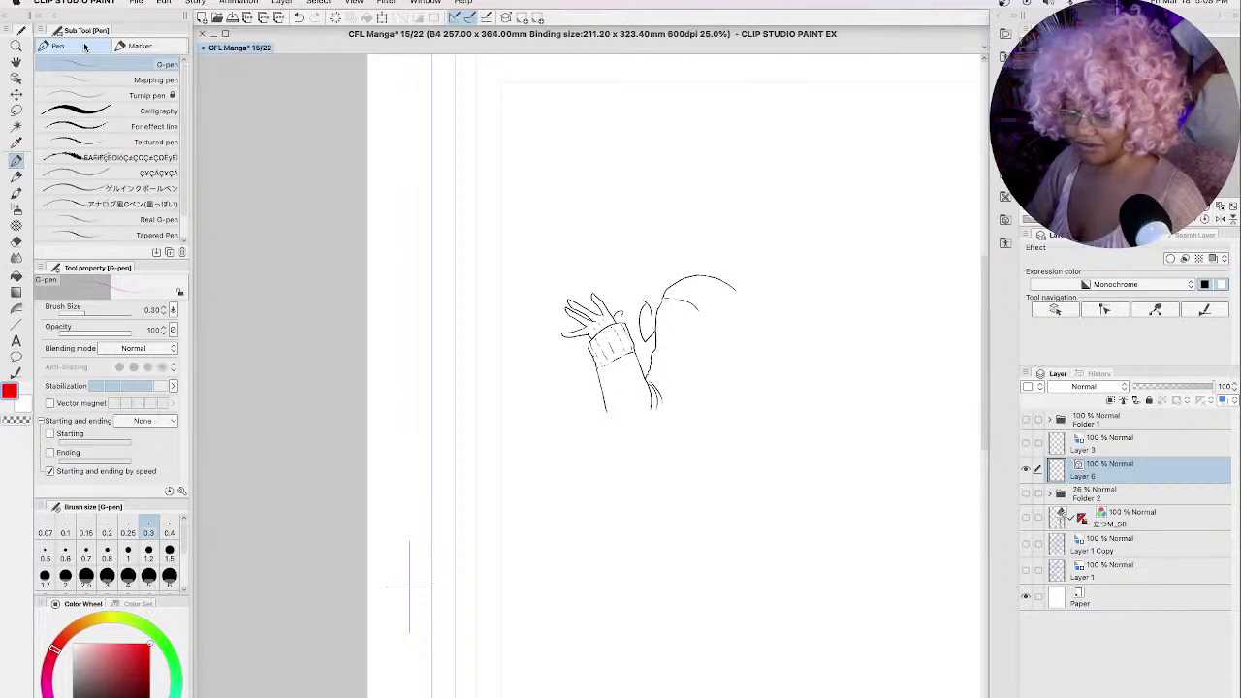
{"action": "key", "text": "x"}
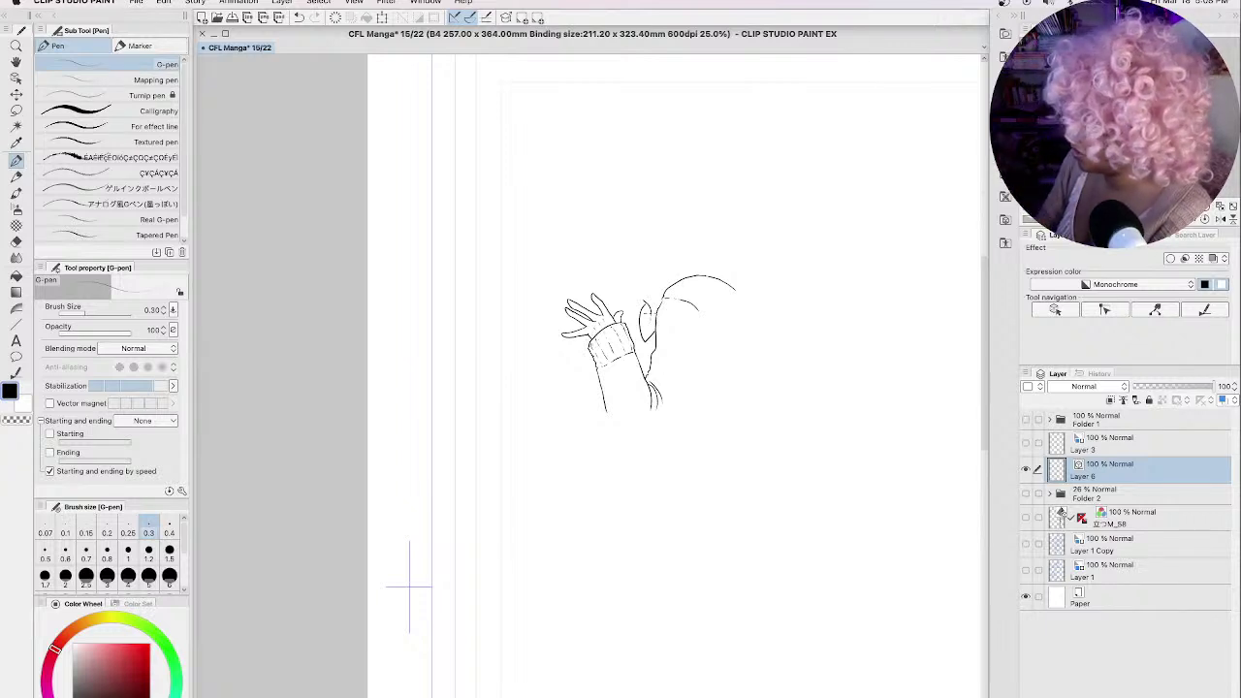
{"action": "left_click", "coordinate": [1025, 494]}
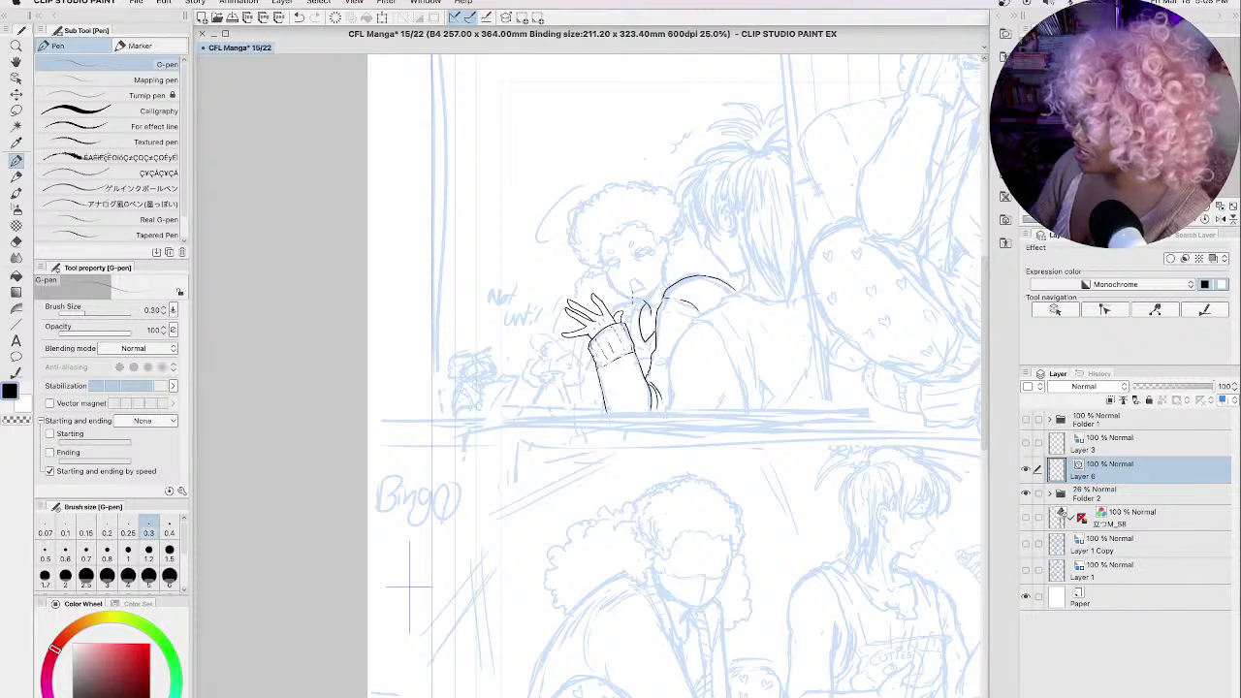
{"action": "scroll", "coordinate": [640, 309], "scroll_direction": "up", "scroll_amount": 5}
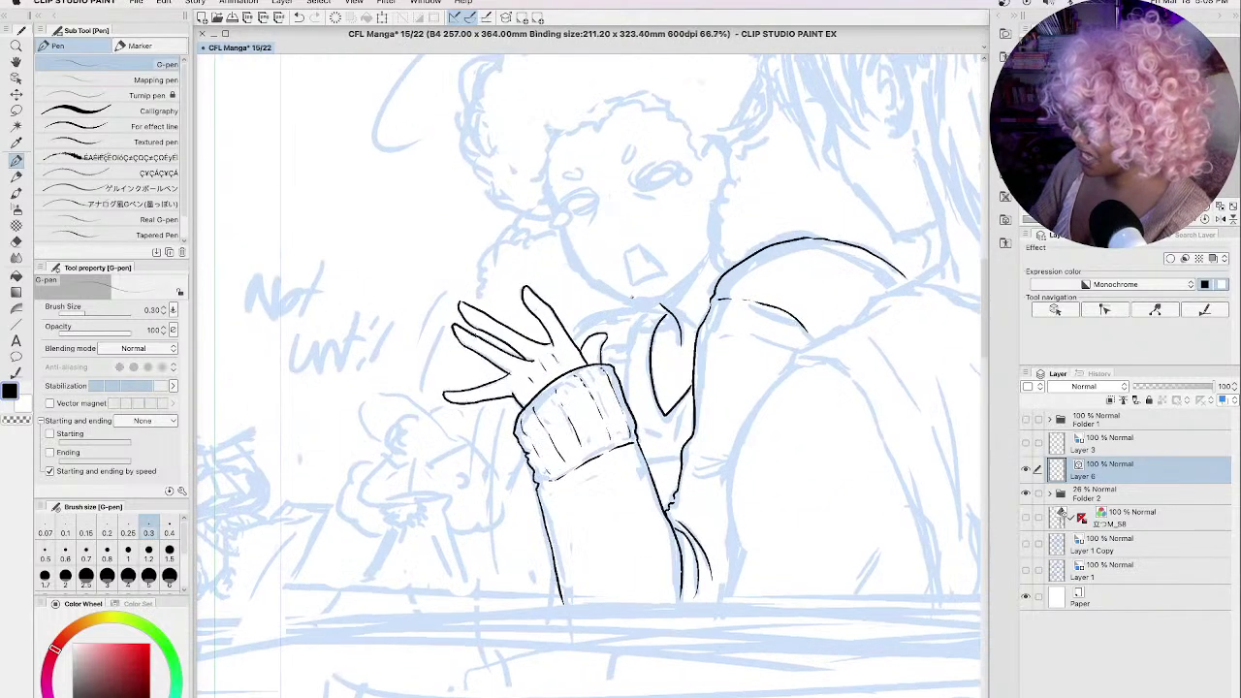
{"action": "scroll", "coordinate": [631, 297], "scroll_direction": "up", "scroll_amount": 2}
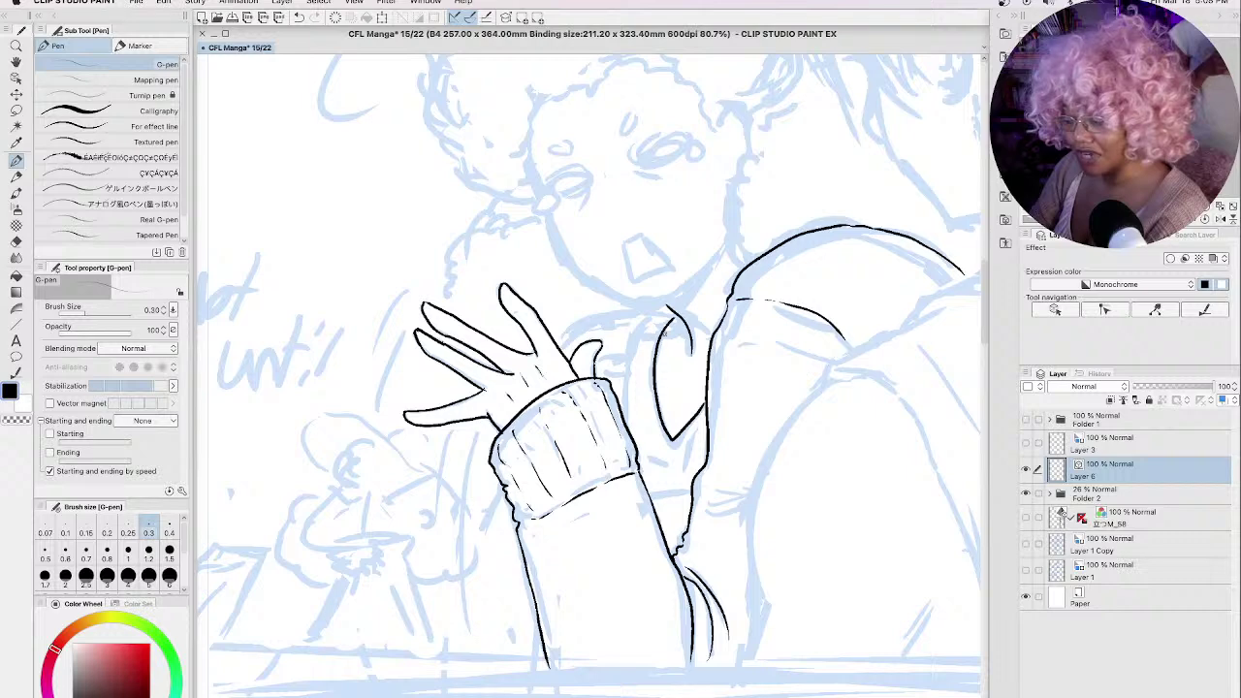
Step: Ink short lines at the shoulder top, collar, beside the sleeve, above the hand and nose
{"action": "left_click_drag", "start_coordinate": [663, 330], "coordinate": [689, 329]}
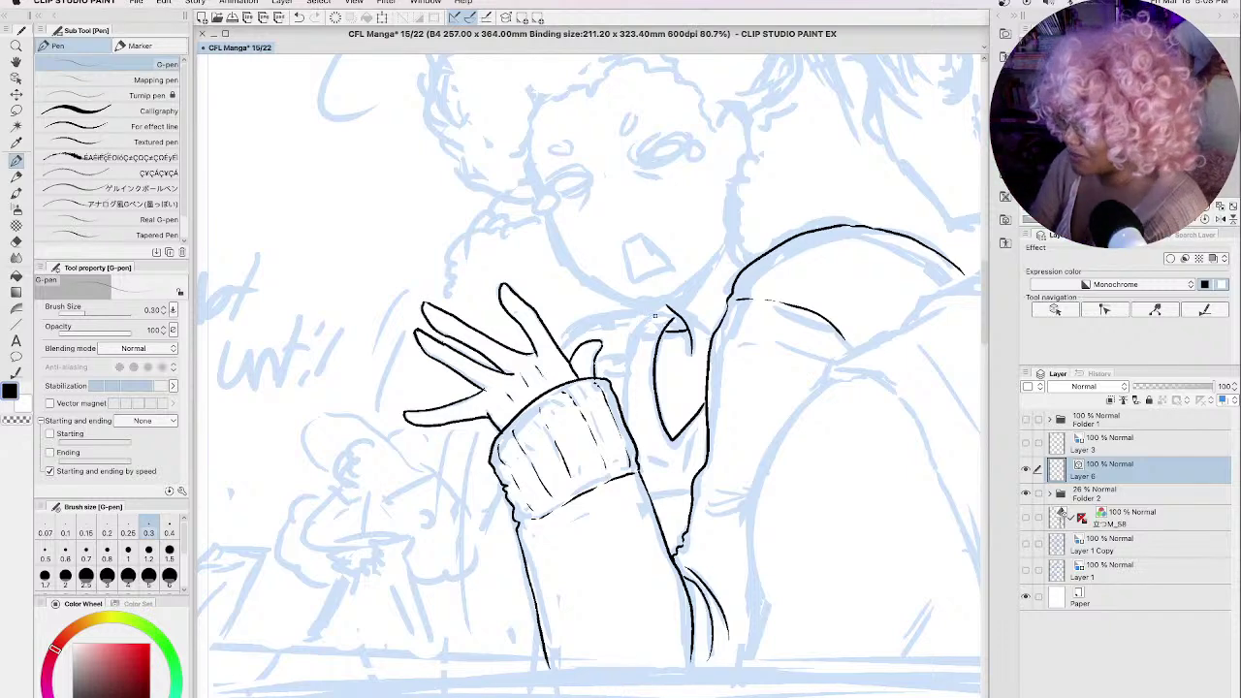
{"action": "left_click_drag", "start_coordinate": [652, 317], "coordinate": [683, 308]}
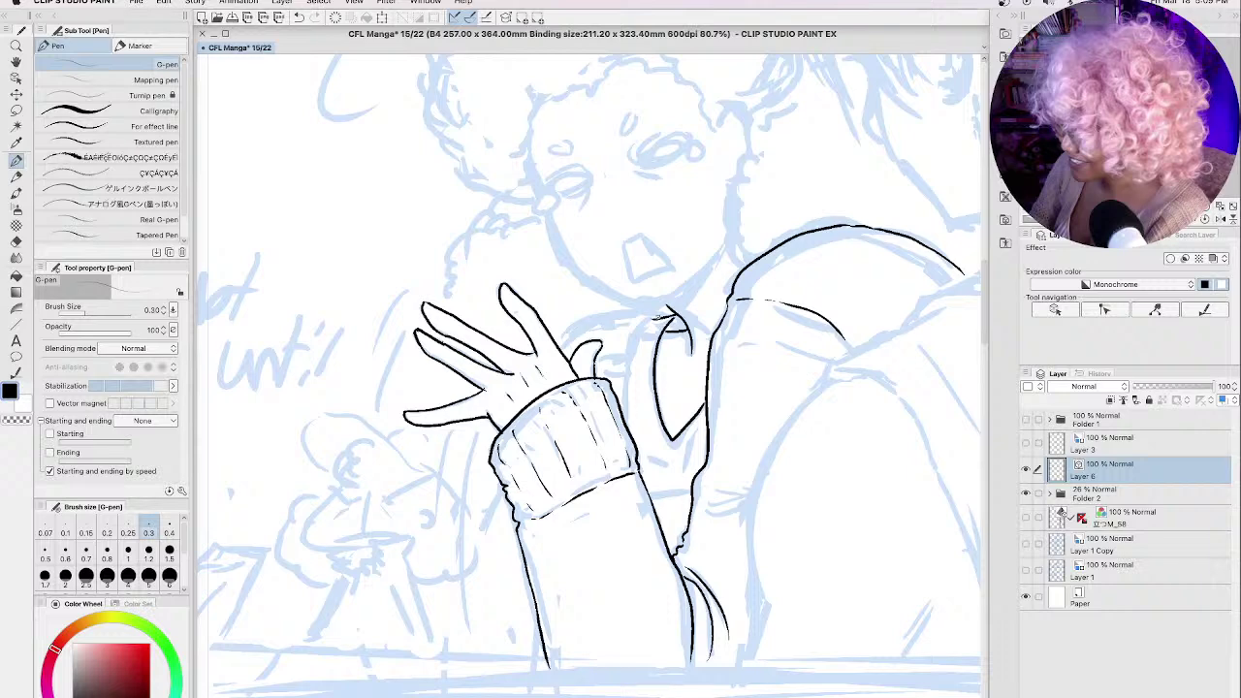
{"action": "left_click_drag", "start_coordinate": [659, 312], "coordinate": [618, 388]}
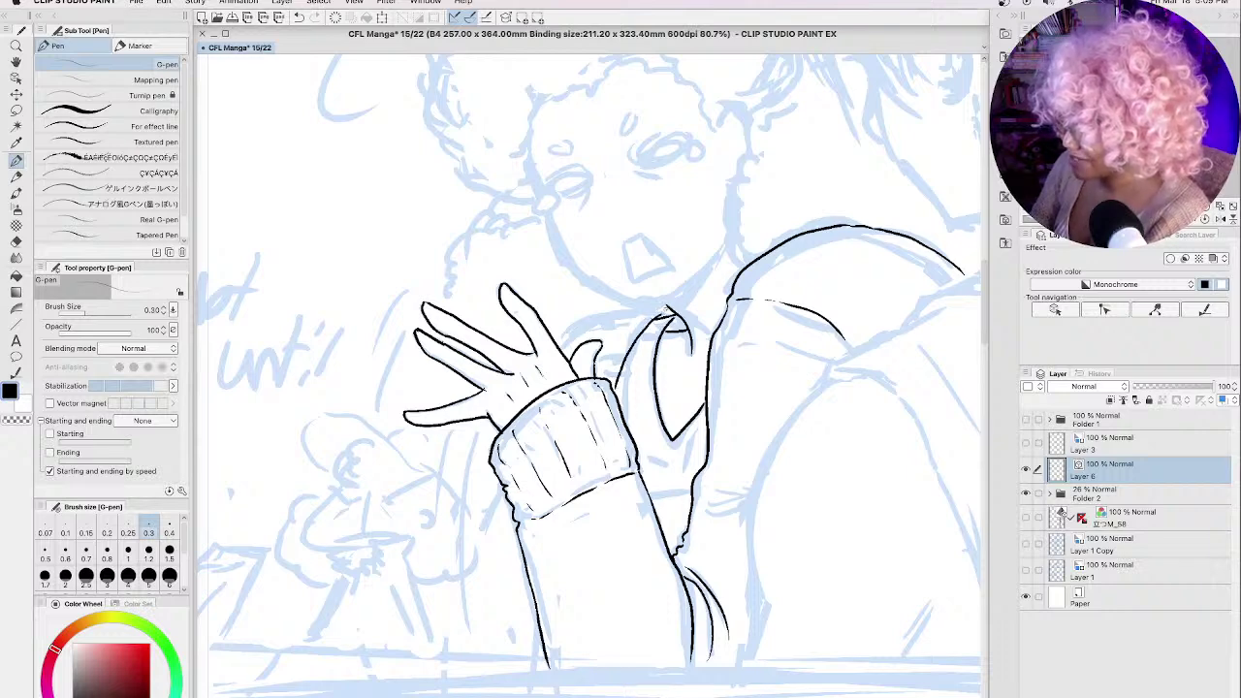
{"action": "left_click_drag", "start_coordinate": [632, 310], "coordinate": [556, 345]}
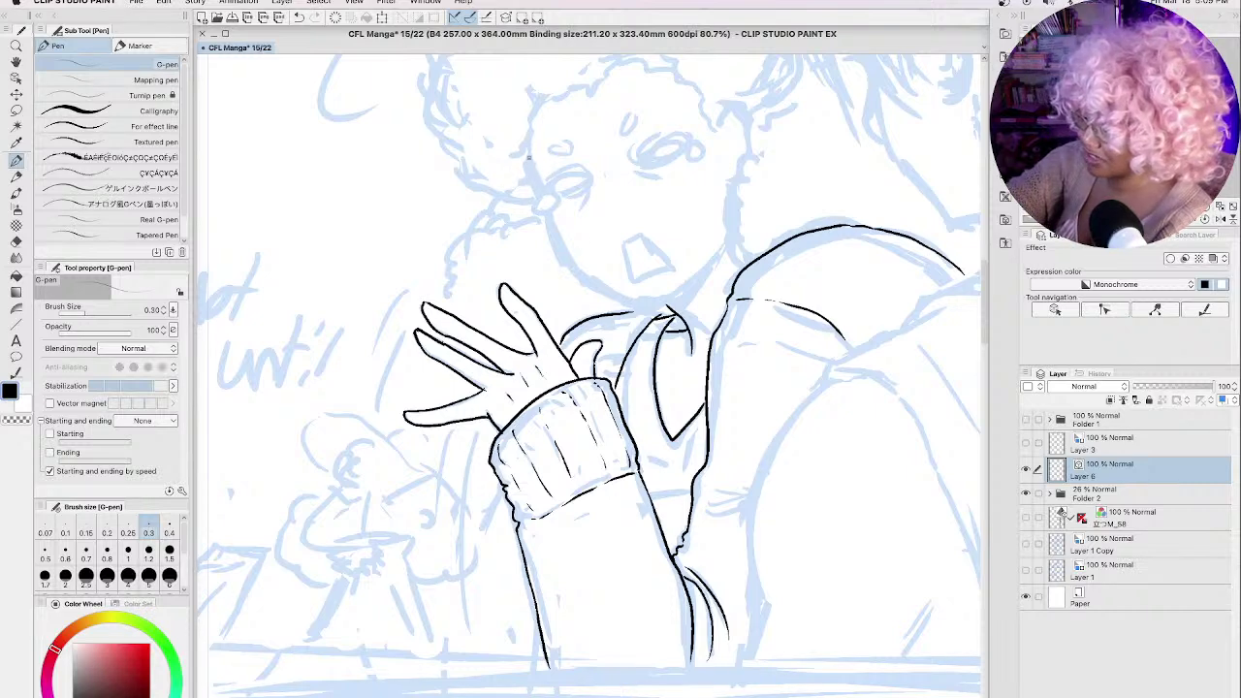
{"action": "left_click_drag", "start_coordinate": [529, 157], "coordinate": [539, 194]}
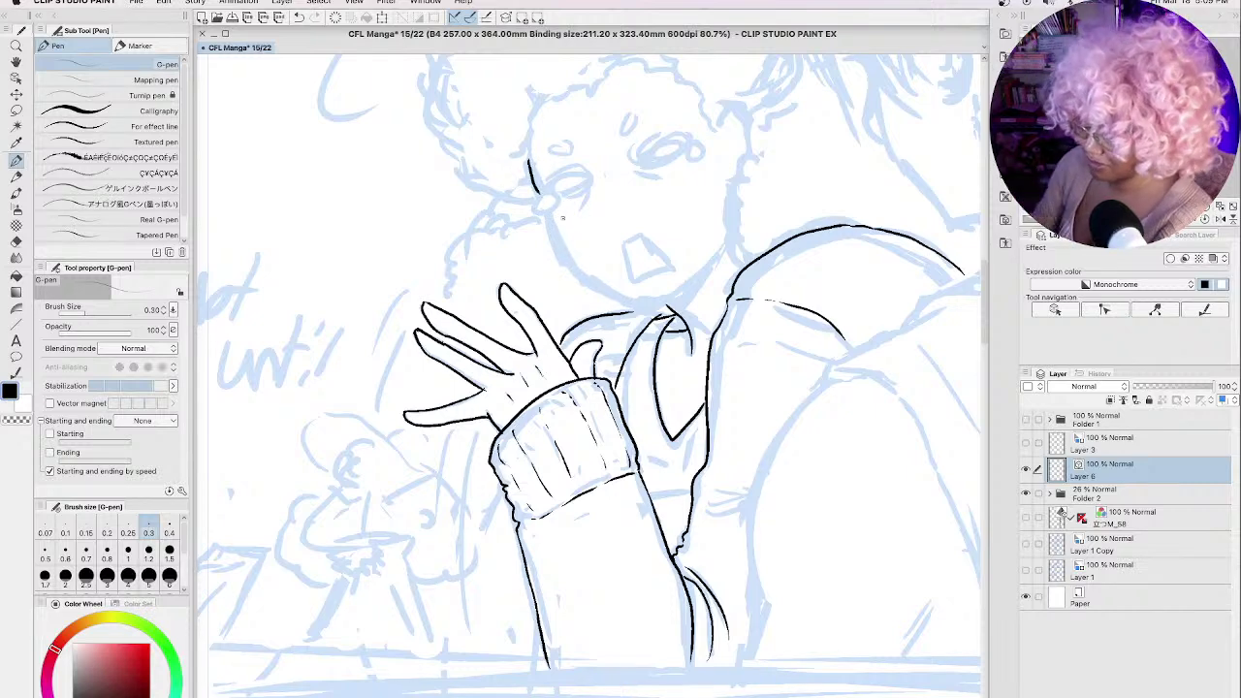
{"action": "scroll", "coordinate": [562, 218], "scroll_direction": "up", "scroll_amount": 2}
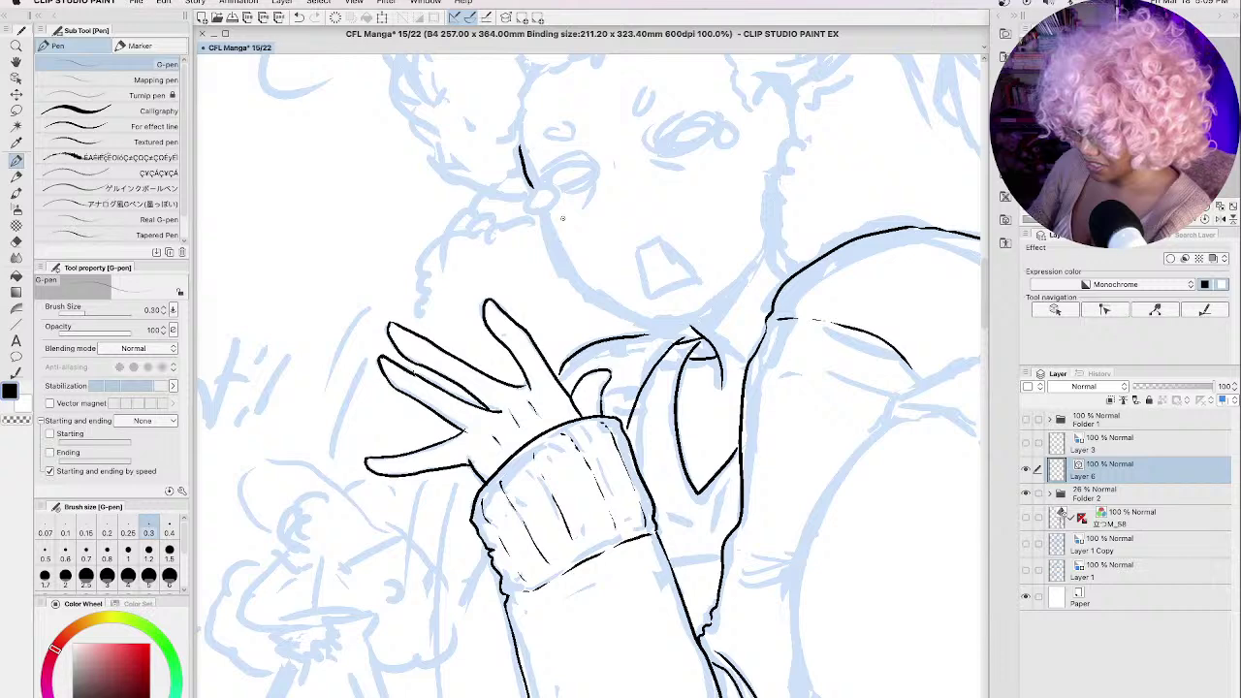
Step: Ink the jaw curve, oval lenses over both eyes, and a small circle beside the right lens
{"action": "scroll", "coordinate": [562, 218], "scroll_direction": "up", "scroll_amount": 2}
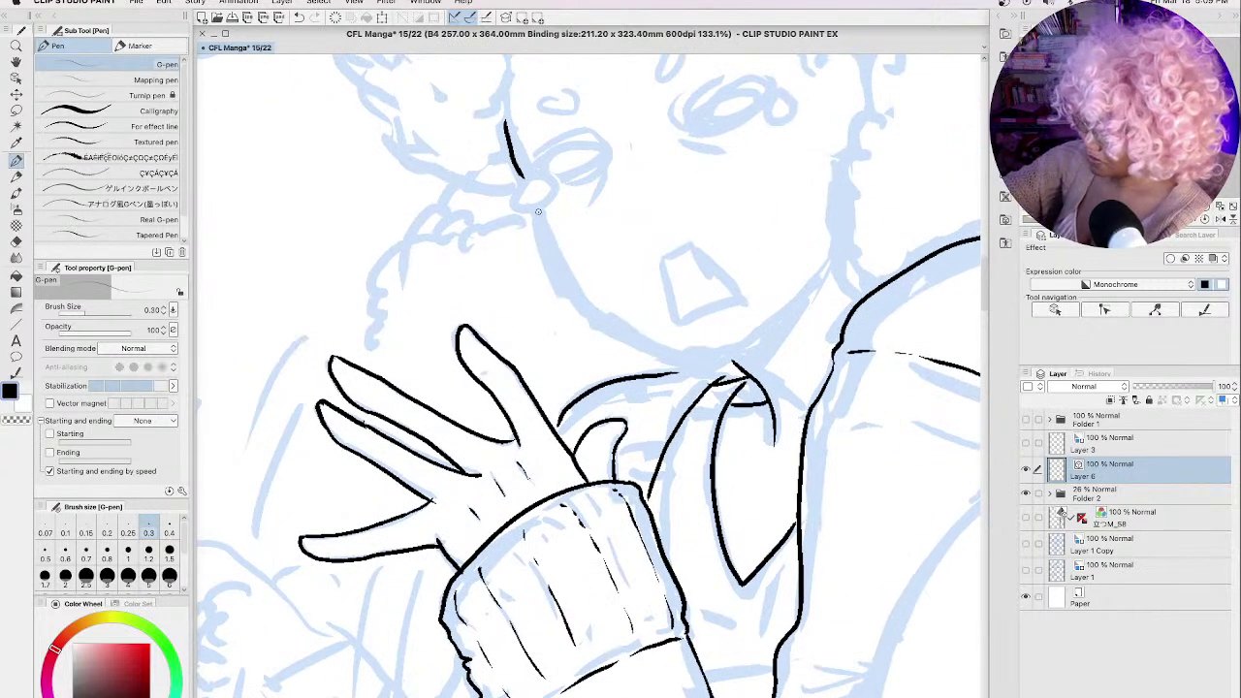
{"action": "mouse_move", "coordinate": [539, 211]}
{"action": "left_mouse_down"}
{"action": "mouse_move", "coordinate": [568, 283]}
{"action": "mouse_move", "coordinate": [603, 324]}
{"action": "mouse_move", "coordinate": [707, 362]}
{"action": "mouse_move", "coordinate": [809, 297]}
{"action": "mouse_move", "coordinate": [833, 257]}
{"action": "left_mouse_up"}
{"action": "mouse_move", "coordinate": [525, 175]}
{"action": "left_mouse_down"}
{"action": "mouse_move", "coordinate": [546, 199]}
{"action": "mouse_move", "coordinate": [570, 143]}
{"action": "mouse_move", "coordinate": [604, 148]}
{"action": "mouse_move", "coordinate": [574, 177]}
{"action": "mouse_move", "coordinate": [562, 178]}
{"action": "mouse_move", "coordinate": [602, 147]}
{"action": "mouse_move", "coordinate": [538, 175]}
{"action": "mouse_move", "coordinate": [545, 157]}
{"action": "mouse_move", "coordinate": [588, 170]}
{"action": "mouse_move", "coordinate": [569, 142]}
{"action": "mouse_move", "coordinate": [551, 145]}
{"action": "mouse_move", "coordinate": [605, 128]}
{"action": "mouse_move", "coordinate": [562, 130]}
{"action": "mouse_move", "coordinate": [563, 143]}
{"action": "mouse_move", "coordinate": [543, 147]}
{"action": "mouse_move", "coordinate": [628, 153]}
{"action": "mouse_move", "coordinate": [586, 183]}
{"action": "mouse_move", "coordinate": [620, 147]}
{"action": "mouse_move", "coordinate": [597, 193]}
{"action": "left_mouse_up"}
{"action": "mouse_move", "coordinate": [715, 83]}
{"action": "left_mouse_down"}
{"action": "mouse_move", "coordinate": [736, 133]}
{"action": "mouse_move", "coordinate": [707, 126]}
{"action": "mouse_move", "coordinate": [761, 104]}
{"action": "mouse_move", "coordinate": [679, 104]}
{"action": "mouse_move", "coordinate": [676, 122]}
{"action": "mouse_move", "coordinate": [727, 146]}
{"action": "left_mouse_up"}
{"action": "mouse_move", "coordinate": [787, 89]}
{"action": "left_mouse_down"}
{"action": "mouse_move", "coordinate": [775, 117]}
{"action": "mouse_move", "coordinate": [801, 97]}
{"action": "left_mouse_up"}
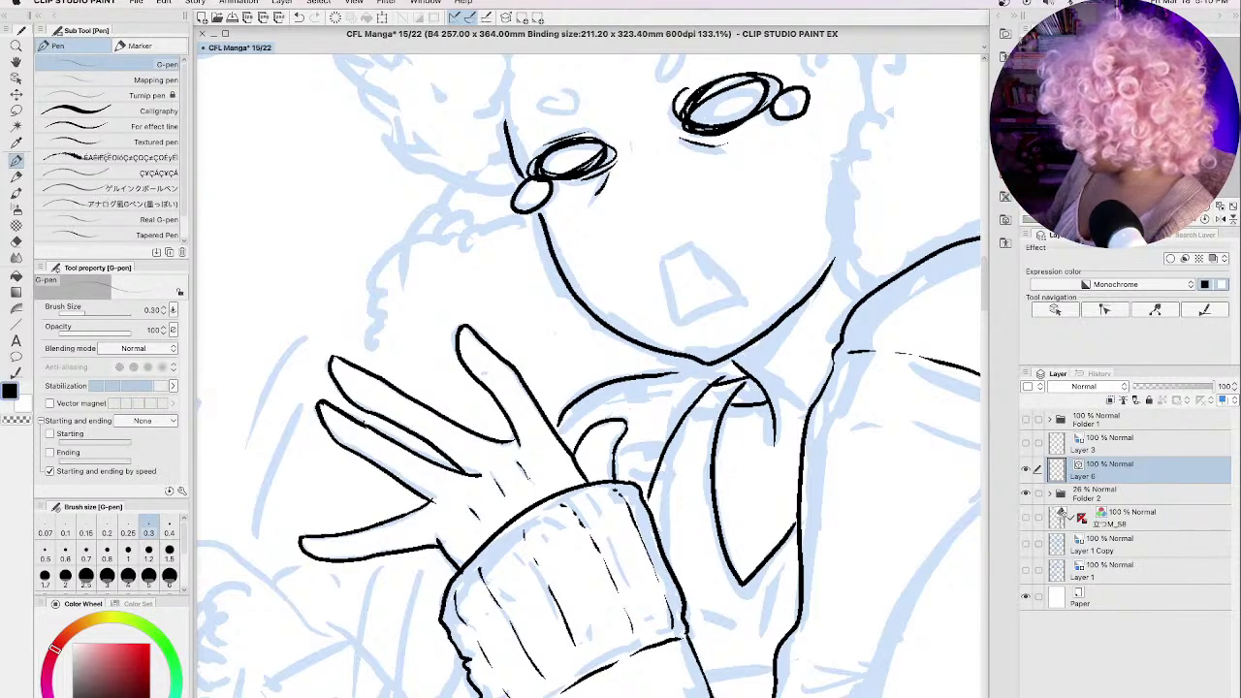
Step: Add a full-colour Layer 7 above Layer 6, draw red test marks on the finger, then undo the last
{"action": "left_click", "coordinate": [1110, 398]}
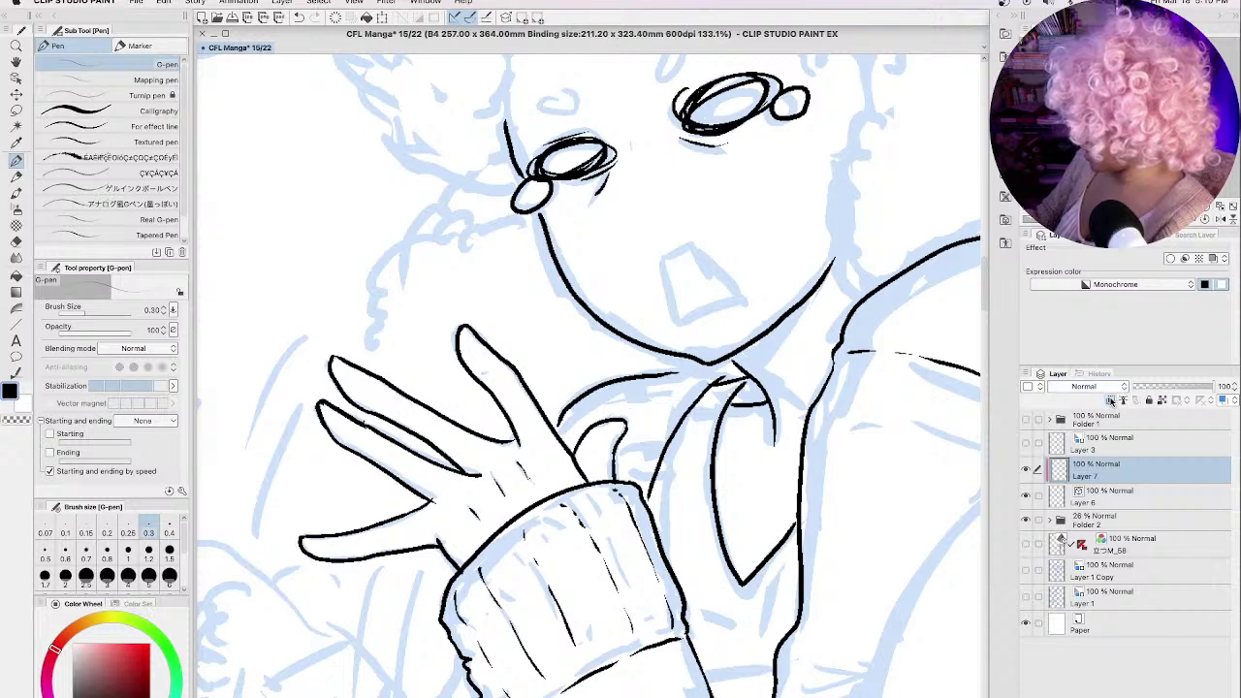
{"action": "left_click", "coordinate": [1076, 284]}
{"action": "left_click", "coordinate": [1054, 300]}
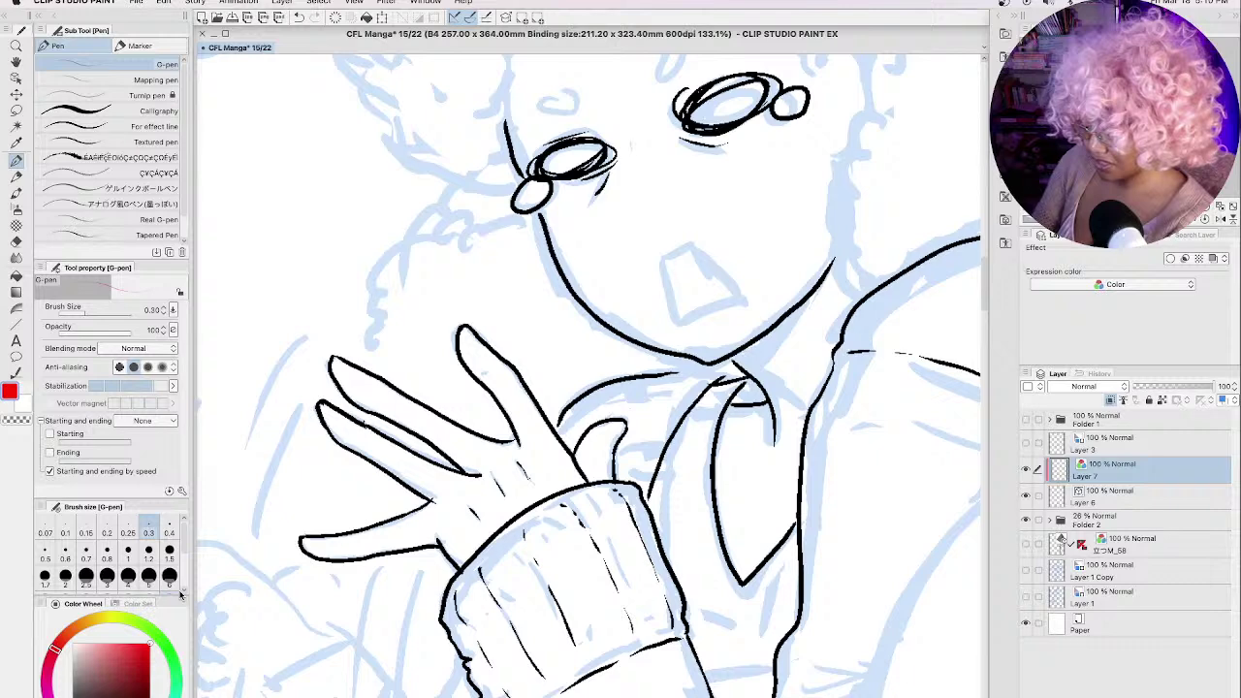
{"action": "left_click_drag", "start_coordinate": [514, 359], "coordinate": [507, 422]}
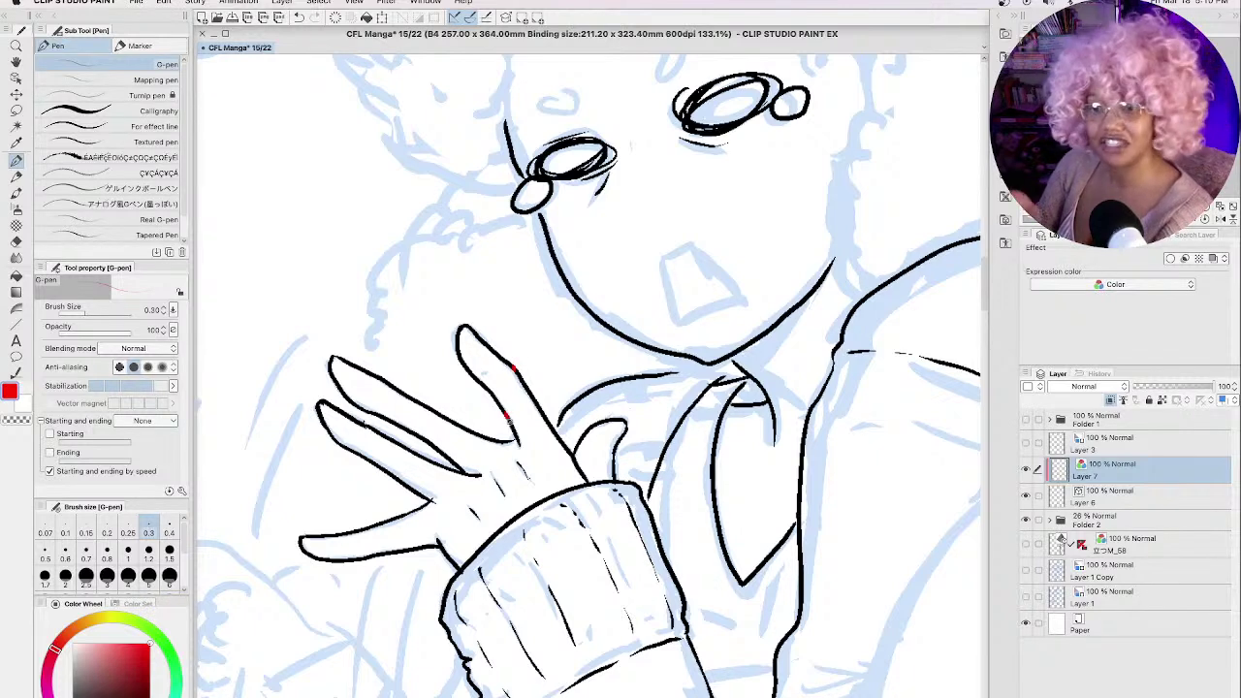
{"action": "key", "text": "super+z"}
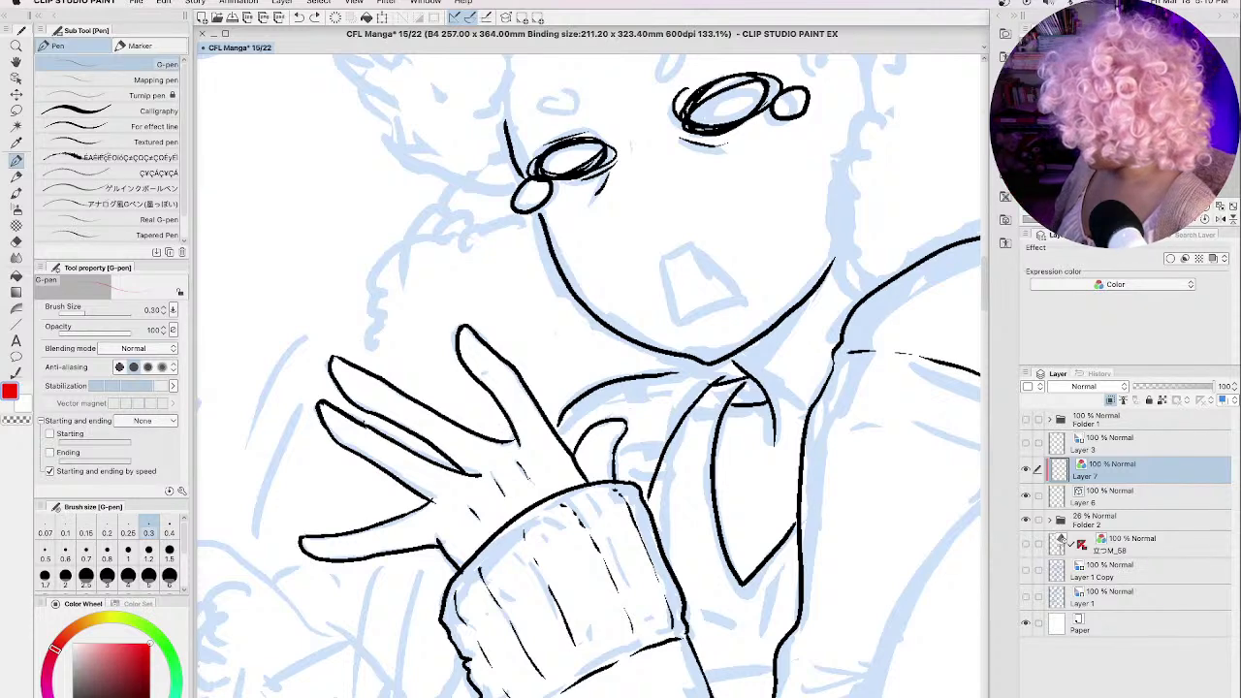
Step: Delete the red-marked Layer 7 and create a new monochrome raster layer above Layer 6
{"action": "left_click", "coordinate": [1222, 399]}
{"action": "left_click", "coordinate": [688, 294]}
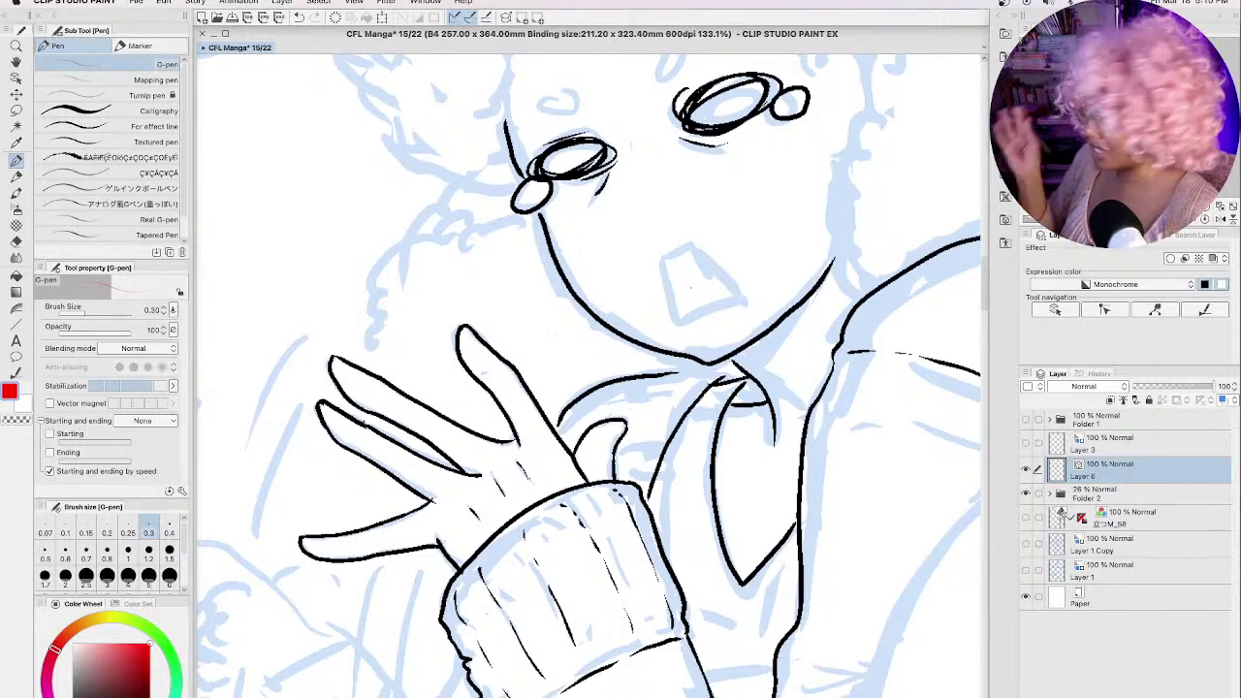
{"action": "right_click", "coordinate": [1102, 481]}
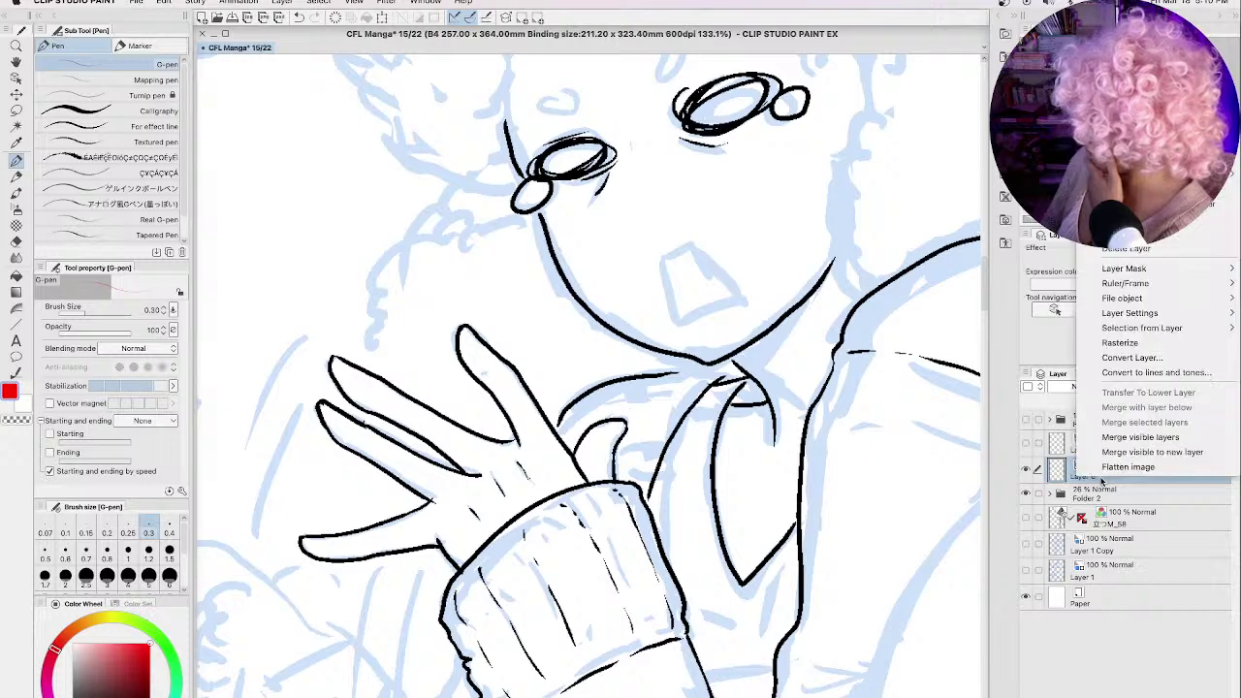
{"action": "left_click", "coordinate": [1102, 482]}
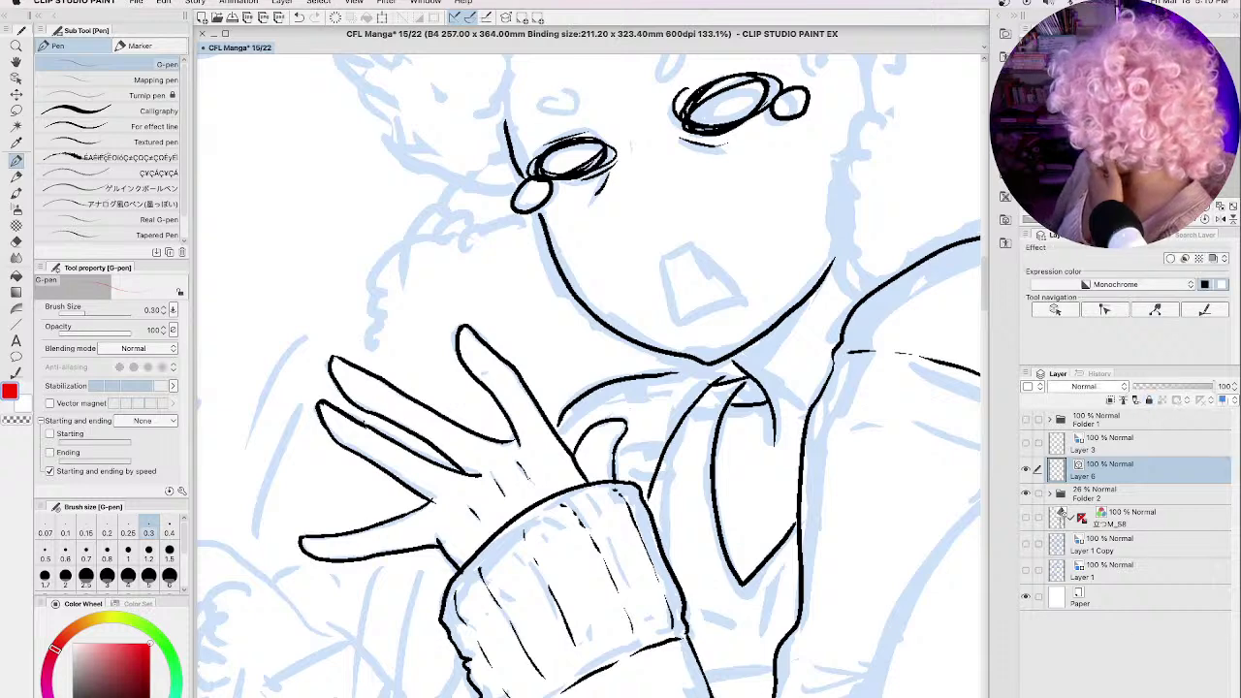
{"action": "key", "text": "super+shift+n"}
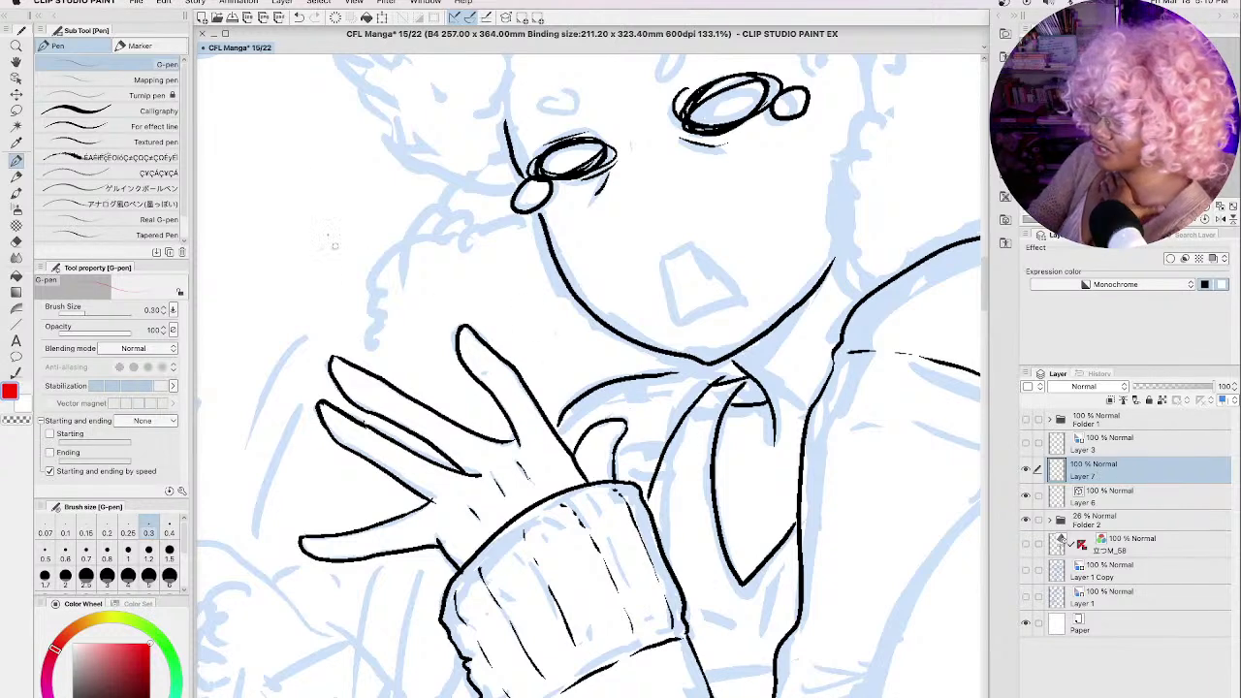
Step: Draw a test circle, hide Layer 6, lock transparent pixels and set the layer to colour expression
{"action": "mouse_move", "coordinate": [321, 110]}
{"action": "left_mouse_down"}
{"action": "mouse_move", "coordinate": [308, 313]}
{"action": "mouse_move", "coordinate": [424, 259]}
{"action": "mouse_move", "coordinate": [416, 134]}
{"action": "mouse_move", "coordinate": [339, 105]}
{"action": "left_mouse_up"}
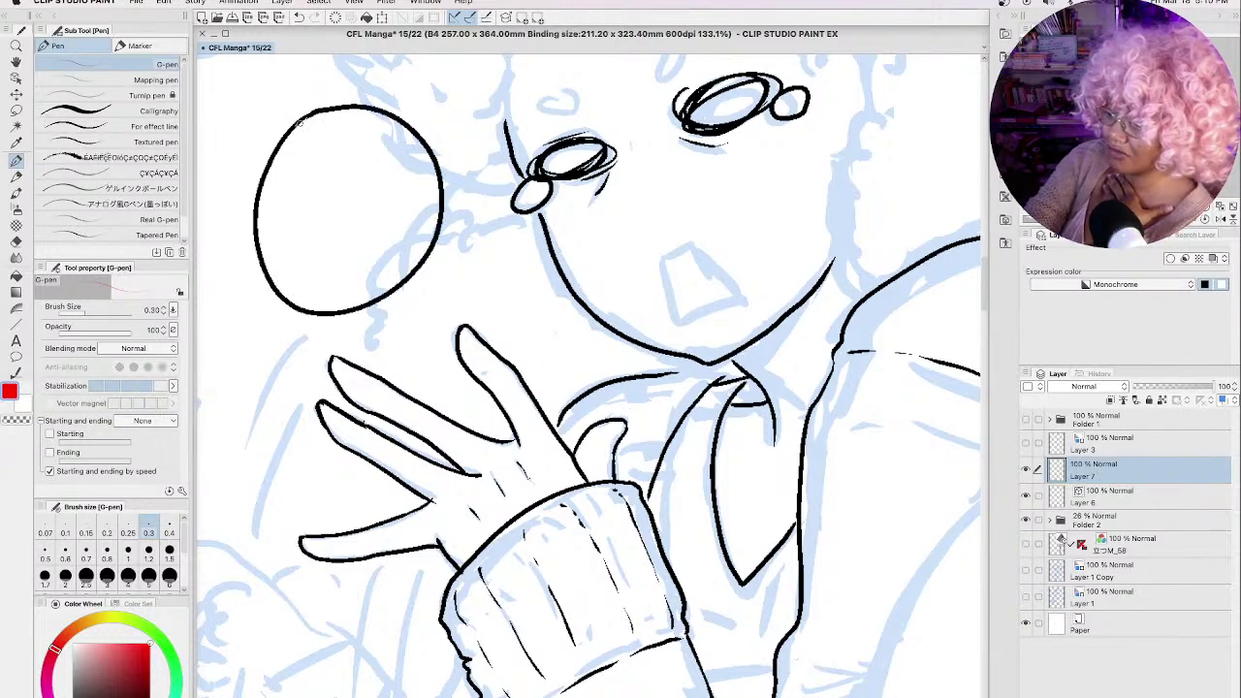
{"action": "left_click", "coordinate": [1026, 496]}
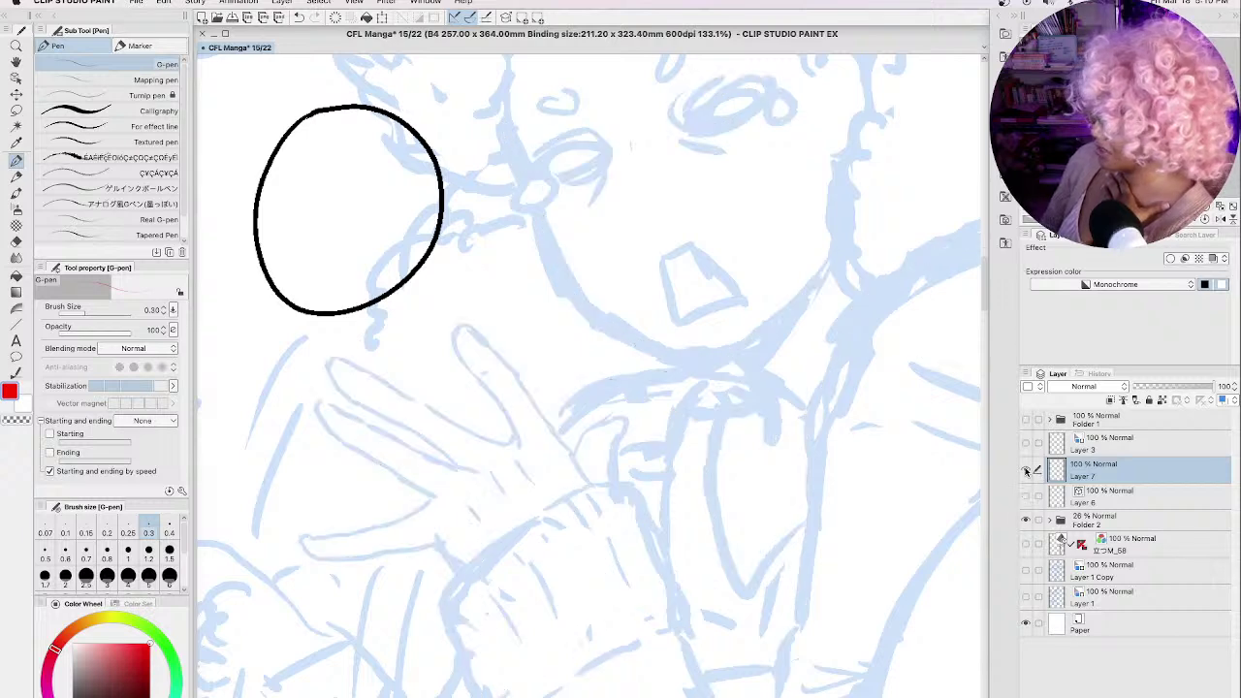
{"action": "left_click", "coordinate": [1025, 470]}
{"action": "left_click", "coordinate": [1026, 470]}
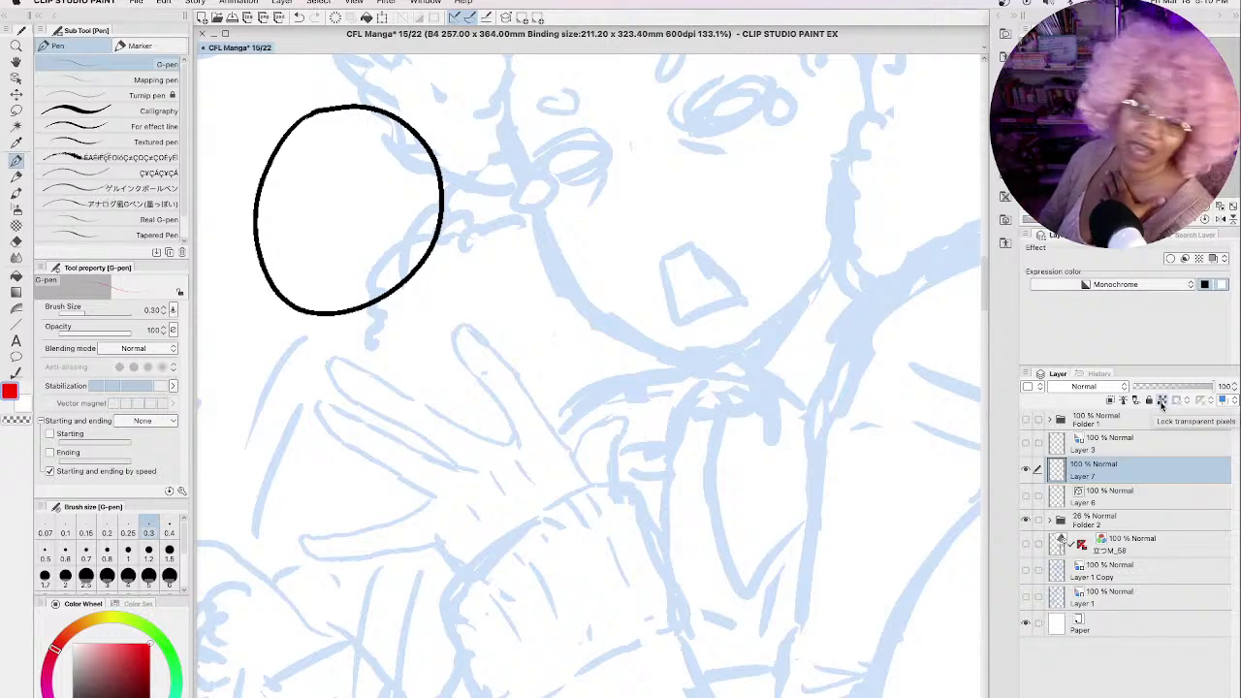
{"action": "left_click", "coordinate": [1162, 402]}
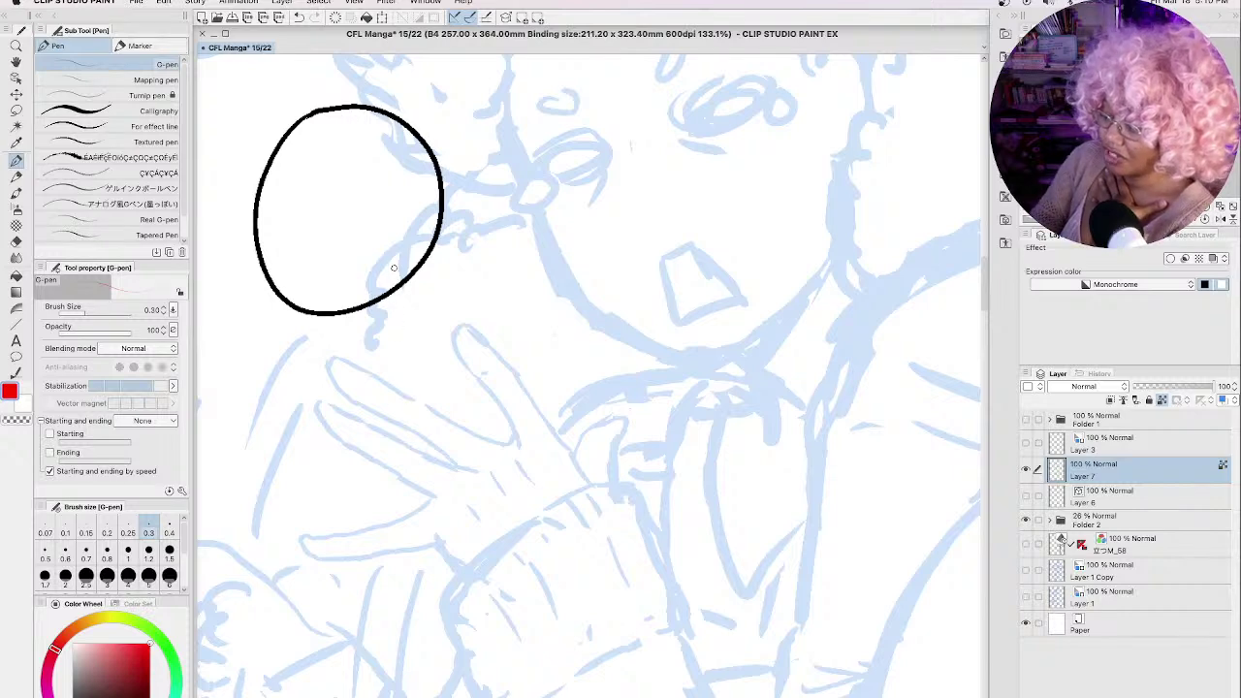
{"action": "left_click", "coordinate": [1110, 285]}
{"action": "left_click", "coordinate": [1085, 301]}
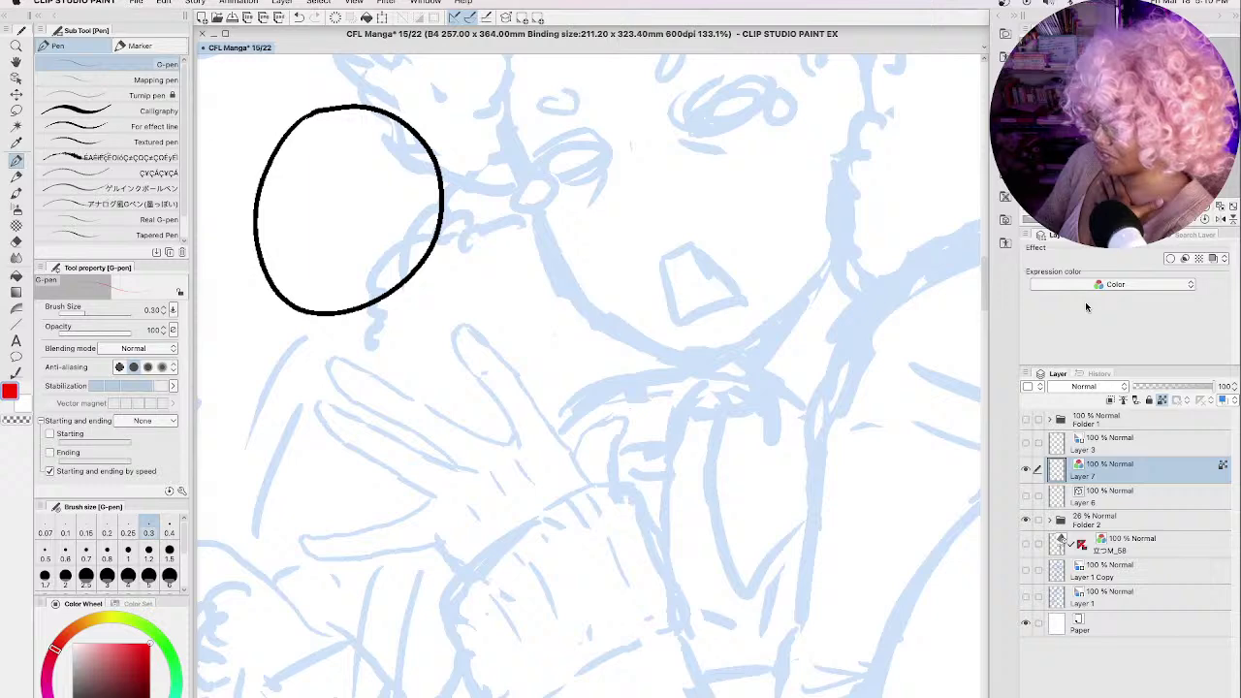
Step: Paint red over the circle's outline and add red zigzag hatching below it
{"action": "left_click_drag", "start_coordinate": [423, 258], "coordinate": [401, 282]}
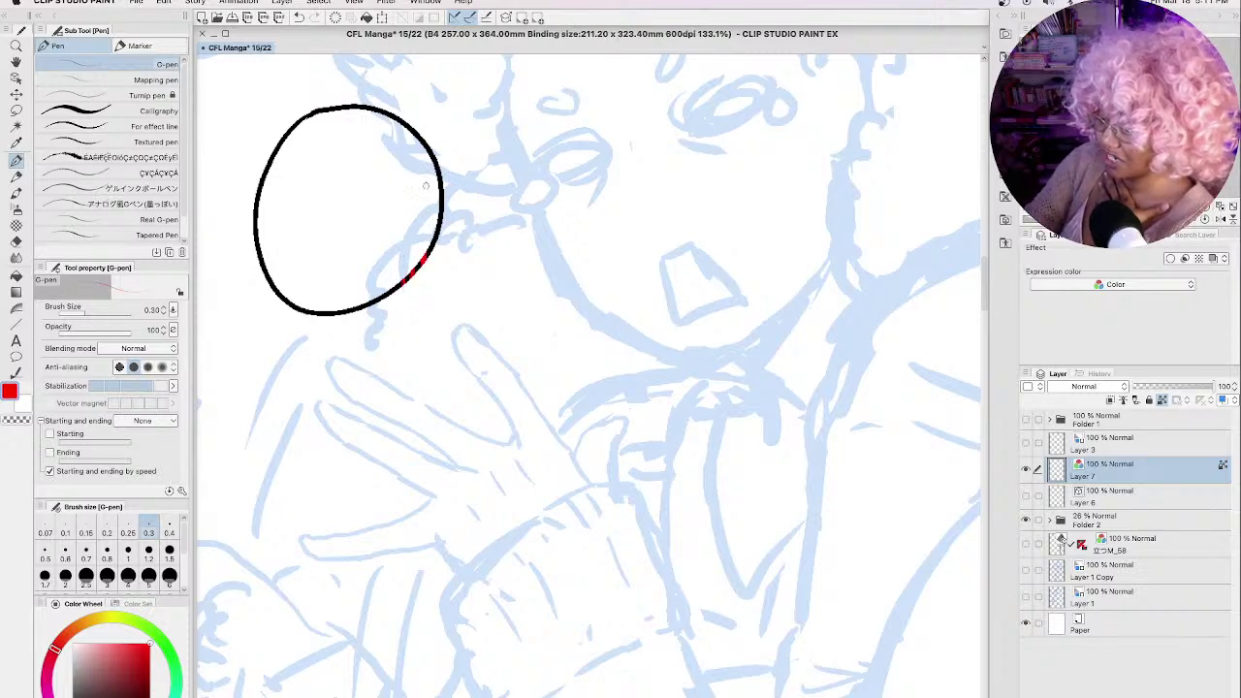
{"action": "left_click_drag", "start_coordinate": [441, 217], "coordinate": [436, 235]}
{"action": "left_click_drag", "start_coordinate": [442, 192], "coordinate": [421, 141]}
{"action": "mouse_move", "coordinate": [362, 106]}
{"action": "left_mouse_down"}
{"action": "mouse_move", "coordinate": [287, 132]}
{"action": "mouse_move", "coordinate": [256, 221]}
{"action": "left_mouse_up"}
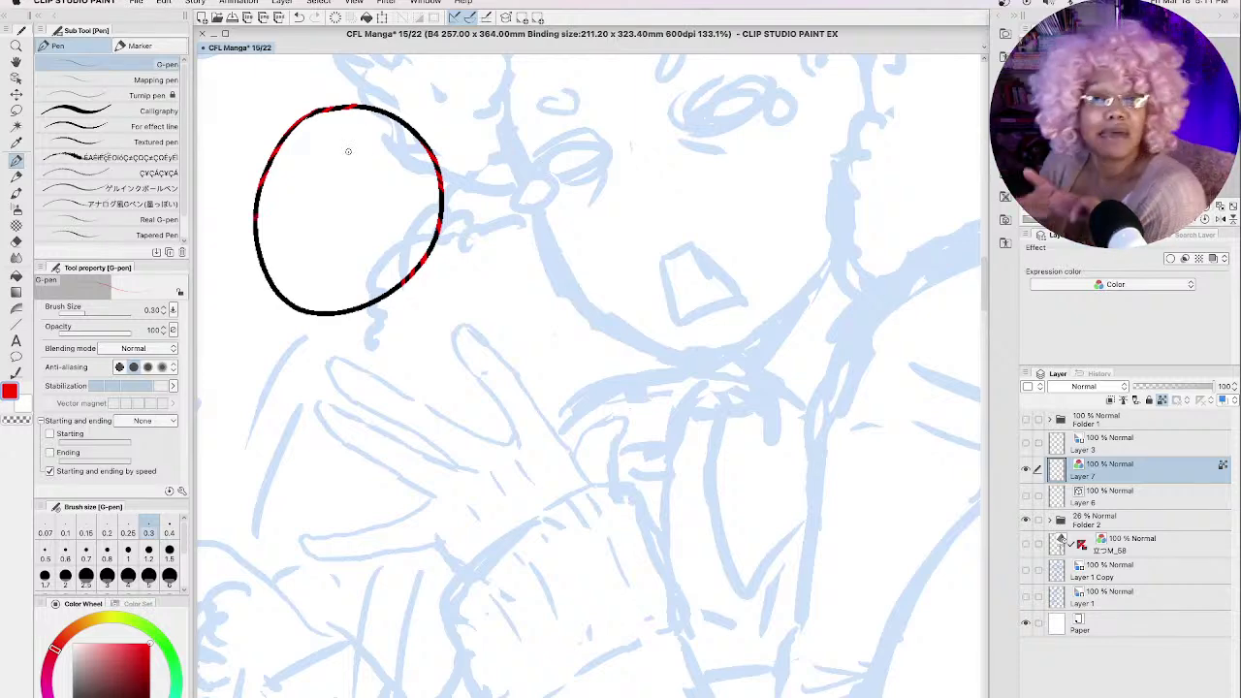
{"action": "left_click_drag", "start_coordinate": [258, 262], "coordinate": [366, 306]}
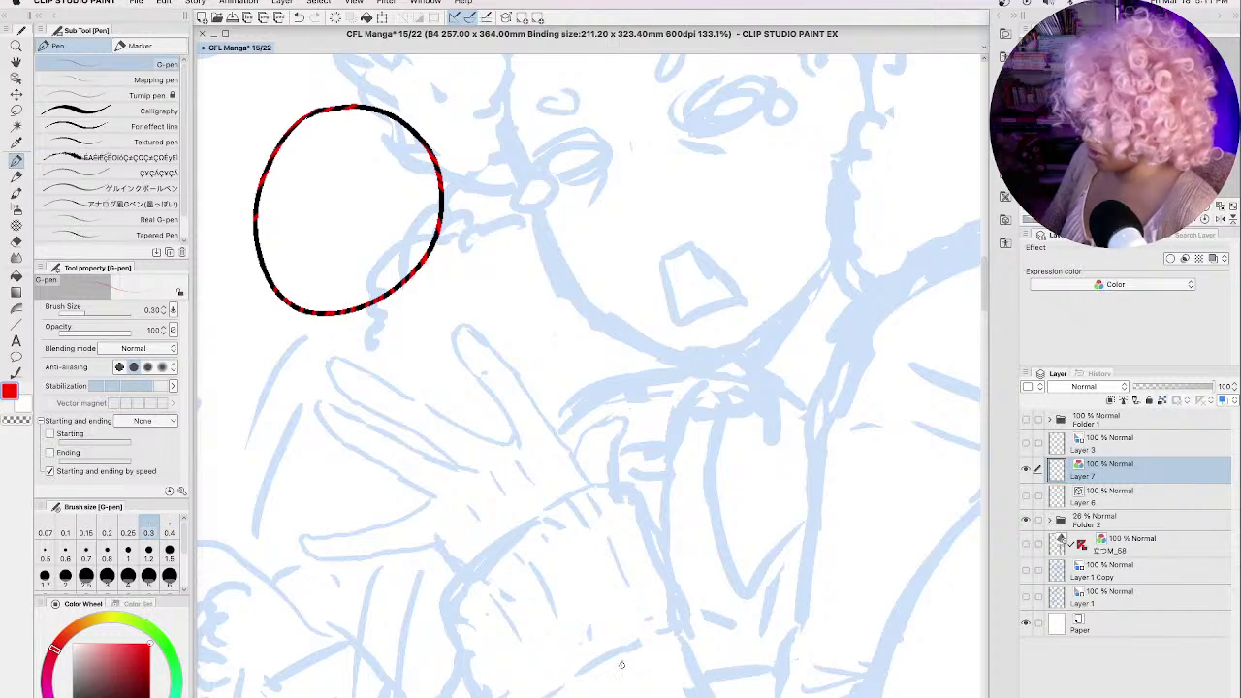
{"action": "mouse_move", "coordinate": [358, 273]}
{"action": "left_mouse_down"}
{"action": "mouse_move", "coordinate": [408, 236]}
{"action": "mouse_move", "coordinate": [356, 376]}
{"action": "left_mouse_up"}
{"action": "left_click_drag", "start_coordinate": [357, 376], "coordinate": [405, 248]}
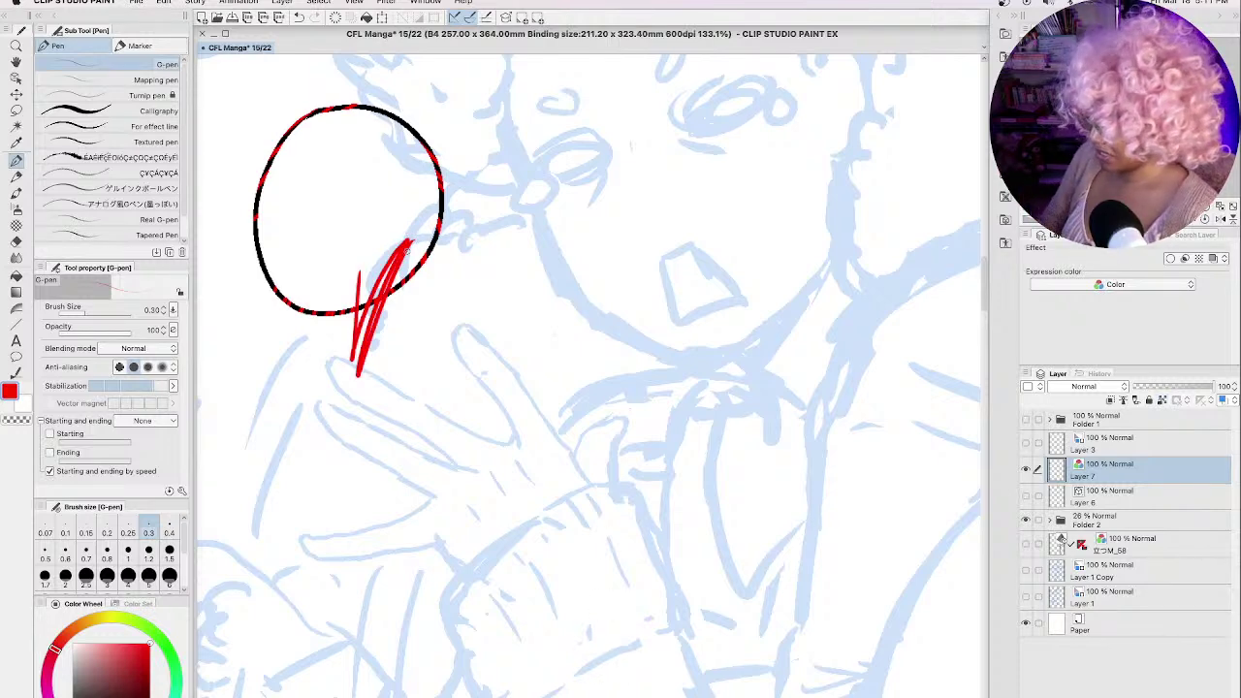
Step: Re-lock transparency, paint cyan over the red hatching, then delete the test layer
{"action": "left_click", "coordinate": [1162, 401]}
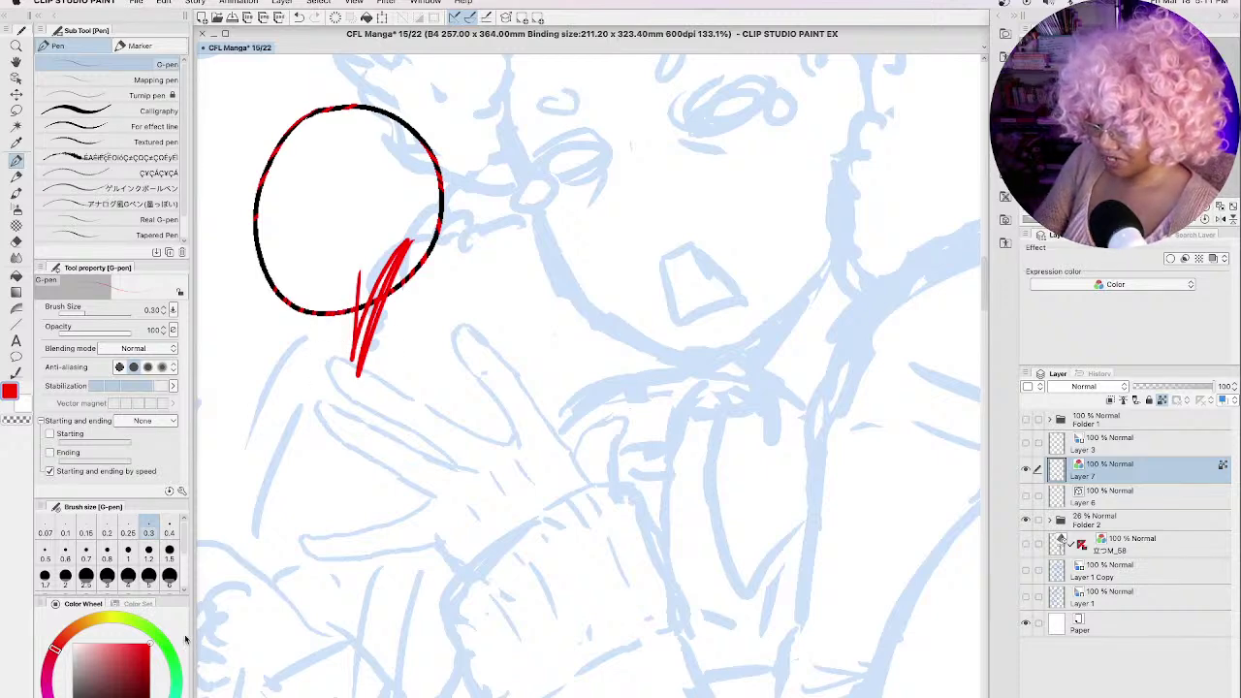
{"action": "left_click", "coordinate": [153, 642]}
{"action": "mouse_move", "coordinate": [380, 312]}
{"action": "left_mouse_down"}
{"action": "mouse_move", "coordinate": [351, 349]}
{"action": "mouse_move", "coordinate": [356, 375]}
{"action": "left_mouse_up"}
{"action": "left_click_drag", "start_coordinate": [407, 250], "coordinate": [355, 324]}
{"action": "left_click_drag", "start_coordinate": [409, 242], "coordinate": [376, 293]}
{"action": "mouse_move", "coordinate": [432, 250]}
{"action": "left_mouse_down"}
{"action": "mouse_move", "coordinate": [364, 308]}
{"action": "mouse_move", "coordinate": [388, 293]}
{"action": "left_mouse_up"}
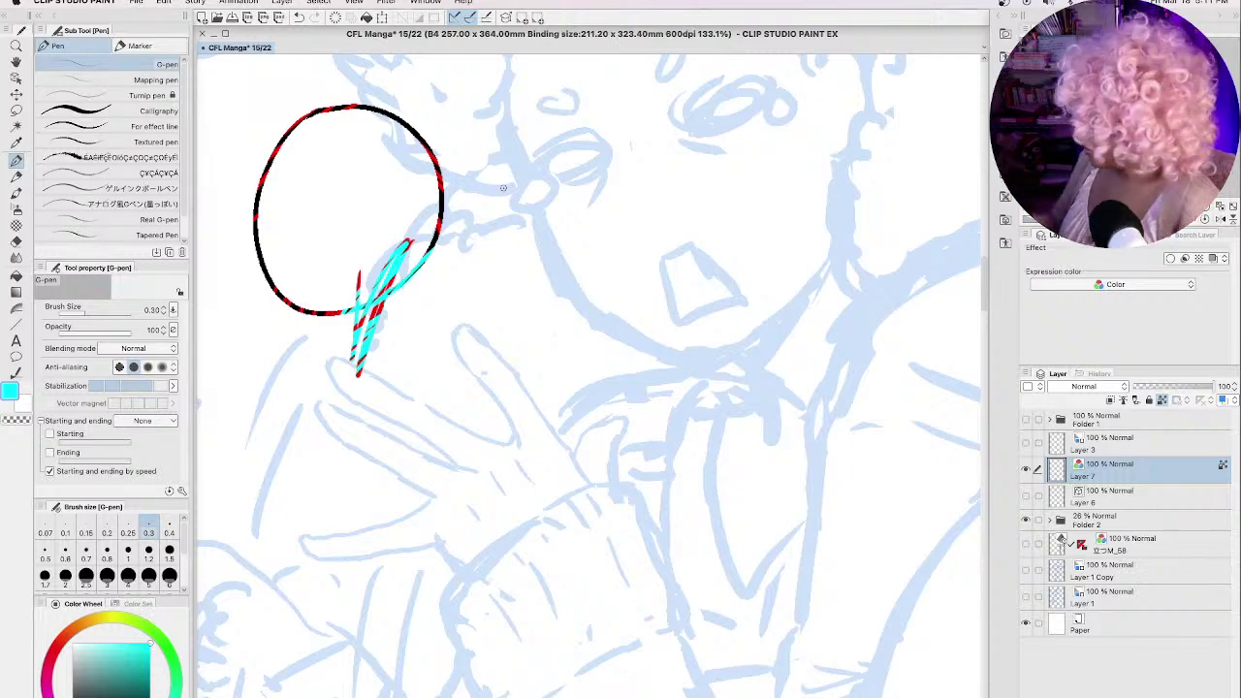
{"action": "key", "text": "Delete"}
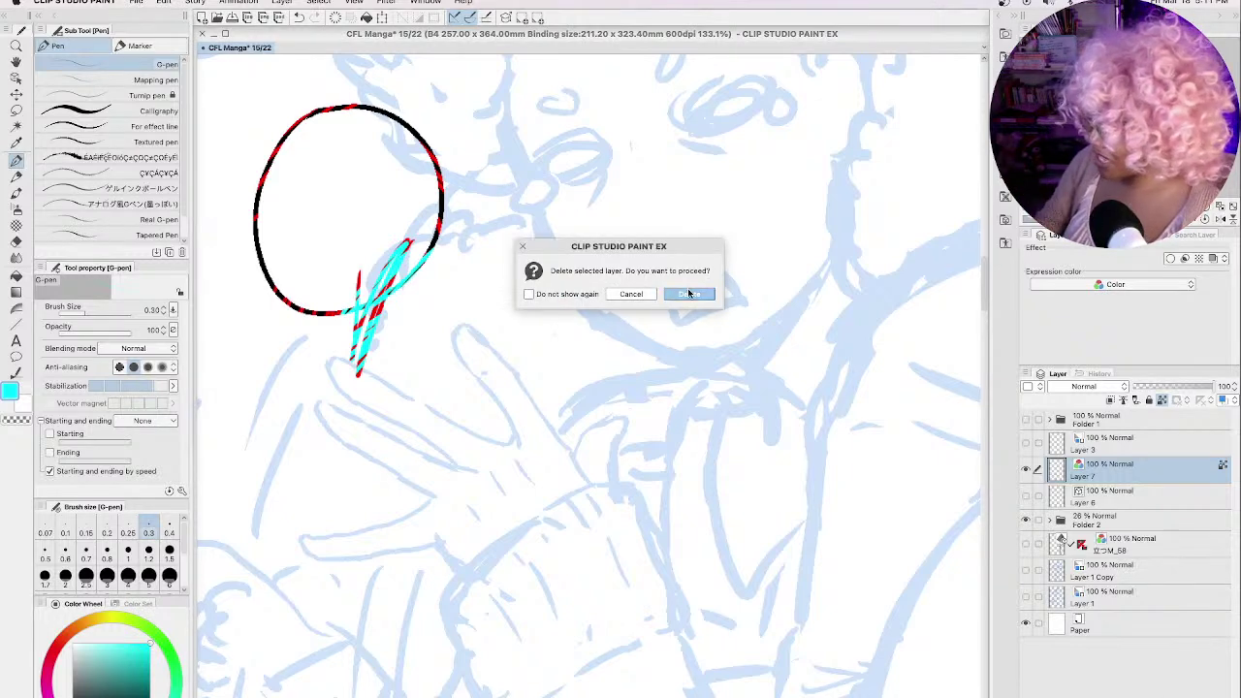
Step: Confirm deleting the test layer, show Layer 6 again and switch the ink back to black
{"action": "key", "text": "Return"}
{"action": "left_click", "coordinate": [1026, 470]}
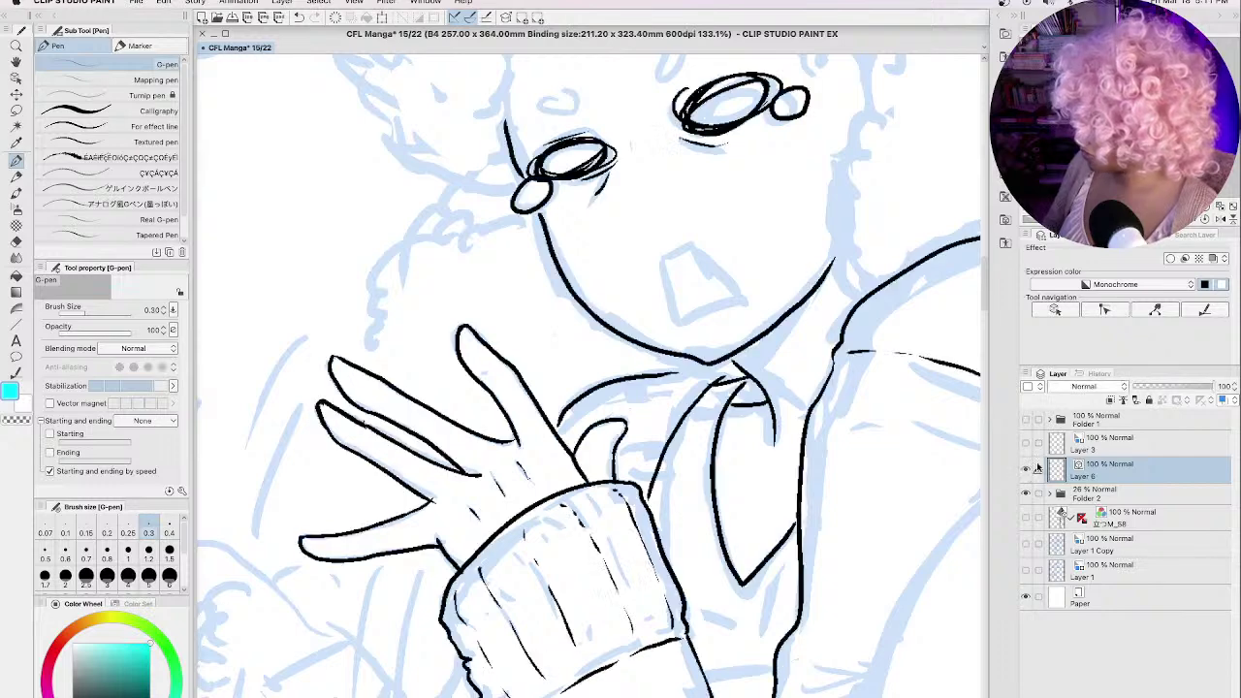
{"action": "key", "text": "x"}
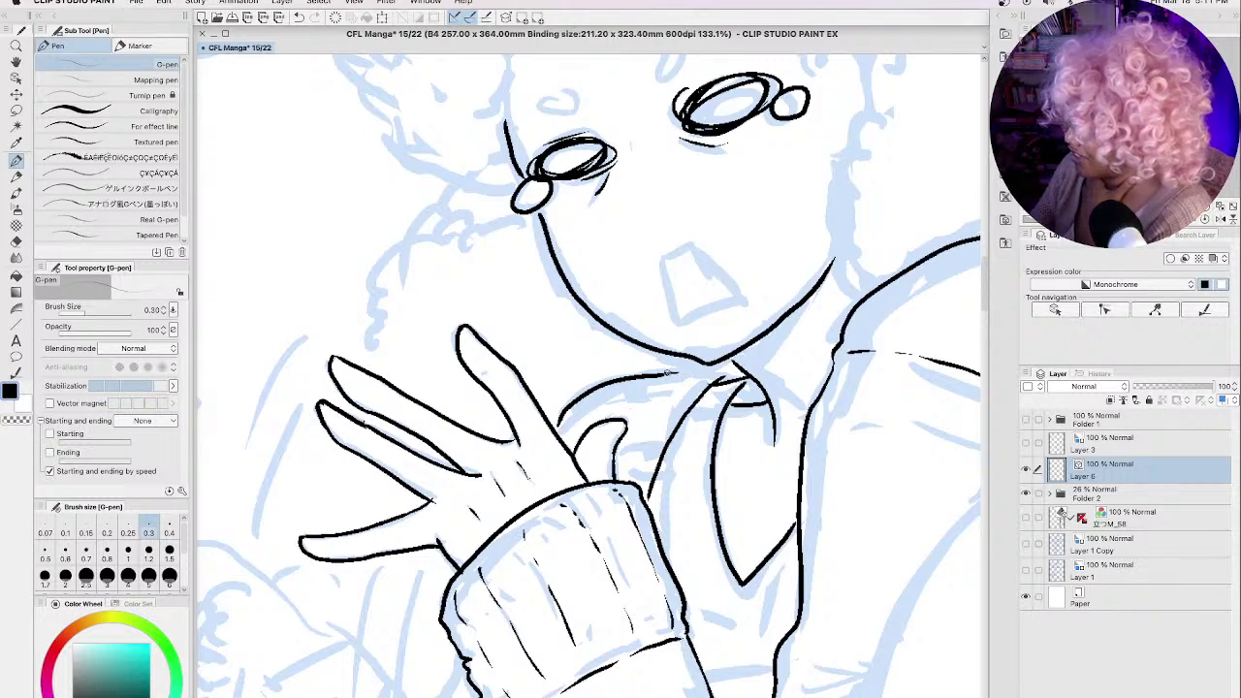
Step: Ink the collar line under the chin and a short stroke across it, then pan to the shoulder
{"action": "left_click_drag", "start_coordinate": [663, 374], "coordinate": [739, 376]}
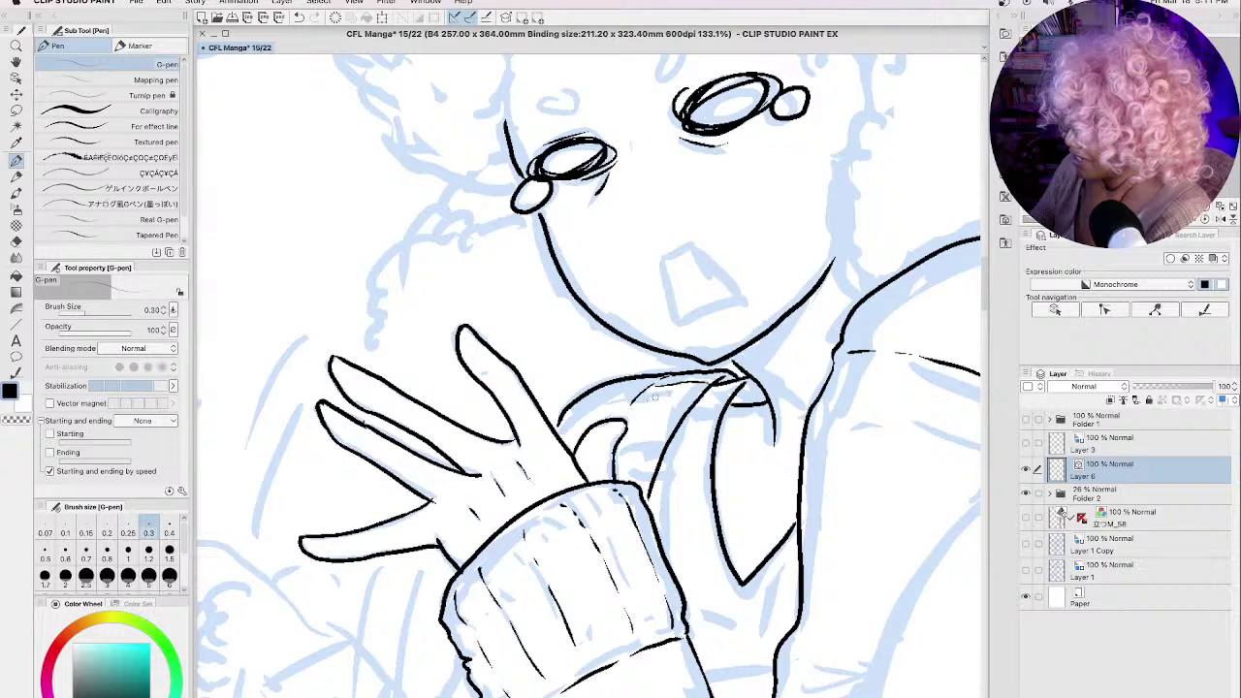
{"action": "mouse_move", "coordinate": [623, 438]}
{"action": "left_mouse_down"}
{"action": "mouse_move", "coordinate": [674, 435]}
{"action": "mouse_move", "coordinate": [653, 467]}
{"action": "left_mouse_up"}
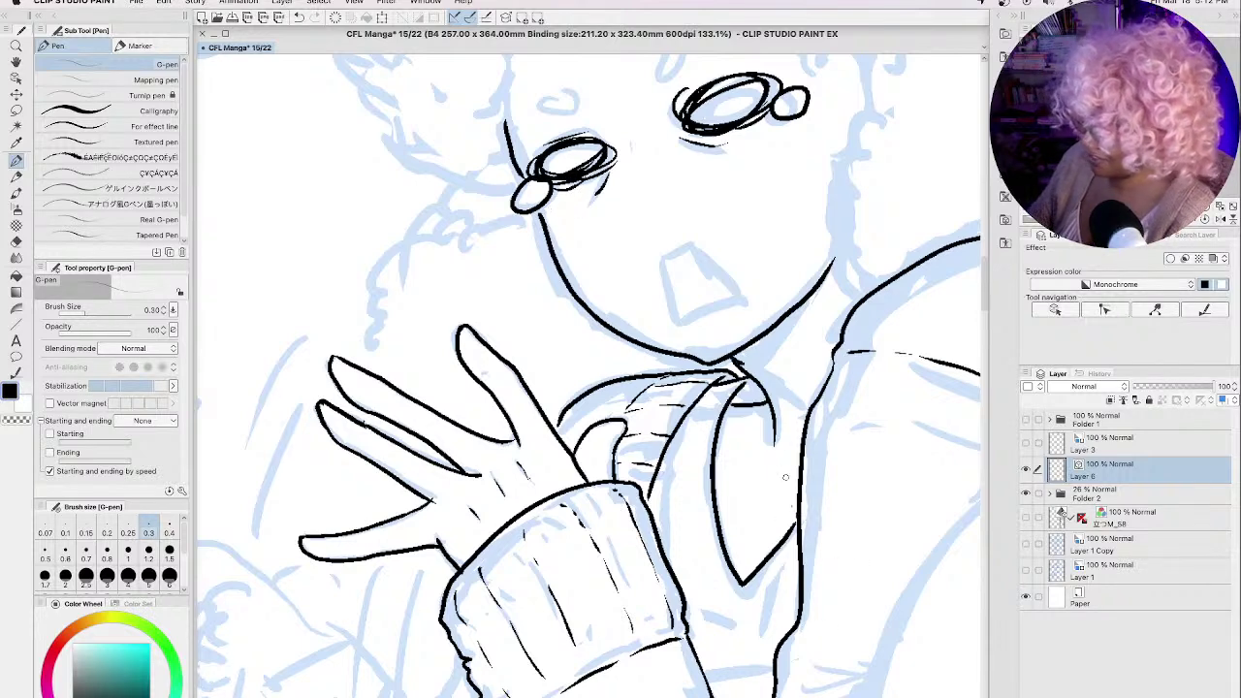
{"action": "key", "text": "space"}
{"action": "left_click_drag", "start_coordinate": [659, 630], "coordinate": [730, 260]}
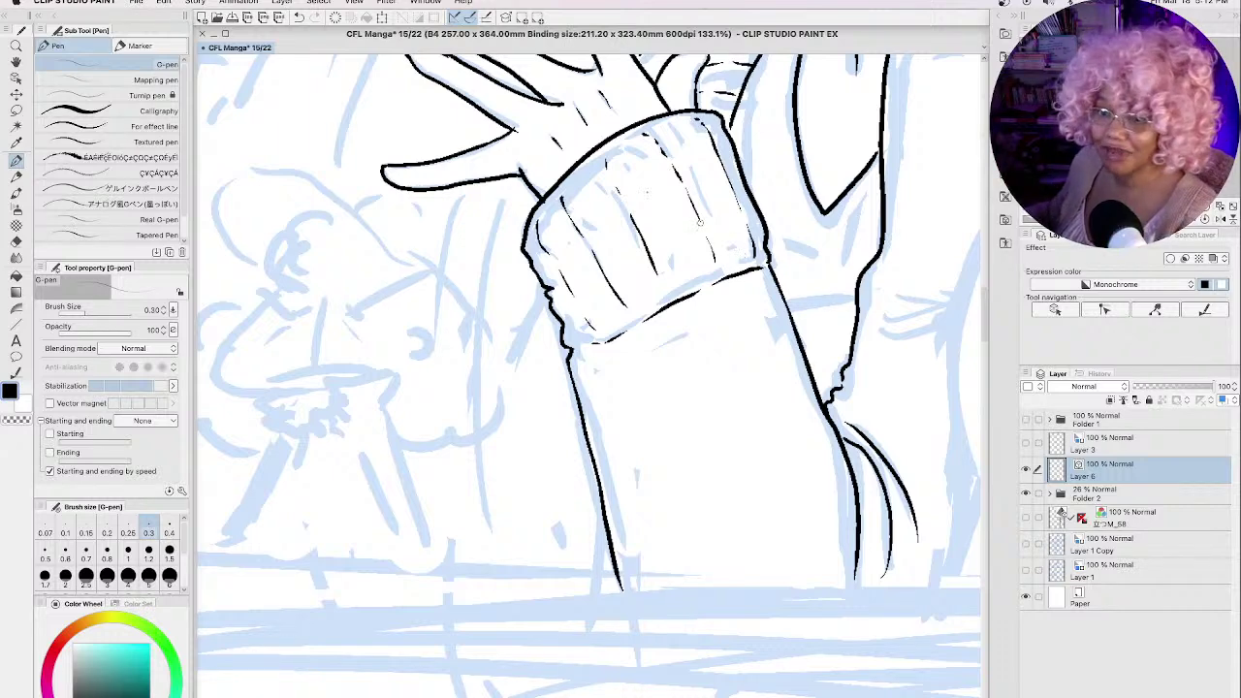
{"action": "key", "text": "Tab"}
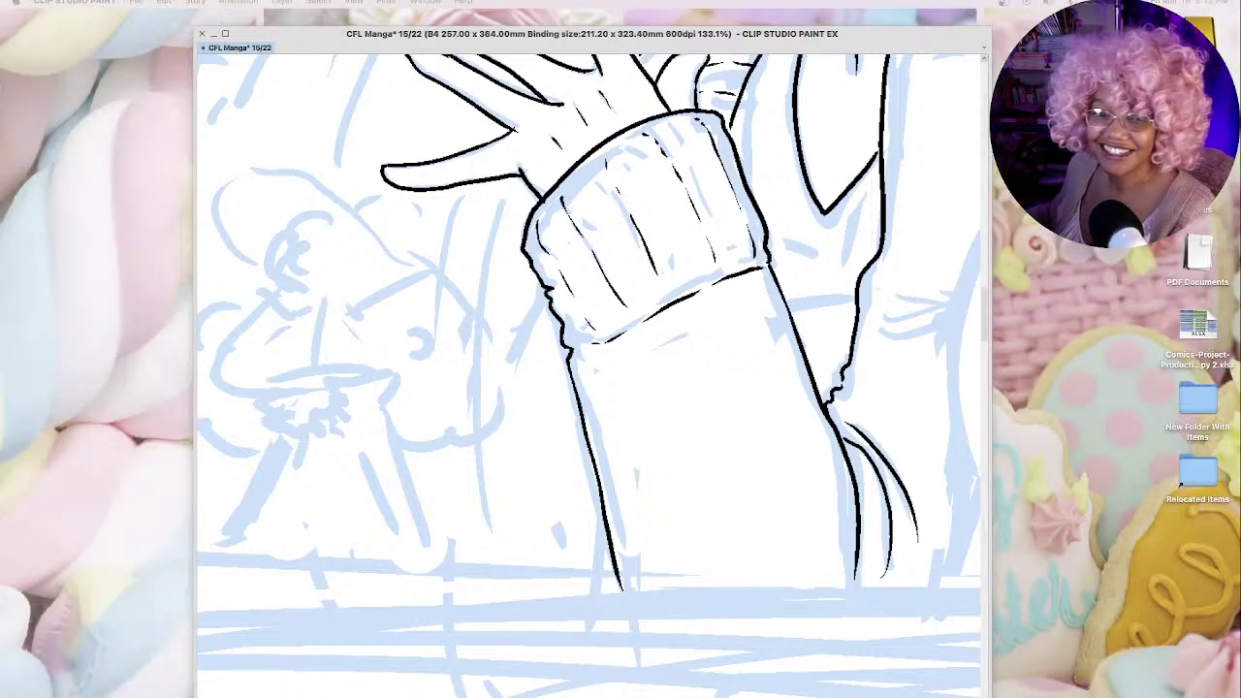
{"action": "key", "text": "Tab"}
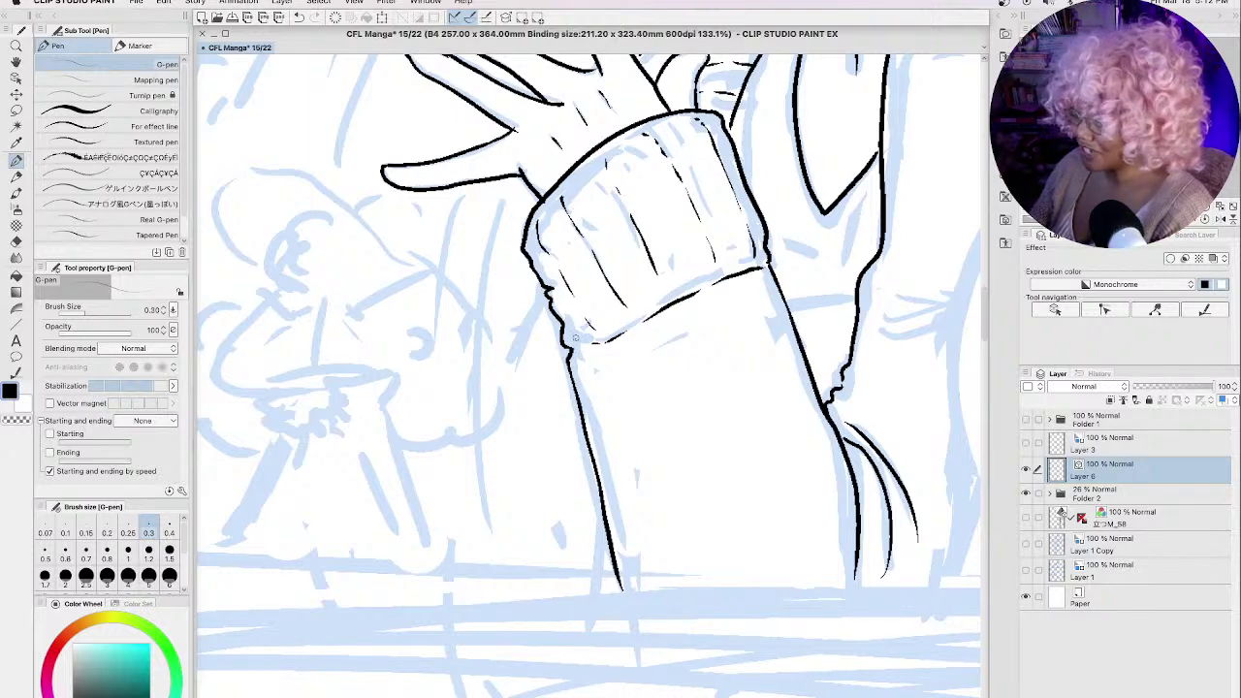
{"action": "key", "text": "space"}
{"action": "mouse_move", "coordinate": [870, 313]}
{"action": "left_mouse_down"}
{"action": "mouse_move", "coordinate": [514, 412]}
{"action": "mouse_move", "coordinate": [487, 438]}
{"action": "mouse_move", "coordinate": [523, 391]}
{"action": "mouse_move", "coordinate": [472, 424]}
{"action": "mouse_move", "coordinate": [554, 427]}
{"action": "left_mouse_up"}
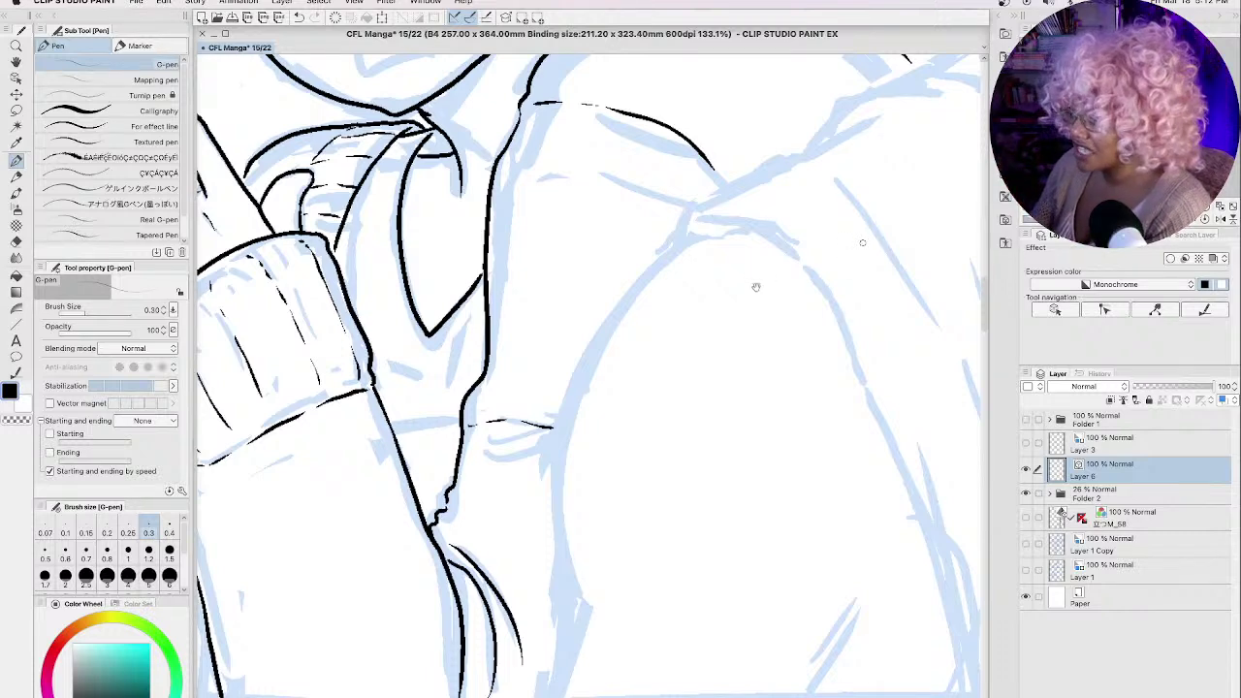
Step: Ink the shoulder, back and arm contours, a long back contour, and fold hatching strokes
{"action": "mouse_move", "coordinate": [756, 287]}
{"action": "left_mouse_down"}
{"action": "mouse_move", "coordinate": [733, 304]}
{"action": "mouse_move", "coordinate": [757, 335]}
{"action": "left_mouse_up"}
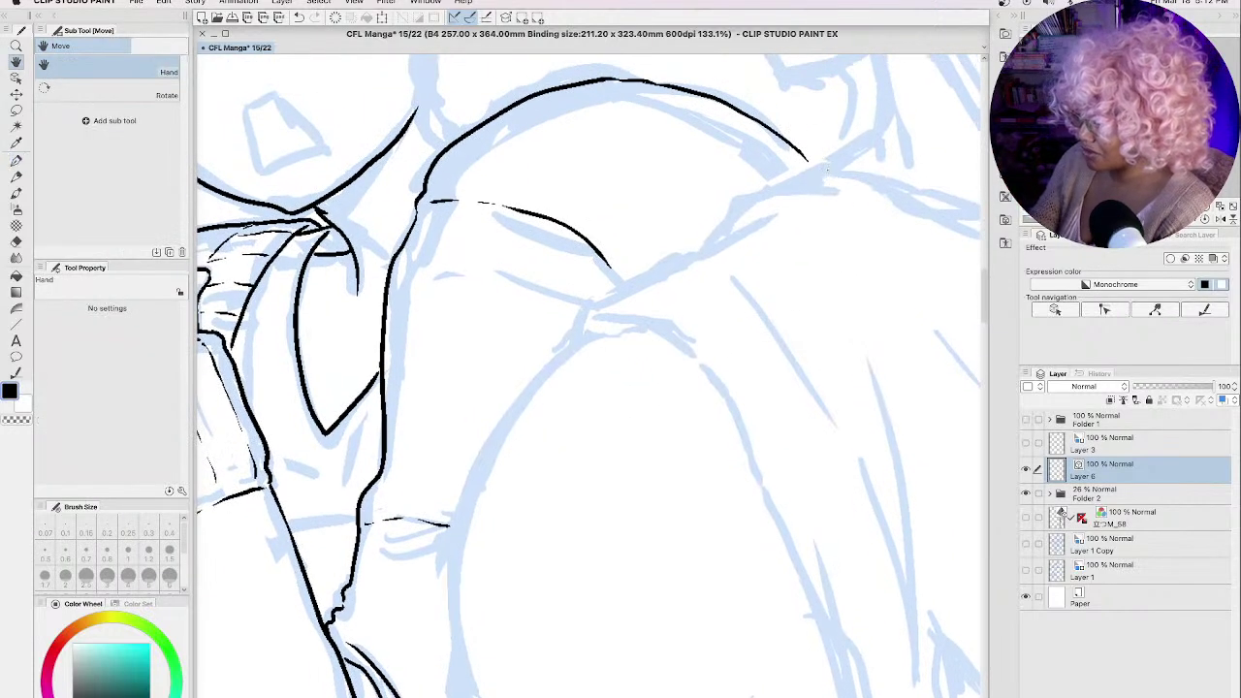
{"action": "mouse_move", "coordinate": [862, 177]}
{"action": "left_mouse_down"}
{"action": "mouse_move", "coordinate": [787, 175]}
{"action": "mouse_move", "coordinate": [712, 233]}
{"action": "mouse_move", "coordinate": [809, 207]}
{"action": "left_mouse_up"}
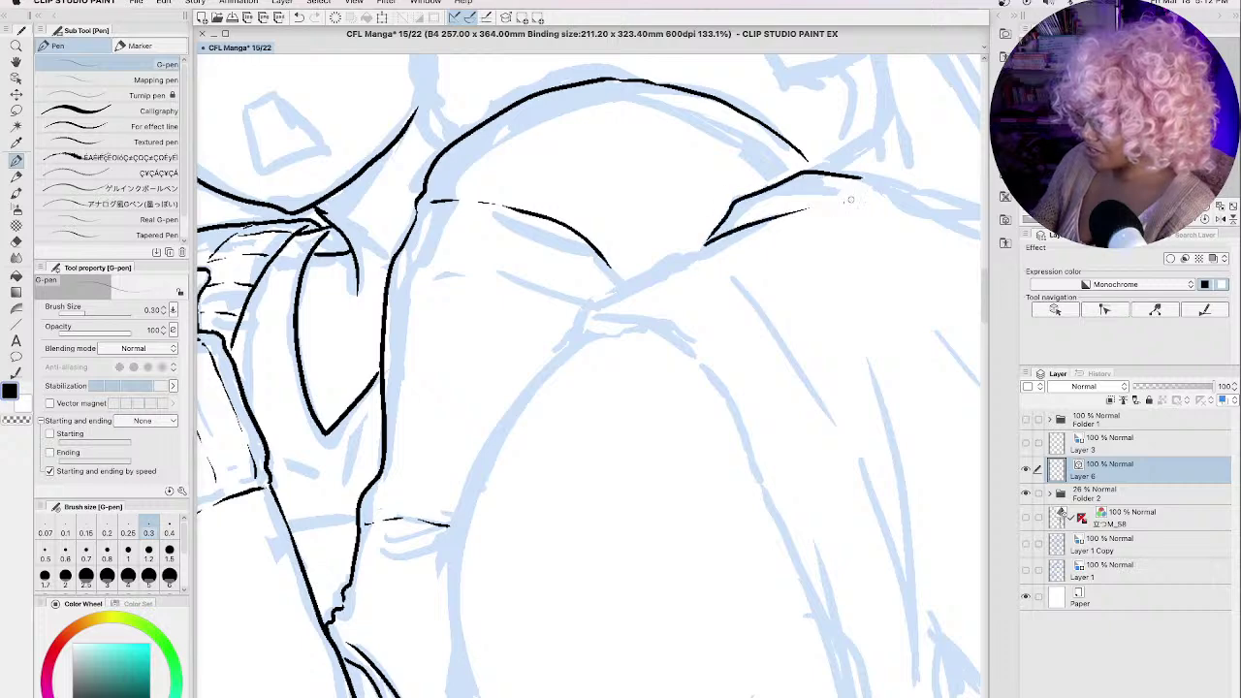
{"action": "mouse_move", "coordinate": [710, 236]}
{"action": "left_mouse_down"}
{"action": "mouse_move", "coordinate": [558, 343]}
{"action": "mouse_move", "coordinate": [579, 329]}
{"action": "mouse_move", "coordinate": [680, 346]}
{"action": "mouse_move", "coordinate": [796, 516]}
{"action": "left_mouse_up"}
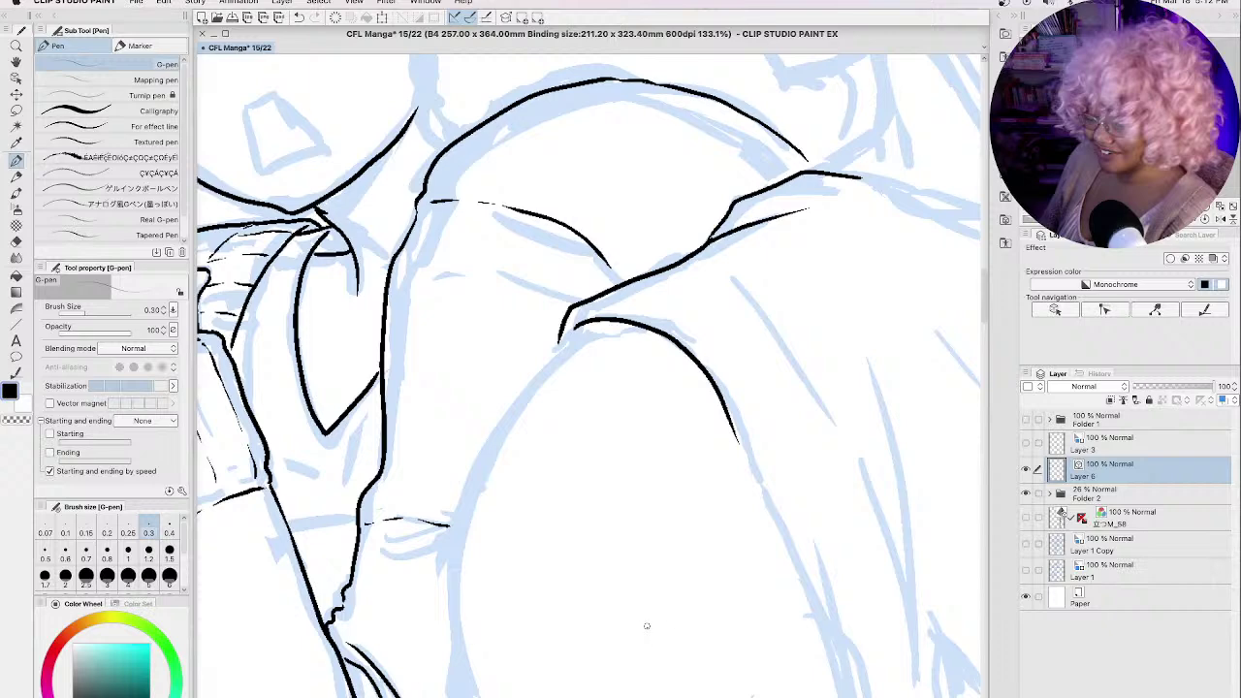
{"action": "left_click_drag", "start_coordinate": [646, 625], "coordinate": [650, 404]}
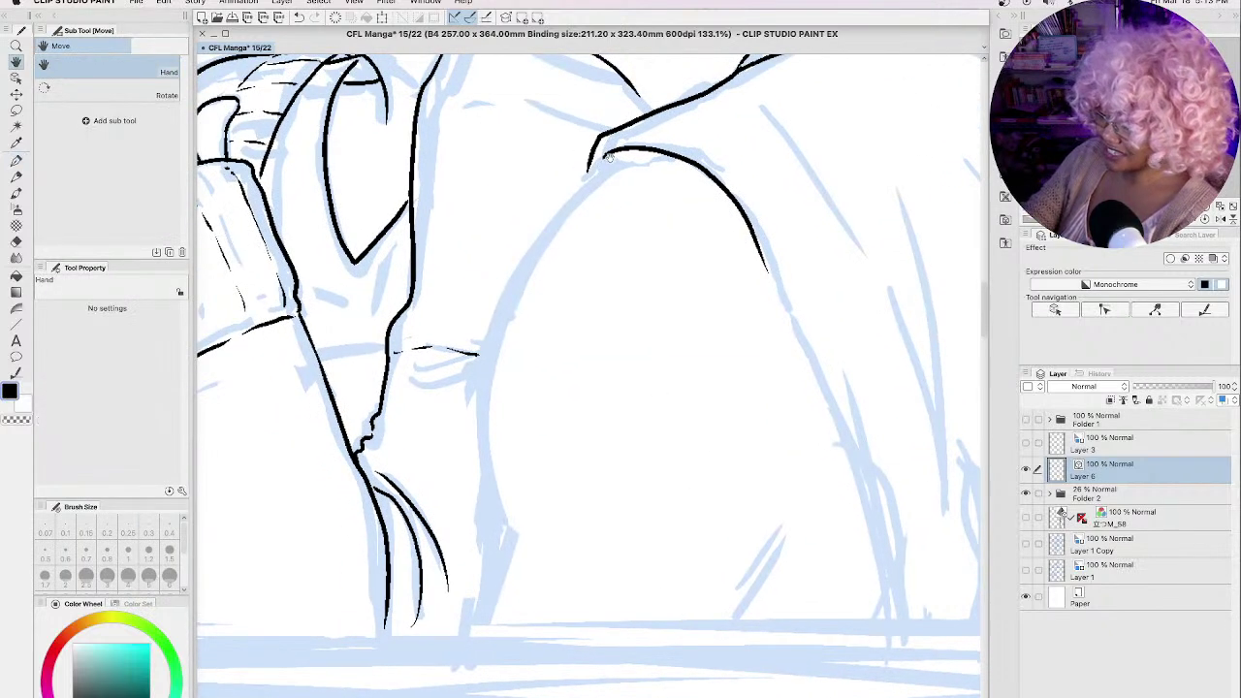
{"action": "mouse_move", "coordinate": [615, 152]}
{"action": "left_mouse_down"}
{"action": "mouse_move", "coordinate": [542, 236]}
{"action": "mouse_move", "coordinate": [484, 350]}
{"action": "mouse_move", "coordinate": [479, 477]}
{"action": "mouse_move", "coordinate": [506, 567]}
{"action": "mouse_move", "coordinate": [498, 548]}
{"action": "mouse_move", "coordinate": [481, 669]}
{"action": "left_mouse_up"}
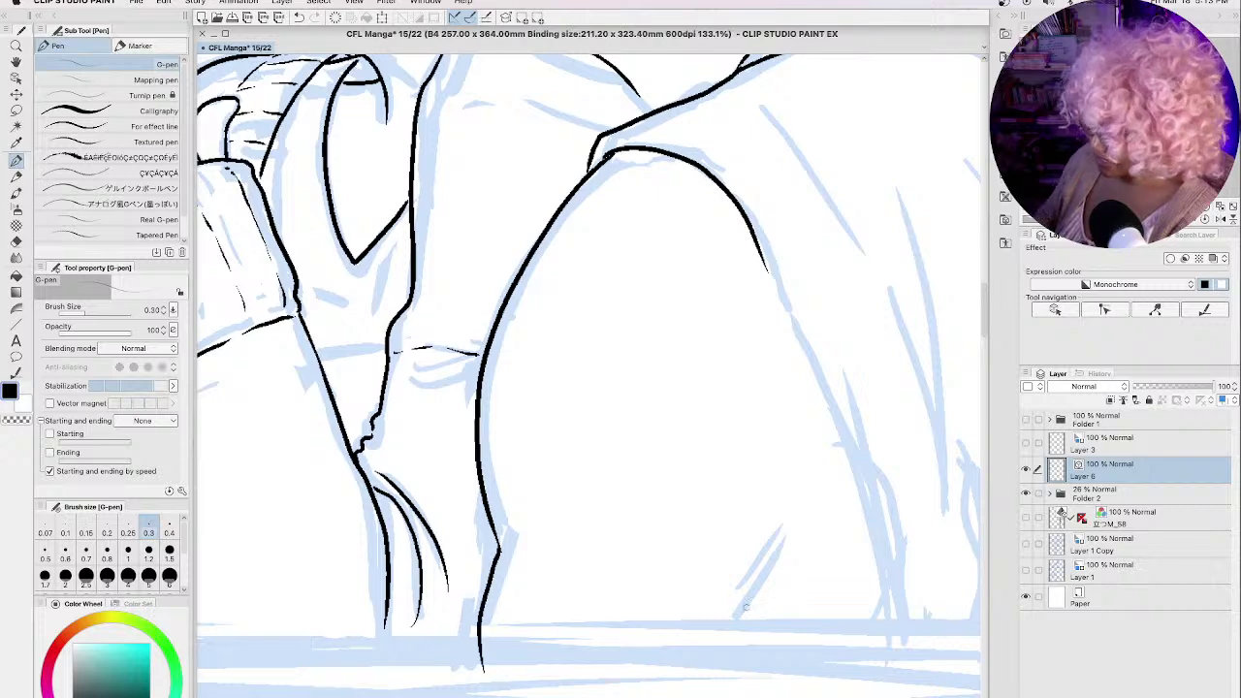
{"action": "mouse_move", "coordinate": [723, 640]}
{"action": "left_mouse_down"}
{"action": "mouse_move", "coordinate": [758, 594]}
{"action": "mouse_move", "coordinate": [790, 513]}
{"action": "left_mouse_up"}
{"action": "left_click_drag", "start_coordinate": [751, 611], "coordinate": [803, 529]}
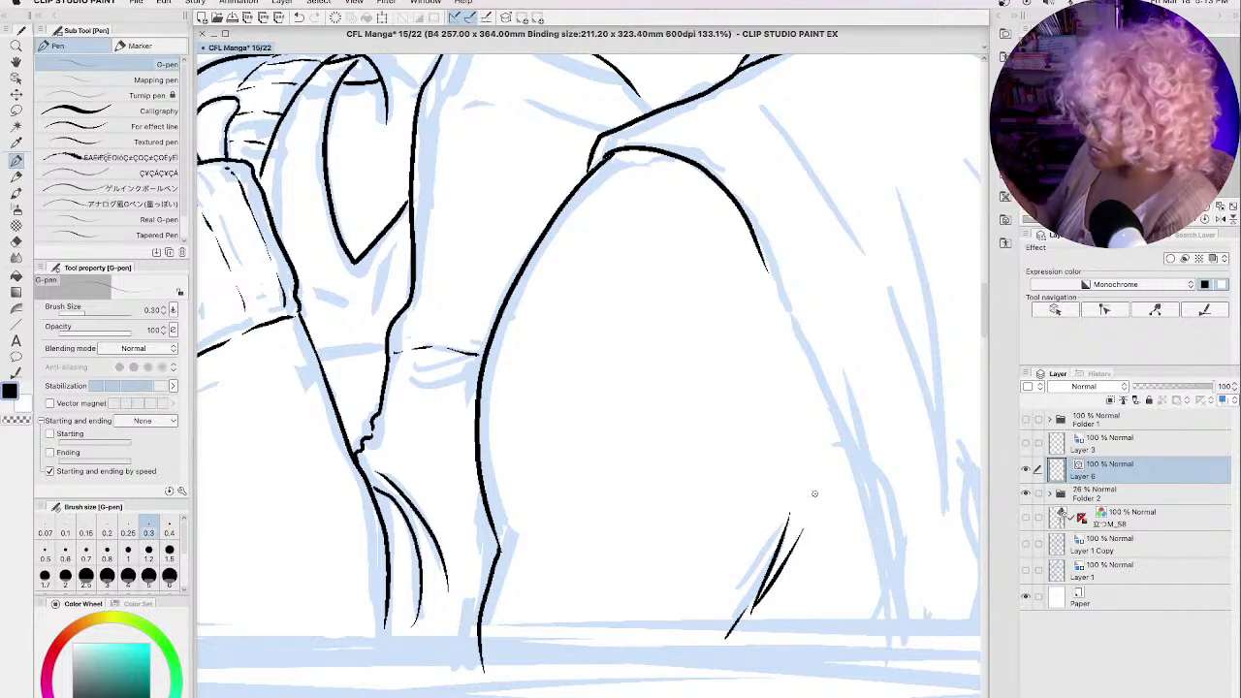
Step: Ink fold lines on the back, the long curved back outline, and parallel strokes beside it
{"action": "key", "text": "space"}
{"action": "mouse_move", "coordinate": [747, 208]}
{"action": "left_mouse_down"}
{"action": "mouse_move", "coordinate": [543, 248]}
{"action": "mouse_move", "coordinate": [503, 170]}
{"action": "mouse_move", "coordinate": [637, 463]}
{"action": "mouse_move", "coordinate": [676, 618]}
{"action": "left_mouse_up"}
{"action": "left_click_drag", "start_coordinate": [526, 97], "coordinate": [566, 120]}
{"action": "left_click_drag", "start_coordinate": [607, 158], "coordinate": [641, 213]}
{"action": "left_click_drag", "start_coordinate": [735, 620], "coordinate": [746, 472]}
{"action": "mouse_move", "coordinate": [675, 166]}
{"action": "left_mouse_down"}
{"action": "mouse_move", "coordinate": [698, 207]}
{"action": "mouse_move", "coordinate": [748, 448]}
{"action": "left_mouse_up"}
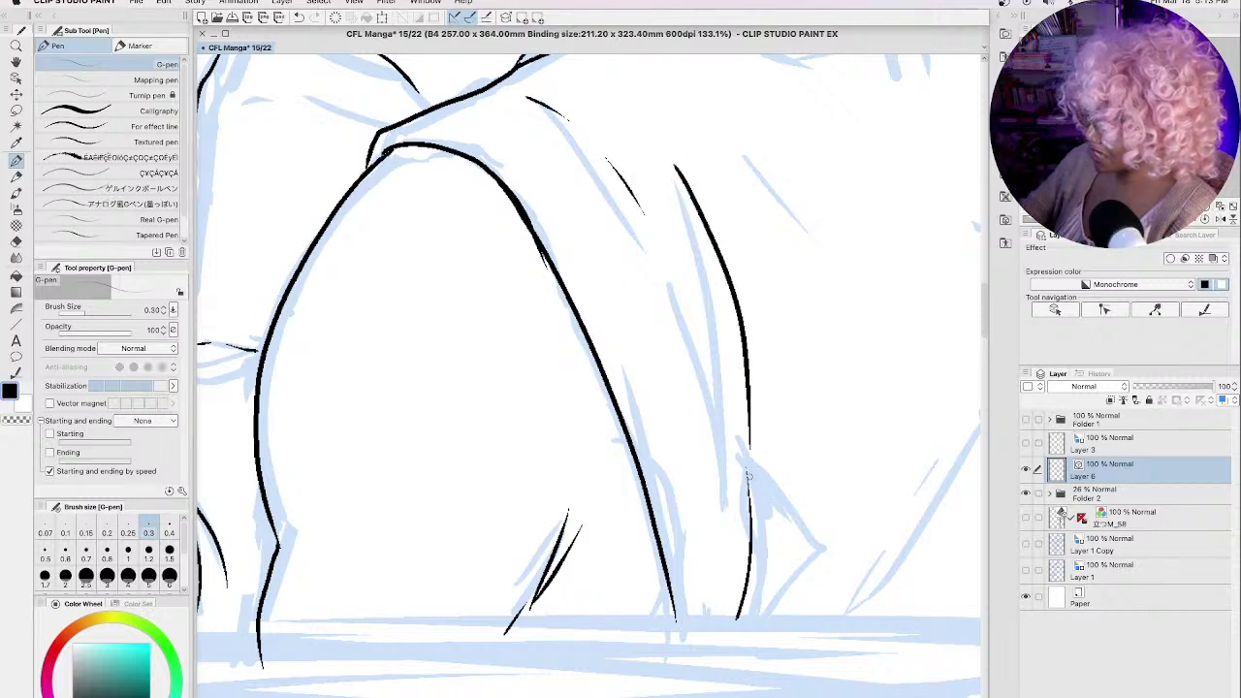
{"action": "left_click_drag", "start_coordinate": [710, 276], "coordinate": [742, 541]}
{"action": "left_click_drag", "start_coordinate": [688, 321], "coordinate": [742, 546]}
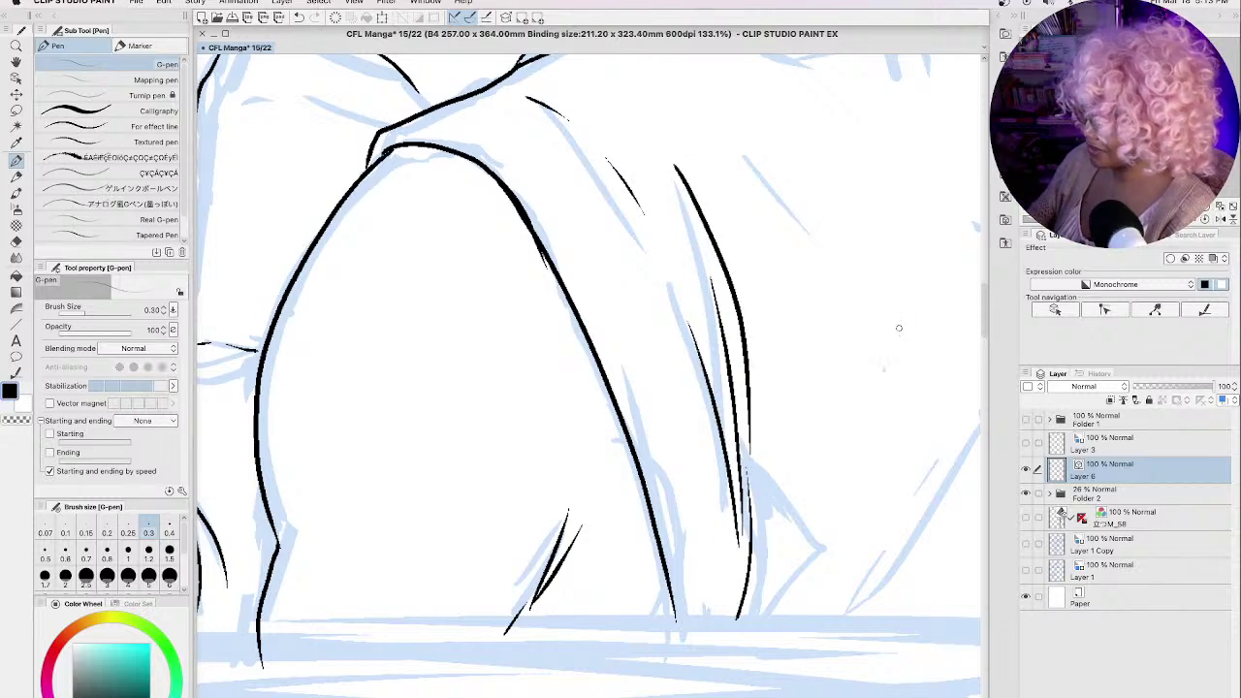
Step: Extend the upper shoulder contour rightward and add a short stroke at the hood edge
{"action": "key", "text": "space"}
{"action": "mouse_move", "coordinate": [719, 473]}
{"action": "left_mouse_down"}
{"action": "mouse_move", "coordinate": [714, 527]}
{"action": "mouse_move", "coordinate": [748, 607]}
{"action": "mouse_move", "coordinate": [758, 589]}
{"action": "left_mouse_up"}
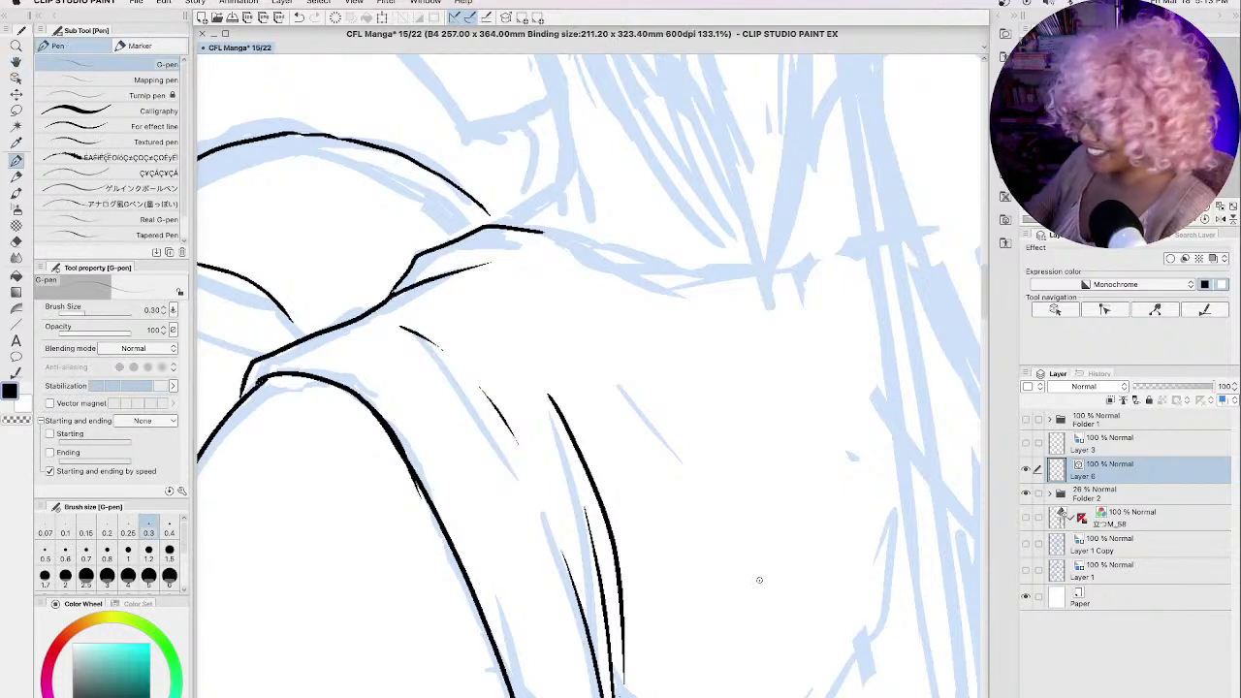
{"action": "left_click_drag", "start_coordinate": [518, 228], "coordinate": [561, 238]}
{"action": "left_click_drag", "start_coordinate": [591, 247], "coordinate": [804, 254]}
{"action": "left_click_drag", "start_coordinate": [561, 181], "coordinate": [507, 219]}
{"action": "key", "text": "space"}
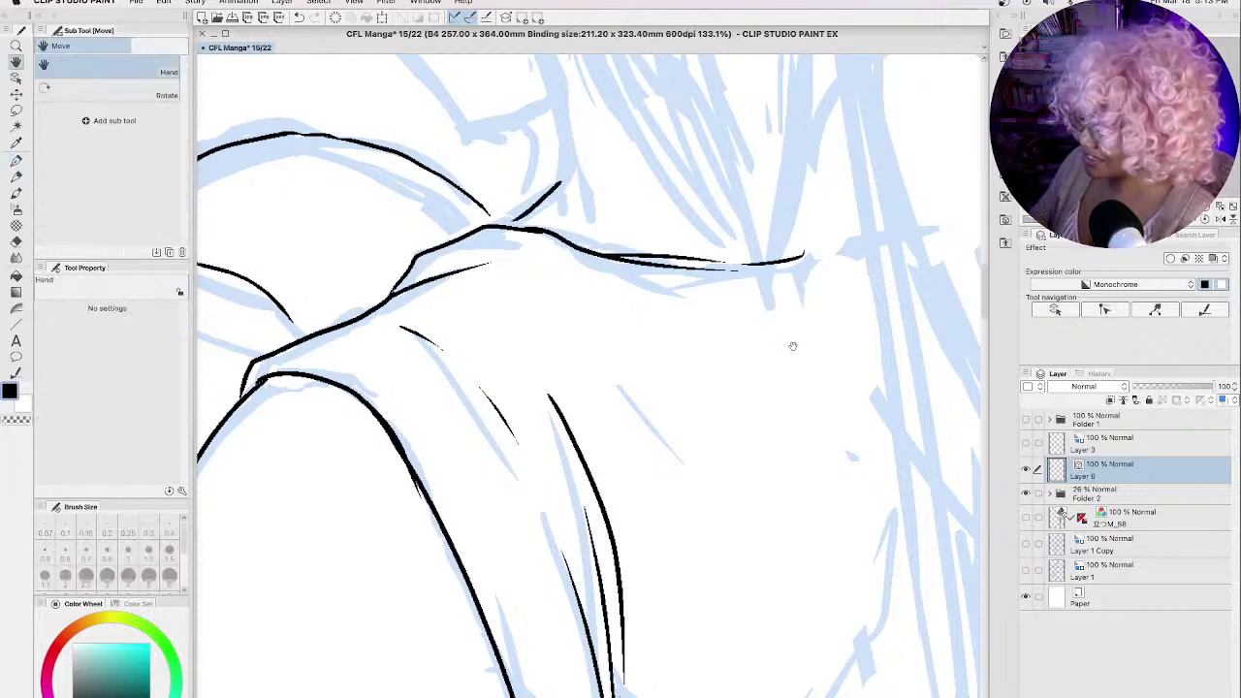
{"action": "left_click_drag", "start_coordinate": [792, 346], "coordinate": [856, 369]}
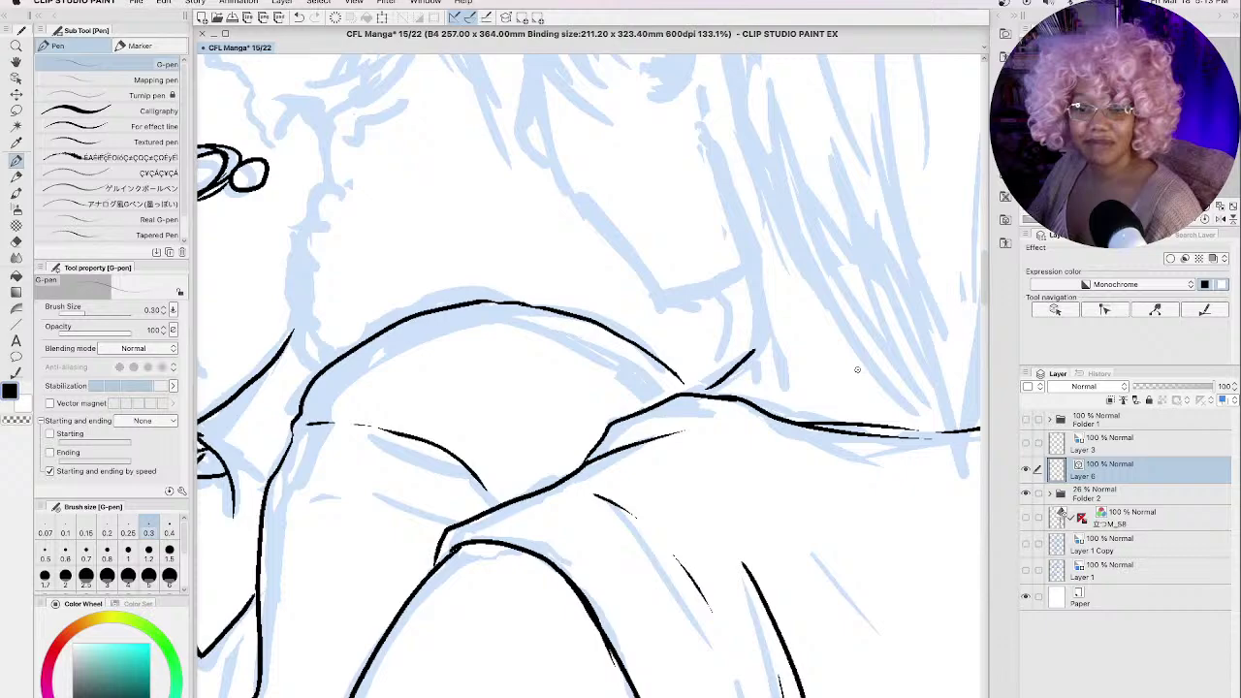
{"action": "scroll", "coordinate": [857, 369], "scroll_direction": "down", "scroll_amount": 8}
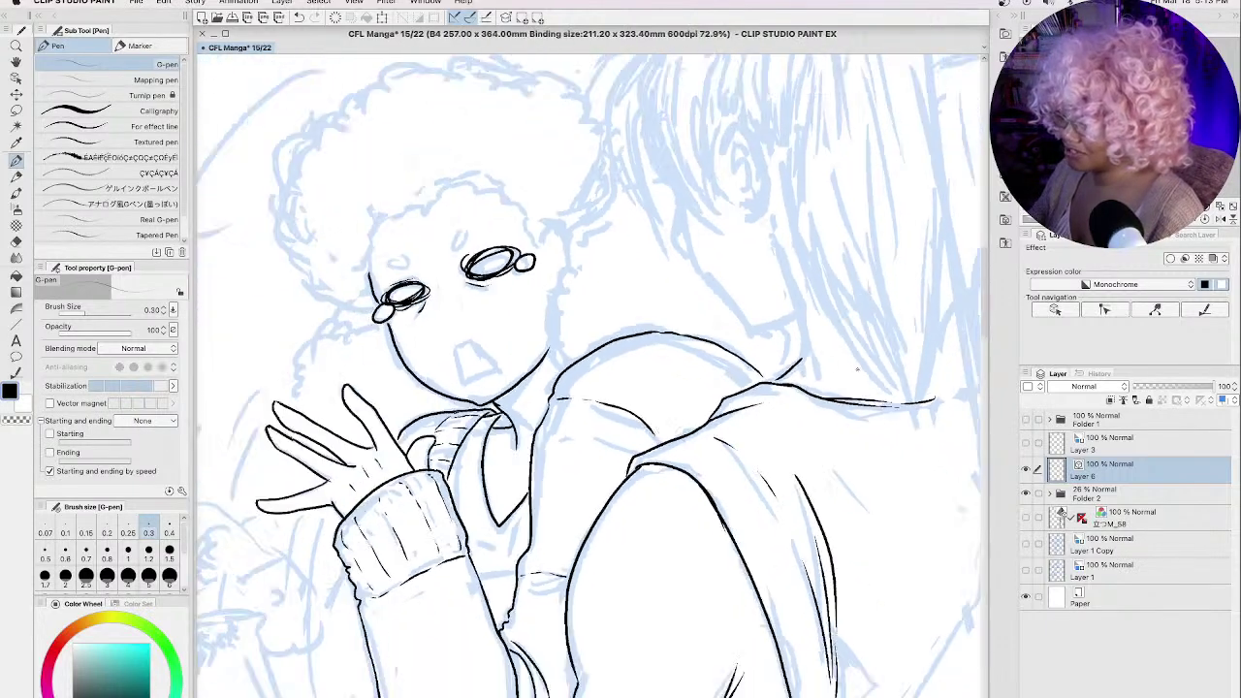
Step: Hide Layer 6, check Folder 2 at 100% opacity, then show Layer 6 and fade Folder 2 to 31%
{"action": "scroll", "coordinate": [857, 369], "scroll_direction": "down", "scroll_amount": 6}
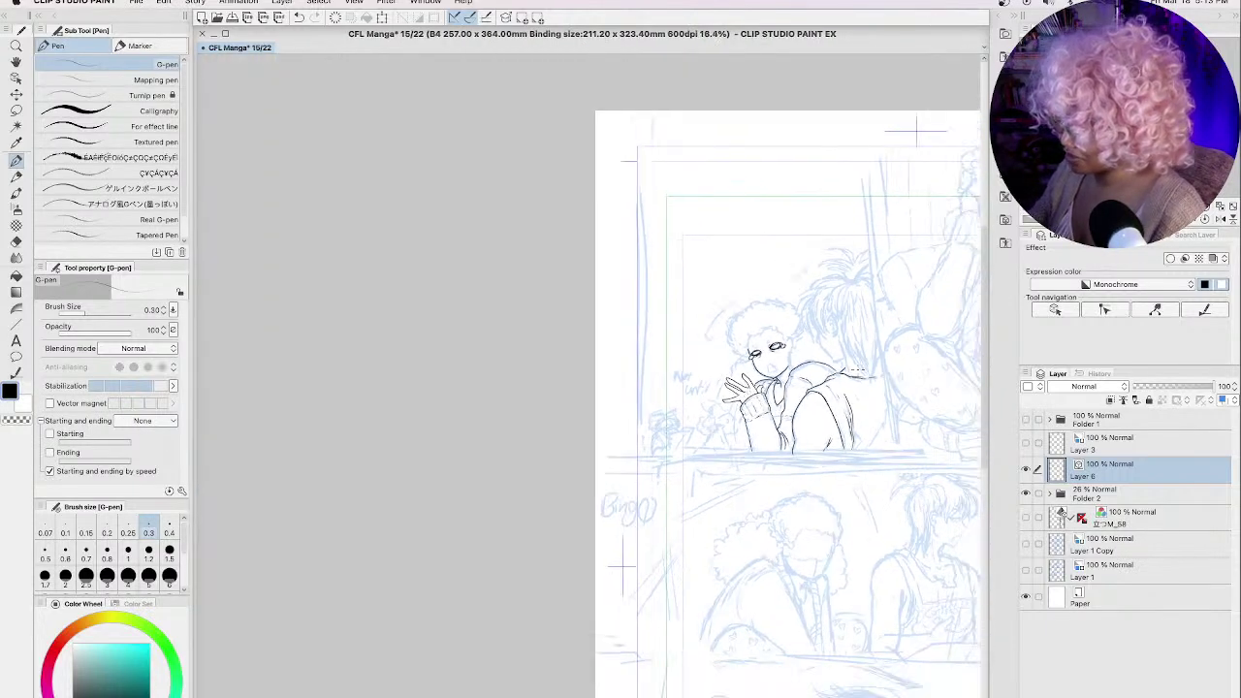
{"action": "left_click_drag", "start_coordinate": [905, 356], "coordinate": [596, 261]}
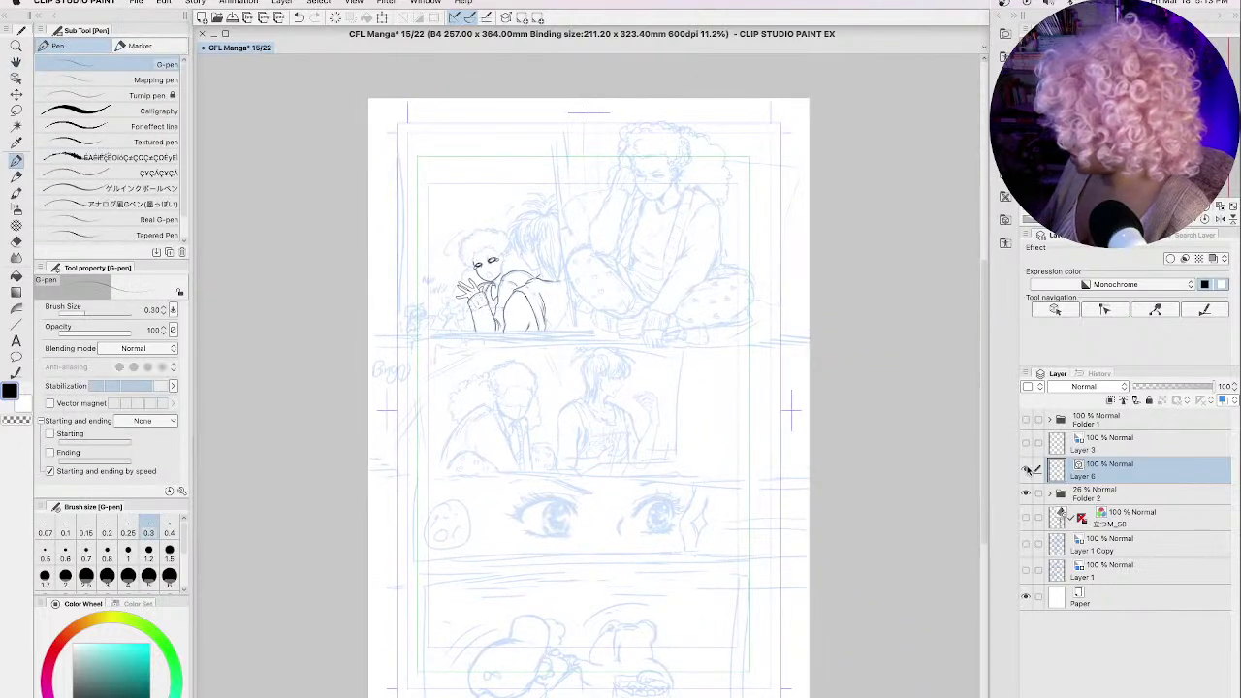
{"action": "left_click", "coordinate": [1026, 468]}
{"action": "left_click", "coordinate": [1112, 496]}
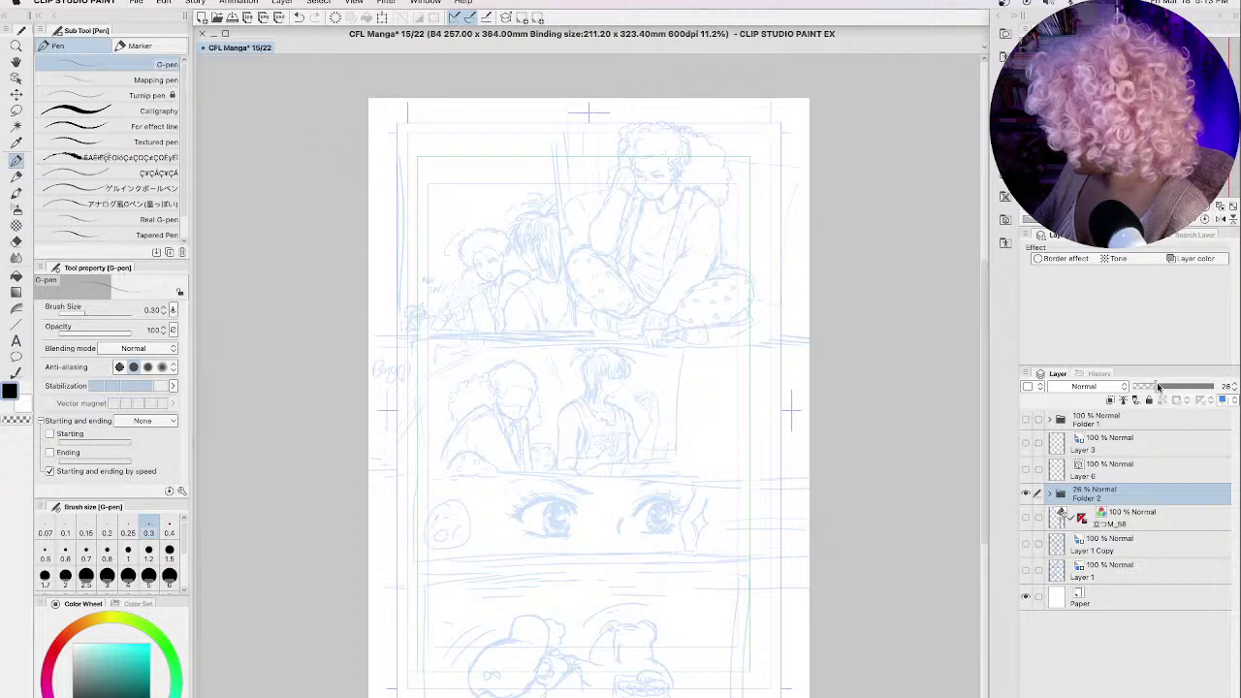
{"action": "left_click_drag", "start_coordinate": [1159, 388], "coordinate": [1223, 388]}
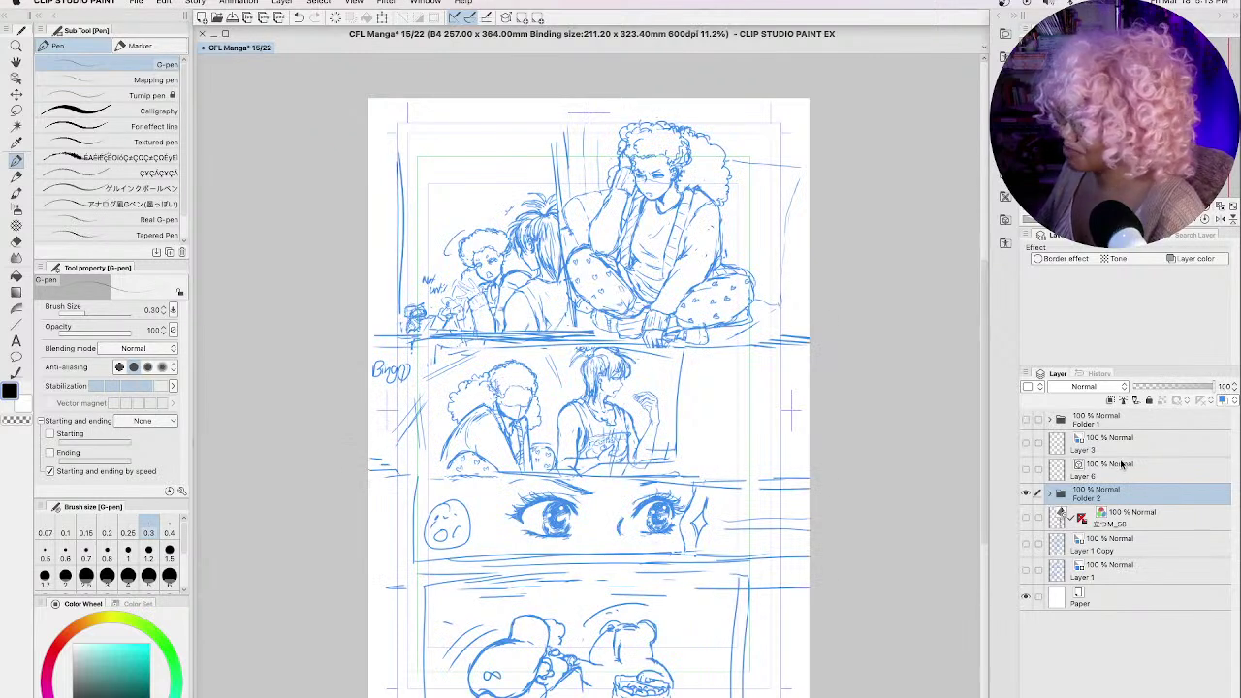
{"action": "mouse_move", "coordinate": [984, 468]}
{"action": "left_mouse_down"}
{"action": "mouse_move", "coordinate": [974, 501]}
{"action": "mouse_move", "coordinate": [992, 456]}
{"action": "left_mouse_up"}
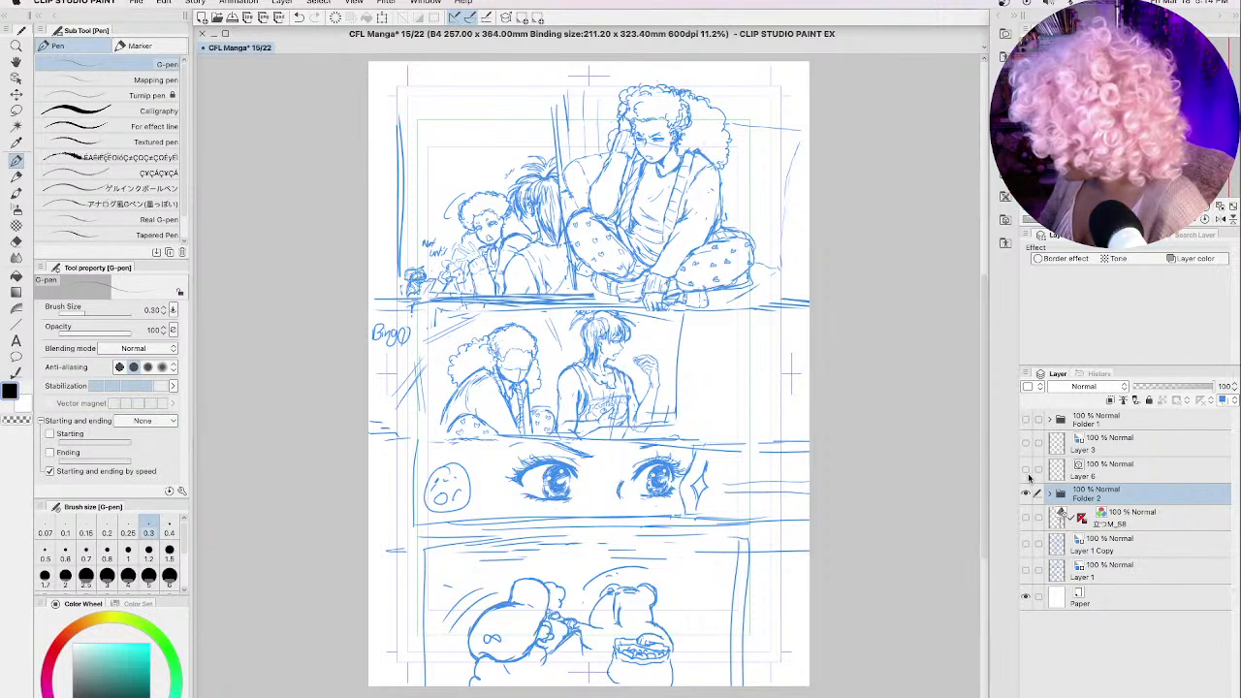
{"action": "left_click", "coordinate": [1025, 468]}
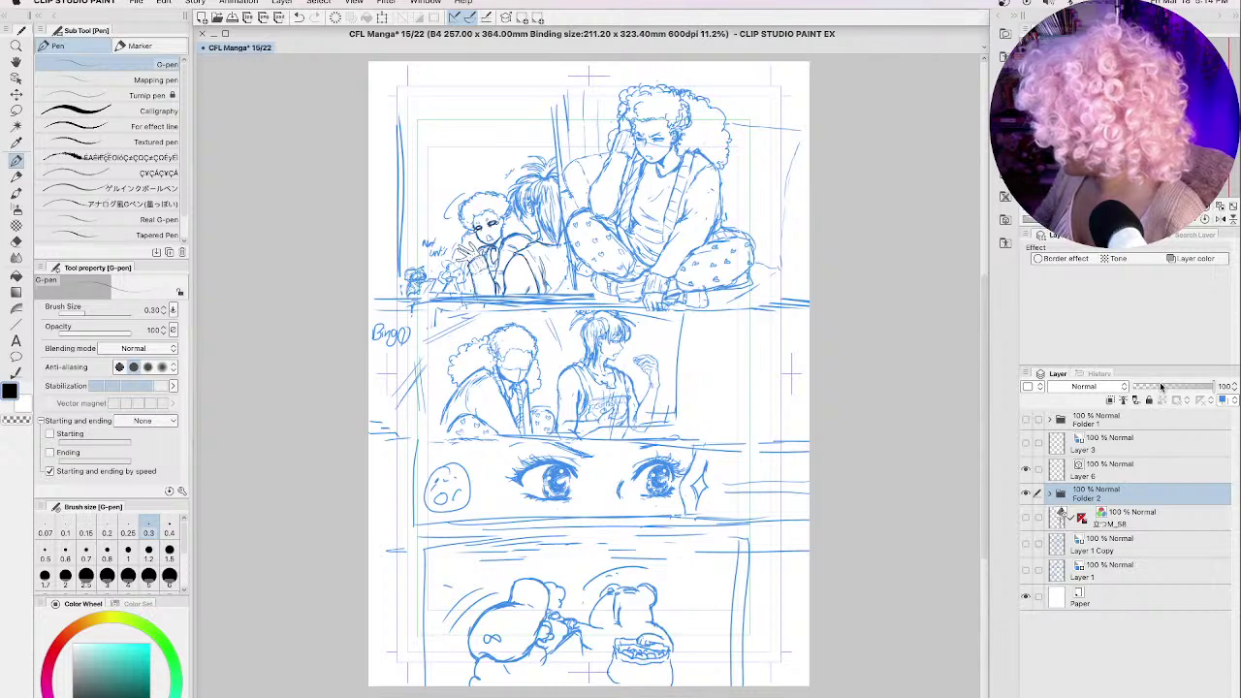
{"action": "left_click_drag", "start_coordinate": [1161, 387], "coordinate": [1155, 387]}
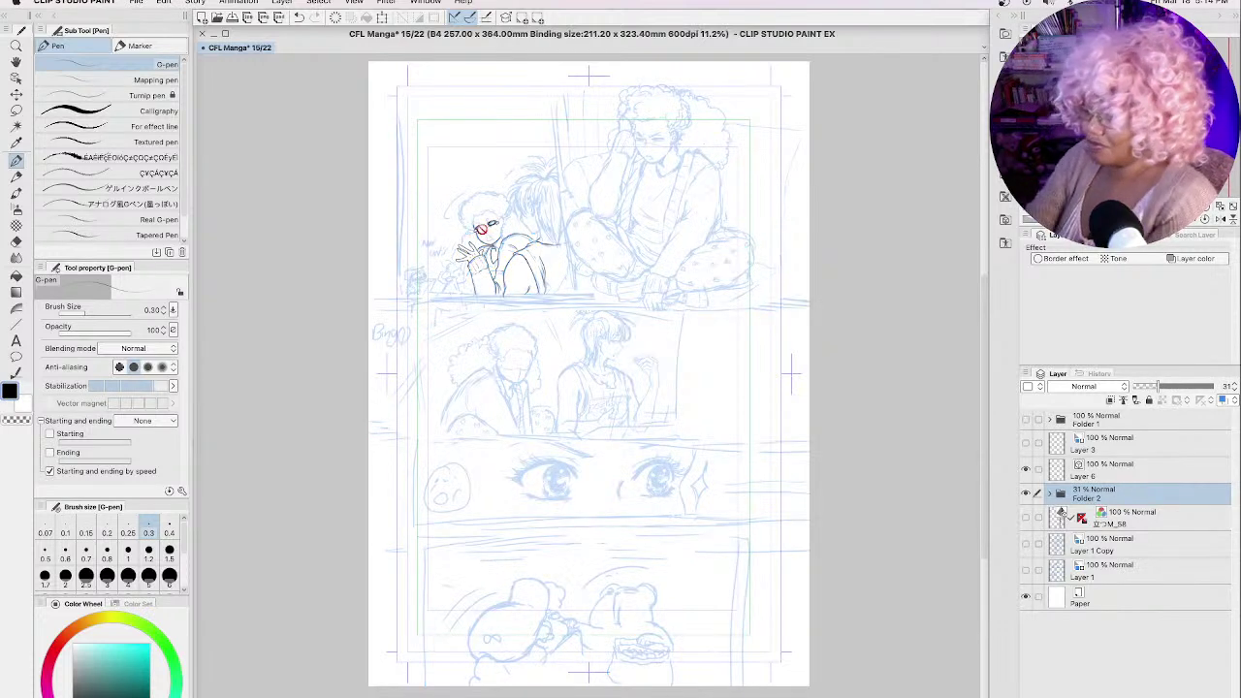
{"action": "scroll", "coordinate": [480, 229], "scroll_direction": "up", "scroll_amount": 8}
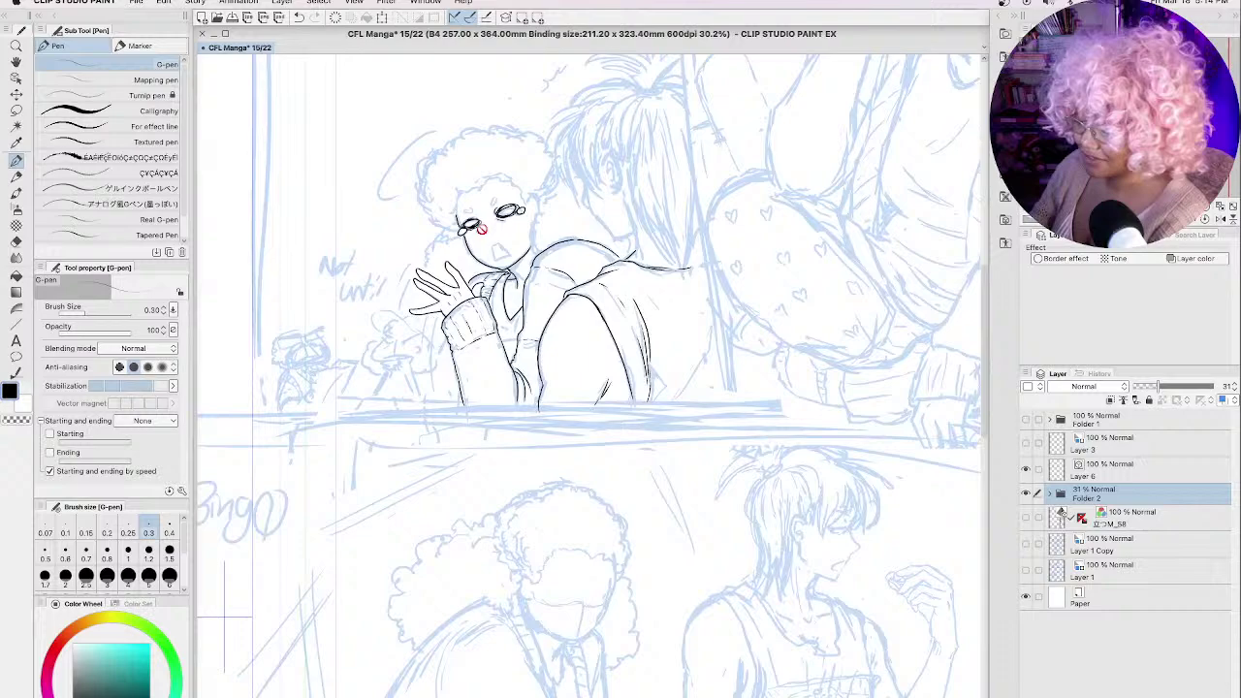
Step: Zoom in on the face and ink the open mouth outline on Layer 6
{"action": "scroll", "coordinate": [481, 229], "scroll_direction": "up", "scroll_amount": 8}
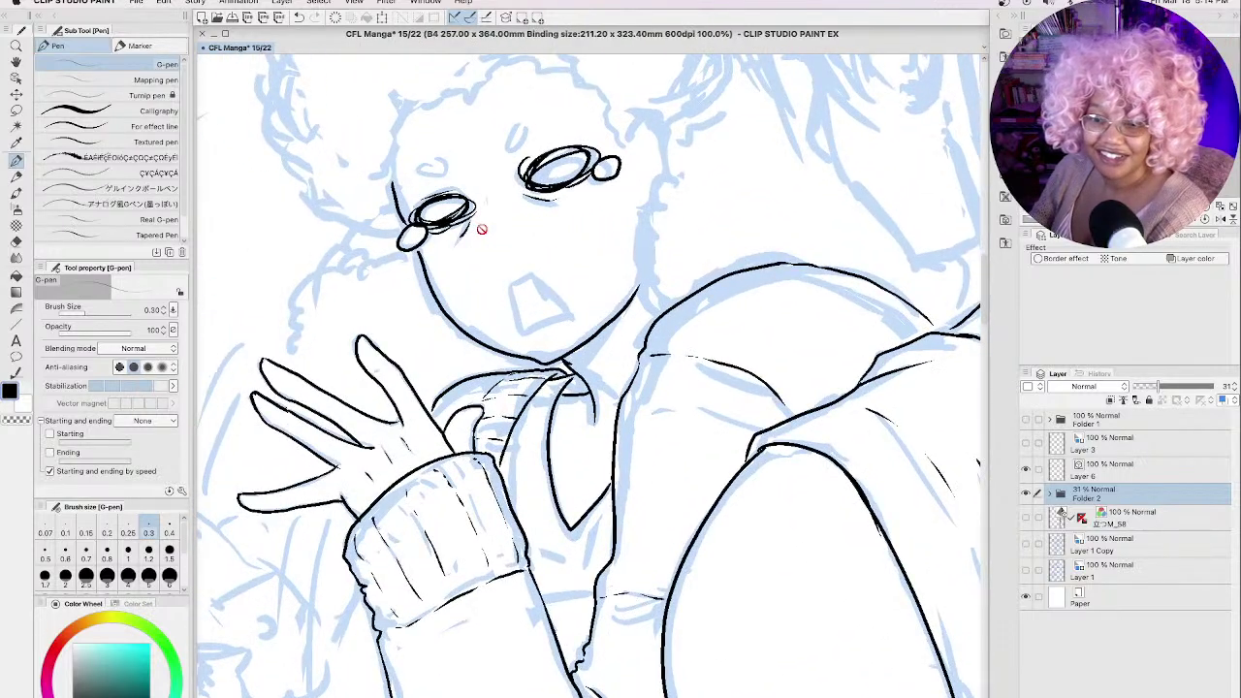
{"action": "scroll", "coordinate": [481, 229], "scroll_direction": "up", "scroll_amount": 1}
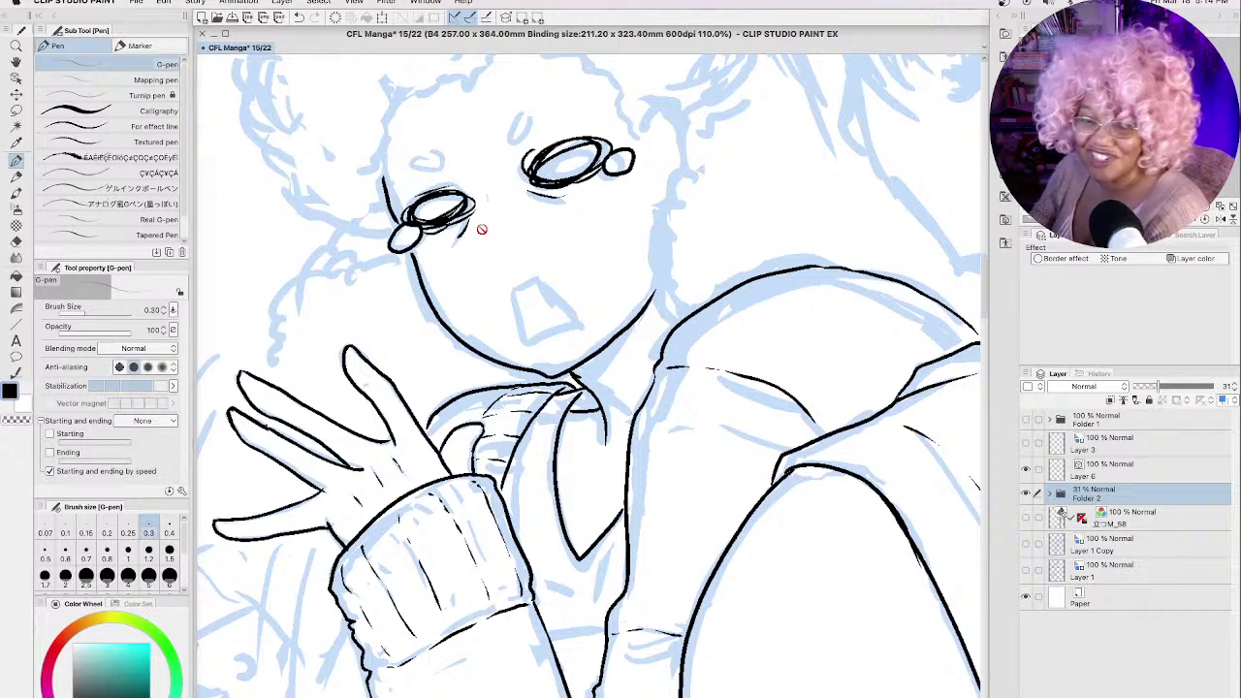
{"action": "scroll", "coordinate": [481, 229], "scroll_direction": "up", "scroll_amount": 4}
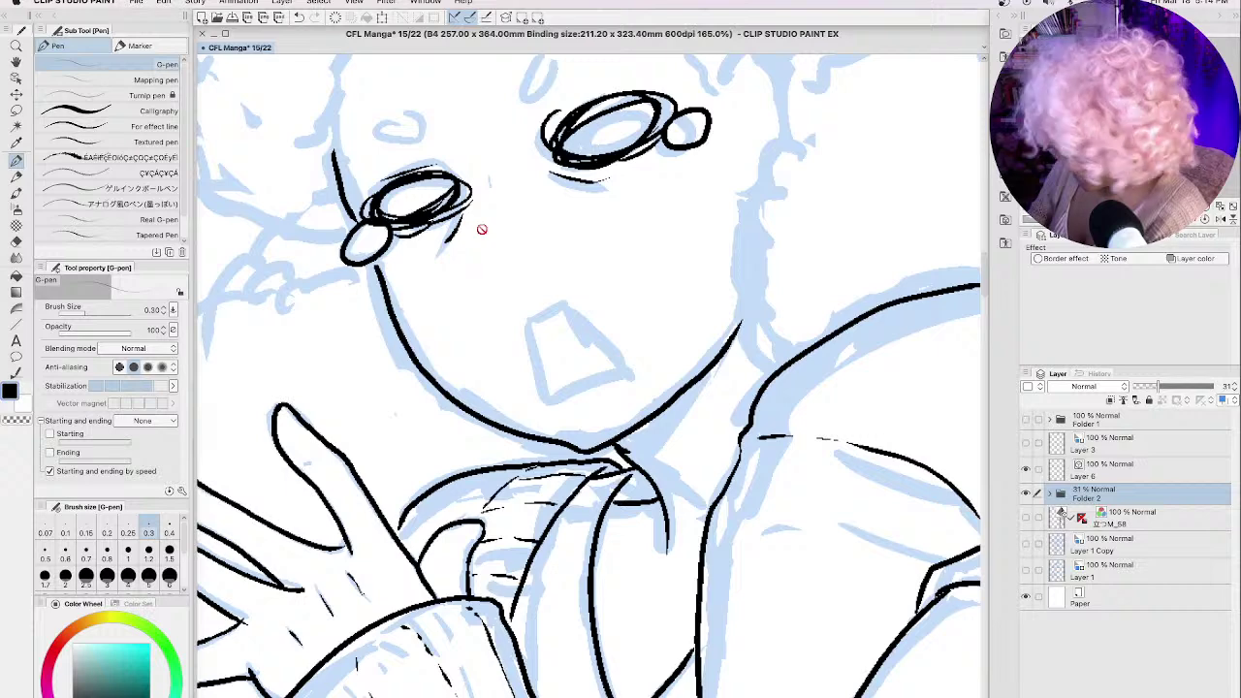
{"action": "left_click", "coordinate": [1099, 473]}
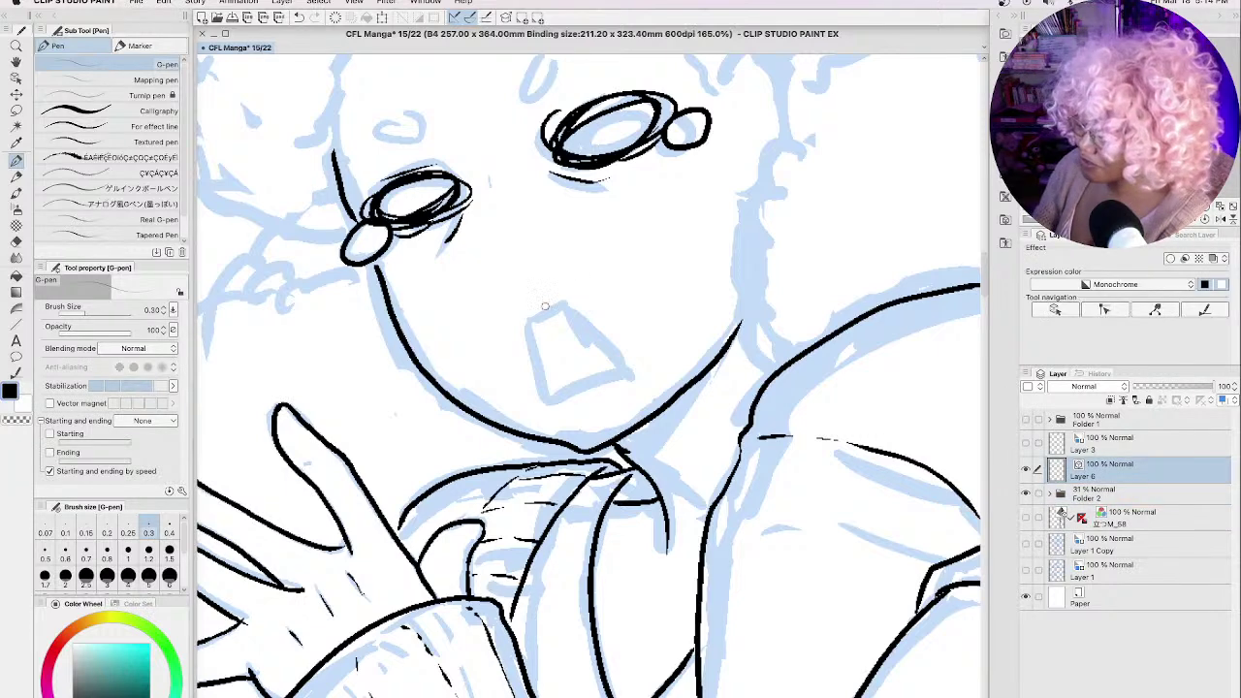
{"action": "mouse_move", "coordinate": [530, 322]}
{"action": "left_mouse_down"}
{"action": "mouse_move", "coordinate": [566, 304]}
{"action": "mouse_move", "coordinate": [618, 375]}
{"action": "left_mouse_up"}
{"action": "mouse_move", "coordinate": [532, 320]}
{"action": "left_mouse_down"}
{"action": "mouse_move", "coordinate": [549, 397]}
{"action": "mouse_move", "coordinate": [623, 380]}
{"action": "left_mouse_up"}
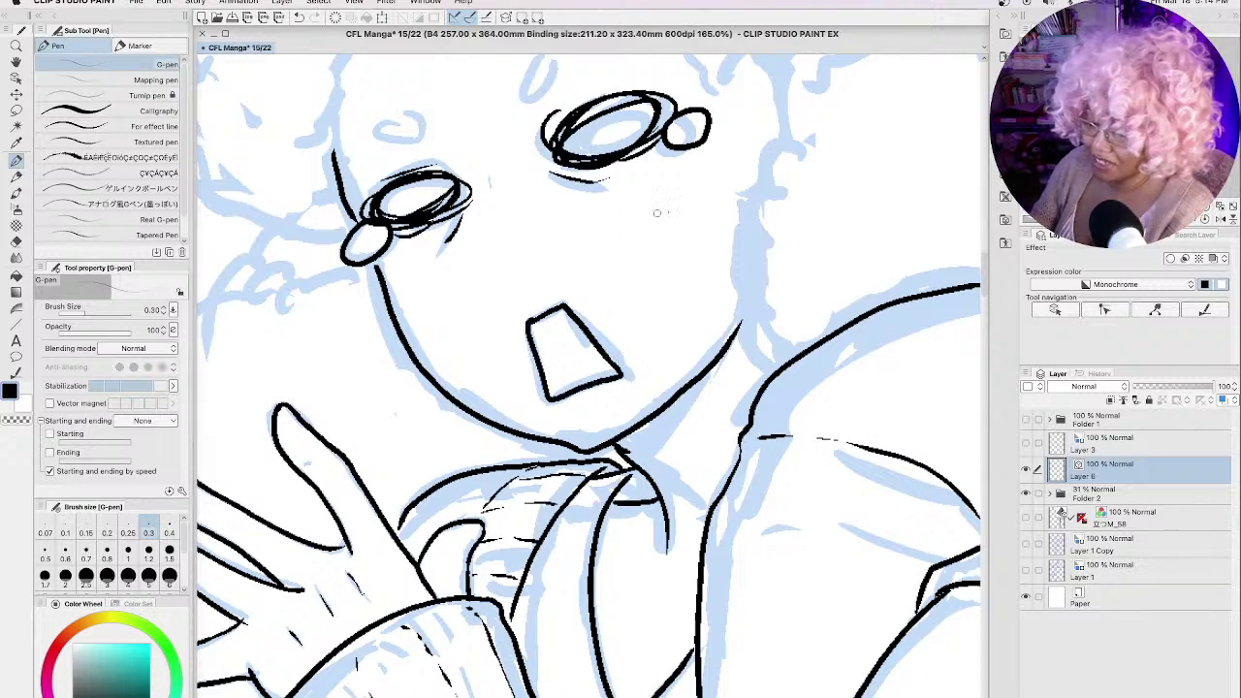
Step: Ink two small eye ovals above the glasses and the curly head outline
{"action": "mouse_move", "coordinate": [534, 58]}
{"action": "left_mouse_down"}
{"action": "mouse_move", "coordinate": [622, 249]}
{"action": "mouse_move", "coordinate": [621, 283]}
{"action": "mouse_move", "coordinate": [632, 283]}
{"action": "mouse_move", "coordinate": [620, 329]}
{"action": "mouse_move", "coordinate": [610, 297]}
{"action": "left_mouse_up"}
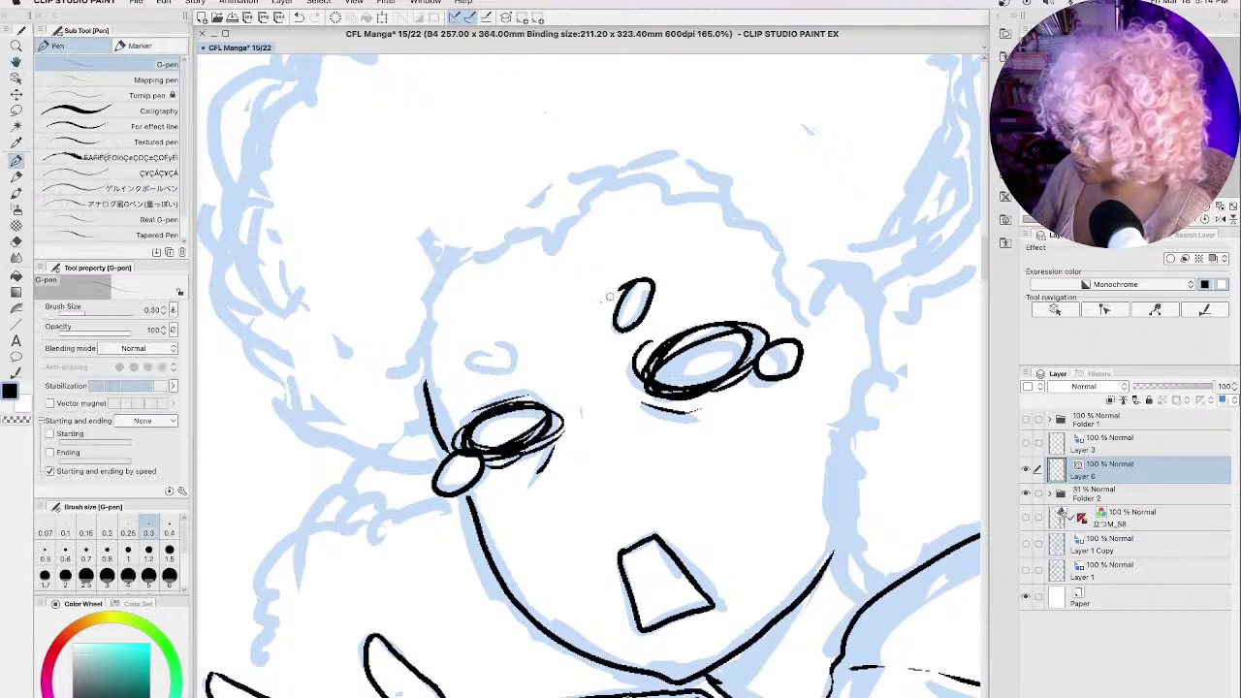
{"action": "mouse_move", "coordinate": [503, 347]}
{"action": "left_mouse_down"}
{"action": "mouse_move", "coordinate": [462, 348]}
{"action": "mouse_move", "coordinate": [482, 371]}
{"action": "mouse_move", "coordinate": [500, 342]}
{"action": "left_mouse_up"}
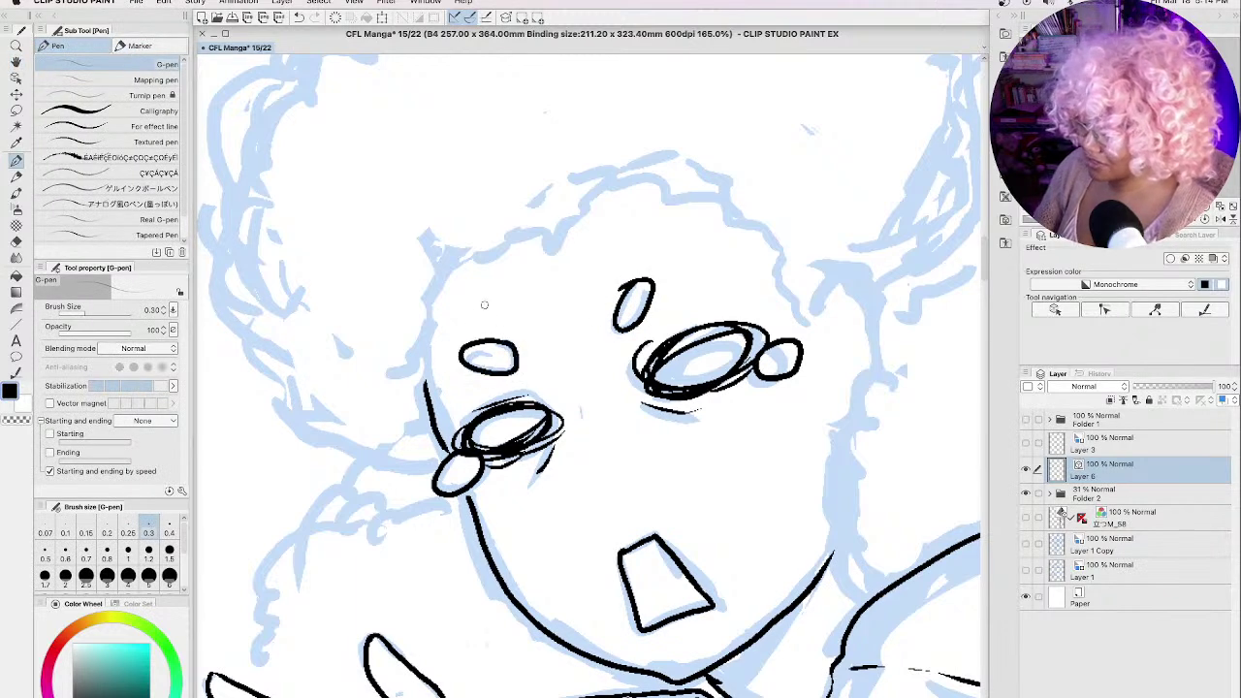
{"action": "mouse_move", "coordinate": [444, 264]}
{"action": "left_mouse_down"}
{"action": "mouse_move", "coordinate": [426, 321]}
{"action": "mouse_move", "coordinate": [428, 393]}
{"action": "left_mouse_up"}
{"action": "mouse_move", "coordinate": [438, 269]}
{"action": "left_mouse_down"}
{"action": "mouse_move", "coordinate": [517, 236]}
{"action": "mouse_move", "coordinate": [552, 247]}
{"action": "mouse_move", "coordinate": [626, 179]}
{"action": "mouse_move", "coordinate": [734, 199]}
{"action": "mouse_move", "coordinate": [774, 231]}
{"action": "mouse_move", "coordinate": [779, 276]}
{"action": "mouse_move", "coordinate": [803, 313]}
{"action": "mouse_move", "coordinate": [818, 318]}
{"action": "mouse_move", "coordinate": [826, 287]}
{"action": "mouse_move", "coordinate": [849, 278]}
{"action": "mouse_move", "coordinate": [873, 305]}
{"action": "mouse_move", "coordinate": [875, 362]}
{"action": "mouse_move", "coordinate": [829, 427]}
{"action": "left_mouse_up"}
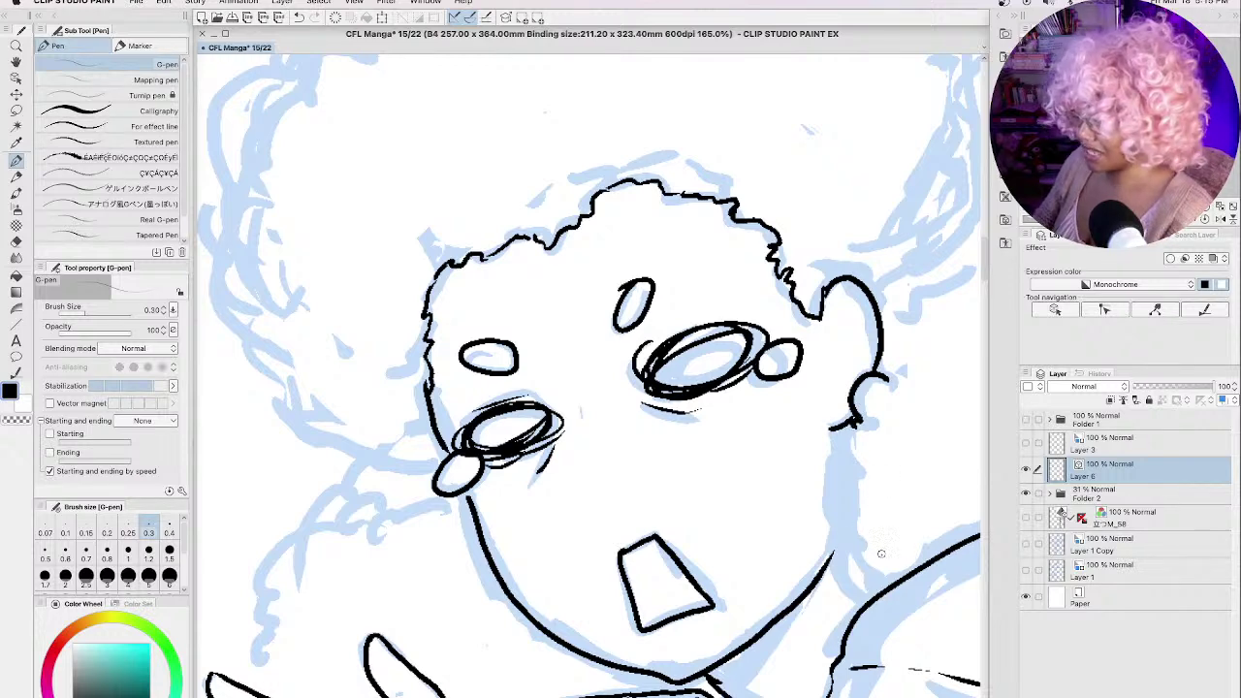
Step: Ink the hair outline above the head, extending it down and around with a short stroke
{"action": "mouse_move", "coordinate": [760, 471]}
{"action": "left_mouse_down"}
{"action": "mouse_move", "coordinate": [741, 428]}
{"action": "mouse_move", "coordinate": [673, 423]}
{"action": "mouse_move", "coordinate": [671, 339]}
{"action": "mouse_move", "coordinate": [640, 321]}
{"action": "mouse_move", "coordinate": [618, 345]}
{"action": "mouse_move", "coordinate": [623, 384]}
{"action": "mouse_move", "coordinate": [653, 393]}
{"action": "mouse_move", "coordinate": [632, 421]}
{"action": "mouse_move", "coordinate": [672, 462]}
{"action": "left_mouse_up"}
{"action": "key", "text": "space"}
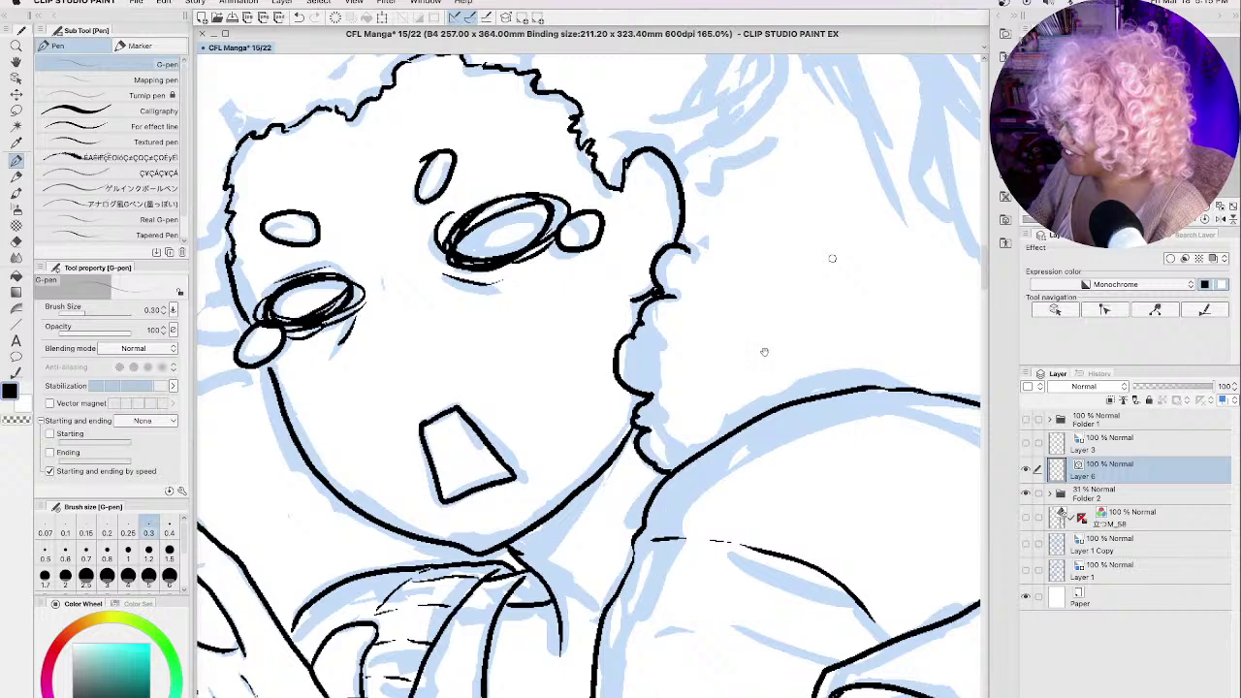
{"action": "key", "text": "space"}
{"action": "mouse_move", "coordinate": [764, 352]}
{"action": "left_mouse_down"}
{"action": "mouse_move", "coordinate": [675, 436]}
{"action": "mouse_move", "coordinate": [720, 485]}
{"action": "mouse_move", "coordinate": [726, 449]}
{"action": "mouse_move", "coordinate": [723, 493]}
{"action": "left_mouse_up"}
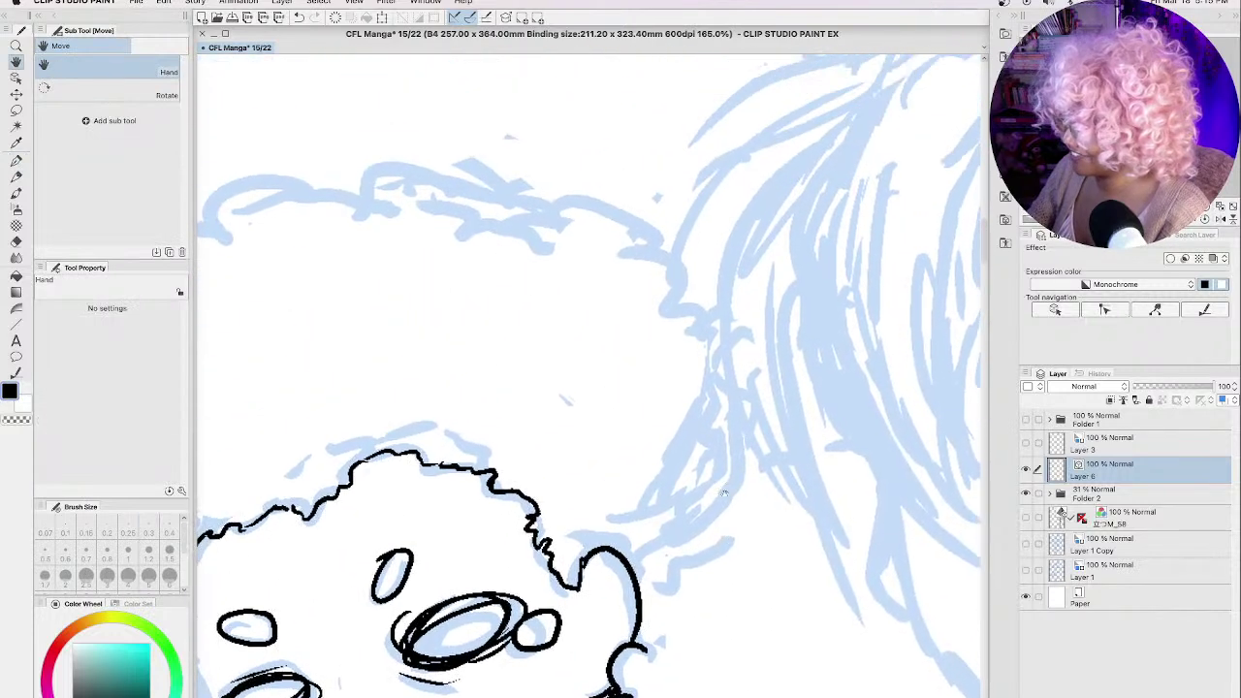
{"action": "mouse_move", "coordinate": [518, 226]}
{"action": "left_mouse_down"}
{"action": "mouse_move", "coordinate": [553, 204]}
{"action": "mouse_move", "coordinate": [623, 202]}
{"action": "mouse_move", "coordinate": [667, 253]}
{"action": "mouse_move", "coordinate": [675, 295]}
{"action": "left_mouse_up"}
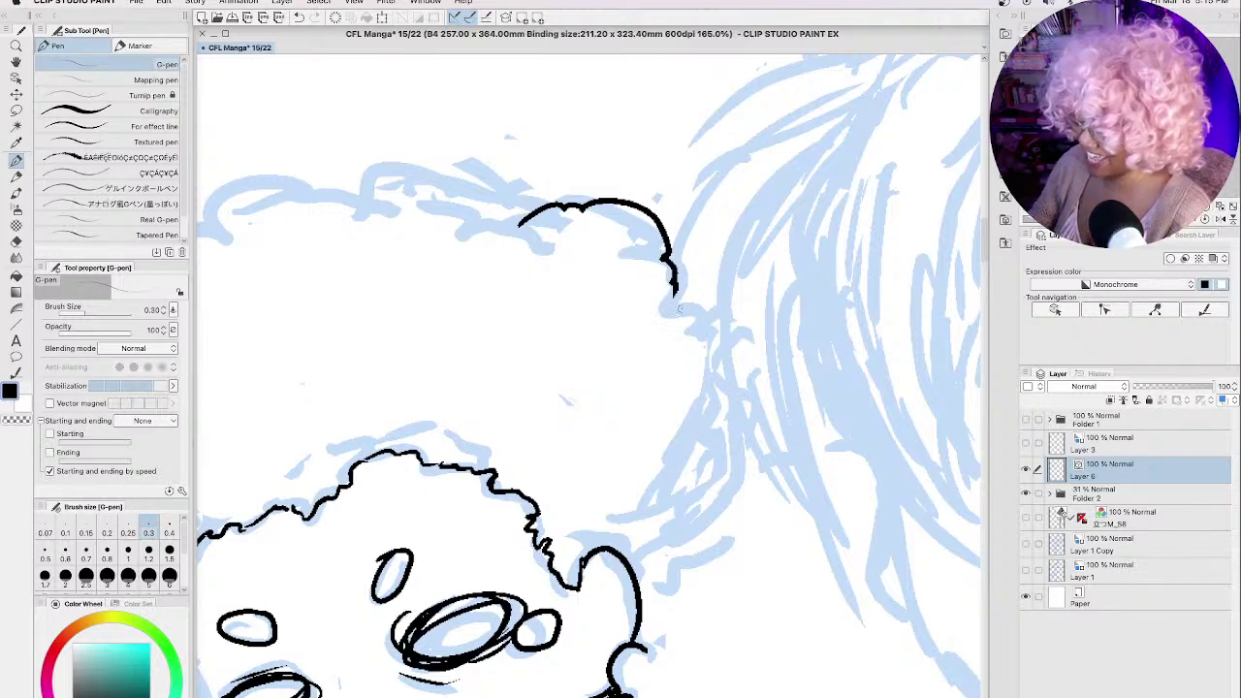
{"action": "mouse_move", "coordinate": [675, 293]}
{"action": "left_mouse_down"}
{"action": "mouse_move", "coordinate": [667, 309]}
{"action": "mouse_move", "coordinate": [708, 341]}
{"action": "left_mouse_up"}
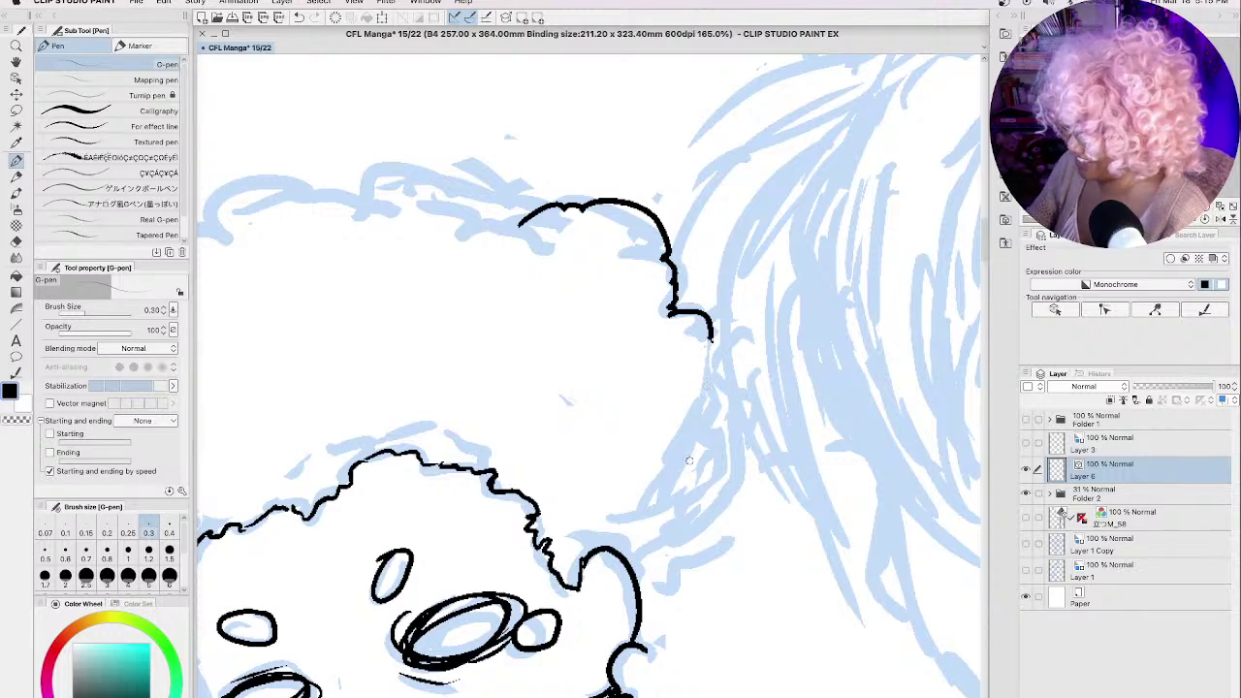
{"action": "mouse_move", "coordinate": [637, 530]}
{"action": "left_mouse_down"}
{"action": "mouse_move", "coordinate": [708, 487]}
{"action": "mouse_move", "coordinate": [722, 401]}
{"action": "left_mouse_up"}
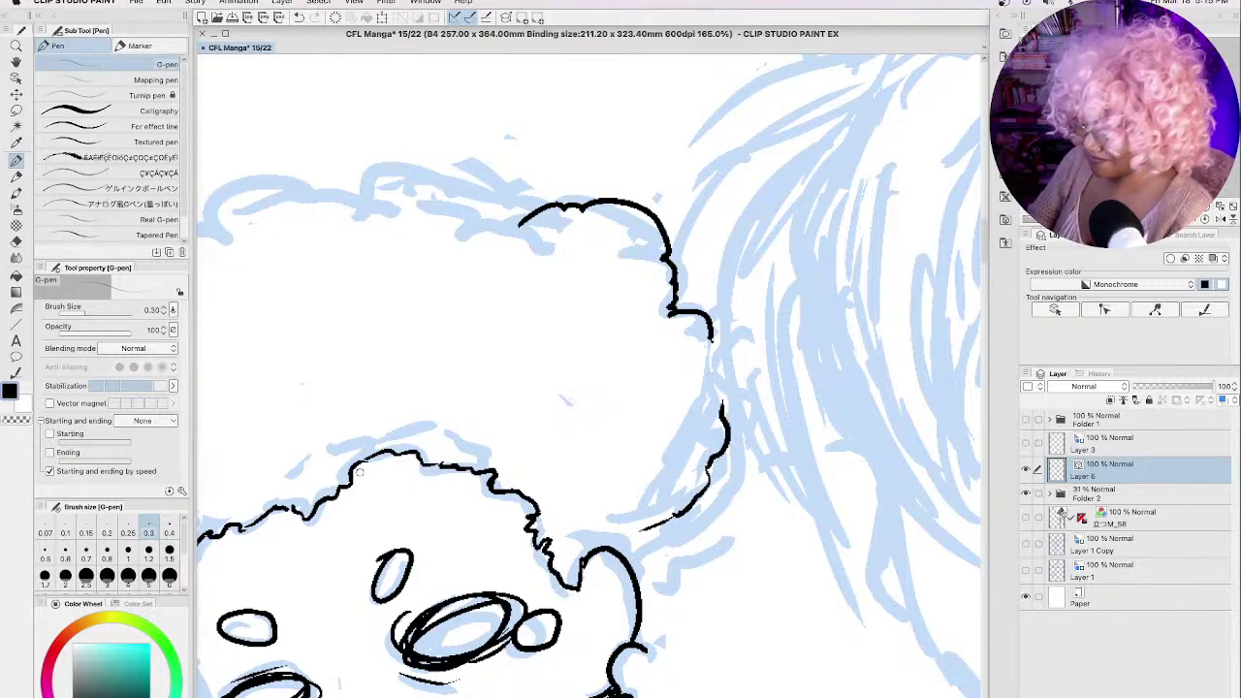
Step: Extend the hair outline leftward and ink the curly left edge of the hair
{"action": "mouse_move", "coordinate": [364, 475]}
{"action": "left_mouse_down"}
{"action": "mouse_move", "coordinate": [688, 369]}
{"action": "mouse_move", "coordinate": [727, 383]}
{"action": "mouse_move", "coordinate": [740, 410]}
{"action": "left_mouse_up"}
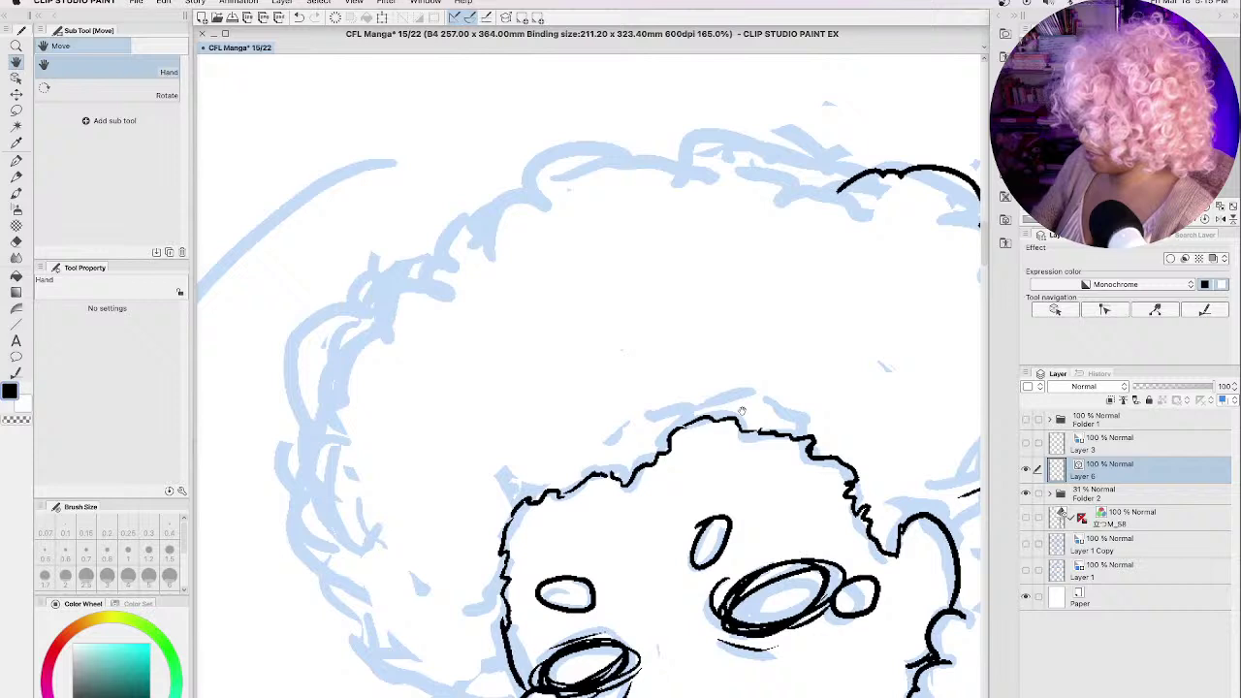
{"action": "key", "text": "p"}
{"action": "mouse_move", "coordinate": [841, 186]}
{"action": "left_mouse_down"}
{"action": "mouse_move", "coordinate": [822, 163]}
{"action": "mouse_move", "coordinate": [786, 171]}
{"action": "mouse_move", "coordinate": [720, 134]}
{"action": "mouse_move", "coordinate": [689, 148]}
{"action": "mouse_move", "coordinate": [687, 172]}
{"action": "mouse_move", "coordinate": [606, 162]}
{"action": "mouse_move", "coordinate": [598, 138]}
{"action": "mouse_move", "coordinate": [537, 176]}
{"action": "mouse_move", "coordinate": [523, 210]}
{"action": "mouse_move", "coordinate": [479, 217]}
{"action": "mouse_move", "coordinate": [470, 237]}
{"action": "mouse_move", "coordinate": [440, 242]}
{"action": "mouse_move", "coordinate": [414, 277]}
{"action": "mouse_move", "coordinate": [395, 266]}
{"action": "mouse_move", "coordinate": [352, 287]}
{"action": "mouse_move", "coordinate": [347, 338]}
{"action": "mouse_move", "coordinate": [298, 368]}
{"action": "mouse_move", "coordinate": [285, 401]}
{"action": "mouse_move", "coordinate": [310, 437]}
{"action": "mouse_move", "coordinate": [283, 518]}
{"action": "left_mouse_up"}
{"action": "key", "text": "space"}
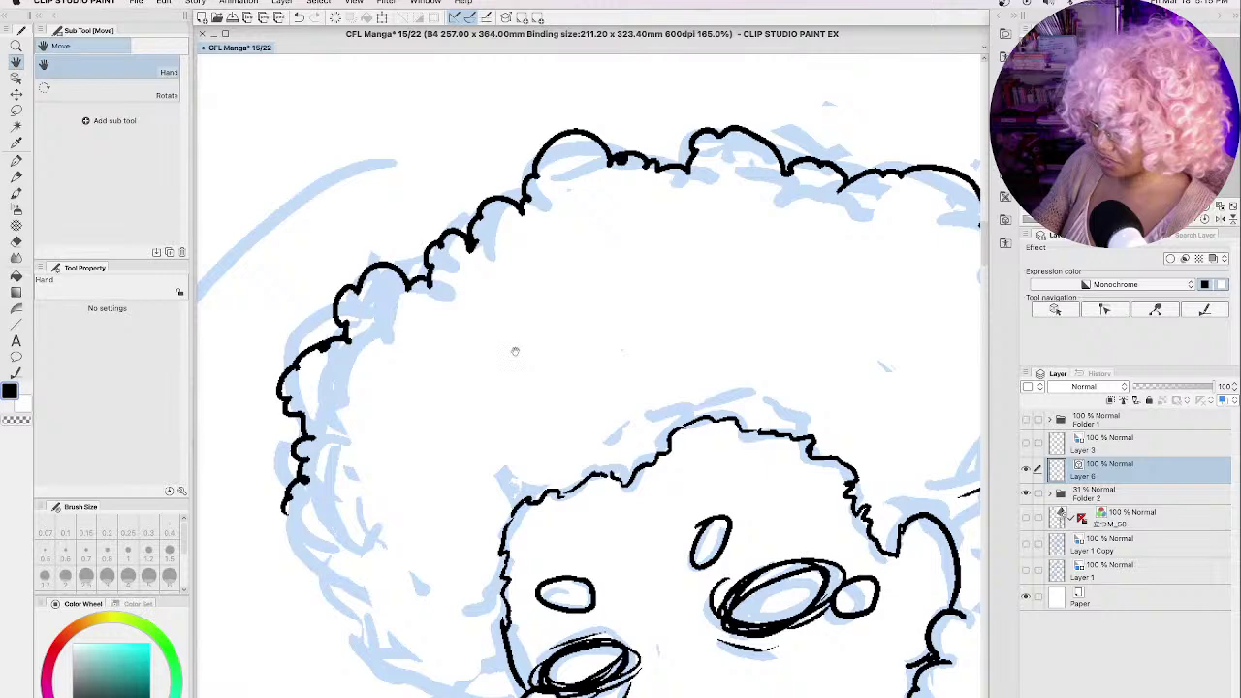
{"action": "mouse_move", "coordinate": [487, 583]}
{"action": "left_mouse_down"}
{"action": "mouse_move", "coordinate": [517, 288]}
{"action": "mouse_move", "coordinate": [522, 298]}
{"action": "left_mouse_up"}
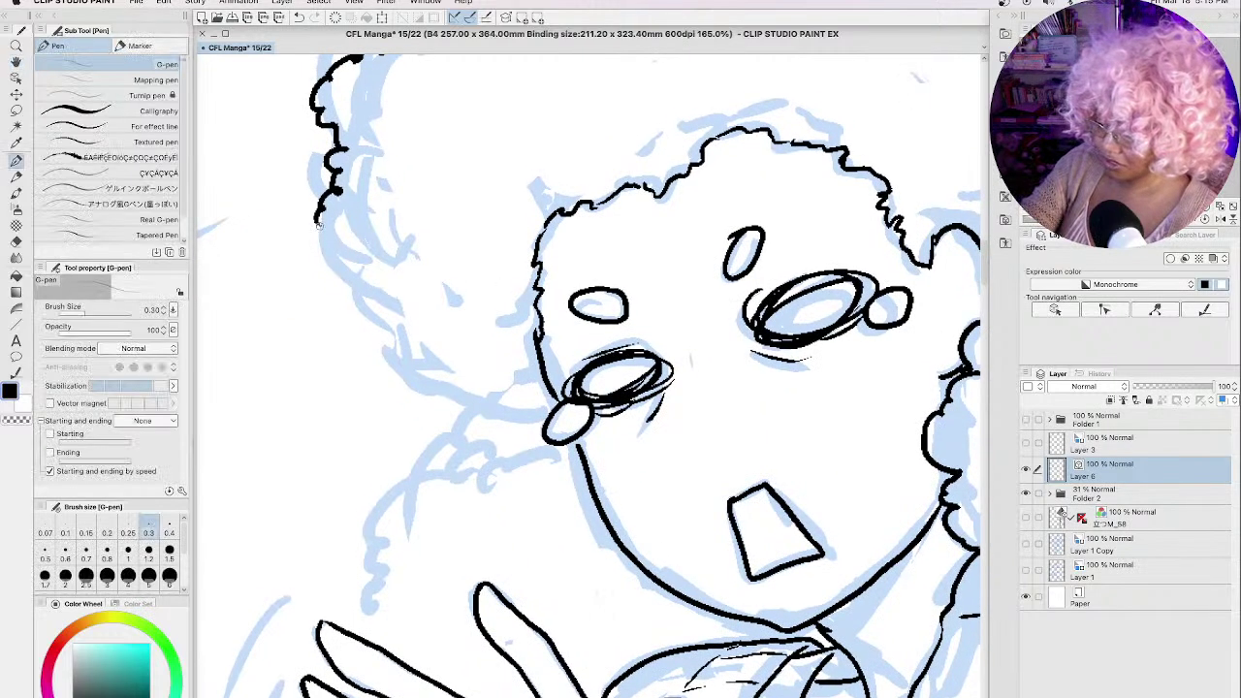
{"action": "mouse_move", "coordinate": [317, 225]}
{"action": "left_mouse_down"}
{"action": "mouse_move", "coordinate": [342, 251]}
{"action": "mouse_move", "coordinate": [325, 280]}
{"action": "mouse_move", "coordinate": [384, 322]}
{"action": "mouse_move", "coordinate": [379, 348]}
{"action": "mouse_move", "coordinate": [404, 351]}
{"action": "mouse_move", "coordinate": [464, 398]}
{"action": "mouse_move", "coordinate": [493, 405]}
{"action": "mouse_move", "coordinate": [503, 388]}
{"action": "mouse_move", "coordinate": [522, 414]}
{"action": "mouse_move", "coordinate": [543, 413]}
{"action": "mouse_move", "coordinate": [412, 480]}
{"action": "mouse_move", "coordinate": [396, 535]}
{"action": "mouse_move", "coordinate": [344, 585]}
{"action": "mouse_move", "coordinate": [359, 602]}
{"action": "mouse_move", "coordinate": [345, 634]}
{"action": "left_mouse_up"}
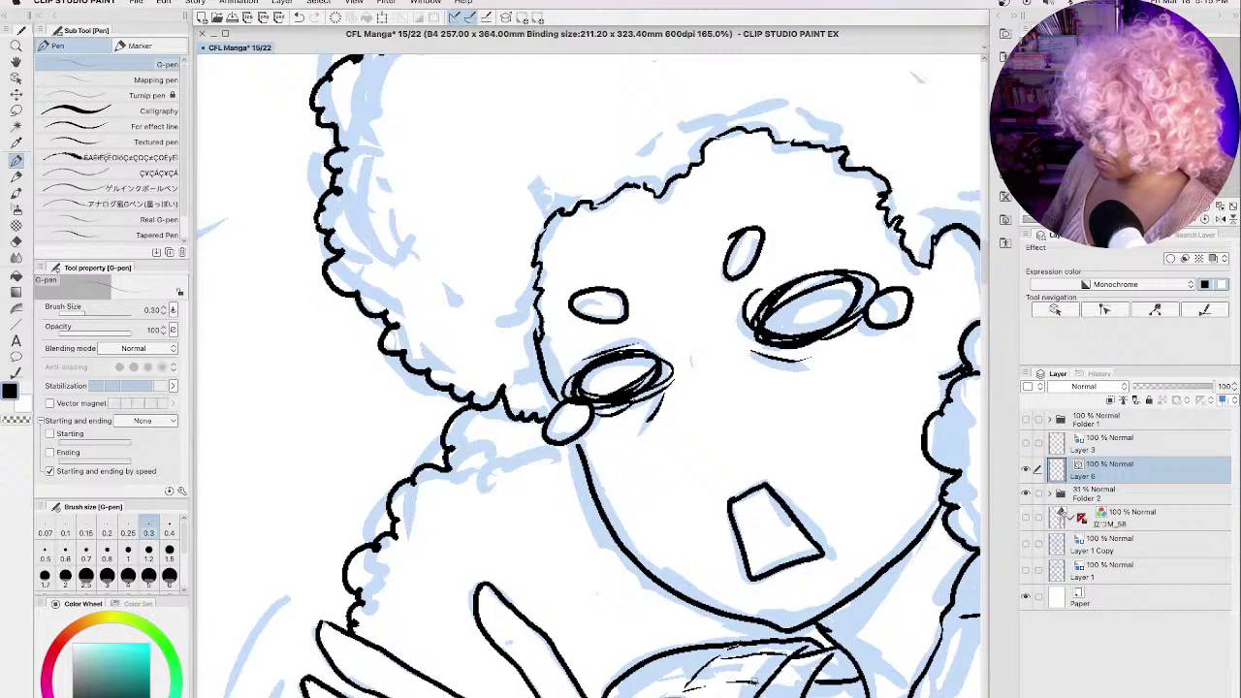
Step: Pan down to the raised hand, cuff and the figure sketch below
{"action": "key", "text": "space"}
{"action": "left_click_drag", "start_coordinate": [746, 643], "coordinate": [718, 290]}
{"action": "mouse_move", "coordinate": [574, 502]}
{"action": "left_mouse_down"}
{"action": "mouse_move", "coordinate": [853, 398]}
{"action": "mouse_move", "coordinate": [909, 399]}
{"action": "left_mouse_up"}
{"action": "mouse_move", "coordinate": [698, 570]}
{"action": "left_mouse_down"}
{"action": "mouse_move", "coordinate": [740, 371]}
{"action": "mouse_move", "coordinate": [741, 437]}
{"action": "mouse_move", "coordinate": [695, 565]}
{"action": "left_mouse_up"}
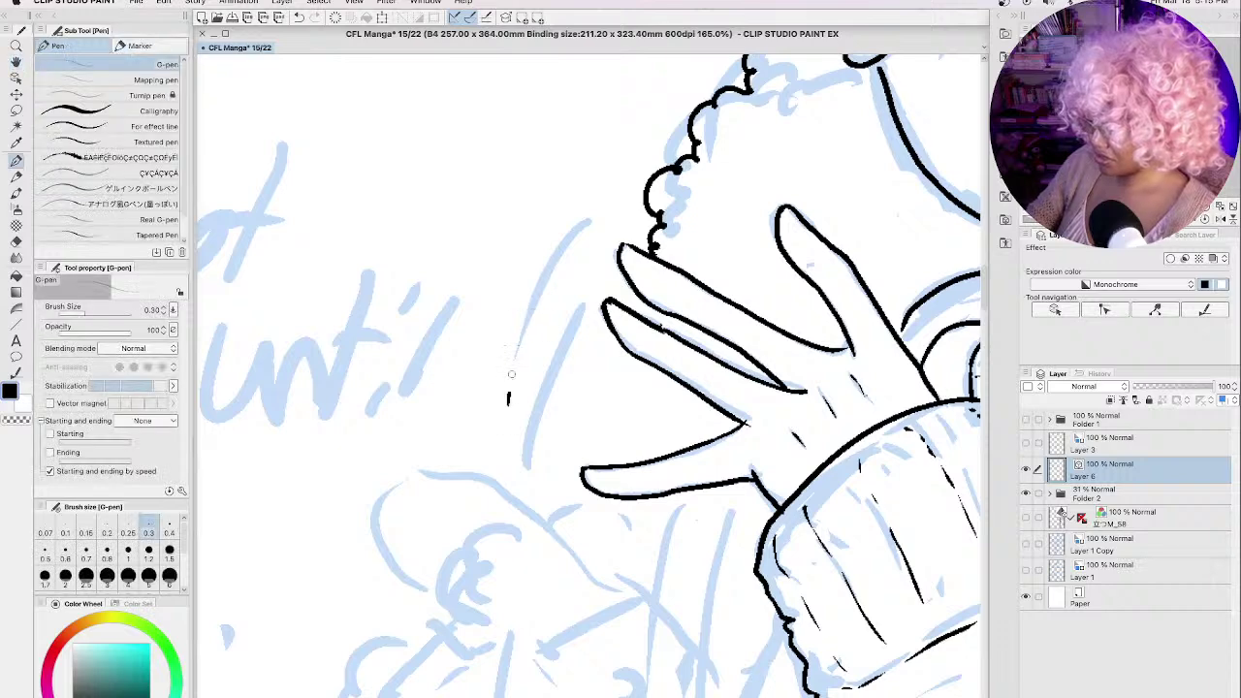
Step: Ink a curve left of the raised hand and undo a stray stroke in the upper left
{"action": "left_click_drag", "start_coordinate": [508, 402], "coordinate": [591, 221]}
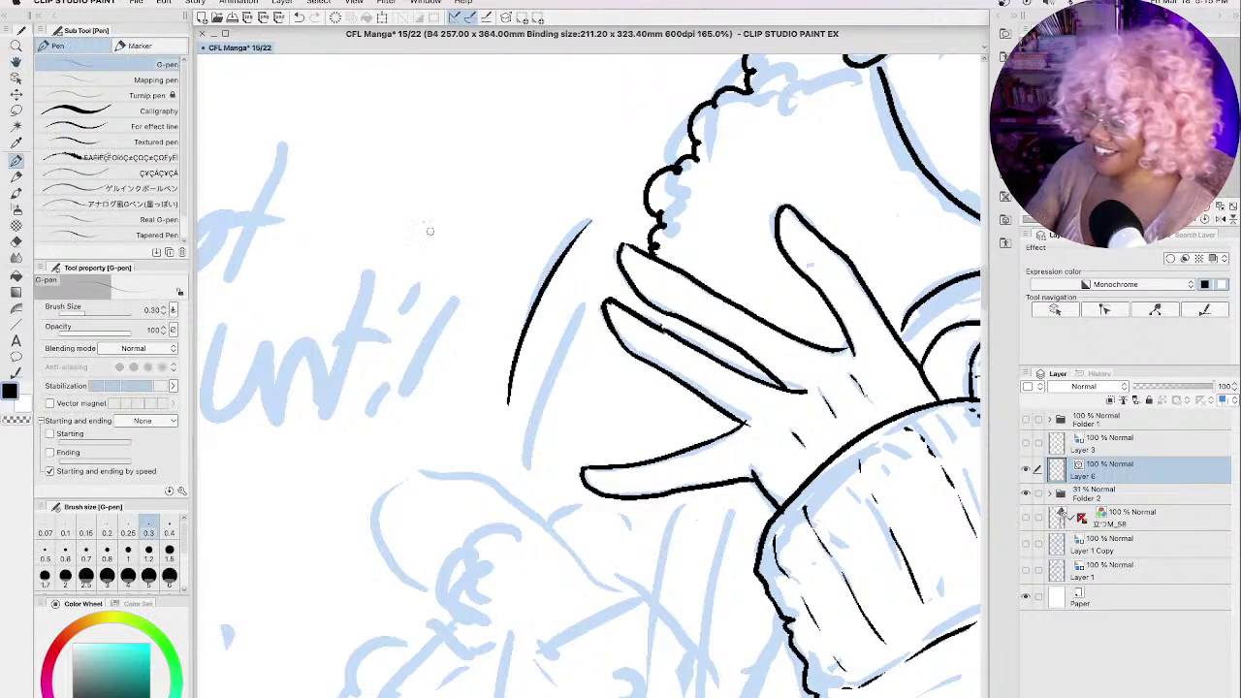
{"action": "mouse_move", "coordinate": [418, 90]}
{"action": "left_mouse_down"}
{"action": "mouse_move", "coordinate": [345, 205]}
{"action": "mouse_move", "coordinate": [347, 233]}
{"action": "left_mouse_up"}
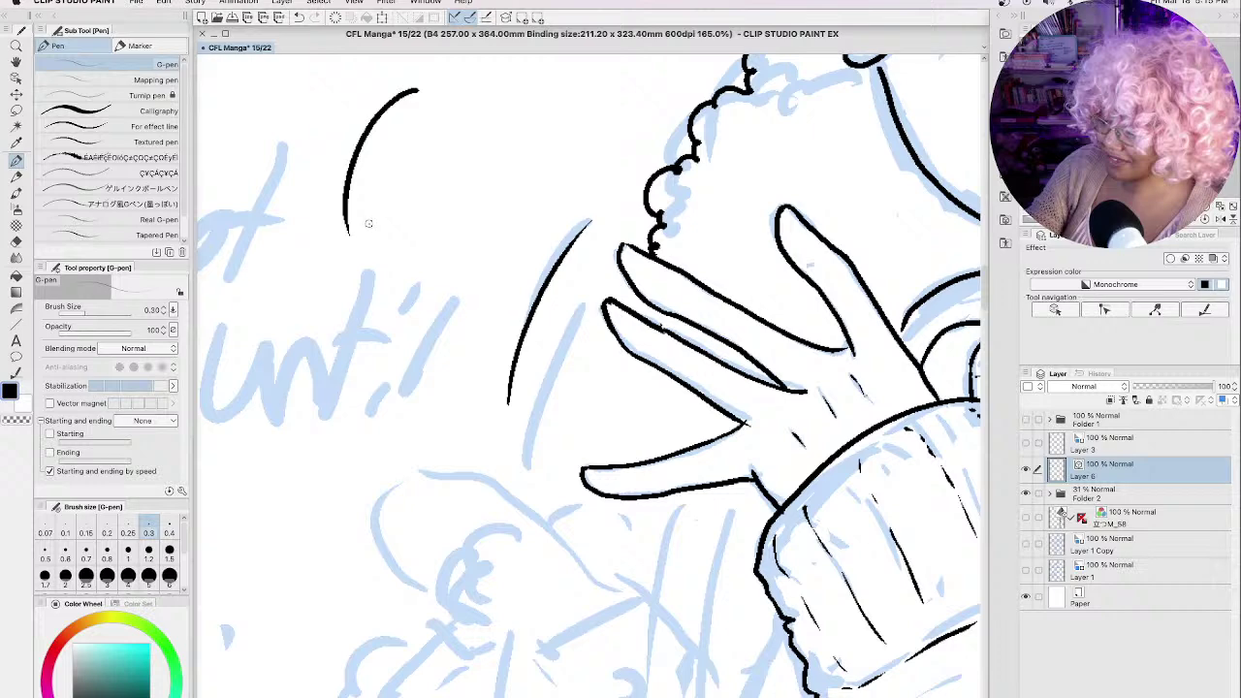
{"action": "key", "text": "super+z"}
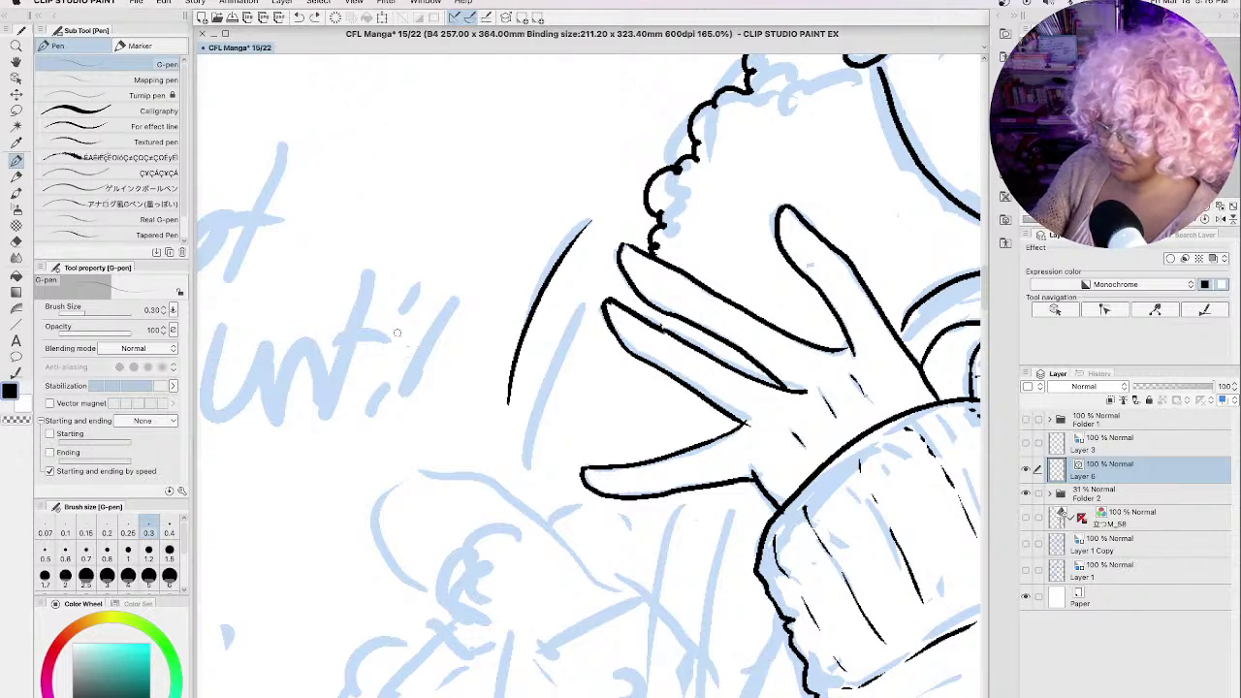
Step: Doodle a small face with a fringe, features, a dot, head side and hair outline
{"action": "mouse_move", "coordinate": [380, 111]}
{"action": "left_mouse_down"}
{"action": "mouse_move", "coordinate": [358, 181]}
{"action": "mouse_move", "coordinate": [430, 183]}
{"action": "mouse_move", "coordinate": [460, 161]}
{"action": "mouse_move", "coordinate": [491, 196]}
{"action": "mouse_move", "coordinate": [450, 194]}
{"action": "mouse_move", "coordinate": [474, 175]}
{"action": "left_mouse_up"}
{"action": "left_click_drag", "start_coordinate": [372, 184], "coordinate": [419, 266]}
{"action": "mouse_move", "coordinate": [413, 215]}
{"action": "left_mouse_down"}
{"action": "mouse_move", "coordinate": [433, 221]}
{"action": "mouse_move", "coordinate": [414, 250]}
{"action": "left_mouse_up"}
{"action": "left_click", "coordinate": [392, 197]}
{"action": "left_click_drag", "start_coordinate": [362, 183], "coordinate": [347, 264]}
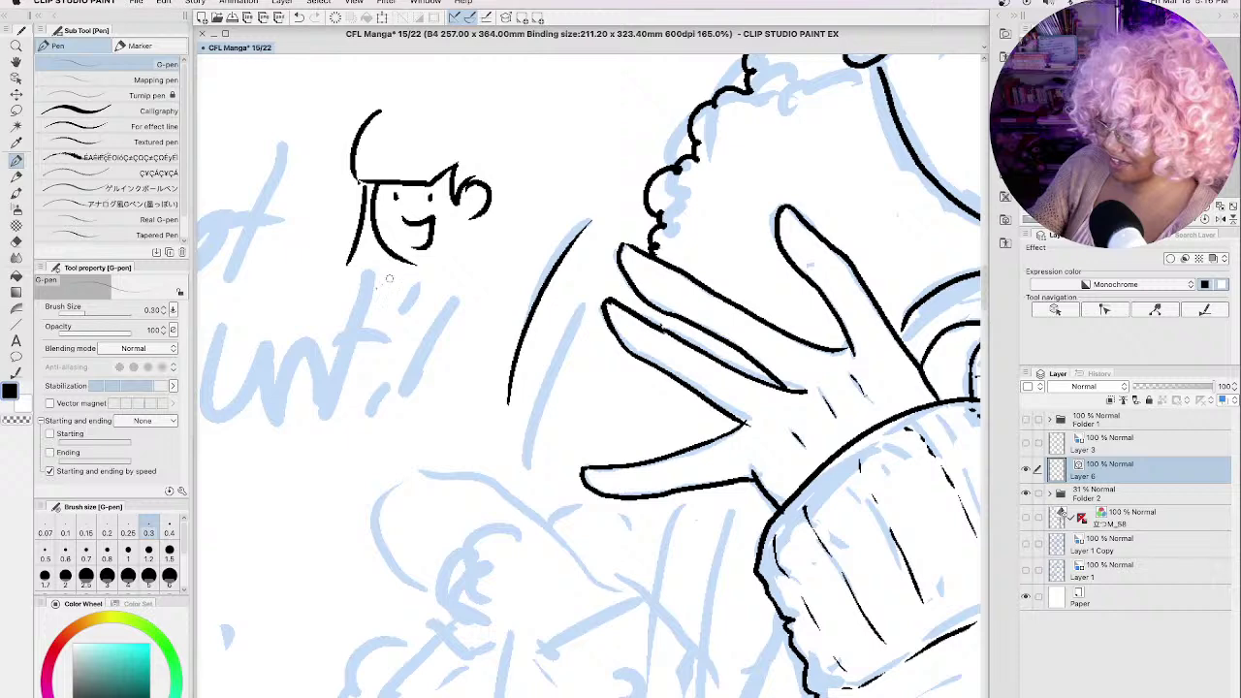
{"action": "left_click_drag", "start_coordinate": [533, 149], "coordinate": [558, 208]}
{"action": "mouse_move", "coordinate": [346, 266]}
{"action": "left_mouse_down"}
{"action": "mouse_move", "coordinate": [472, 288]}
{"action": "mouse_move", "coordinate": [558, 227]}
{"action": "left_mouse_up"}
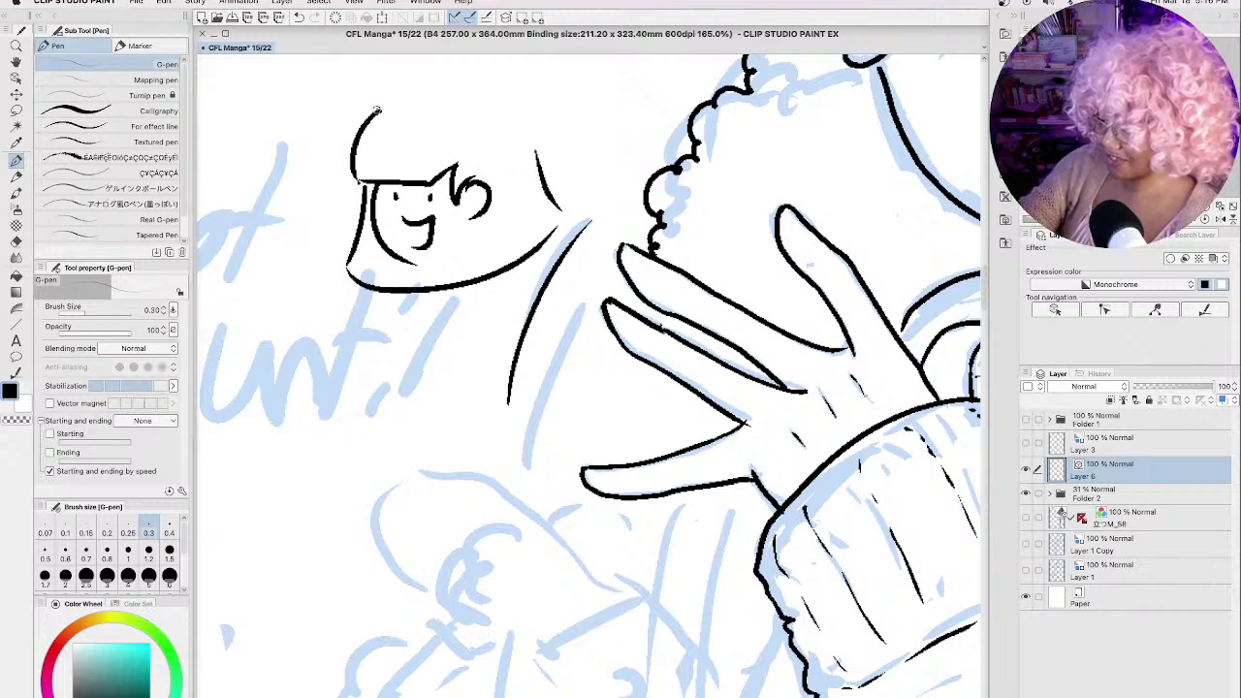
{"action": "mouse_move", "coordinate": [377, 111]}
{"action": "left_mouse_down"}
{"action": "mouse_move", "coordinate": [454, 87]}
{"action": "mouse_move", "coordinate": [543, 167]}
{"action": "left_mouse_up"}
Step: Switch from Layer 3 back to Layer 6, then undo and redraw the doodle's top-left hair
{"action": "left_click", "coordinate": [1075, 447]}
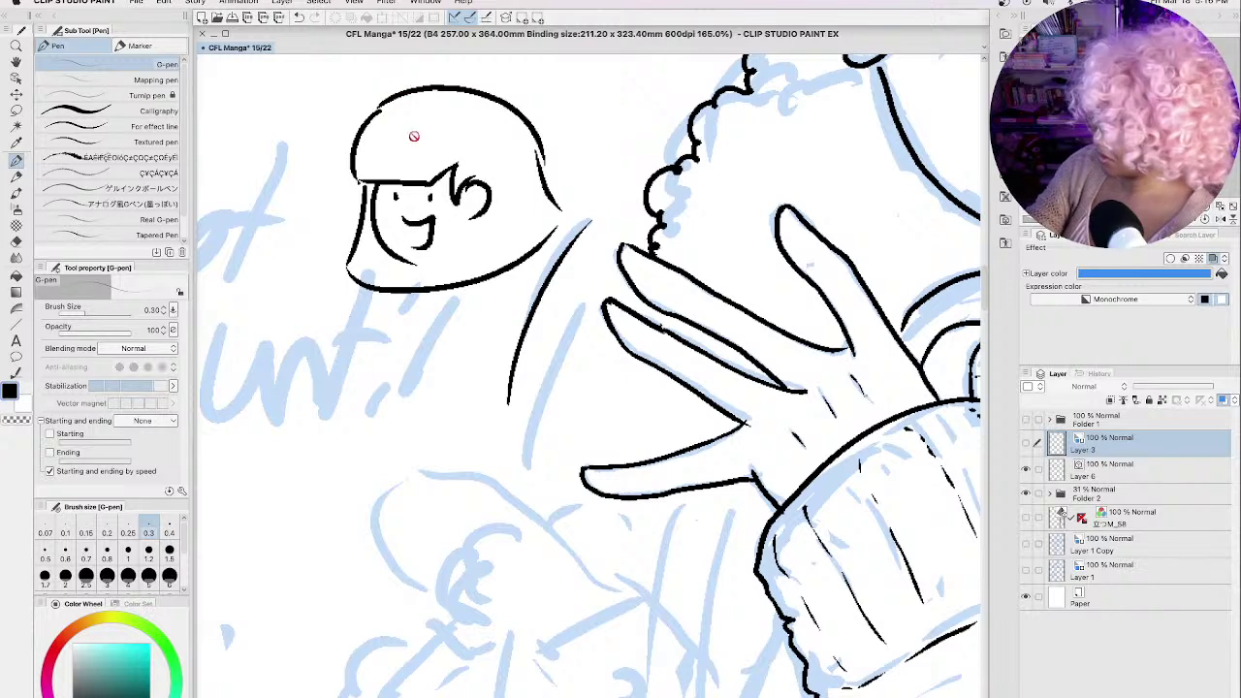
{"action": "left_click", "coordinate": [1105, 475]}
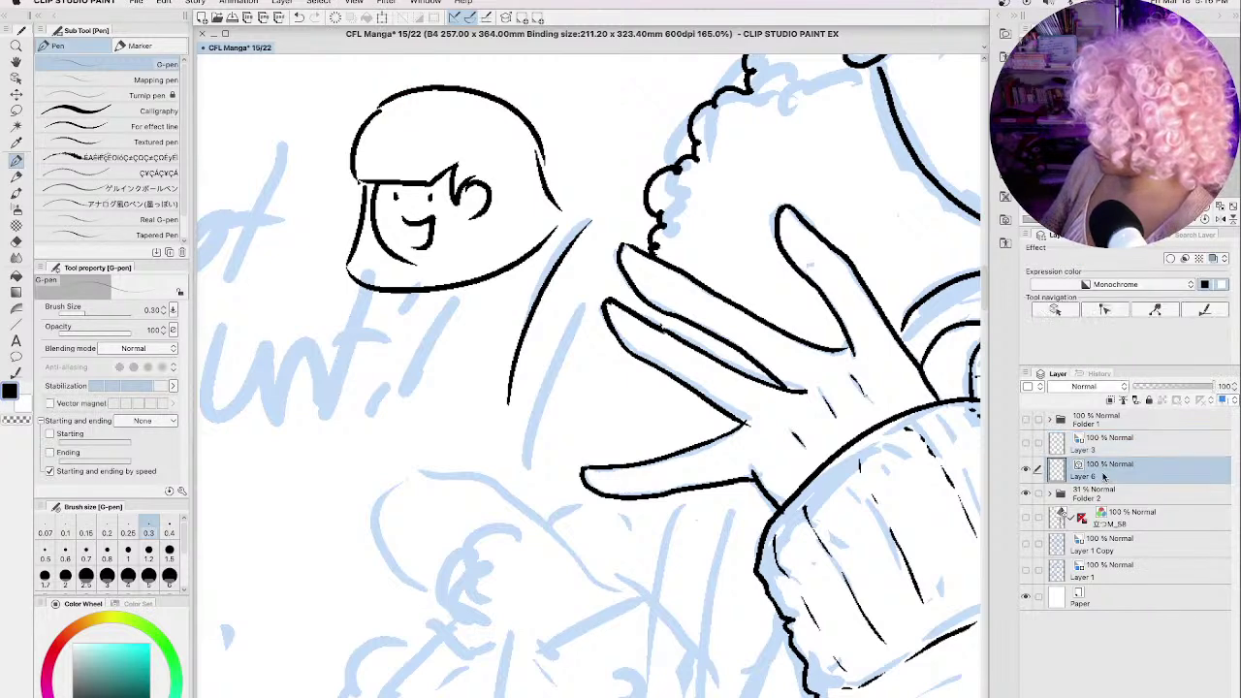
{"action": "key", "text": "ctrl+z"}
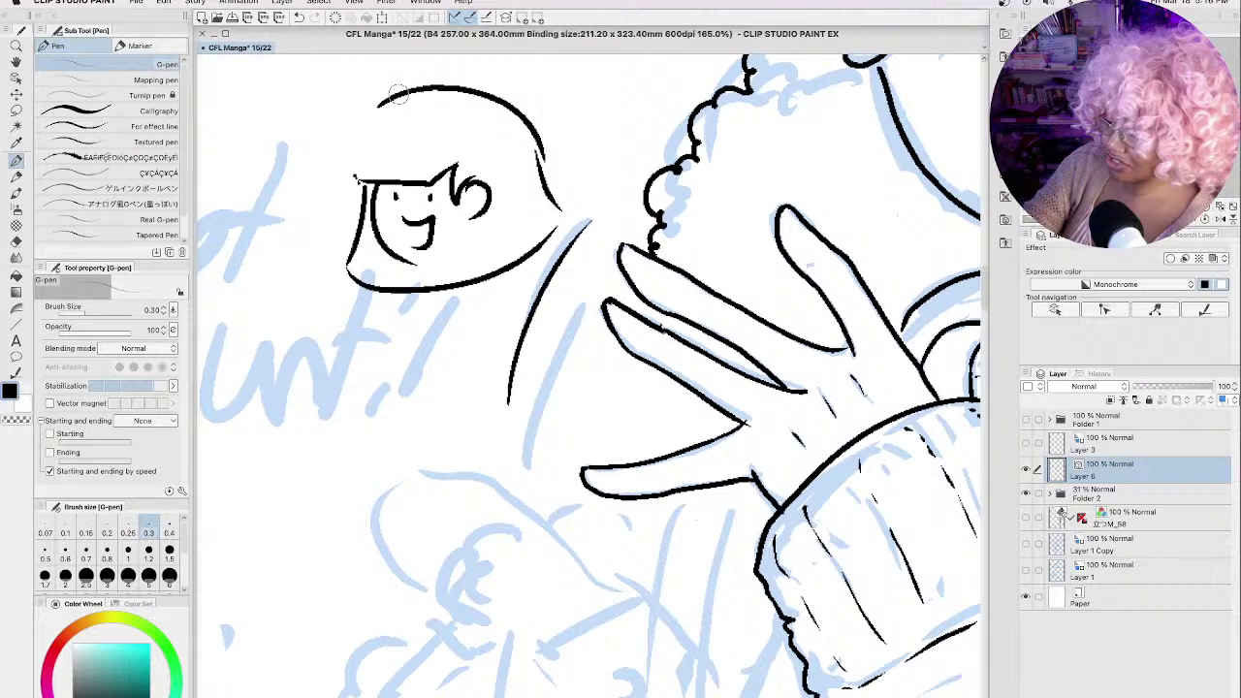
{"action": "mouse_move", "coordinate": [382, 98]}
{"action": "left_mouse_down"}
{"action": "mouse_move", "coordinate": [340, 149]}
{"action": "mouse_move", "coordinate": [352, 173]}
{"action": "mouse_move", "coordinate": [431, 175]}
{"action": "mouse_move", "coordinate": [384, 180]}
{"action": "mouse_move", "coordinate": [414, 189]}
{"action": "mouse_move", "coordinate": [461, 189]}
{"action": "left_mouse_up"}
{"action": "key", "text": "ctrl+z"}
{"action": "key", "text": "ctrl+z"}
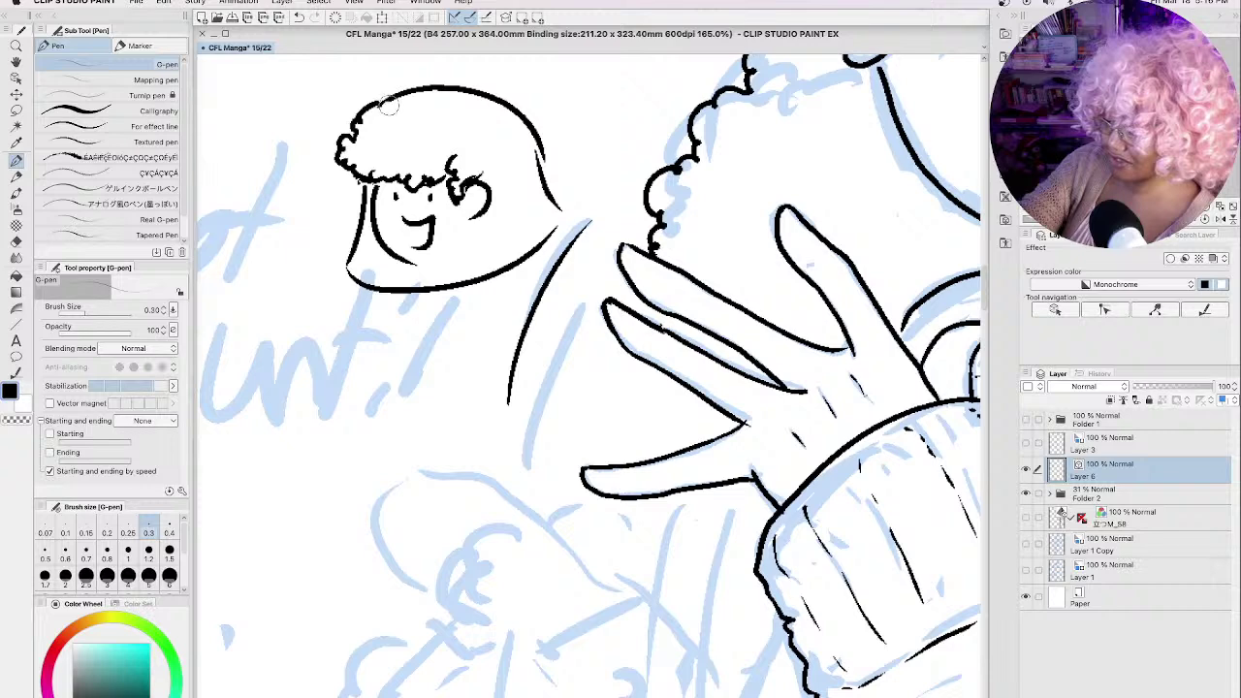
Step: Replace the doodle's smooth top with curly hair, then erase the whole doodled head
{"action": "mouse_move", "coordinate": [388, 97]}
{"action": "left_mouse_down"}
{"action": "mouse_move", "coordinate": [531, 124]}
{"action": "mouse_move", "coordinate": [483, 89]}
{"action": "left_mouse_up"}
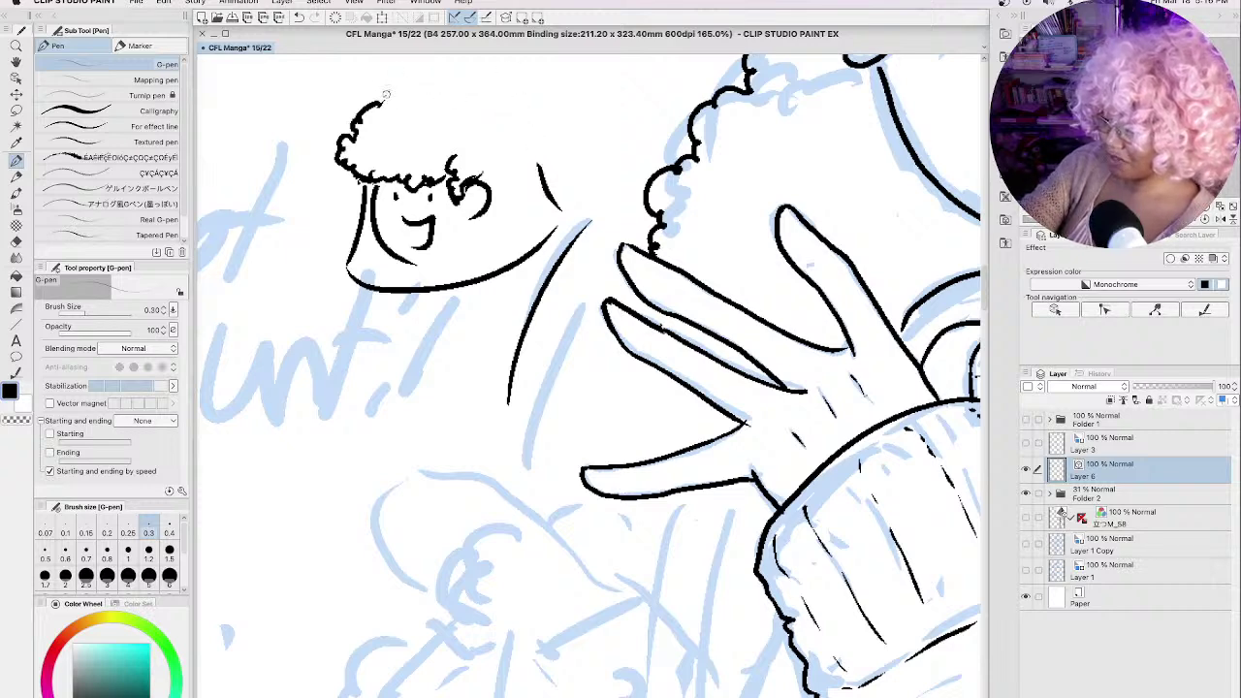
{"action": "mouse_move", "coordinate": [389, 97]}
{"action": "left_mouse_down"}
{"action": "mouse_move", "coordinate": [403, 75]}
{"action": "mouse_move", "coordinate": [492, 85]}
{"action": "mouse_move", "coordinate": [528, 116]}
{"action": "mouse_move", "coordinate": [529, 168]}
{"action": "mouse_move", "coordinate": [558, 218]}
{"action": "mouse_move", "coordinate": [550, 238]}
{"action": "left_mouse_up"}
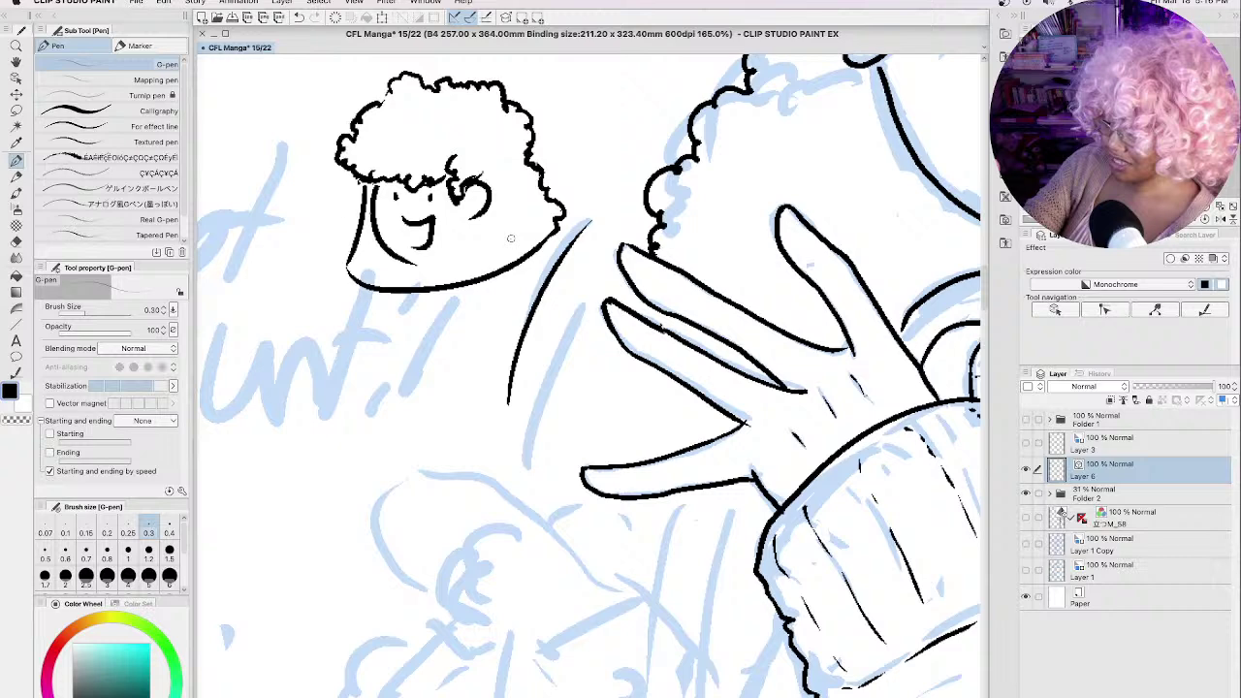
{"action": "mouse_move", "coordinate": [361, 190]}
{"action": "left_mouse_down"}
{"action": "mouse_move", "coordinate": [368, 209]}
{"action": "mouse_move", "coordinate": [334, 250]}
{"action": "mouse_move", "coordinate": [357, 206]}
{"action": "mouse_move", "coordinate": [337, 248]}
{"action": "mouse_move", "coordinate": [345, 263]}
{"action": "mouse_move", "coordinate": [369, 253]}
{"action": "mouse_move", "coordinate": [393, 289]}
{"action": "mouse_move", "coordinate": [547, 237]}
{"action": "left_mouse_up"}
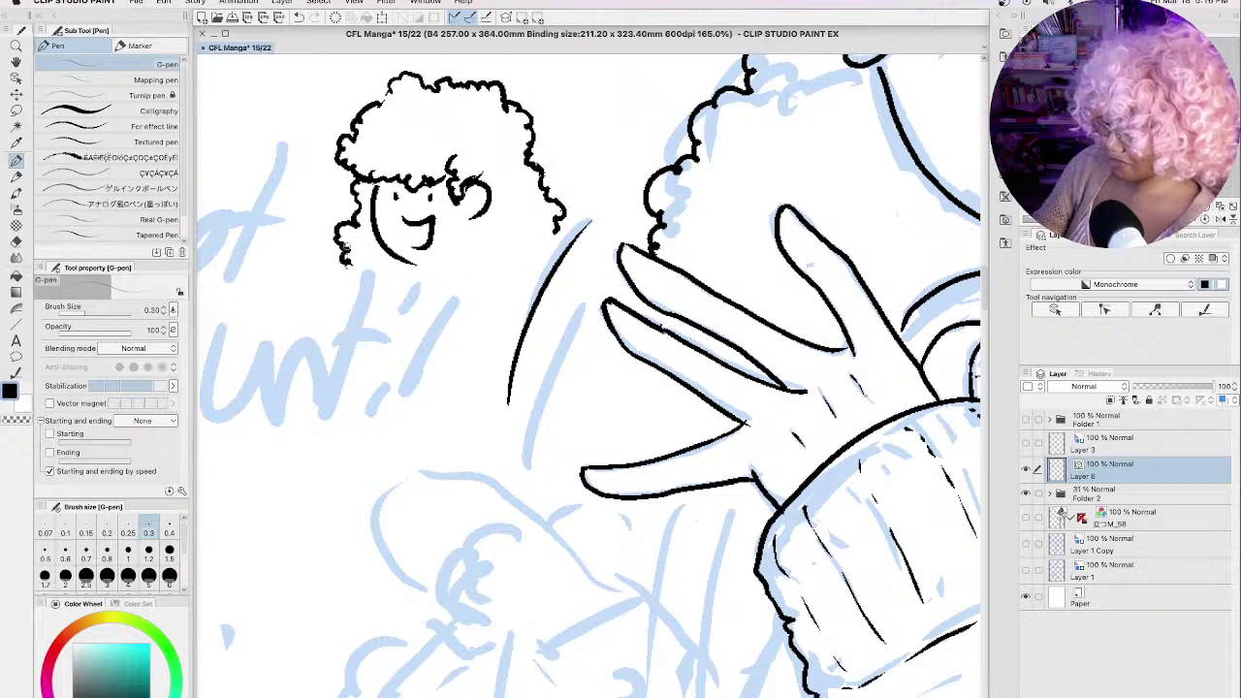
{"action": "mouse_move", "coordinate": [346, 248]}
{"action": "left_mouse_down"}
{"action": "mouse_move", "coordinate": [370, 277]}
{"action": "mouse_move", "coordinate": [409, 285]}
{"action": "mouse_move", "coordinate": [550, 231]}
{"action": "left_mouse_up"}
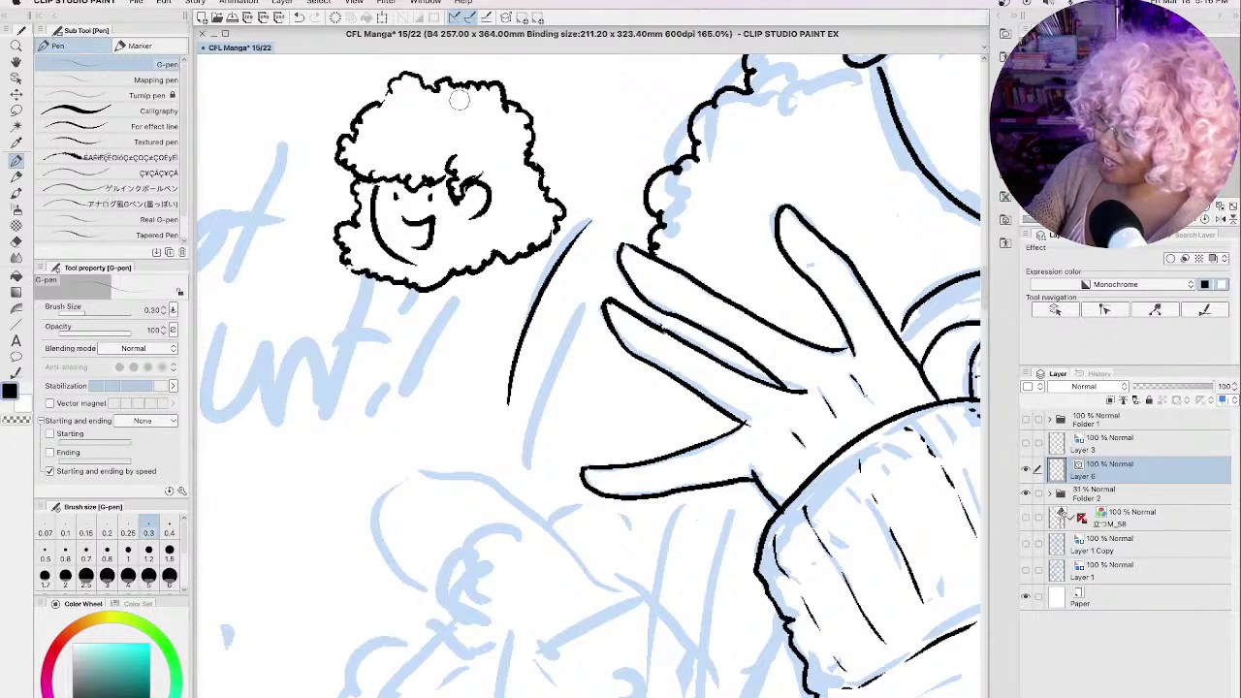
{"action": "mouse_move", "coordinate": [457, 100]}
{"action": "left_mouse_down"}
{"action": "mouse_move", "coordinate": [431, 85]}
{"action": "mouse_move", "coordinate": [330, 186]}
{"action": "mouse_move", "coordinate": [390, 122]}
{"action": "mouse_move", "coordinate": [370, 195]}
{"action": "mouse_move", "coordinate": [480, 88]}
{"action": "mouse_move", "coordinate": [377, 278]}
{"action": "mouse_move", "coordinate": [469, 129]}
{"action": "mouse_move", "coordinate": [516, 103]}
{"action": "mouse_move", "coordinate": [453, 244]}
{"action": "mouse_move", "coordinate": [467, 260]}
{"action": "mouse_move", "coordinate": [562, 165]}
{"action": "mouse_move", "coordinate": [502, 265]}
{"action": "mouse_move", "coordinate": [577, 185]}
{"action": "mouse_move", "coordinate": [517, 154]}
{"action": "left_mouse_up"}
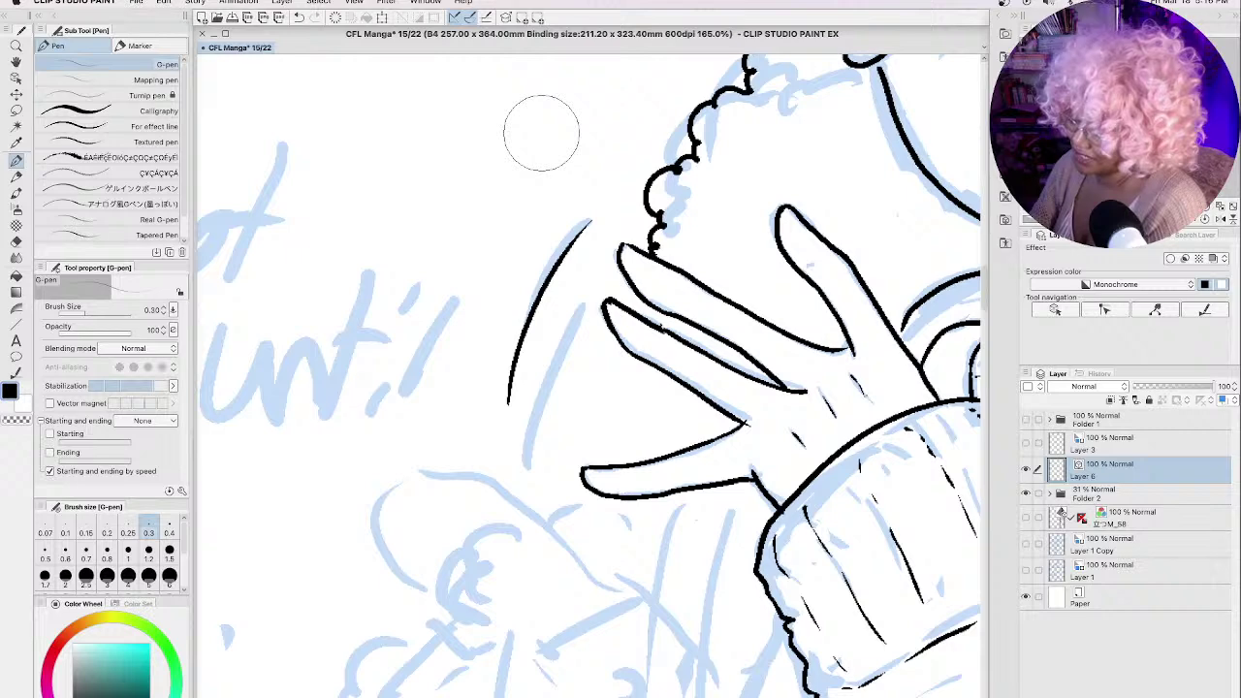
{"action": "key", "text": "space"}
Step: Ink a line beside the curve left of the hand and a long line below the cuff
{"action": "mouse_move", "coordinate": [572, 581]}
{"action": "left_mouse_down"}
{"action": "mouse_move", "coordinate": [553, 436]}
{"action": "mouse_move", "coordinate": [583, 410]}
{"action": "left_mouse_up"}
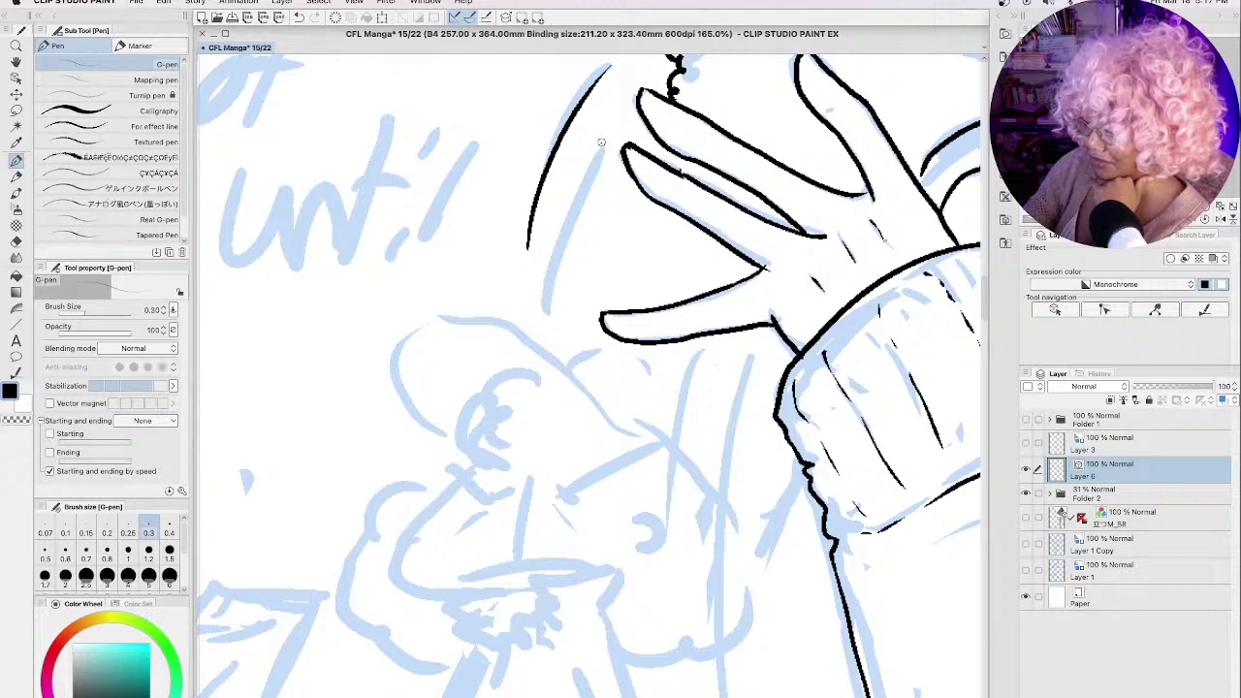
{"action": "left_click_drag", "start_coordinate": [613, 134], "coordinate": [548, 286]}
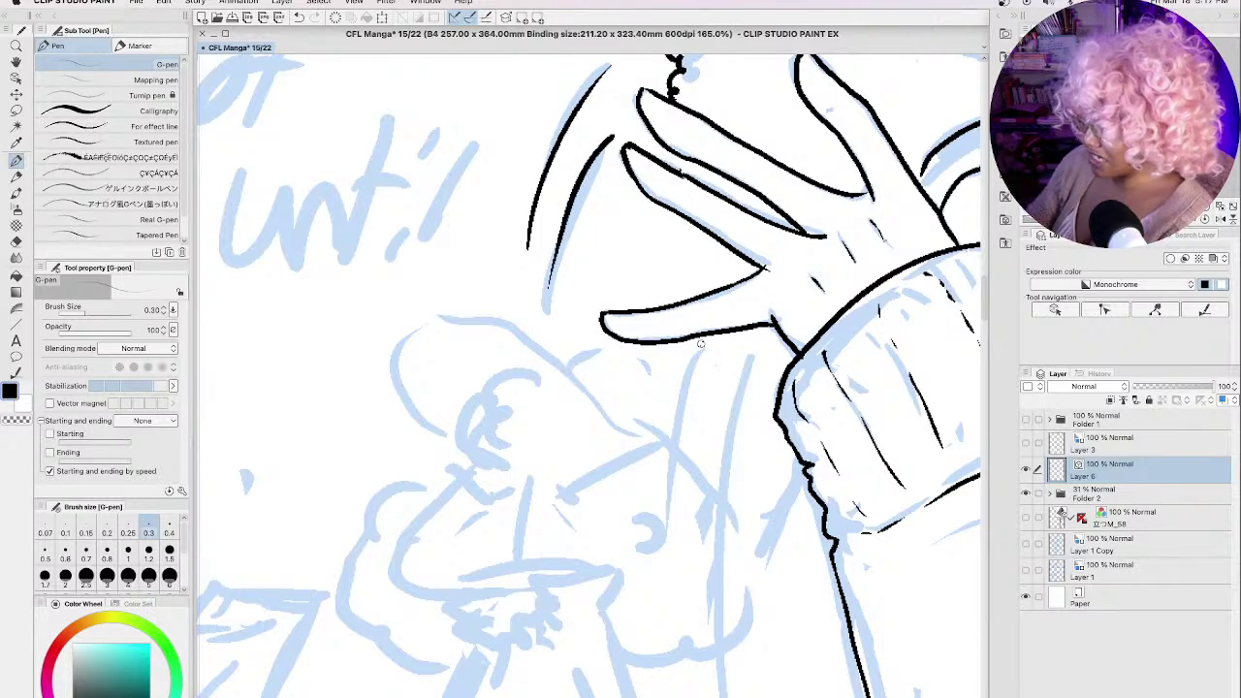
{"action": "left_click_drag", "start_coordinate": [700, 341], "coordinate": [662, 553]}
{"action": "key", "text": "space"}
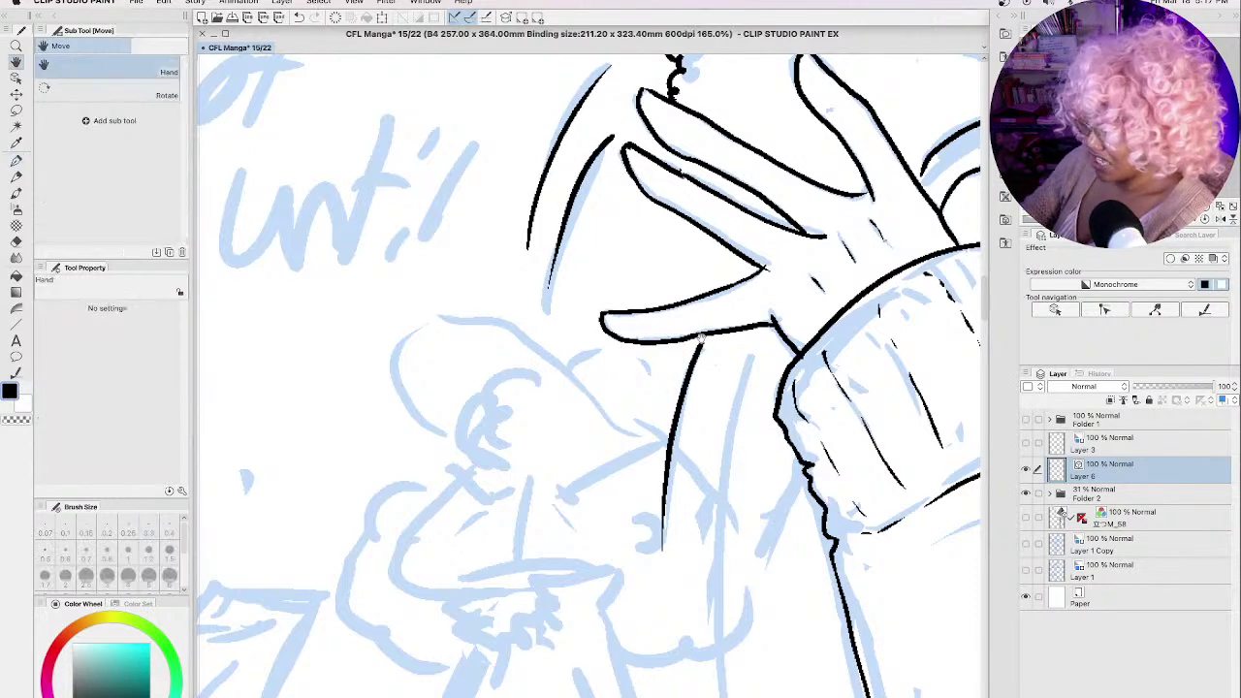
{"action": "mouse_move", "coordinate": [700, 335]}
{"action": "left_mouse_down"}
{"action": "mouse_move", "coordinate": [690, 257]}
{"action": "mouse_move", "coordinate": [701, 209]}
{"action": "mouse_move", "coordinate": [680, 369]}
{"action": "mouse_move", "coordinate": [695, 613]}
{"action": "left_mouse_up"}
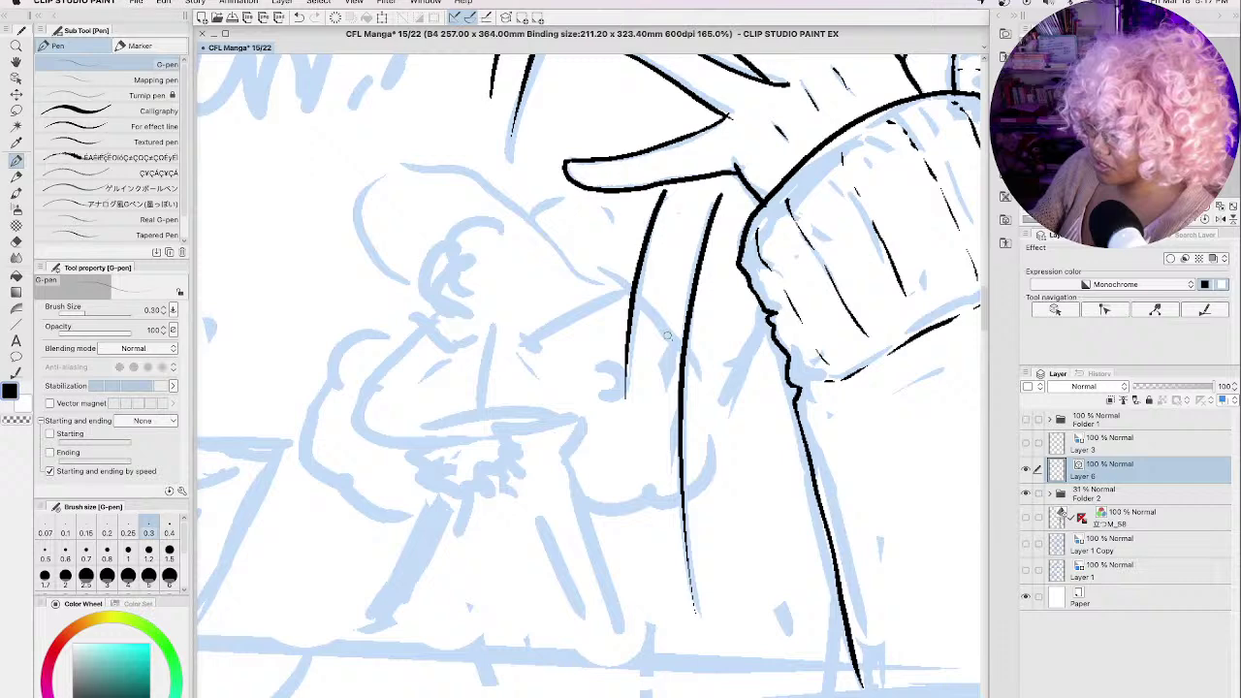
Step: Ink the lower figure's diagonal, head outline, chin, neck, arm and a zigzag below
{"action": "mouse_move", "coordinate": [688, 362]}
{"action": "left_mouse_down"}
{"action": "mouse_move", "coordinate": [488, 193]}
{"action": "mouse_move", "coordinate": [391, 165]}
{"action": "mouse_move", "coordinate": [358, 236]}
{"action": "mouse_move", "coordinate": [417, 291]}
{"action": "left_mouse_up"}
{"action": "mouse_move", "coordinate": [507, 223]}
{"action": "left_mouse_down"}
{"action": "mouse_move", "coordinate": [431, 264]}
{"action": "mouse_move", "coordinate": [451, 317]}
{"action": "mouse_move", "coordinate": [523, 339]}
{"action": "mouse_move", "coordinate": [607, 302]}
{"action": "left_mouse_up"}
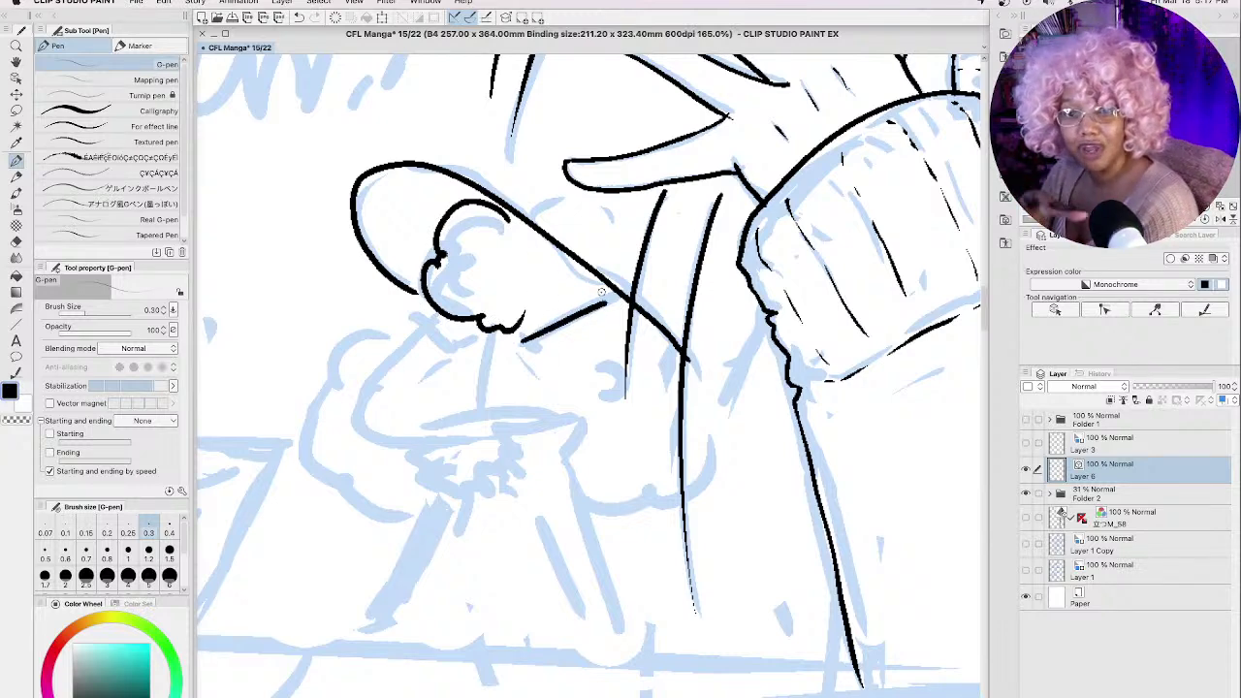
{"action": "mouse_move", "coordinate": [411, 308]}
{"action": "left_mouse_down"}
{"action": "mouse_move", "coordinate": [444, 340]}
{"action": "mouse_move", "coordinate": [475, 325]}
{"action": "left_mouse_up"}
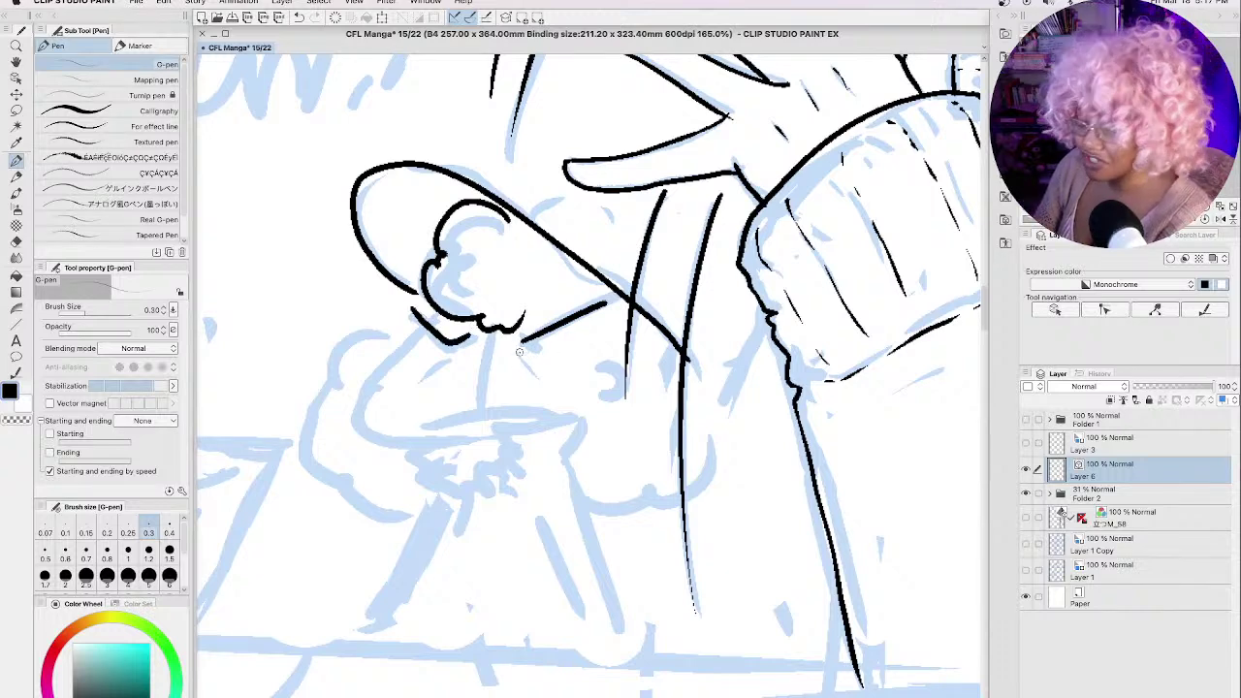
{"action": "left_click_drag", "start_coordinate": [492, 328], "coordinate": [478, 405]}
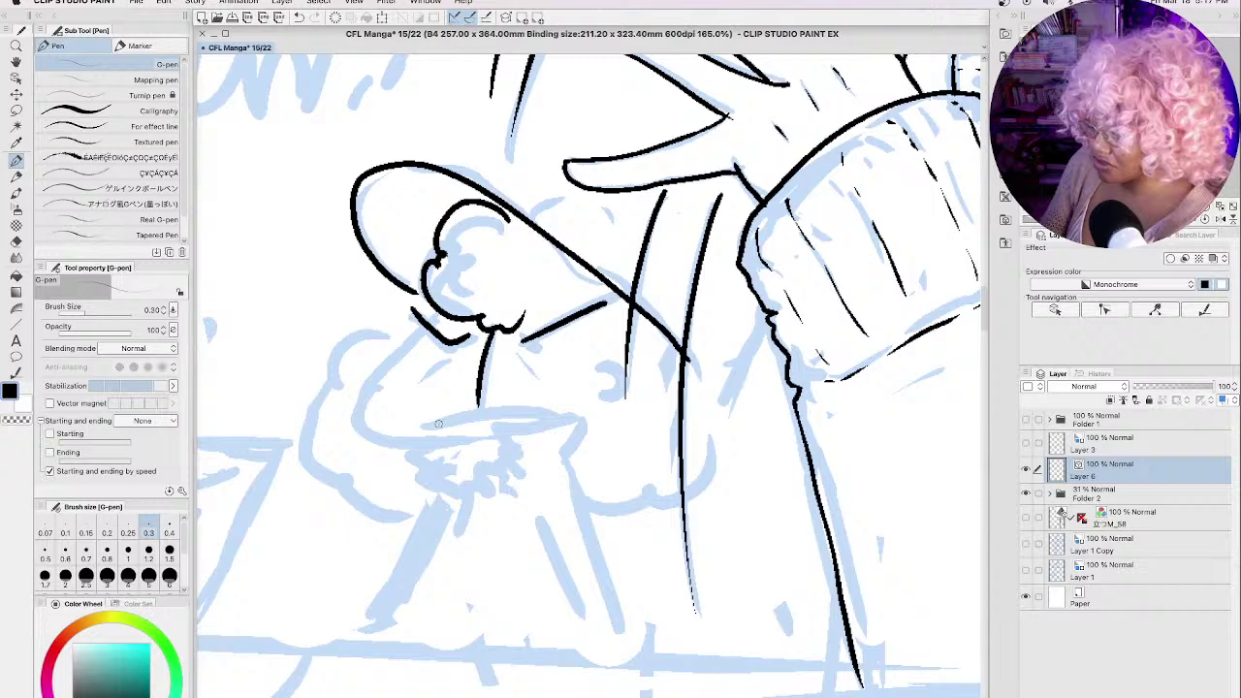
{"action": "left_click_drag", "start_coordinate": [438, 424], "coordinate": [546, 412]}
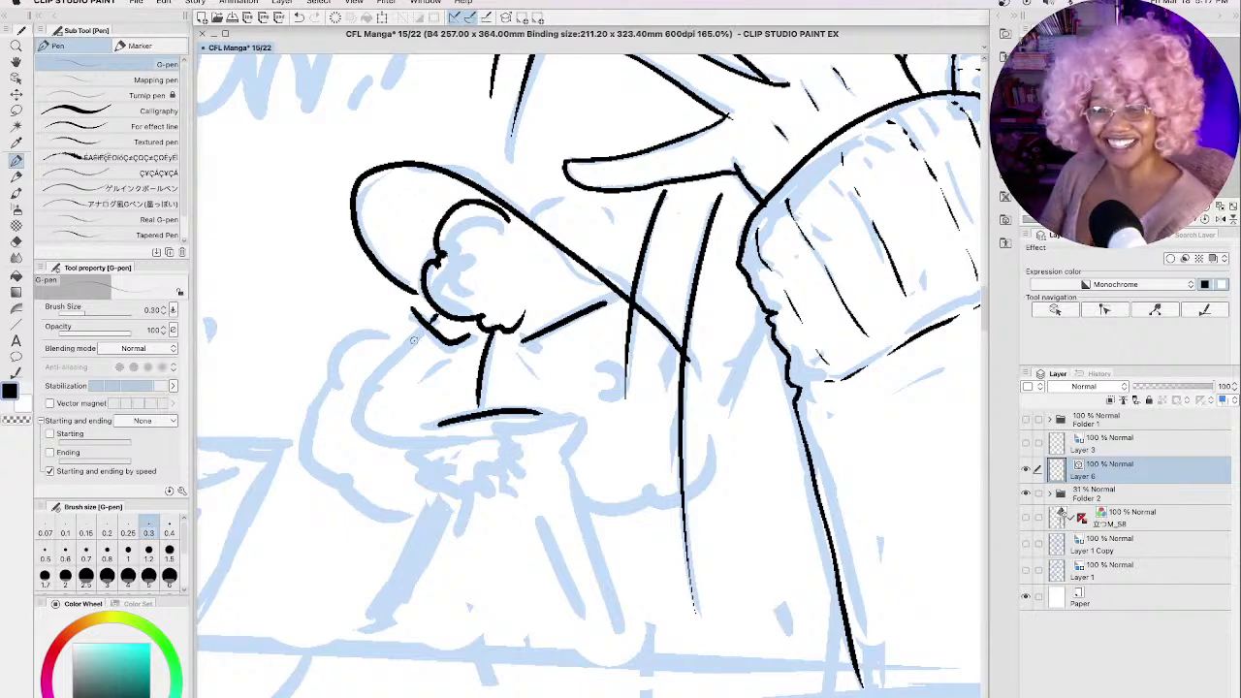
{"action": "mouse_move", "coordinate": [427, 323]}
{"action": "left_mouse_down"}
{"action": "mouse_move", "coordinate": [355, 414]}
{"action": "mouse_move", "coordinate": [372, 430]}
{"action": "mouse_move", "coordinate": [475, 441]}
{"action": "left_mouse_up"}
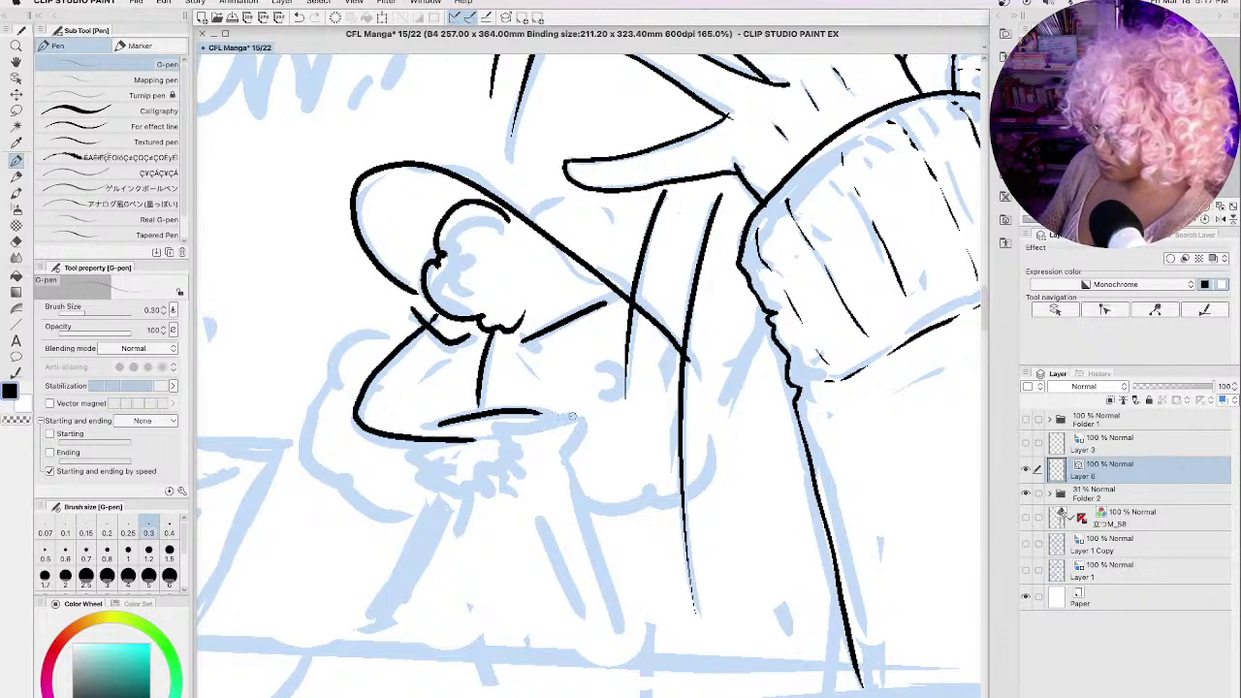
{"action": "mouse_move", "coordinate": [572, 417]}
{"action": "left_mouse_down"}
{"action": "mouse_move", "coordinate": [482, 430]}
{"action": "mouse_move", "coordinate": [503, 487]}
{"action": "left_mouse_up"}
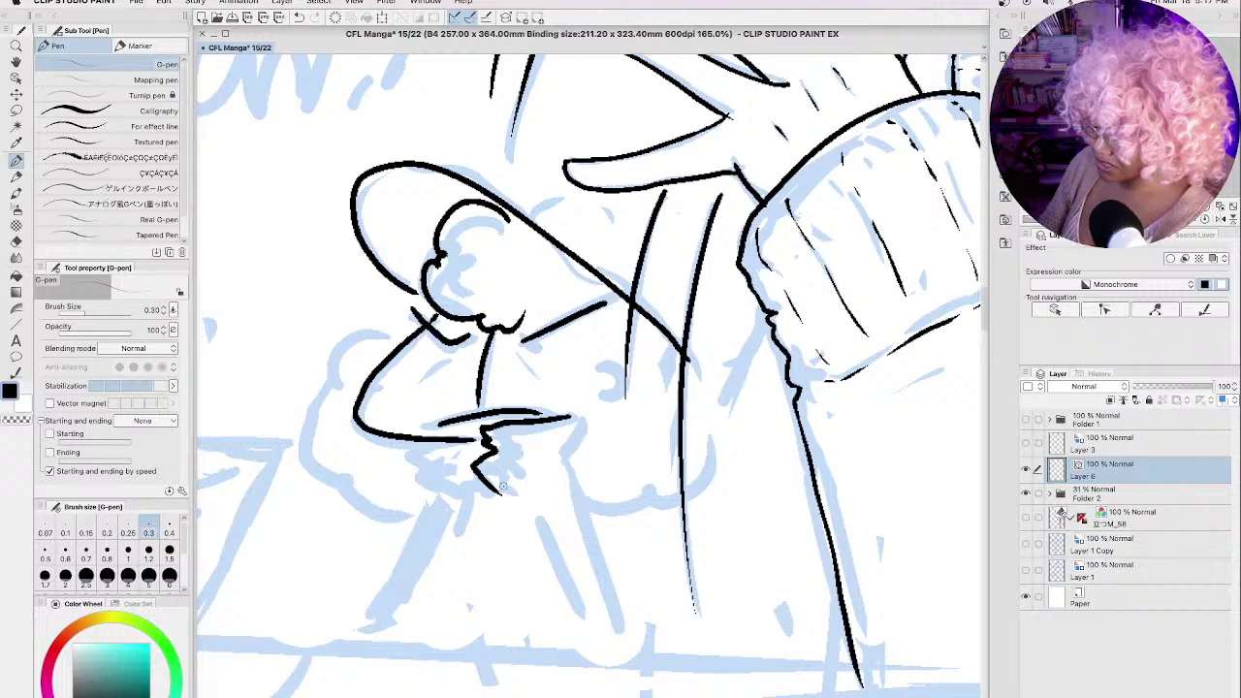
Step: Ink the arm lines under the hand and the curly puff outlines beside it
{"action": "mouse_move", "coordinate": [442, 438]}
{"action": "left_mouse_down"}
{"action": "mouse_move", "coordinate": [410, 461]}
{"action": "mouse_move", "coordinate": [446, 489]}
{"action": "mouse_move", "coordinate": [366, 621]}
{"action": "left_mouse_up"}
{"action": "mouse_move", "coordinate": [566, 418]}
{"action": "left_mouse_down"}
{"action": "mouse_move", "coordinate": [588, 432]}
{"action": "mouse_move", "coordinate": [578, 504]}
{"action": "mouse_move", "coordinate": [623, 625]}
{"action": "left_mouse_up"}
{"action": "left_click_drag", "start_coordinate": [521, 511], "coordinate": [580, 630]}
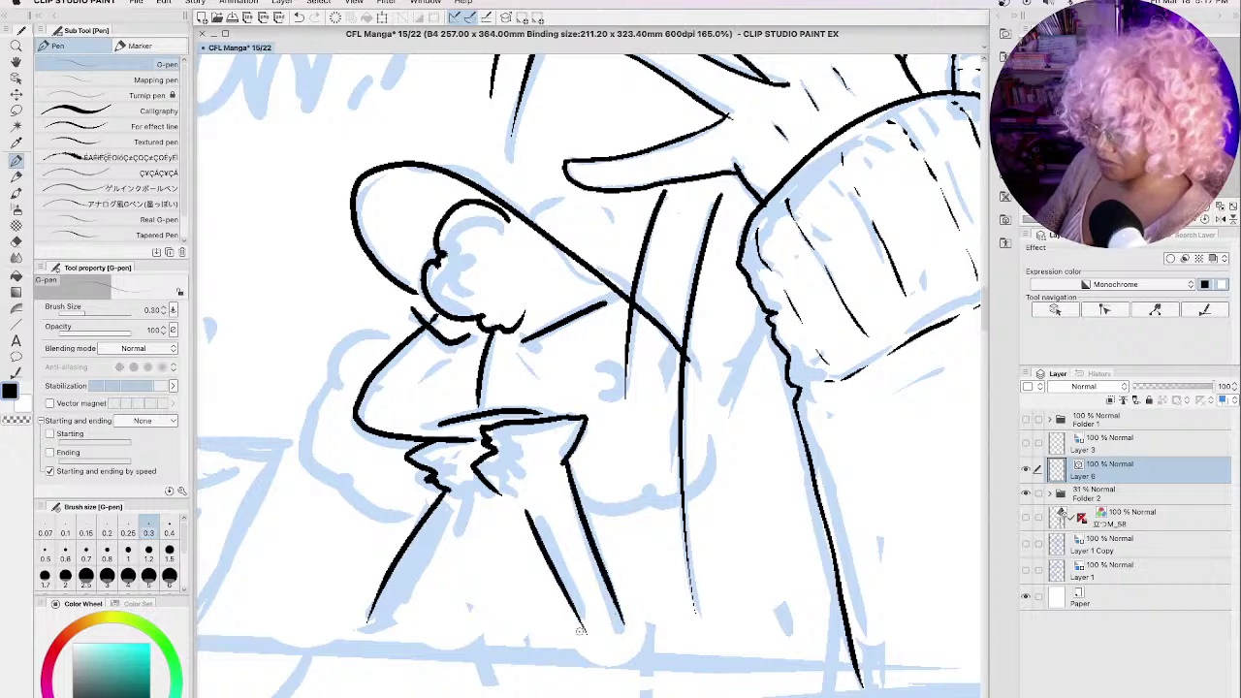
{"action": "mouse_move", "coordinate": [595, 366]}
{"action": "left_mouse_down"}
{"action": "mouse_move", "coordinate": [616, 372]}
{"action": "mouse_move", "coordinate": [586, 398]}
{"action": "left_mouse_up"}
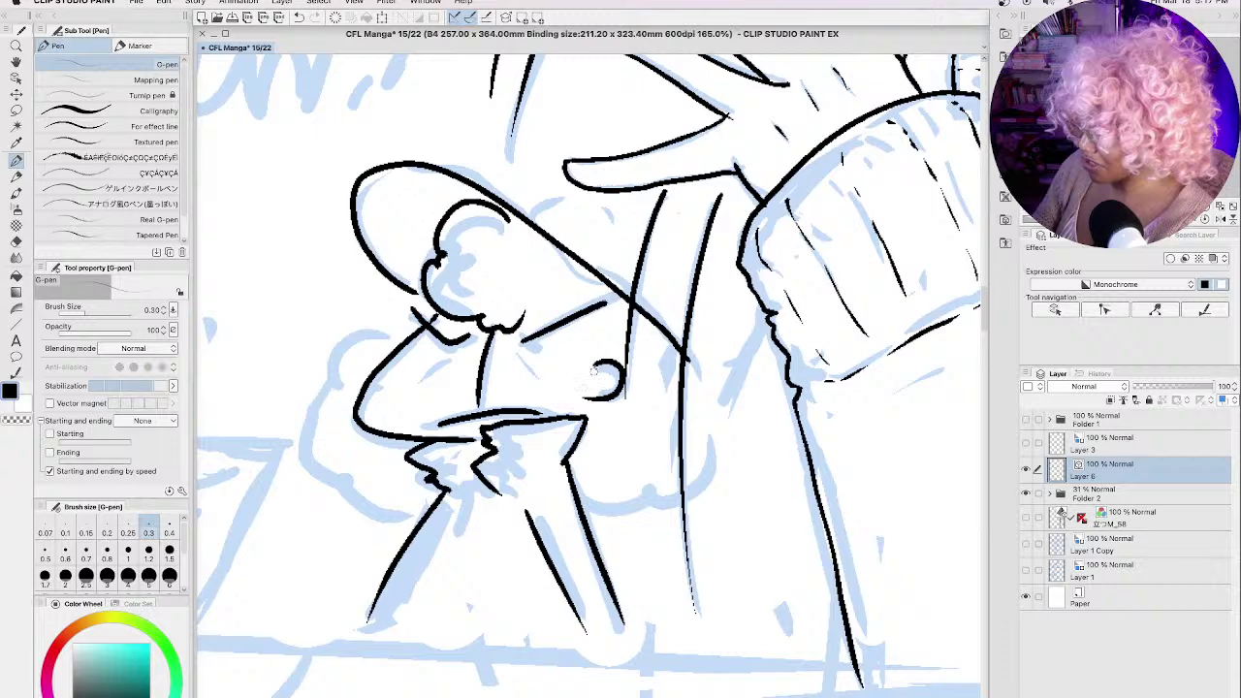
{"action": "left_click_drag", "start_coordinate": [576, 324], "coordinate": [601, 366]}
{"action": "left_click_drag", "start_coordinate": [517, 355], "coordinate": [560, 385]}
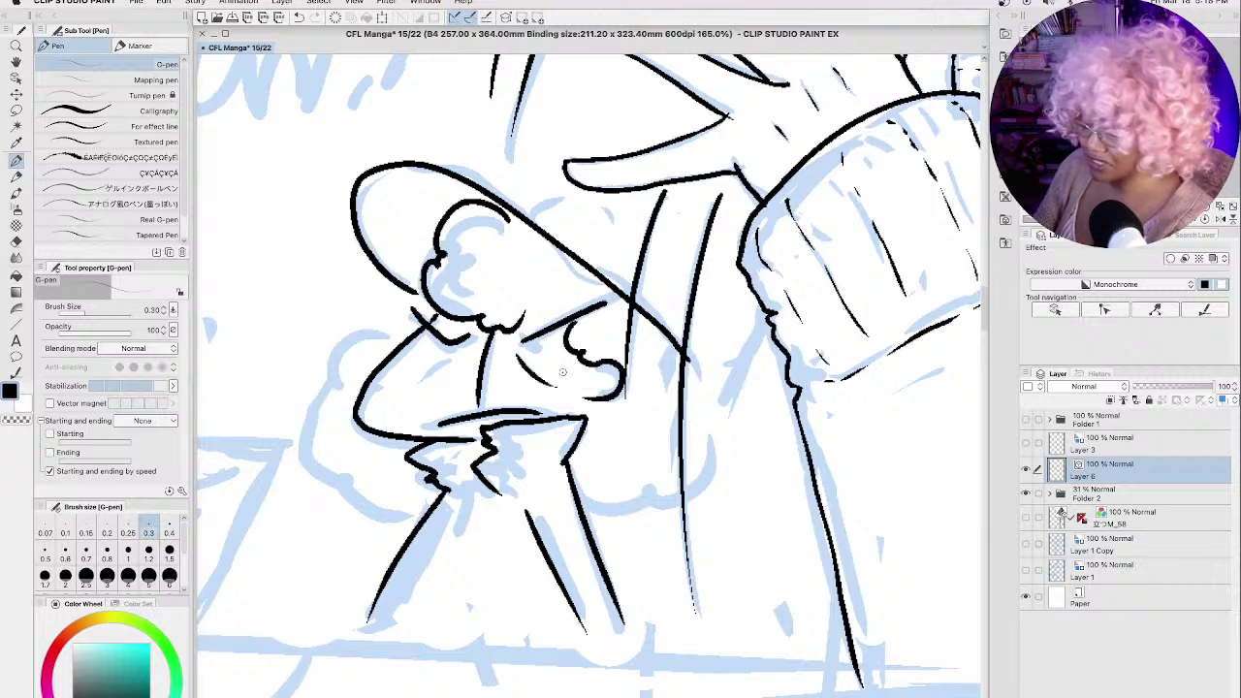
{"action": "left_click_drag", "start_coordinate": [459, 355], "coordinate": [415, 383]}
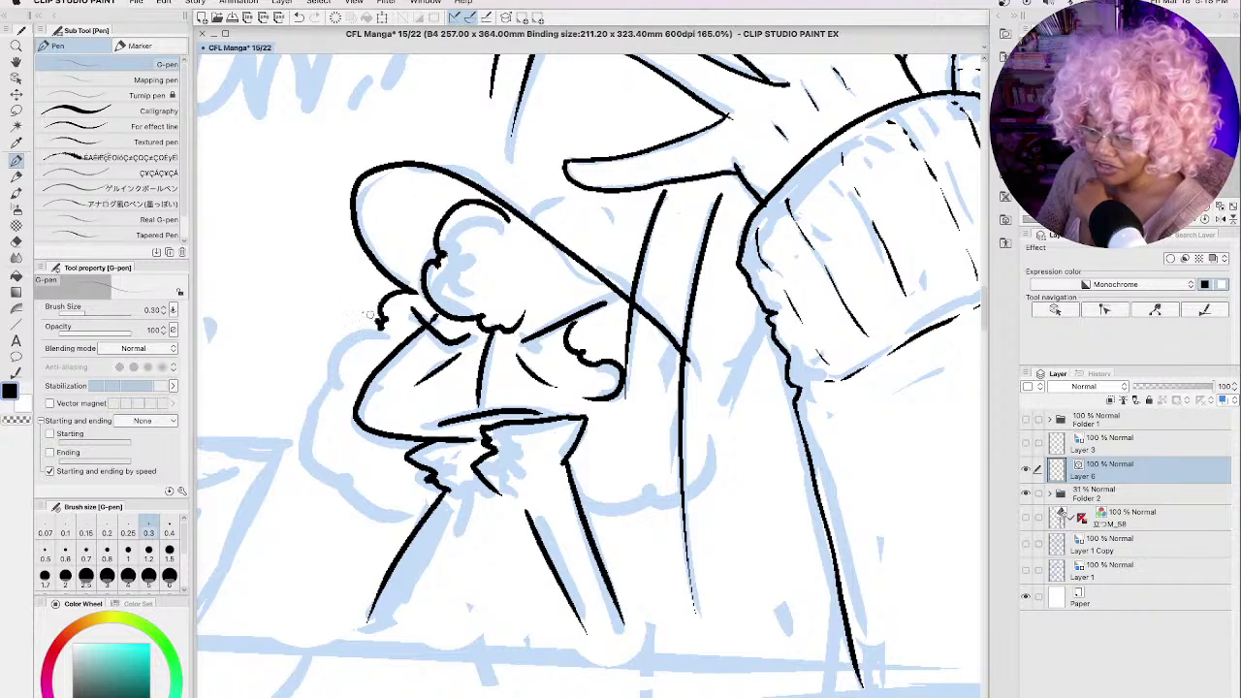
Step: Ink the left puff outline and the puff's bottom edge, undoing one misdrawn curve
{"action": "mouse_move", "coordinate": [417, 287]}
{"action": "left_mouse_down"}
{"action": "mouse_move", "coordinate": [315, 386]}
{"action": "mouse_move", "coordinate": [308, 413]}
{"action": "mouse_move", "coordinate": [335, 495]}
{"action": "mouse_move", "coordinate": [405, 527]}
{"action": "left_mouse_up"}
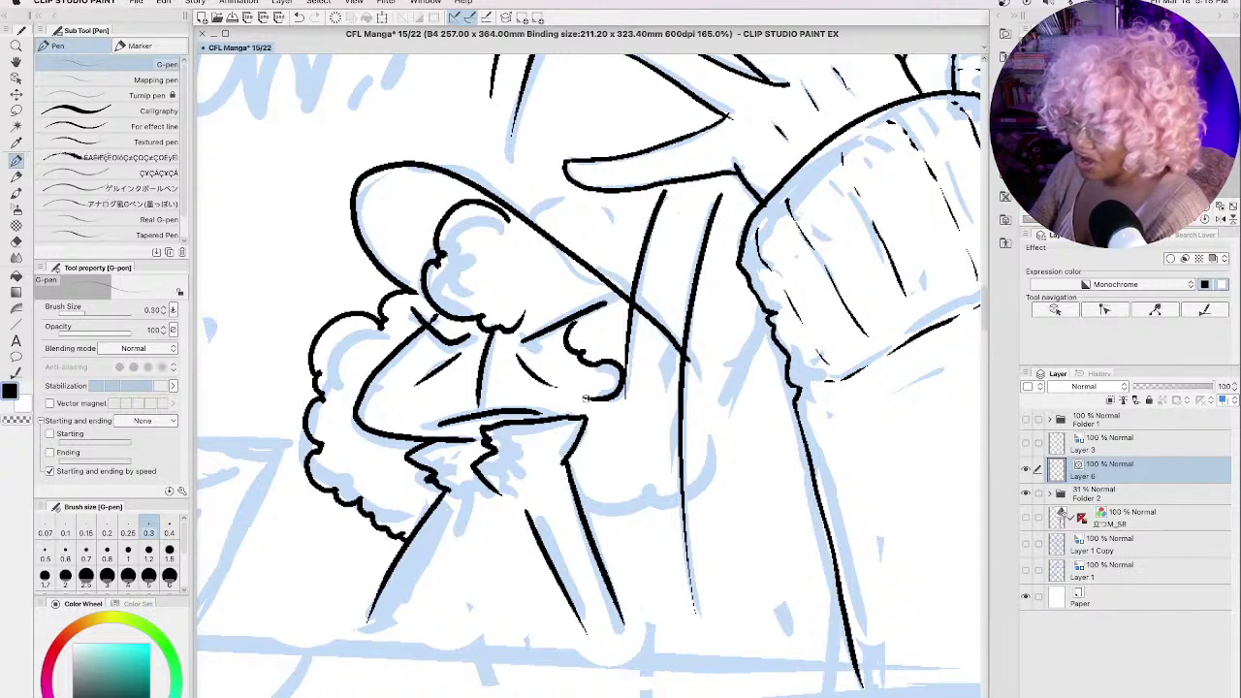
{"action": "mouse_move", "coordinate": [584, 397]}
{"action": "left_mouse_down"}
{"action": "mouse_move", "coordinate": [589, 430]}
{"action": "mouse_move", "coordinate": [595, 416]}
{"action": "mouse_move", "coordinate": [562, 424]}
{"action": "mouse_move", "coordinate": [559, 463]}
{"action": "mouse_move", "coordinate": [577, 463]}
{"action": "left_mouse_up"}
{"action": "key", "text": "ctrl+z"}
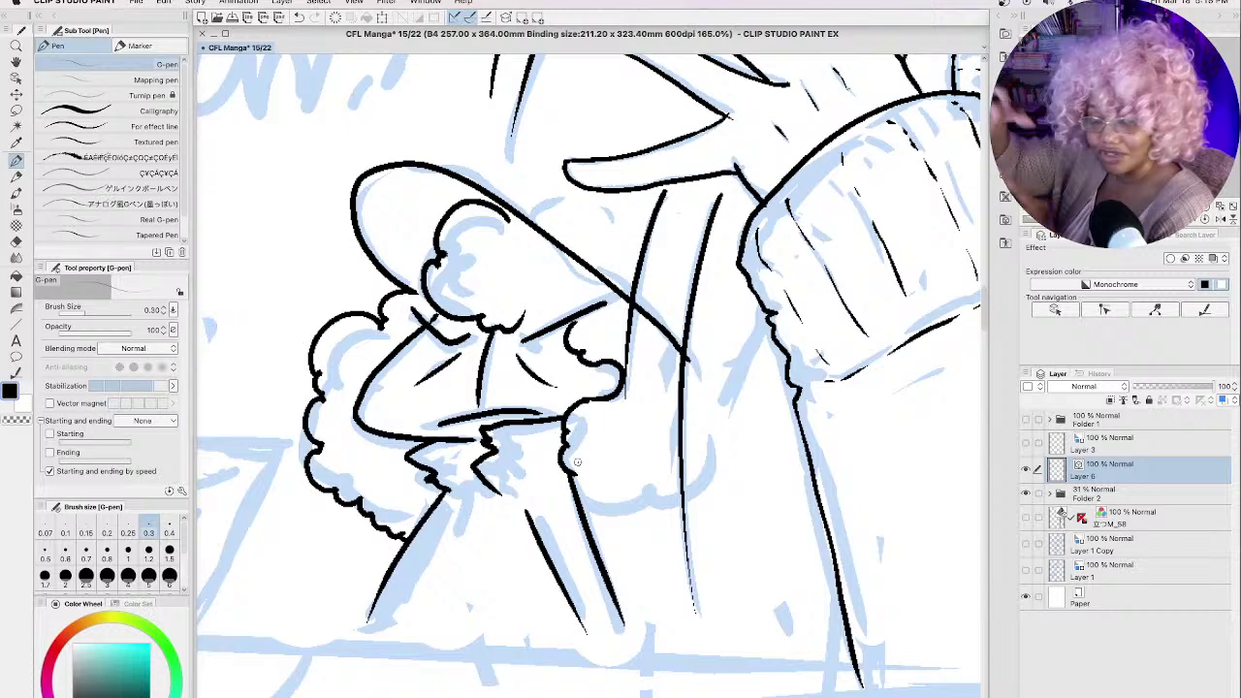
{"action": "mouse_move", "coordinate": [584, 524]}
{"action": "left_mouse_down"}
{"action": "mouse_move", "coordinate": [668, 528]}
{"action": "mouse_move", "coordinate": [730, 476]}
{"action": "mouse_move", "coordinate": [751, 436]}
{"action": "mouse_move", "coordinate": [696, 363]}
{"action": "left_mouse_up"}
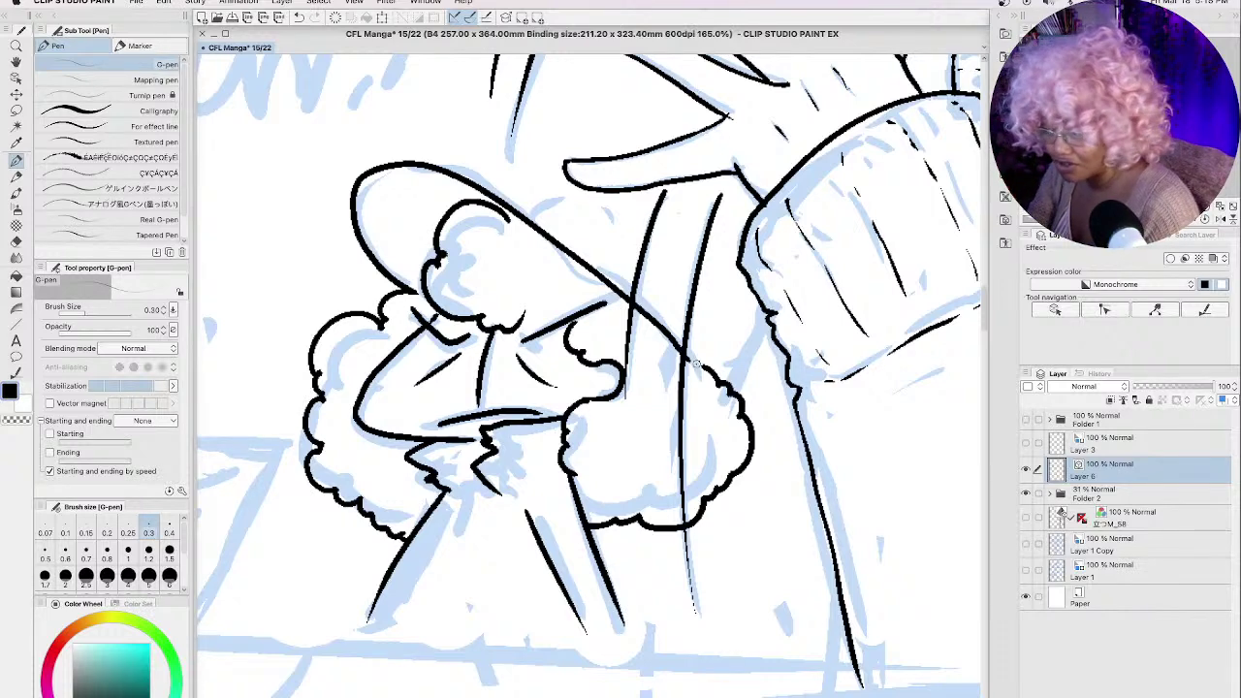
Step: Zoom out and pan across the page to review the lower-left sketch
{"action": "scroll", "coordinate": [696, 363], "scroll_direction": "down", "scroll_amount": 10}
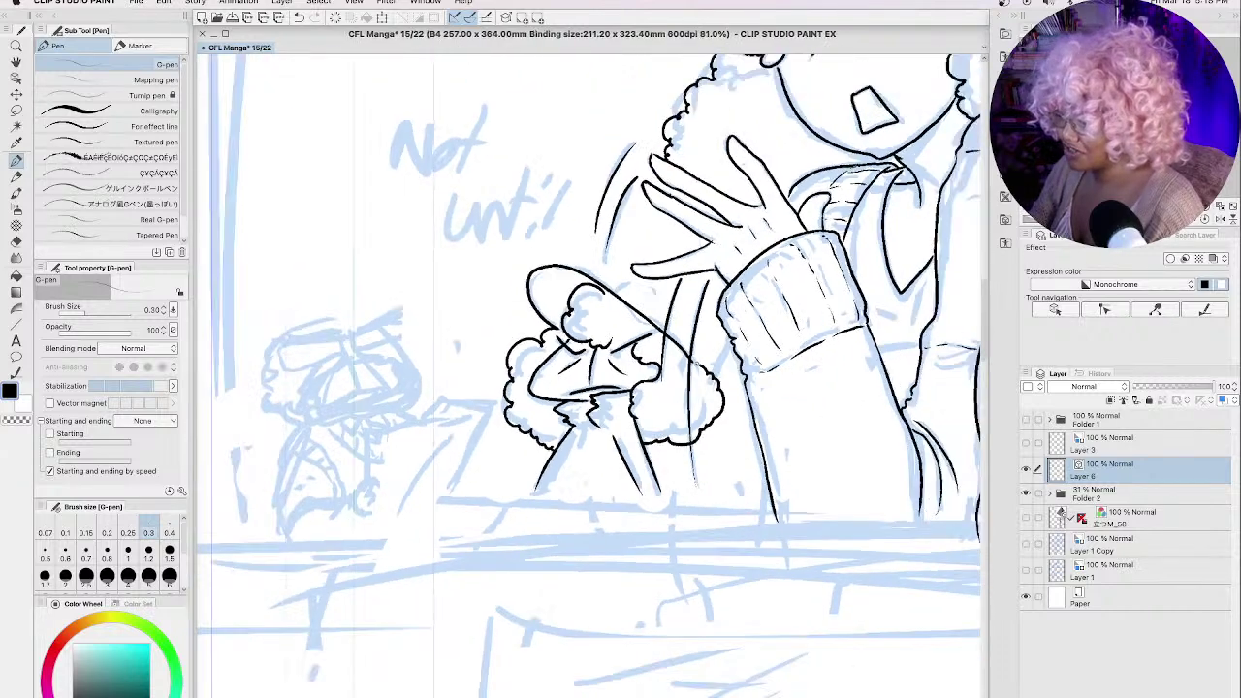
{"action": "scroll", "coordinate": [708, 387], "scroll_direction": "down", "scroll_amount": 2}
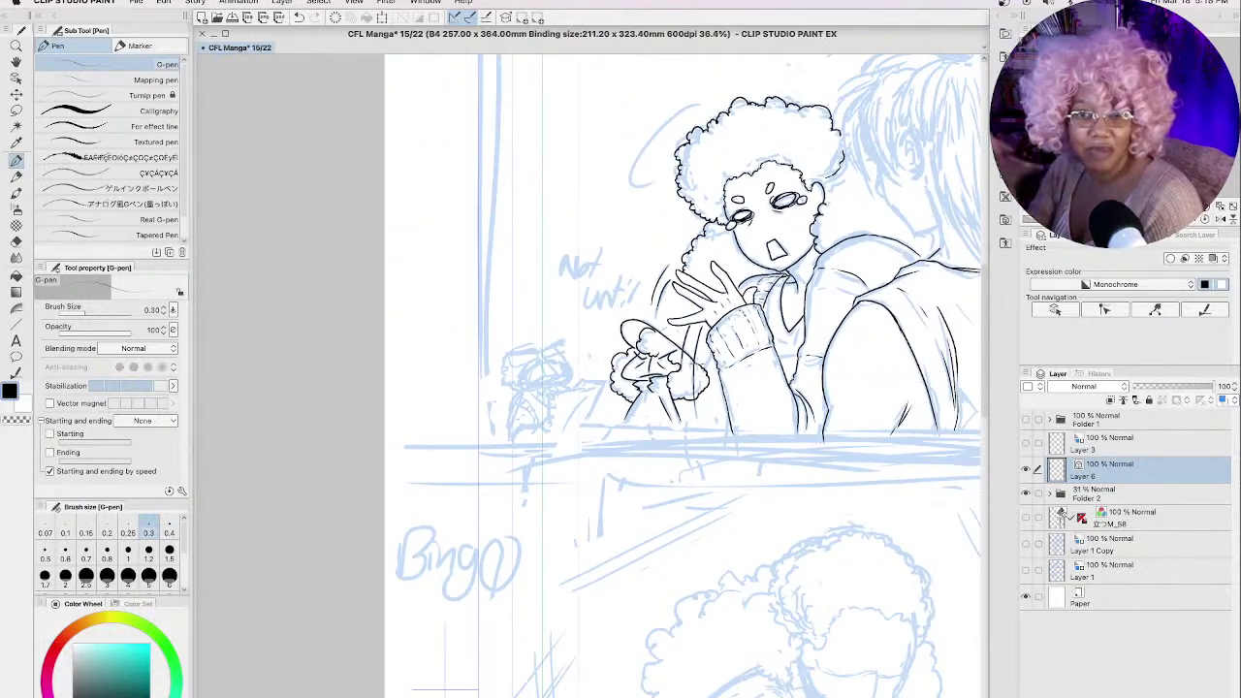
{"action": "scroll", "coordinate": [687, 361], "scroll_direction": "down", "scroll_amount": 6}
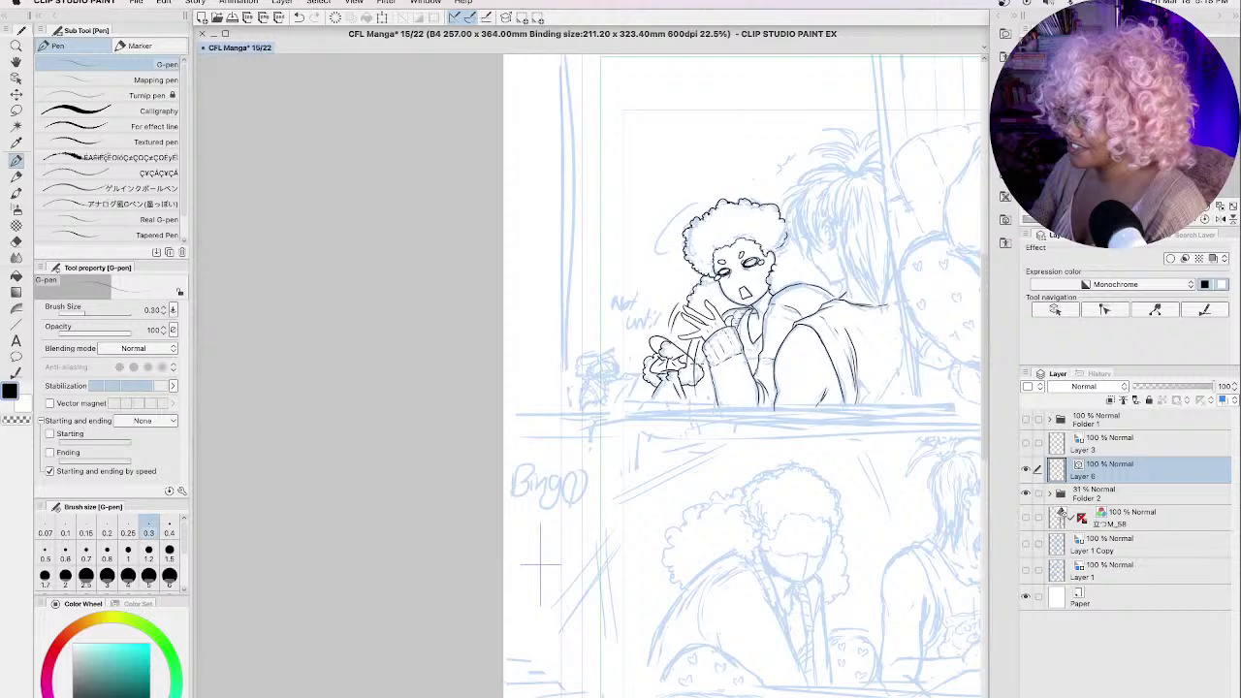
{"action": "key", "text": "space"}
{"action": "left_click_drag", "start_coordinate": [696, 364], "coordinate": [514, 276]}
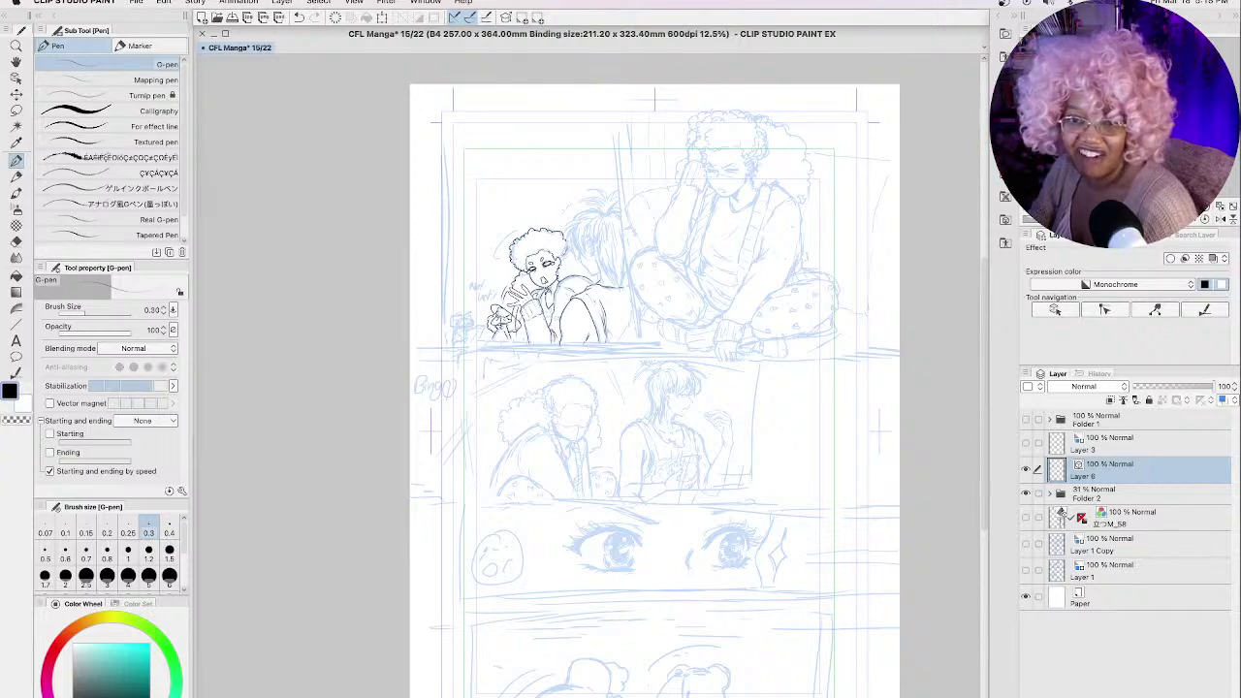
{"action": "scroll", "coordinate": [539, 287], "scroll_direction": "up", "scroll_amount": 5}
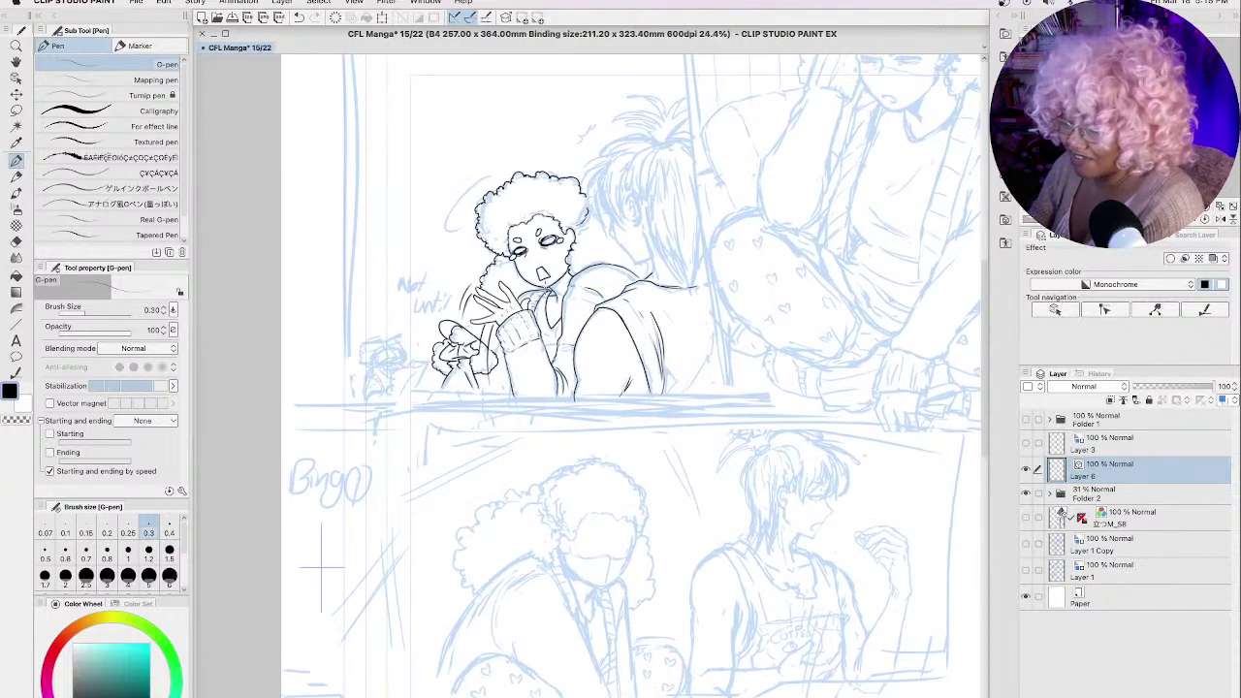
{"action": "scroll", "coordinate": [535, 283], "scroll_direction": "up", "scroll_amount": 2}
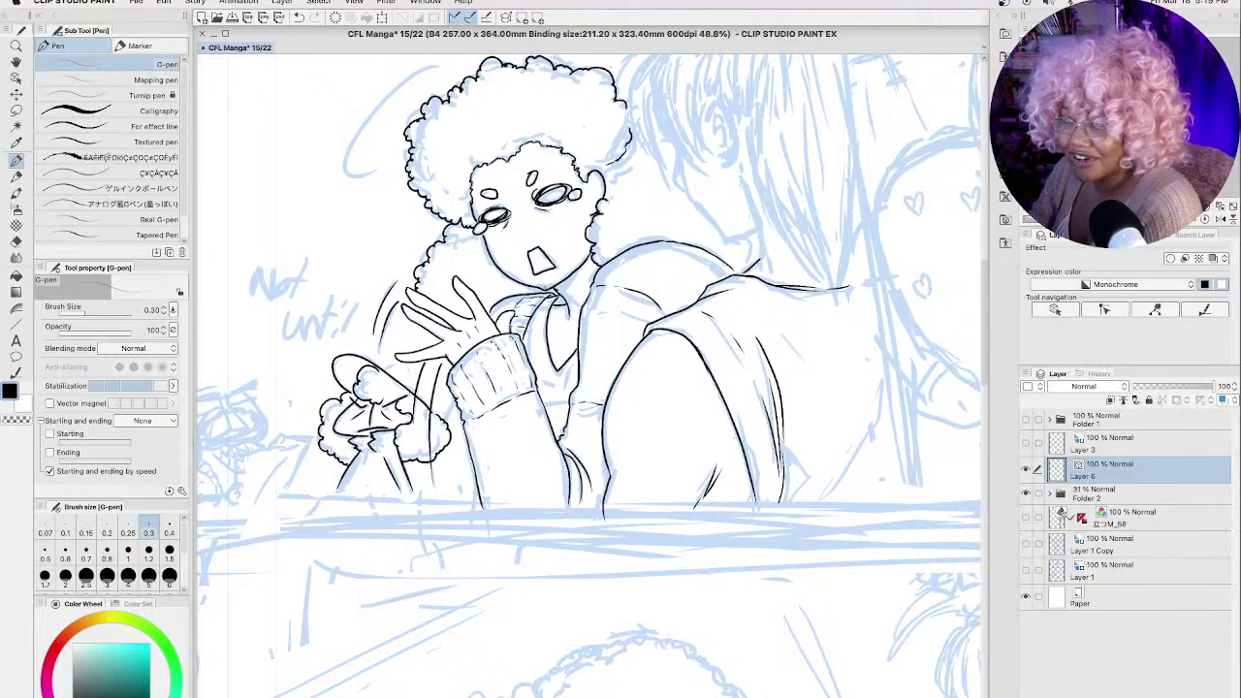
{"action": "scroll", "coordinate": [541, 287], "scroll_direction": "up", "scroll_amount": 4}
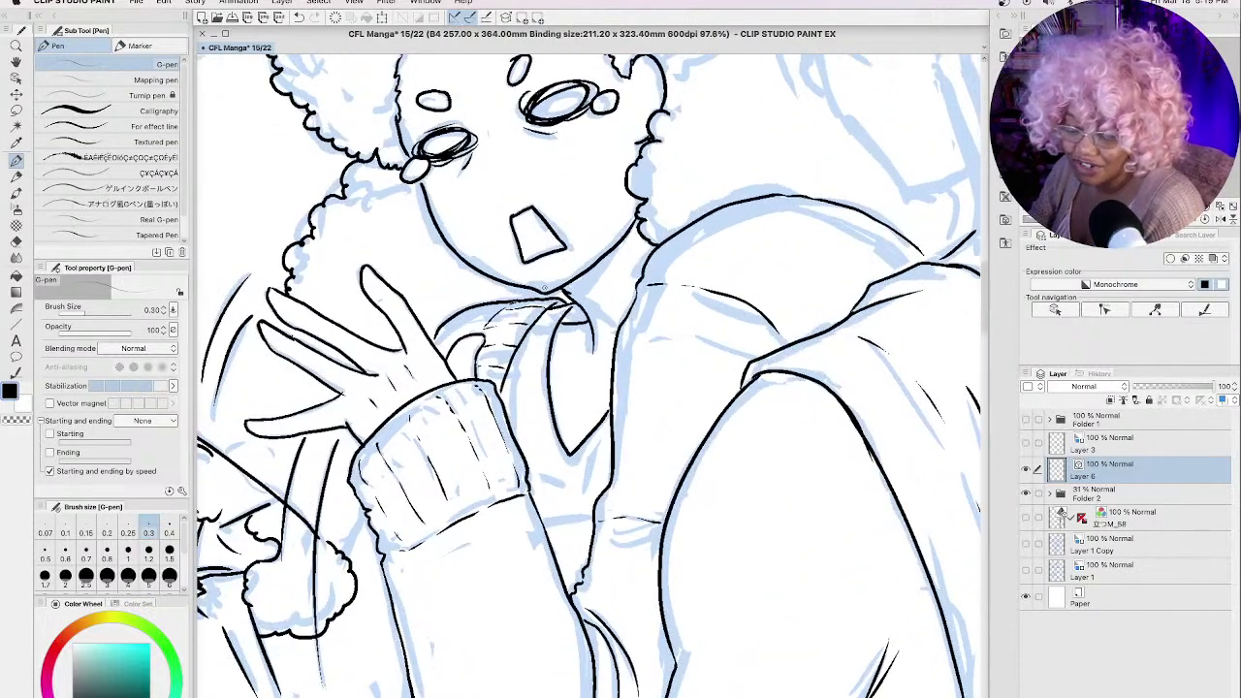
{"action": "key", "text": "space"}
{"action": "mouse_move", "coordinate": [356, 568]}
{"action": "left_mouse_down"}
{"action": "mouse_move", "coordinate": [550, 474]}
{"action": "mouse_move", "coordinate": [743, 462]}
{"action": "left_mouse_up"}
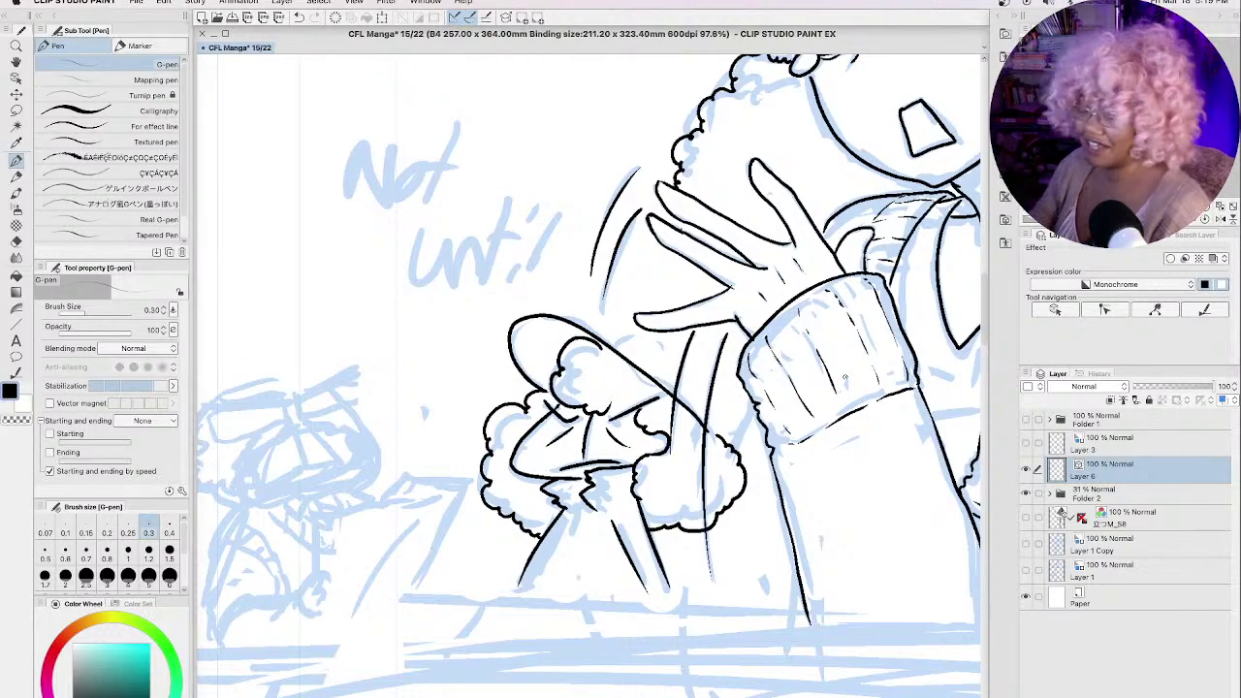
Step: Center the whole page and turn on Folder 1's lettering visibility
{"action": "scroll", "coordinate": [844, 379], "scroll_direction": "down", "scroll_amount": 8}
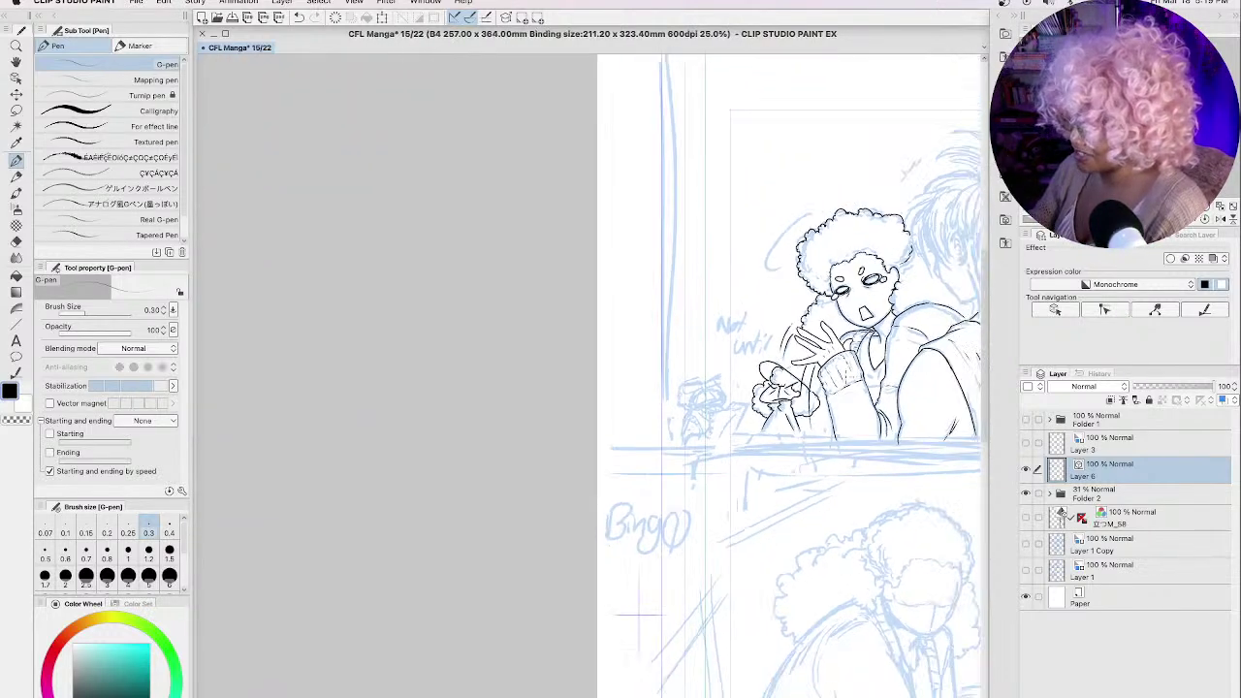
{"action": "scroll", "coordinate": [877, 422], "scroll_direction": "down", "scroll_amount": 4}
{"action": "key", "text": "space"}
{"action": "left_click_drag", "start_coordinate": [877, 426], "coordinate": [499, 376]}
{"action": "left_click", "coordinate": [1025, 419]}
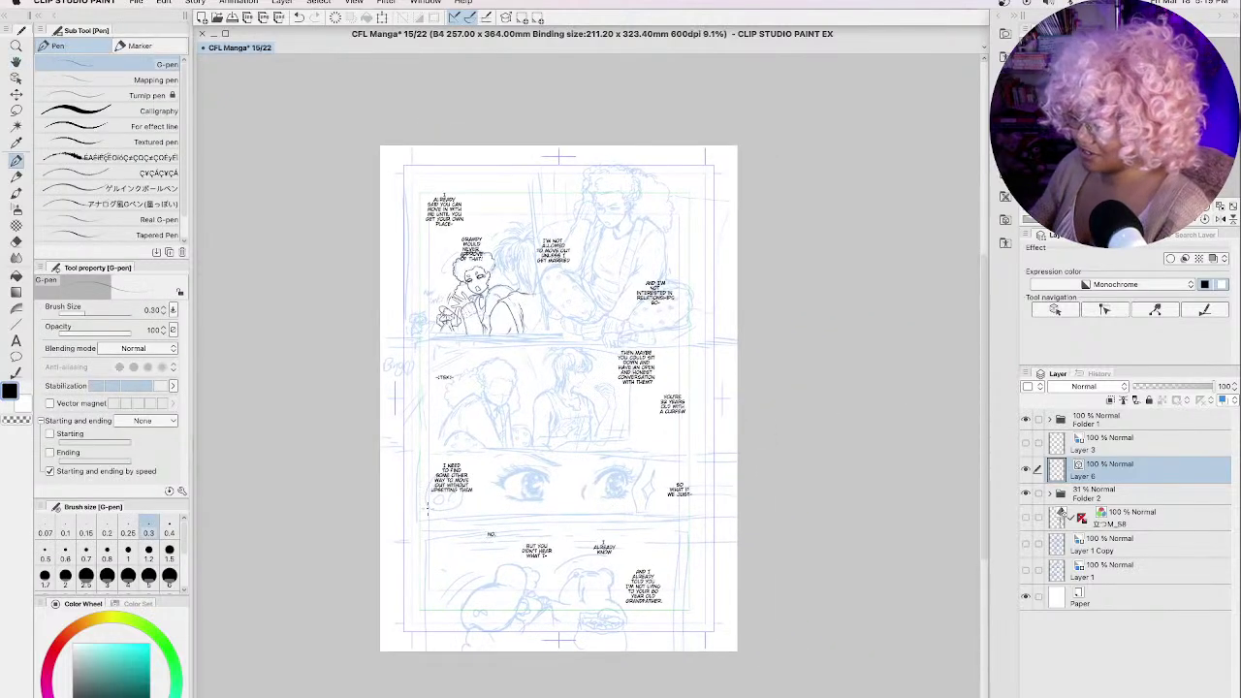
{"action": "scroll", "coordinate": [427, 508], "scroll_direction": "up", "scroll_amount": 2}
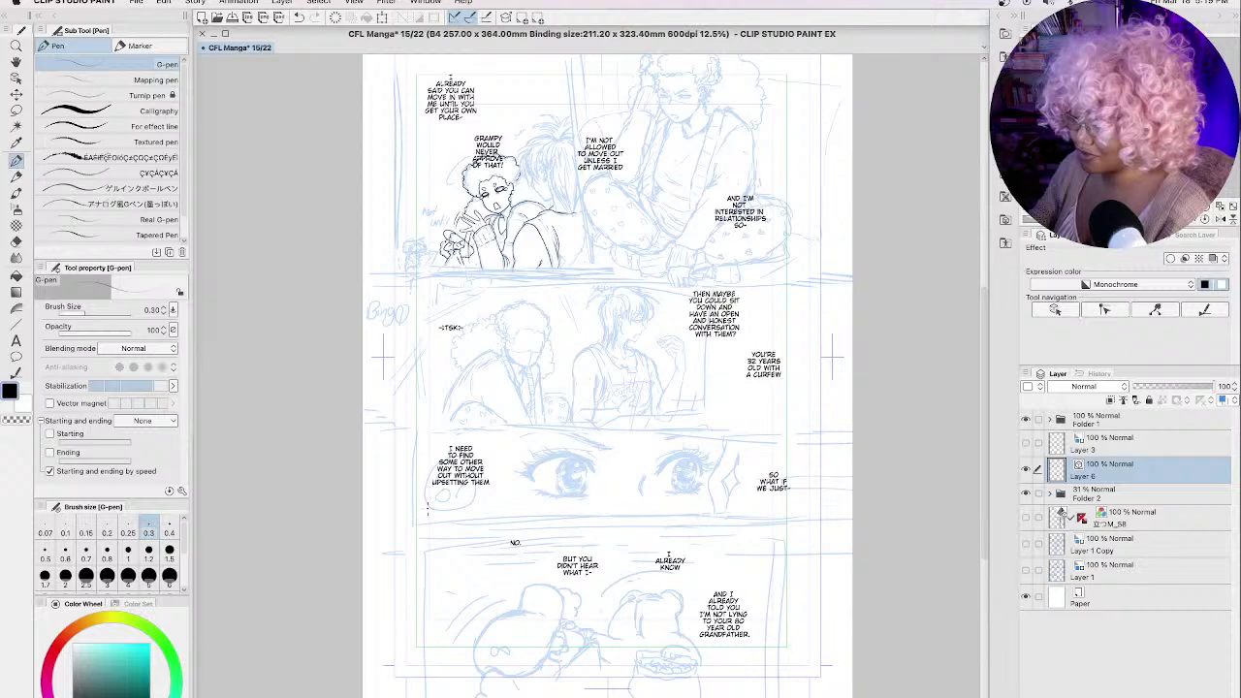
{"action": "scroll", "coordinate": [426, 507], "scroll_direction": "down", "scroll_amount": 1}
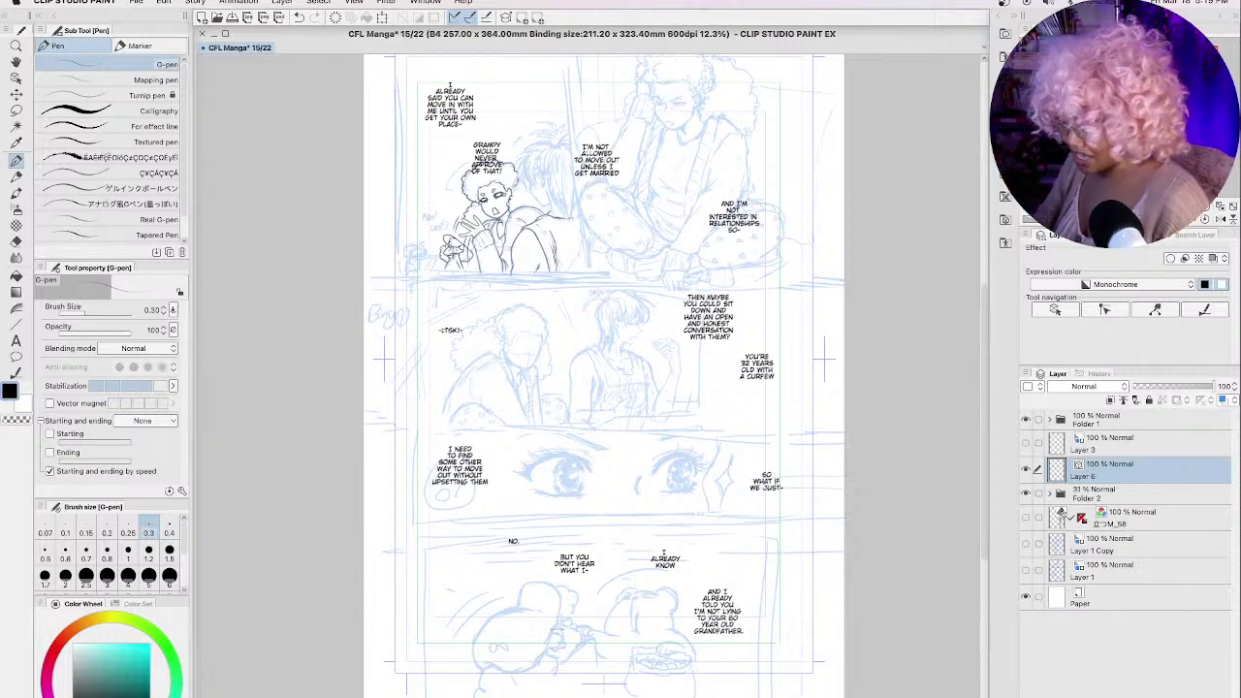
Step: Set the sketch folder's opacity to 38% and hide Folder 1's lettering
{"action": "left_click", "coordinate": [1109, 418]}
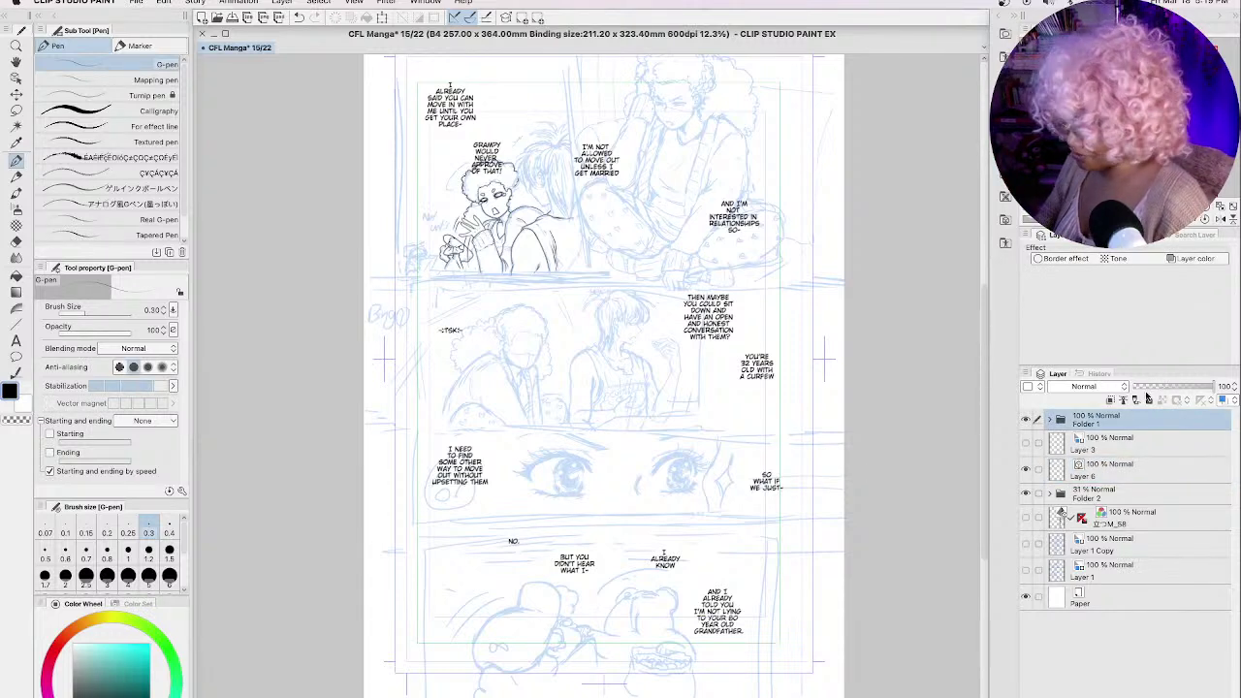
{"action": "left_click", "coordinate": [1113, 496]}
{"action": "left_click_drag", "start_coordinate": [1159, 387], "coordinate": [1225, 387]}
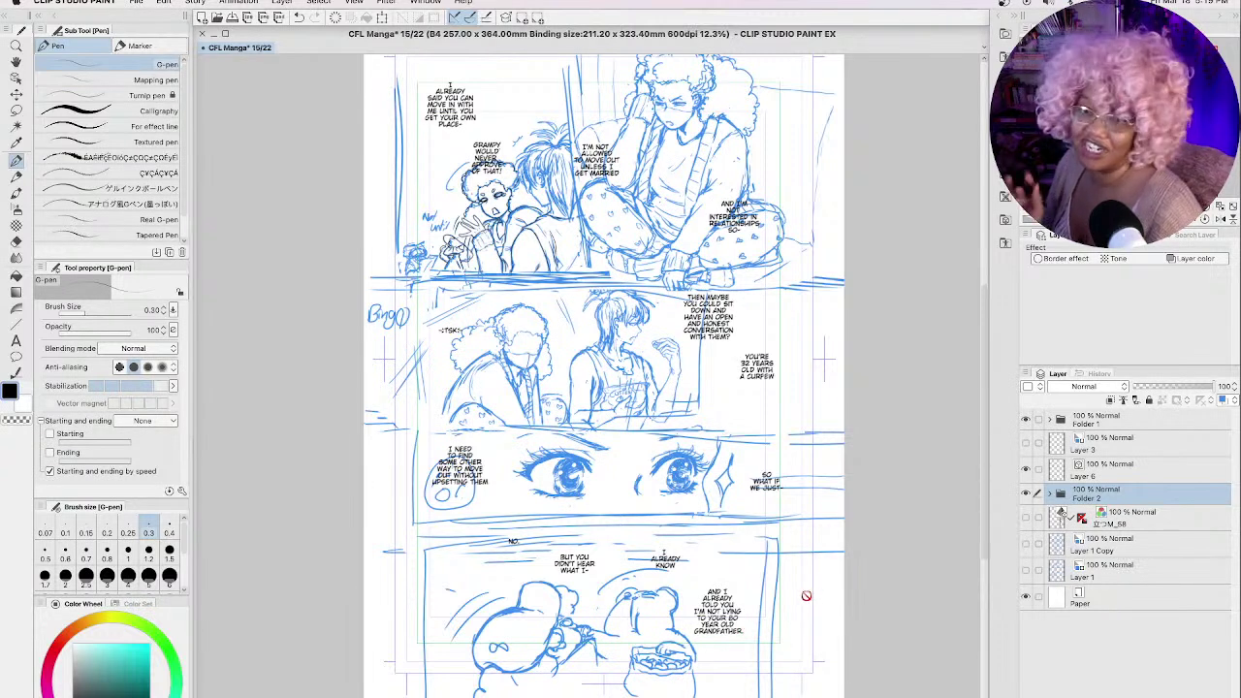
{"action": "left_click", "coordinate": [1165, 388]}
{"action": "left_click", "coordinate": [1026, 419]}
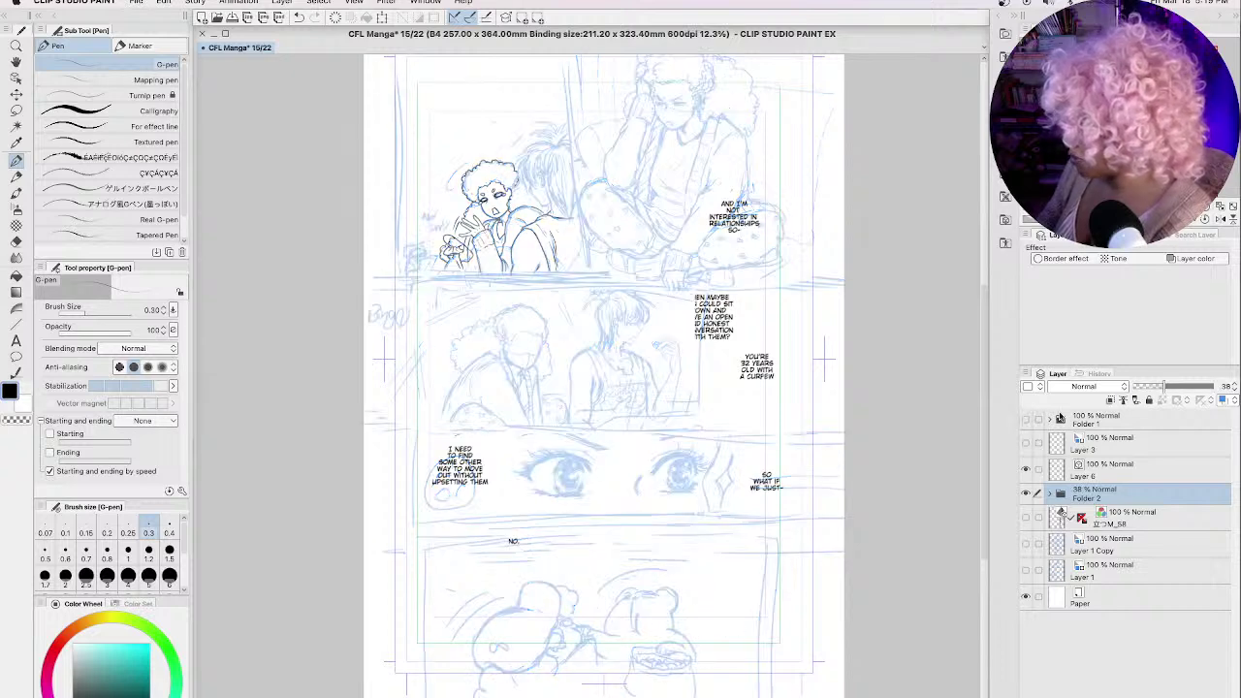
Step: Fade Folder 2 to 26% opacity, reselect Layer 6 and zoom in
{"action": "left_click", "coordinate": [1097, 473]}
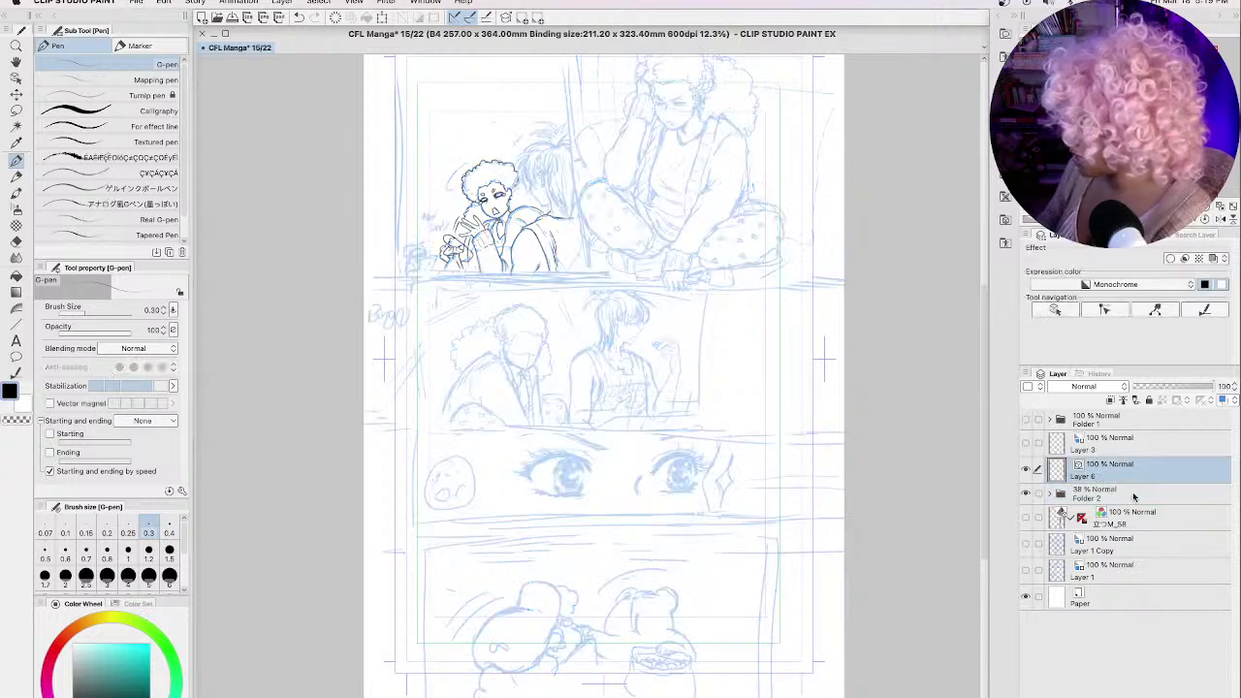
{"action": "left_click", "coordinate": [1133, 496]}
{"action": "left_click", "coordinate": [1153, 386]}
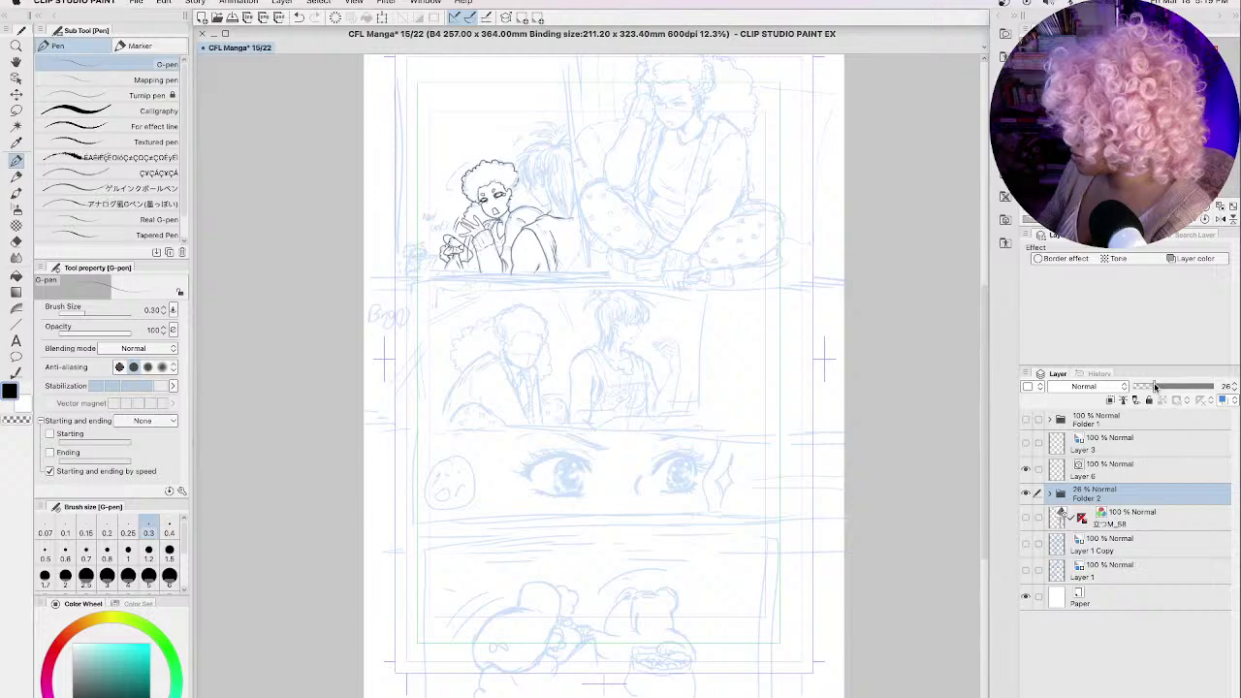
{"action": "left_click", "coordinate": [1110, 472]}
{"action": "scroll", "coordinate": [494, 218], "scroll_direction": "up", "scroll_amount": 5}
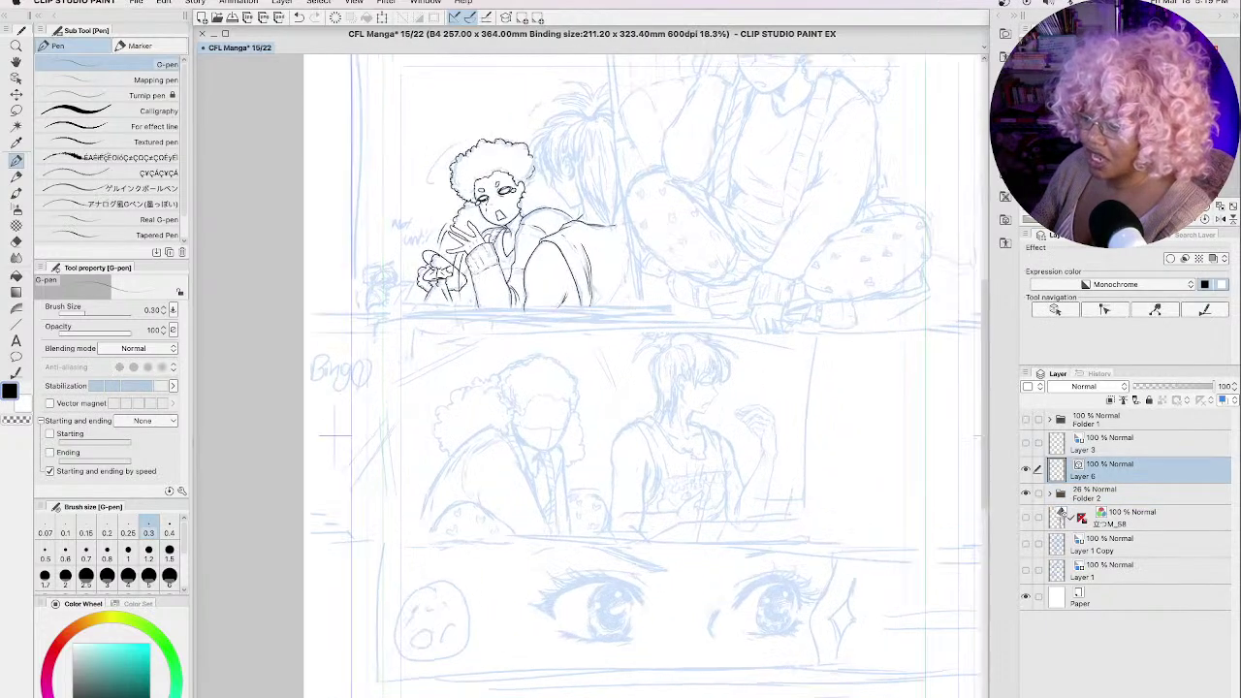
{"action": "scroll", "coordinate": [485, 208], "scroll_direction": "up", "scroll_amount": 4}
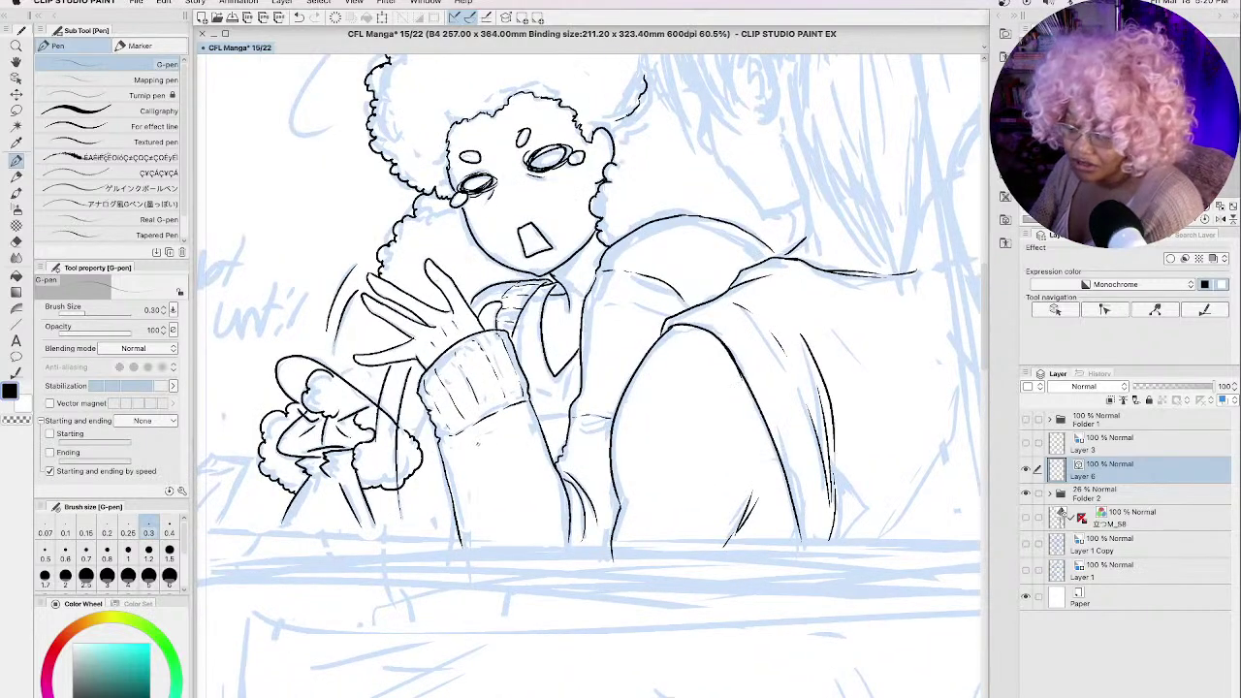
Step: Ink the cloud shape's top edge and a line beside the raised hand
{"action": "scroll", "coordinate": [662, 388], "scroll_direction": "left", "scroll_amount": 6}
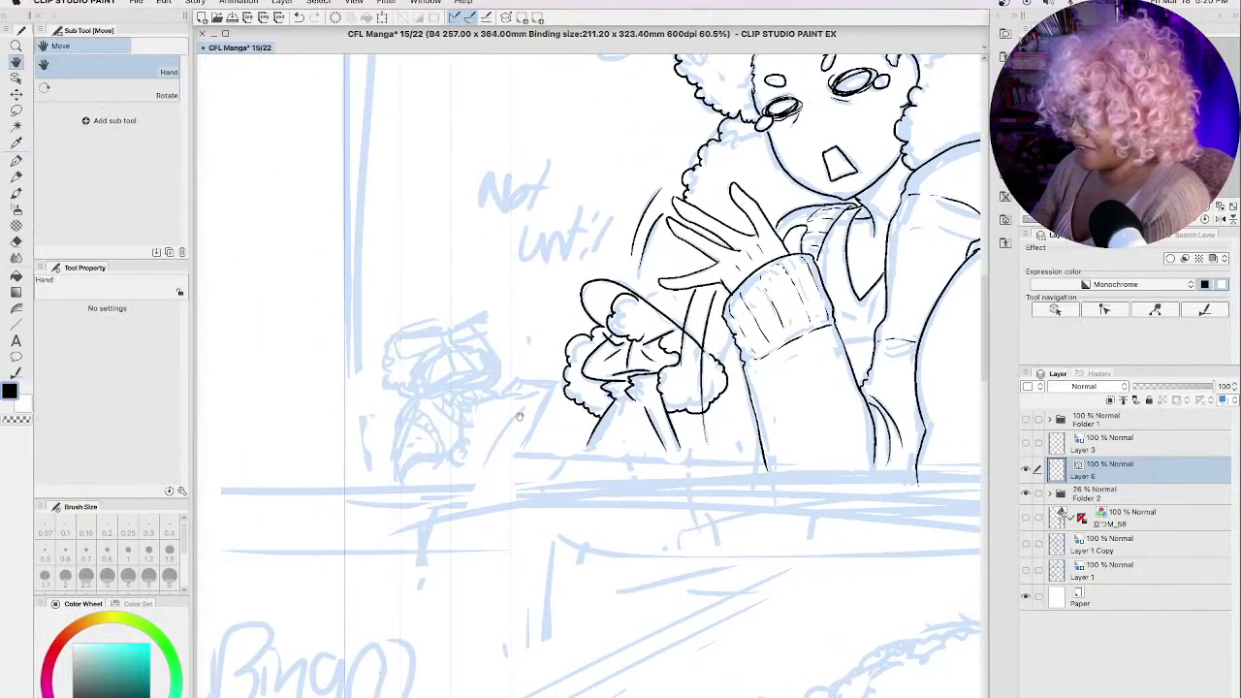
{"action": "scroll", "coordinate": [520, 415], "scroll_direction": "up", "scroll_amount": 1}
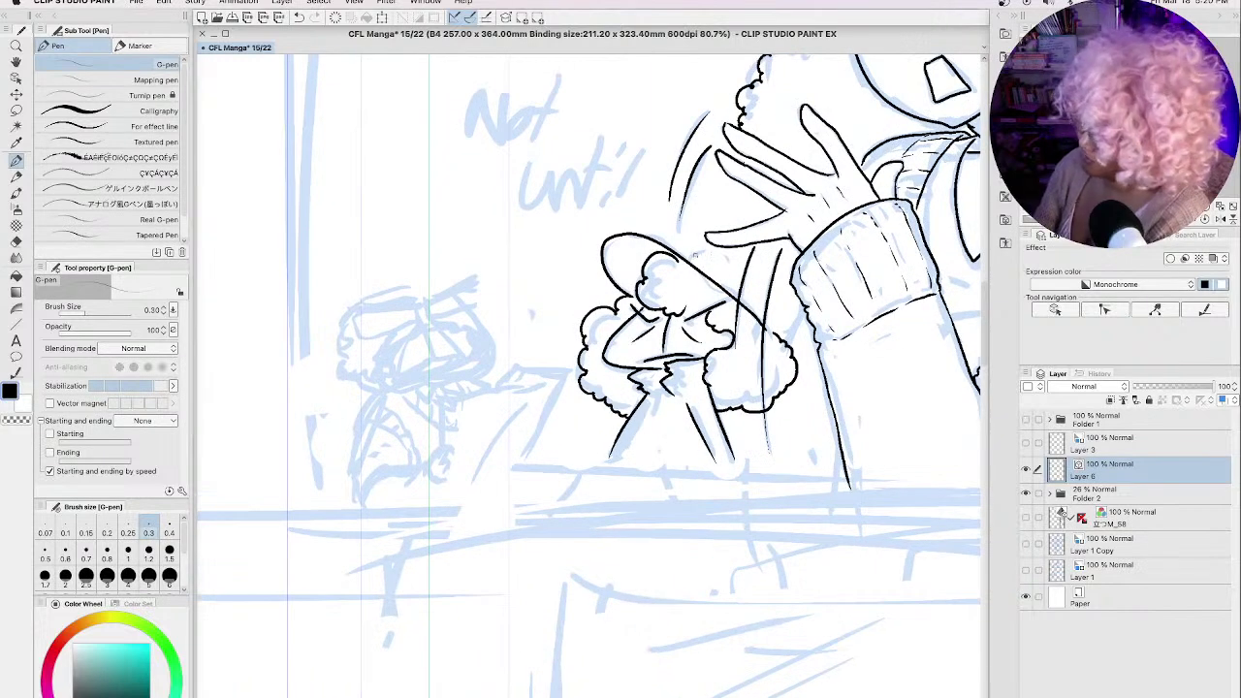
{"action": "left_click_drag", "start_coordinate": [638, 234], "coordinate": [708, 250]}
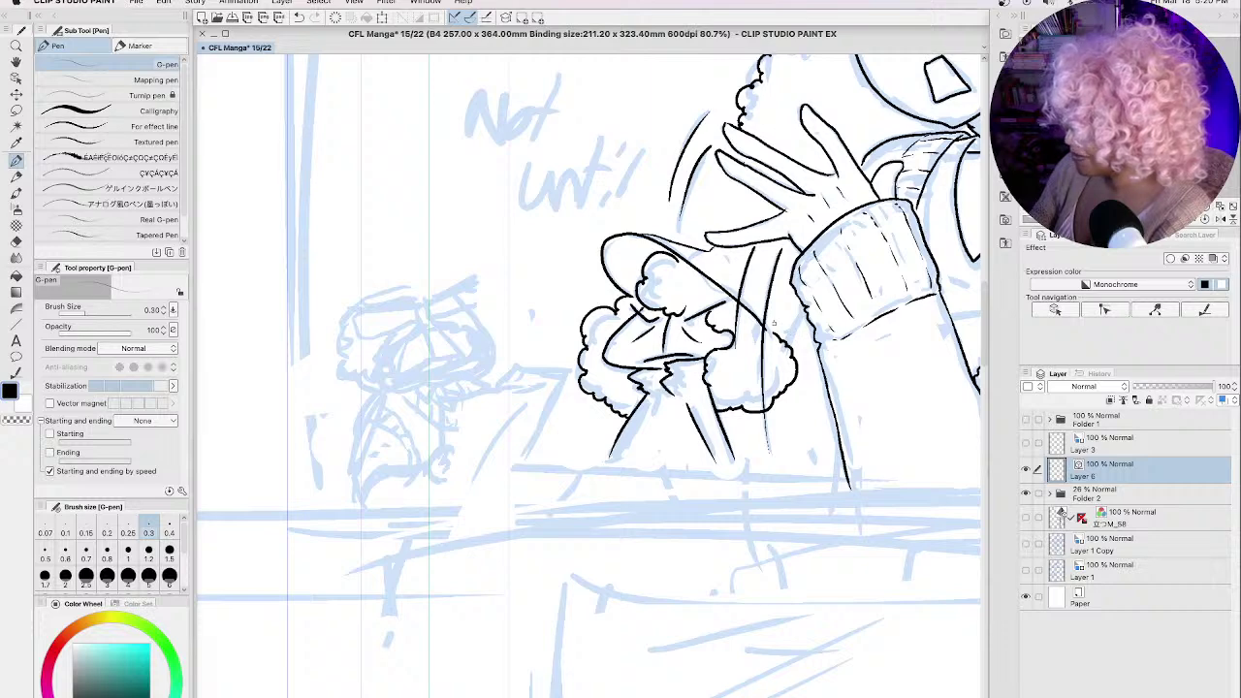
{"action": "mouse_move", "coordinate": [752, 293]}
{"action": "left_mouse_down"}
{"action": "mouse_move", "coordinate": [781, 326]}
{"action": "mouse_move", "coordinate": [815, 337]}
{"action": "left_mouse_up"}
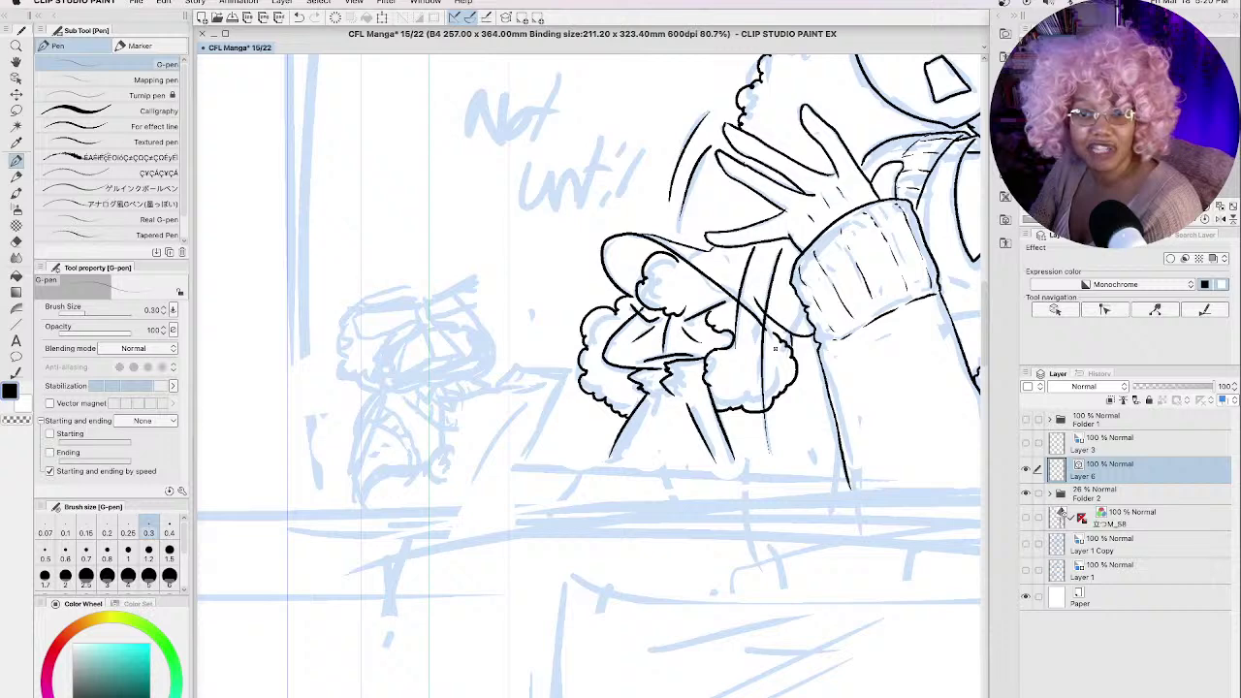
Step: Bring the small bearded figure into view at 100% and ink the hat tip's first line
{"action": "key", "text": "space"}
{"action": "left_click_drag", "start_coordinate": [448, 339], "coordinate": [613, 315]}
{"action": "scroll", "coordinate": [612, 315], "scroll_direction": "up", "scroll_amount": 2}
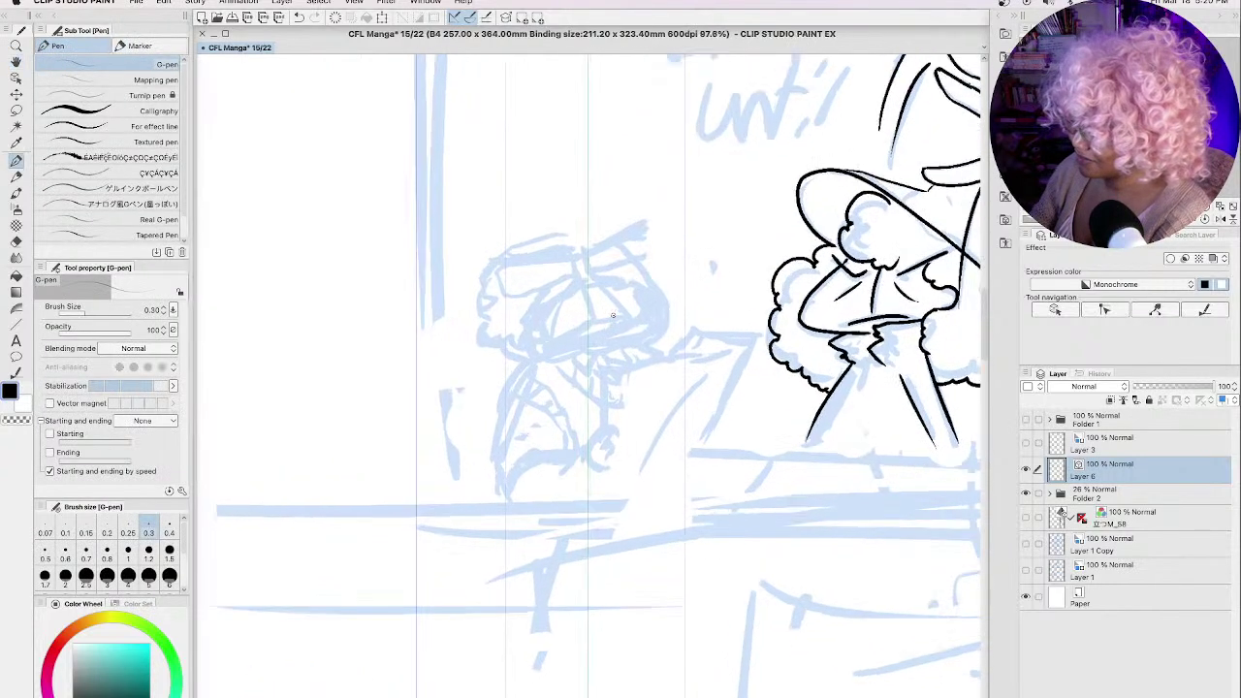
{"action": "mouse_move", "coordinate": [581, 274]}
{"action": "left_mouse_down"}
{"action": "mouse_move", "coordinate": [594, 324]}
{"action": "mouse_move", "coordinate": [599, 303]}
{"action": "mouse_move", "coordinate": [558, 340]}
{"action": "mouse_move", "coordinate": [624, 318]}
{"action": "mouse_move", "coordinate": [556, 341]}
{"action": "mouse_move", "coordinate": [608, 328]}
{"action": "left_mouse_up"}
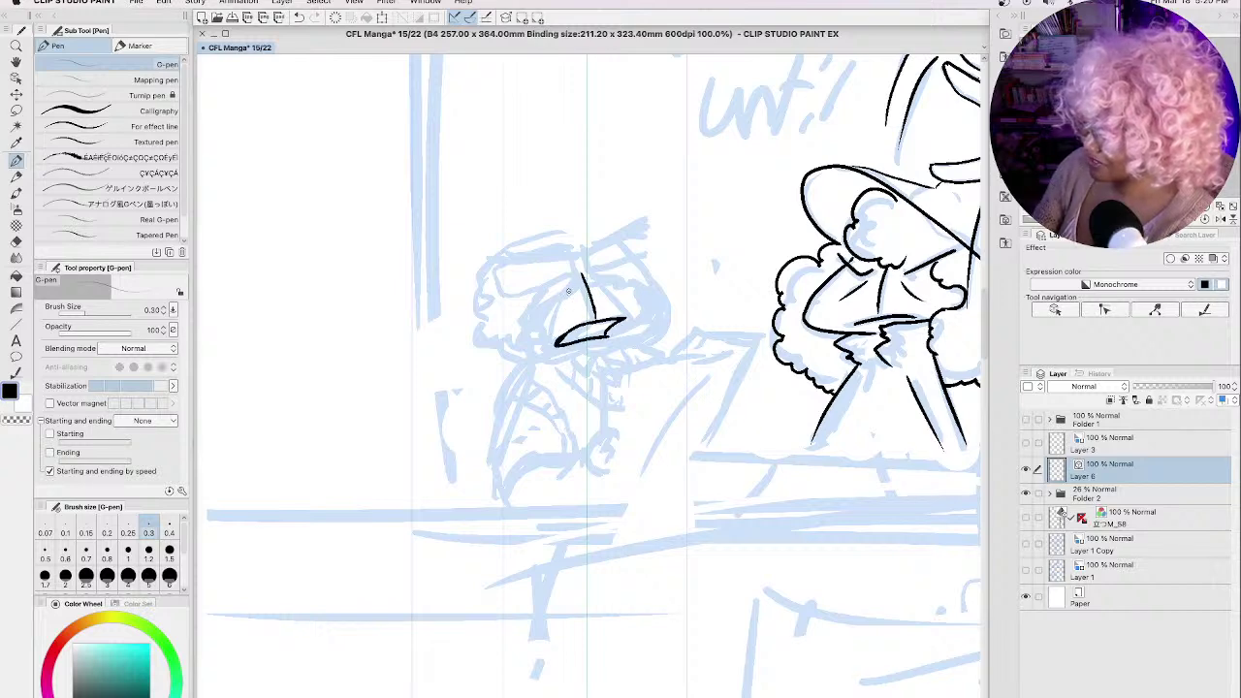
Step: Ink the pointed hat's tip edges, top arc, outer edge and brim, redoing the top tick
{"action": "mouse_move", "coordinate": [569, 289]}
{"action": "left_mouse_down"}
{"action": "mouse_move", "coordinate": [557, 337]}
{"action": "mouse_move", "coordinate": [616, 306]}
{"action": "mouse_move", "coordinate": [627, 322]}
{"action": "mouse_move", "coordinate": [543, 296]}
{"action": "mouse_move", "coordinate": [523, 320]}
{"action": "mouse_move", "coordinate": [479, 320]}
{"action": "mouse_move", "coordinate": [513, 353]}
{"action": "mouse_move", "coordinate": [504, 329]}
{"action": "mouse_move", "coordinate": [496, 339]}
{"action": "mouse_move", "coordinate": [548, 296]}
{"action": "mouse_move", "coordinate": [535, 335]}
{"action": "mouse_move", "coordinate": [544, 347]}
{"action": "mouse_move", "coordinate": [630, 331]}
{"action": "left_mouse_up"}
{"action": "mouse_move", "coordinate": [552, 292]}
{"action": "left_mouse_down"}
{"action": "mouse_move", "coordinate": [614, 280]}
{"action": "mouse_move", "coordinate": [635, 310]}
{"action": "mouse_move", "coordinate": [630, 330]}
{"action": "left_mouse_up"}
{"action": "mouse_move", "coordinate": [607, 276]}
{"action": "left_mouse_down"}
{"action": "mouse_move", "coordinate": [659, 288]}
{"action": "mouse_move", "coordinate": [661, 335]}
{"action": "left_mouse_up"}
{"action": "mouse_move", "coordinate": [498, 351]}
{"action": "left_mouse_down"}
{"action": "mouse_move", "coordinate": [554, 366]}
{"action": "mouse_move", "coordinate": [663, 332]}
{"action": "left_mouse_up"}
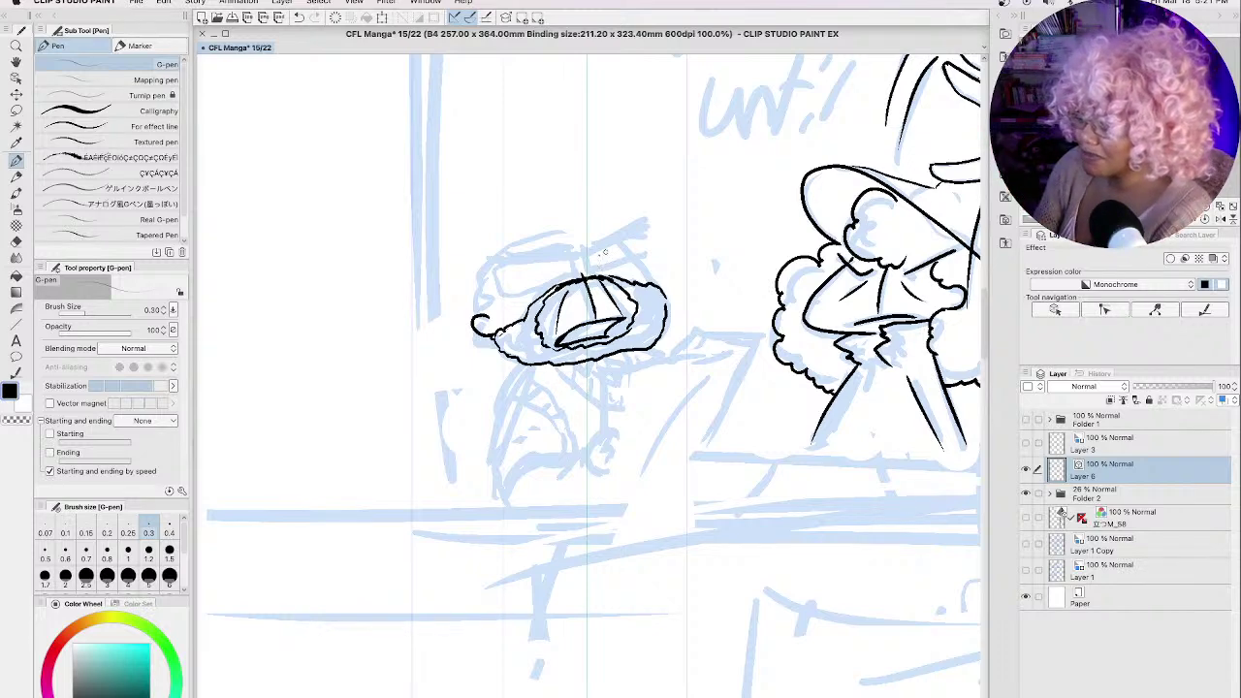
{"action": "mouse_move", "coordinate": [495, 266]}
{"action": "left_mouse_down"}
{"action": "mouse_move", "coordinate": [516, 300]}
{"action": "mouse_move", "coordinate": [567, 279]}
{"action": "mouse_move", "coordinate": [571, 258]}
{"action": "mouse_move", "coordinate": [572, 279]}
{"action": "mouse_move", "coordinate": [587, 256]}
{"action": "mouse_move", "coordinate": [588, 273]}
{"action": "mouse_move", "coordinate": [648, 265]}
{"action": "left_mouse_up"}
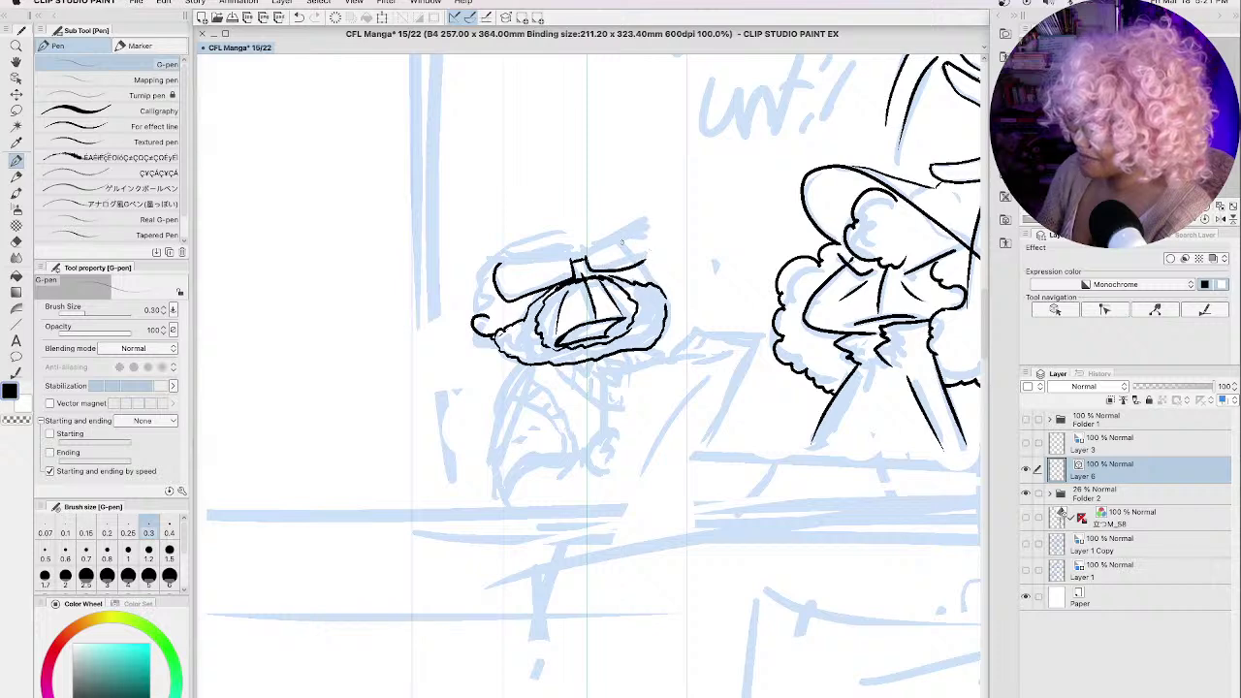
{"action": "key", "text": "super+z"}
{"action": "key", "text": "super+z"}
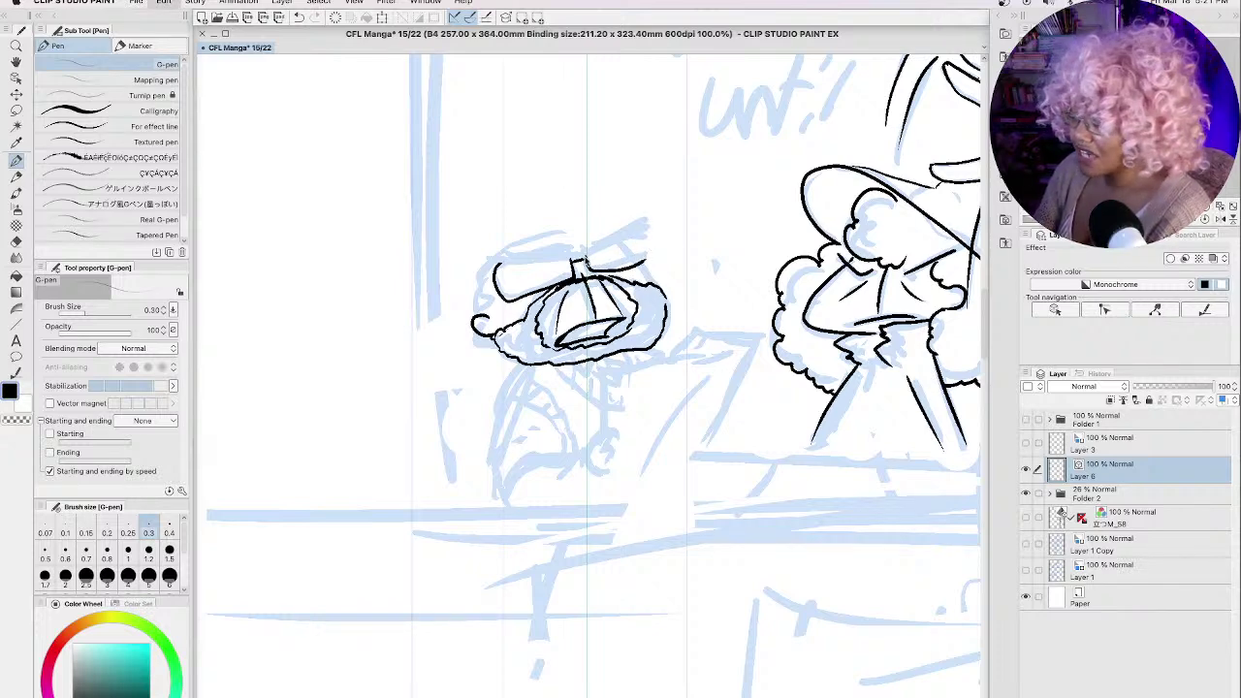
{"action": "mouse_move", "coordinate": [584, 255]}
{"action": "left_mouse_down"}
{"action": "mouse_move", "coordinate": [587, 273]}
{"action": "mouse_move", "coordinate": [643, 258]}
{"action": "left_mouse_up"}
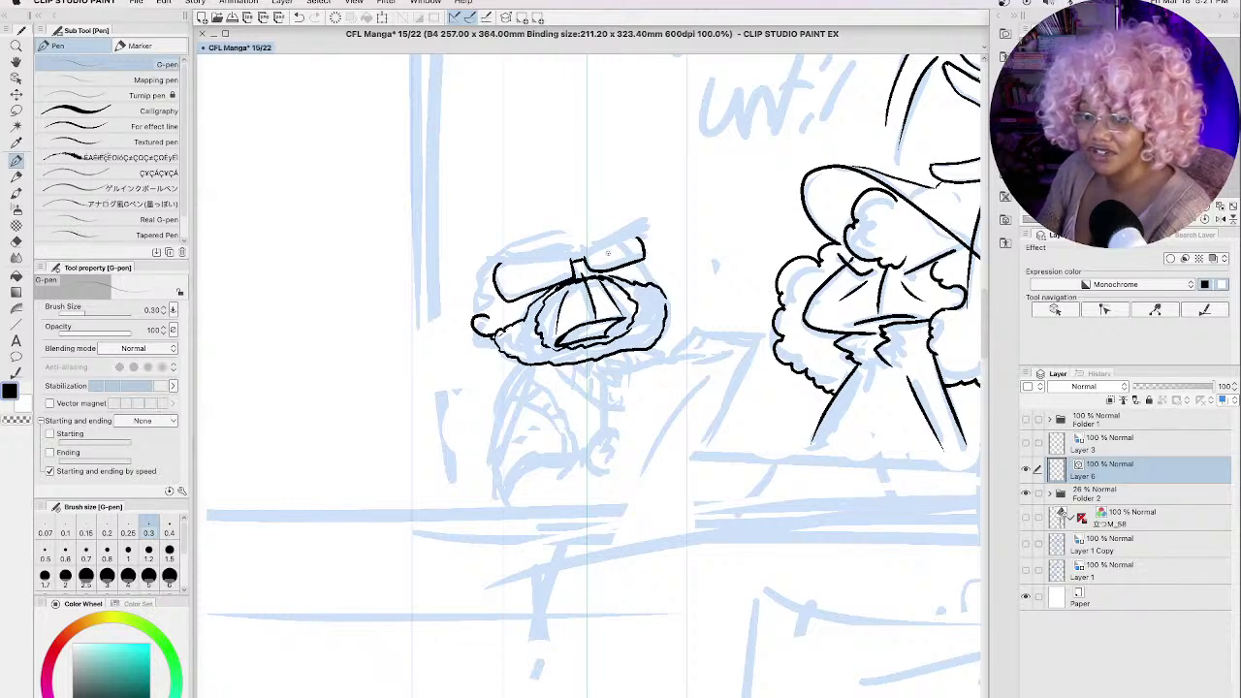
{"action": "mouse_move", "coordinate": [579, 247]}
{"action": "left_mouse_down"}
{"action": "mouse_move", "coordinate": [607, 241]}
{"action": "mouse_move", "coordinate": [596, 244]}
{"action": "mouse_move", "coordinate": [669, 215]}
{"action": "left_mouse_up"}
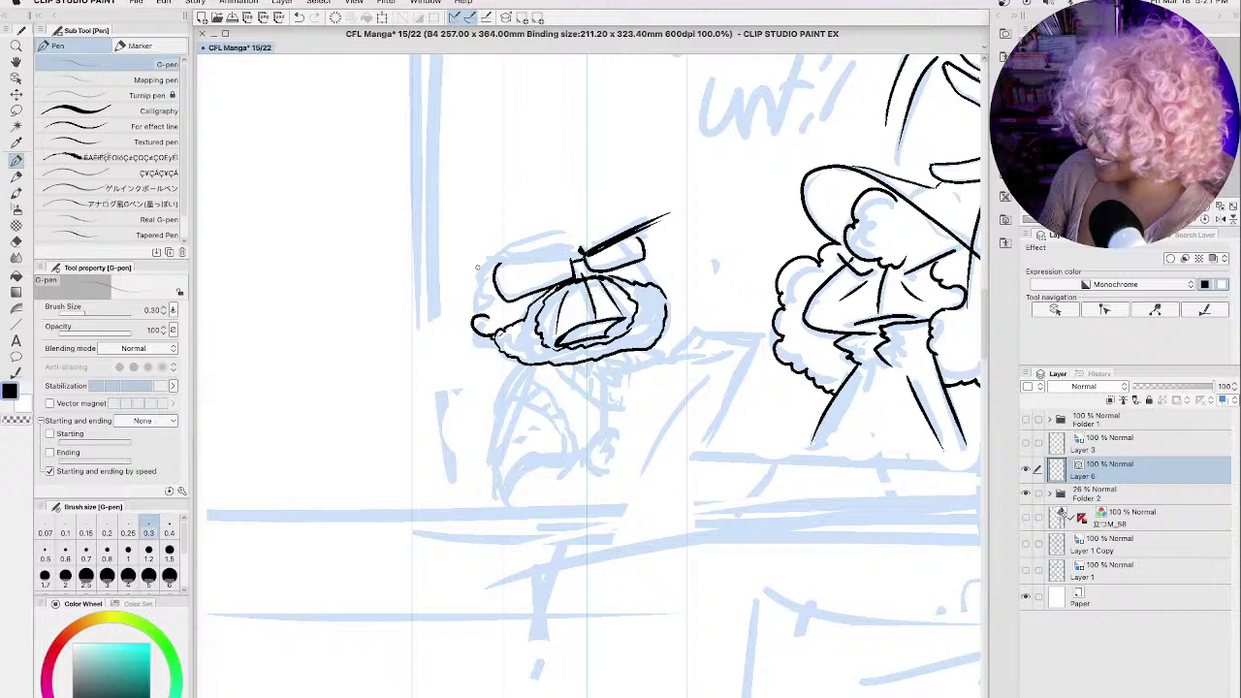
Step: Ink the hat brim's top and sides and the left edge of the face and beard
{"action": "mouse_move", "coordinate": [477, 264]}
{"action": "left_mouse_down"}
{"action": "mouse_move", "coordinate": [568, 258]}
{"action": "mouse_move", "coordinate": [576, 242]}
{"action": "left_mouse_up"}
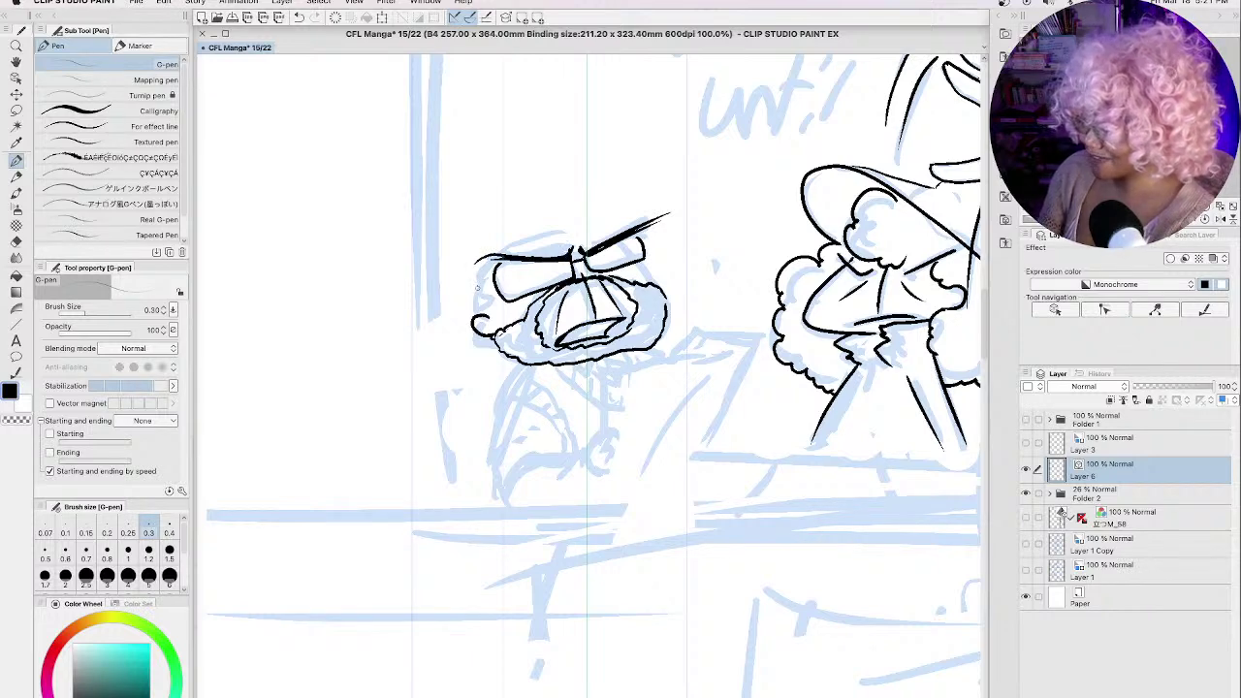
{"action": "mouse_move", "coordinate": [477, 270]}
{"action": "left_mouse_down"}
{"action": "mouse_move", "coordinate": [467, 302]}
{"action": "mouse_move", "coordinate": [474, 316]}
{"action": "mouse_move", "coordinate": [475, 295]}
{"action": "mouse_move", "coordinate": [482, 316]}
{"action": "mouse_move", "coordinate": [471, 310]}
{"action": "mouse_move", "coordinate": [479, 269]}
{"action": "mouse_move", "coordinate": [478, 281]}
{"action": "mouse_move", "coordinate": [508, 244]}
{"action": "mouse_move", "coordinate": [605, 237]}
{"action": "left_mouse_up"}
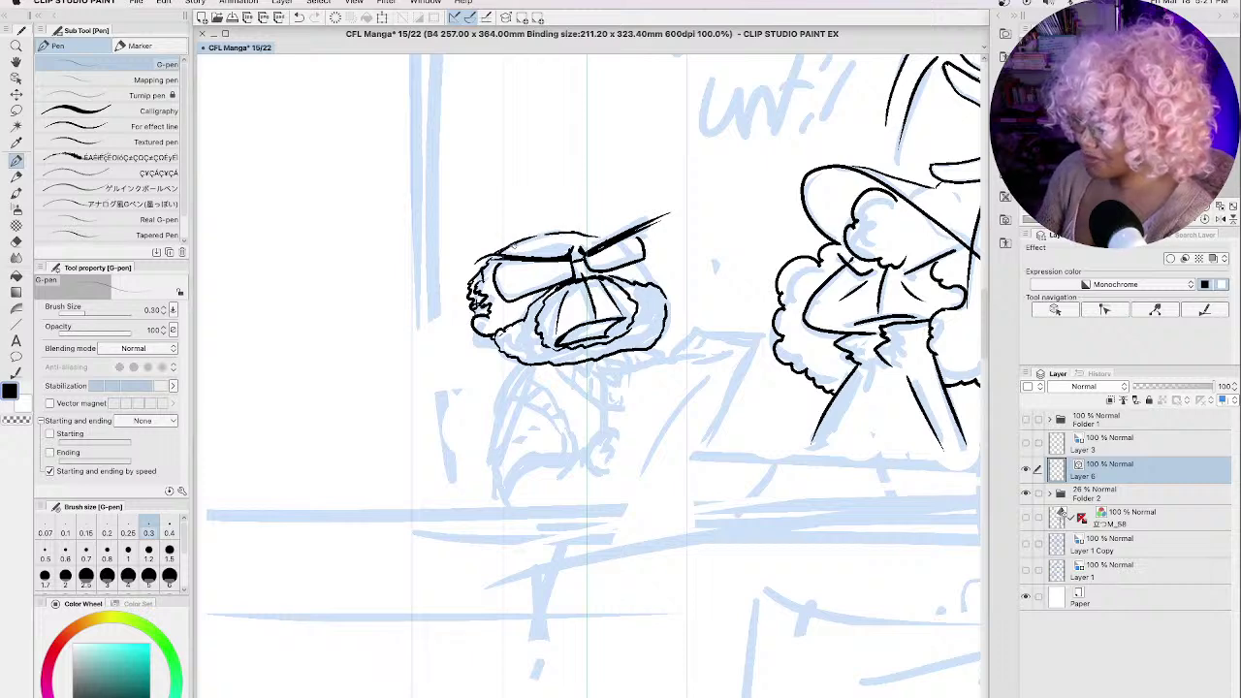
{"action": "left_click_drag", "start_coordinate": [508, 248], "coordinate": [558, 233]}
{"action": "mouse_move", "coordinate": [475, 303]}
{"action": "left_mouse_down"}
{"action": "mouse_move", "coordinate": [469, 322]}
{"action": "mouse_move", "coordinate": [502, 350]}
{"action": "left_mouse_up"}
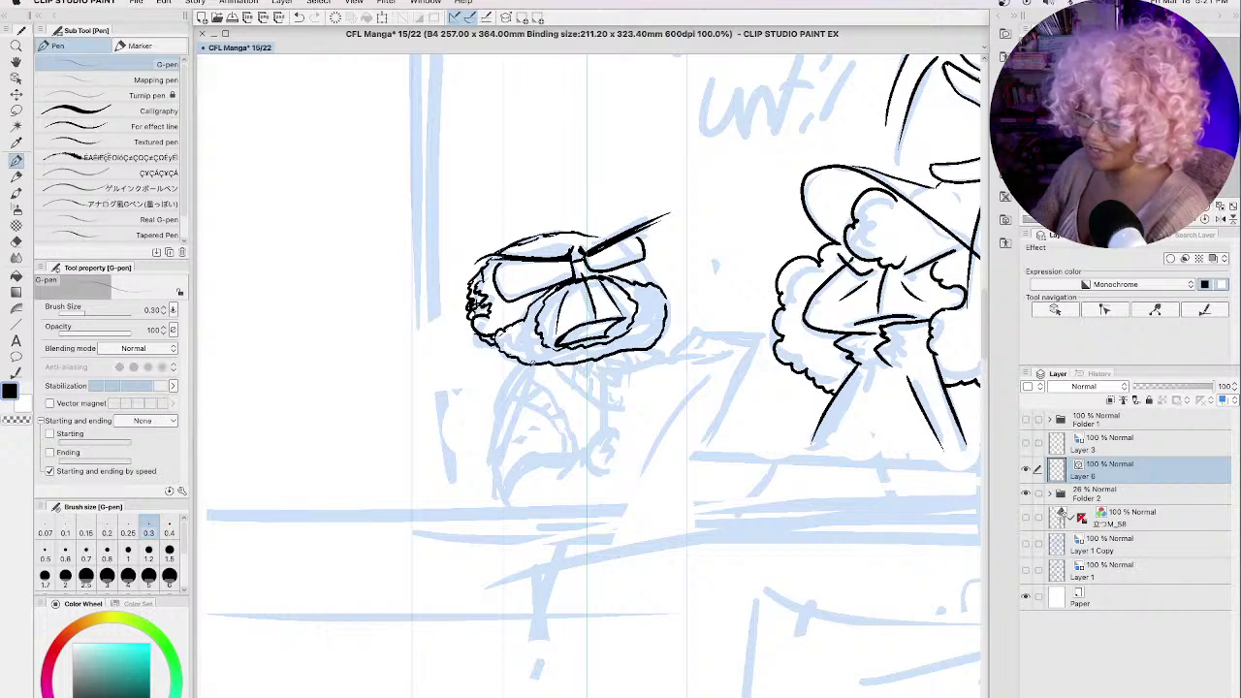
{"action": "mouse_move", "coordinate": [636, 262]}
{"action": "left_mouse_down"}
{"action": "mouse_move", "coordinate": [665, 306]}
{"action": "mouse_move", "coordinate": [647, 349]}
{"action": "left_mouse_up"}
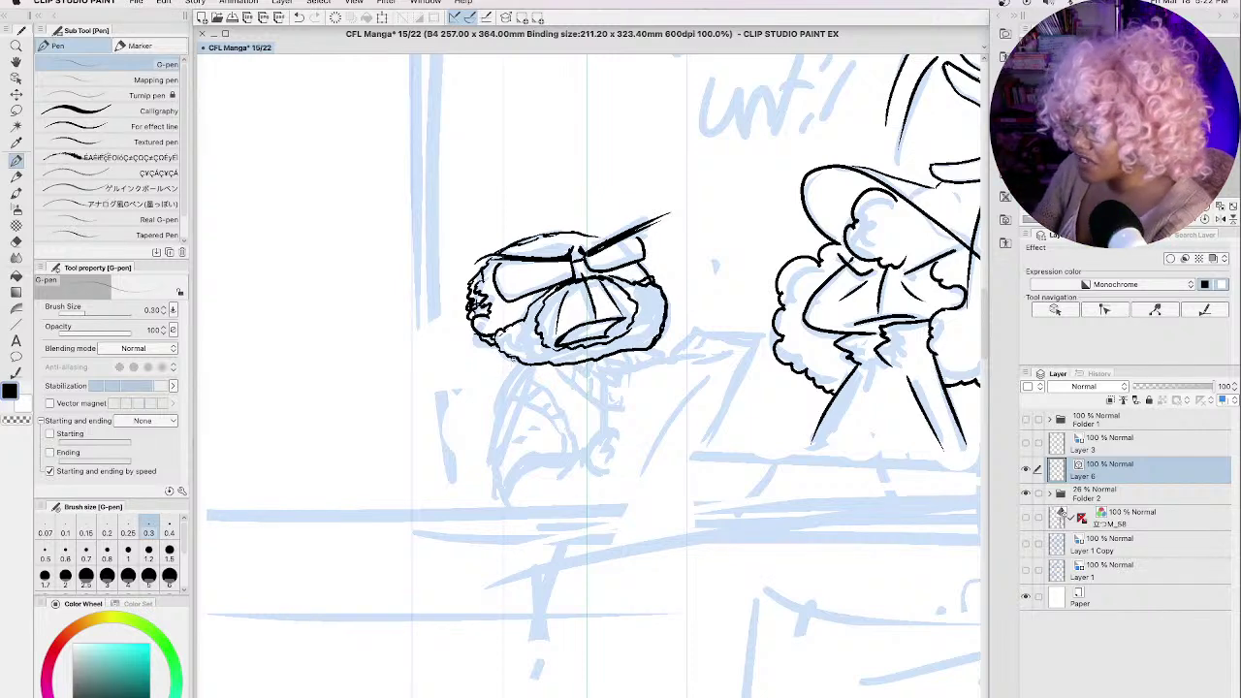
Step: Ink strokes below the head and hatch the area under the chin
{"action": "left_click_drag", "start_coordinate": [516, 358], "coordinate": [488, 385]}
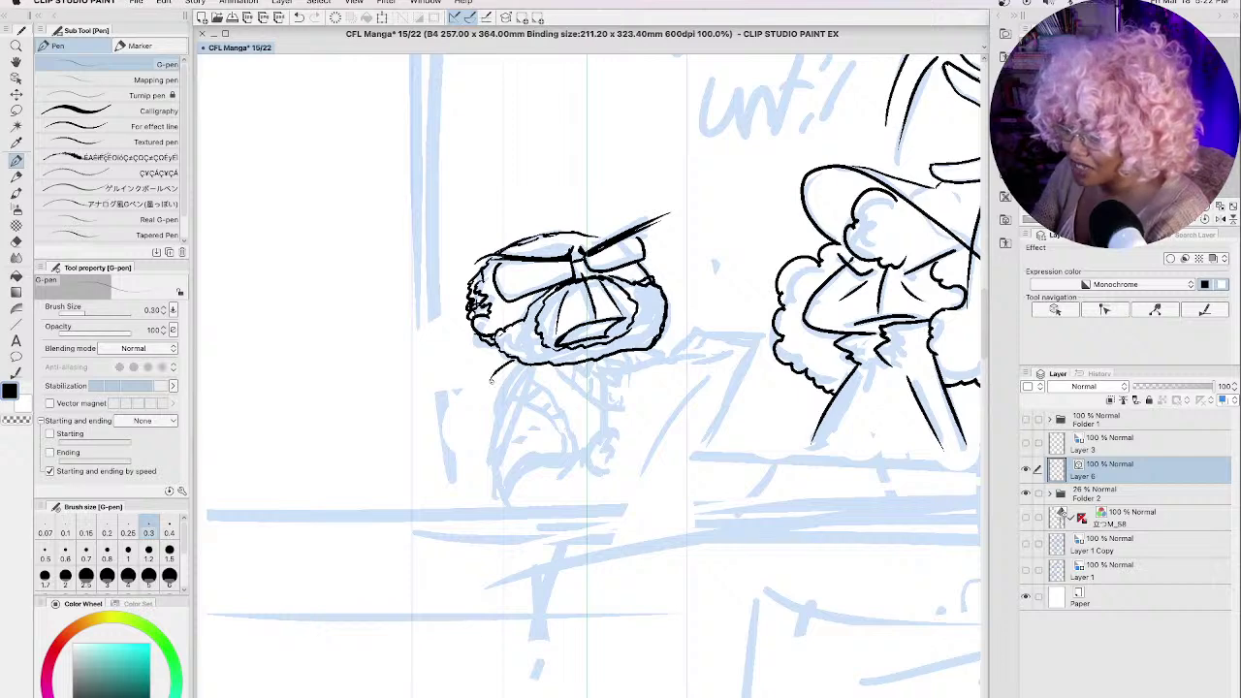
{"action": "mouse_move", "coordinate": [486, 382]}
{"action": "left_mouse_down"}
{"action": "mouse_move", "coordinate": [484, 417]}
{"action": "mouse_move", "coordinate": [500, 402]}
{"action": "mouse_move", "coordinate": [535, 405]}
{"action": "mouse_move", "coordinate": [527, 373]}
{"action": "mouse_move", "coordinate": [554, 399]}
{"action": "left_mouse_up"}
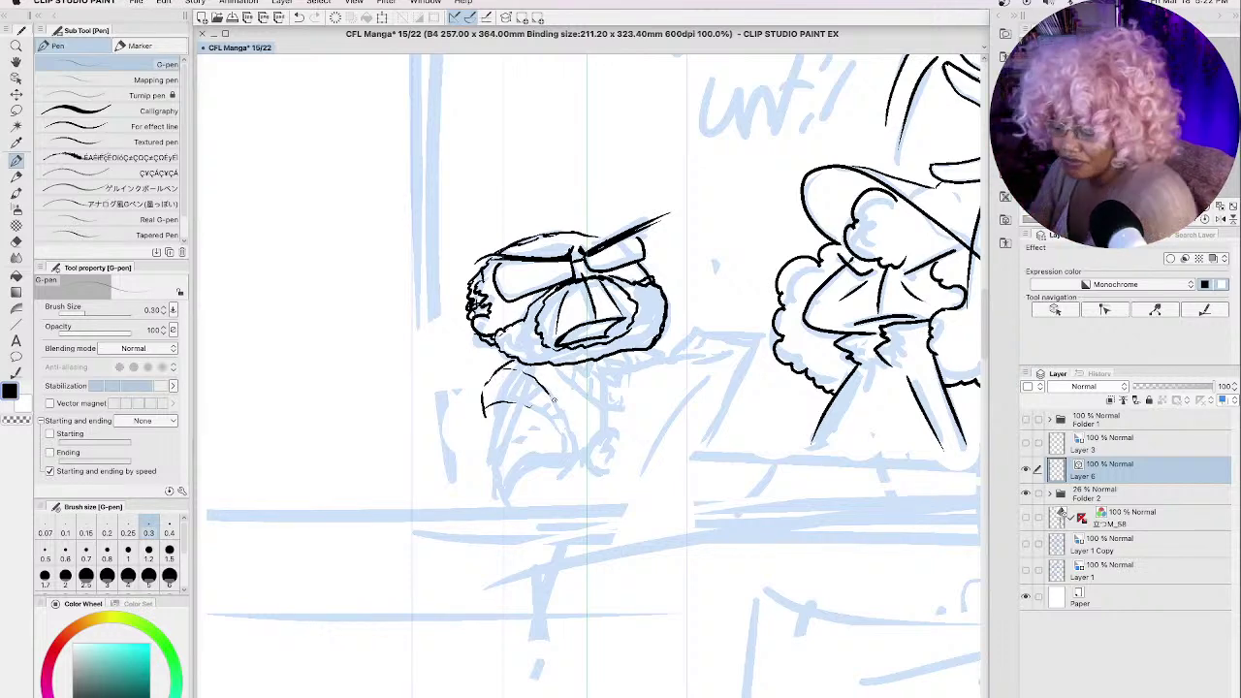
{"action": "mouse_move", "coordinate": [481, 417]}
{"action": "left_mouse_down"}
{"action": "mouse_move", "coordinate": [515, 389]}
{"action": "mouse_move", "coordinate": [528, 407]}
{"action": "mouse_move", "coordinate": [490, 392]}
{"action": "mouse_move", "coordinate": [565, 413]}
{"action": "mouse_move", "coordinate": [573, 433]}
{"action": "left_mouse_up"}
{"action": "key", "text": "ctrl+z"}
{"action": "key", "text": "ctrl+z"}
{"action": "key", "text": "ctrl+z"}
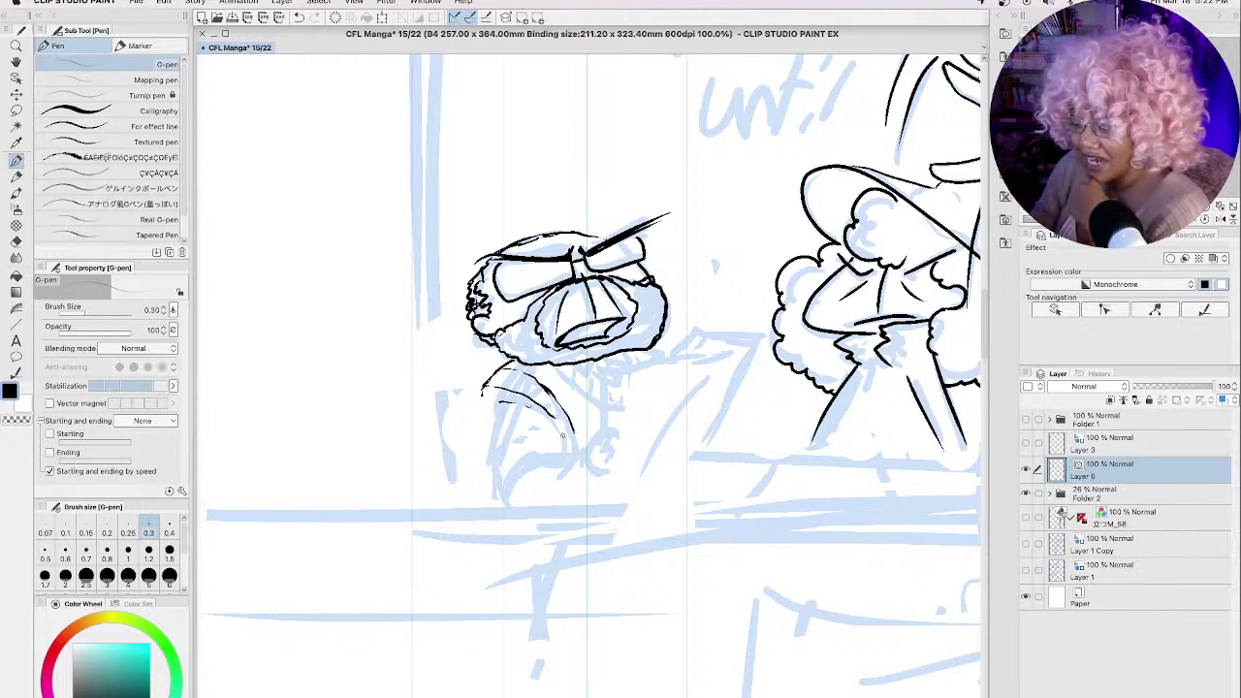
{"action": "left_click_drag", "start_coordinate": [498, 367], "coordinate": [481, 397]}
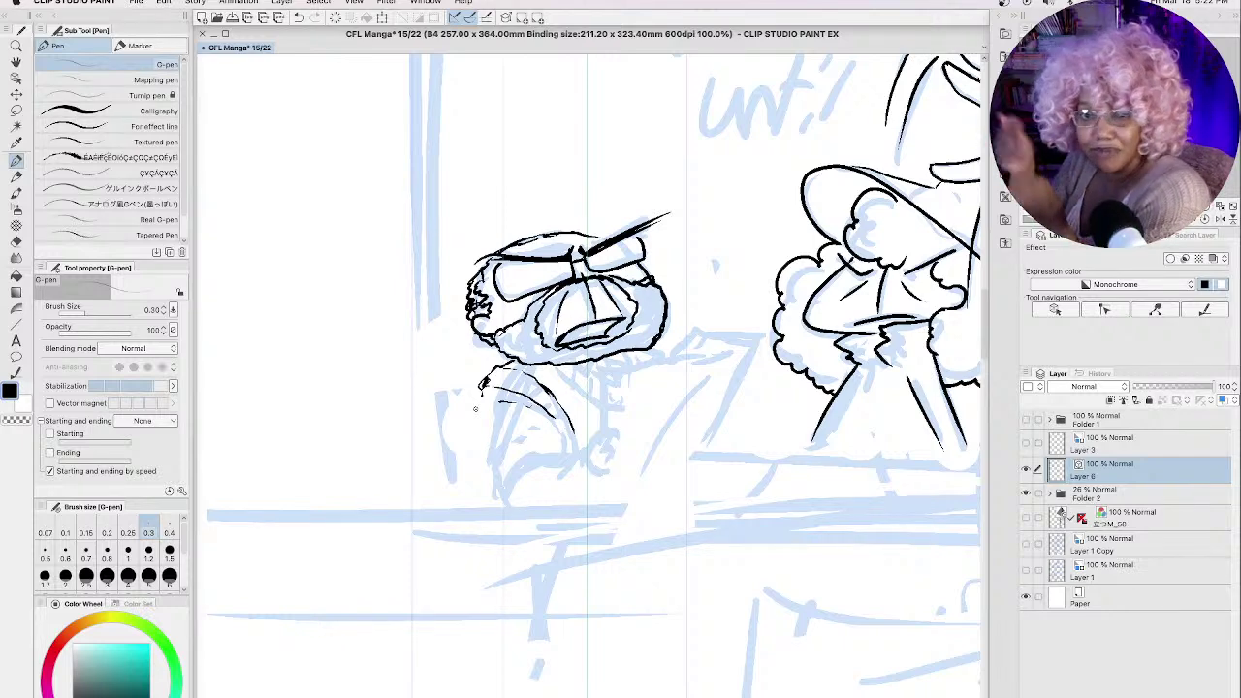
{"action": "left_click_drag", "start_coordinate": [515, 369], "coordinate": [496, 387]}
{"action": "mouse_move", "coordinate": [539, 372]}
{"action": "left_mouse_down"}
{"action": "mouse_move", "coordinate": [516, 394]}
{"action": "mouse_move", "coordinate": [540, 412]}
{"action": "mouse_move", "coordinate": [480, 397]}
{"action": "mouse_move", "coordinate": [483, 482]}
{"action": "mouse_move", "coordinate": [497, 506]}
{"action": "mouse_move", "coordinate": [560, 458]}
{"action": "left_mouse_up"}
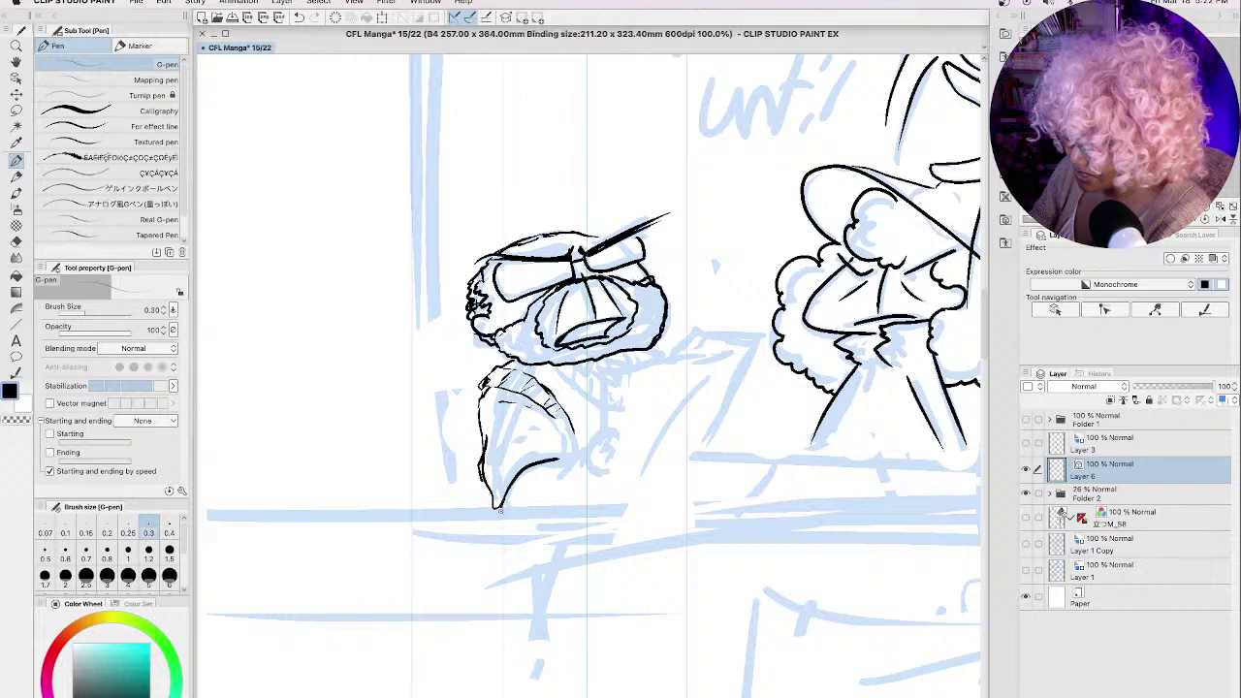
Step: Ink the figure's bottom curve and hatch its body and lower-right side
{"action": "left_click_drag", "start_coordinate": [503, 496], "coordinate": [499, 512]}
{"action": "mouse_move", "coordinate": [500, 440]}
{"action": "left_mouse_down"}
{"action": "mouse_move", "coordinate": [485, 419]}
{"action": "mouse_move", "coordinate": [549, 427]}
{"action": "left_mouse_up"}
{"action": "mouse_move", "coordinate": [479, 400]}
{"action": "left_mouse_down"}
{"action": "mouse_move", "coordinate": [553, 432]}
{"action": "mouse_move", "coordinate": [560, 456]}
{"action": "mouse_move", "coordinate": [504, 463]}
{"action": "left_mouse_up"}
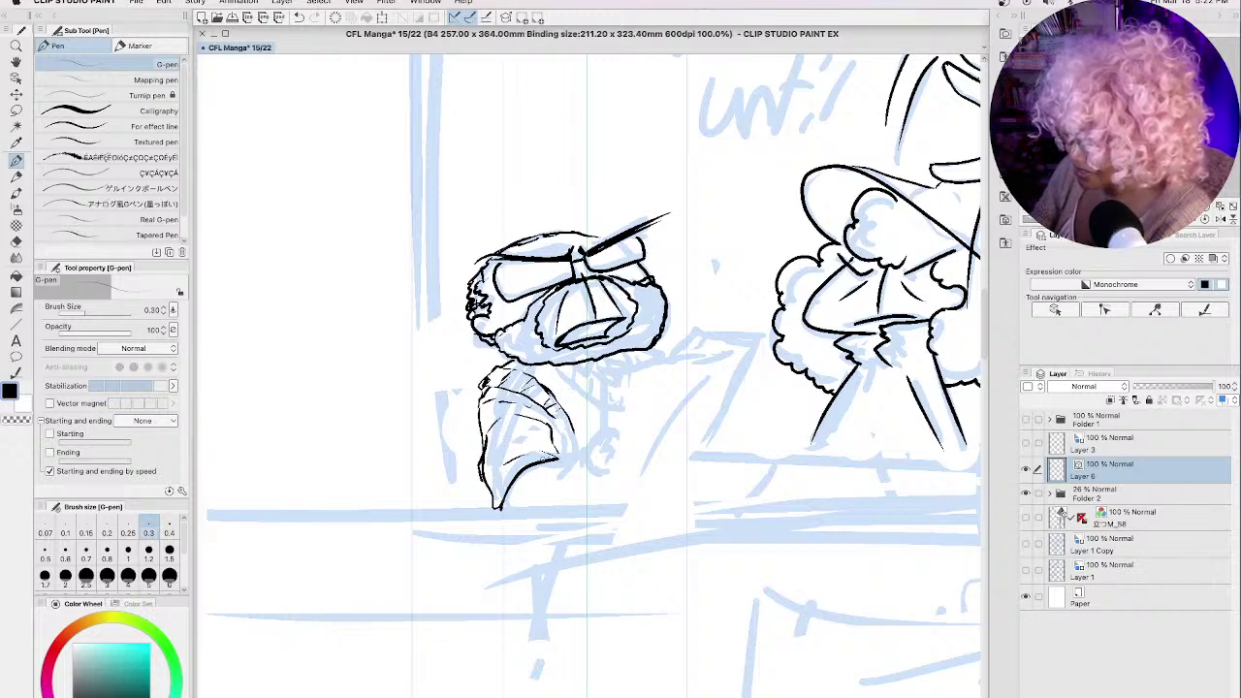
{"action": "left_click_drag", "start_coordinate": [550, 417], "coordinate": [564, 449]}
{"action": "left_click_drag", "start_coordinate": [570, 428], "coordinate": [575, 448]}
{"action": "left_click_drag", "start_coordinate": [559, 418], "coordinate": [574, 444]}
Step: Add a diagonal line and dense hatching just below the head
{"action": "left_click_drag", "start_coordinate": [558, 370], "coordinate": [599, 407]}
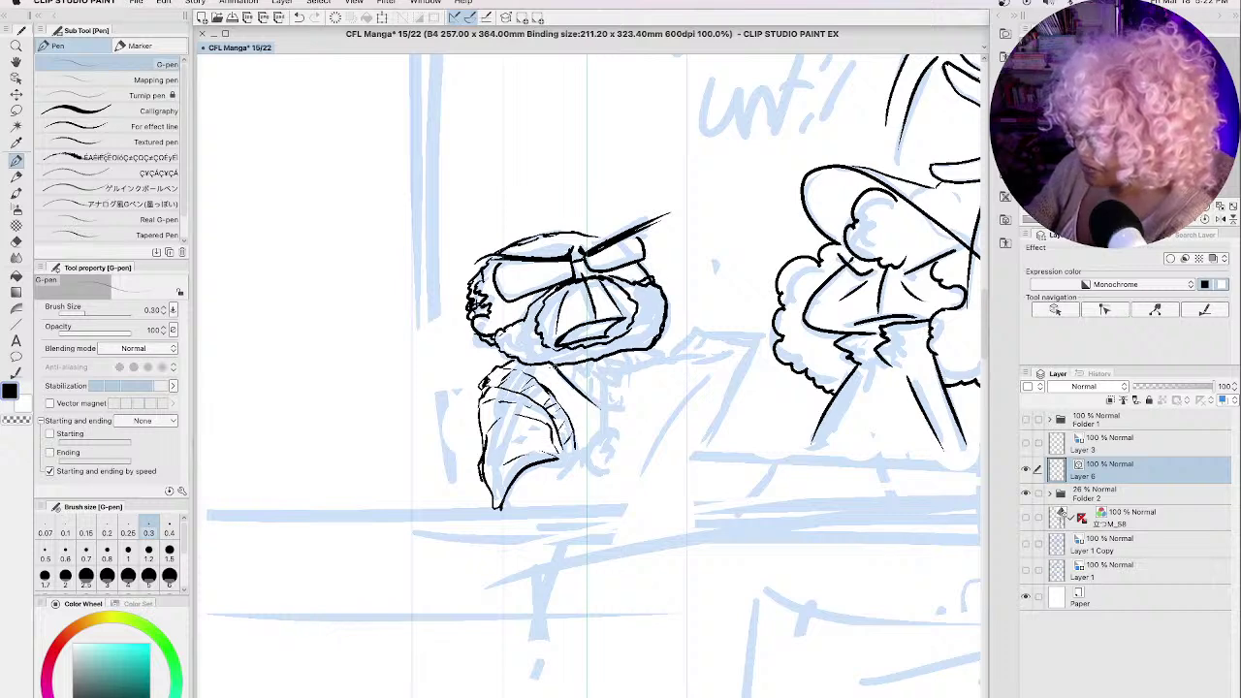
{"action": "left_click_drag", "start_coordinate": [539, 366], "coordinate": [556, 386]}
{"action": "mouse_move", "coordinate": [559, 387]}
{"action": "left_mouse_down"}
{"action": "mouse_move", "coordinate": [595, 417]}
{"action": "mouse_move", "coordinate": [560, 388]}
{"action": "mouse_move", "coordinate": [574, 393]}
{"action": "left_mouse_up"}
{"action": "left_click_drag", "start_coordinate": [574, 398], "coordinate": [594, 412]}
{"action": "mouse_move", "coordinate": [568, 360]}
{"action": "left_mouse_down"}
{"action": "mouse_move", "coordinate": [601, 378]}
{"action": "mouse_move", "coordinate": [593, 397]}
{"action": "mouse_move", "coordinate": [611, 390]}
{"action": "mouse_move", "coordinate": [600, 365]}
{"action": "mouse_move", "coordinate": [615, 369]}
{"action": "left_mouse_up"}
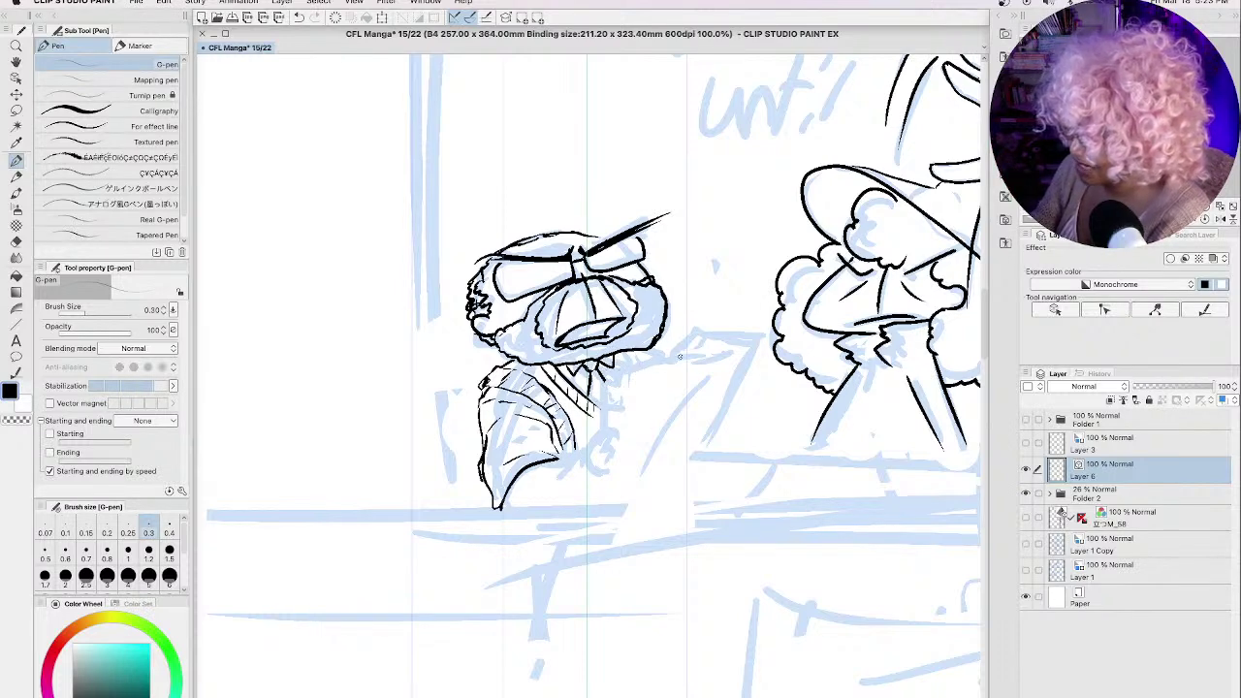
Step: Ink the arm reaching toward the paper, closing gaps around the hand
{"action": "left_click_drag", "start_coordinate": [680, 355], "coordinate": [597, 376]}
{"action": "left_click_drag", "start_coordinate": [601, 374], "coordinate": [602, 434]}
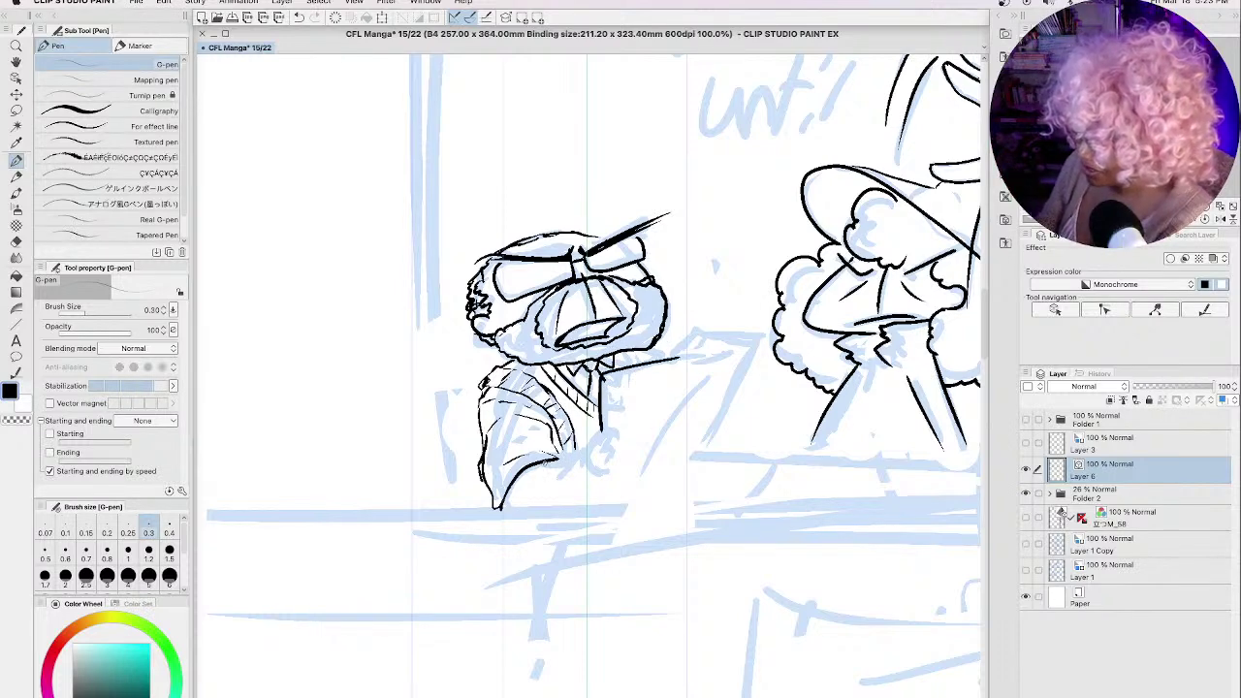
{"action": "mouse_move", "coordinate": [544, 465]}
{"action": "left_mouse_down"}
{"action": "mouse_move", "coordinate": [582, 448]}
{"action": "mouse_move", "coordinate": [597, 490]}
{"action": "mouse_move", "coordinate": [608, 483]}
{"action": "mouse_move", "coordinate": [592, 491]}
{"action": "mouse_move", "coordinate": [601, 428]}
{"action": "mouse_move", "coordinate": [618, 434]}
{"action": "mouse_move", "coordinate": [611, 471]}
{"action": "left_mouse_up"}
{"action": "mouse_move", "coordinate": [596, 441]}
{"action": "left_mouse_down"}
{"action": "mouse_move", "coordinate": [619, 431]}
{"action": "mouse_move", "coordinate": [612, 450]}
{"action": "left_mouse_up"}
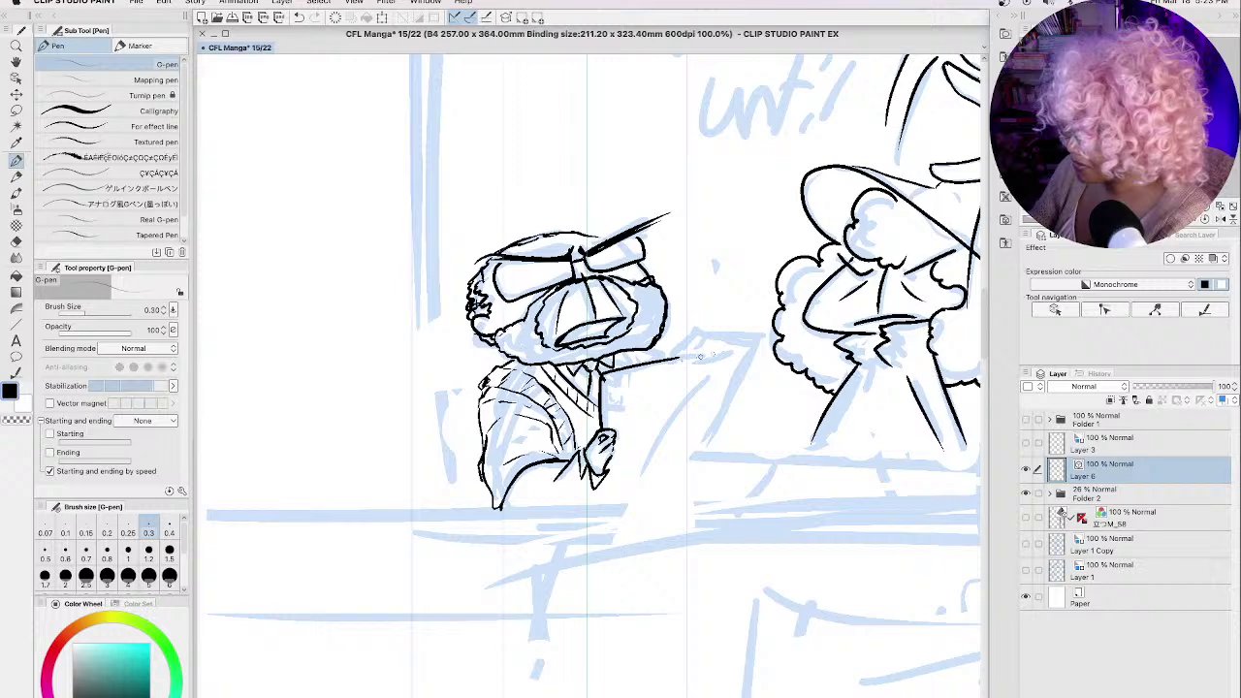
{"action": "mouse_move", "coordinate": [700, 357]}
{"action": "left_mouse_down"}
{"action": "mouse_move", "coordinate": [734, 345]}
{"action": "mouse_move", "coordinate": [647, 447]}
{"action": "mouse_move", "coordinate": [688, 344]}
{"action": "mouse_move", "coordinate": [721, 328]}
{"action": "mouse_move", "coordinate": [764, 333]}
{"action": "mouse_move", "coordinate": [700, 454]}
{"action": "mouse_move", "coordinate": [743, 343]}
{"action": "mouse_move", "coordinate": [766, 337]}
{"action": "left_mouse_up"}
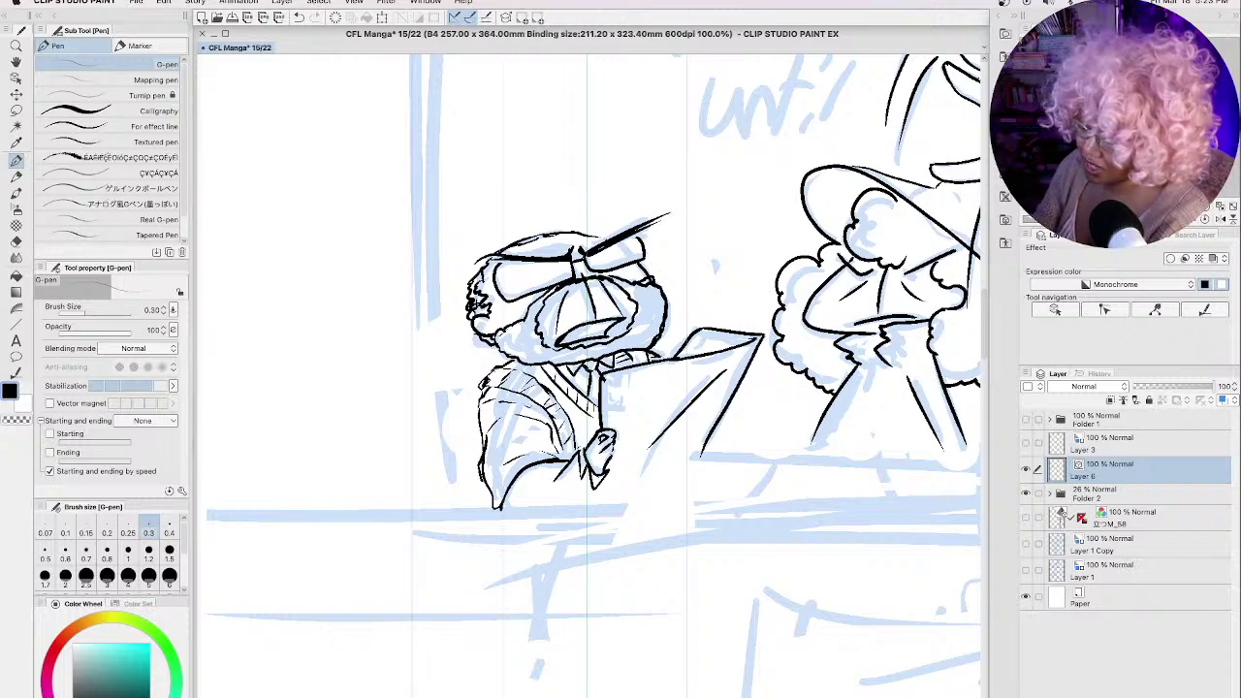
Step: Hatch the left shoulder and add ink marks on the cheek and beard
{"action": "left_click_drag", "start_coordinate": [493, 372], "coordinate": [485, 393]}
{"action": "left_click_drag", "start_coordinate": [504, 371], "coordinate": [495, 385]}
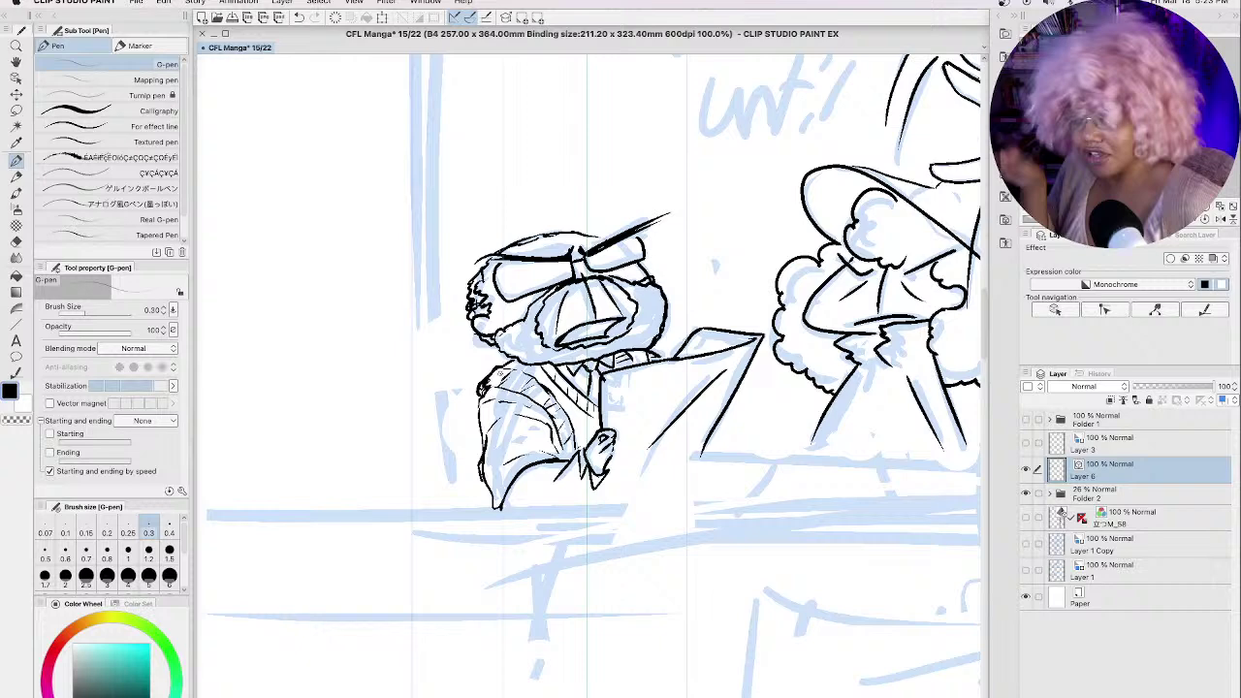
{"action": "mouse_move", "coordinate": [483, 337]}
{"action": "left_mouse_down"}
{"action": "mouse_move", "coordinate": [500, 357]}
{"action": "mouse_move", "coordinate": [521, 349]}
{"action": "left_mouse_up"}
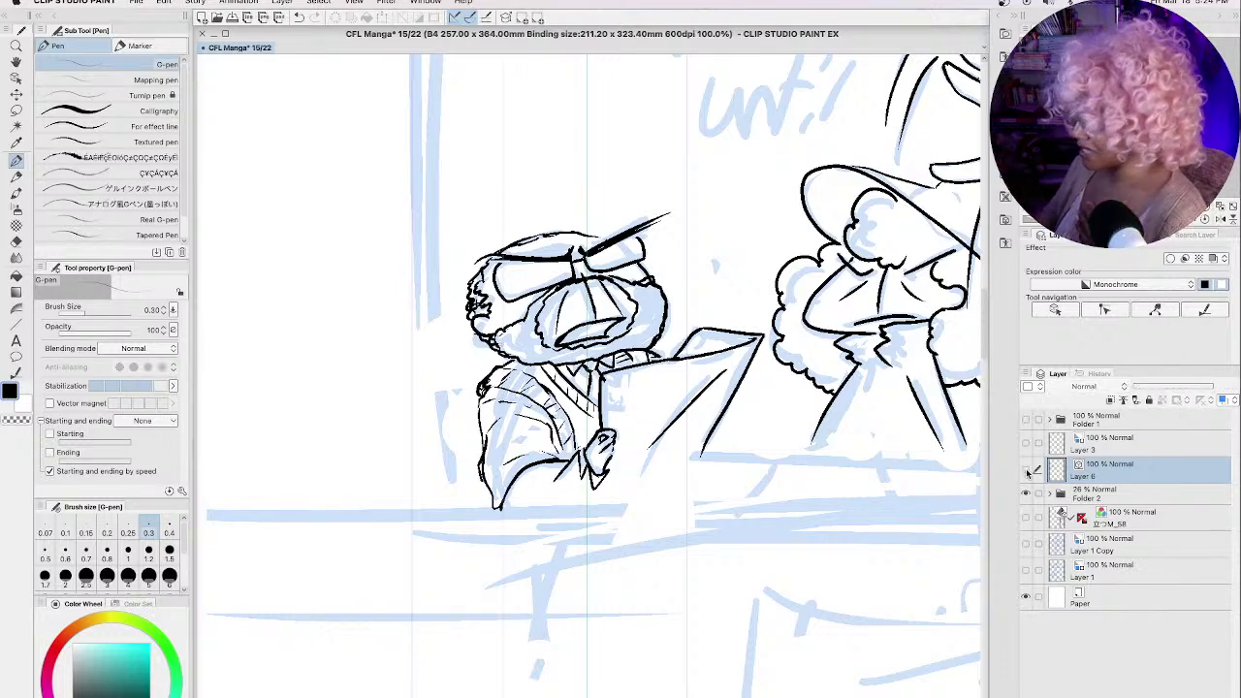
Step: Check the sketch, then add a new full-Color layer clipped to the Layer 6 inks
{"action": "left_click", "coordinate": [1026, 471]}
{"action": "left_click", "coordinate": [1026, 470]}
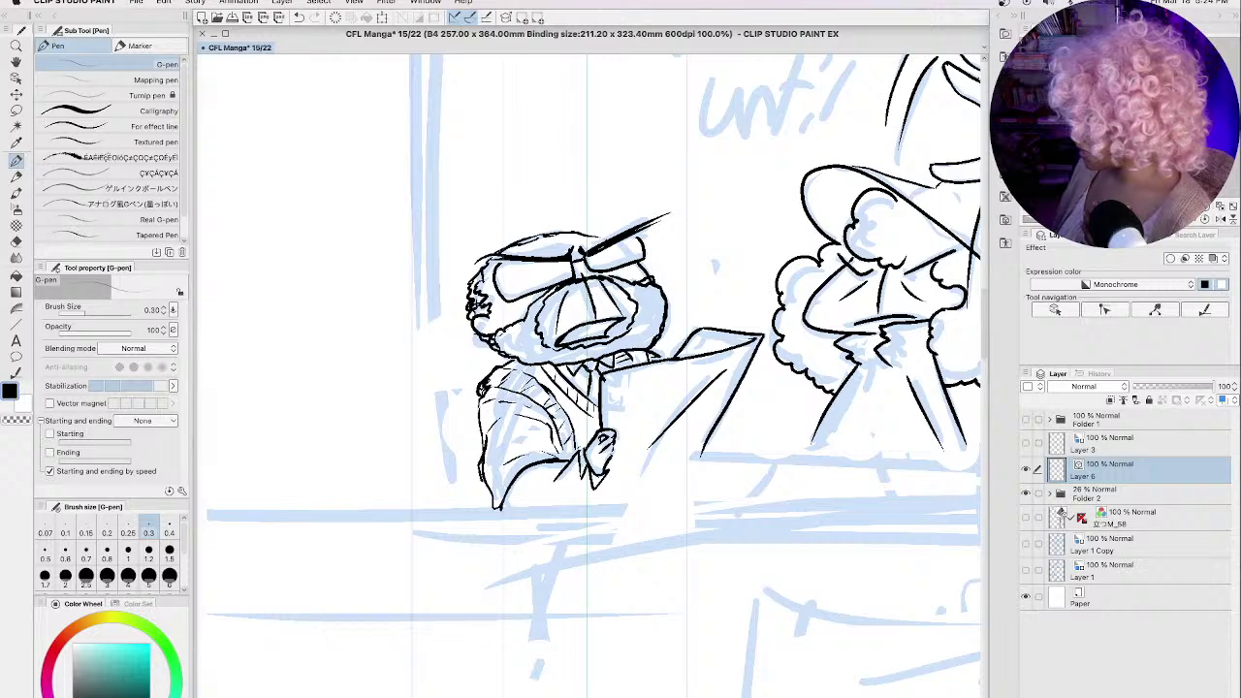
{"action": "key", "text": "super+shift+n"}
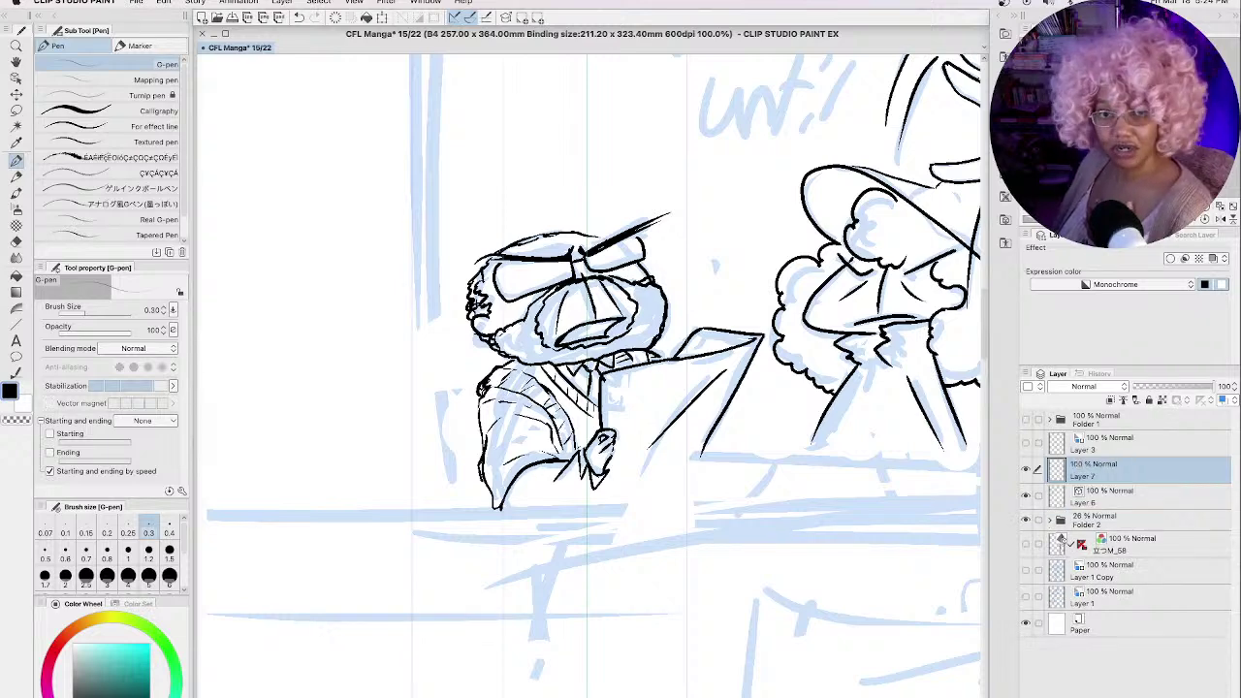
{"action": "left_click", "coordinate": [1111, 403]}
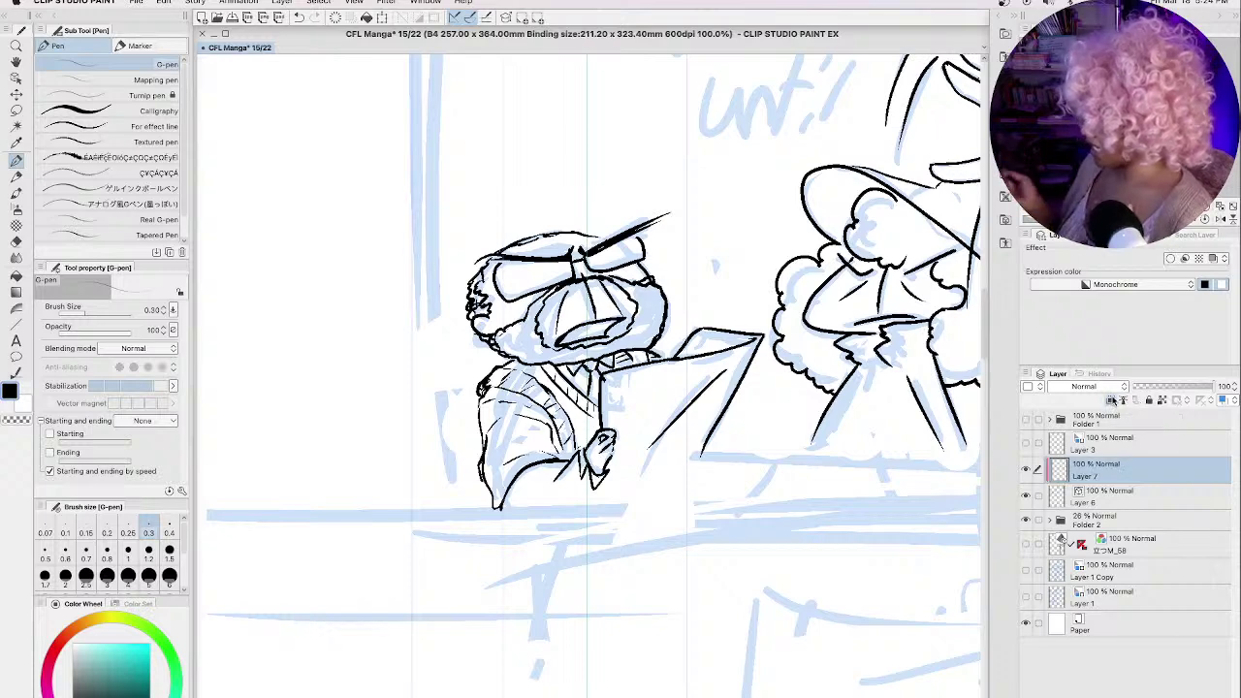
{"action": "left_click", "coordinate": [1105, 284]}
{"action": "left_click", "coordinate": [1078, 300]}
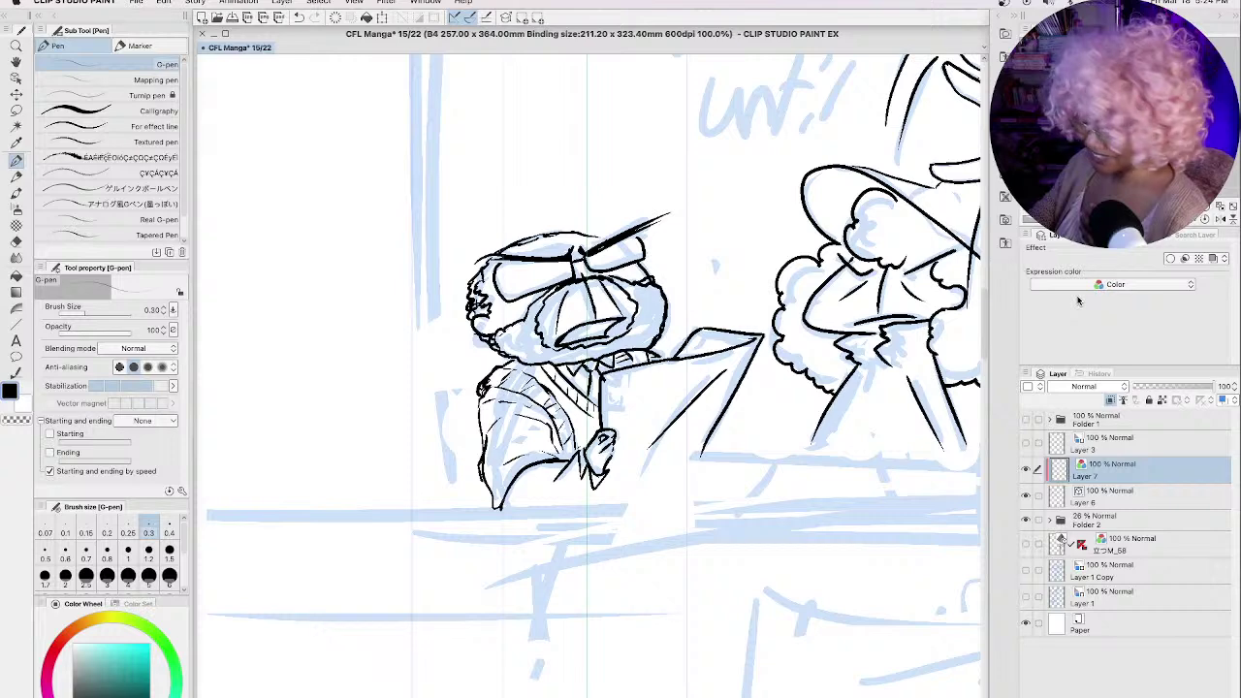
Step: Scribble cyan test lines over the character with the Milli pen
{"action": "left_click", "coordinate": [143, 659]}
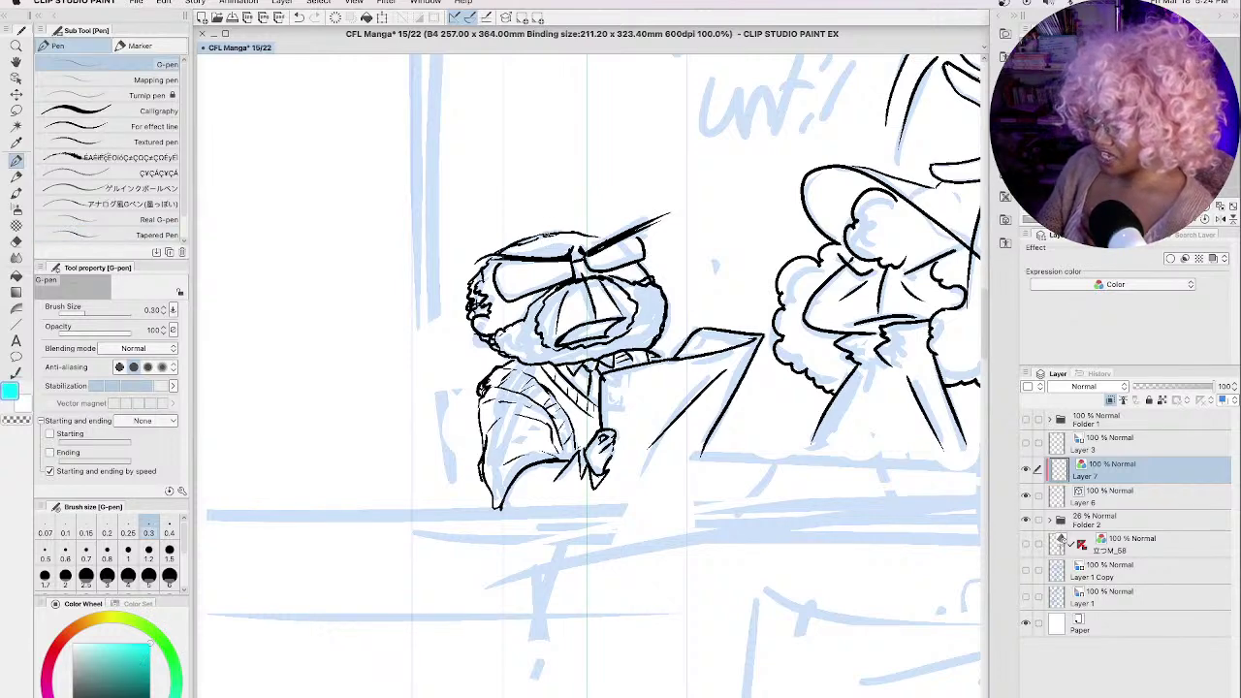
{"action": "left_click", "coordinate": [139, 46]}
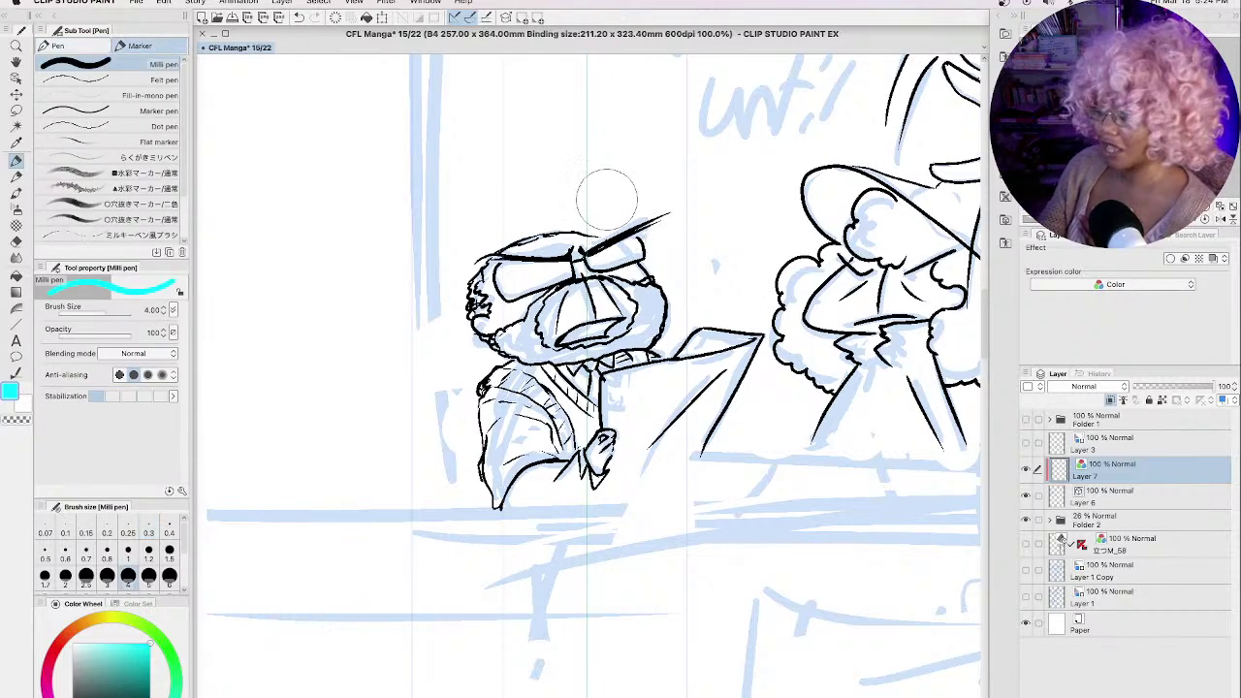
{"action": "left_click_drag", "start_coordinate": [494, 259], "coordinate": [580, 234]}
{"action": "left_click_drag", "start_coordinate": [471, 289], "coordinate": [479, 331]}
{"action": "left_click_drag", "start_coordinate": [504, 264], "coordinate": [651, 225]}
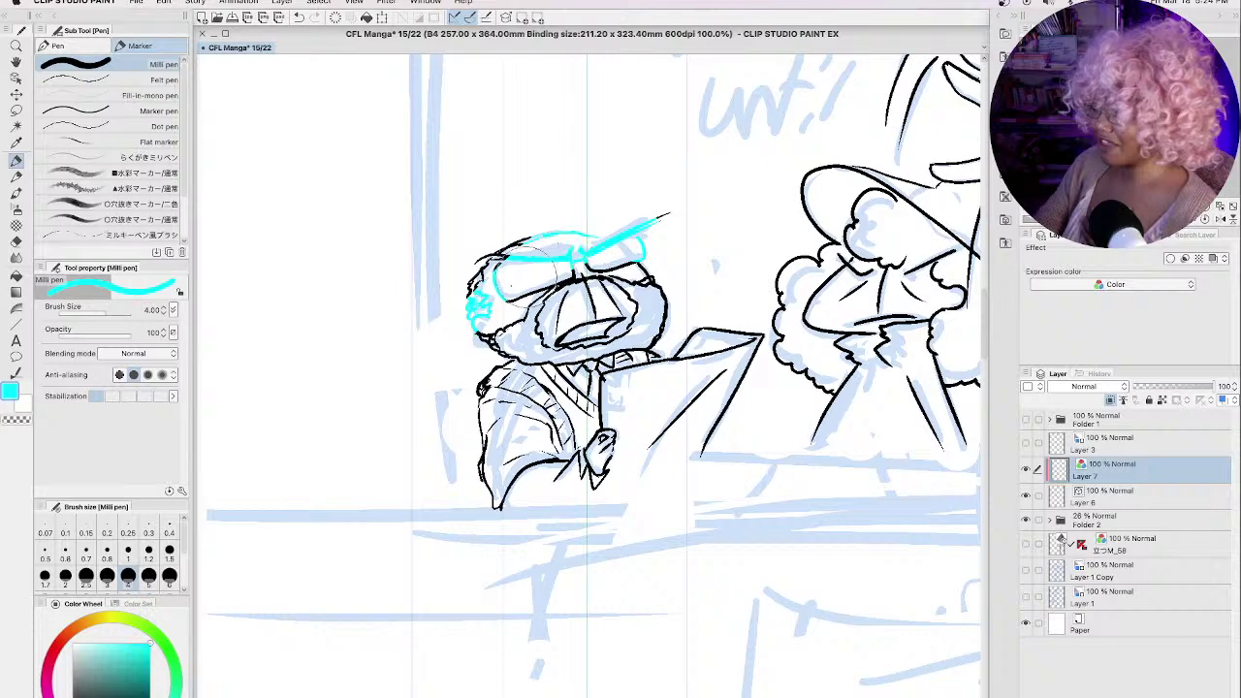
{"action": "left_click_drag", "start_coordinate": [480, 290], "coordinate": [642, 281]}
{"action": "left_click_drag", "start_coordinate": [479, 320], "coordinate": [620, 361]}
{"action": "mouse_move", "coordinate": [485, 387]}
{"action": "left_mouse_down"}
{"action": "mouse_move", "coordinate": [609, 407]}
{"action": "mouse_move", "coordinate": [593, 480]}
{"action": "left_mouse_up"}
{"action": "left_click_drag", "start_coordinate": [669, 453], "coordinate": [713, 426]}
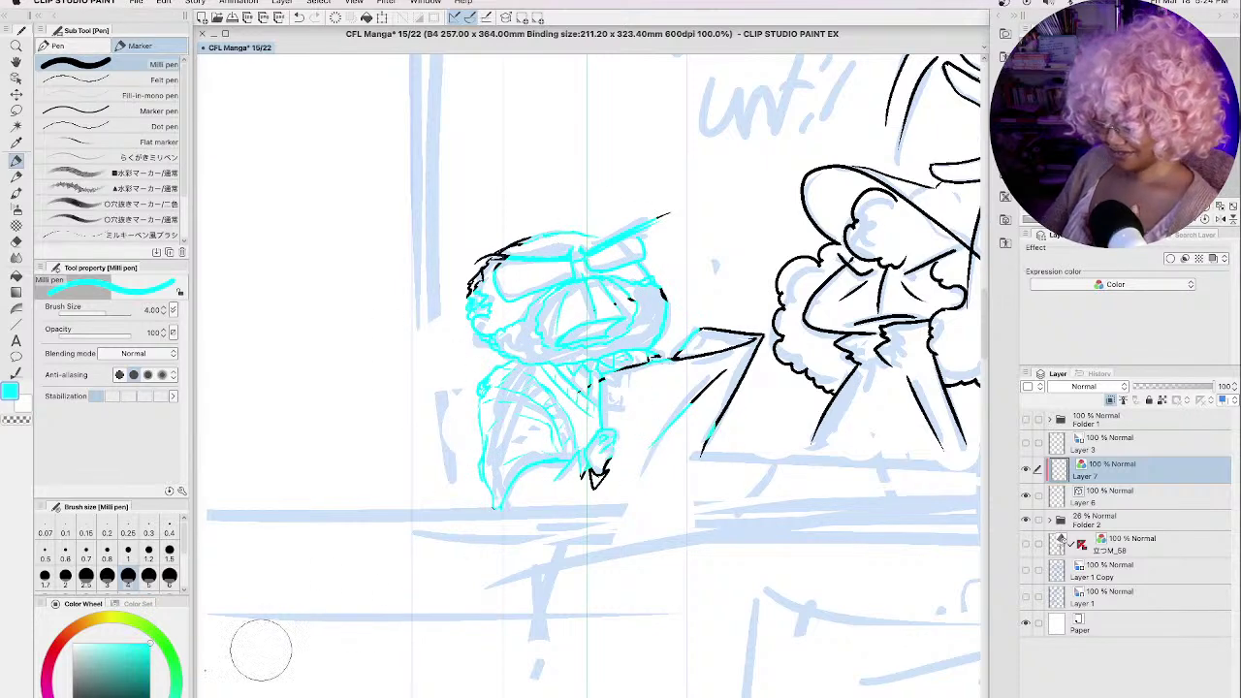
Step: Add green test lines over the cyan scribbles, briefly thickening the scratch lines
{"action": "left_click", "coordinate": [176, 668]}
{"action": "left_click_drag", "start_coordinate": [667, 216], "coordinate": [484, 281]}
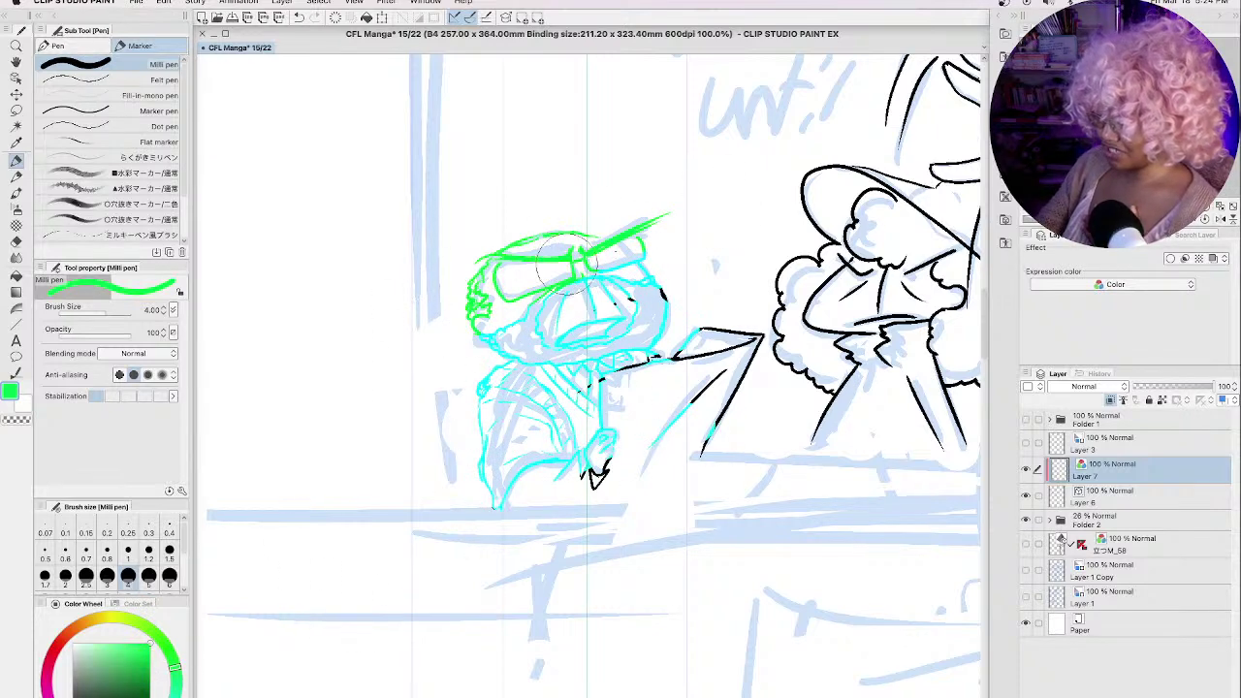
{"action": "mouse_move", "coordinate": [581, 291]}
{"action": "left_mouse_down"}
{"action": "mouse_move", "coordinate": [483, 392]}
{"action": "mouse_move", "coordinate": [470, 443]}
{"action": "mouse_move", "coordinate": [693, 359]}
{"action": "mouse_move", "coordinate": [621, 398]}
{"action": "left_mouse_up"}
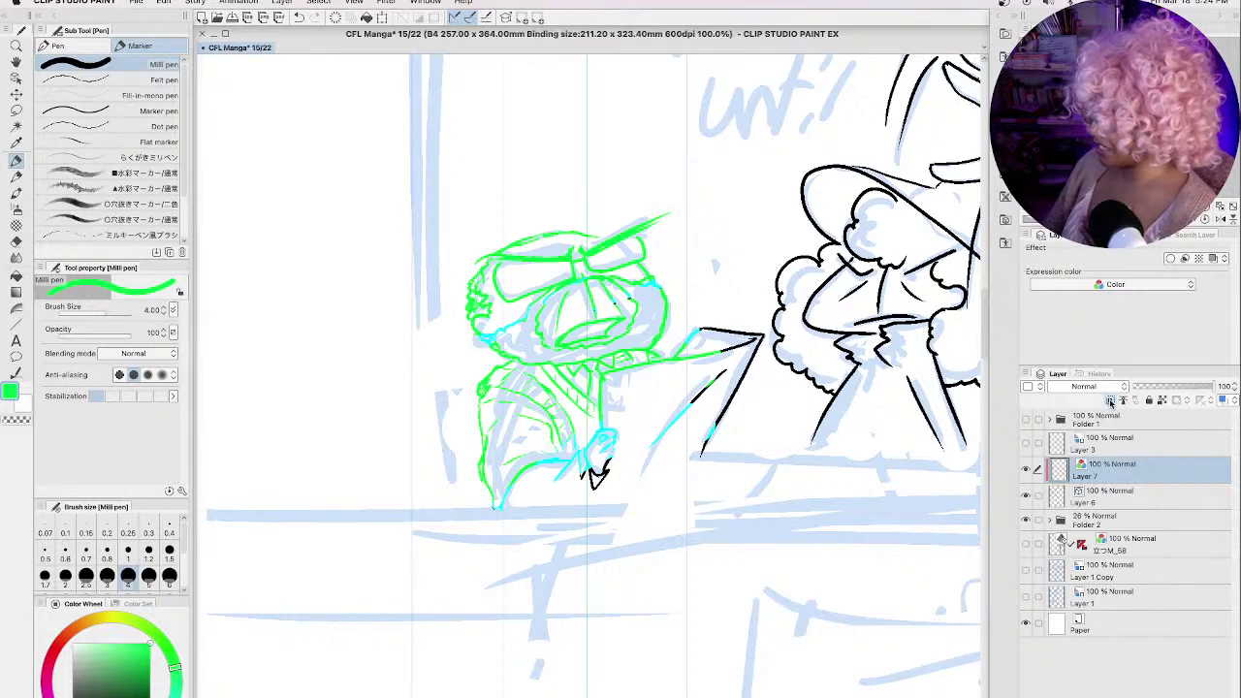
{"action": "left_click", "coordinate": [1110, 402]}
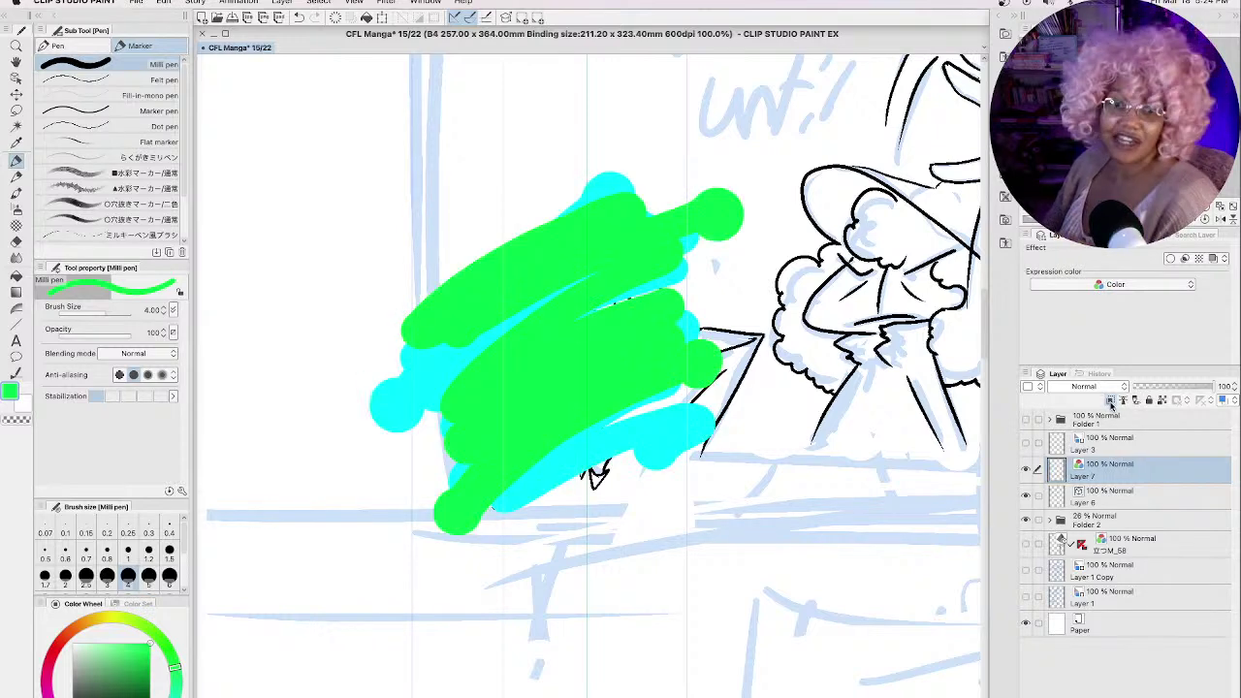
{"action": "left_click", "coordinate": [1110, 403]}
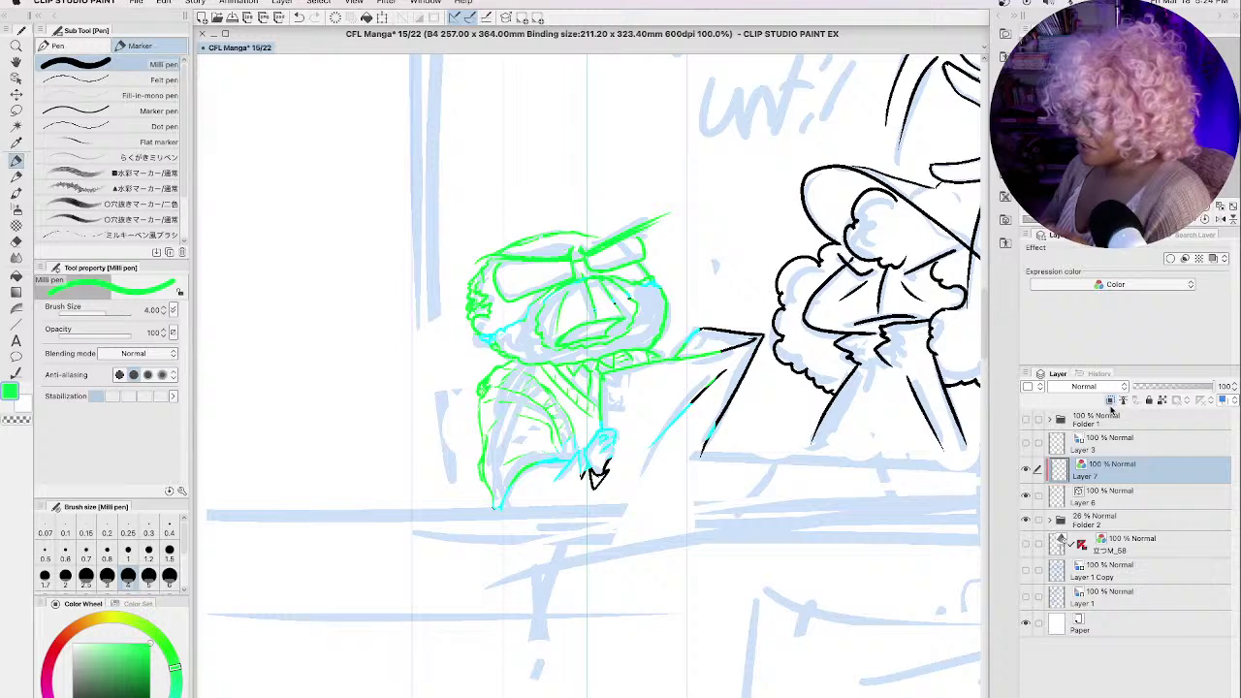
Step: Draw red test lines over the hat and face, then delete the scratch layer
{"action": "left_click", "coordinate": [63, 636]}
{"action": "mouse_move", "coordinate": [666, 217]}
{"action": "left_mouse_down"}
{"action": "mouse_move", "coordinate": [581, 254]}
{"action": "mouse_move", "coordinate": [476, 260]}
{"action": "left_mouse_up"}
{"action": "mouse_move", "coordinate": [480, 265]}
{"action": "left_mouse_down"}
{"action": "mouse_move", "coordinate": [469, 315]}
{"action": "mouse_move", "coordinate": [581, 320]}
{"action": "mouse_move", "coordinate": [482, 423]}
{"action": "mouse_move", "coordinate": [652, 377]}
{"action": "mouse_move", "coordinate": [683, 399]}
{"action": "left_mouse_up"}
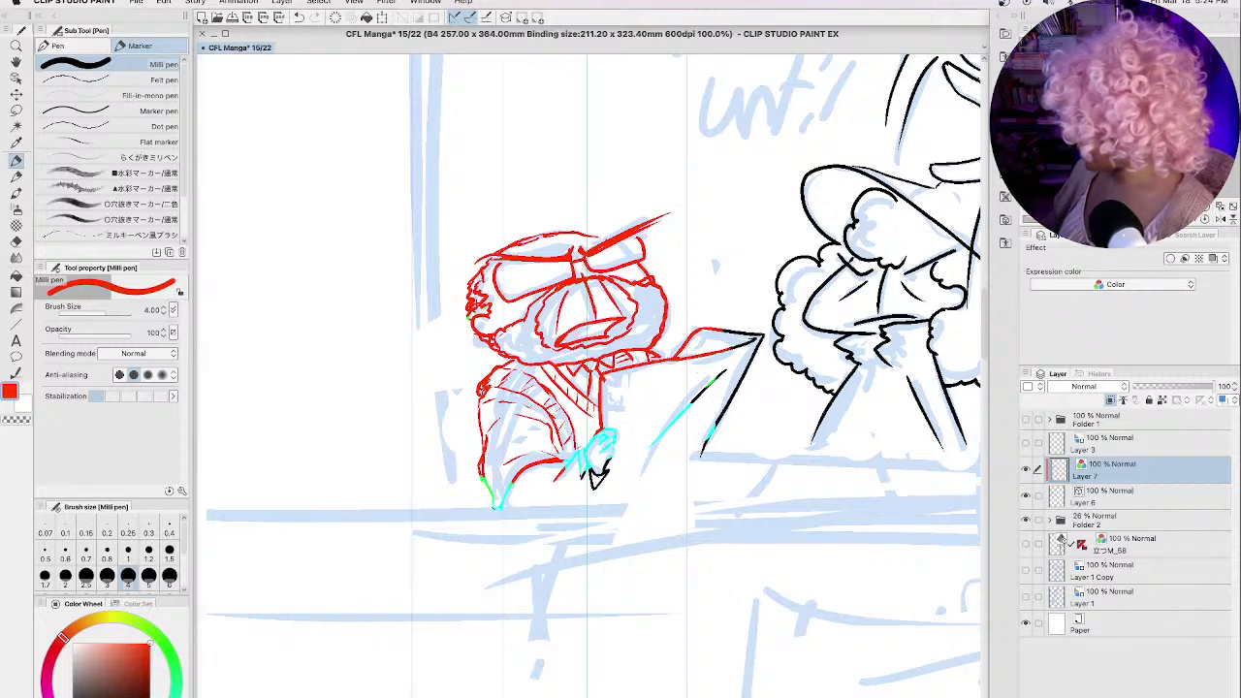
{"action": "key", "text": "Delete"}
{"action": "key", "text": "Return"}
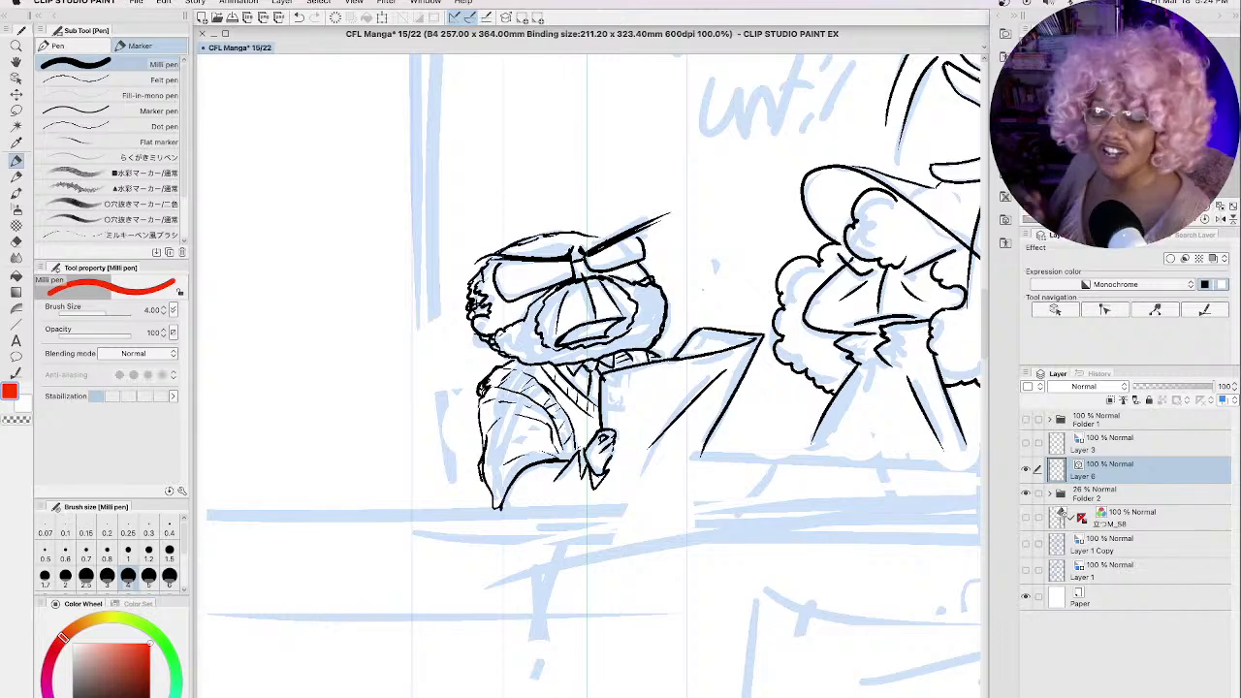
Step: Return to black with the G-pen and pan to the character's face and raised hand
{"action": "key", "text": "x"}
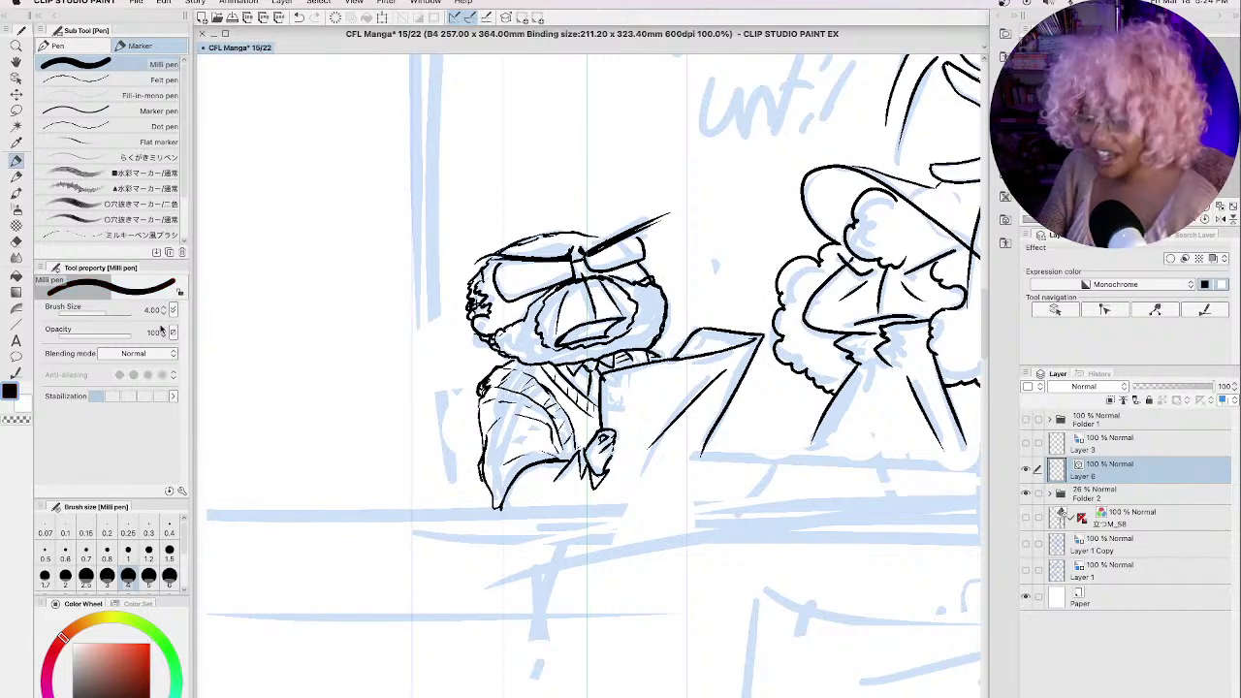
{"action": "left_click", "coordinate": [84, 46]}
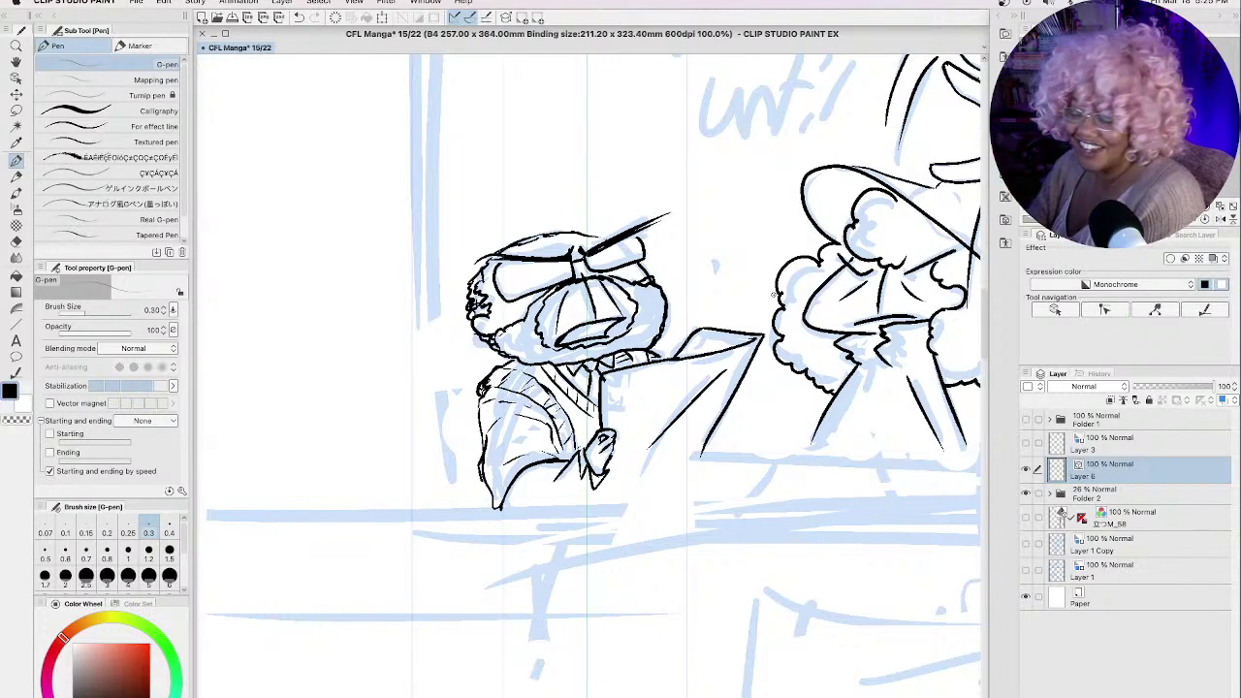
{"action": "left_click_drag", "start_coordinate": [582, 388], "coordinate": [281, 339]}
{"action": "mouse_move", "coordinate": [451, 277]}
{"action": "left_mouse_down"}
{"action": "mouse_move", "coordinate": [432, 272]}
{"action": "mouse_move", "coordinate": [388, 339]}
{"action": "mouse_move", "coordinate": [613, 410]}
{"action": "left_mouse_up"}
Step: Ink a curved line over the blue arc, then pan to the second character
{"action": "mouse_move", "coordinate": [511, 281]}
{"action": "left_mouse_down"}
{"action": "mouse_move", "coordinate": [519, 351]}
{"action": "mouse_move", "coordinate": [807, 573]}
{"action": "left_mouse_up"}
{"action": "key", "text": "p"}
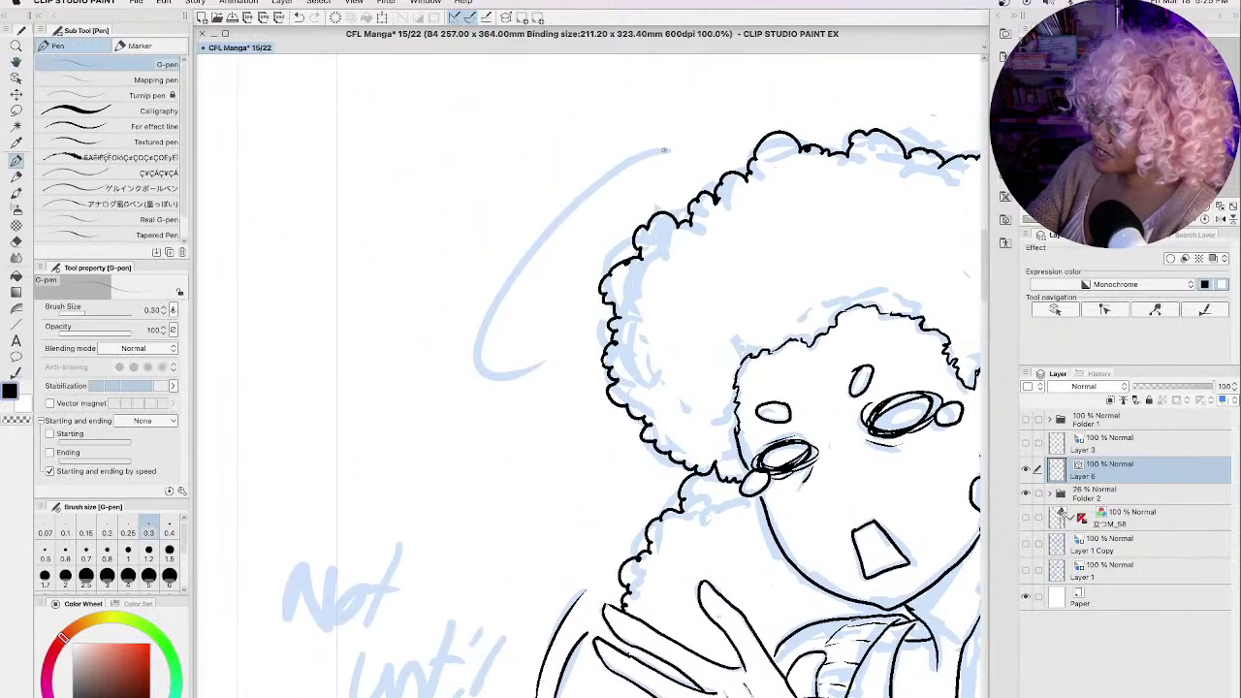
{"action": "left_click_drag", "start_coordinate": [664, 151], "coordinate": [541, 360]}
{"action": "key", "text": "h"}
{"action": "left_click_drag", "start_coordinate": [872, 291], "coordinate": [310, 286]}
{"action": "mouse_move", "coordinate": [694, 279]}
{"action": "left_mouse_down"}
{"action": "mouse_move", "coordinate": [759, 313]}
{"action": "mouse_move", "coordinate": [645, 294]}
{"action": "mouse_move", "coordinate": [678, 347]}
{"action": "mouse_move", "coordinate": [671, 411]}
{"action": "mouse_move", "coordinate": [654, 405]}
{"action": "mouse_move", "coordinate": [670, 391]}
{"action": "mouse_move", "coordinate": [641, 312]}
{"action": "mouse_move", "coordinate": [635, 370]}
{"action": "mouse_move", "coordinate": [665, 384]}
{"action": "left_mouse_up"}
{"action": "key", "text": "p"}
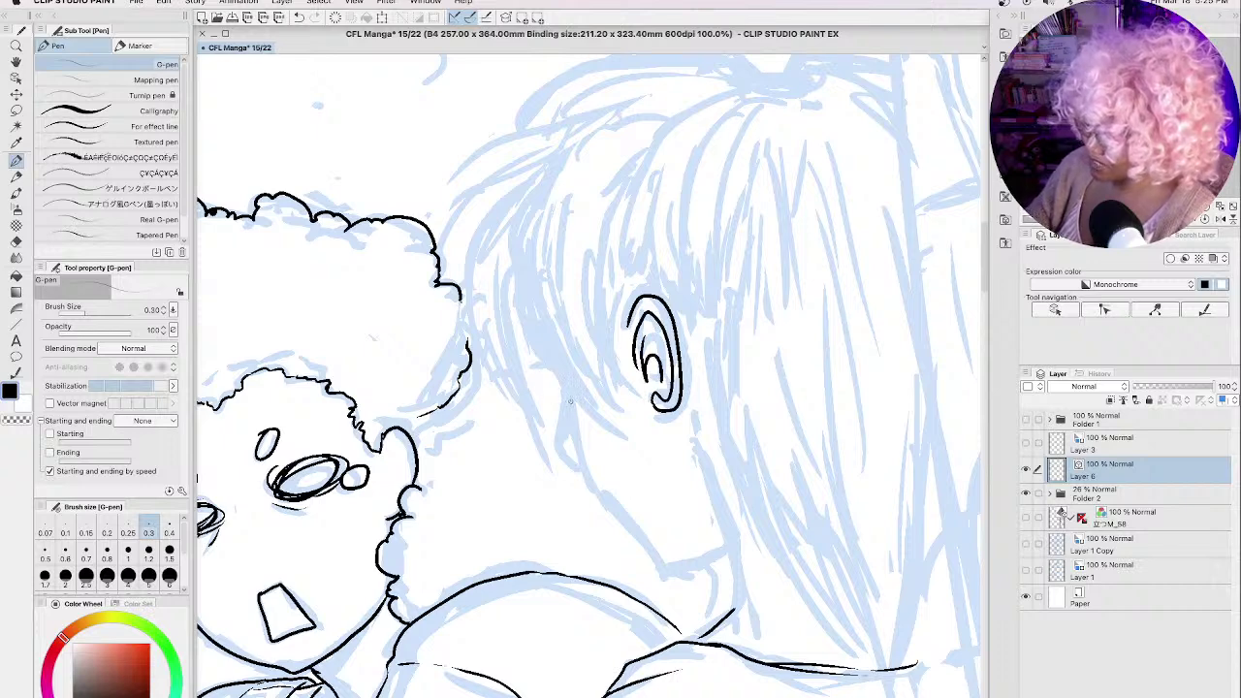
Step: Ink the second character's jaw, neck, chin and shoulder lines
{"action": "mouse_move", "coordinate": [570, 399]}
{"action": "left_mouse_down"}
{"action": "mouse_move", "coordinate": [613, 513]}
{"action": "mouse_move", "coordinate": [664, 569]}
{"action": "mouse_move", "coordinate": [712, 554]}
{"action": "left_mouse_up"}
{"action": "mouse_move", "coordinate": [570, 398]}
{"action": "left_mouse_down"}
{"action": "mouse_move", "coordinate": [554, 436]}
{"action": "mouse_move", "coordinate": [571, 452]}
{"action": "left_mouse_up"}
{"action": "left_click_drag", "start_coordinate": [555, 375], "coordinate": [538, 386]}
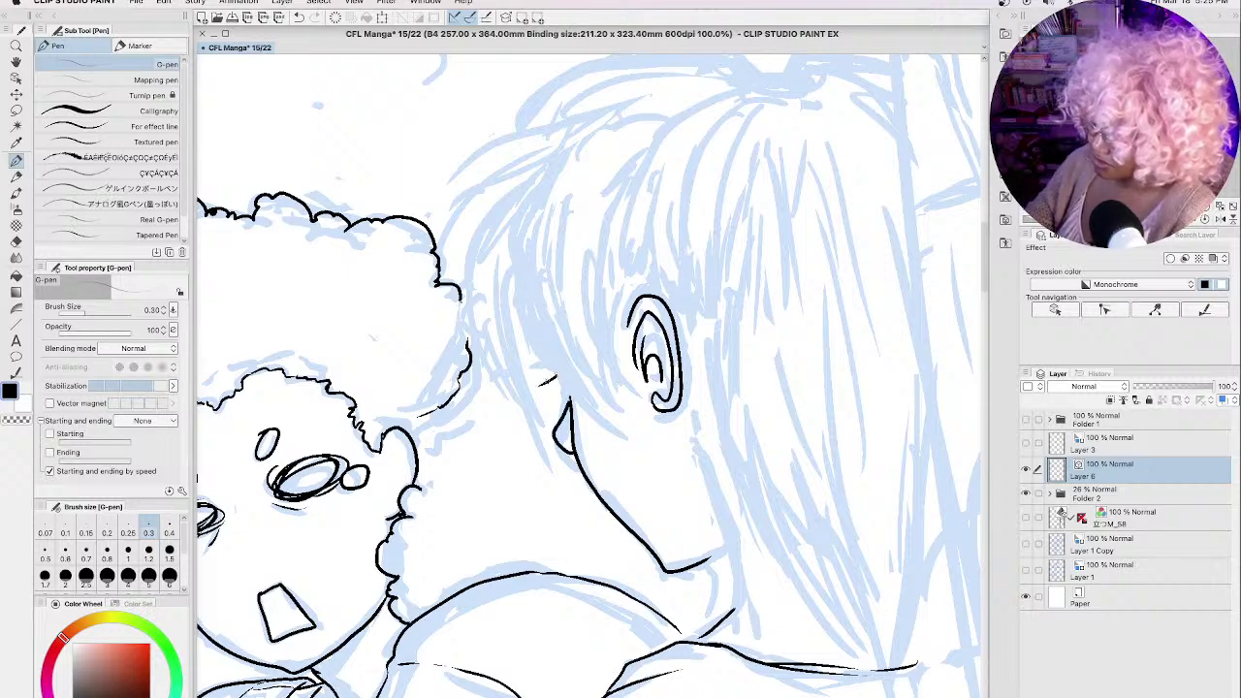
{"action": "mouse_move", "coordinate": [677, 424]}
{"action": "left_mouse_down"}
{"action": "mouse_move", "coordinate": [634, 351]}
{"action": "mouse_move", "coordinate": [631, 248]}
{"action": "mouse_move", "coordinate": [673, 349]}
{"action": "mouse_move", "coordinate": [676, 451]}
{"action": "left_mouse_up"}
{"action": "key", "text": "p"}
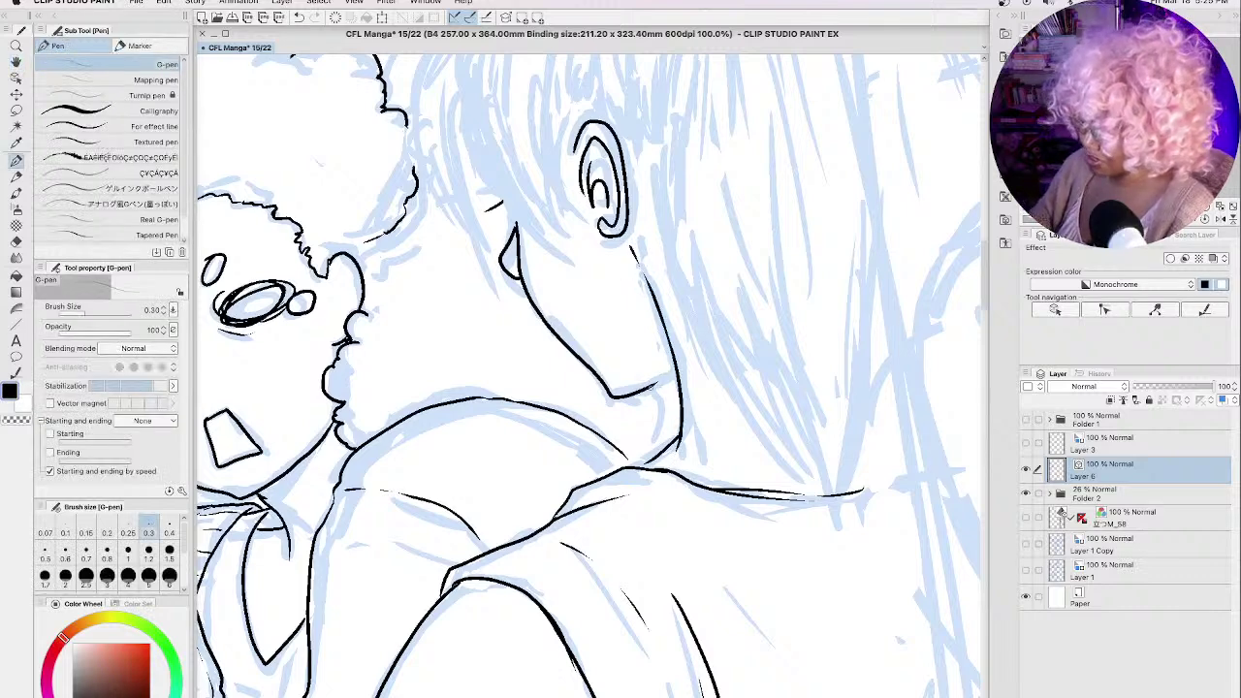
{"action": "left_click_drag", "start_coordinate": [649, 388], "coordinate": [681, 370]}
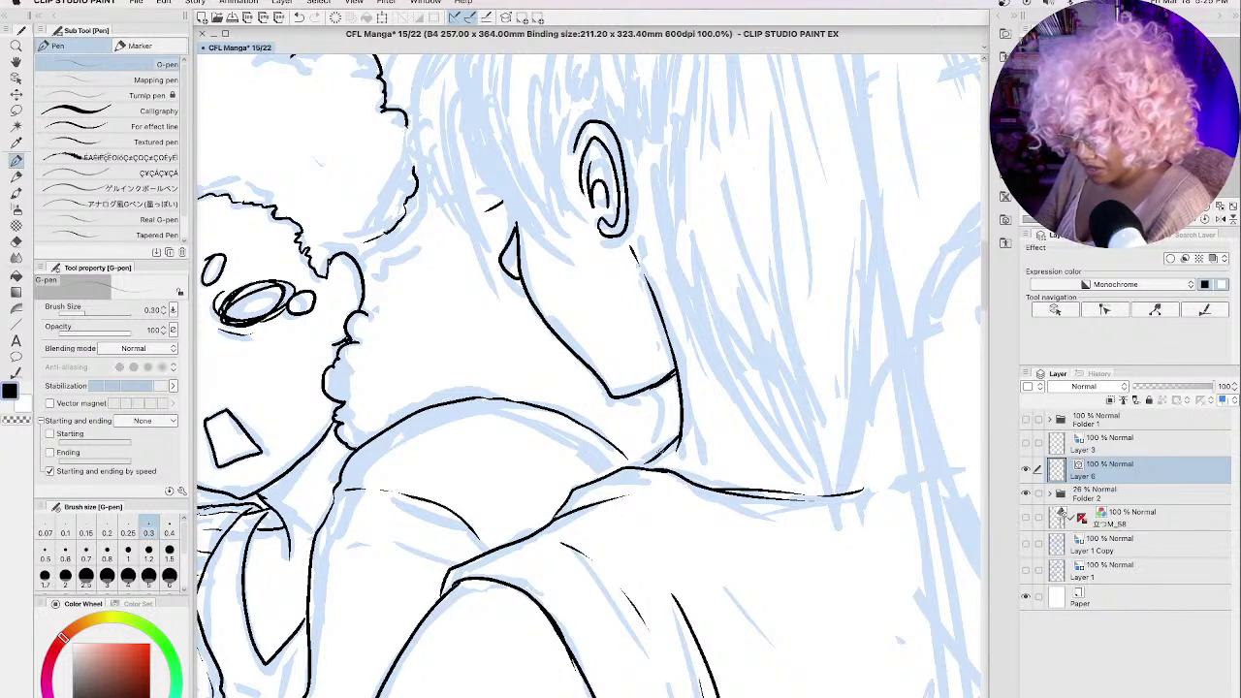
{"action": "mouse_move", "coordinate": [657, 458]}
{"action": "left_mouse_down"}
{"action": "mouse_move", "coordinate": [625, 466]}
{"action": "mouse_move", "coordinate": [679, 571]}
{"action": "left_mouse_up"}
{"action": "mouse_move", "coordinate": [735, 27]}
{"action": "left_mouse_down"}
{"action": "mouse_move", "coordinate": [735, 111]}
{"action": "mouse_move", "coordinate": [805, 188]}
{"action": "mouse_move", "coordinate": [874, 188]}
{"action": "mouse_move", "coordinate": [793, 186]}
{"action": "mouse_move", "coordinate": [825, 192]}
{"action": "mouse_move", "coordinate": [791, 197]}
{"action": "mouse_move", "coordinate": [879, 193]}
{"action": "left_mouse_up"}
Step: Ink the arched and pointed topknot strands down to the hair tie
{"action": "key", "text": "h"}
{"action": "left_click_drag", "start_coordinate": [806, 255], "coordinate": [711, 478]}
{"action": "key", "text": "p"}
{"action": "mouse_move", "coordinate": [690, 419]}
{"action": "left_mouse_down"}
{"action": "mouse_move", "coordinate": [680, 395]}
{"action": "mouse_move", "coordinate": [549, 351]}
{"action": "mouse_move", "coordinate": [681, 356]}
{"action": "left_mouse_up"}
{"action": "mouse_move", "coordinate": [489, 361]}
{"action": "left_mouse_down"}
{"action": "mouse_move", "coordinate": [595, 309]}
{"action": "mouse_move", "coordinate": [700, 319]}
{"action": "mouse_move", "coordinate": [540, 302]}
{"action": "mouse_move", "coordinate": [630, 246]}
{"action": "mouse_move", "coordinate": [746, 301]}
{"action": "mouse_move", "coordinate": [748, 316]}
{"action": "left_mouse_up"}
{"action": "mouse_move", "coordinate": [657, 226]}
{"action": "left_mouse_down"}
{"action": "mouse_move", "coordinate": [722, 230]}
{"action": "mouse_move", "coordinate": [754, 312]}
{"action": "mouse_move", "coordinate": [818, 240]}
{"action": "left_mouse_up"}
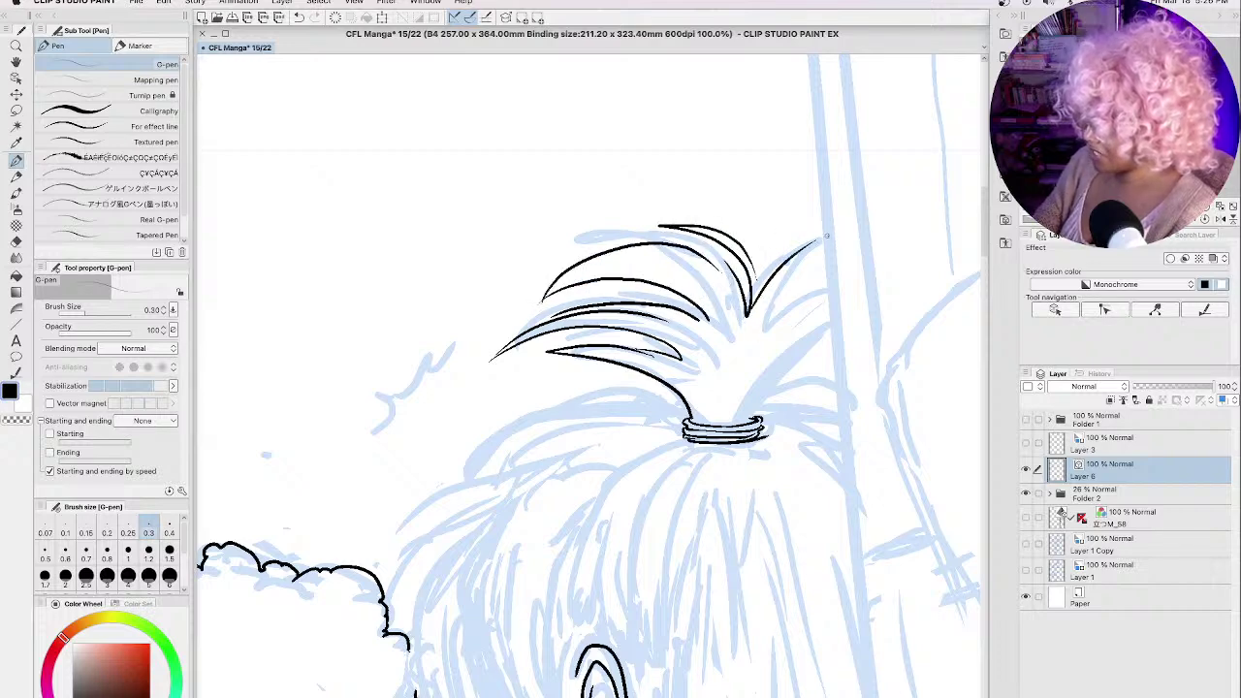
{"action": "left_click_drag", "start_coordinate": [781, 279], "coordinate": [829, 235]}
{"action": "mouse_move", "coordinate": [785, 275]}
{"action": "left_mouse_down"}
{"action": "mouse_move", "coordinate": [760, 324]}
{"action": "mouse_move", "coordinate": [828, 288]}
{"action": "left_mouse_up"}
{"action": "mouse_move", "coordinate": [771, 320]}
{"action": "left_mouse_down"}
{"action": "mouse_move", "coordinate": [808, 294]}
{"action": "mouse_move", "coordinate": [845, 289]}
{"action": "mouse_move", "coordinate": [754, 401]}
{"action": "left_mouse_up"}
{"action": "left_click_drag", "start_coordinate": [839, 353], "coordinate": [754, 409]}
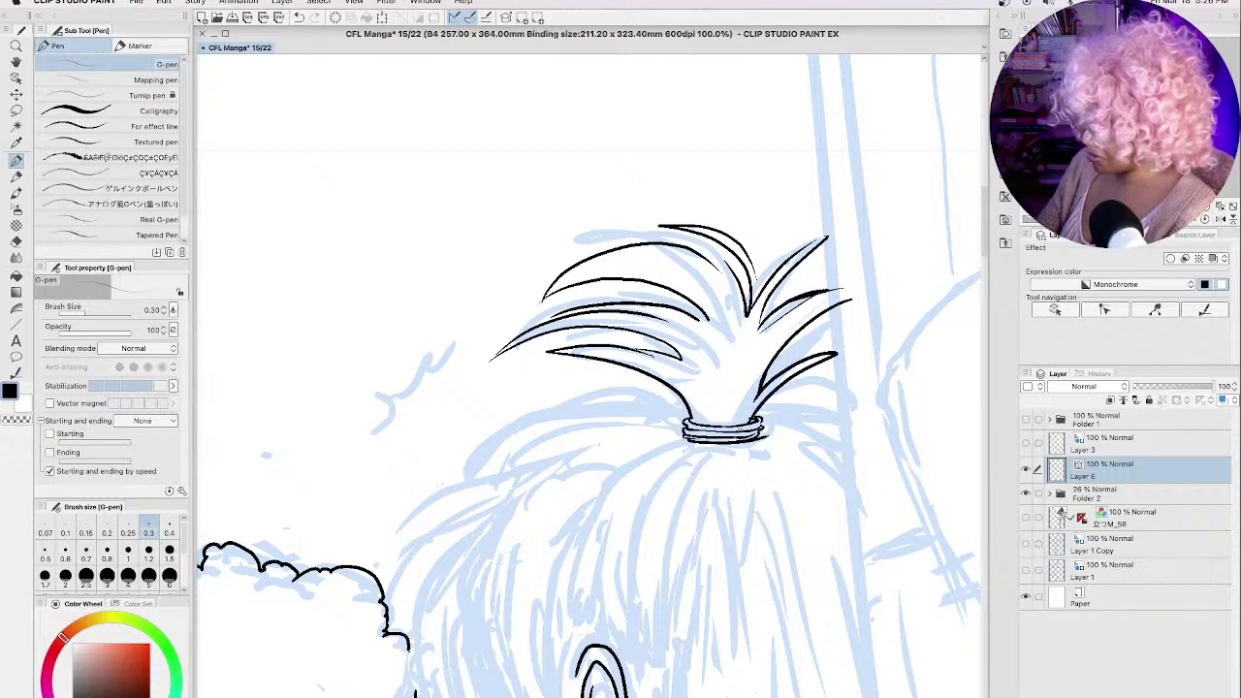
Step: Ink ponytail strands from the hair tie down both sides toward the ear
{"action": "key", "text": "space"}
{"action": "mouse_move", "coordinate": [701, 456]}
{"action": "left_mouse_down"}
{"action": "mouse_move", "coordinate": [741, 365]}
{"action": "mouse_move", "coordinate": [639, 312]}
{"action": "mouse_move", "coordinate": [653, 403]}
{"action": "mouse_move", "coordinate": [651, 385]}
{"action": "mouse_move", "coordinate": [672, 418]}
{"action": "mouse_move", "coordinate": [668, 369]}
{"action": "mouse_move", "coordinate": [693, 442]}
{"action": "mouse_move", "coordinate": [692, 314]}
{"action": "left_mouse_up"}
{"action": "mouse_move", "coordinate": [766, 230]}
{"action": "left_mouse_down"}
{"action": "mouse_move", "coordinate": [711, 276]}
{"action": "mouse_move", "coordinate": [691, 335]}
{"action": "mouse_move", "coordinate": [690, 402]}
{"action": "left_mouse_up"}
{"action": "mouse_move", "coordinate": [721, 345]}
{"action": "left_mouse_down"}
{"action": "mouse_move", "coordinate": [706, 463]}
{"action": "mouse_move", "coordinate": [711, 397]}
{"action": "left_mouse_up"}
{"action": "mouse_move", "coordinate": [781, 237]}
{"action": "left_mouse_down"}
{"action": "mouse_move", "coordinate": [744, 301]}
{"action": "mouse_move", "coordinate": [723, 424]}
{"action": "left_mouse_up"}
{"action": "left_click_drag", "start_coordinate": [750, 352], "coordinate": [735, 455]}
{"action": "left_click_drag", "start_coordinate": [772, 273], "coordinate": [756, 436]}
{"action": "left_click_drag", "start_coordinate": [754, 380], "coordinate": [721, 577]}
{"action": "left_click_drag", "start_coordinate": [729, 448], "coordinate": [717, 605]}
{"action": "left_click_drag", "start_coordinate": [744, 485], "coordinate": [730, 603]}
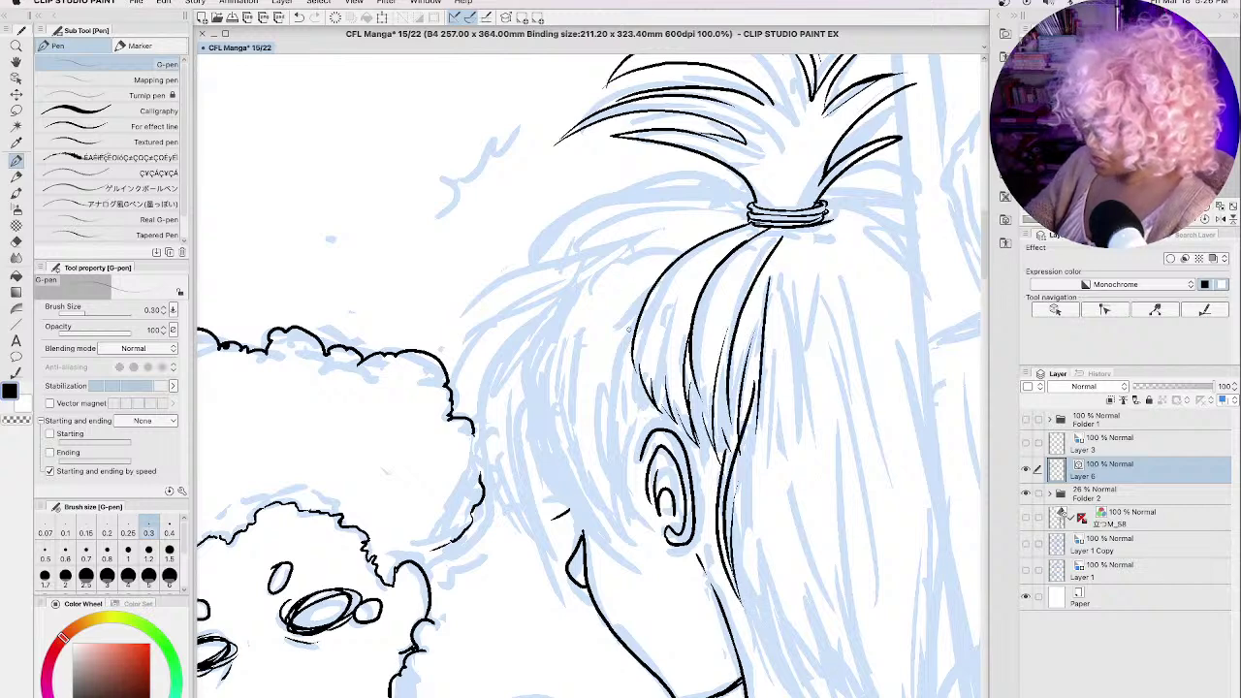
{"action": "left_click_drag", "start_coordinate": [628, 345], "coordinate": [641, 428]}
{"action": "left_click_drag", "start_coordinate": [634, 312], "coordinate": [618, 421]}
{"action": "mouse_move", "coordinate": [673, 260]}
{"action": "left_mouse_down"}
{"action": "mouse_move", "coordinate": [620, 326]}
{"action": "mouse_move", "coordinate": [607, 489]}
{"action": "left_mouse_up"}
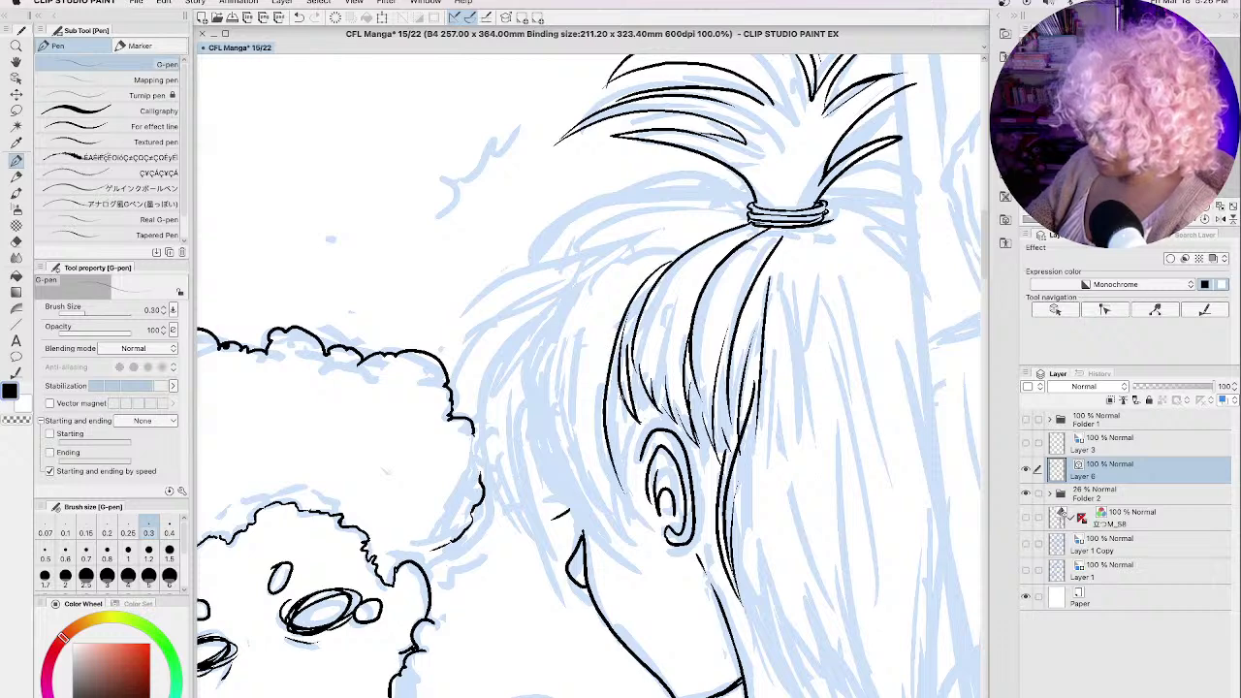
{"action": "left_click_drag", "start_coordinate": [623, 386], "coordinate": [618, 403]}
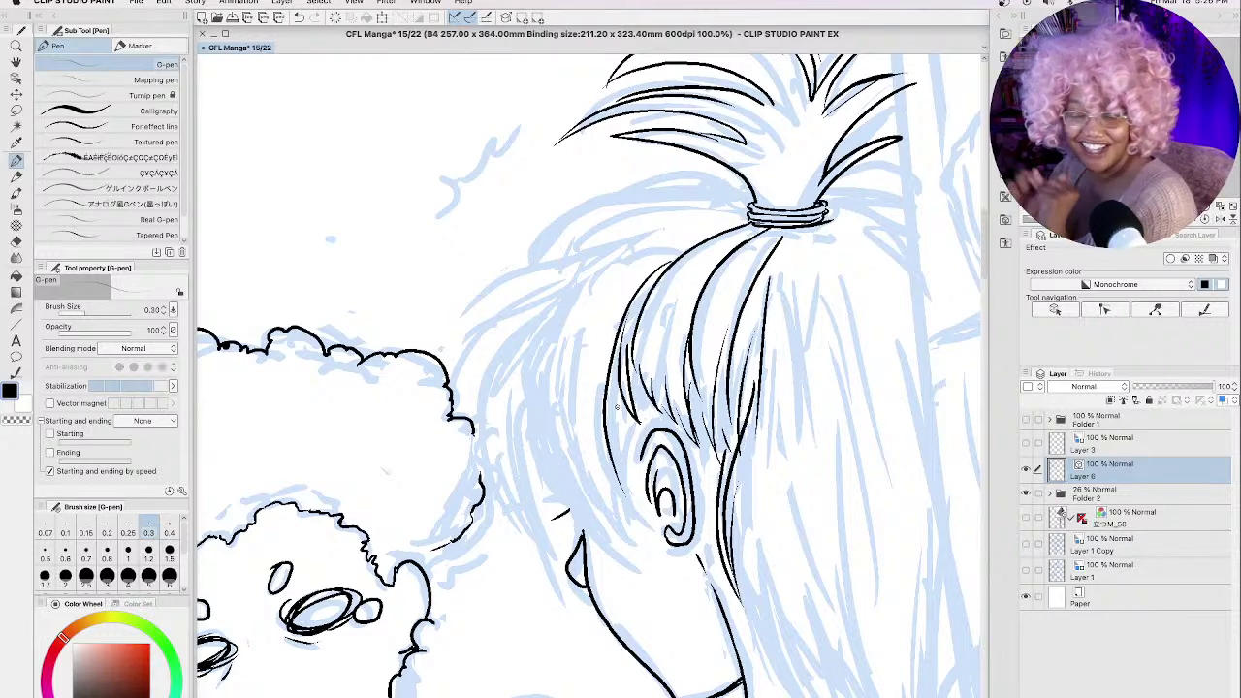
Step: Ink more hair strands along the ponytail's left edge and left of the ear
{"action": "mouse_move", "coordinate": [628, 250]}
{"action": "left_mouse_down"}
{"action": "mouse_move", "coordinate": [573, 287]}
{"action": "mouse_move", "coordinate": [514, 432]}
{"action": "left_mouse_up"}
{"action": "mouse_move", "coordinate": [569, 306]}
{"action": "left_mouse_down"}
{"action": "mouse_move", "coordinate": [536, 433]}
{"action": "mouse_move", "coordinate": [607, 554]}
{"action": "left_mouse_up"}
{"action": "left_click_drag", "start_coordinate": [526, 405], "coordinate": [628, 566]}
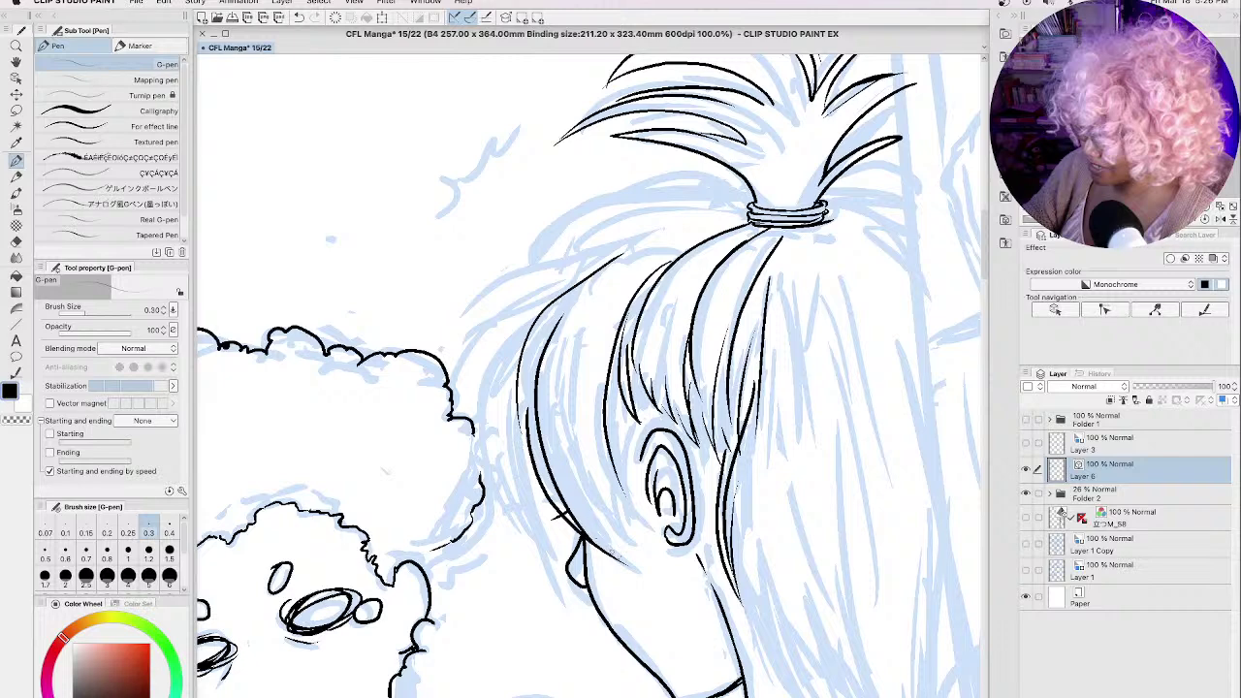
{"action": "left_click_drag", "start_coordinate": [593, 513], "coordinate": [645, 575]}
{"action": "left_click_drag", "start_coordinate": [562, 362], "coordinate": [642, 540]}
{"action": "left_click_drag", "start_coordinate": [601, 446], "coordinate": [630, 523]}
{"action": "left_click_drag", "start_coordinate": [609, 443], "coordinate": [642, 527]}
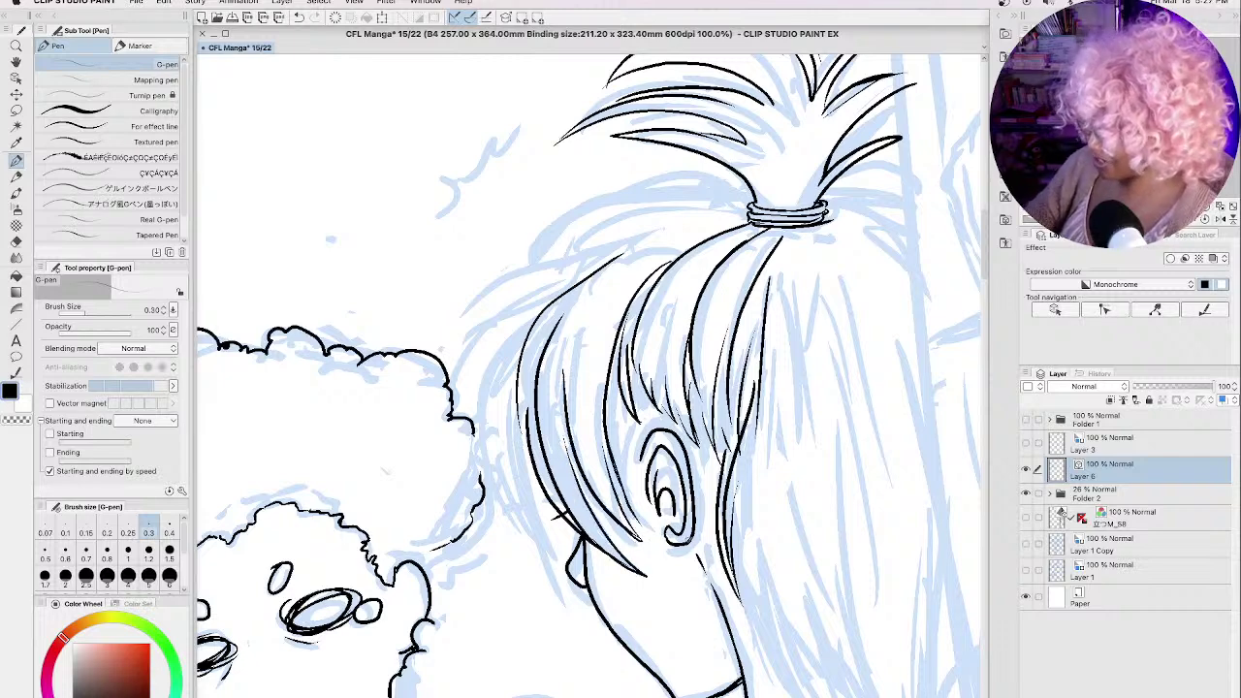
{"action": "left_click_drag", "start_coordinate": [606, 447], "coordinate": [649, 537]}
{"action": "mouse_move", "coordinate": [616, 490]}
{"action": "left_mouse_down"}
{"action": "mouse_move", "coordinate": [653, 547]}
{"action": "mouse_move", "coordinate": [638, 534]}
{"action": "left_mouse_up"}
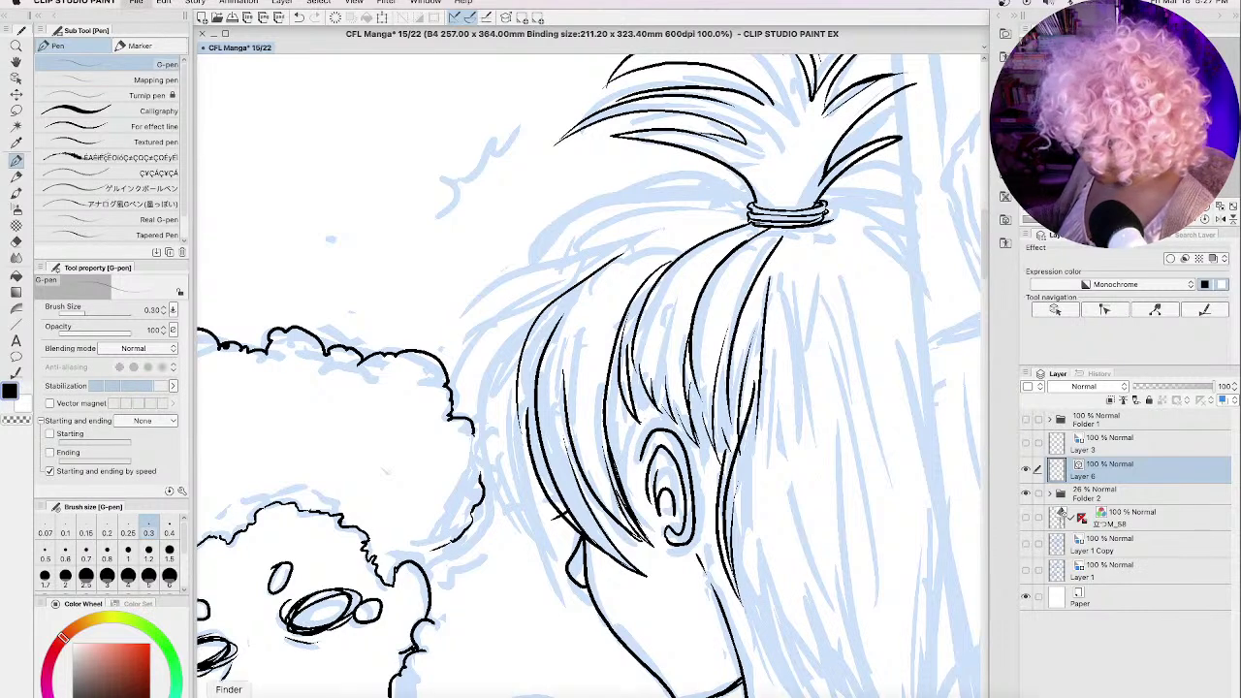
Step: Bring up the file manager and drag its window out of the way
{"action": "left_click", "coordinate": [229, 680]}
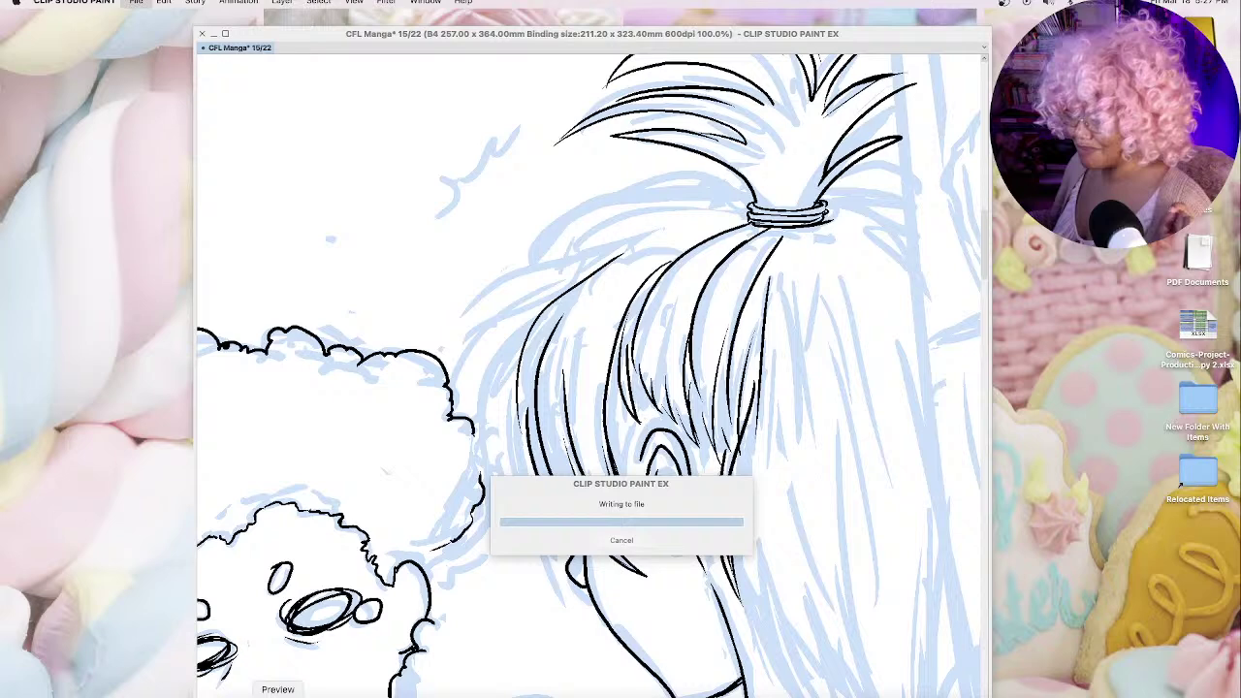
{"action": "left_click_drag", "start_coordinate": [581, 231], "coordinate": [2, 233]}
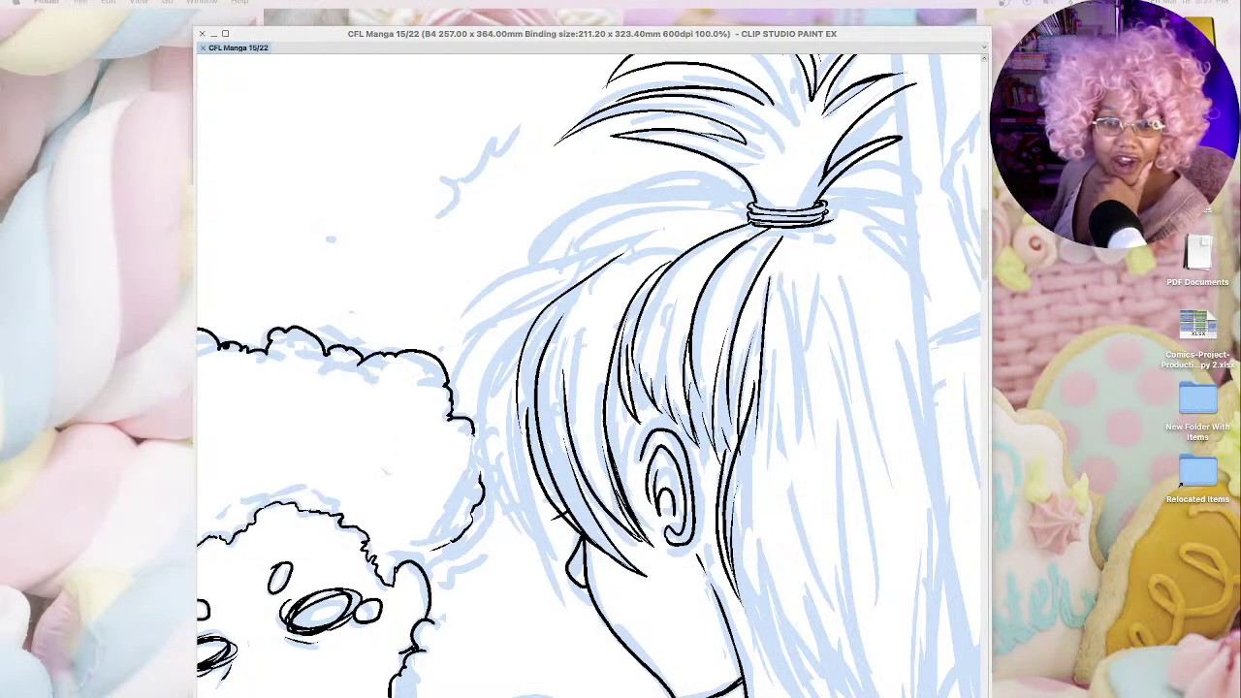
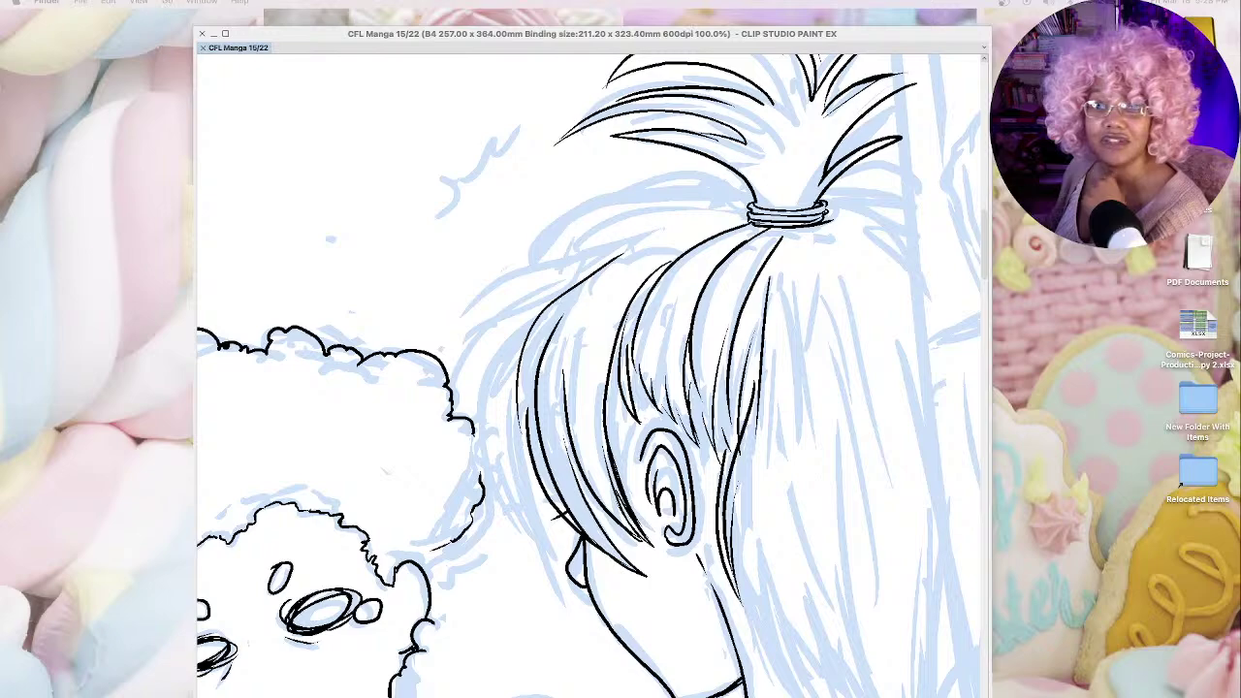
Step: Show the overview of all open windows, then close it to leave the manga page
{"action": "key", "text": "ctrl+Up"}
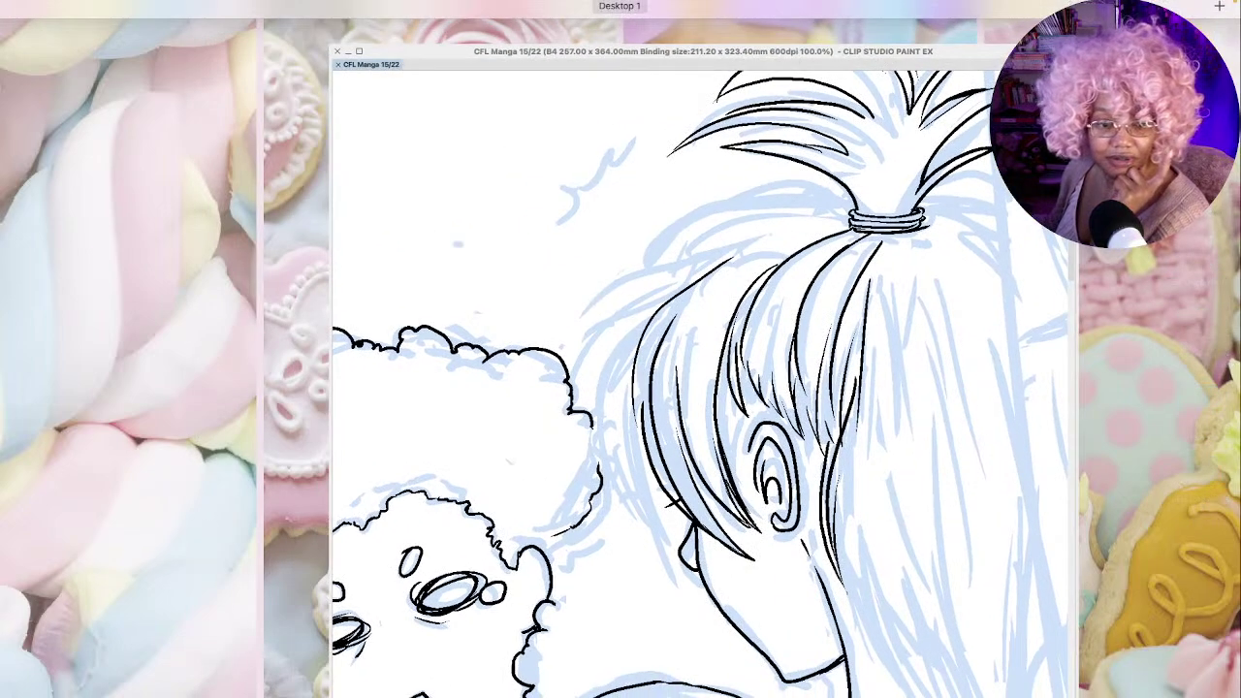
{"action": "key", "text": "ctrl+Up"}
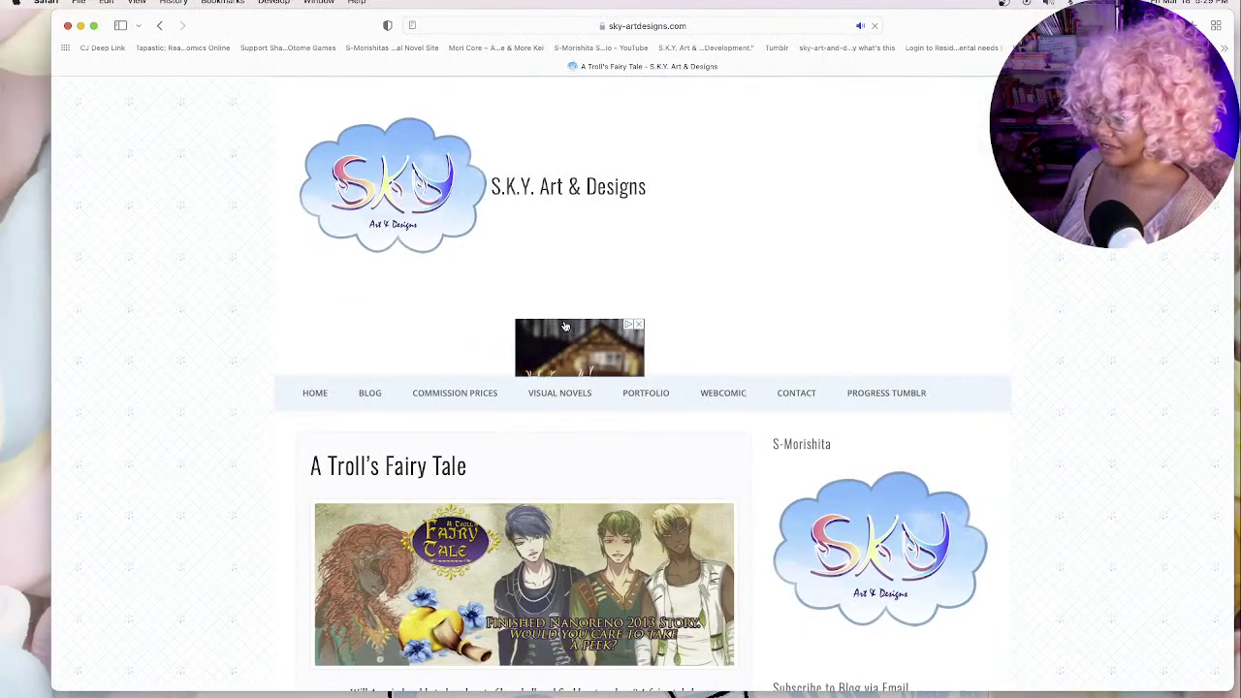
Step: Scroll the post past the download links to the three-character artwork and game description
{"action": "scroll", "coordinate": [565, 325], "scroll_direction": "down", "scroll_amount": 3}
{"action": "scroll", "coordinate": [565, 326], "scroll_direction": "down", "scroll_amount": 5}
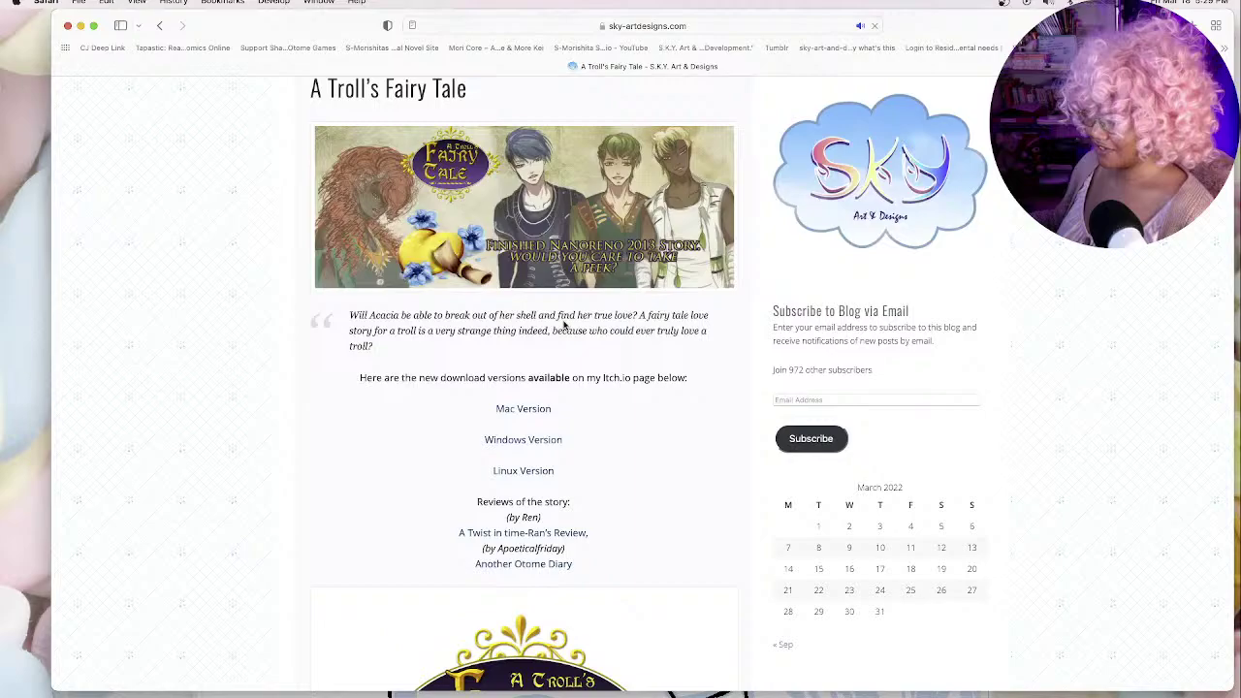
{"action": "scroll", "coordinate": [564, 326], "scroll_direction": "down", "scroll_amount": 12}
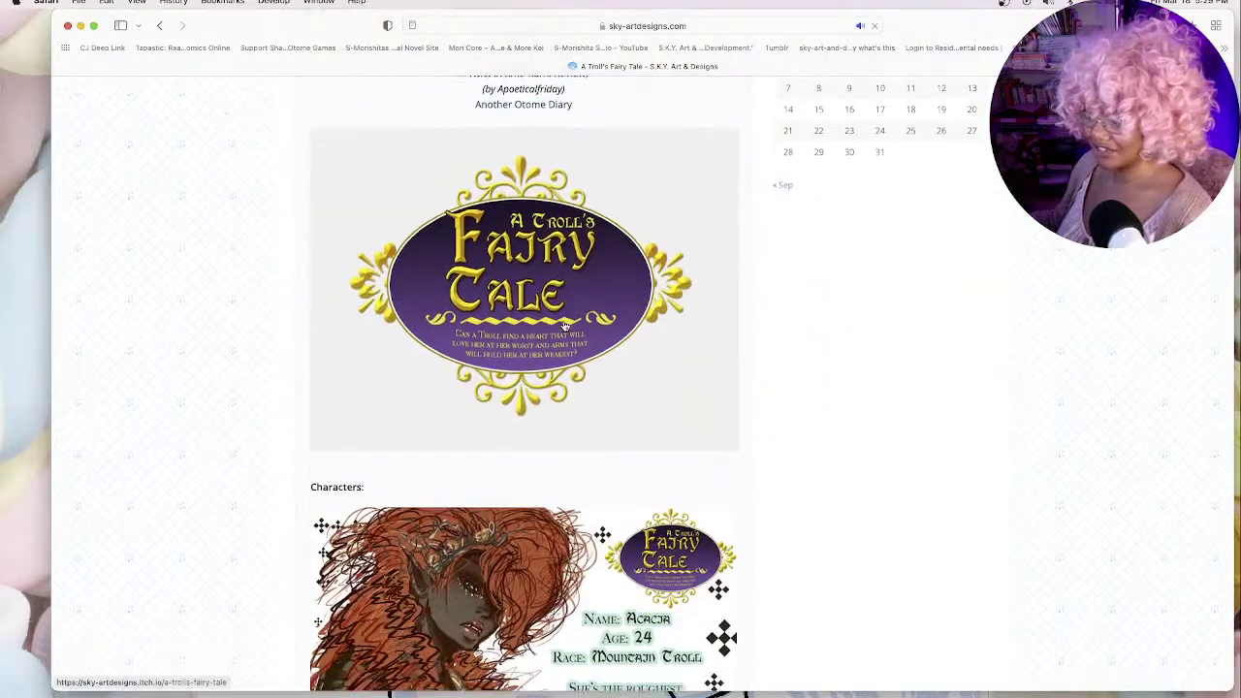
{"action": "scroll", "coordinate": [565, 327], "scroll_direction": "down", "scroll_amount": 10}
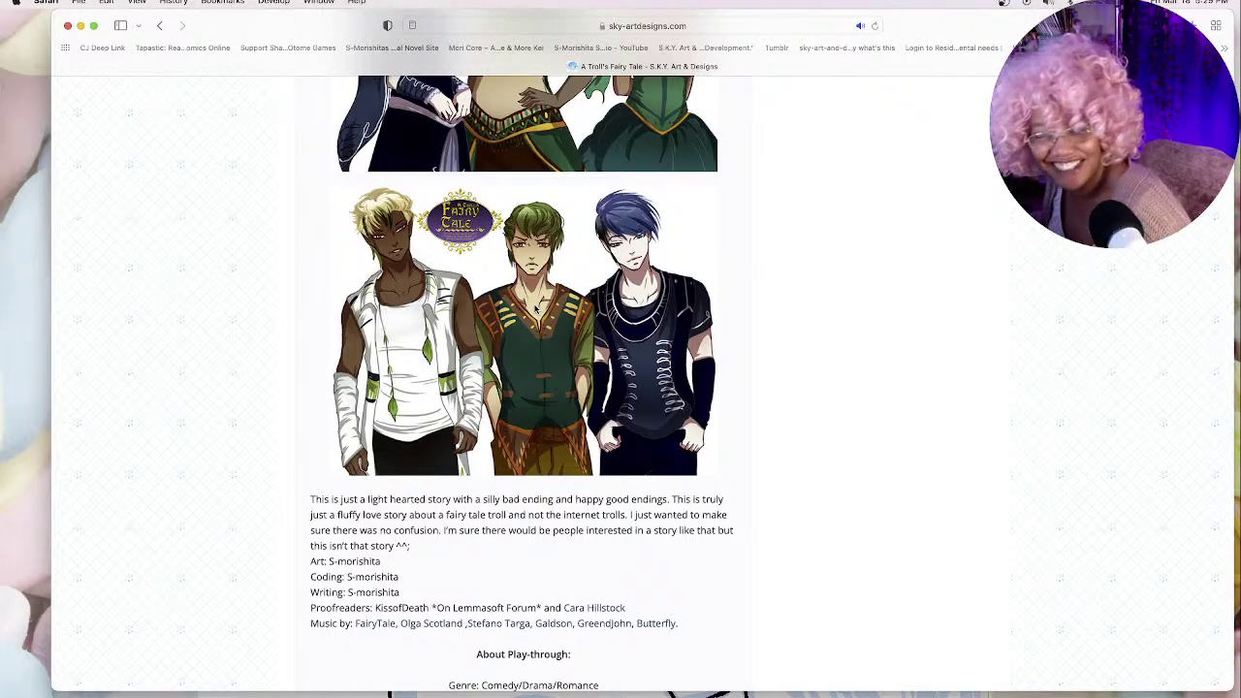
Step: Scroll over the two group artworks and the three female and three male character images
{"action": "scroll", "coordinate": [535, 308], "scroll_direction": "up", "scroll_amount": 5}
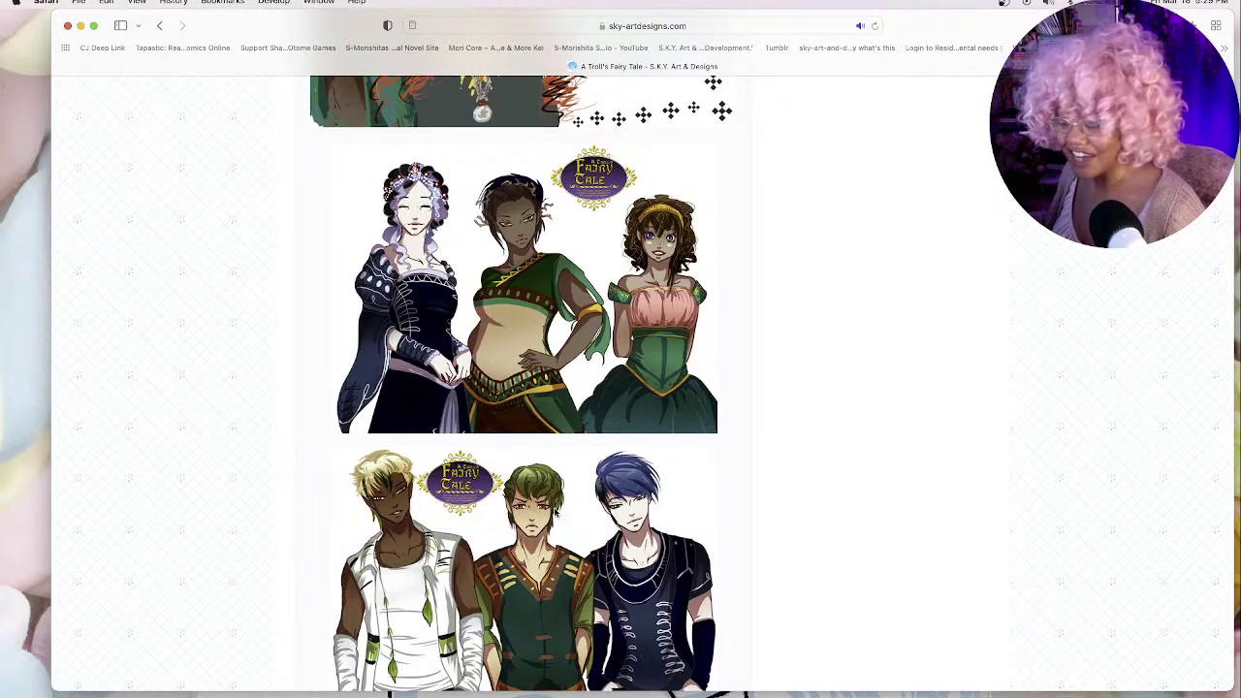
{"action": "scroll", "coordinate": [630, 536], "scroll_direction": "down", "scroll_amount": 2}
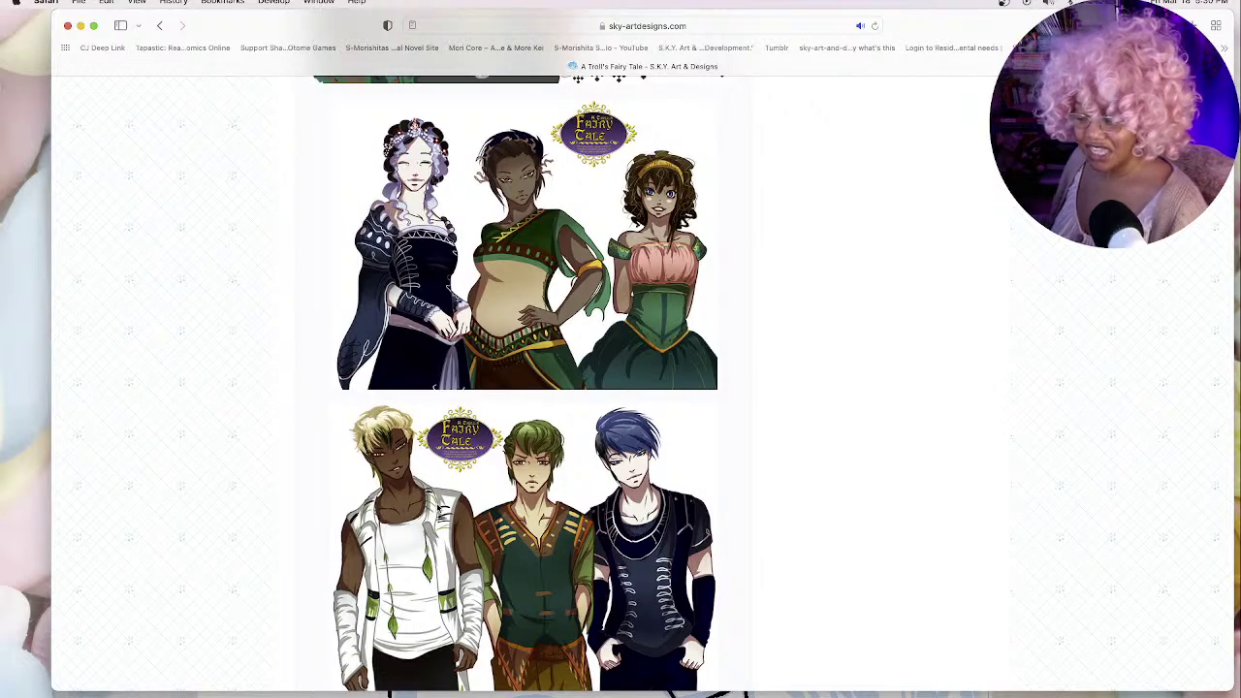
{"action": "scroll", "coordinate": [407, 496], "scroll_direction": "down", "scroll_amount": 1}
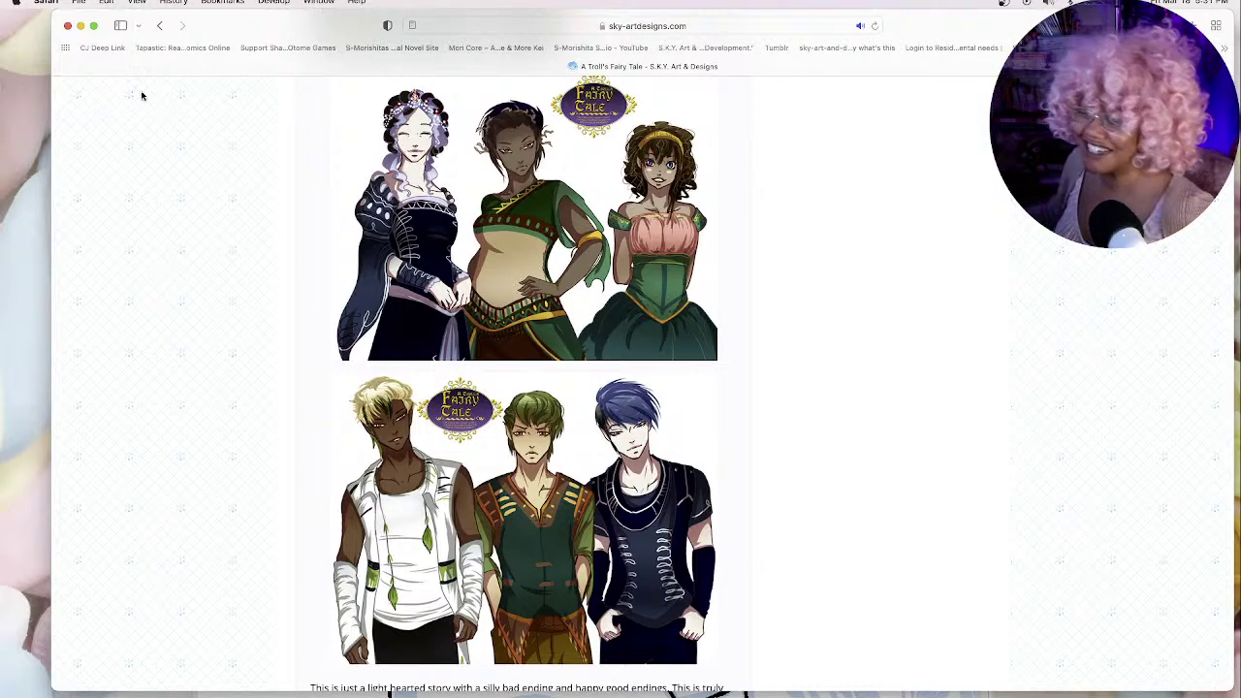
Step: Close the browser and ink G-pen strands sweeping down from the hair tie
{"action": "left_click", "coordinate": [68, 27]}
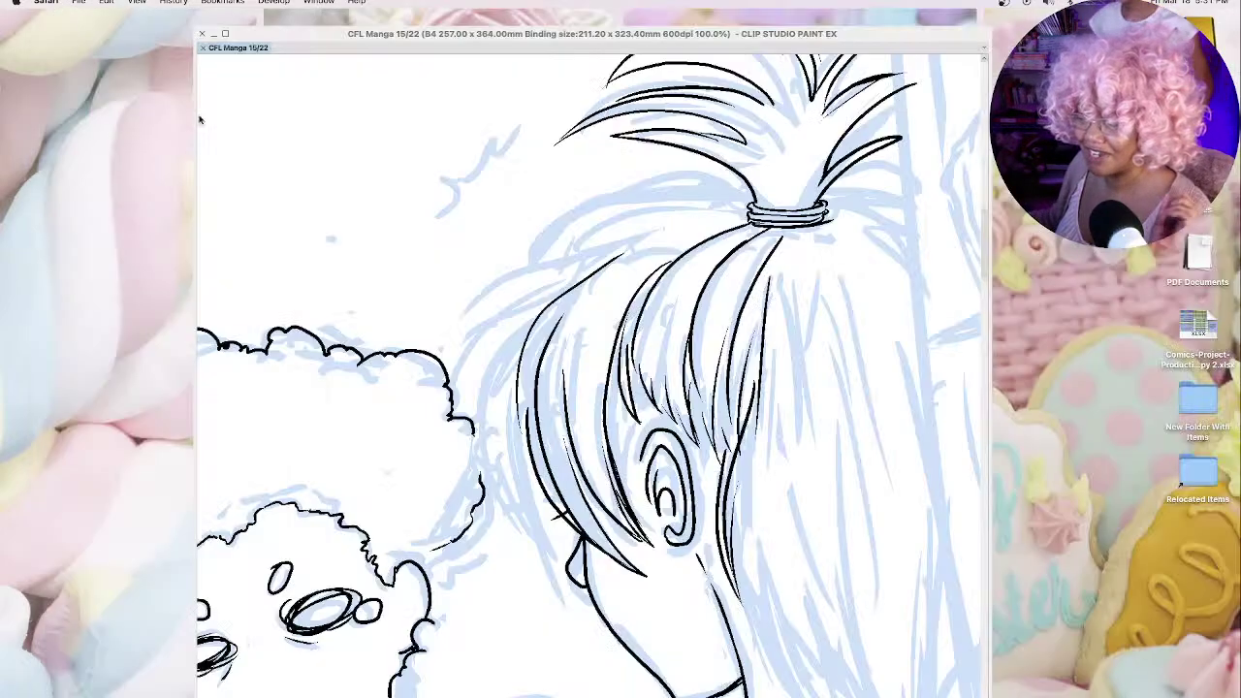
{"action": "left_click", "coordinate": [663, 245]}
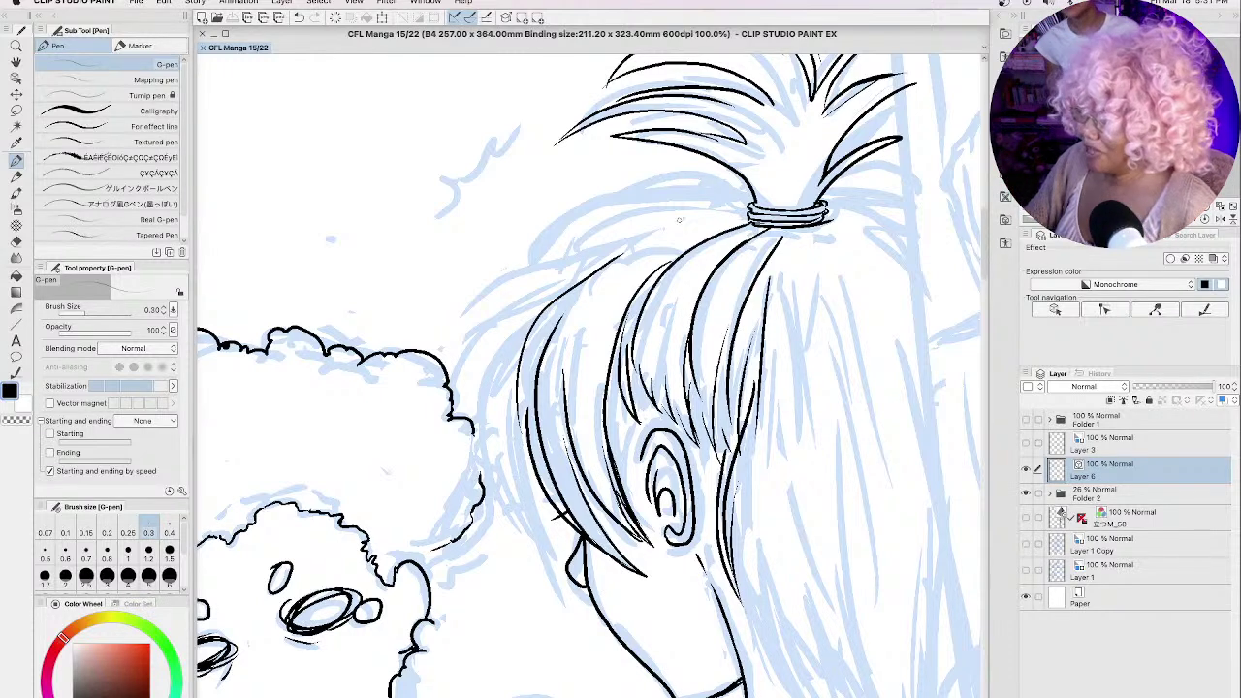
{"action": "mouse_move", "coordinate": [672, 225]}
{"action": "left_mouse_down"}
{"action": "mouse_move", "coordinate": [508, 282]}
{"action": "mouse_move", "coordinate": [463, 402]}
{"action": "left_mouse_up"}
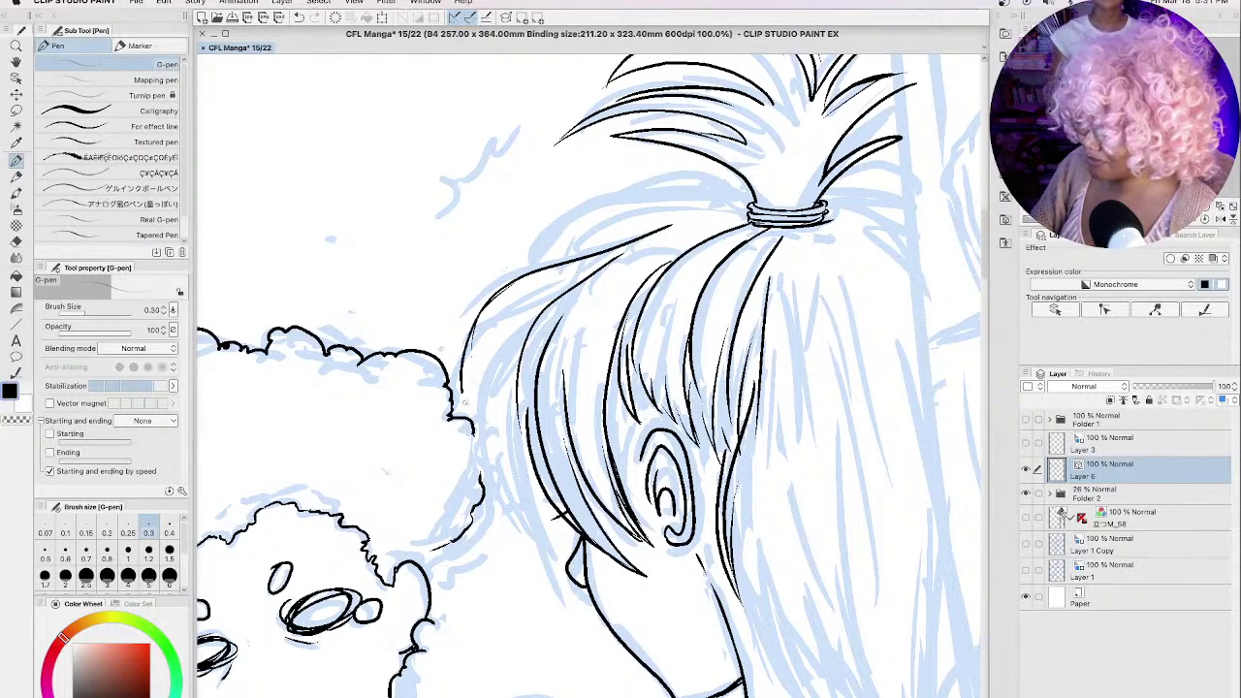
{"action": "left_click_drag", "start_coordinate": [512, 305], "coordinate": [461, 407]}
{"action": "left_click_drag", "start_coordinate": [558, 273], "coordinate": [493, 463]}
{"action": "mouse_move", "coordinate": [502, 341]}
{"action": "left_mouse_down"}
{"action": "mouse_move", "coordinate": [483, 496]}
{"action": "mouse_move", "coordinate": [513, 523]}
{"action": "left_mouse_up"}
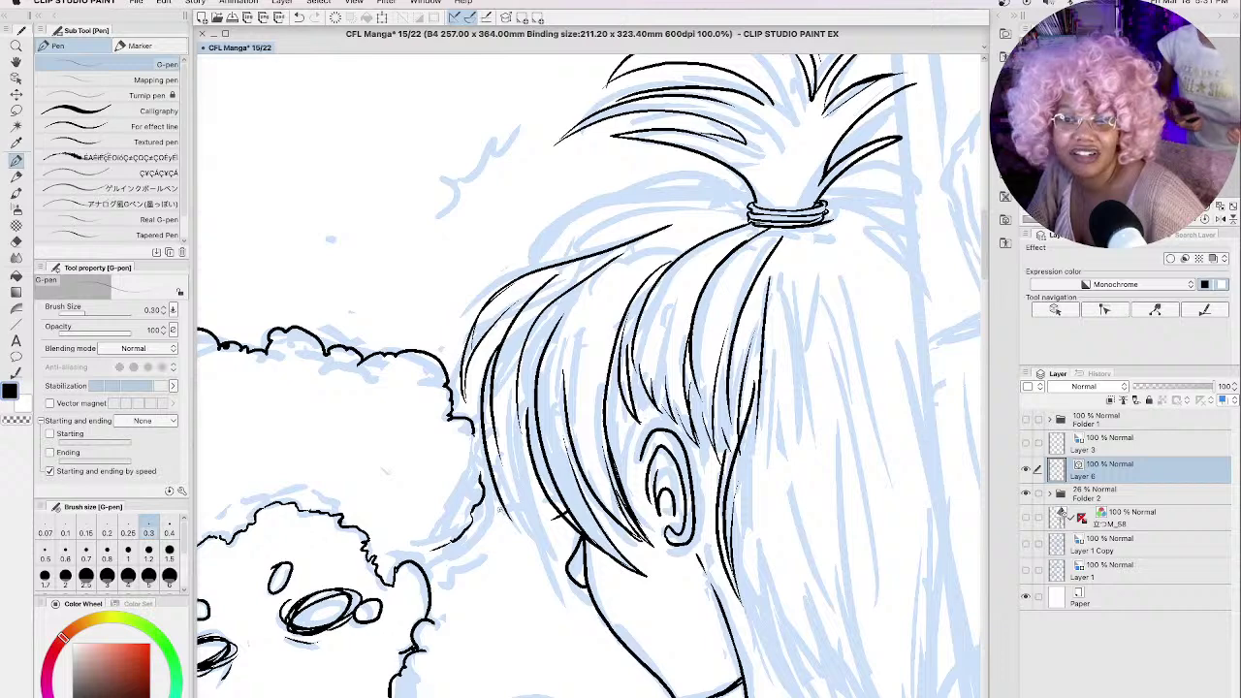
Step: Ink more strands along the left edge of the ponytail character's hair
{"action": "left_click_drag", "start_coordinate": [489, 387], "coordinate": [480, 499]}
{"action": "left_click_drag", "start_coordinate": [493, 434], "coordinate": [479, 504]}
{"action": "left_click_drag", "start_coordinate": [499, 494], "coordinate": [528, 543]}
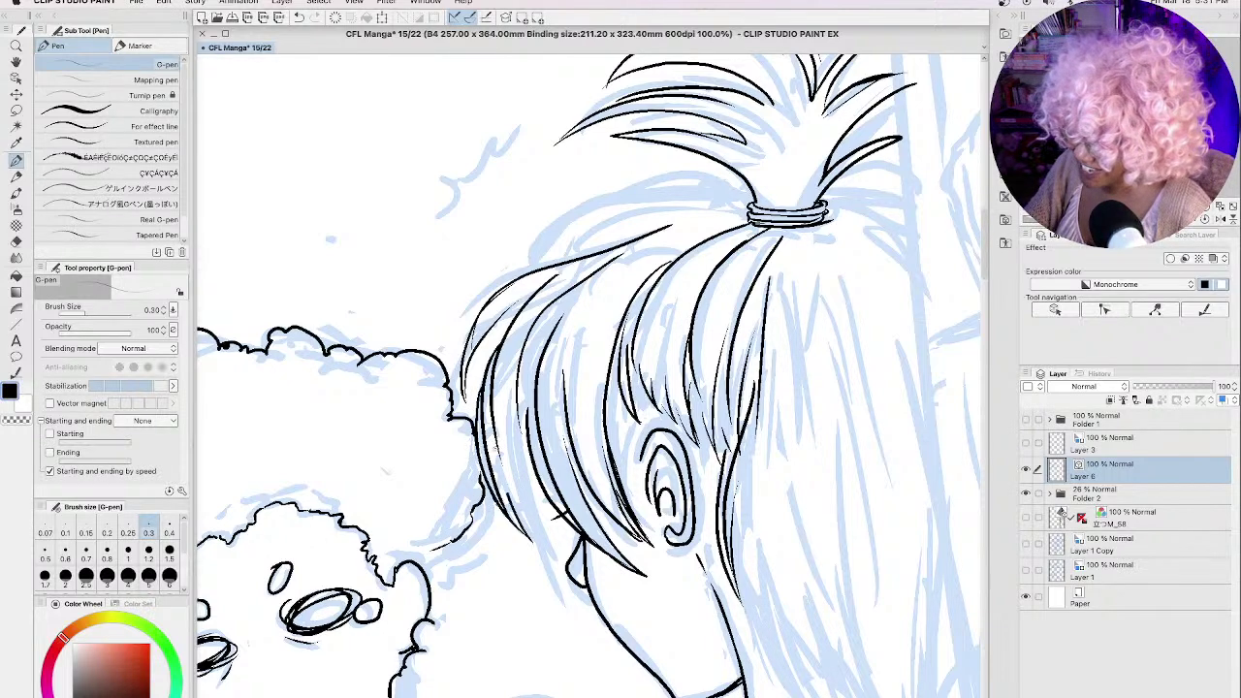
{"action": "left_click_drag", "start_coordinate": [509, 441], "coordinate": [496, 494]}
{"action": "mouse_move", "coordinate": [506, 357]}
{"action": "left_mouse_down"}
{"action": "mouse_move", "coordinate": [502, 475]}
{"action": "mouse_move", "coordinate": [562, 581]}
{"action": "left_mouse_up"}
{"action": "left_click_drag", "start_coordinate": [537, 405], "coordinate": [520, 533]}
{"action": "left_click_drag", "start_coordinate": [525, 382], "coordinate": [522, 422]}
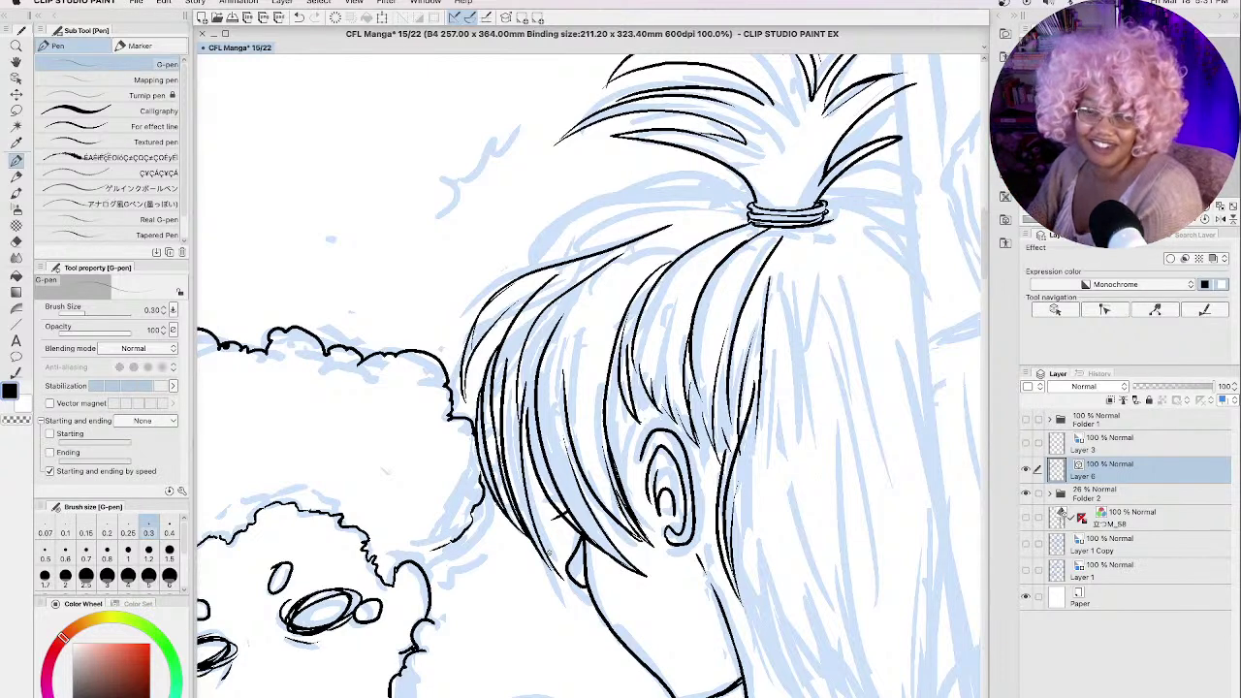
Step: Ink strands along the top of the hair and shift the view right
{"action": "mouse_move", "coordinate": [737, 191]}
{"action": "left_mouse_down"}
{"action": "mouse_move", "coordinate": [586, 210]}
{"action": "mouse_move", "coordinate": [535, 260]}
{"action": "left_mouse_up"}
{"action": "left_click_drag", "start_coordinate": [611, 198], "coordinate": [516, 279]}
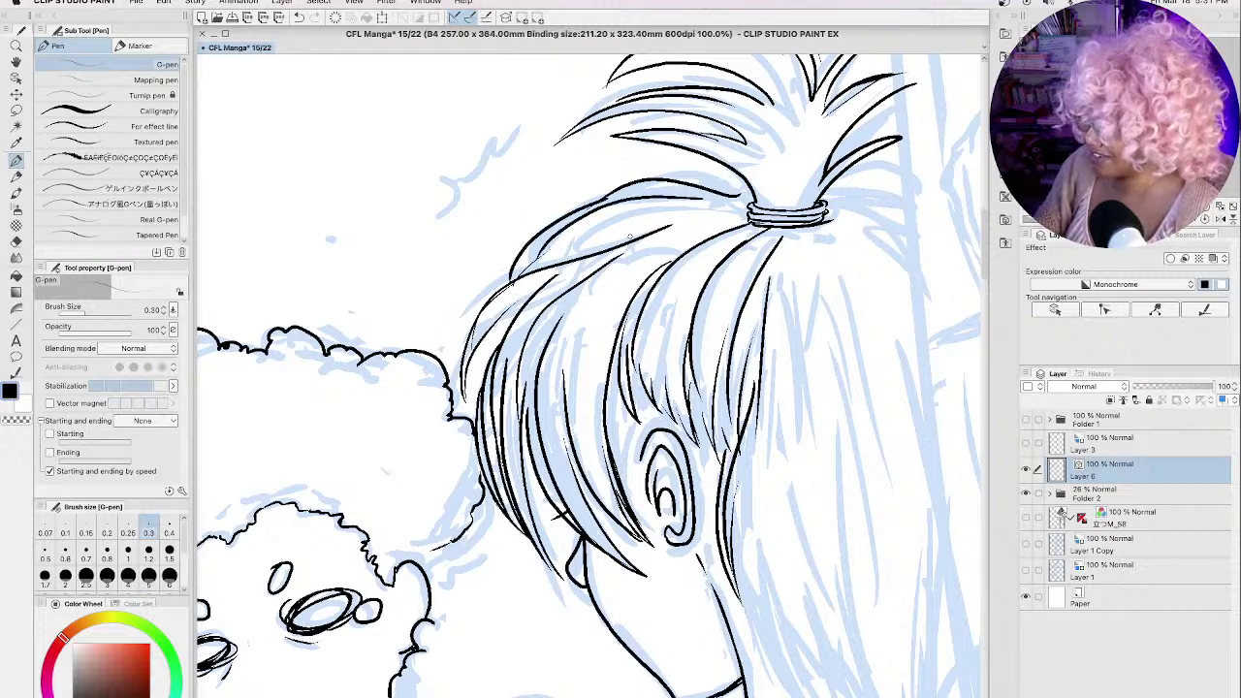
{"action": "mouse_move", "coordinate": [729, 209]}
{"action": "left_mouse_down"}
{"action": "mouse_move", "coordinate": [610, 246]}
{"action": "mouse_move", "coordinate": [727, 199]}
{"action": "left_mouse_up"}
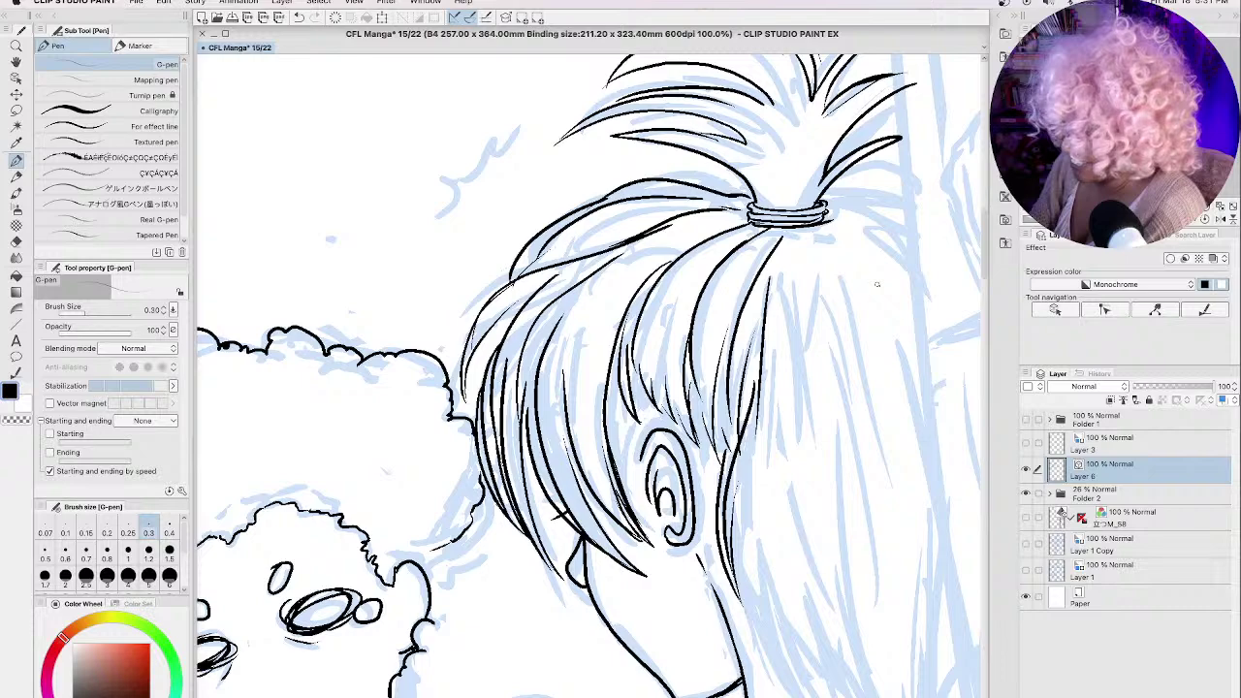
{"action": "left_click_drag", "start_coordinate": [790, 274], "coordinate": [508, 249]}
Step: Ink strands curving right of the hair tie and long strands below it
{"action": "key", "text": "p"}
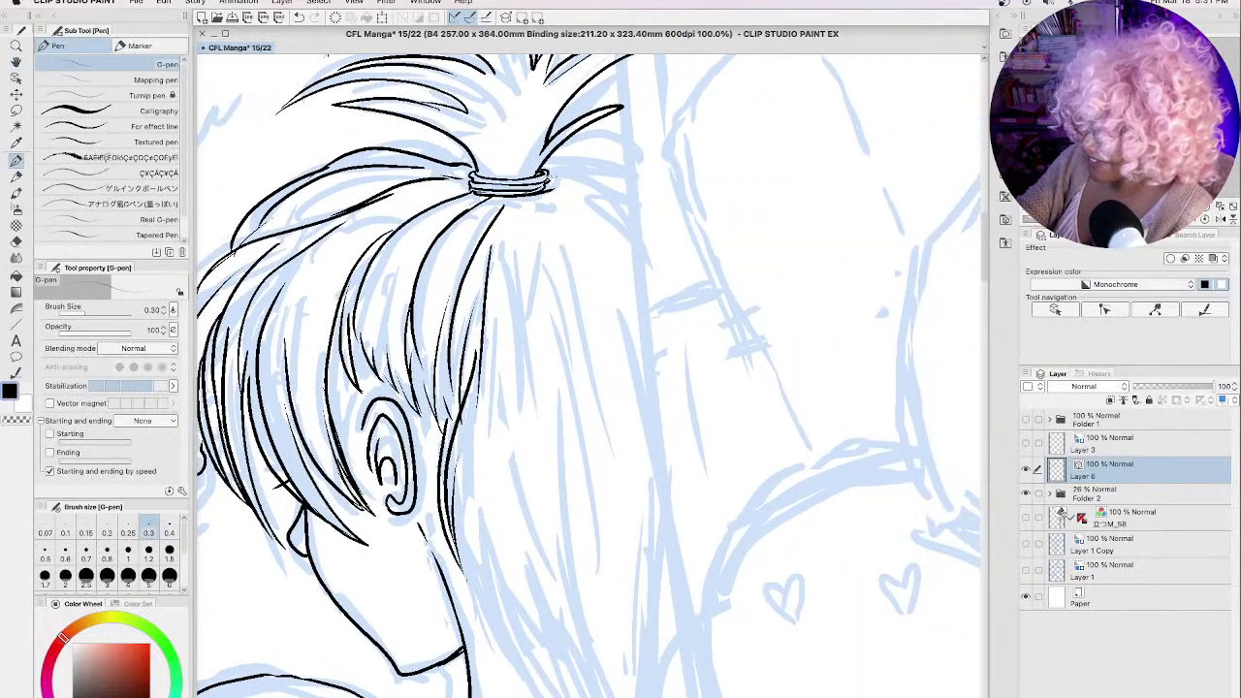
{"action": "mouse_move", "coordinate": [544, 184]}
{"action": "left_mouse_down"}
{"action": "mouse_move", "coordinate": [626, 186]}
{"action": "mouse_move", "coordinate": [626, 222]}
{"action": "mouse_move", "coordinate": [617, 213]}
{"action": "left_mouse_up"}
{"action": "left_click_drag", "start_coordinate": [517, 213], "coordinate": [570, 316]}
{"action": "left_click_drag", "start_coordinate": [563, 199], "coordinate": [601, 320]}
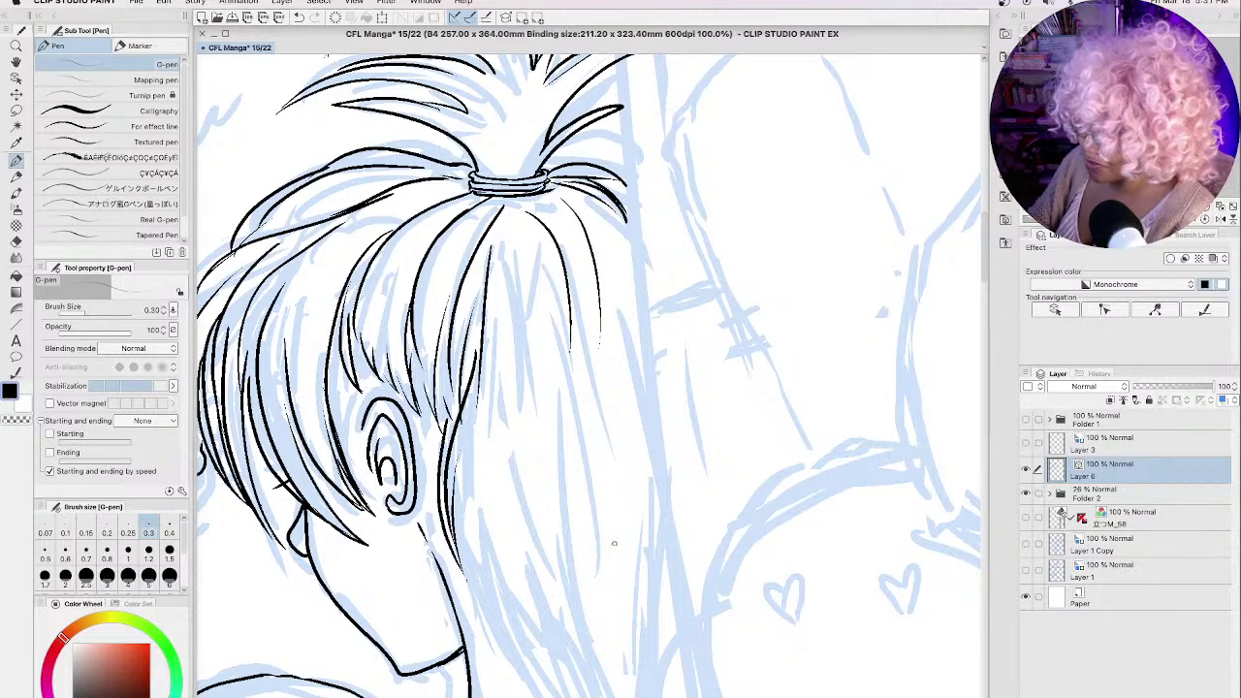
Step: Bring the lower ponytail into view and ink long strands down to the neck
{"action": "key", "text": "h"}
{"action": "left_click_drag", "start_coordinate": [615, 539], "coordinate": [631, 449]}
{"action": "key", "text": "p"}
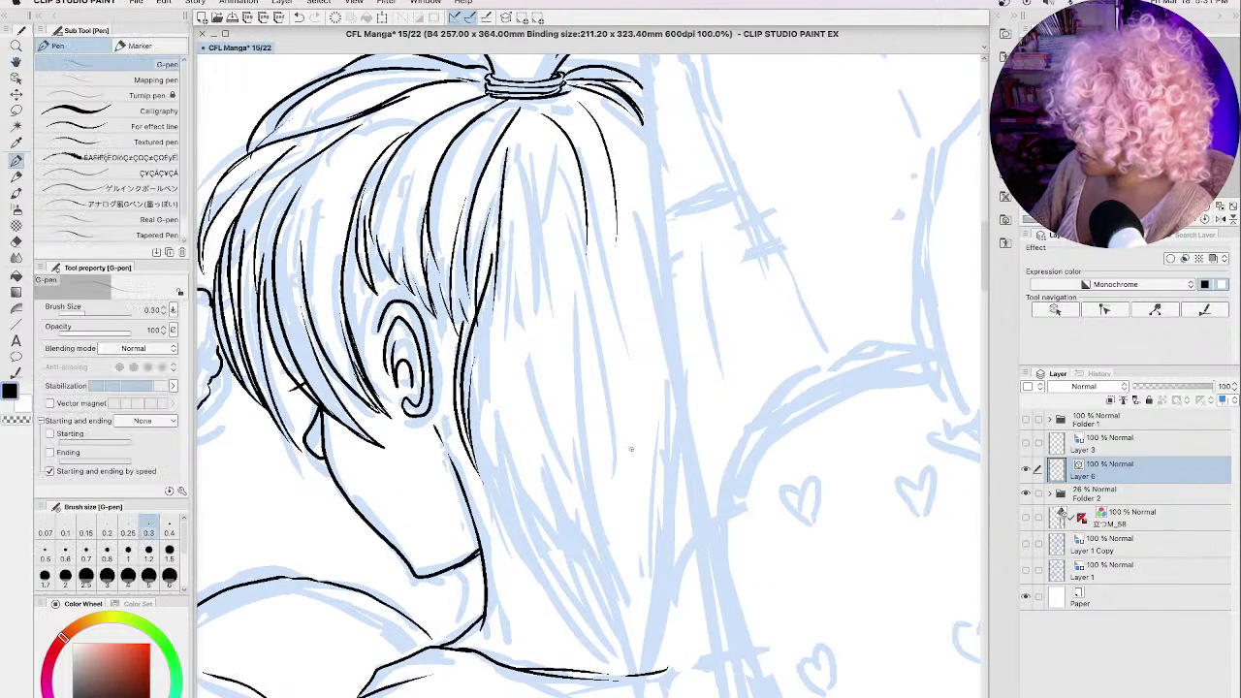
{"action": "left_click_drag", "start_coordinate": [506, 252], "coordinate": [485, 563]}
{"action": "left_click_drag", "start_coordinate": [494, 475], "coordinate": [601, 640]}
{"action": "left_click_drag", "start_coordinate": [509, 419], "coordinate": [650, 674]}
{"action": "left_click_drag", "start_coordinate": [608, 617], "coordinate": [652, 690]}
{"action": "left_click_drag", "start_coordinate": [591, 496], "coordinate": [648, 678]}
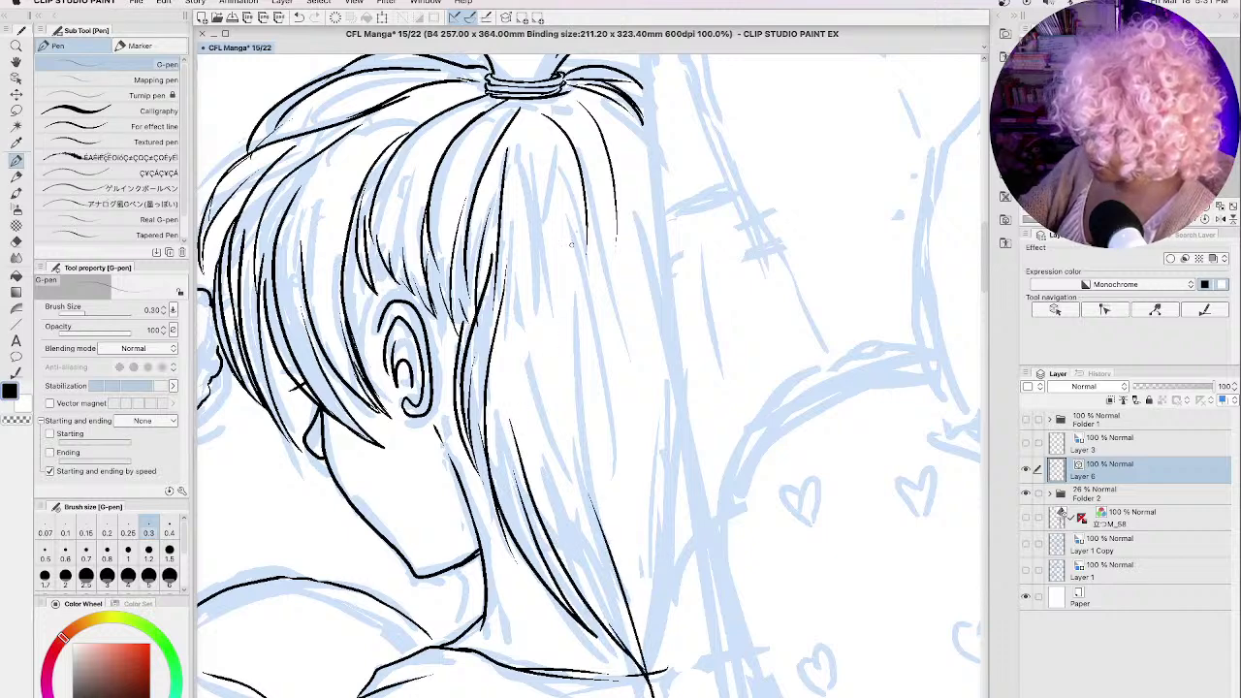
{"action": "left_click_drag", "start_coordinate": [570, 219], "coordinate": [636, 602]}
Step: Add strands along the hair's right edge and across the upper middle
{"action": "left_click_drag", "start_coordinate": [628, 448], "coordinate": [673, 652]}
{"action": "left_click_drag", "start_coordinate": [620, 343], "coordinate": [657, 682]}
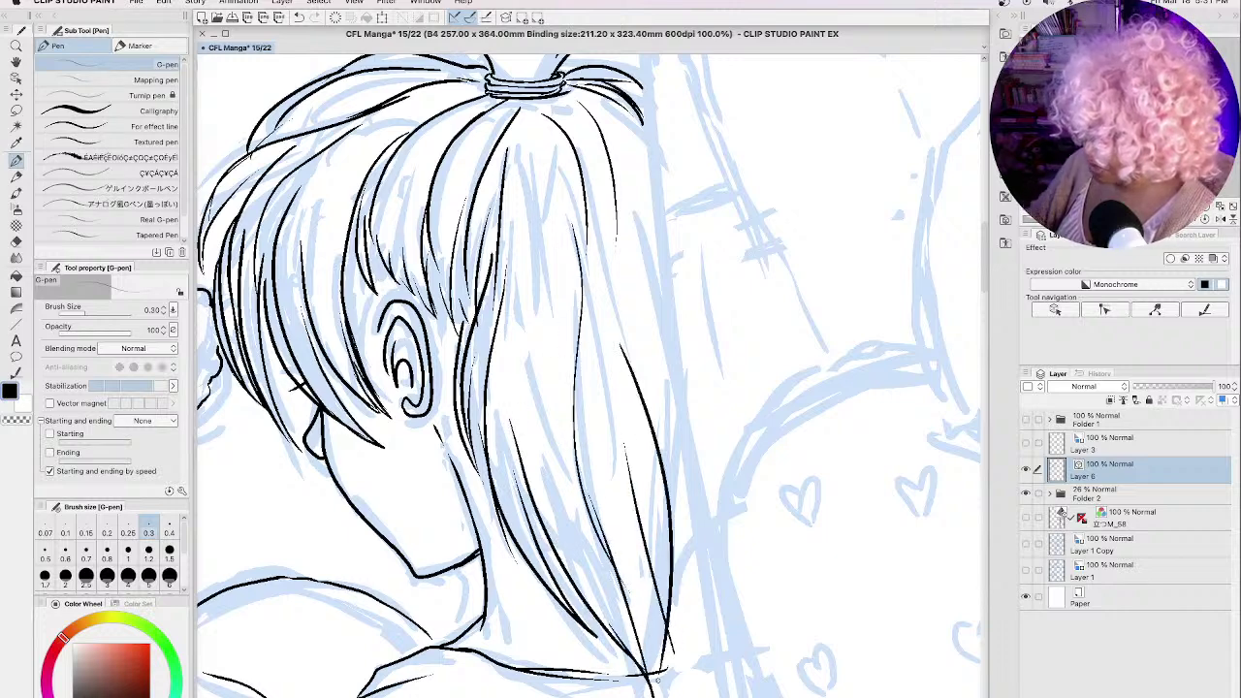
{"action": "left_click_drag", "start_coordinate": [671, 397], "coordinate": [665, 690]}
{"action": "left_click_drag", "start_coordinate": [640, 465], "coordinate": [651, 694]}
{"action": "mouse_move", "coordinate": [626, 543]}
{"action": "left_mouse_down"}
{"action": "mouse_move", "coordinate": [656, 692]}
{"action": "mouse_move", "coordinate": [630, 628]}
{"action": "left_mouse_up"}
{"action": "mouse_move", "coordinate": [526, 115]}
{"action": "left_mouse_down"}
{"action": "mouse_move", "coordinate": [548, 157]}
{"action": "mouse_move", "coordinate": [524, 327]}
{"action": "left_mouse_up"}
{"action": "left_click_drag", "start_coordinate": [564, 163], "coordinate": [551, 282]}
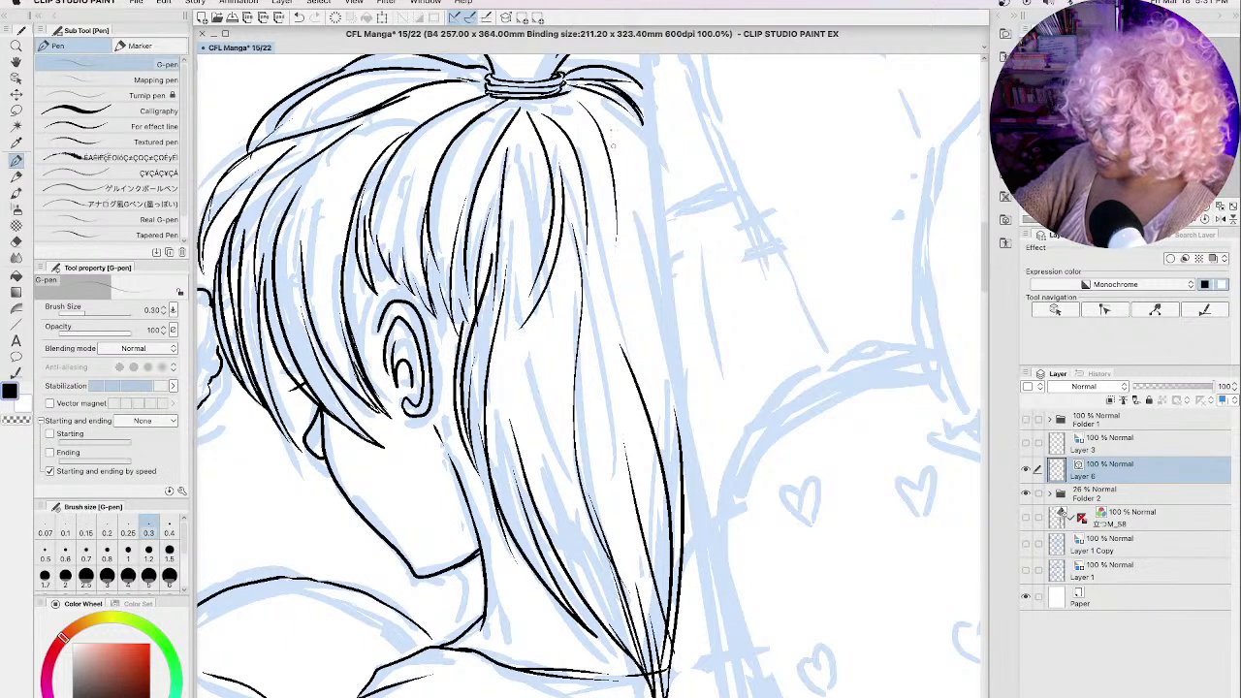
{"action": "mouse_move", "coordinate": [601, 109]}
{"action": "left_mouse_down"}
{"action": "mouse_move", "coordinate": [638, 183]}
{"action": "mouse_move", "coordinate": [628, 285]}
{"action": "mouse_move", "coordinate": [611, 314]}
{"action": "left_mouse_up"}
{"action": "left_click_drag", "start_coordinate": [644, 170], "coordinate": [626, 296]}
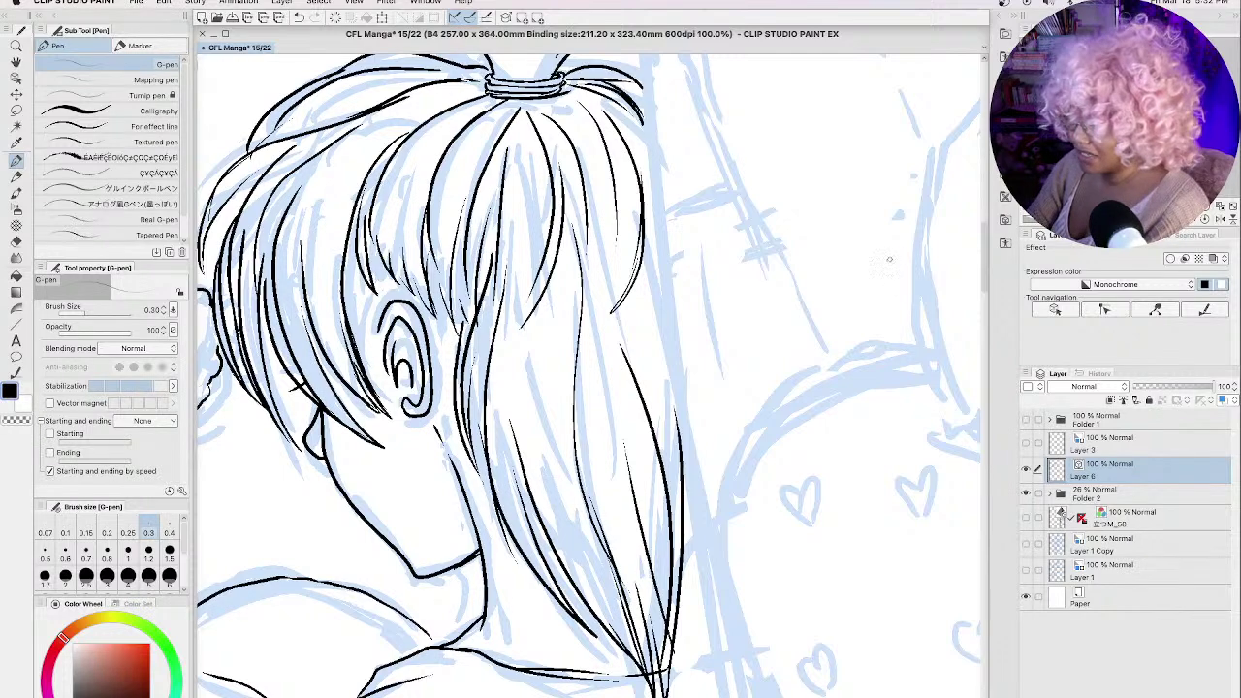
Step: Pan the page over to the curly-haired character's heart-print shirt sketch
{"action": "left_click_drag", "start_coordinate": [900, 286], "coordinate": [712, 362]}
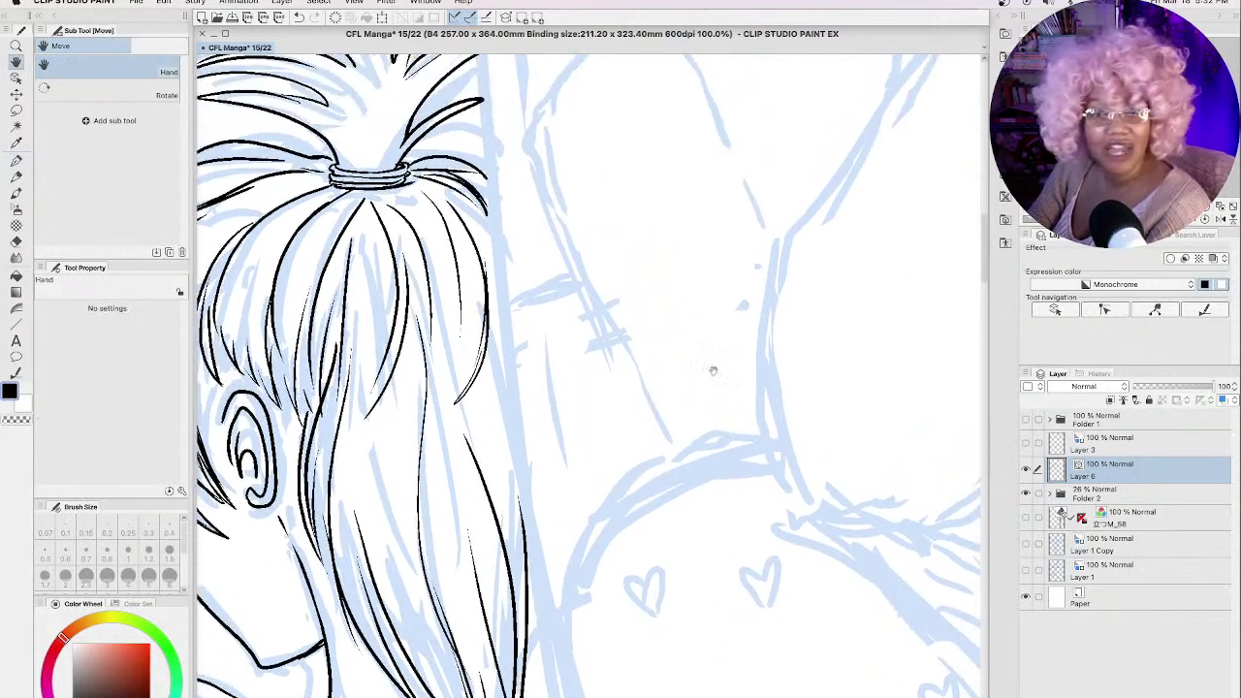
{"action": "key", "text": "p"}
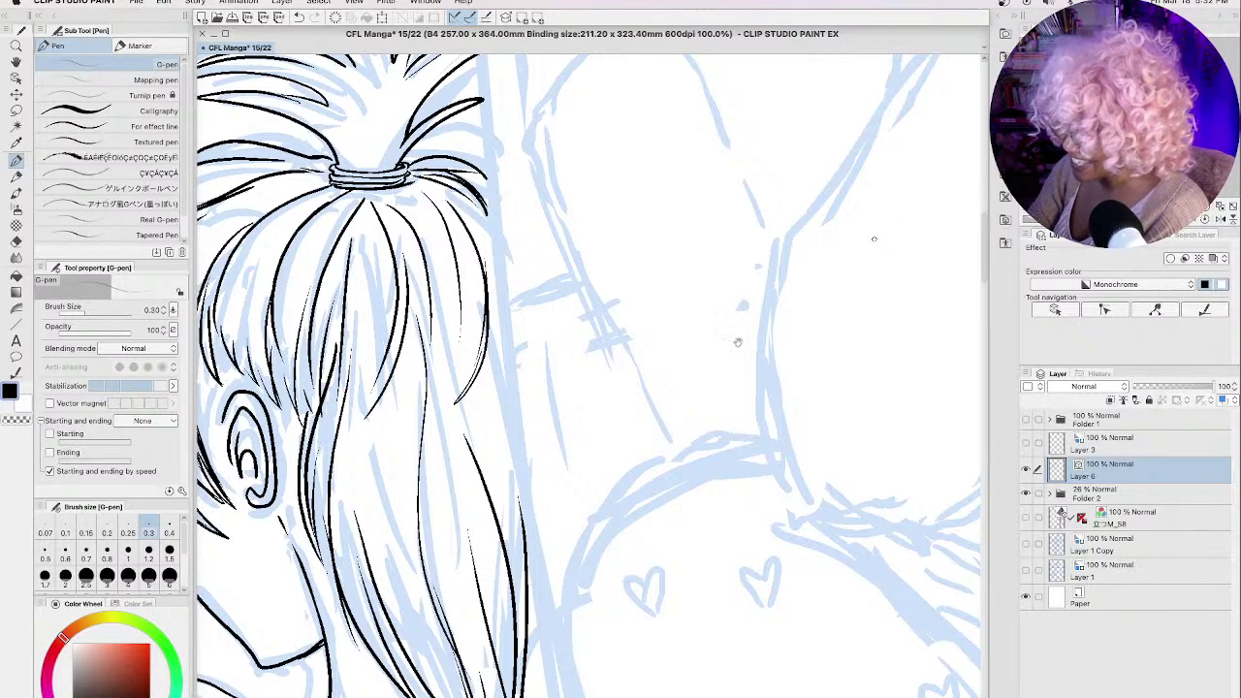
{"action": "key", "text": "h"}
{"action": "mouse_move", "coordinate": [737, 343]}
{"action": "left_mouse_down"}
{"action": "mouse_move", "coordinate": [646, 526]}
{"action": "mouse_move", "coordinate": [833, 321]}
{"action": "mouse_move", "coordinate": [640, 465]}
{"action": "mouse_move", "coordinate": [714, 340]}
{"action": "mouse_move", "coordinate": [687, 332]}
{"action": "left_mouse_up"}
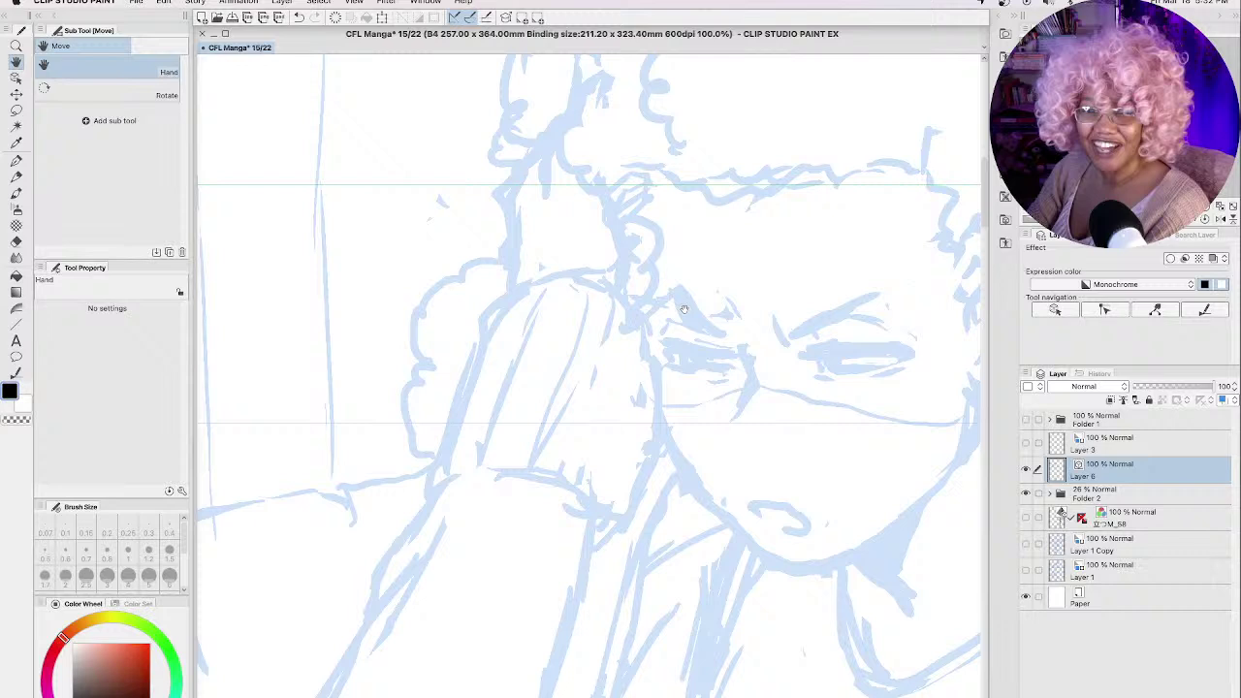
Step: Ink the raised hand's left and right contours above the sleeve
{"action": "key", "text": "p"}
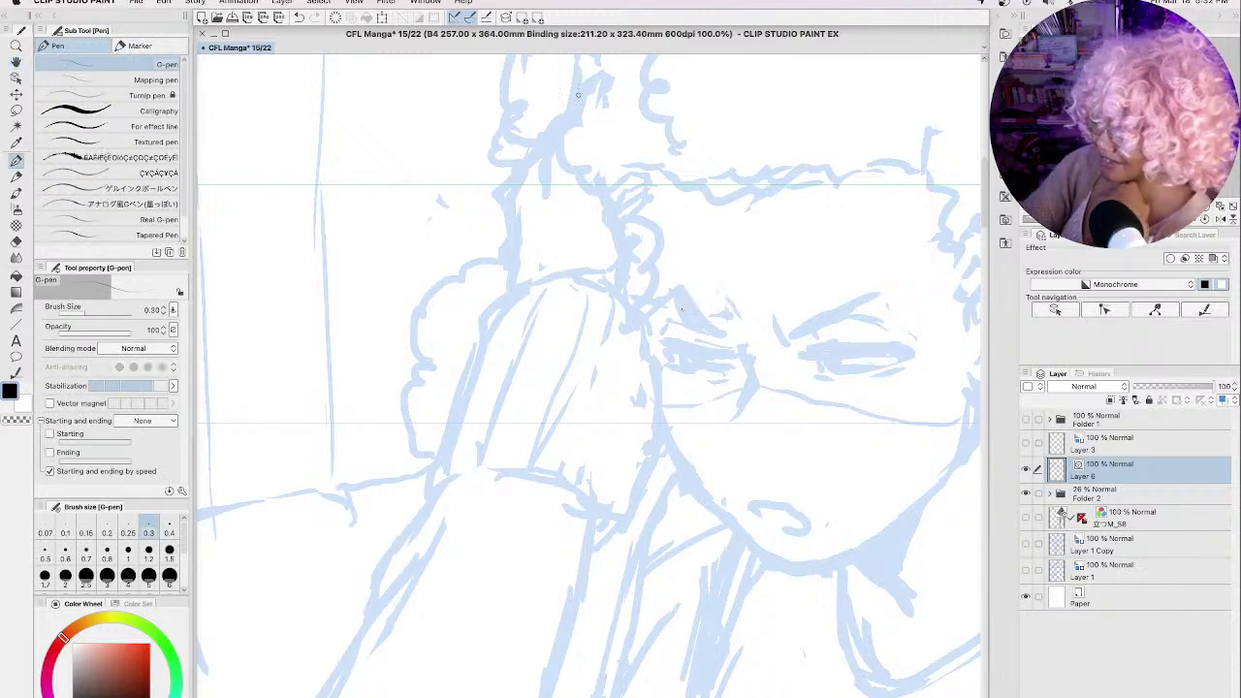
{"action": "mouse_move", "coordinate": [598, 74]}
{"action": "left_mouse_down"}
{"action": "mouse_move", "coordinate": [544, 158]}
{"action": "mouse_move", "coordinate": [546, 214]}
{"action": "left_mouse_up"}
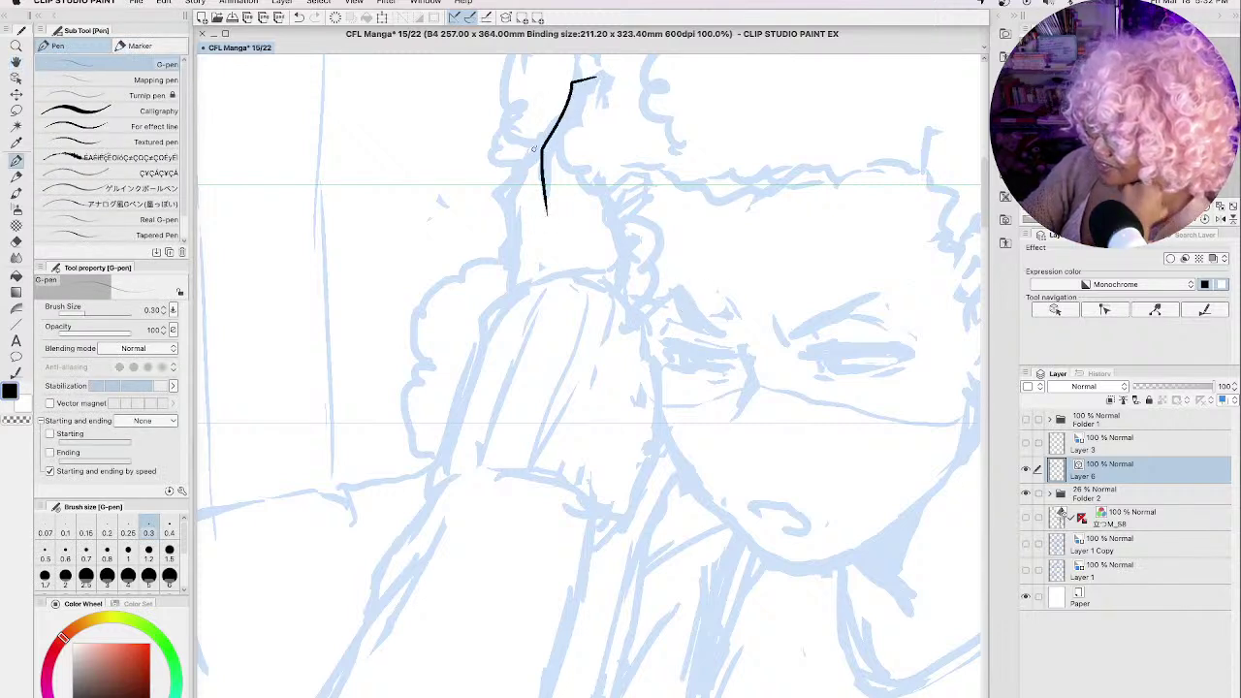
{"action": "mouse_move", "coordinate": [562, 107]}
{"action": "left_mouse_down"}
{"action": "mouse_move", "coordinate": [507, 194]}
{"action": "mouse_move", "coordinate": [512, 225]}
{"action": "mouse_move", "coordinate": [505, 194]}
{"action": "mouse_move", "coordinate": [501, 204]}
{"action": "mouse_move", "coordinate": [509, 284]}
{"action": "left_mouse_up"}
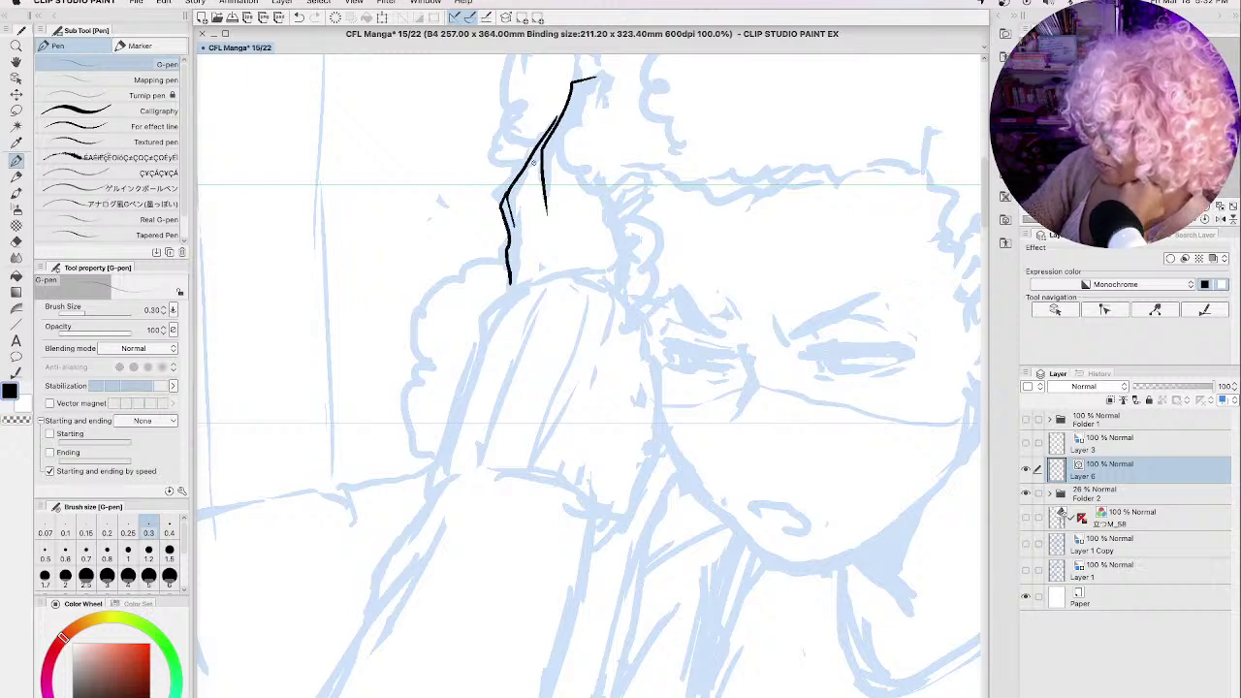
{"action": "mouse_move", "coordinate": [541, 145]}
{"action": "left_mouse_down"}
{"action": "mouse_move", "coordinate": [510, 194]}
{"action": "mouse_move", "coordinate": [512, 241]}
{"action": "left_mouse_up"}
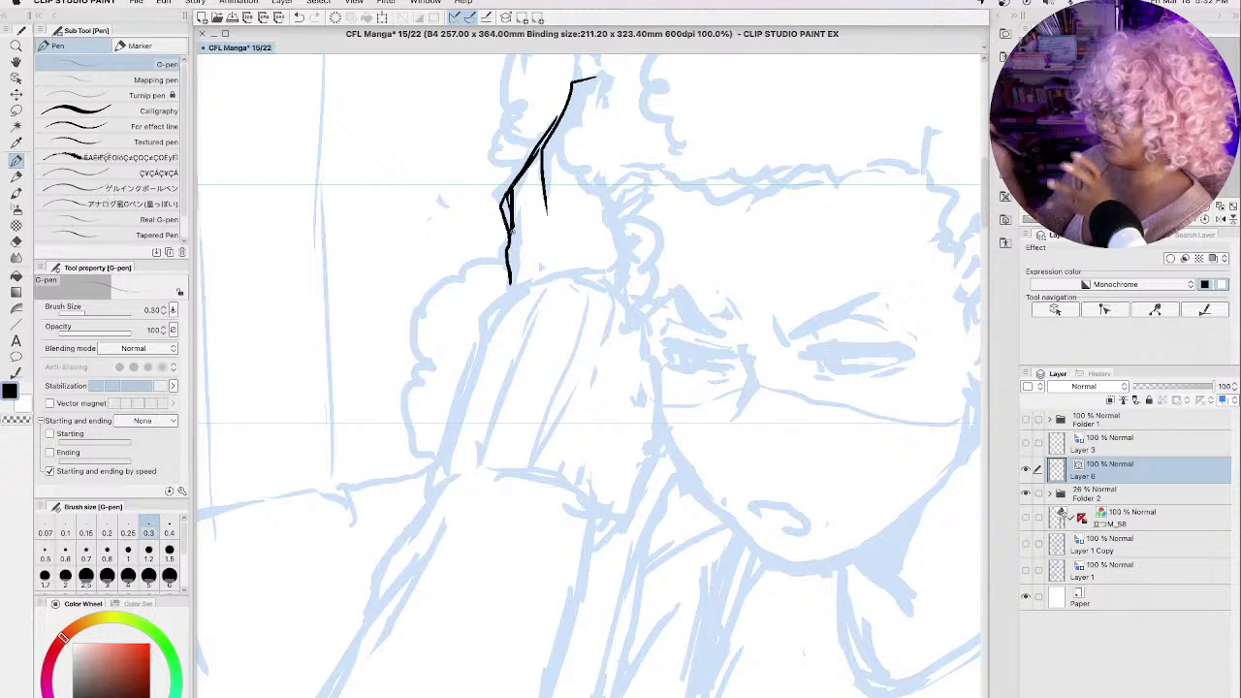
{"action": "left_click_drag", "start_coordinate": [603, 191], "coordinate": [620, 273]}
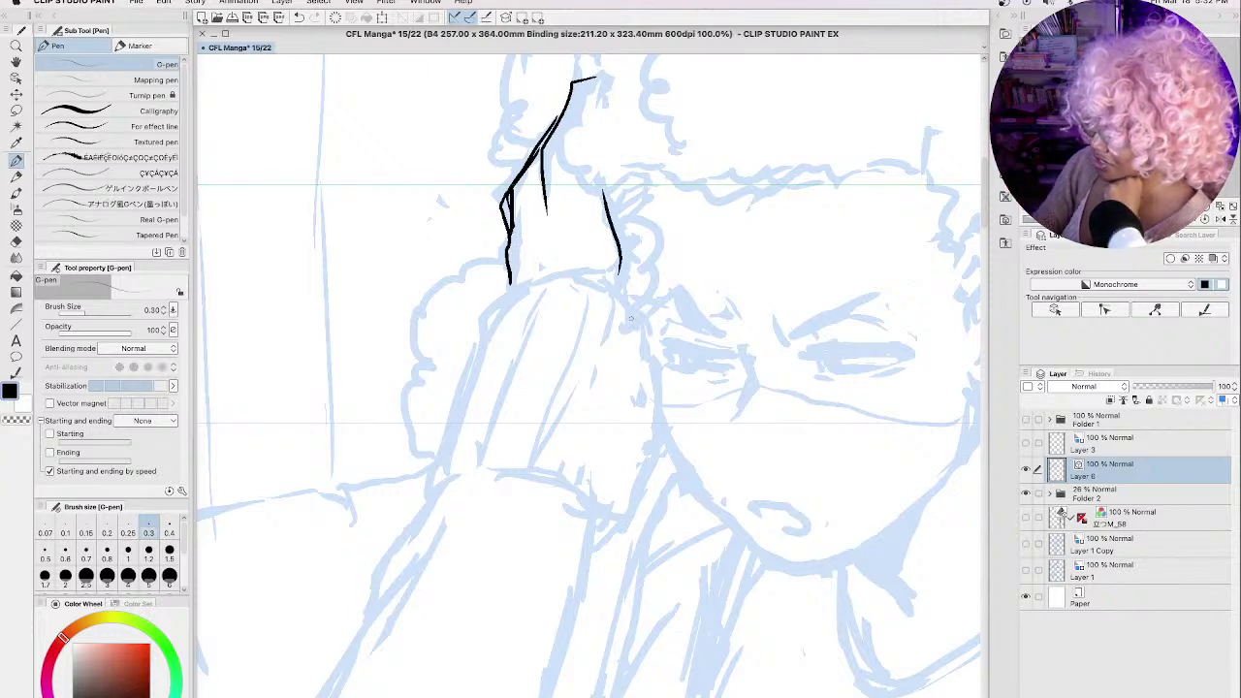
Step: Ink the sleeve cuff's top edge, inner folds and right edge
{"action": "mouse_move", "coordinate": [479, 316]}
{"action": "left_mouse_down"}
{"action": "mouse_move", "coordinate": [562, 274]}
{"action": "mouse_move", "coordinate": [625, 278]}
{"action": "mouse_move", "coordinate": [477, 323]}
{"action": "mouse_move", "coordinate": [506, 314]}
{"action": "mouse_move", "coordinate": [472, 357]}
{"action": "mouse_move", "coordinate": [429, 484]}
{"action": "mouse_move", "coordinate": [485, 474]}
{"action": "mouse_move", "coordinate": [587, 493]}
{"action": "left_mouse_up"}
{"action": "mouse_move", "coordinate": [527, 283]}
{"action": "left_mouse_down"}
{"action": "mouse_move", "coordinate": [504, 303]}
{"action": "mouse_move", "coordinate": [462, 446]}
{"action": "mouse_move", "coordinate": [467, 475]}
{"action": "left_mouse_up"}
{"action": "left_click_drag", "start_coordinate": [543, 297], "coordinate": [502, 465]}
{"action": "left_click_drag", "start_coordinate": [556, 430], "coordinate": [546, 445]}
{"action": "left_click_drag", "start_coordinate": [543, 458], "coordinate": [545, 479]}
{"action": "mouse_move", "coordinate": [572, 411]}
{"action": "left_mouse_down"}
{"action": "mouse_move", "coordinate": [618, 310]}
{"action": "mouse_move", "coordinate": [616, 273]}
{"action": "mouse_move", "coordinate": [655, 325]}
{"action": "mouse_move", "coordinate": [665, 423]}
{"action": "mouse_move", "coordinate": [618, 527]}
{"action": "mouse_move", "coordinate": [595, 543]}
{"action": "left_mouse_up"}
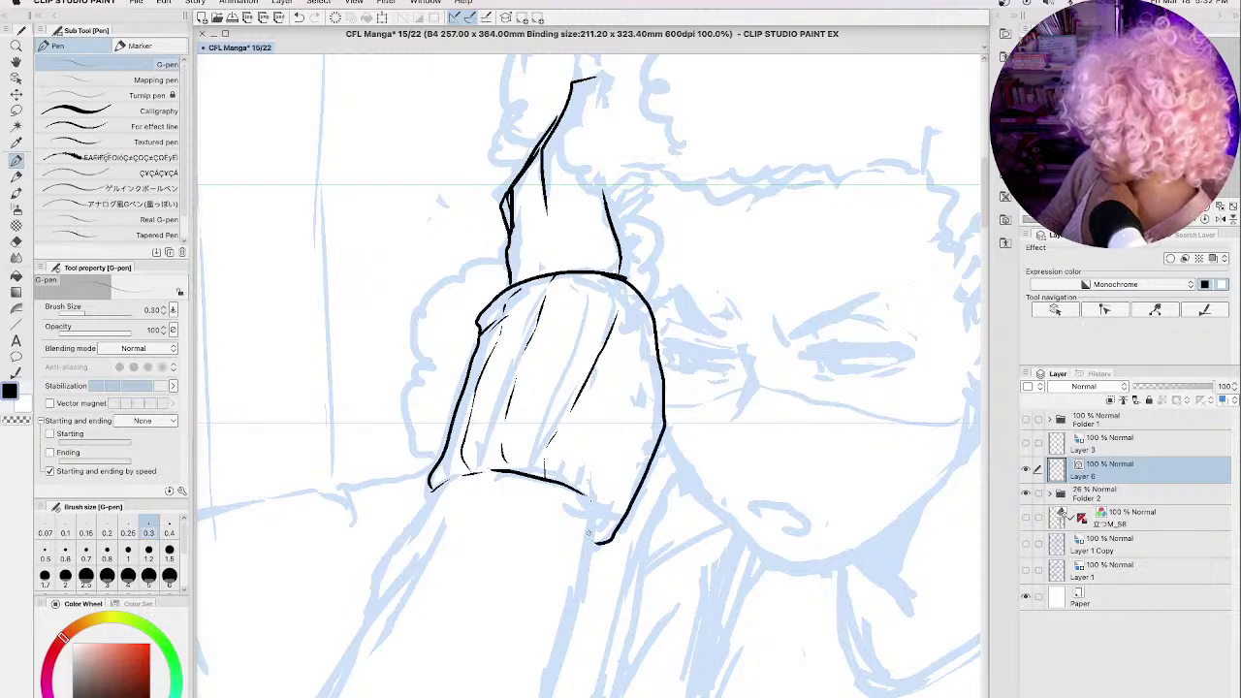
Step: Ink the cuff's lower edge and vertical rib lines inside it
{"action": "left_click_drag", "start_coordinate": [574, 488], "coordinate": [602, 536]}
{"action": "left_click_drag", "start_coordinate": [570, 481], "coordinate": [647, 320]}
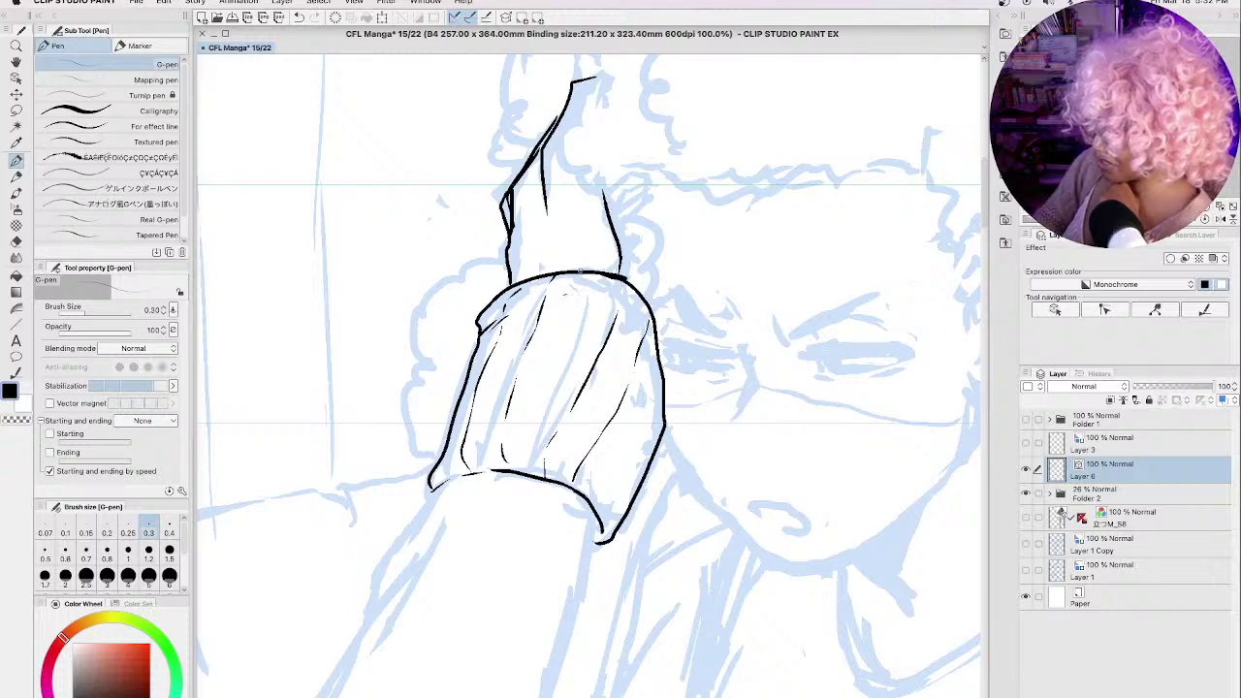
{"action": "mouse_move", "coordinate": [574, 271]}
{"action": "left_mouse_down"}
{"action": "mouse_move", "coordinate": [579, 287]}
{"action": "mouse_move", "coordinate": [542, 305]}
{"action": "mouse_move", "coordinate": [622, 320]}
{"action": "mouse_move", "coordinate": [627, 298]}
{"action": "mouse_move", "coordinate": [622, 316]}
{"action": "left_mouse_up"}
{"action": "mouse_move", "coordinate": [645, 378]}
{"action": "left_mouse_down"}
{"action": "mouse_move", "coordinate": [661, 417]}
{"action": "mouse_move", "coordinate": [630, 423]}
{"action": "mouse_move", "coordinate": [599, 514]}
{"action": "mouse_move", "coordinate": [661, 415]}
{"action": "left_mouse_up"}
{"action": "left_click_drag", "start_coordinate": [594, 272], "coordinate": [526, 463]}
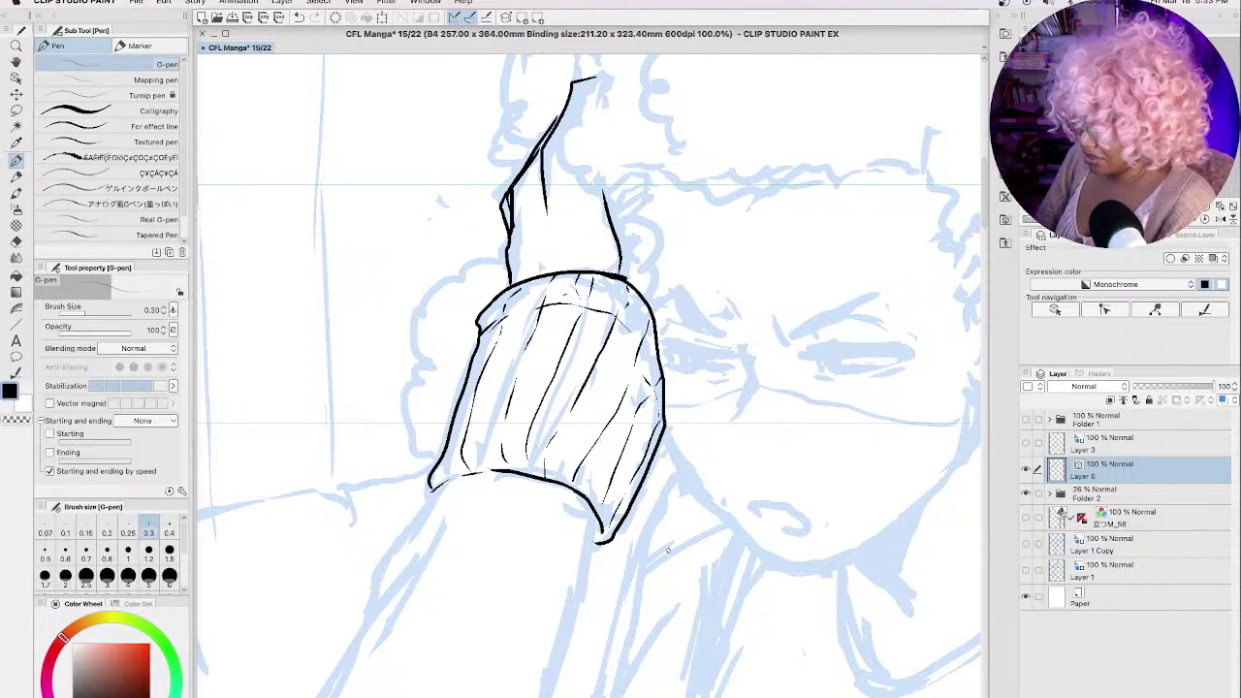
{"action": "key", "text": "space"}
{"action": "left_click_drag", "start_coordinate": [678, 495], "coordinate": [761, 199]}
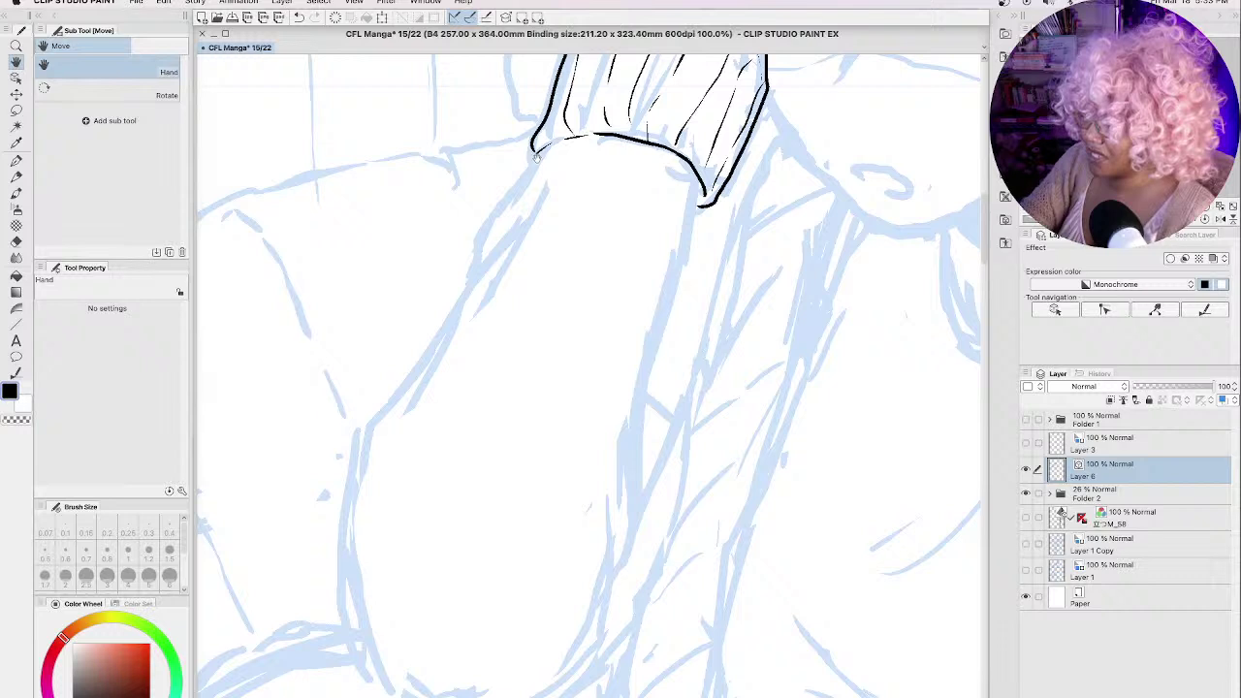
Step: Ink the arm's left and right contours down around the elbow, plus two fold lines
{"action": "left_click_drag", "start_coordinate": [536, 148], "coordinate": [472, 279]}
{"action": "mouse_move", "coordinate": [521, 219]}
{"action": "left_mouse_down"}
{"action": "mouse_move", "coordinate": [376, 407]}
{"action": "mouse_move", "coordinate": [346, 620]}
{"action": "mouse_move", "coordinate": [366, 659]}
{"action": "left_mouse_up"}
{"action": "left_click_drag", "start_coordinate": [702, 194], "coordinate": [619, 581]}
{"action": "left_click_drag", "start_coordinate": [625, 461], "coordinate": [621, 557]}
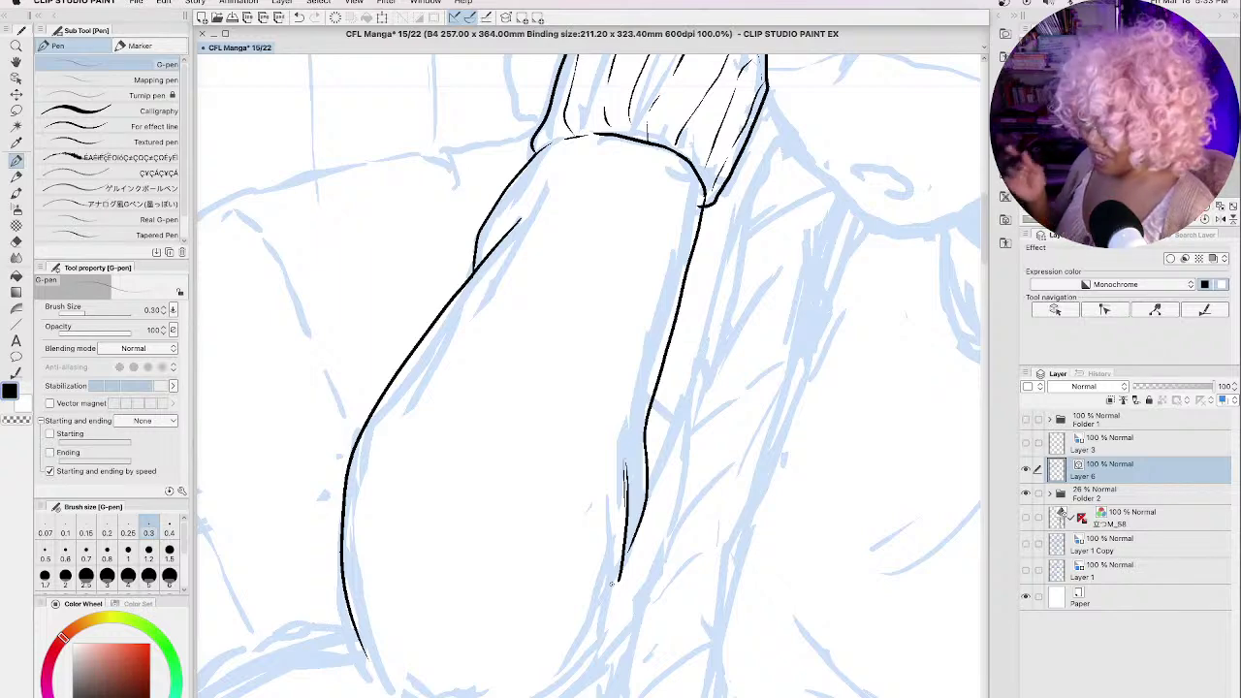
{"action": "mouse_move", "coordinate": [692, 574]}
{"action": "left_mouse_down"}
{"action": "mouse_move", "coordinate": [719, 451]}
{"action": "mouse_move", "coordinate": [765, 373]}
{"action": "mouse_move", "coordinate": [671, 459]}
{"action": "mouse_move", "coordinate": [596, 502]}
{"action": "left_mouse_up"}
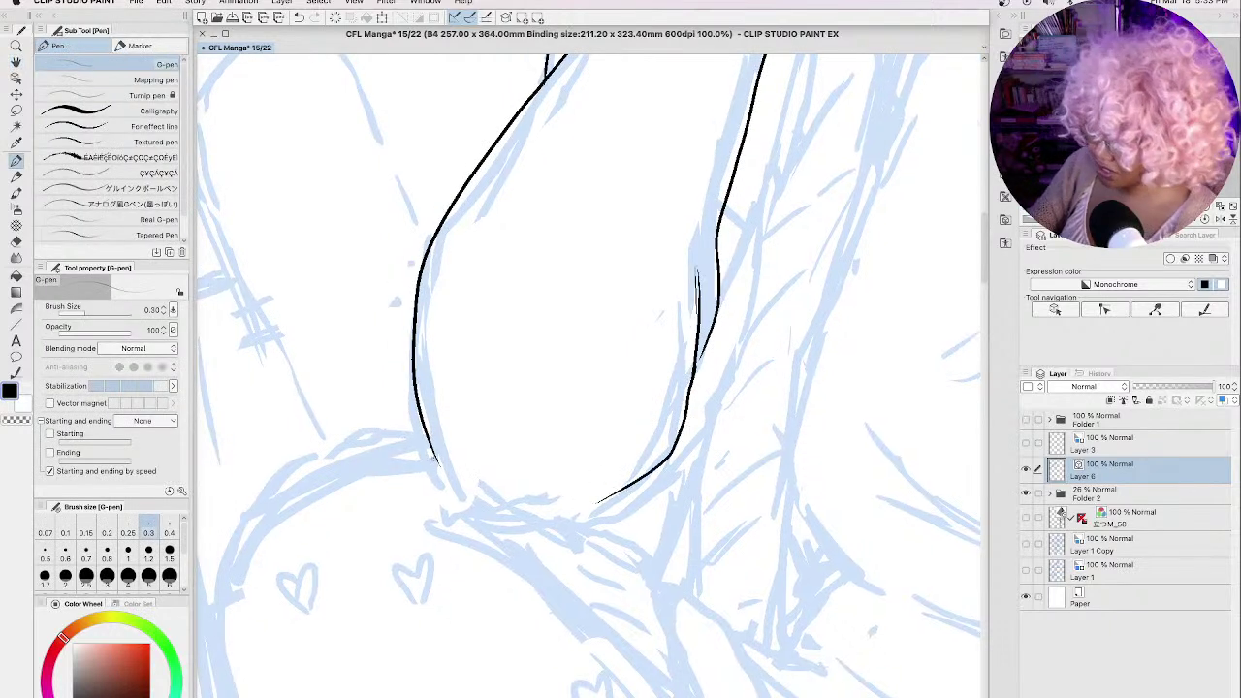
{"action": "mouse_move", "coordinate": [436, 464]}
{"action": "left_mouse_down"}
{"action": "mouse_move", "coordinate": [492, 528]}
{"action": "mouse_move", "coordinate": [523, 531]}
{"action": "mouse_move", "coordinate": [593, 521]}
{"action": "mouse_move", "coordinate": [684, 465]}
{"action": "mouse_move", "coordinate": [707, 433]}
{"action": "left_mouse_up"}
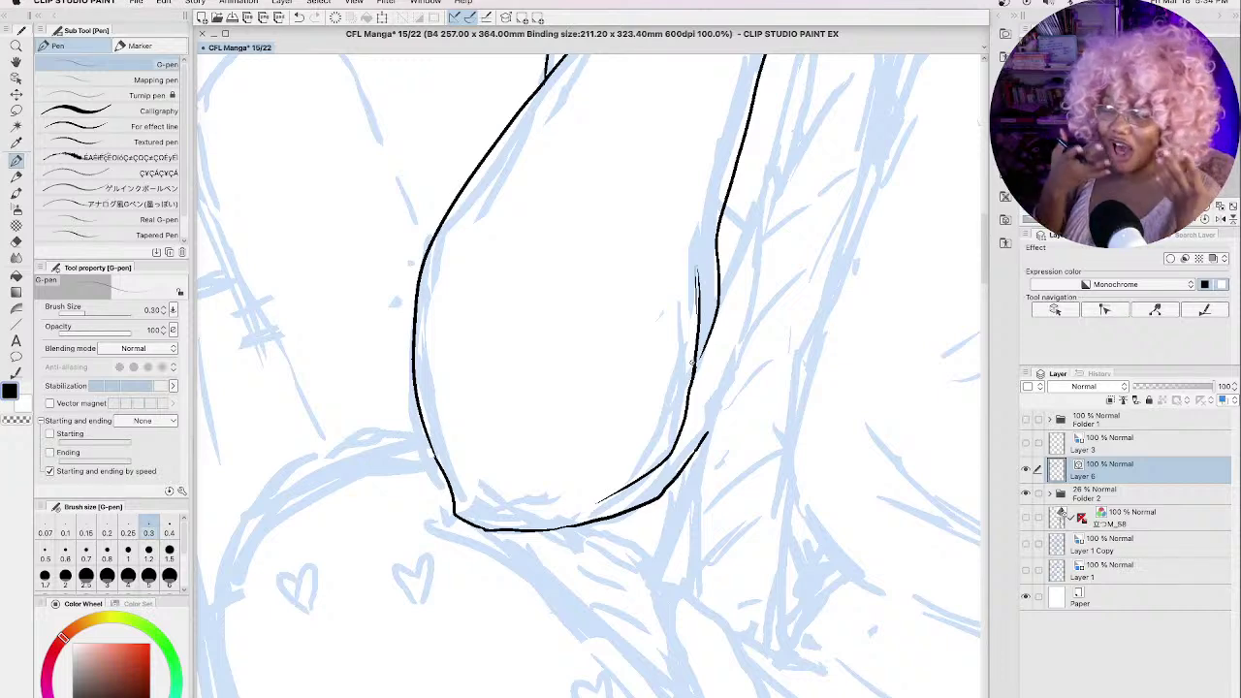
{"action": "left_click_drag", "start_coordinate": [719, 219], "coordinate": [709, 285]}
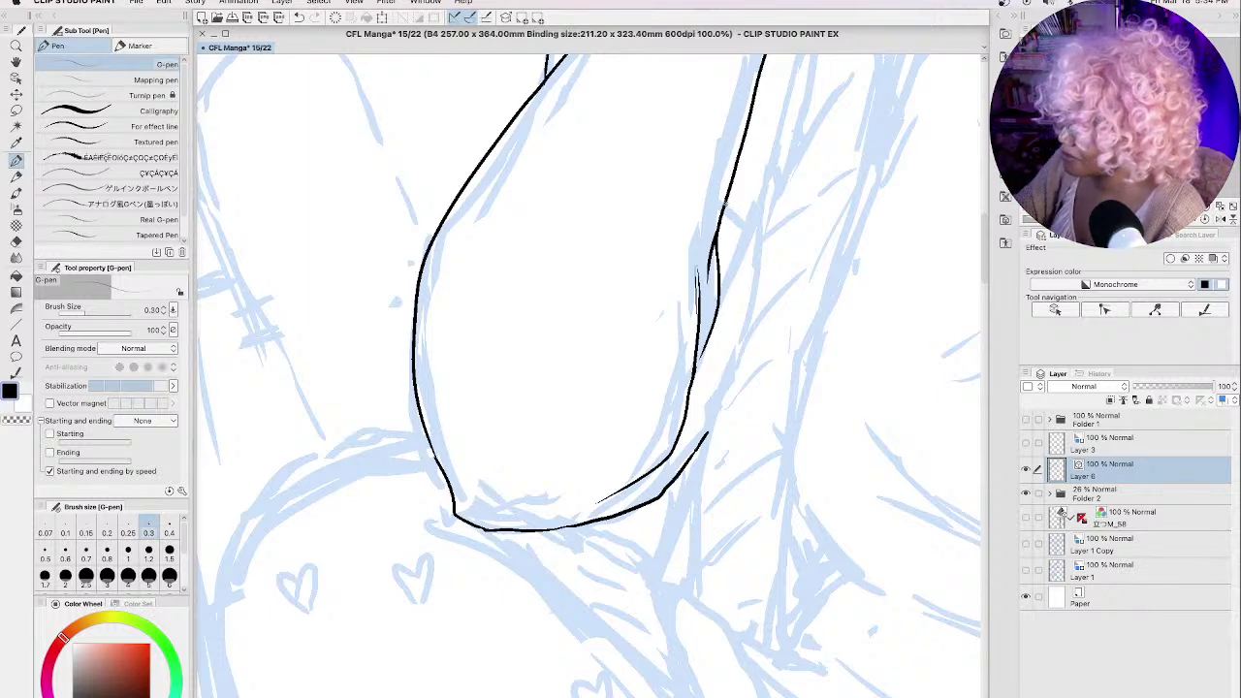
{"action": "mouse_move", "coordinate": [724, 202]}
{"action": "left_mouse_down"}
{"action": "mouse_move", "coordinate": [740, 254]}
{"action": "mouse_move", "coordinate": [734, 314]}
{"action": "left_mouse_up"}
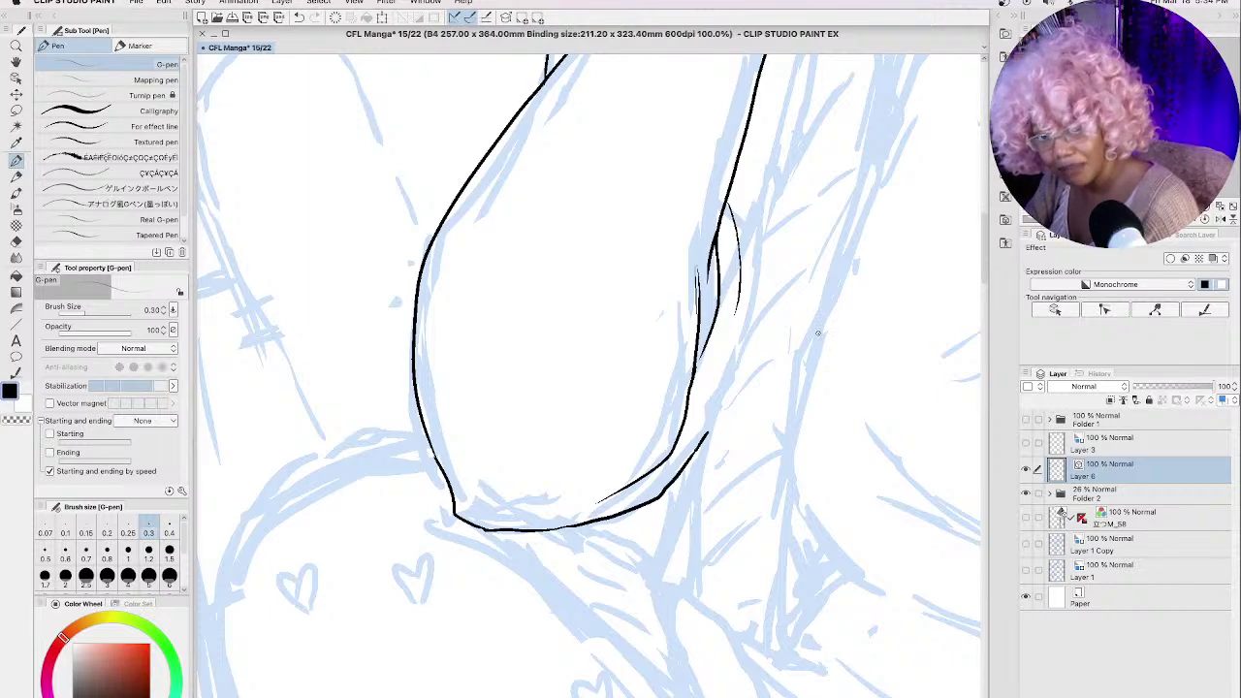
Step: Ink the long shirt lines running behind and beside the arm near the cuff
{"action": "key", "text": "space"}
{"action": "left_click_drag", "start_coordinate": [859, 206], "coordinate": [724, 371]}
{"action": "mouse_move", "coordinate": [712, 108]}
{"action": "left_mouse_down"}
{"action": "mouse_move", "coordinate": [665, 196]}
{"action": "mouse_move", "coordinate": [612, 382]}
{"action": "mouse_move", "coordinate": [595, 516]}
{"action": "left_mouse_up"}
{"action": "left_click_drag", "start_coordinate": [760, 219], "coordinate": [641, 601]}
{"action": "key", "text": "space"}
{"action": "left_click_drag", "start_coordinate": [777, 356], "coordinate": [800, 308]}
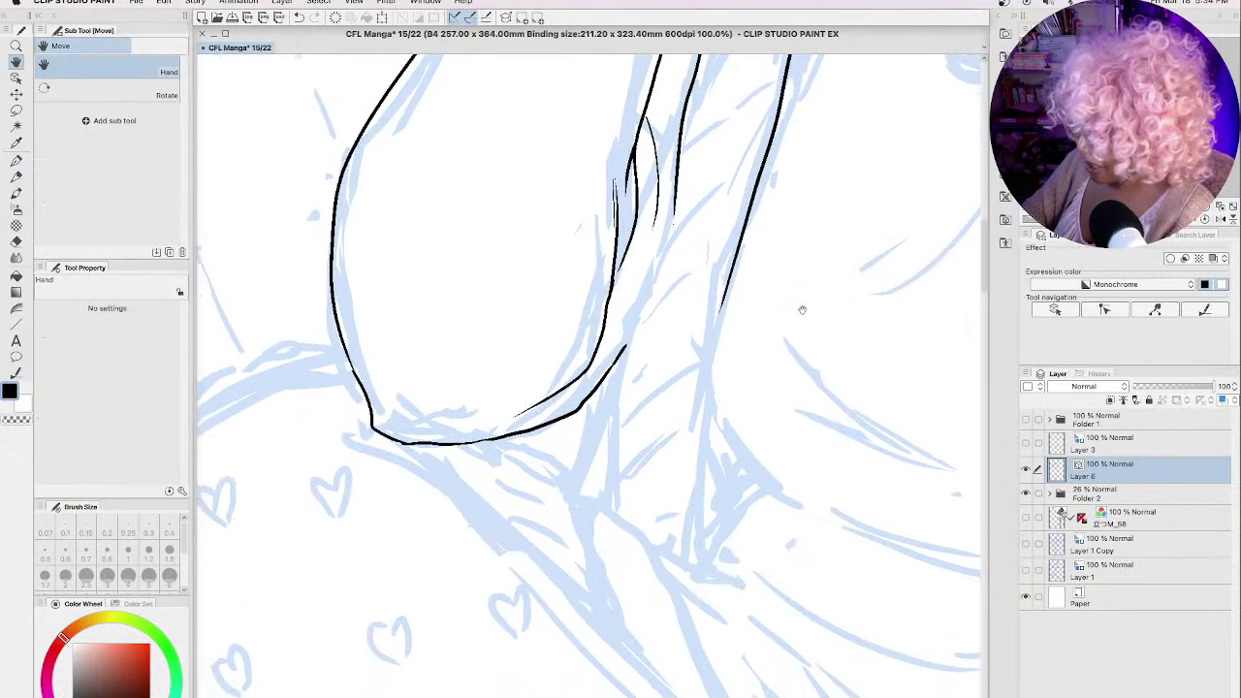
{"action": "mouse_move", "coordinate": [725, 283]}
{"action": "left_mouse_down"}
{"action": "mouse_move", "coordinate": [708, 351]}
{"action": "mouse_move", "coordinate": [692, 541]}
{"action": "left_mouse_up"}
{"action": "mouse_move", "coordinate": [679, 197]}
{"action": "left_mouse_down"}
{"action": "mouse_move", "coordinate": [618, 373]}
{"action": "mouse_move", "coordinate": [599, 503]}
{"action": "left_mouse_up"}
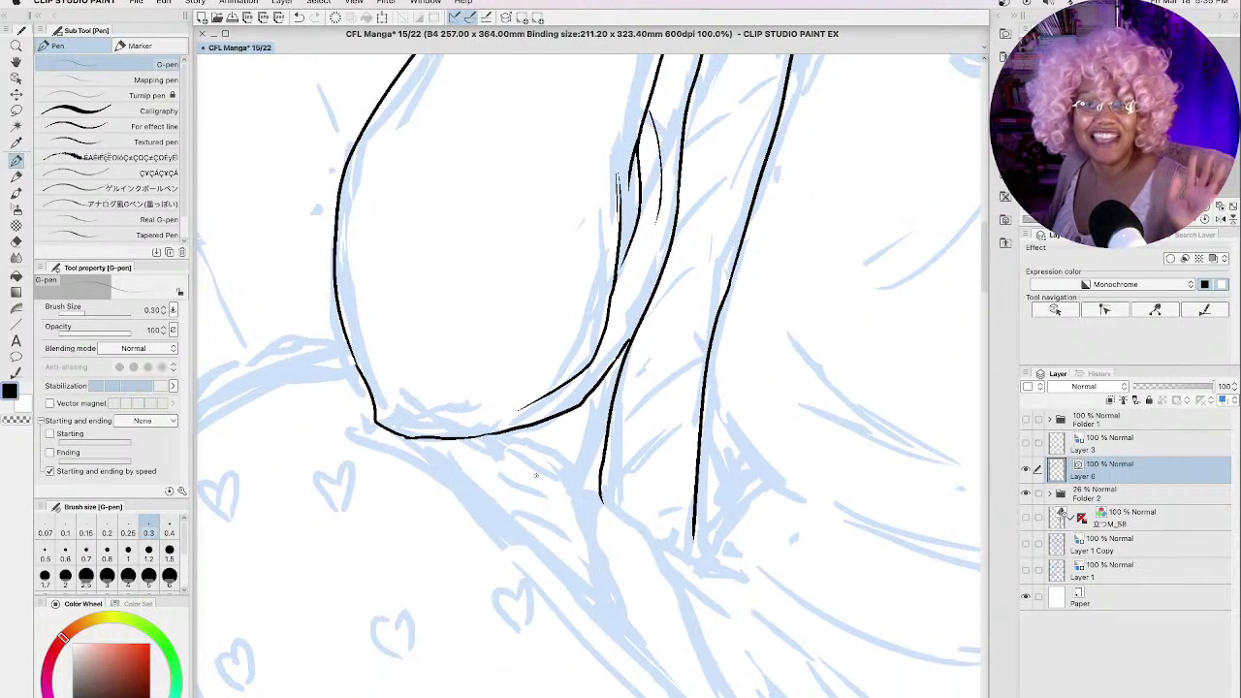
Step: Review the page at 18% zoom, return to 131% and reinforce the arm edge
{"action": "scroll", "coordinate": [536, 475], "scroll_direction": "down", "scroll_amount": 5}
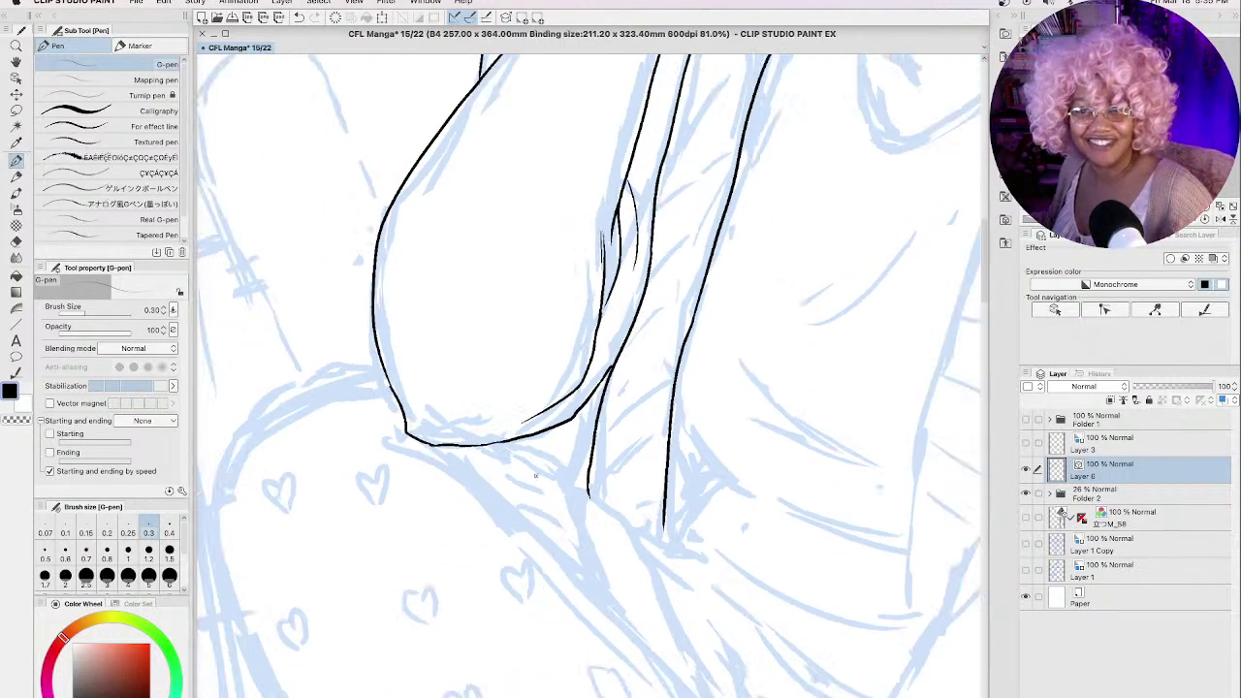
{"action": "scroll", "coordinate": [536, 475], "scroll_direction": "down", "scroll_amount": 6}
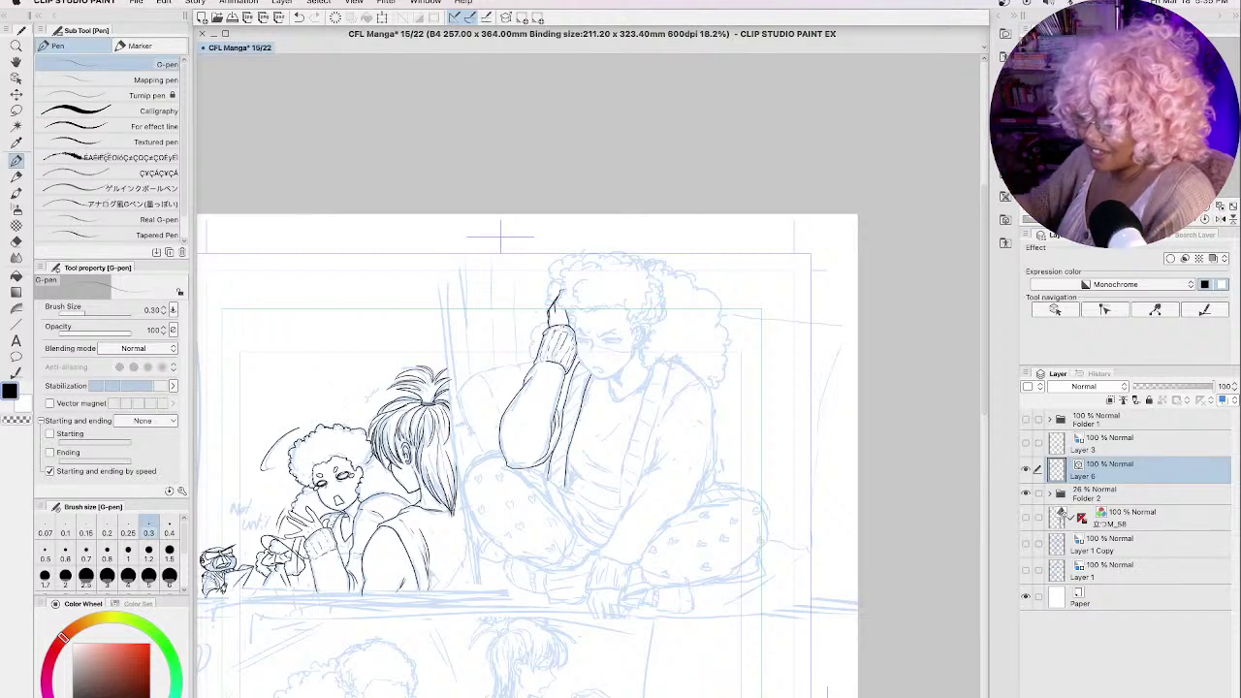
{"action": "scroll", "coordinate": [567, 322], "scroll_direction": "up", "scroll_amount": 4}
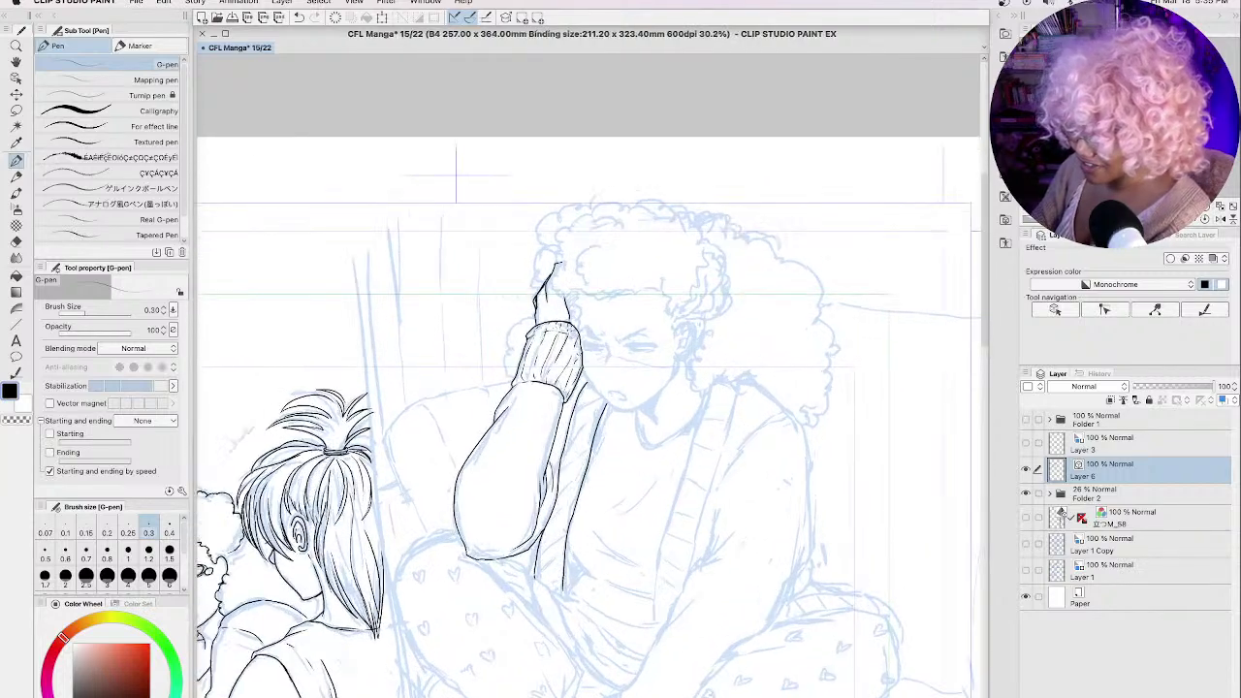
{"action": "scroll", "coordinate": [566, 329], "scroll_direction": "up", "scroll_amount": 2}
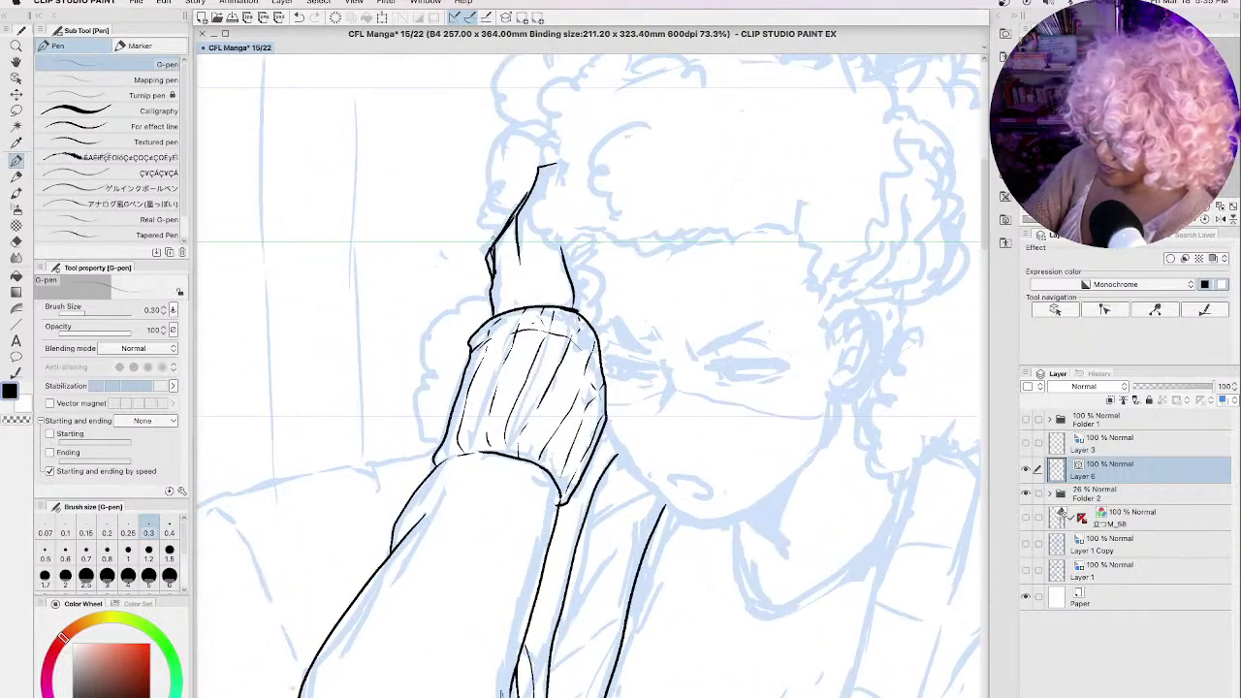
{"action": "left_click_drag", "start_coordinate": [494, 250], "coordinate": [494, 308]}
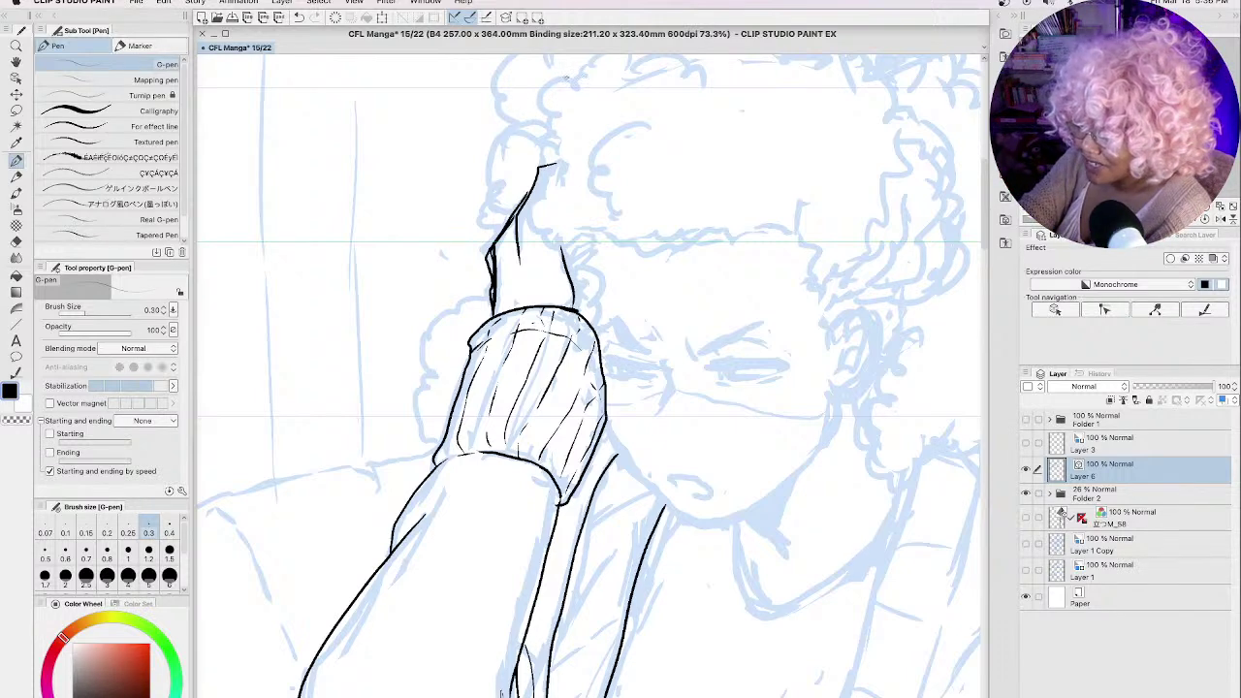
Step: Draw scalloped hair curls beside the raised hand
{"action": "left_click_drag", "start_coordinate": [568, 77], "coordinate": [555, 80]}
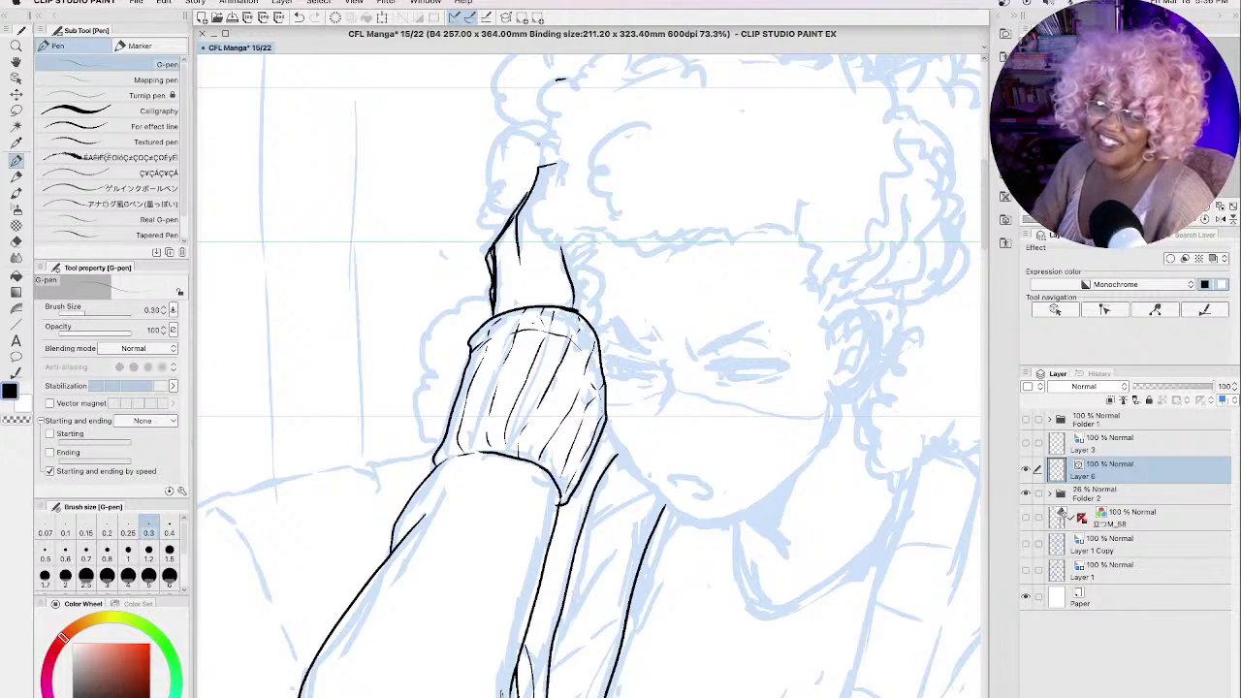
{"action": "scroll", "coordinate": [538, 144], "scroll_direction": "up", "scroll_amount": 5}
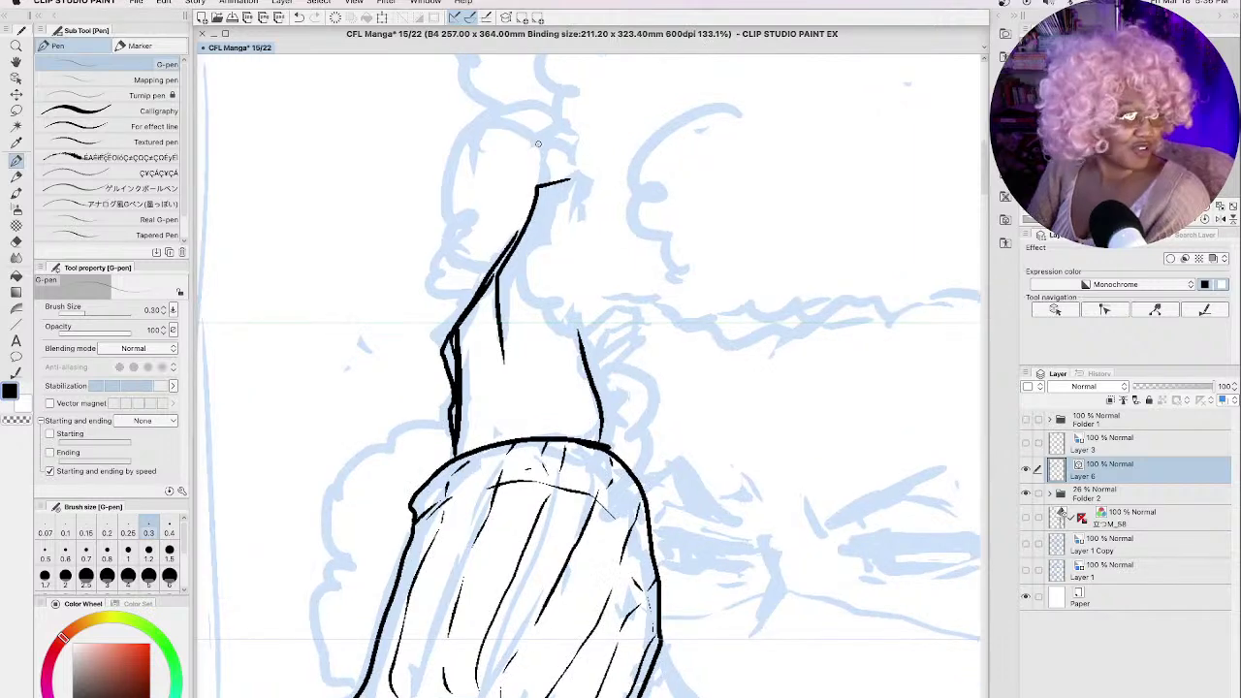
{"action": "mouse_move", "coordinate": [584, 175]}
{"action": "left_mouse_down"}
{"action": "mouse_move", "coordinate": [538, 216]}
{"action": "mouse_move", "coordinate": [521, 291]}
{"action": "mouse_move", "coordinate": [566, 332]}
{"action": "mouse_move", "coordinate": [631, 308]}
{"action": "left_mouse_up"}
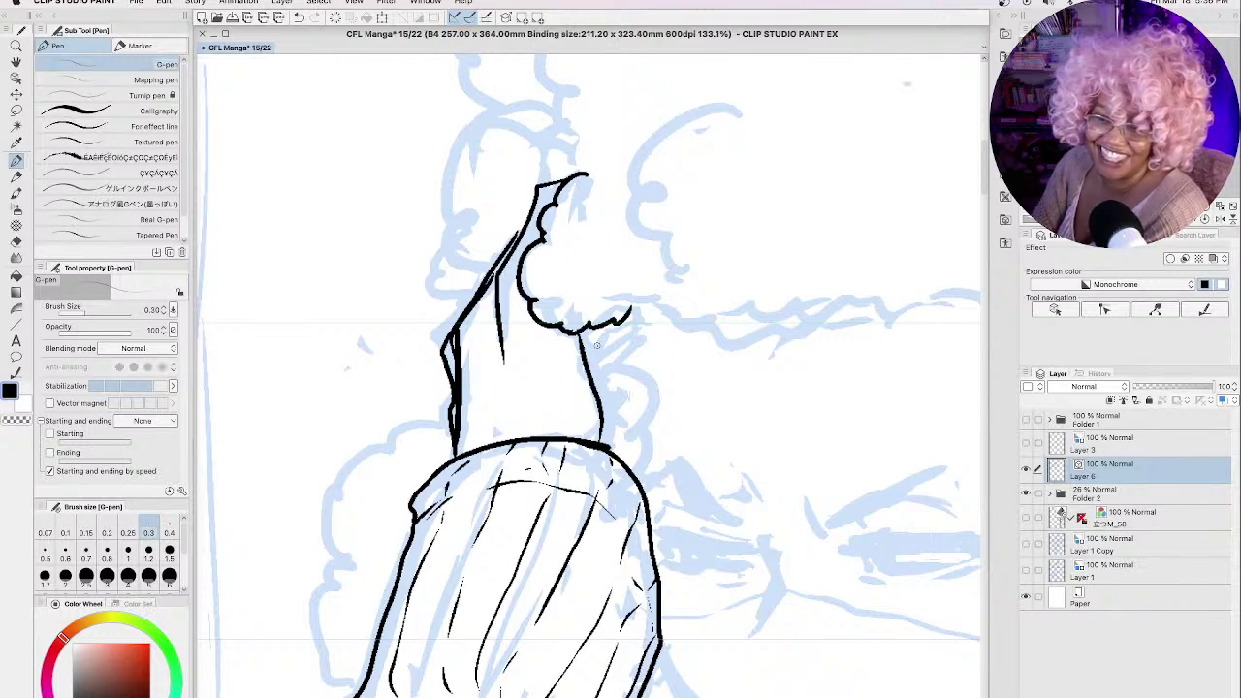
Step: Outline the curly hair clusters above and beside the hand
{"action": "mouse_move", "coordinate": [584, 342]}
{"action": "left_mouse_down"}
{"action": "mouse_move", "coordinate": [644, 365]}
{"action": "mouse_move", "coordinate": [655, 415]}
{"action": "mouse_move", "coordinate": [639, 424]}
{"action": "mouse_move", "coordinate": [640, 469]}
{"action": "left_mouse_up"}
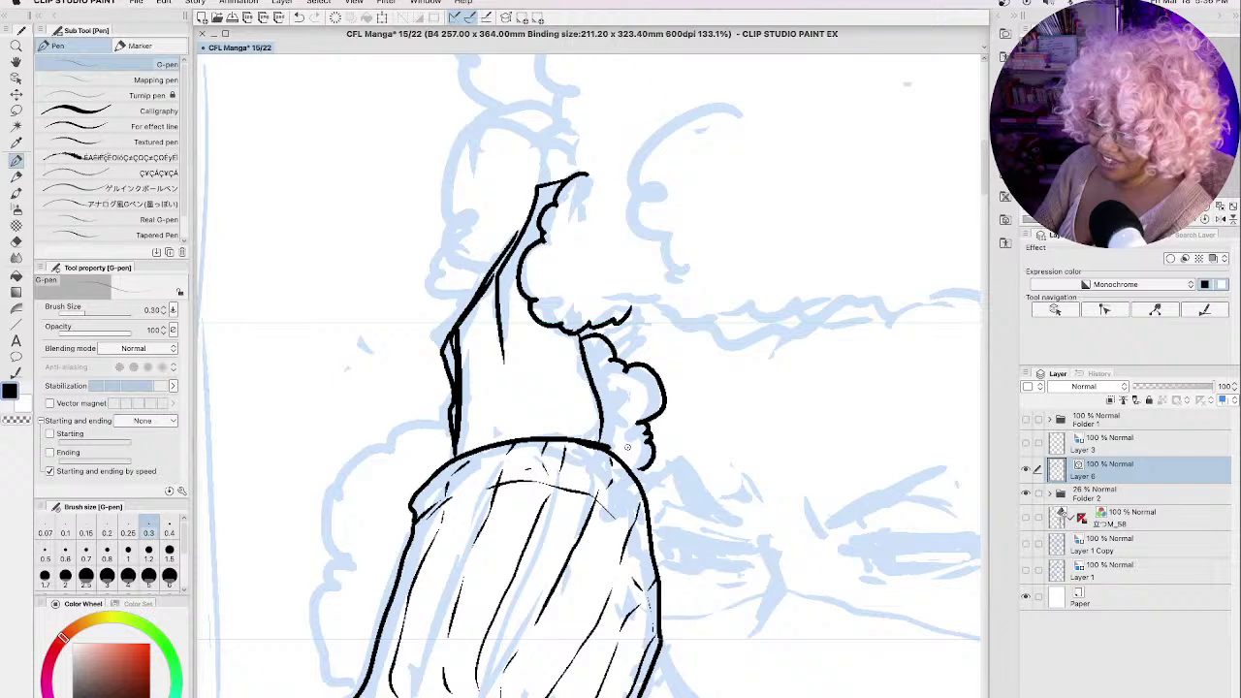
{"action": "key", "text": "h"}
{"action": "left_click_drag", "start_coordinate": [672, 266], "coordinate": [746, 483]}
{"action": "key", "text": "p"}
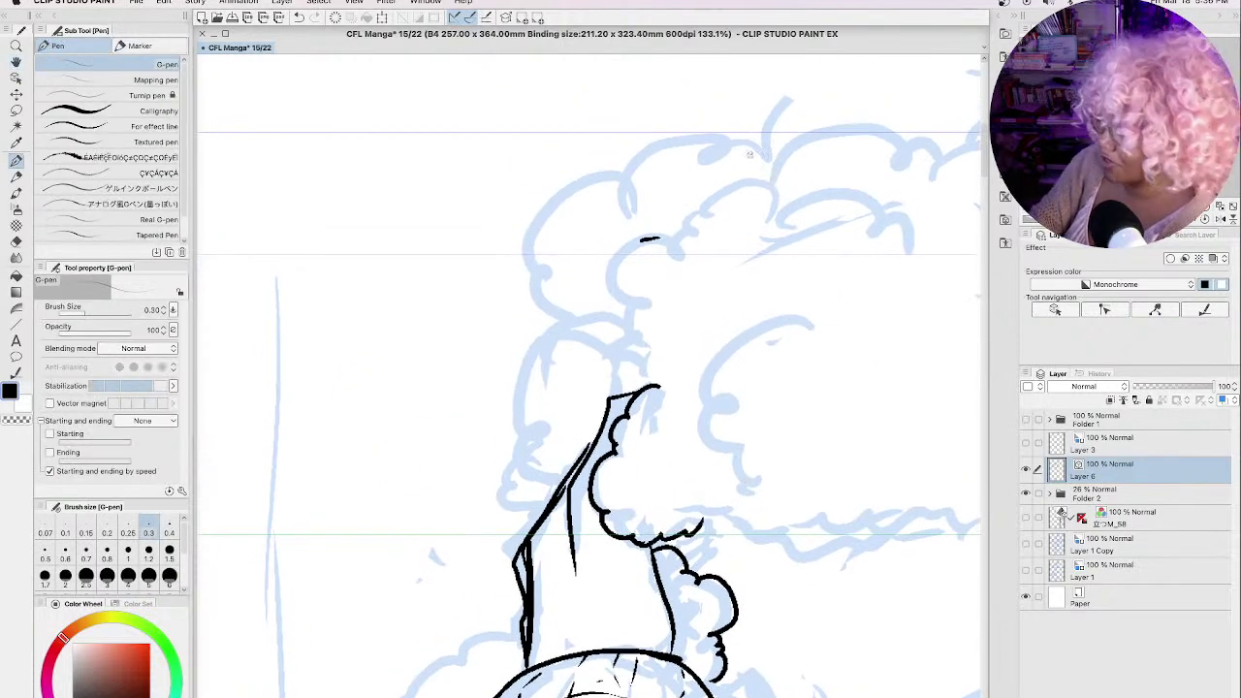
{"action": "mouse_move", "coordinate": [757, 157]}
{"action": "left_mouse_down"}
{"action": "mouse_move", "coordinate": [748, 141]}
{"action": "mouse_move", "coordinate": [632, 155]}
{"action": "mouse_move", "coordinate": [618, 199]}
{"action": "mouse_move", "coordinate": [529, 267]}
{"action": "mouse_move", "coordinate": [533, 308]}
{"action": "left_mouse_up"}
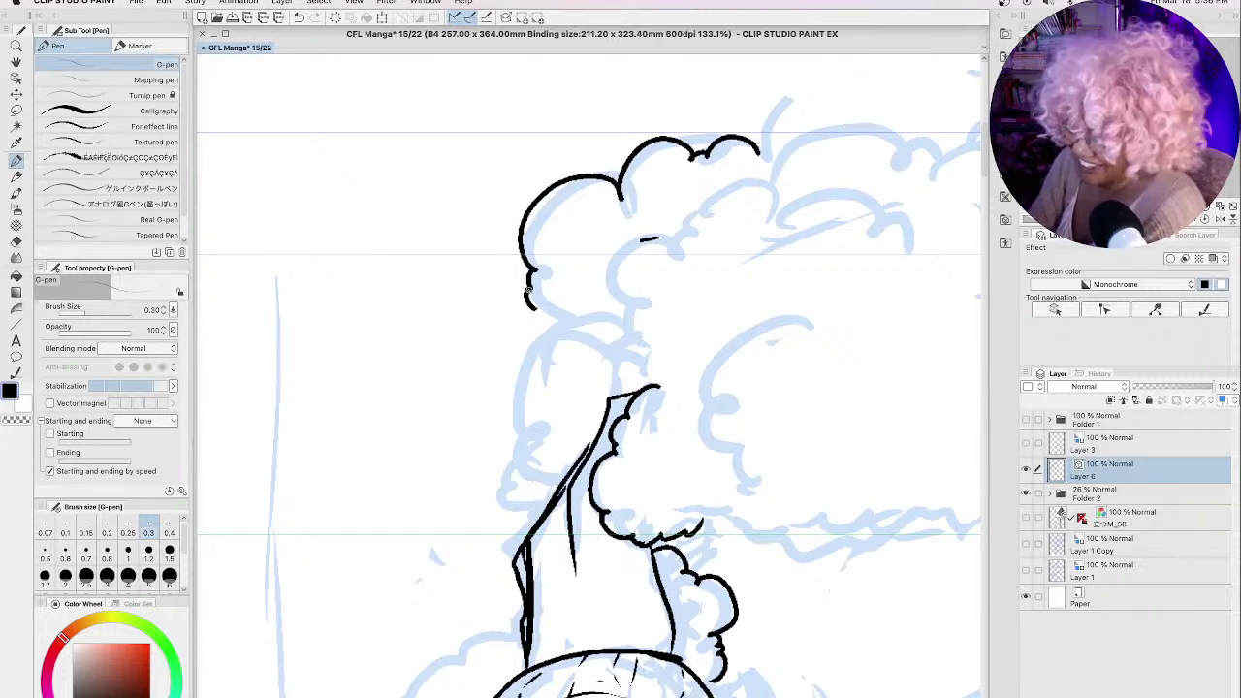
{"action": "mouse_move", "coordinate": [529, 289]}
{"action": "left_mouse_down"}
{"action": "mouse_move", "coordinate": [545, 328]}
{"action": "mouse_move", "coordinate": [582, 321]}
{"action": "mouse_move", "coordinate": [555, 323]}
{"action": "mouse_move", "coordinate": [540, 349]}
{"action": "mouse_move", "coordinate": [510, 360]}
{"action": "mouse_move", "coordinate": [512, 453]}
{"action": "mouse_move", "coordinate": [529, 475]}
{"action": "mouse_move", "coordinate": [541, 513]}
{"action": "left_mouse_up"}
{"action": "mouse_move", "coordinate": [769, 211]}
{"action": "left_mouse_down"}
{"action": "mouse_move", "coordinate": [698, 205]}
{"action": "mouse_move", "coordinate": [673, 250]}
{"action": "mouse_move", "coordinate": [642, 238]}
{"action": "mouse_move", "coordinate": [599, 292]}
{"action": "mouse_move", "coordinate": [639, 316]}
{"action": "mouse_move", "coordinate": [626, 330]}
{"action": "mouse_move", "coordinate": [647, 358]}
{"action": "mouse_move", "coordinate": [617, 387]}
{"action": "mouse_move", "coordinate": [655, 387]}
{"action": "left_mouse_up"}
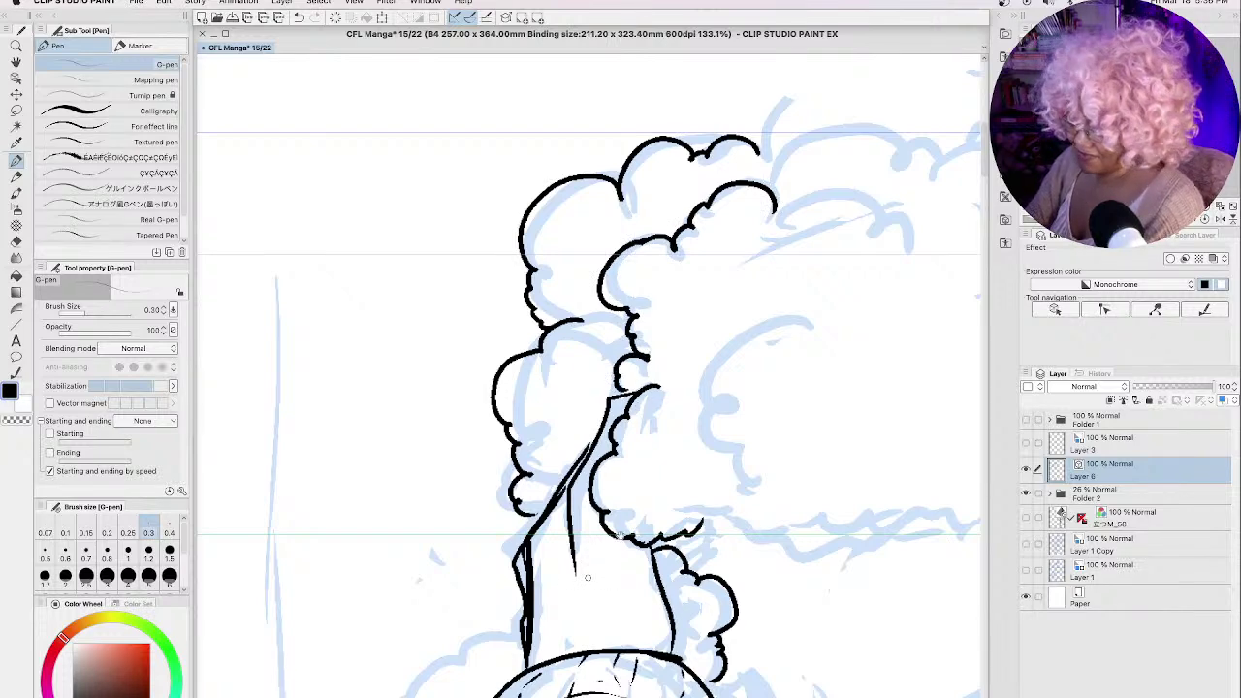
Step: Ink a curl over the forehead and the jagged hairline extending across it
{"action": "key", "text": "space"}
{"action": "mouse_move", "coordinate": [587, 577]}
{"action": "left_mouse_down"}
{"action": "mouse_move", "coordinate": [594, 308]}
{"action": "mouse_move", "coordinate": [533, 341]}
{"action": "mouse_move", "coordinate": [531, 367]}
{"action": "mouse_move", "coordinate": [473, 419]}
{"action": "mouse_move", "coordinate": [473, 576]}
{"action": "mouse_move", "coordinate": [499, 620]}
{"action": "left_mouse_up"}
{"action": "key", "text": "space"}
{"action": "mouse_move", "coordinate": [911, 337]}
{"action": "left_mouse_down"}
{"action": "mouse_move", "coordinate": [809, 339]}
{"action": "mouse_move", "coordinate": [717, 454]}
{"action": "mouse_move", "coordinate": [577, 569]}
{"action": "mouse_move", "coordinate": [568, 614]}
{"action": "left_mouse_up"}
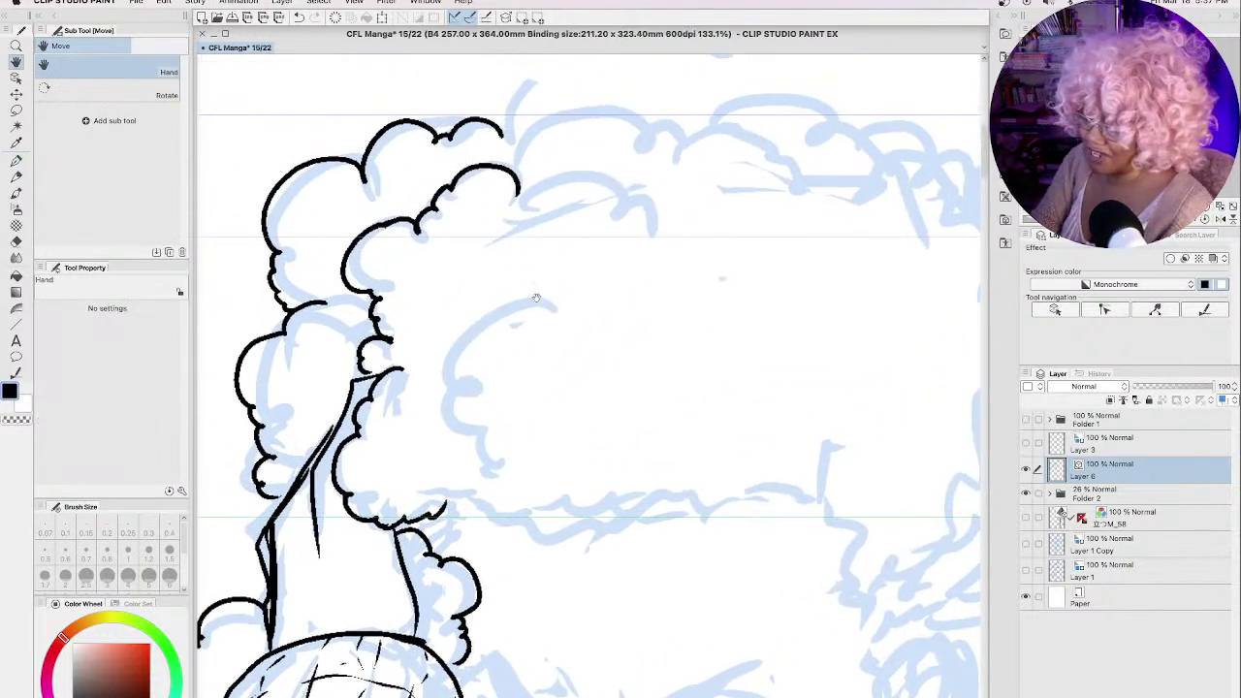
{"action": "mouse_move", "coordinate": [547, 304]}
{"action": "left_mouse_down"}
{"action": "mouse_move", "coordinate": [446, 353]}
{"action": "mouse_move", "coordinate": [462, 391]}
{"action": "mouse_move", "coordinate": [448, 419]}
{"action": "mouse_move", "coordinate": [471, 457]}
{"action": "mouse_move", "coordinate": [453, 559]}
{"action": "left_mouse_up"}
{"action": "mouse_move", "coordinate": [459, 496]}
{"action": "left_mouse_down"}
{"action": "mouse_move", "coordinate": [493, 519]}
{"action": "mouse_move", "coordinate": [582, 532]}
{"action": "left_mouse_up"}
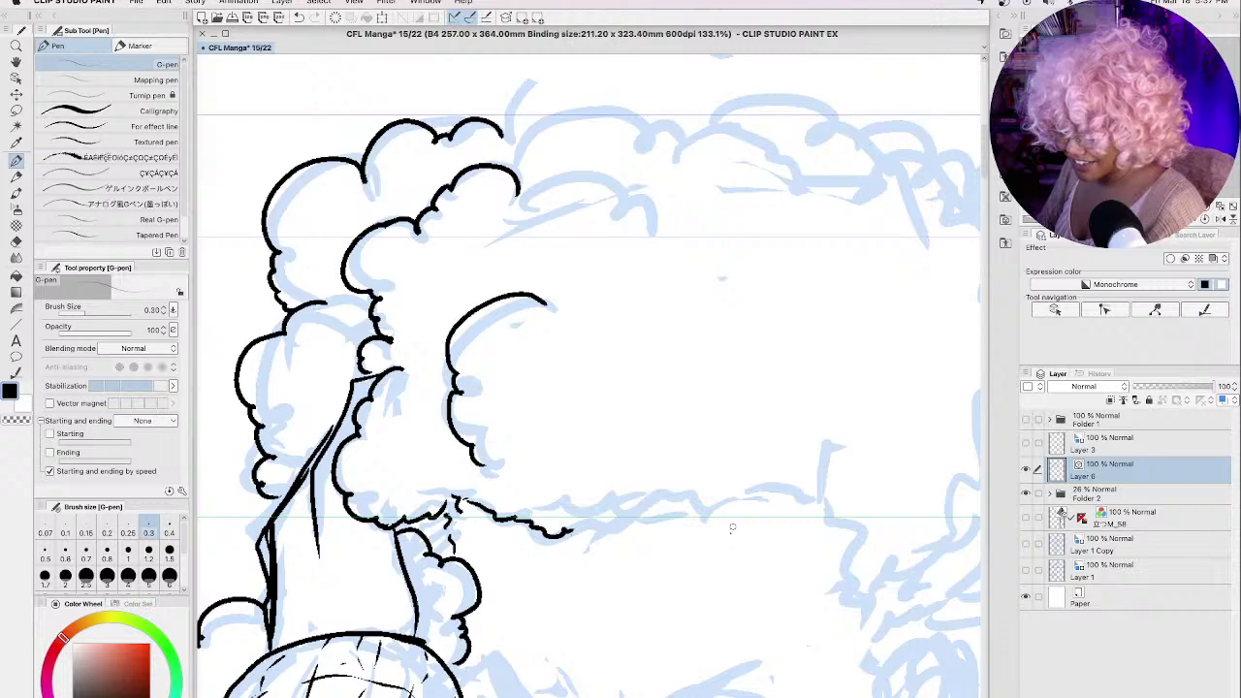
{"action": "key", "text": "space"}
{"action": "left_click_drag", "start_coordinate": [731, 529], "coordinate": [640, 417]}
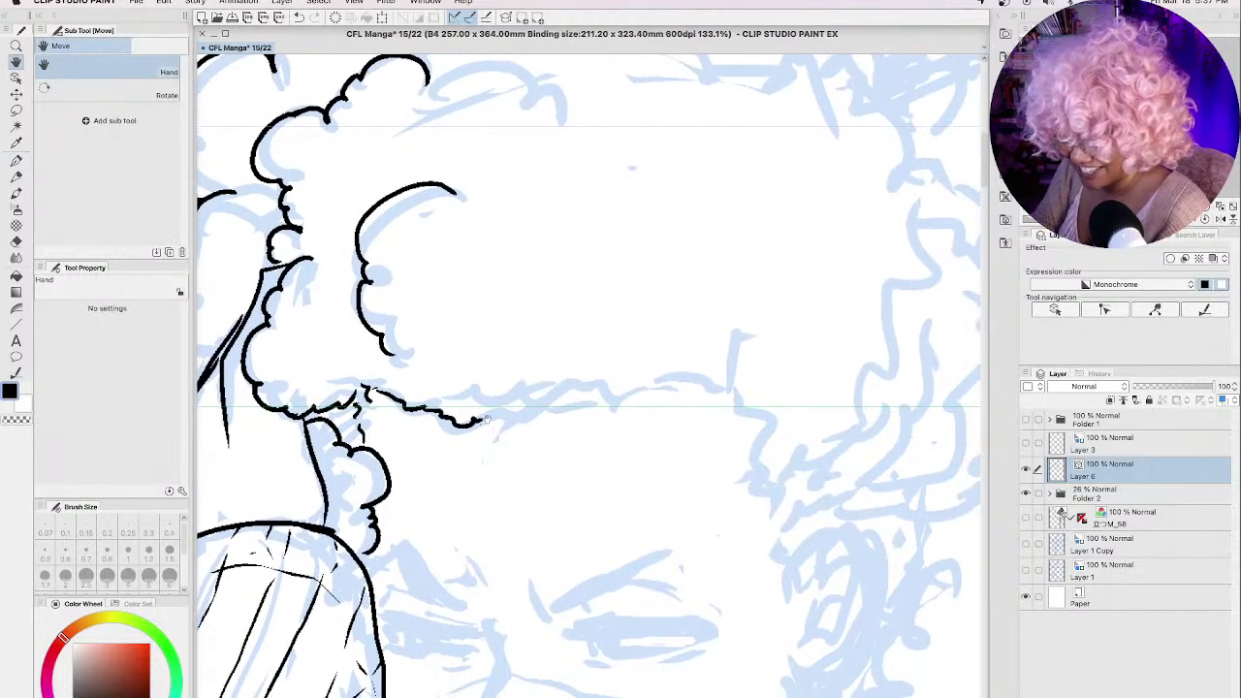
{"action": "mouse_move", "coordinate": [485, 420]}
{"action": "left_mouse_down"}
{"action": "mouse_move", "coordinate": [601, 394]}
{"action": "mouse_move", "coordinate": [704, 388]}
{"action": "mouse_move", "coordinate": [757, 406]}
{"action": "mouse_move", "coordinate": [742, 406]}
{"action": "mouse_move", "coordinate": [754, 439]}
{"action": "left_mouse_up"}
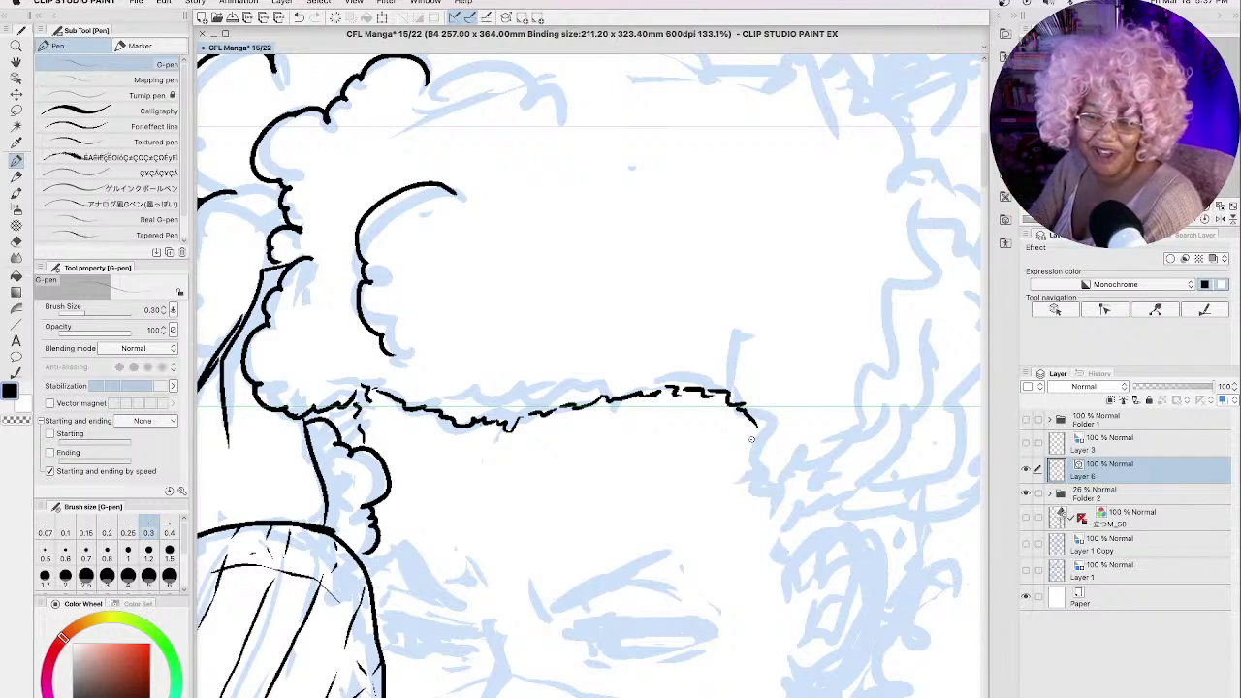
Step: Run the hairline down the temple, draw the ear, and begin curls to its right
{"action": "mouse_move", "coordinate": [778, 462]}
{"action": "left_mouse_down"}
{"action": "mouse_move", "coordinate": [719, 337]}
{"action": "mouse_move", "coordinate": [734, 291]}
{"action": "mouse_move", "coordinate": [709, 268]}
{"action": "mouse_move", "coordinate": [706, 315]}
{"action": "mouse_move", "coordinate": [727, 336]}
{"action": "left_mouse_up"}
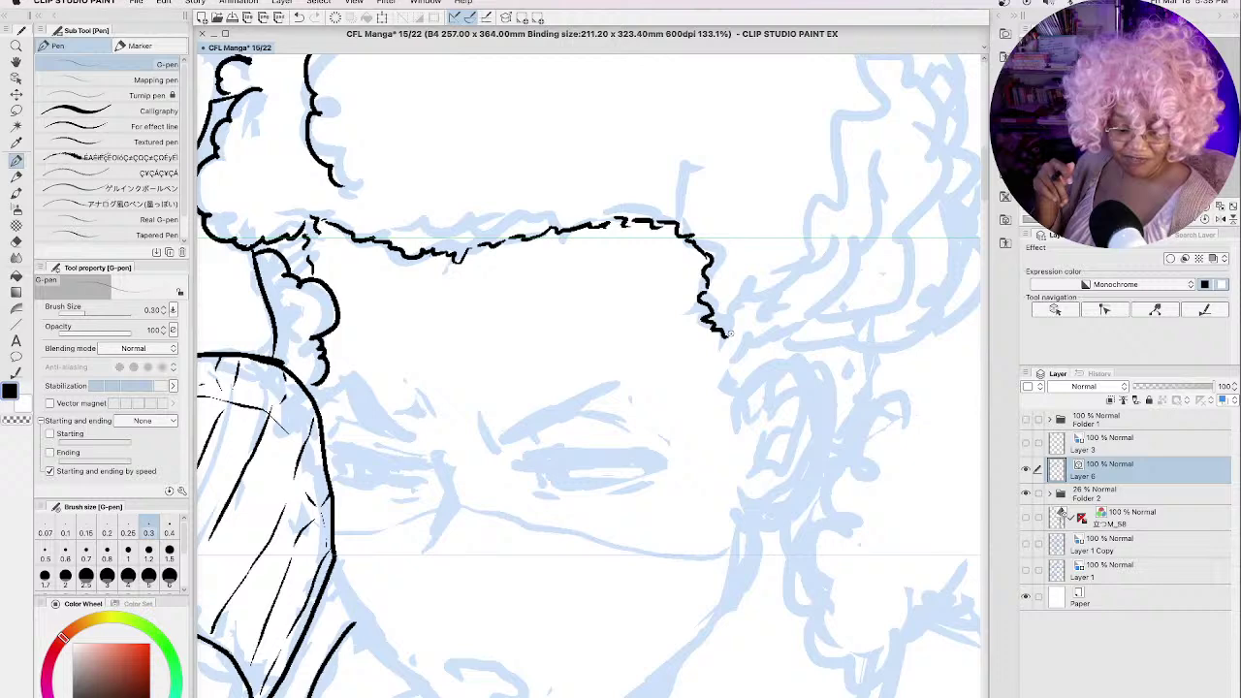
{"action": "mouse_move", "coordinate": [728, 332]}
{"action": "left_mouse_down"}
{"action": "mouse_move", "coordinate": [733, 427]}
{"action": "mouse_move", "coordinate": [765, 366]}
{"action": "mouse_move", "coordinate": [800, 364]}
{"action": "mouse_move", "coordinate": [820, 384]}
{"action": "mouse_move", "coordinate": [813, 474]}
{"action": "mouse_move", "coordinate": [791, 505]}
{"action": "mouse_move", "coordinate": [745, 520]}
{"action": "mouse_move", "coordinate": [738, 497]}
{"action": "mouse_move", "coordinate": [792, 484]}
{"action": "mouse_move", "coordinate": [804, 396]}
{"action": "mouse_move", "coordinate": [757, 424]}
{"action": "mouse_move", "coordinate": [751, 461]}
{"action": "mouse_move", "coordinate": [781, 475]}
{"action": "left_mouse_up"}
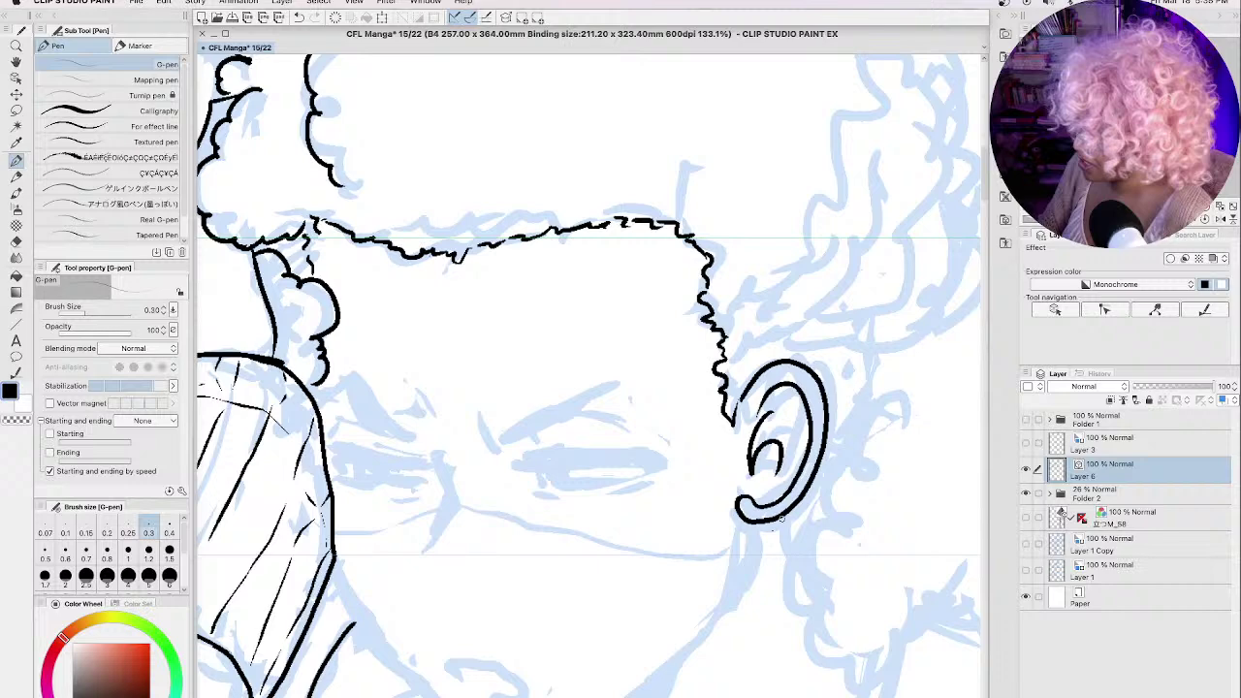
{"action": "left_click_drag", "start_coordinate": [742, 345], "coordinate": [812, 328]}
{"action": "mouse_move", "coordinate": [819, 313]}
{"action": "left_mouse_down"}
{"action": "mouse_move", "coordinate": [867, 313]}
{"action": "mouse_move", "coordinate": [907, 286]}
{"action": "mouse_move", "coordinate": [936, 225]}
{"action": "left_mouse_up"}
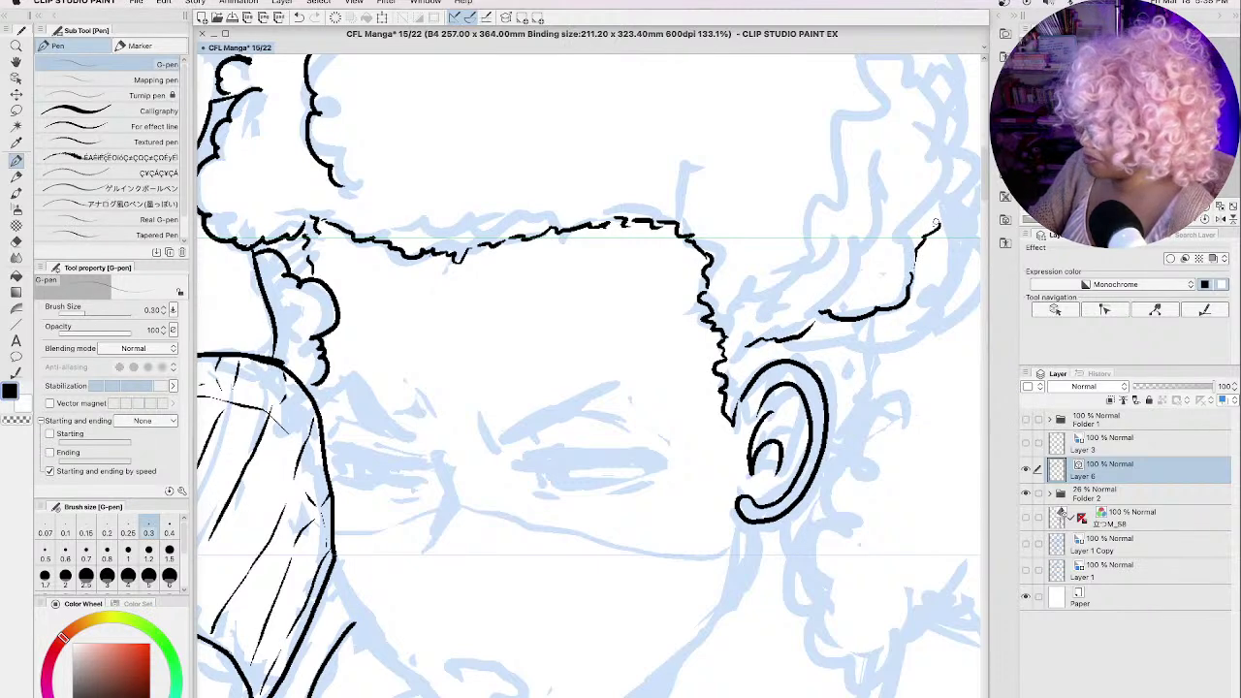
Step: Ink the curly outline down the hair's right side and along its bottom edge
{"action": "key", "text": "space"}
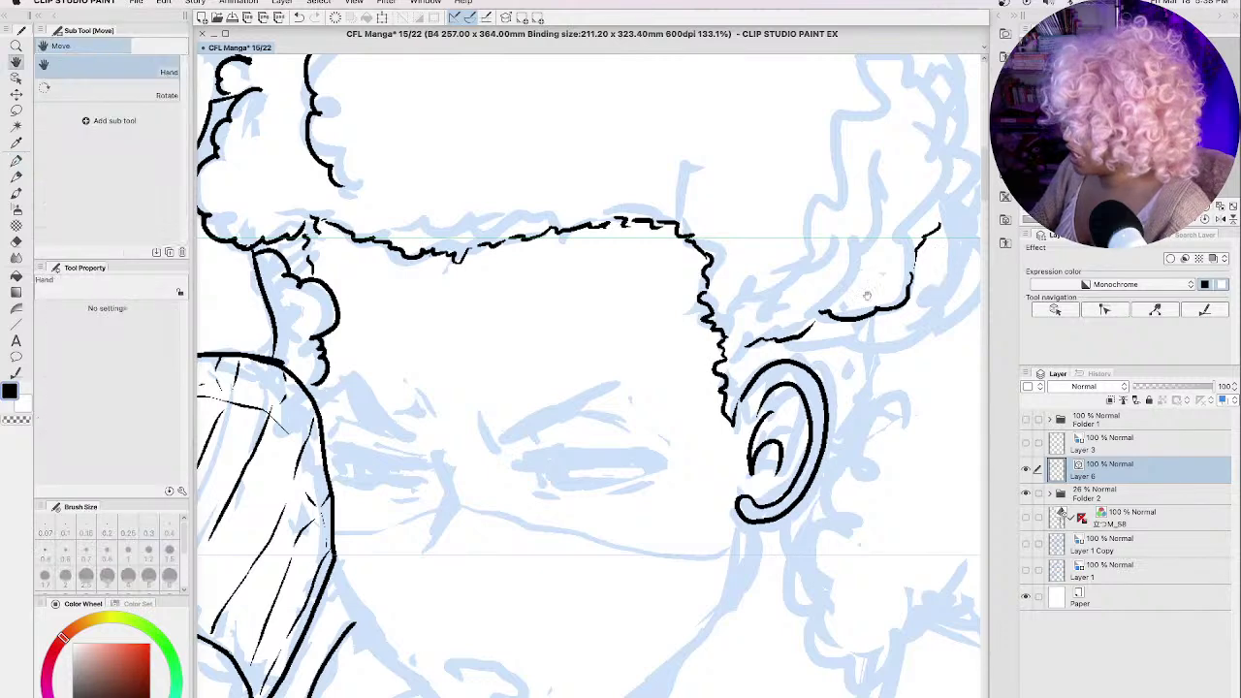
{"action": "mouse_move", "coordinate": [940, 278]}
{"action": "left_mouse_down"}
{"action": "mouse_move", "coordinate": [804, 243]}
{"action": "mouse_move", "coordinate": [788, 221]}
{"action": "left_mouse_up"}
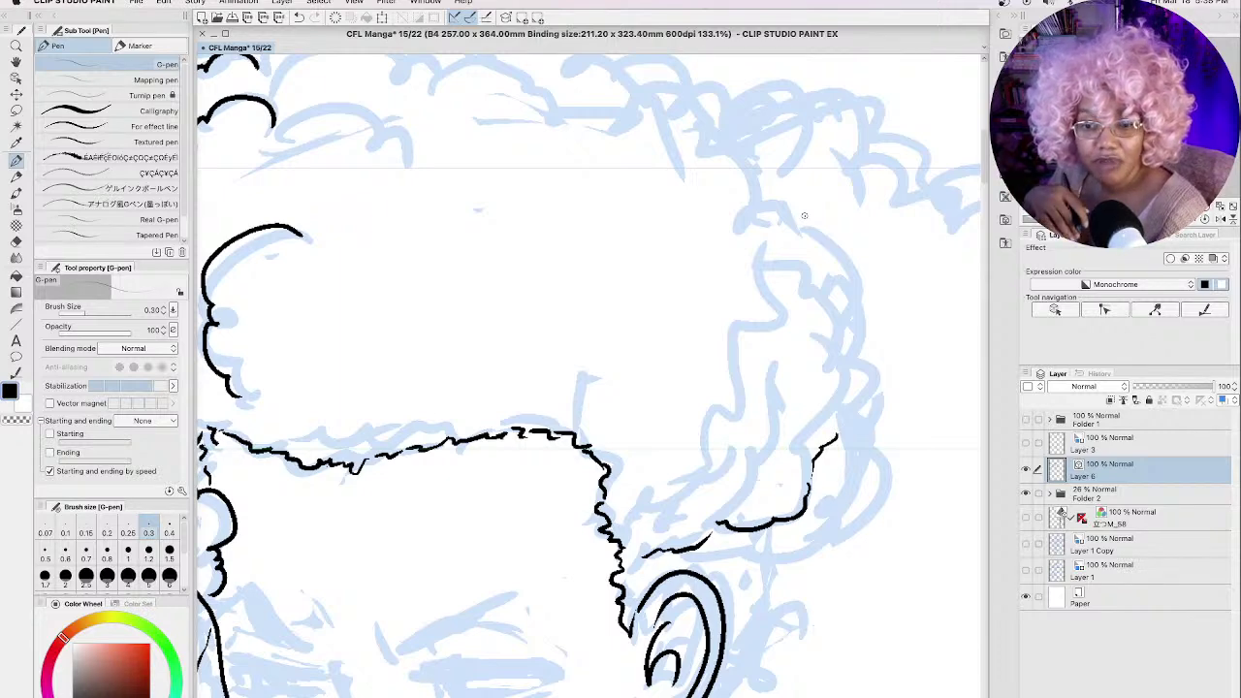
{"action": "mouse_move", "coordinate": [786, 215]}
{"action": "left_mouse_down"}
{"action": "mouse_move", "coordinate": [842, 280]}
{"action": "mouse_move", "coordinate": [847, 320]}
{"action": "mouse_move", "coordinate": [882, 340]}
{"action": "mouse_move", "coordinate": [861, 405]}
{"action": "mouse_move", "coordinate": [880, 446]}
{"action": "mouse_move", "coordinate": [864, 513]}
{"action": "mouse_move", "coordinate": [793, 549]}
{"action": "mouse_move", "coordinate": [692, 553]}
{"action": "left_mouse_up"}
{"action": "mouse_move", "coordinate": [631, 511]}
{"action": "left_mouse_down"}
{"action": "mouse_move", "coordinate": [717, 486]}
{"action": "mouse_move", "coordinate": [734, 450]}
{"action": "mouse_move", "coordinate": [775, 423]}
{"action": "mouse_move", "coordinate": [758, 396]}
{"action": "left_mouse_up"}
{"action": "mouse_move", "coordinate": [762, 220]}
{"action": "left_mouse_down"}
{"action": "mouse_move", "coordinate": [778, 274]}
{"action": "mouse_move", "coordinate": [820, 306]}
{"action": "mouse_move", "coordinate": [770, 376]}
{"action": "left_mouse_up"}
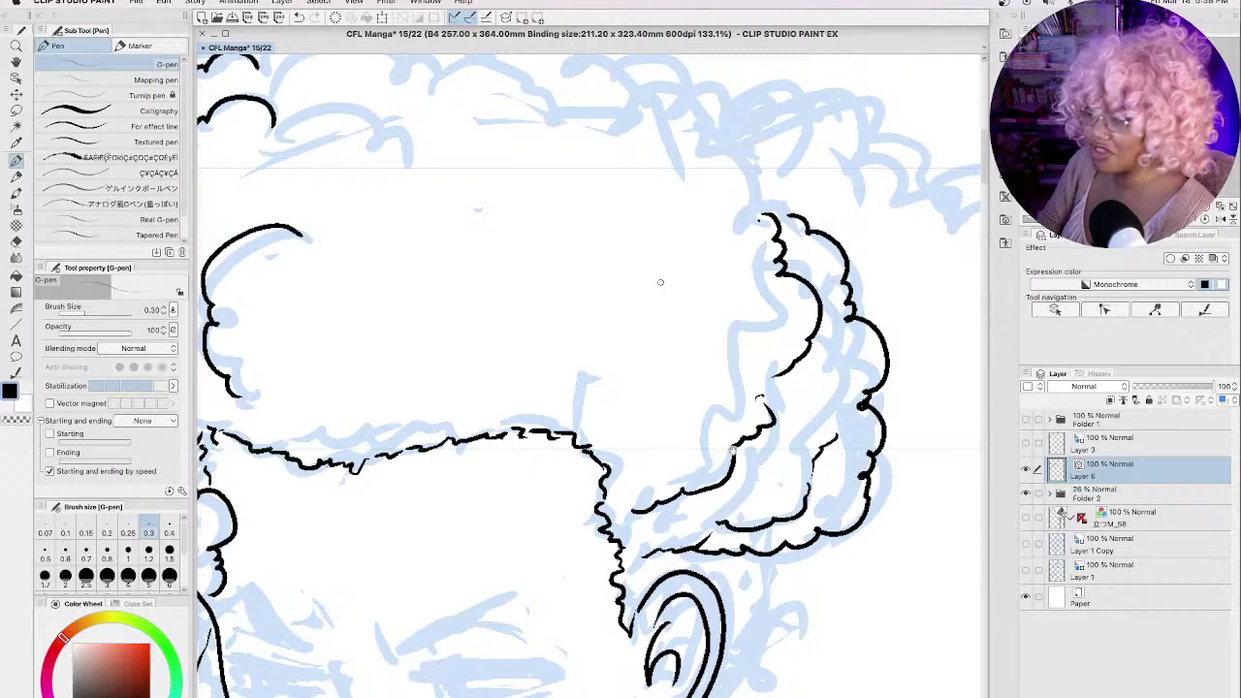
Step: Ink the cloud-like curls along the top of the hair
{"action": "key", "text": "h"}
{"action": "left_click_drag", "start_coordinate": [660, 282], "coordinate": [748, 461]}
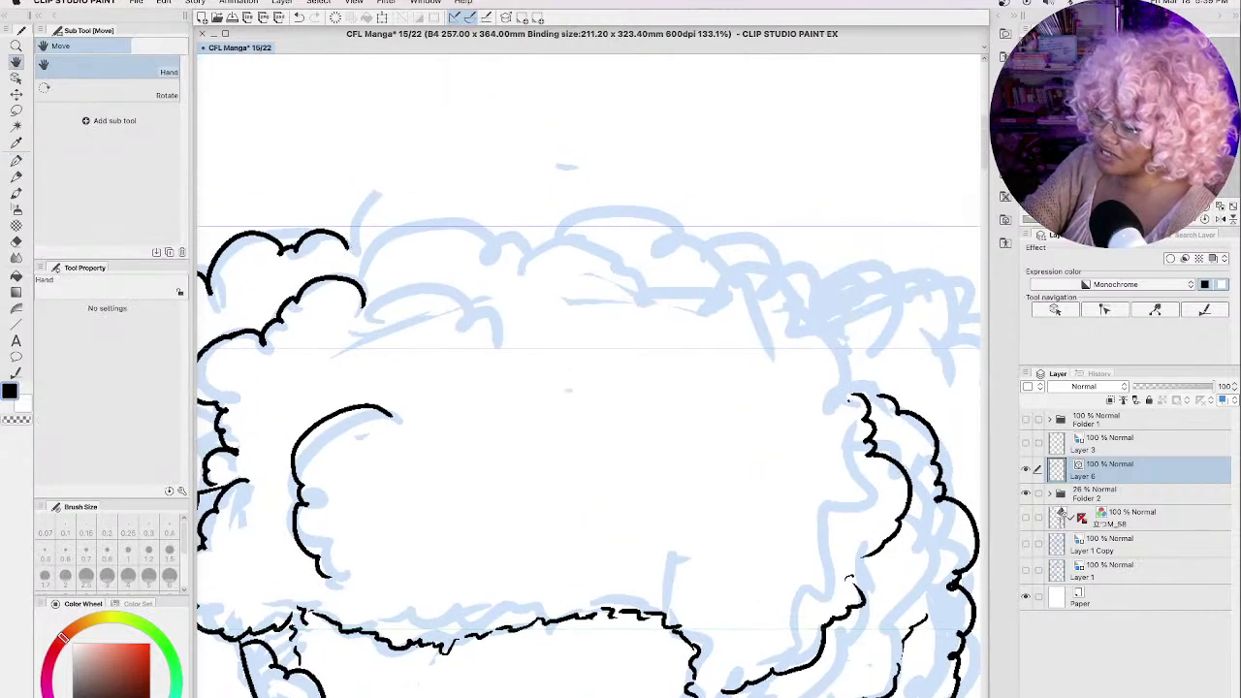
{"action": "key", "text": "p"}
{"action": "mouse_move", "coordinate": [348, 248]}
{"action": "left_mouse_down"}
{"action": "mouse_move", "coordinate": [415, 183]}
{"action": "mouse_move", "coordinate": [475, 190]}
{"action": "mouse_move", "coordinate": [492, 177]}
{"action": "mouse_move", "coordinate": [521, 189]}
{"action": "mouse_move", "coordinate": [601, 149]}
{"action": "mouse_move", "coordinate": [653, 187]}
{"action": "mouse_move", "coordinate": [661, 224]}
{"action": "mouse_move", "coordinate": [731, 214]}
{"action": "mouse_move", "coordinate": [772, 235]}
{"action": "mouse_move", "coordinate": [870, 380]}
{"action": "left_mouse_up"}
{"action": "mouse_move", "coordinate": [720, 281]}
{"action": "left_mouse_down"}
{"action": "mouse_move", "coordinate": [697, 254]}
{"action": "mouse_move", "coordinate": [658, 270]}
{"action": "mouse_move", "coordinate": [611, 220]}
{"action": "mouse_move", "coordinate": [545, 243]}
{"action": "left_mouse_up"}
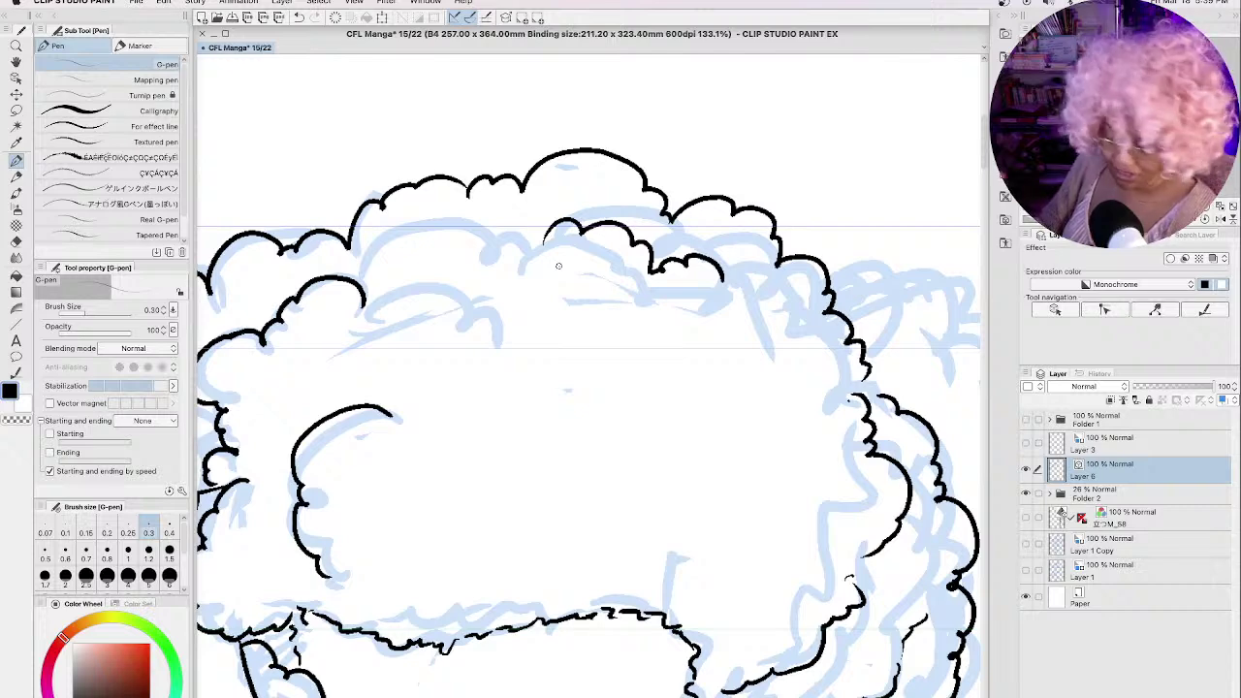
Step: Ink the short curls and the outline running down the hair's right edge
{"action": "key", "text": "space"}
{"action": "left_click_drag", "start_coordinate": [806, 361], "coordinate": [388, 264]}
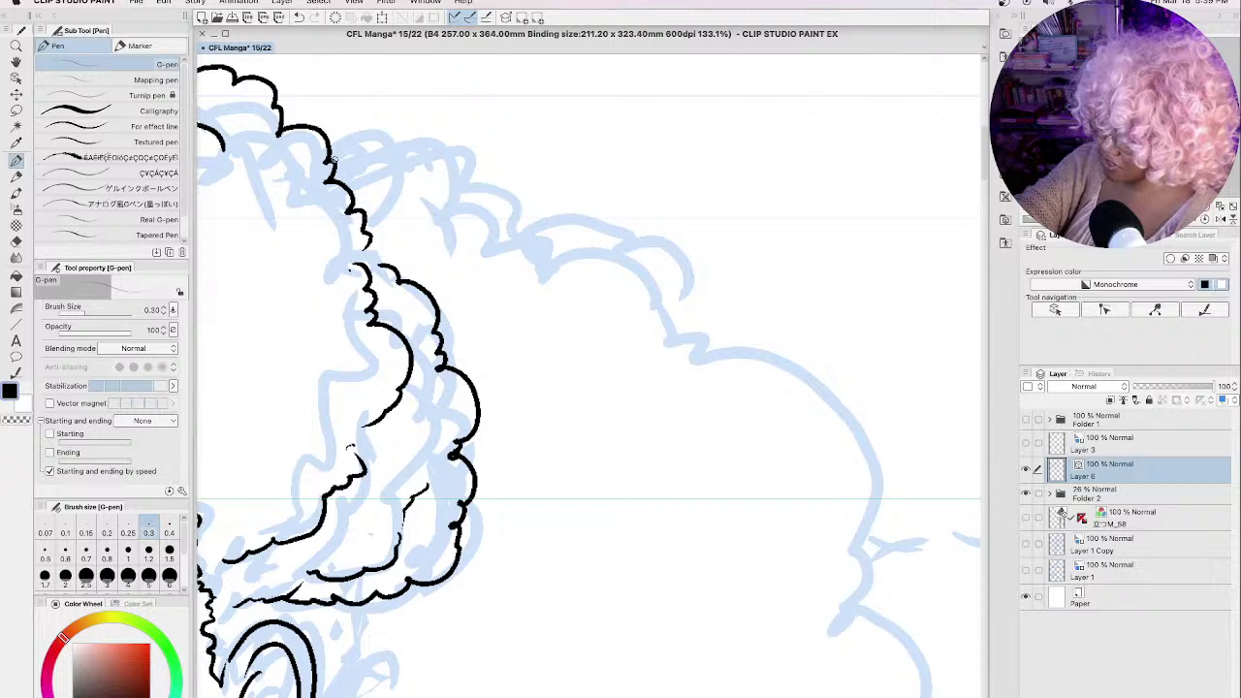
{"action": "mouse_move", "coordinate": [332, 159]}
{"action": "left_mouse_down"}
{"action": "mouse_move", "coordinate": [398, 157]}
{"action": "mouse_move", "coordinate": [451, 177]}
{"action": "mouse_move", "coordinate": [500, 208]}
{"action": "mouse_move", "coordinate": [524, 242]}
{"action": "mouse_move", "coordinate": [568, 226]}
{"action": "mouse_move", "coordinate": [584, 242]}
{"action": "mouse_move", "coordinate": [617, 239]}
{"action": "mouse_move", "coordinate": [681, 287]}
{"action": "mouse_move", "coordinate": [690, 355]}
{"action": "mouse_move", "coordinate": [784, 363]}
{"action": "mouse_move", "coordinate": [878, 409]}
{"action": "mouse_move", "coordinate": [893, 485]}
{"action": "mouse_move", "coordinate": [882, 540]}
{"action": "mouse_move", "coordinate": [861, 554]}
{"action": "left_mouse_up"}
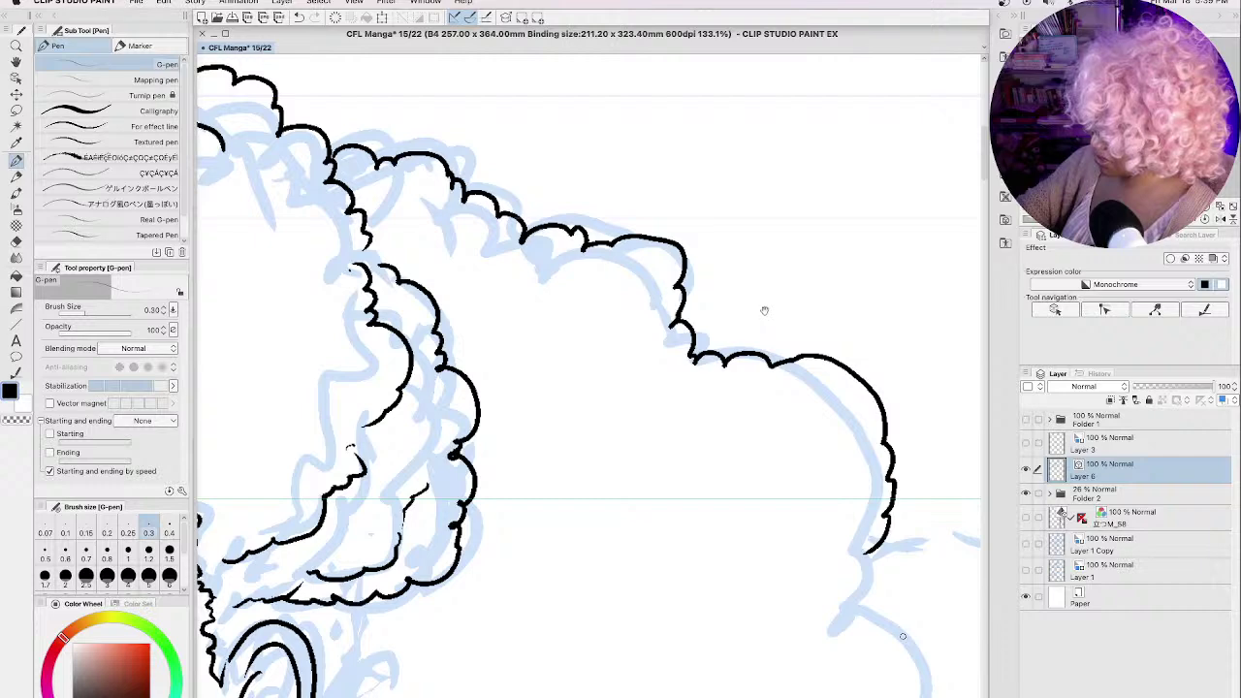
{"action": "key", "text": "space"}
{"action": "left_click_drag", "start_coordinate": [892, 630], "coordinate": [760, 222]}
{"action": "mouse_move", "coordinate": [742, 143]}
{"action": "left_mouse_down"}
{"action": "mouse_move", "coordinate": [729, 202]}
{"action": "mouse_move", "coordinate": [805, 254]}
{"action": "mouse_move", "coordinate": [810, 329]}
{"action": "mouse_move", "coordinate": [774, 444]}
{"action": "mouse_move", "coordinate": [796, 469]}
{"action": "mouse_move", "coordinate": [775, 548]}
{"action": "mouse_move", "coordinate": [797, 600]}
{"action": "mouse_move", "coordinate": [717, 683]}
{"action": "mouse_move", "coordinate": [667, 693]}
{"action": "left_mouse_up"}
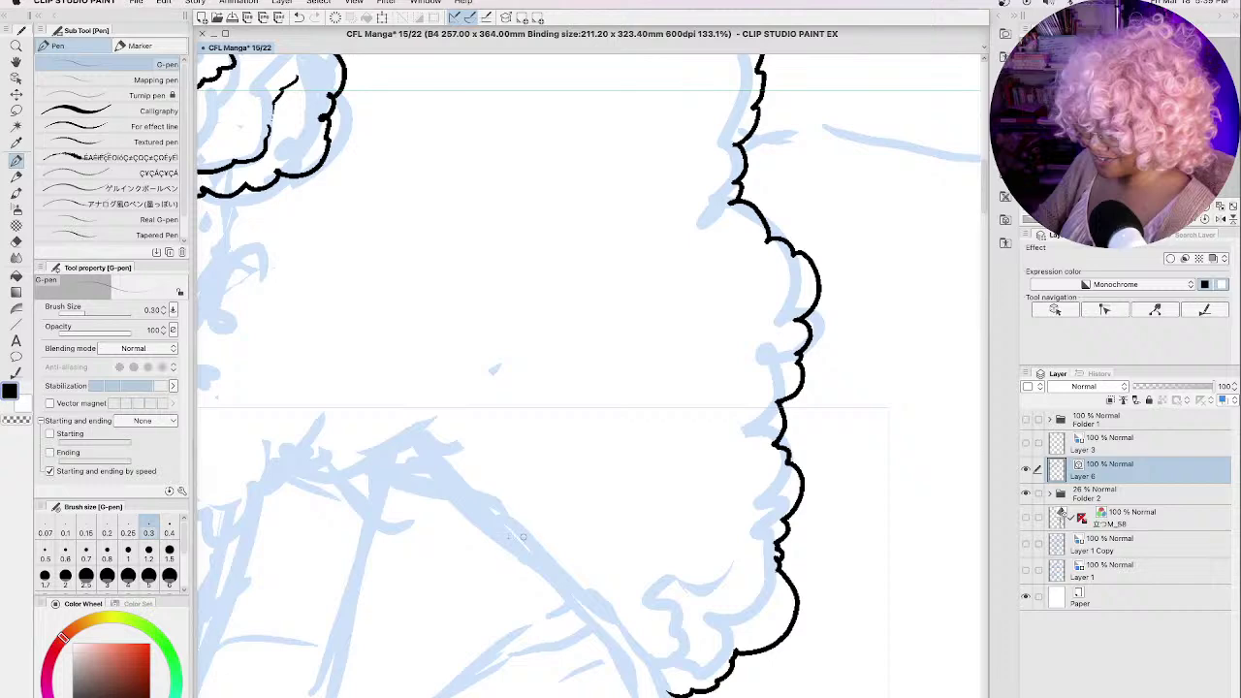
{"action": "left_click_drag", "start_coordinate": [511, 569], "coordinate": [729, 536]}
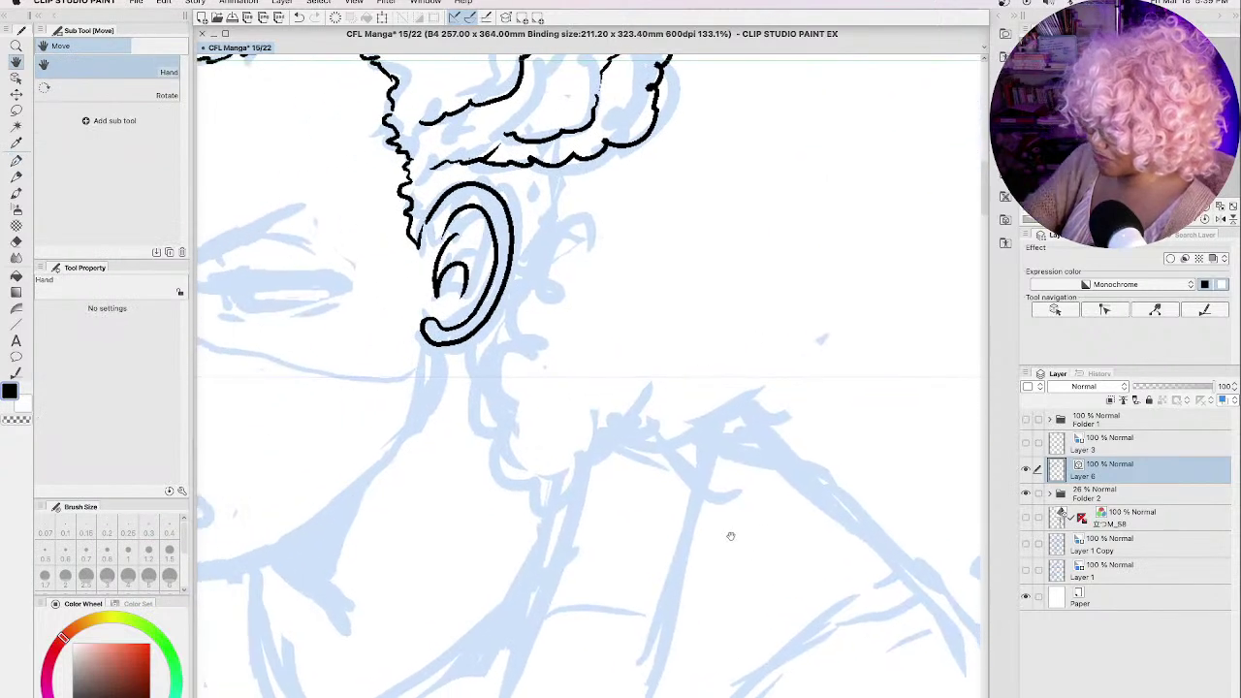
Step: Ink the curls hanging beside the ear, their lower edge, and a curl end above the shoulder
{"action": "mouse_move", "coordinate": [549, 239]}
{"action": "left_mouse_down"}
{"action": "mouse_move", "coordinate": [494, 339]}
{"action": "mouse_move", "coordinate": [513, 346]}
{"action": "mouse_move", "coordinate": [472, 382]}
{"action": "mouse_move", "coordinate": [488, 417]}
{"action": "mouse_move", "coordinate": [467, 469]}
{"action": "mouse_move", "coordinate": [523, 492]}
{"action": "mouse_move", "coordinate": [554, 546]}
{"action": "mouse_move", "coordinate": [571, 549]}
{"action": "mouse_move", "coordinate": [574, 508]}
{"action": "mouse_move", "coordinate": [656, 392]}
{"action": "left_mouse_up"}
{"action": "mouse_move", "coordinate": [638, 444]}
{"action": "left_mouse_down"}
{"action": "mouse_move", "coordinate": [769, 417]}
{"action": "mouse_move", "coordinate": [800, 373]}
{"action": "left_mouse_up"}
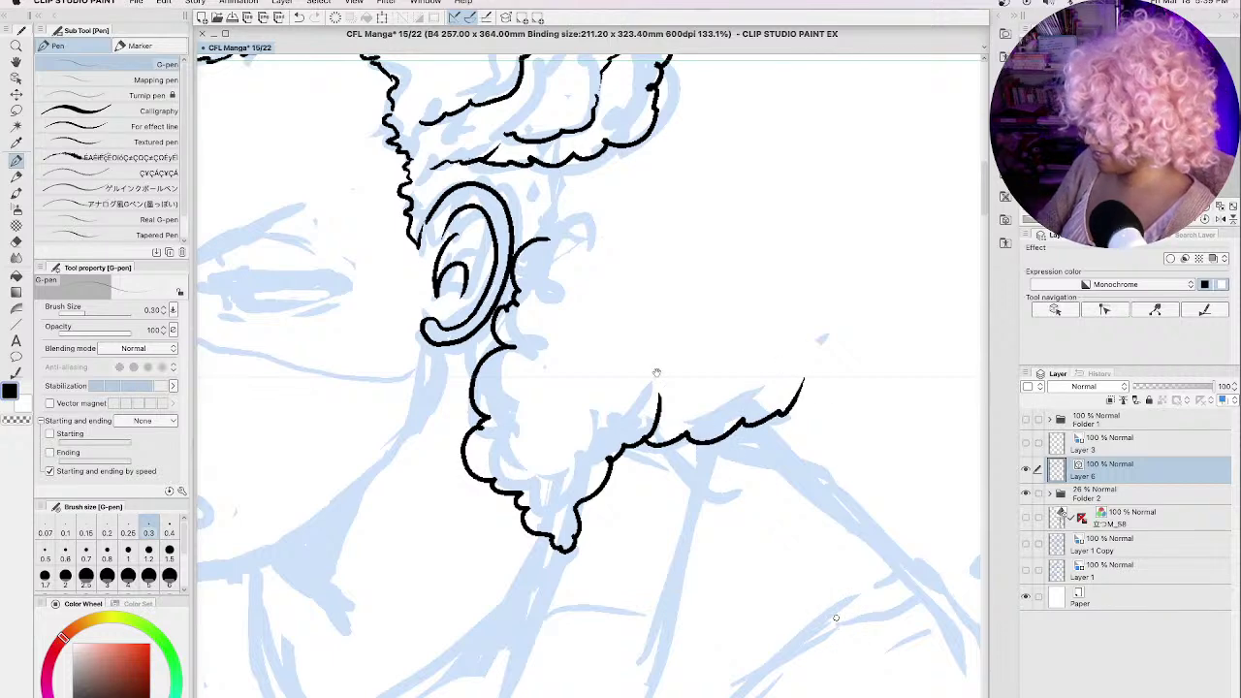
{"action": "key", "text": "space"}
{"action": "left_click_drag", "start_coordinate": [831, 630], "coordinate": [642, 333]}
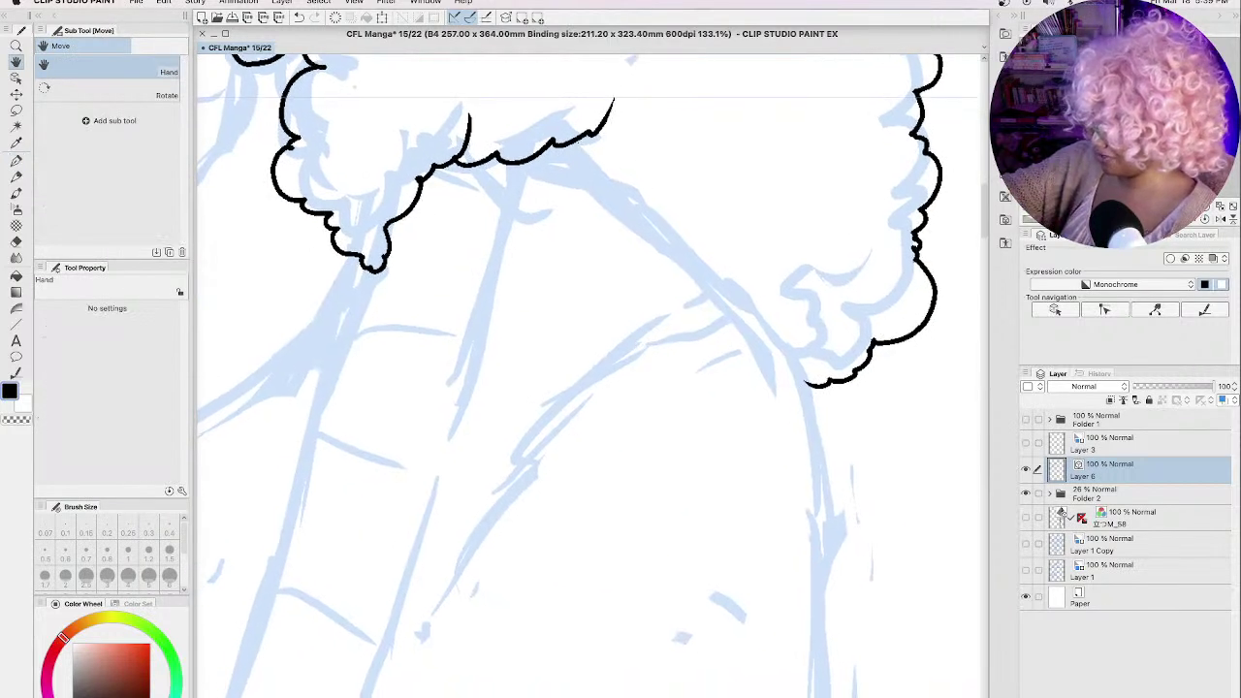
{"action": "mouse_move", "coordinate": [571, 138]}
{"action": "left_mouse_down"}
{"action": "mouse_move", "coordinate": [599, 179]}
{"action": "mouse_move", "coordinate": [654, 200]}
{"action": "mouse_move", "coordinate": [745, 291]}
{"action": "mouse_move", "coordinate": [801, 359]}
{"action": "mouse_move", "coordinate": [819, 423]}
{"action": "left_mouse_up"}
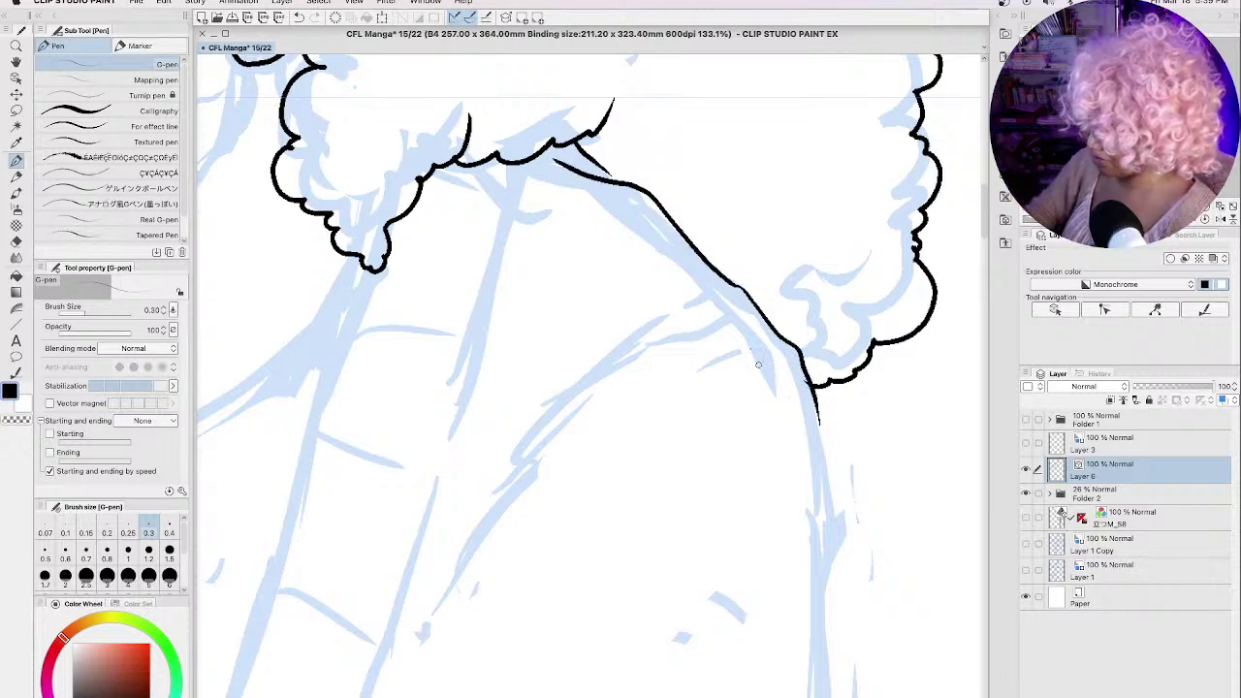
Step: Ink the shoulder line and the upper and outer edges of the arm
{"action": "left_click_drag", "start_coordinate": [754, 316], "coordinate": [647, 347]}
{"action": "left_click_drag", "start_coordinate": [589, 393], "coordinate": [462, 548]}
{"action": "left_click_drag", "start_coordinate": [438, 609], "coordinate": [642, 341]}
{"action": "mouse_move", "coordinate": [817, 407]}
{"action": "left_mouse_down"}
{"action": "mouse_move", "coordinate": [832, 539]}
{"action": "mouse_move", "coordinate": [819, 619]}
{"action": "mouse_move", "coordinate": [823, 349]}
{"action": "left_mouse_up"}
{"action": "key", "text": "p"}
{"action": "mouse_move", "coordinate": [801, 230]}
{"action": "left_mouse_down"}
{"action": "mouse_move", "coordinate": [814, 603]}
{"action": "mouse_move", "coordinate": [773, 694]}
{"action": "left_mouse_up"}
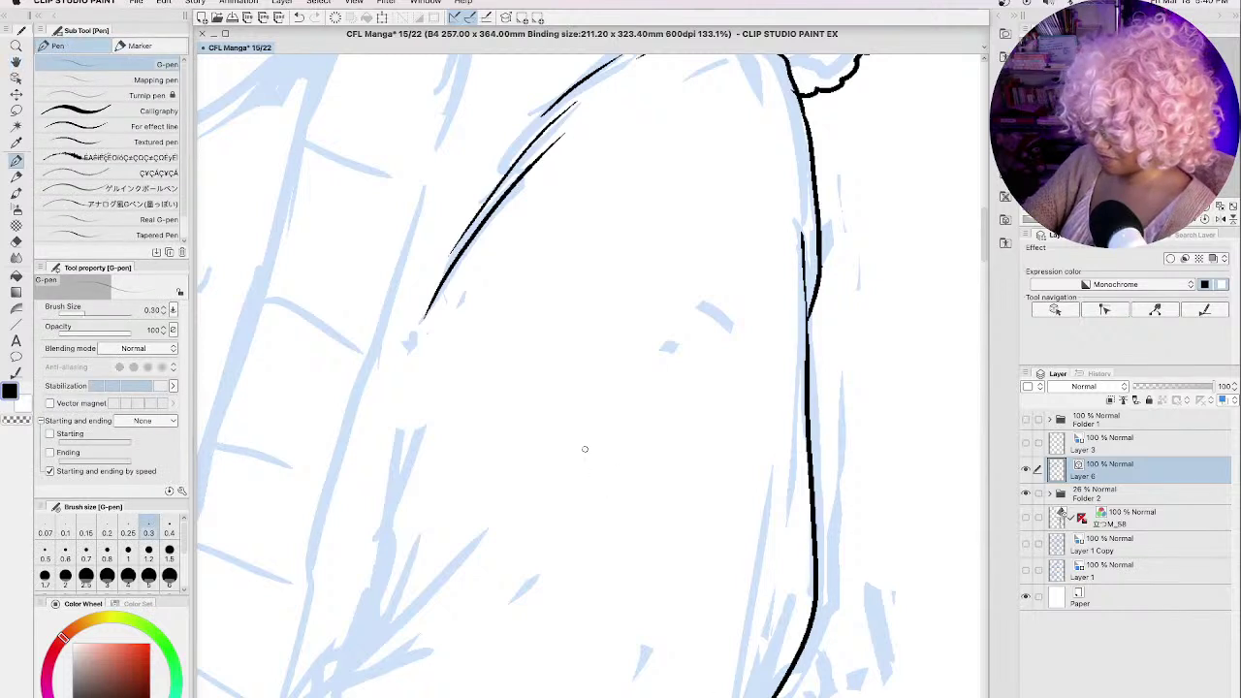
Step: Ink two long parallel lines running down from beneath the curls
{"action": "key", "text": "h"}
{"action": "mouse_move", "coordinate": [585, 449]}
{"action": "left_mouse_down"}
{"action": "mouse_move", "coordinate": [872, 630]}
{"action": "mouse_move", "coordinate": [843, 596]}
{"action": "left_mouse_up"}
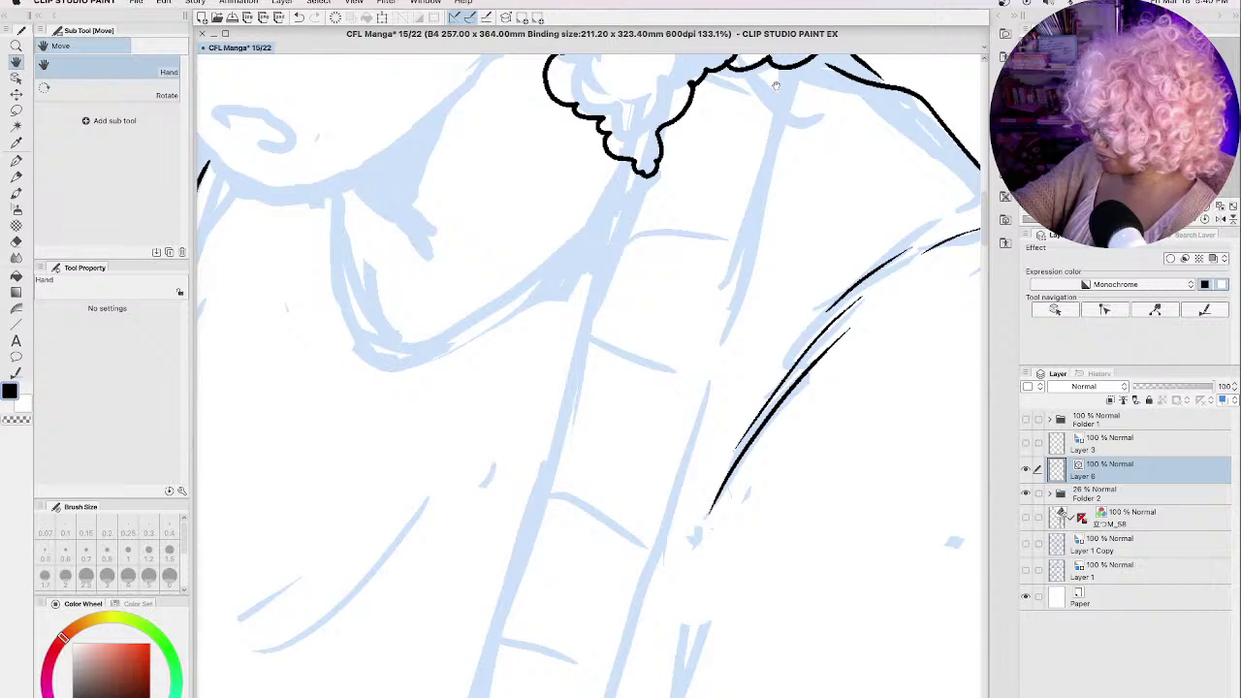
{"action": "key", "text": "p"}
{"action": "mouse_move", "coordinate": [787, 64]}
{"action": "left_mouse_down"}
{"action": "mouse_move", "coordinate": [758, 233]}
{"action": "mouse_move", "coordinate": [650, 585]}
{"action": "left_mouse_up"}
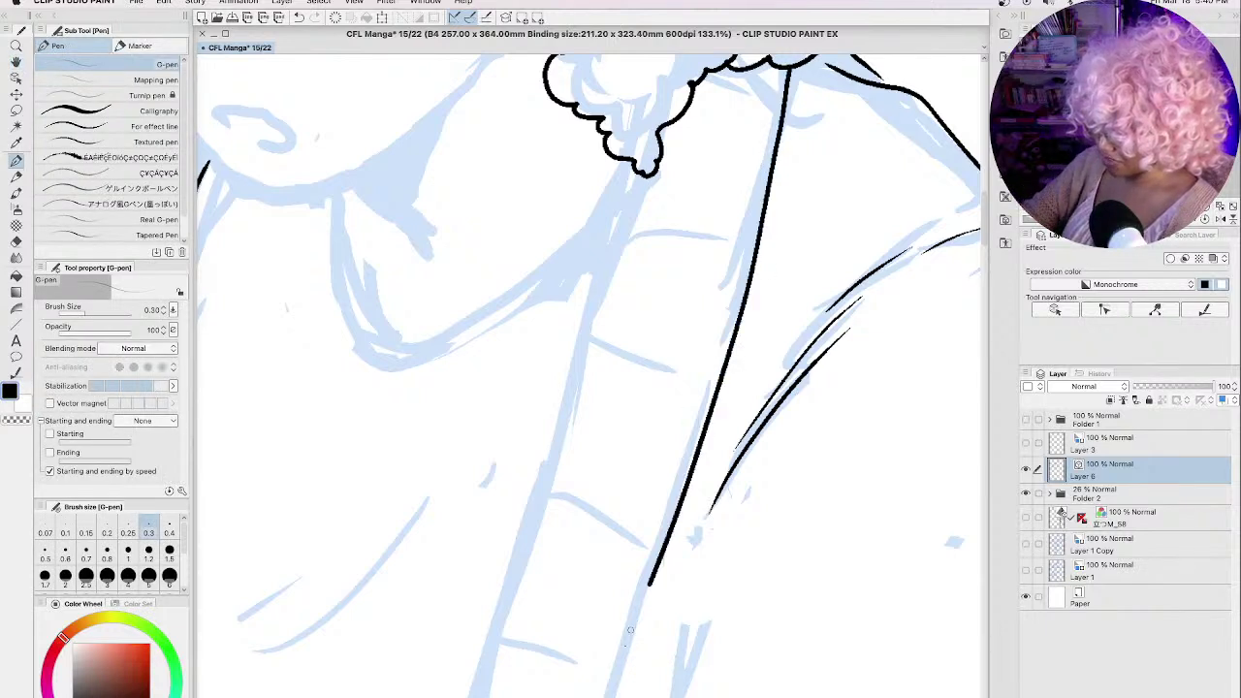
{"action": "left_click_drag", "start_coordinate": [630, 630], "coordinate": [626, 647]}
{"action": "left_click_drag", "start_coordinate": [617, 167], "coordinate": [504, 621]}
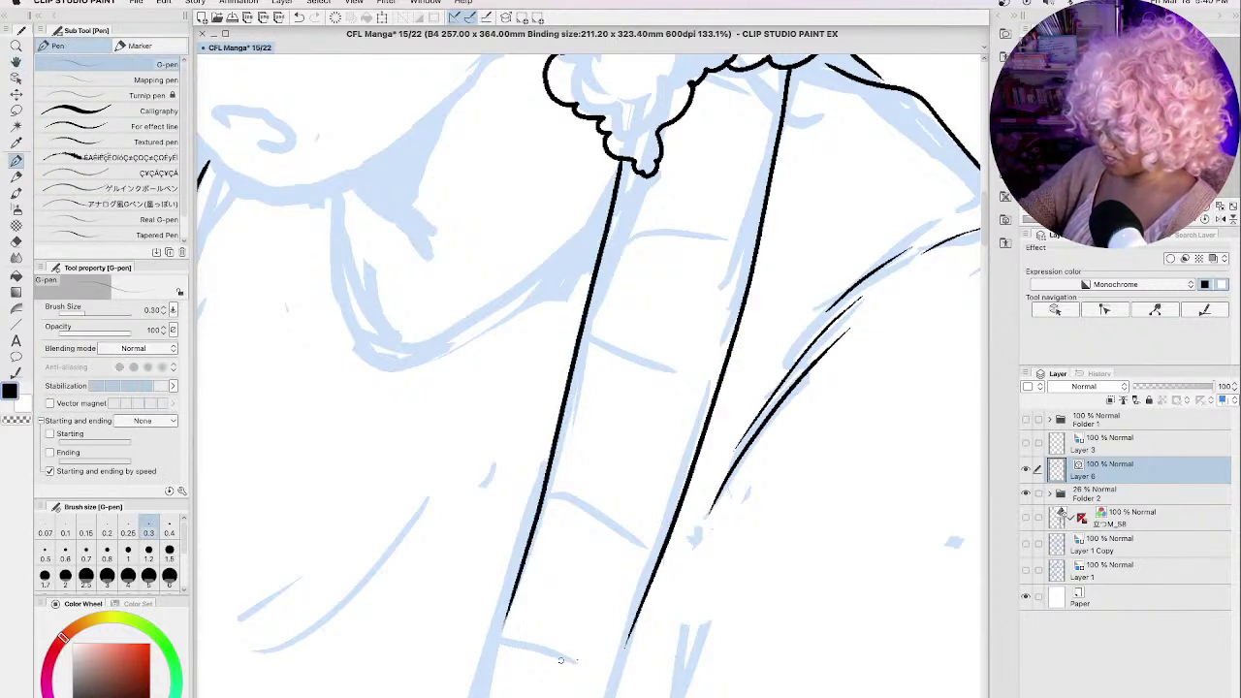
Step: Undo the second long line and redraw it from its upper end
{"action": "key", "text": "h"}
{"action": "left_click_drag", "start_coordinate": [697, 577], "coordinate": [759, 358]}
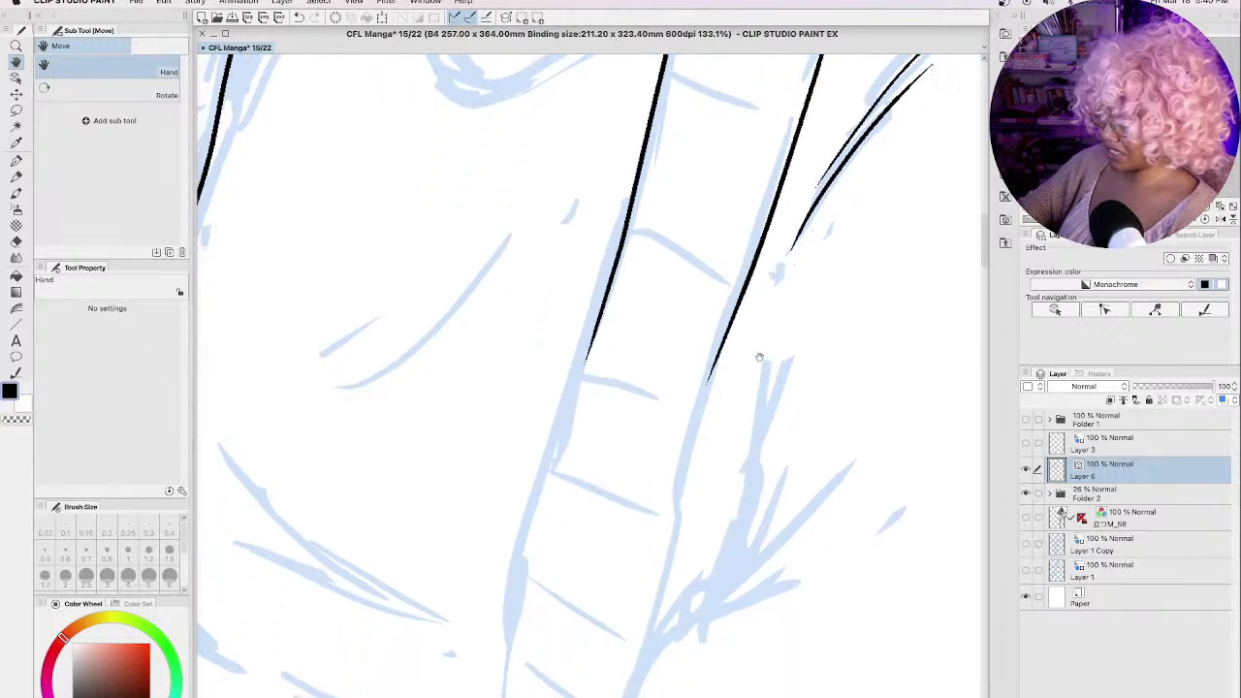
{"action": "key", "text": "p"}
{"action": "key", "text": "ctrl+z"}
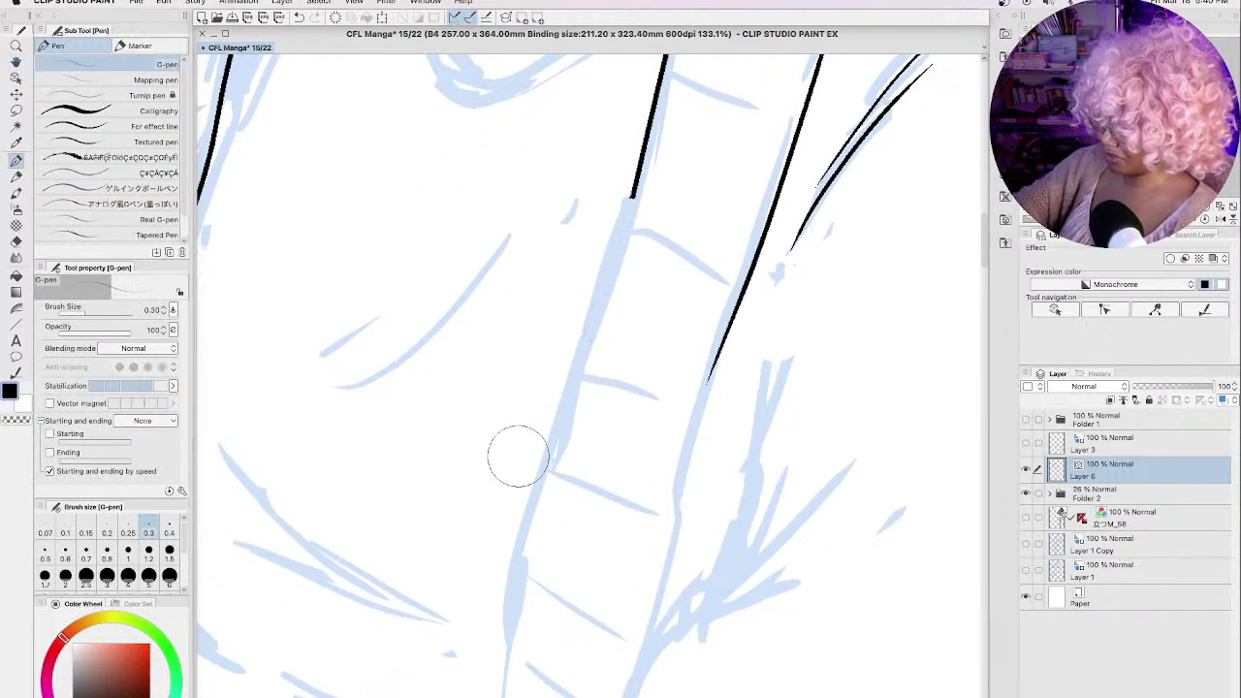
{"action": "left_click_drag", "start_coordinate": [632, 191], "coordinate": [489, 647]}
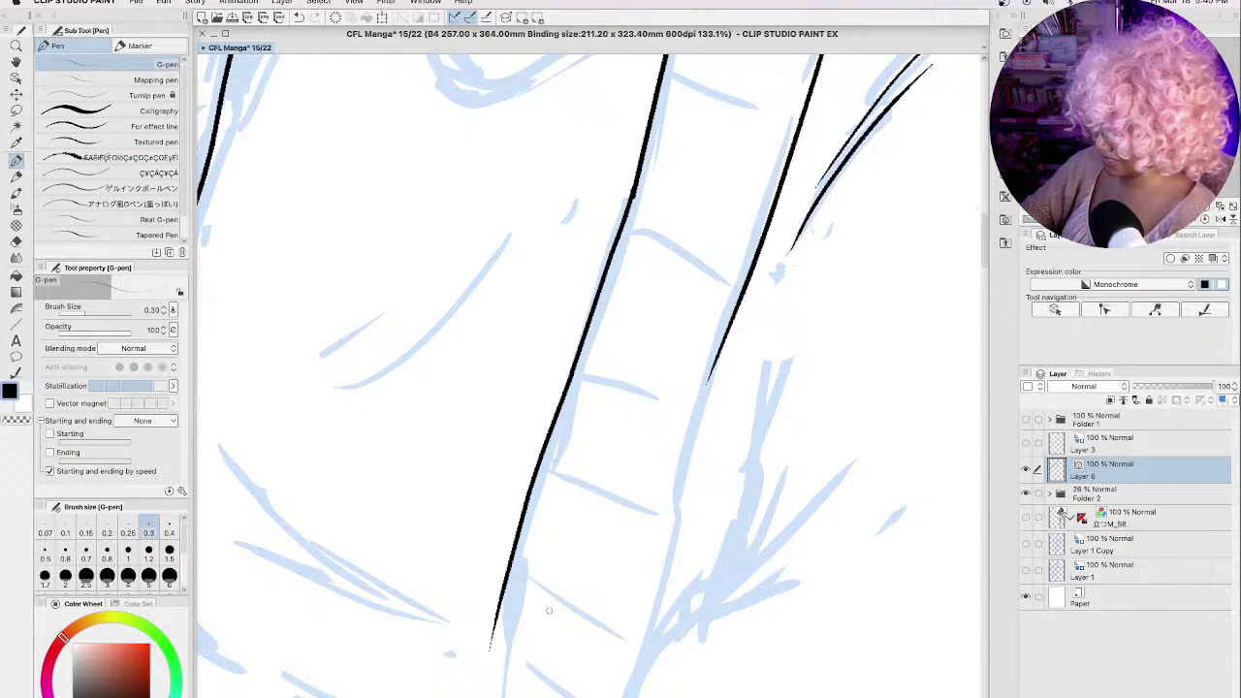
{"action": "key", "text": "h"}
{"action": "mouse_move", "coordinate": [719, 366]}
{"action": "left_mouse_down"}
{"action": "mouse_move", "coordinate": [746, 136]}
{"action": "mouse_move", "coordinate": [634, 512]}
{"action": "mouse_move", "coordinate": [565, 656]}
{"action": "left_mouse_up"}
{"action": "key", "text": "p"}
Step: Ink the side and edge outlines of the long raised finger
{"action": "left_click_drag", "start_coordinate": [539, 696], "coordinate": [737, 490]}
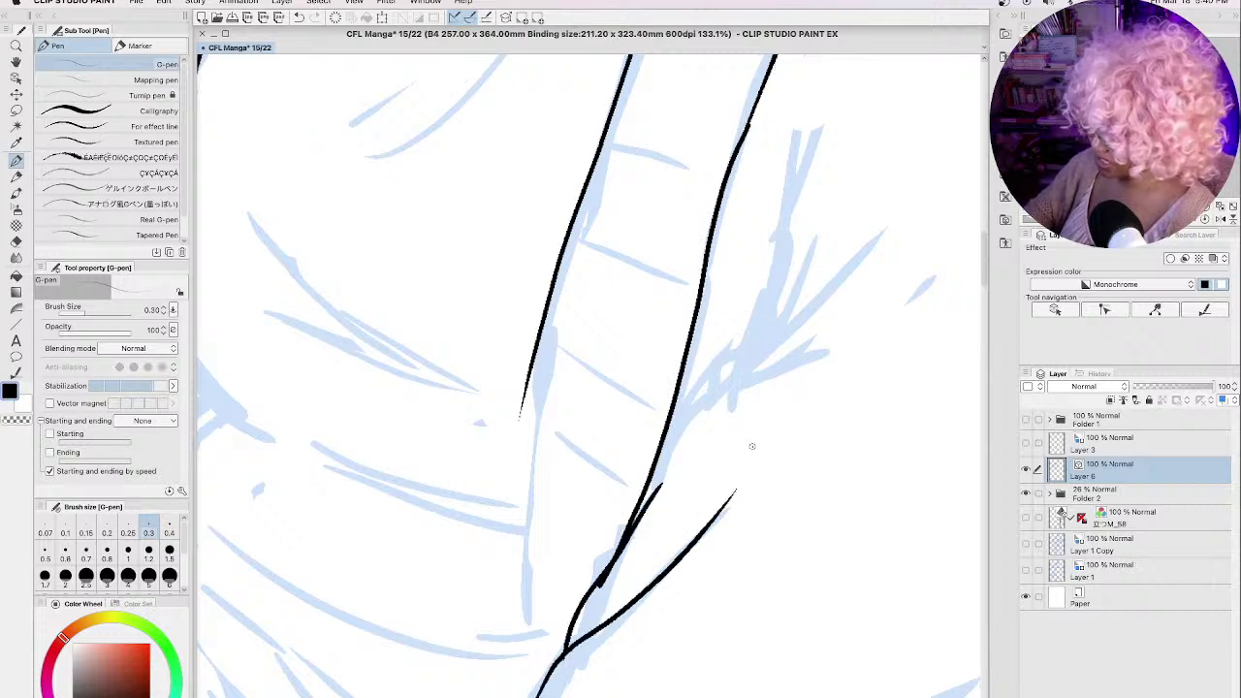
{"action": "mouse_move", "coordinate": [647, 493]}
{"action": "left_mouse_down"}
{"action": "mouse_move", "coordinate": [756, 368]}
{"action": "mouse_move", "coordinate": [822, 316]}
{"action": "left_mouse_up"}
{"action": "mouse_move", "coordinate": [805, 134]}
{"action": "left_mouse_down"}
{"action": "mouse_move", "coordinate": [774, 260]}
{"action": "mouse_move", "coordinate": [696, 377]}
{"action": "left_mouse_up"}
{"action": "left_click_drag", "start_coordinate": [524, 395], "coordinate": [507, 696]}
Step: Add six crease lines across the finger from bottom to top
{"action": "left_click_drag", "start_coordinate": [505, 644], "coordinate": [564, 637]}
{"action": "left_click_drag", "start_coordinate": [517, 523], "coordinate": [599, 537]}
{"action": "mouse_move", "coordinate": [531, 383]}
{"action": "left_mouse_down"}
{"action": "mouse_move", "coordinate": [559, 398]}
{"action": "mouse_move", "coordinate": [663, 414]}
{"action": "left_mouse_up"}
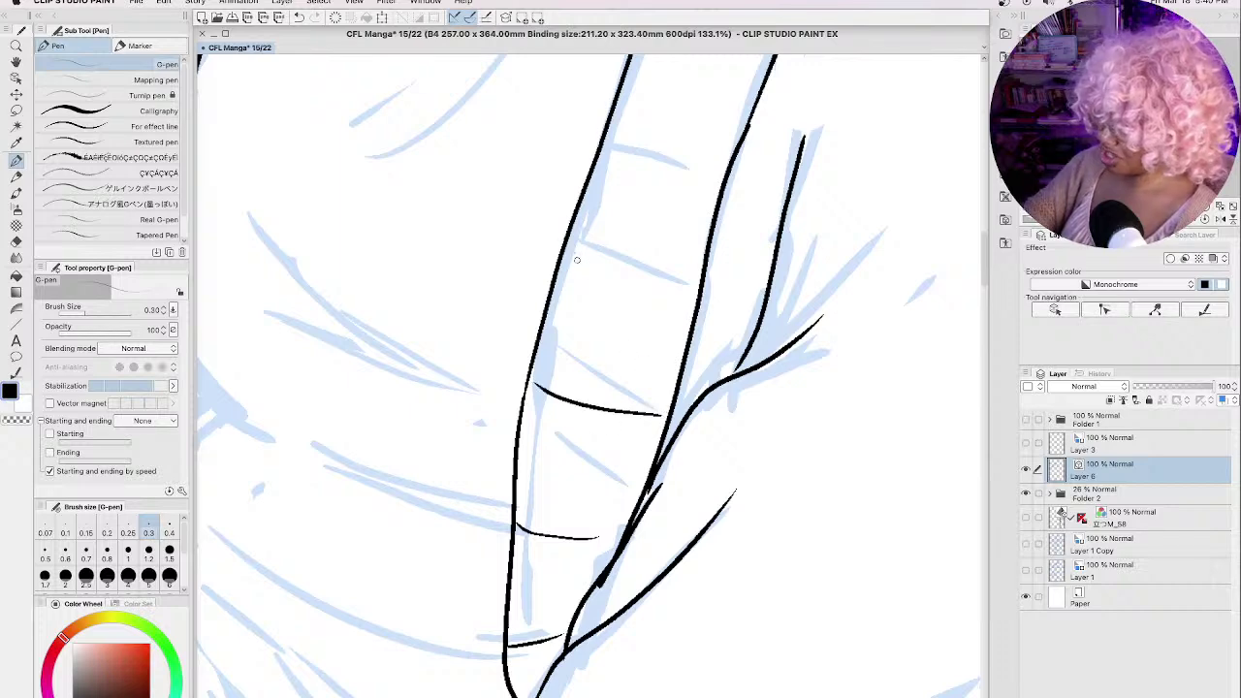
{"action": "left_click_drag", "start_coordinate": [570, 234], "coordinate": [690, 260]}
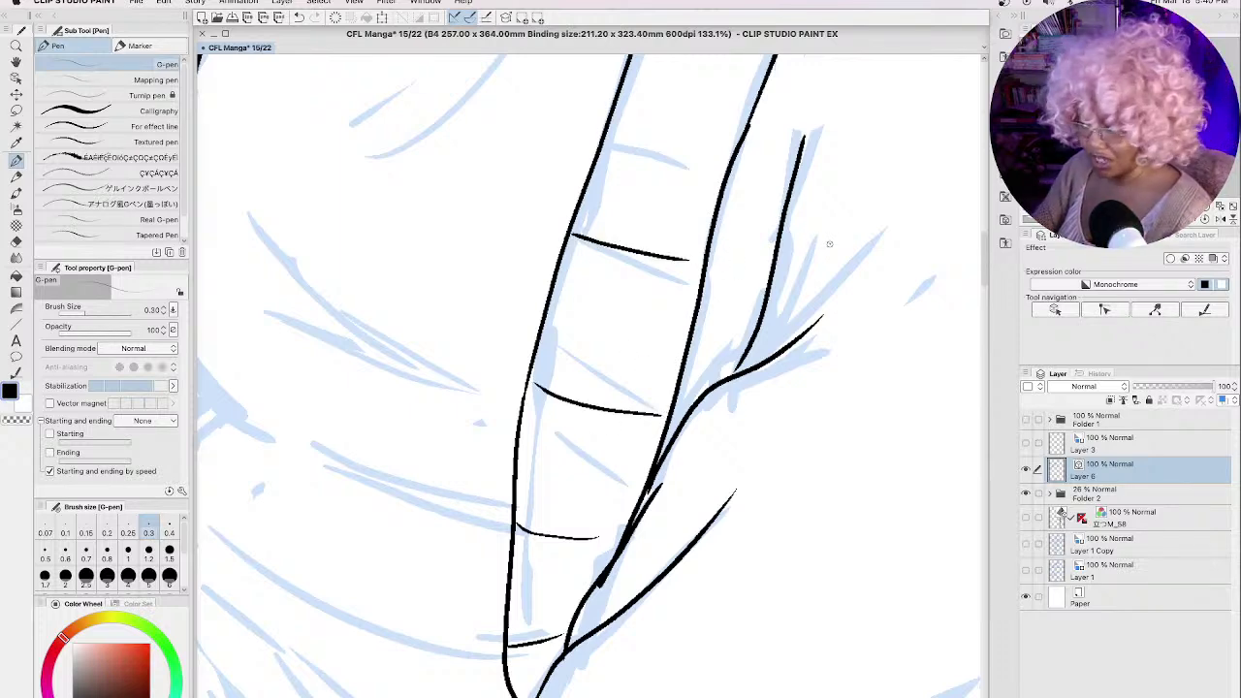
{"action": "key", "text": "space"}
{"action": "mouse_move", "coordinate": [591, 87]}
{"action": "left_mouse_down"}
{"action": "mouse_move", "coordinate": [560, 166]}
{"action": "mouse_move", "coordinate": [560, 491]}
{"action": "mouse_move", "coordinate": [648, 520]}
{"action": "left_mouse_up"}
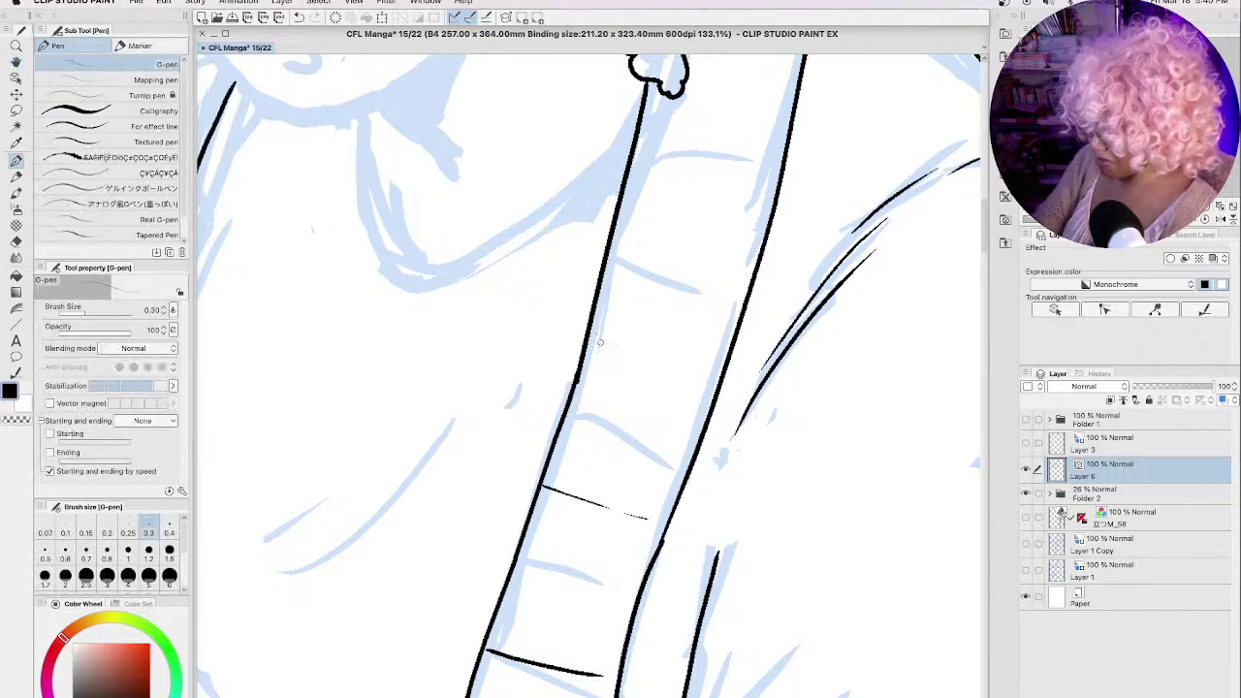
{"action": "left_click_drag", "start_coordinate": [595, 322], "coordinate": [722, 351]}
{"action": "left_click_drag", "start_coordinate": [632, 158], "coordinate": [765, 149]}
{"action": "left_click_drag", "start_coordinate": [848, 156], "coordinate": [775, 471]}
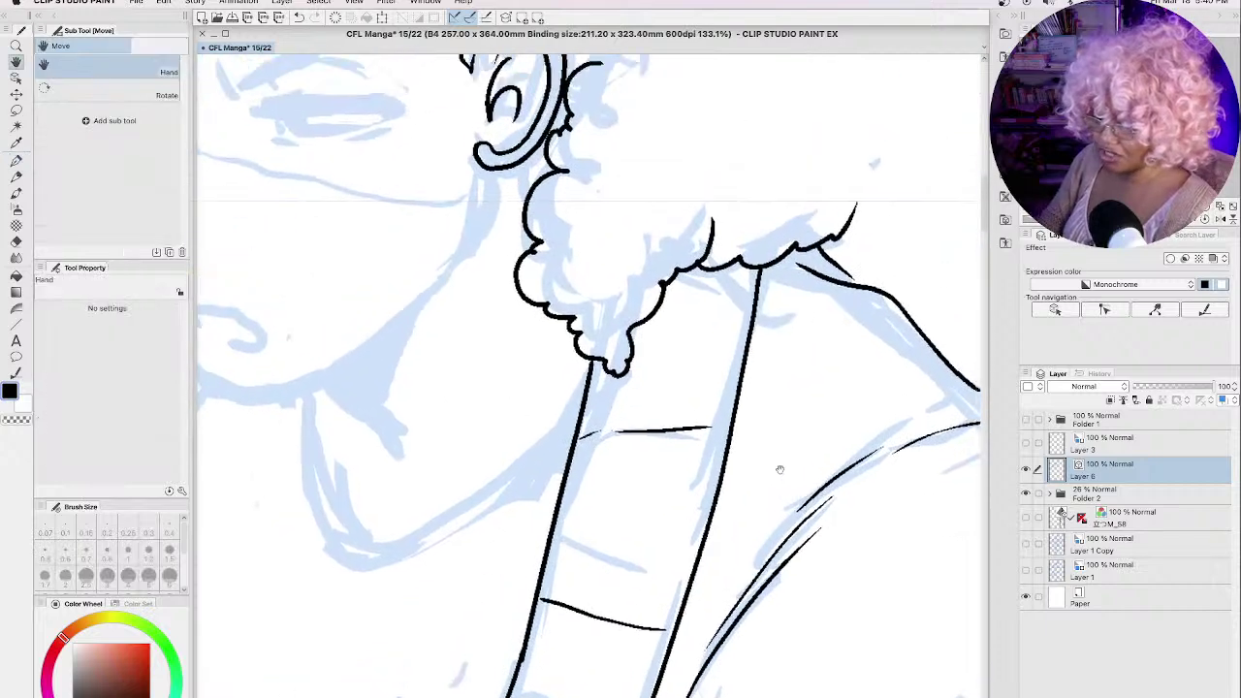
Step: Undo and redraw a finger crease, then add a short curl-edge line and a shoulder stroke
{"action": "key", "text": "ctrl+z"}
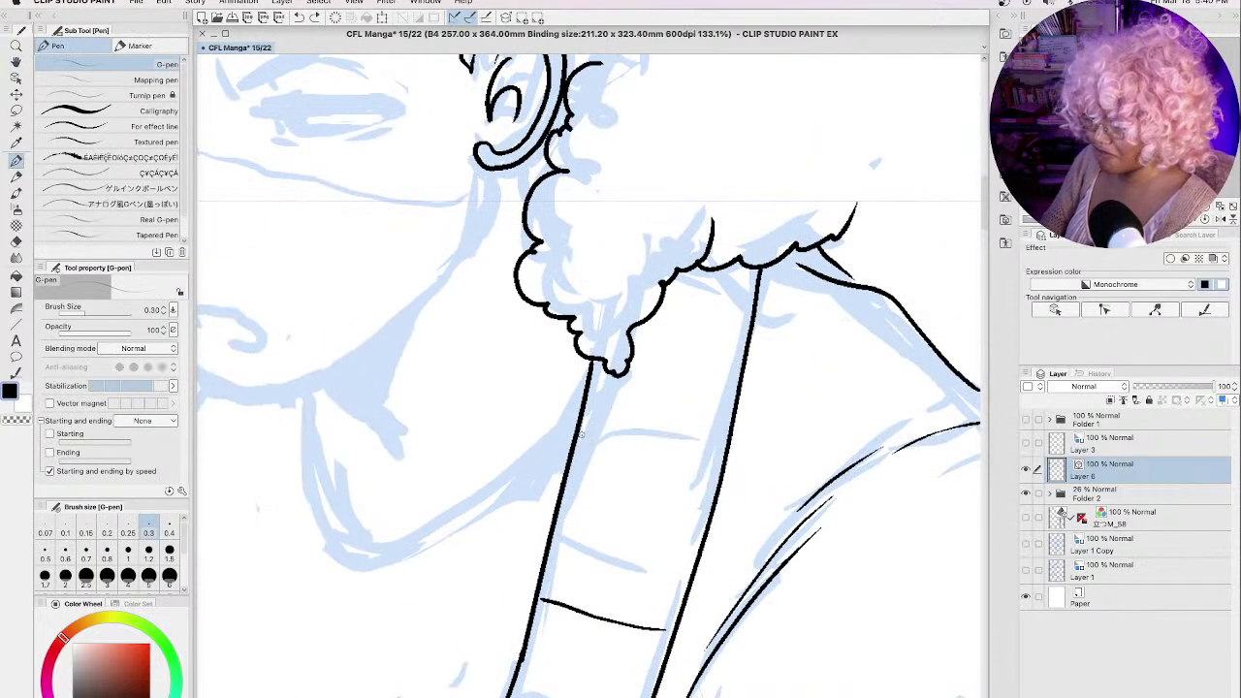
{"action": "left_click_drag", "start_coordinate": [579, 423], "coordinate": [716, 451]}
{"action": "left_click_drag", "start_coordinate": [671, 290], "coordinate": [744, 311]}
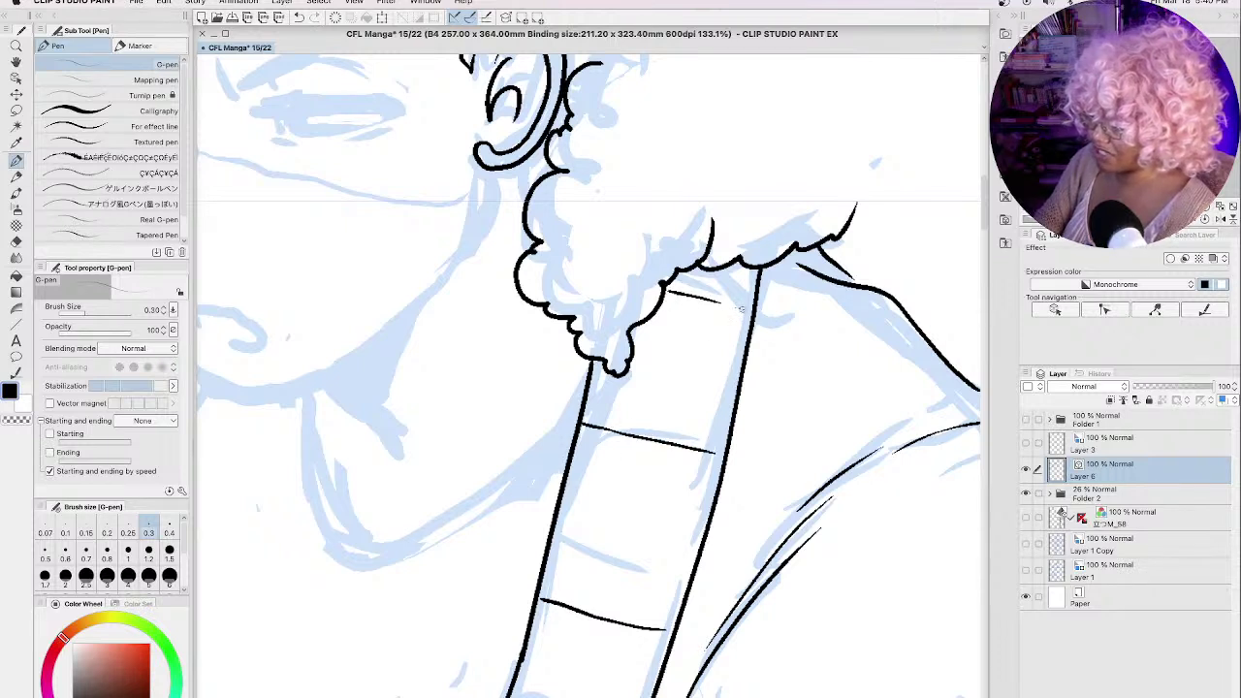
{"action": "left_click_drag", "start_coordinate": [814, 248], "coordinate": [858, 289]}
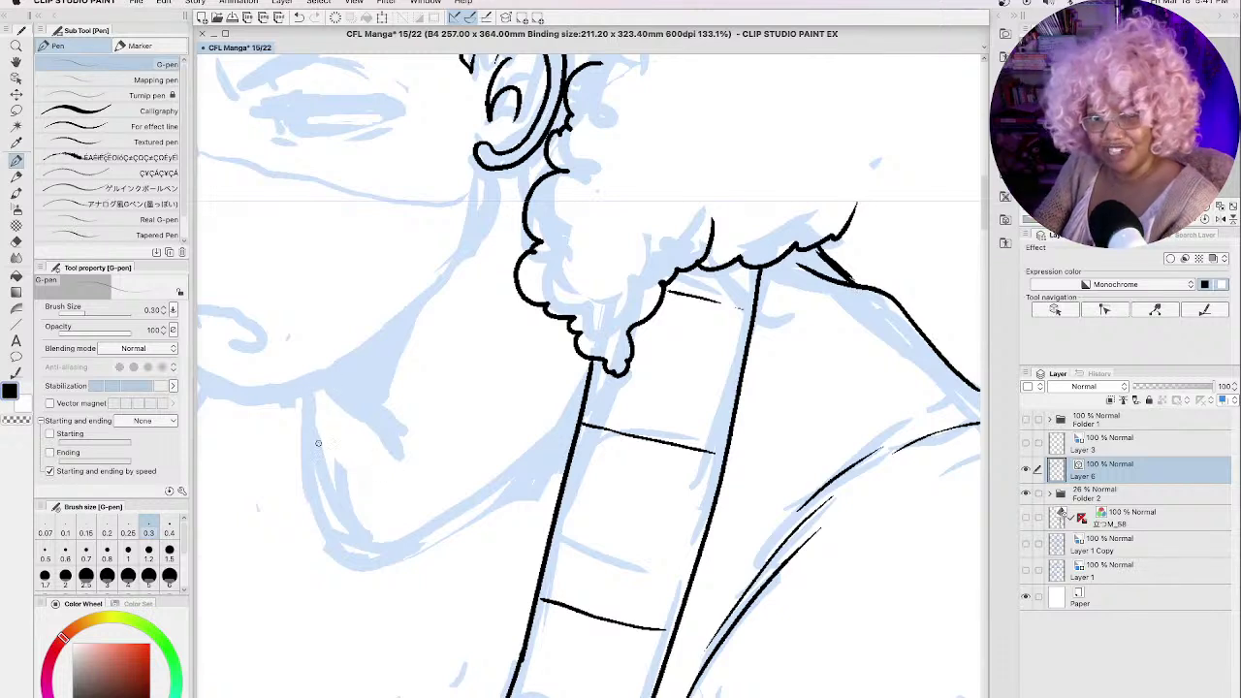
Step: Ink the U-shaped curve below the chin
{"action": "mouse_move", "coordinate": [309, 391]}
{"action": "left_mouse_down"}
{"action": "mouse_move", "coordinate": [338, 518]}
{"action": "mouse_move", "coordinate": [379, 542]}
{"action": "mouse_move", "coordinate": [432, 530]}
{"action": "mouse_move", "coordinate": [584, 390]}
{"action": "left_mouse_up"}
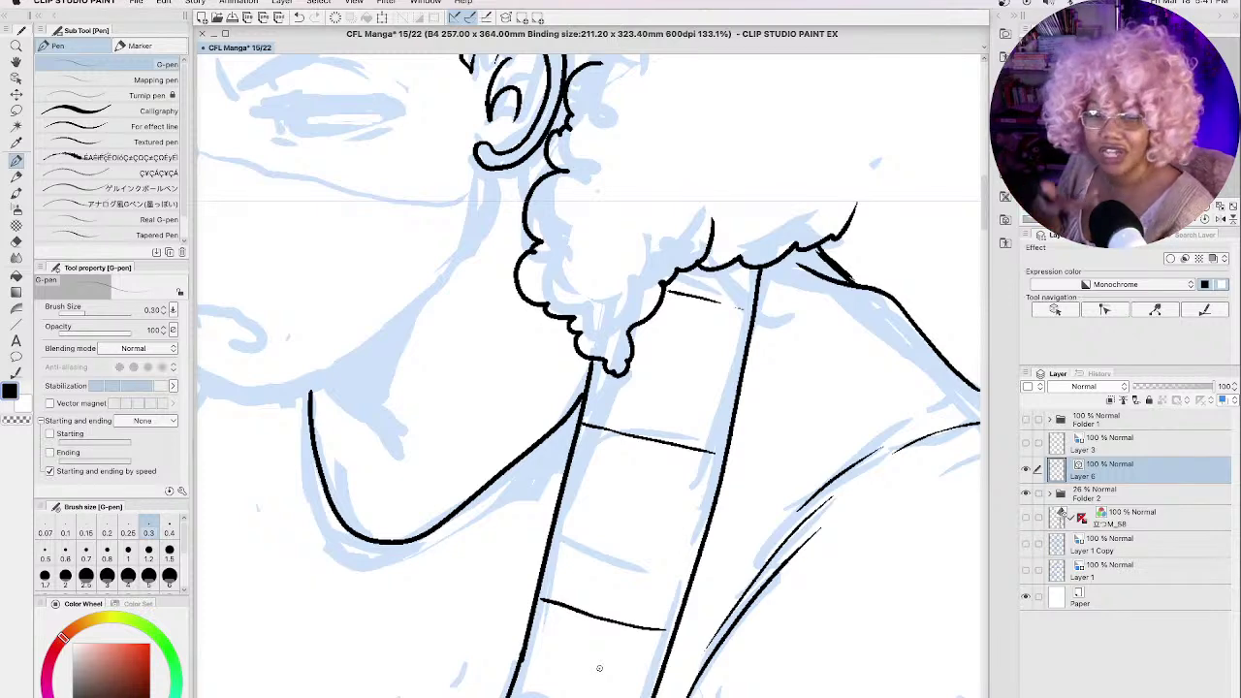
{"action": "key", "text": "h"}
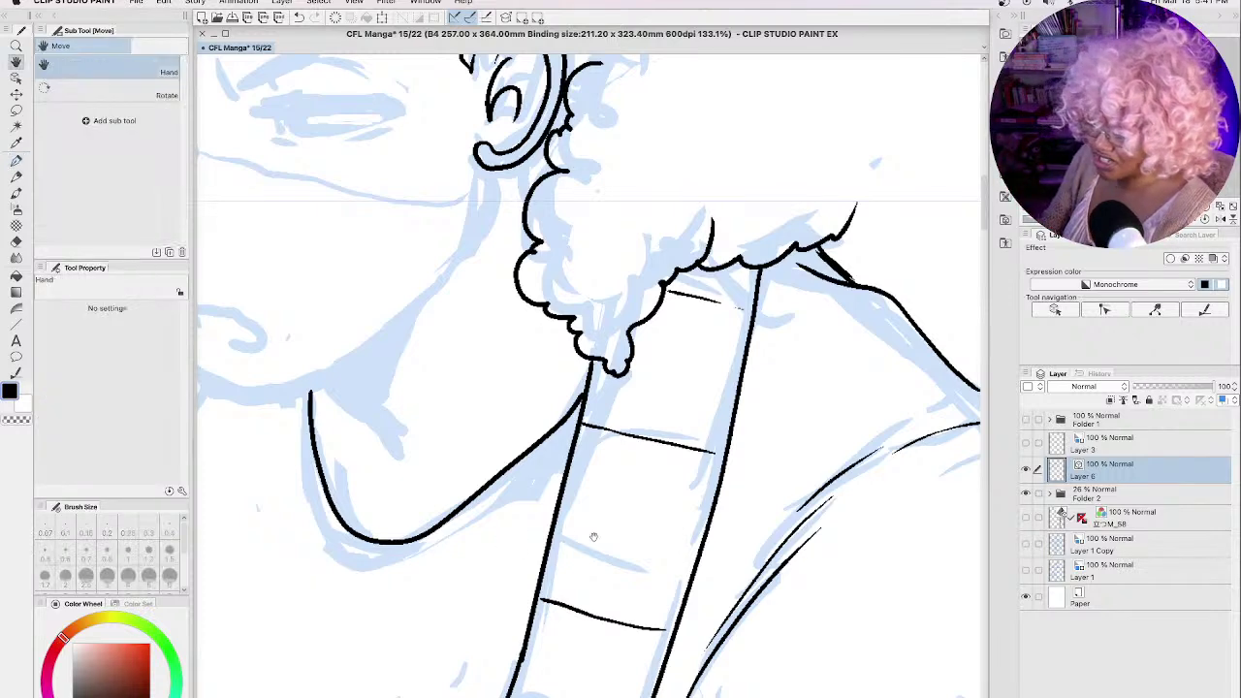
{"action": "left_click_drag", "start_coordinate": [418, 562], "coordinate": [631, 544]}
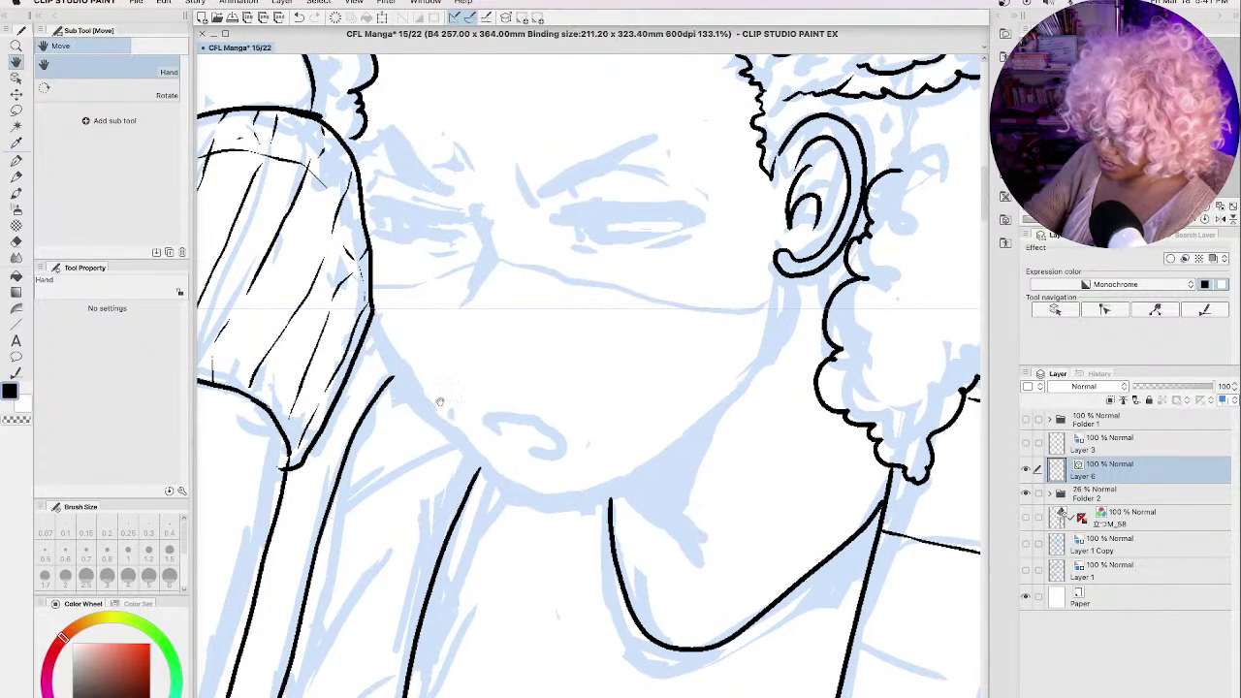
Step: Ink the jaw line, hatch a solid black shadow under the chin, and add the small mouth line
{"action": "key", "text": "p"}
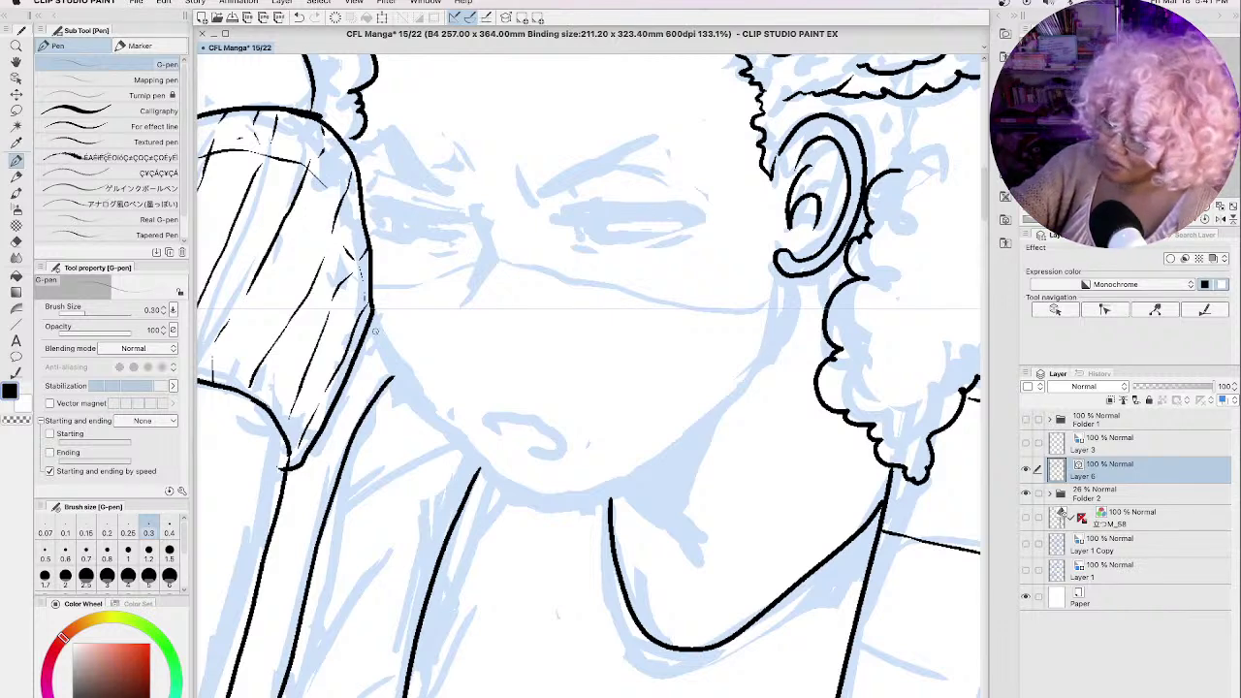
{"action": "mouse_move", "coordinate": [371, 318]}
{"action": "left_mouse_down"}
{"action": "mouse_move", "coordinate": [401, 382]}
{"action": "mouse_move", "coordinate": [509, 489]}
{"action": "mouse_move", "coordinate": [534, 498]}
{"action": "mouse_move", "coordinate": [585, 495]}
{"action": "mouse_move", "coordinate": [653, 463]}
{"action": "mouse_move", "coordinate": [642, 471]}
{"action": "mouse_move", "coordinate": [718, 410]}
{"action": "mouse_move", "coordinate": [773, 343]}
{"action": "mouse_move", "coordinate": [781, 289]}
{"action": "left_mouse_up"}
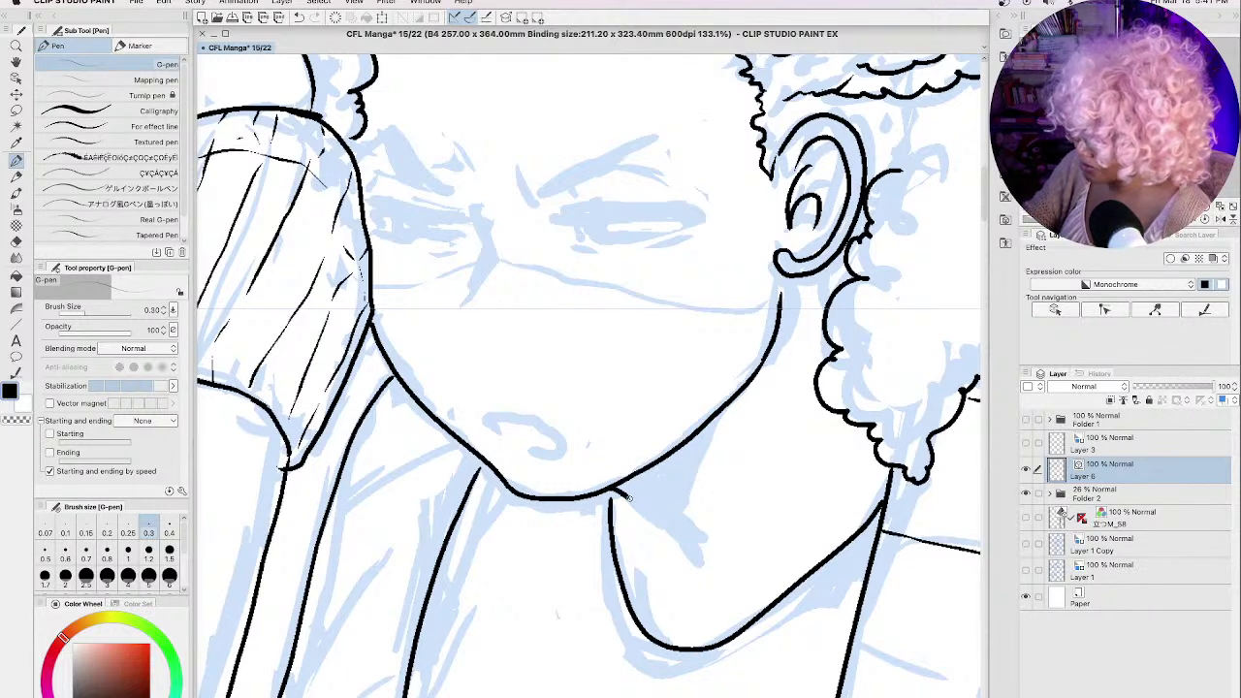
{"action": "left_click_drag", "start_coordinate": [628, 497], "coordinate": [702, 568]}
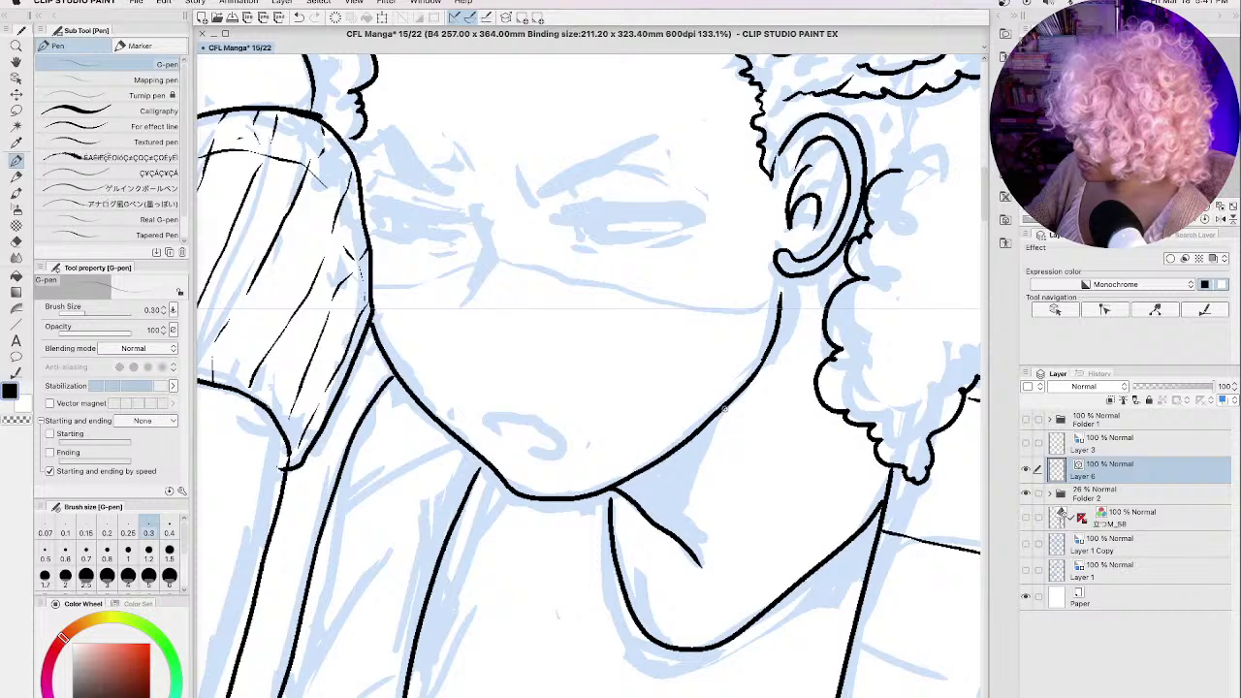
{"action": "mouse_move", "coordinate": [722, 409]}
{"action": "left_mouse_down"}
{"action": "mouse_move", "coordinate": [680, 481]}
{"action": "mouse_move", "coordinate": [668, 535]}
{"action": "left_mouse_up"}
{"action": "mouse_move", "coordinate": [695, 454]}
{"action": "left_mouse_down"}
{"action": "mouse_move", "coordinate": [672, 535]}
{"action": "mouse_move", "coordinate": [649, 473]}
{"action": "mouse_move", "coordinate": [717, 418]}
{"action": "mouse_move", "coordinate": [649, 500]}
{"action": "mouse_move", "coordinate": [703, 441]}
{"action": "mouse_move", "coordinate": [657, 529]}
{"action": "mouse_move", "coordinate": [647, 520]}
{"action": "left_mouse_up"}
{"action": "mouse_move", "coordinate": [663, 473]}
{"action": "left_mouse_down"}
{"action": "mouse_move", "coordinate": [638, 512]}
{"action": "mouse_move", "coordinate": [615, 491]}
{"action": "mouse_move", "coordinate": [653, 510]}
{"action": "mouse_move", "coordinate": [614, 490]}
{"action": "left_mouse_up"}
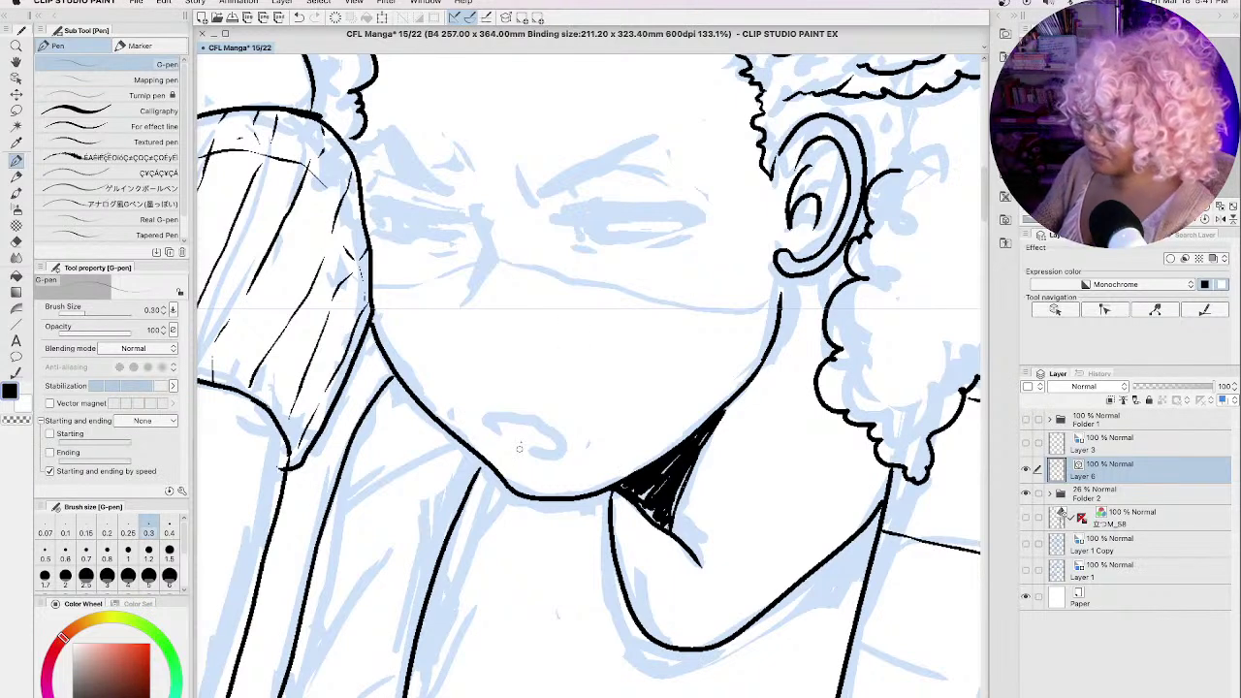
{"action": "mouse_move", "coordinate": [494, 422]}
{"action": "left_mouse_down"}
{"action": "mouse_move", "coordinate": [518, 417]}
{"action": "mouse_move", "coordinate": [556, 442]}
{"action": "mouse_move", "coordinate": [552, 453]}
{"action": "mouse_move", "coordinate": [558, 439]}
{"action": "mouse_move", "coordinate": [486, 421]}
{"action": "mouse_move", "coordinate": [508, 428]}
{"action": "left_mouse_up"}
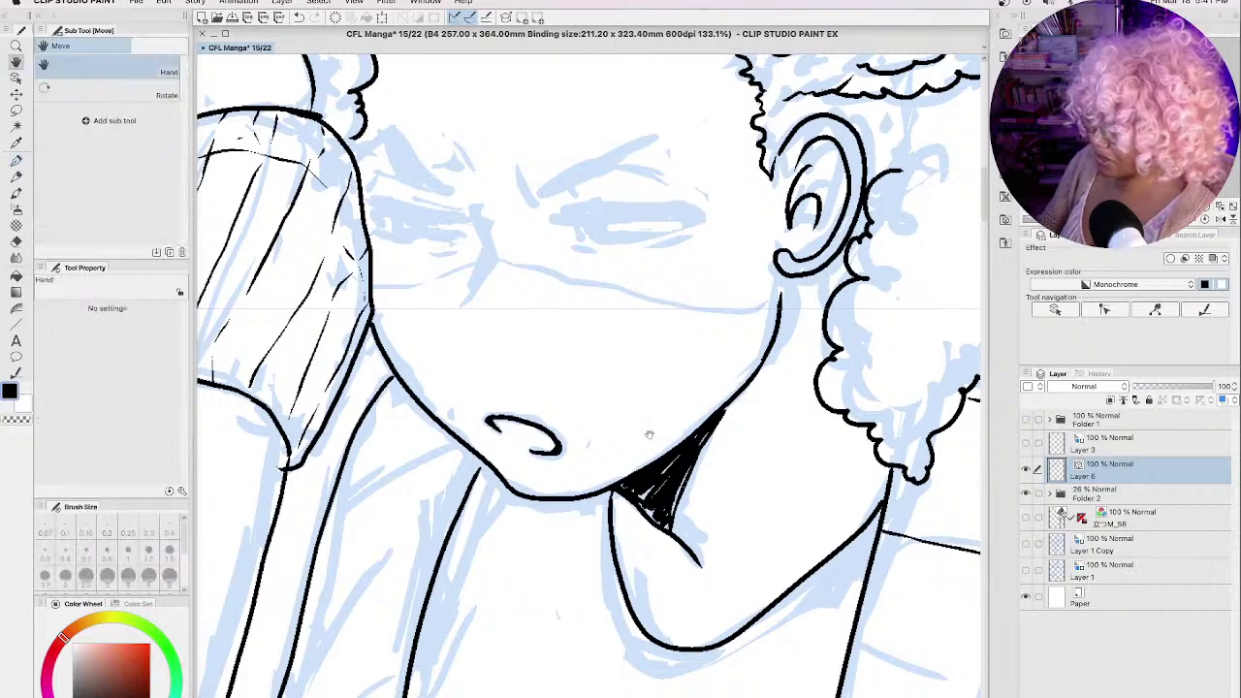
{"action": "mouse_move", "coordinate": [534, 364]}
{"action": "left_mouse_down"}
{"action": "mouse_move", "coordinate": [632, 337]}
{"action": "mouse_move", "coordinate": [642, 354]}
{"action": "mouse_move", "coordinate": [611, 419]}
{"action": "left_mouse_up"}
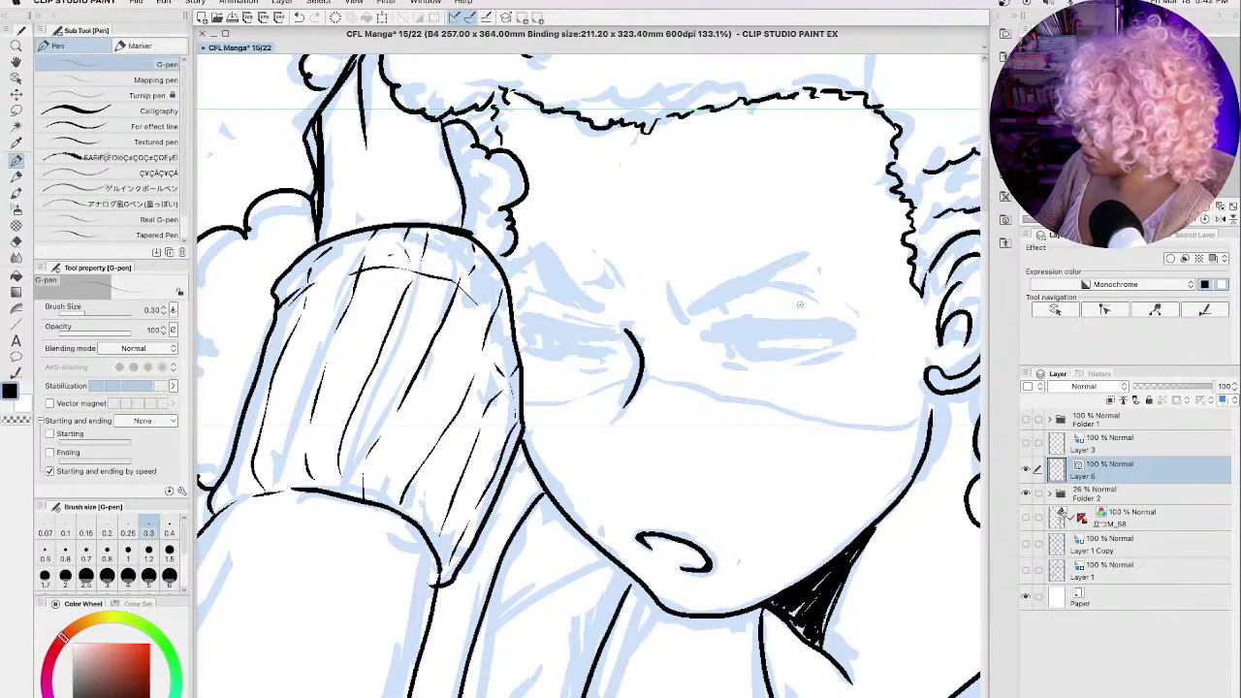
Step: Ink the right eye's closed lid, lower lashes, inner brow crease and heavy brow
{"action": "mouse_move", "coordinate": [725, 319]}
{"action": "left_mouse_down"}
{"action": "mouse_move", "coordinate": [690, 340]}
{"action": "mouse_move", "coordinate": [807, 333]}
{"action": "mouse_move", "coordinate": [711, 328]}
{"action": "mouse_move", "coordinate": [804, 319]}
{"action": "mouse_move", "coordinate": [850, 327]}
{"action": "mouse_move", "coordinate": [842, 336]}
{"action": "mouse_move", "coordinate": [721, 329]}
{"action": "mouse_move", "coordinate": [816, 327]}
{"action": "mouse_move", "coordinate": [739, 335]}
{"action": "mouse_move", "coordinate": [734, 295]}
{"action": "mouse_move", "coordinate": [845, 302]}
{"action": "left_mouse_up"}
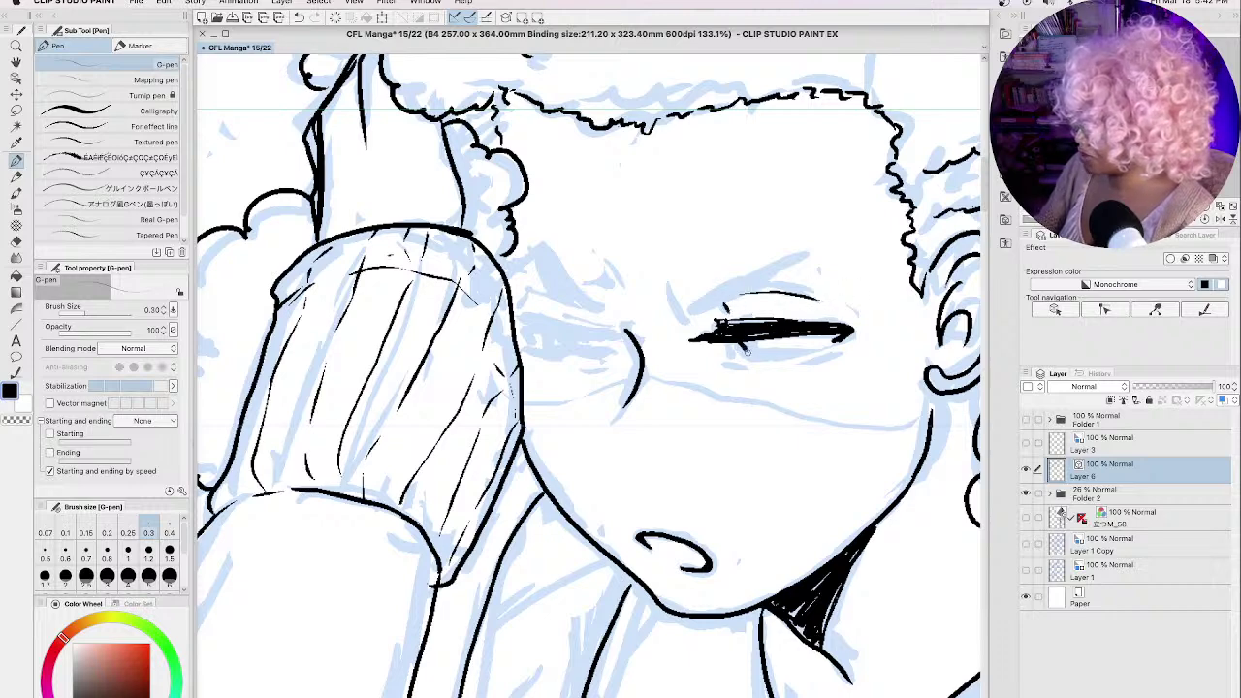
{"action": "mouse_move", "coordinate": [781, 339]}
{"action": "left_mouse_down"}
{"action": "mouse_move", "coordinate": [737, 344]}
{"action": "mouse_move", "coordinate": [740, 356]}
{"action": "mouse_move", "coordinate": [724, 359]}
{"action": "mouse_move", "coordinate": [837, 351]}
{"action": "left_mouse_up"}
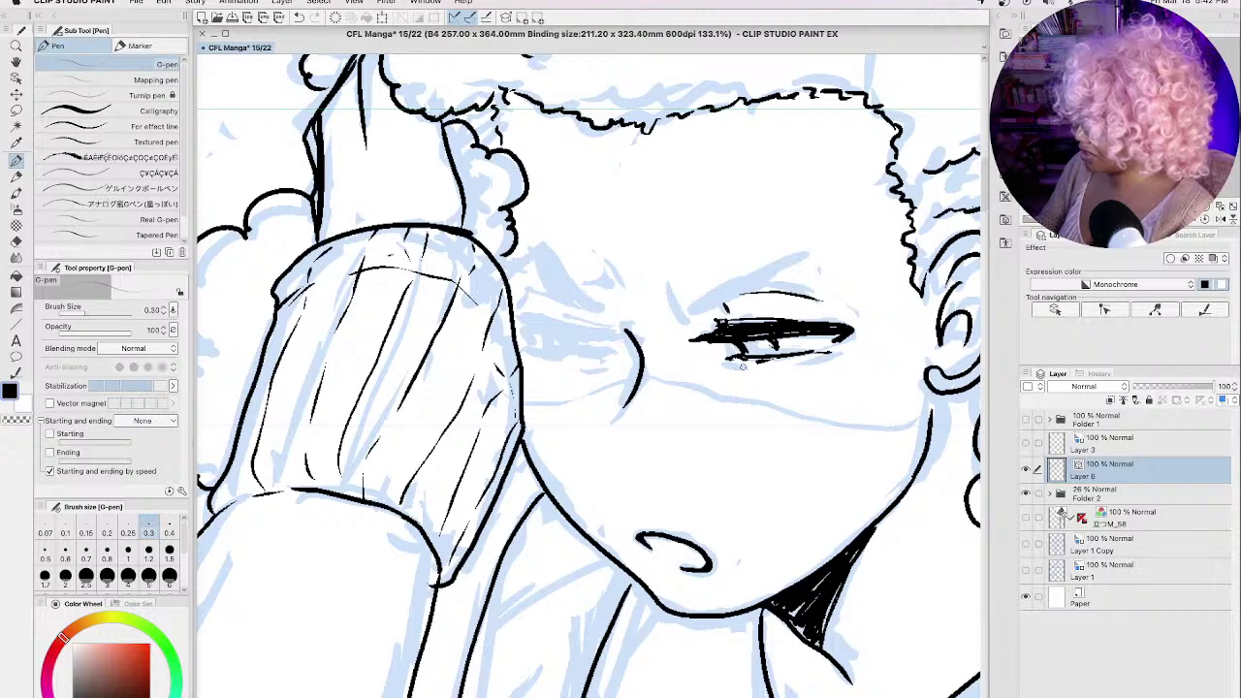
{"action": "left_click_drag", "start_coordinate": [730, 366], "coordinate": [758, 363]}
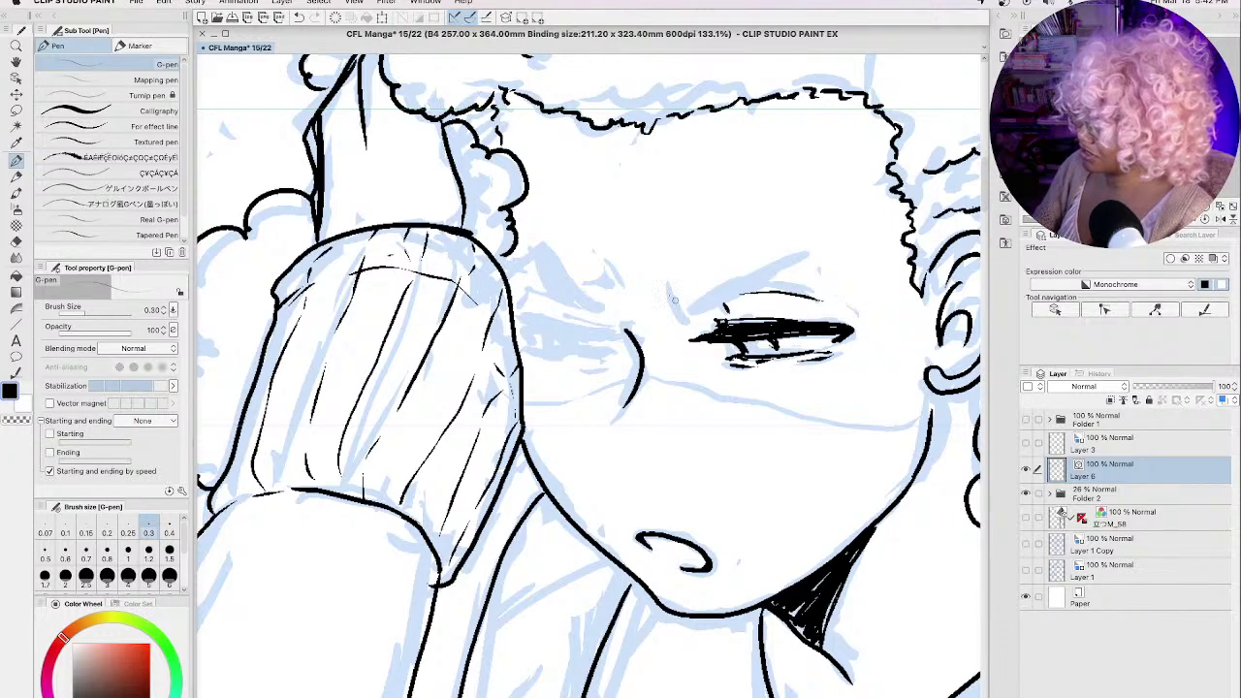
{"action": "mouse_move", "coordinate": [667, 285]}
{"action": "left_mouse_down"}
{"action": "mouse_move", "coordinate": [685, 320]}
{"action": "mouse_move", "coordinate": [801, 258]}
{"action": "left_mouse_up"}
{"action": "left_click_drag", "start_coordinate": [722, 289], "coordinate": [820, 251]}
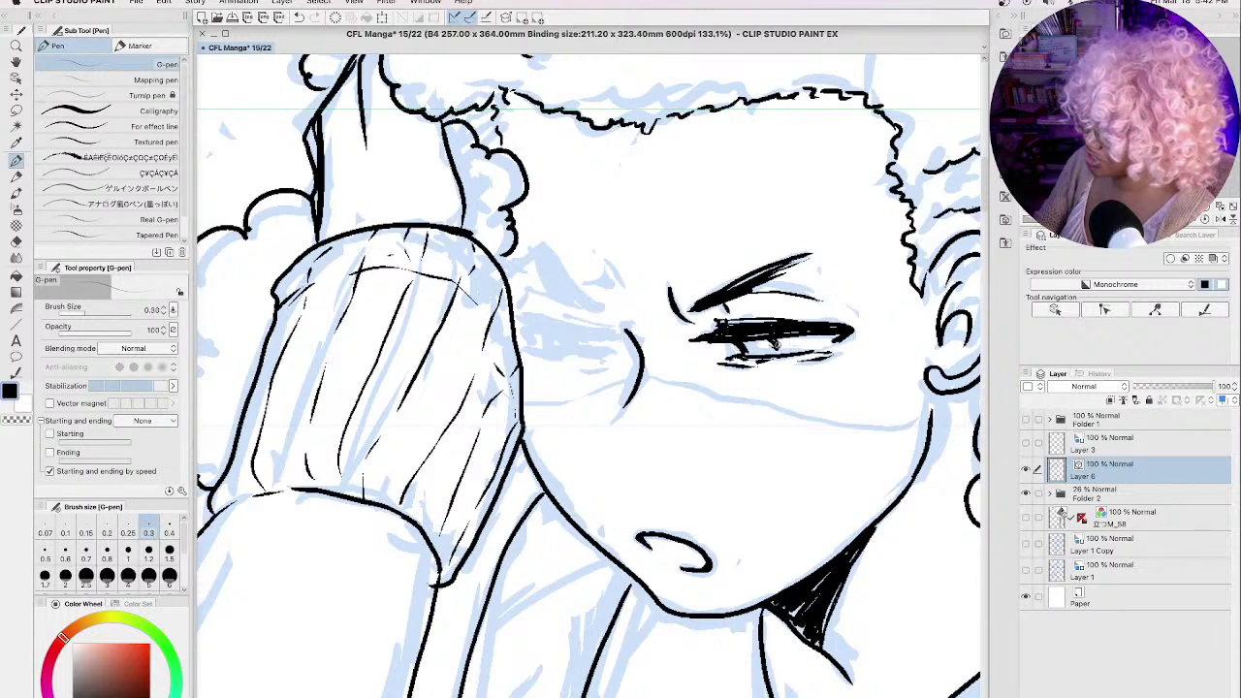
Step: Draw the long cheek line beneath the eyes and build up the furrowed left eyebrow
{"action": "mouse_move", "coordinate": [530, 401]}
{"action": "left_mouse_down"}
{"action": "mouse_move", "coordinate": [609, 384]}
{"action": "mouse_move", "coordinate": [851, 412]}
{"action": "mouse_move", "coordinate": [892, 399]}
{"action": "left_mouse_up"}
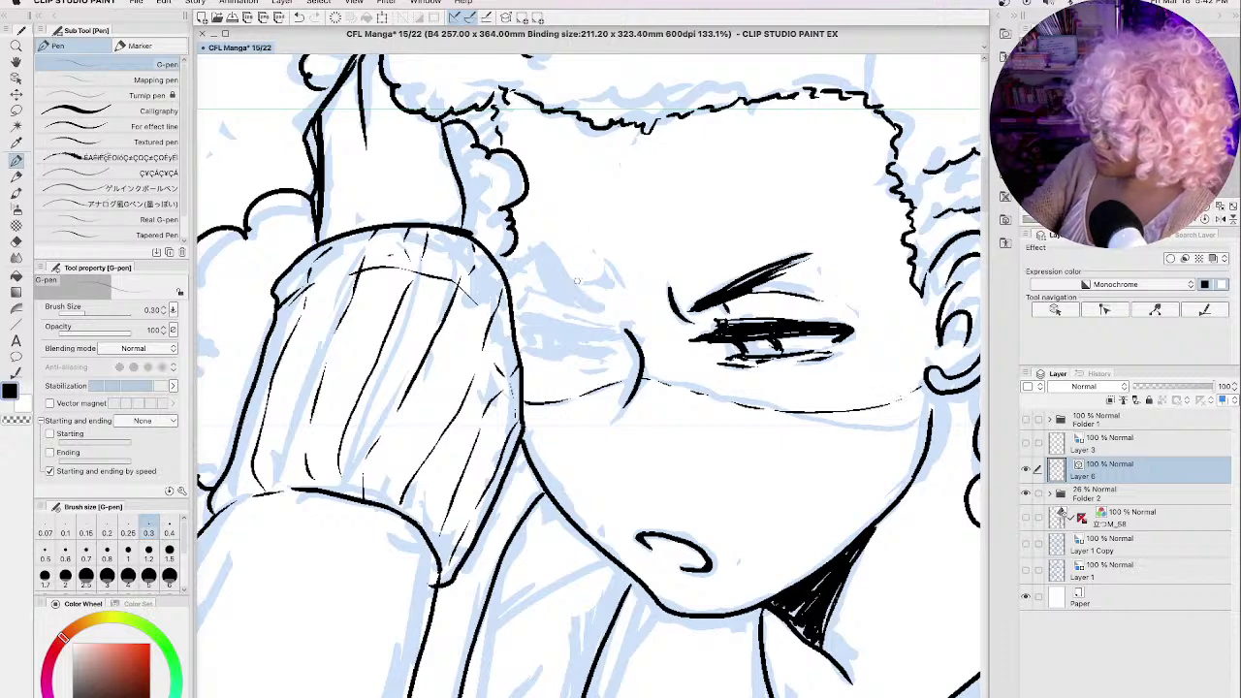
{"action": "left_click_drag", "start_coordinate": [545, 250], "coordinate": [585, 311]}
{"action": "left_click_drag", "start_coordinate": [542, 271], "coordinate": [576, 308]}
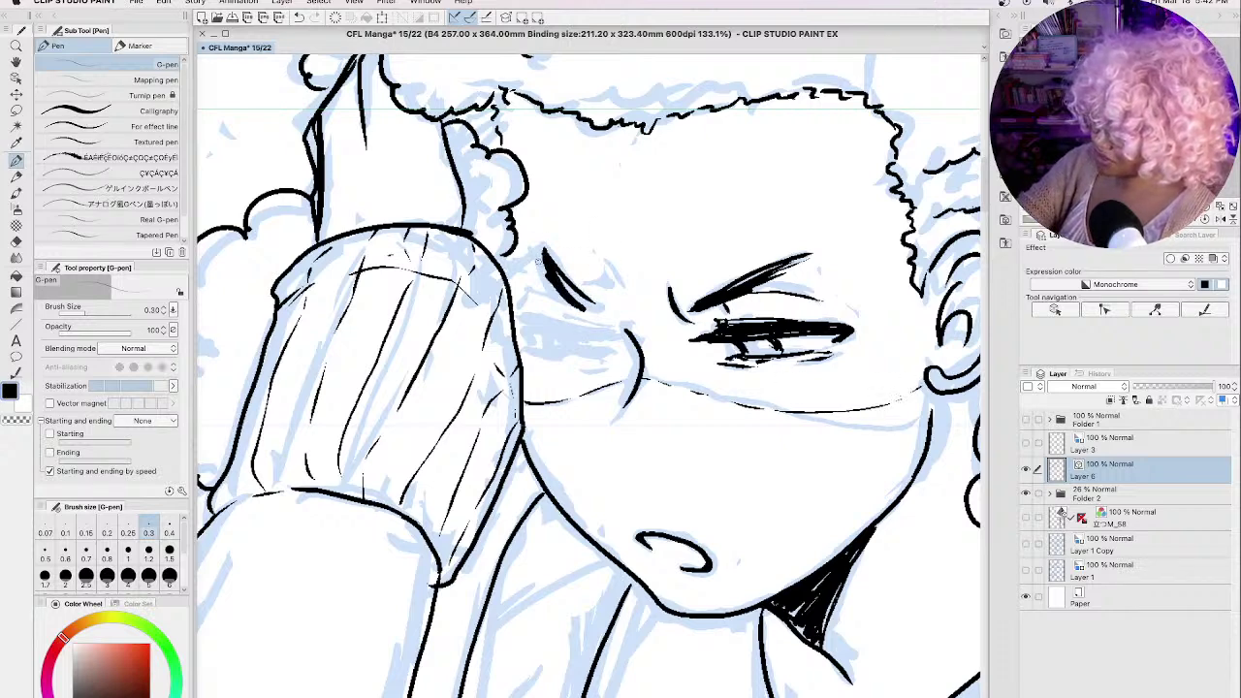
{"action": "left_click_drag", "start_coordinate": [538, 250], "coordinate": [607, 312]}
{"action": "mouse_move", "coordinate": [595, 252]}
{"action": "left_mouse_down"}
{"action": "mouse_move", "coordinate": [615, 303]}
{"action": "mouse_move", "coordinate": [602, 283]}
{"action": "left_mouse_up"}
{"action": "left_click_drag", "start_coordinate": [506, 277], "coordinate": [557, 245]}
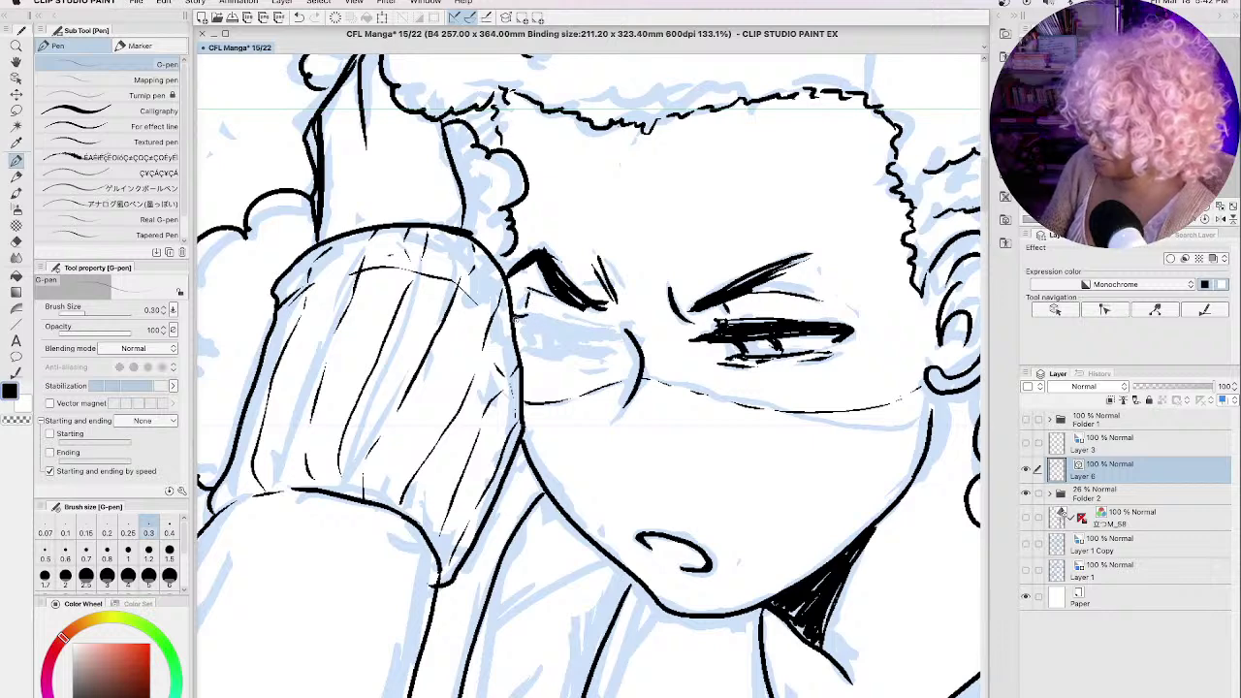
{"action": "left_click_drag", "start_coordinate": [561, 338], "coordinate": [605, 341]}
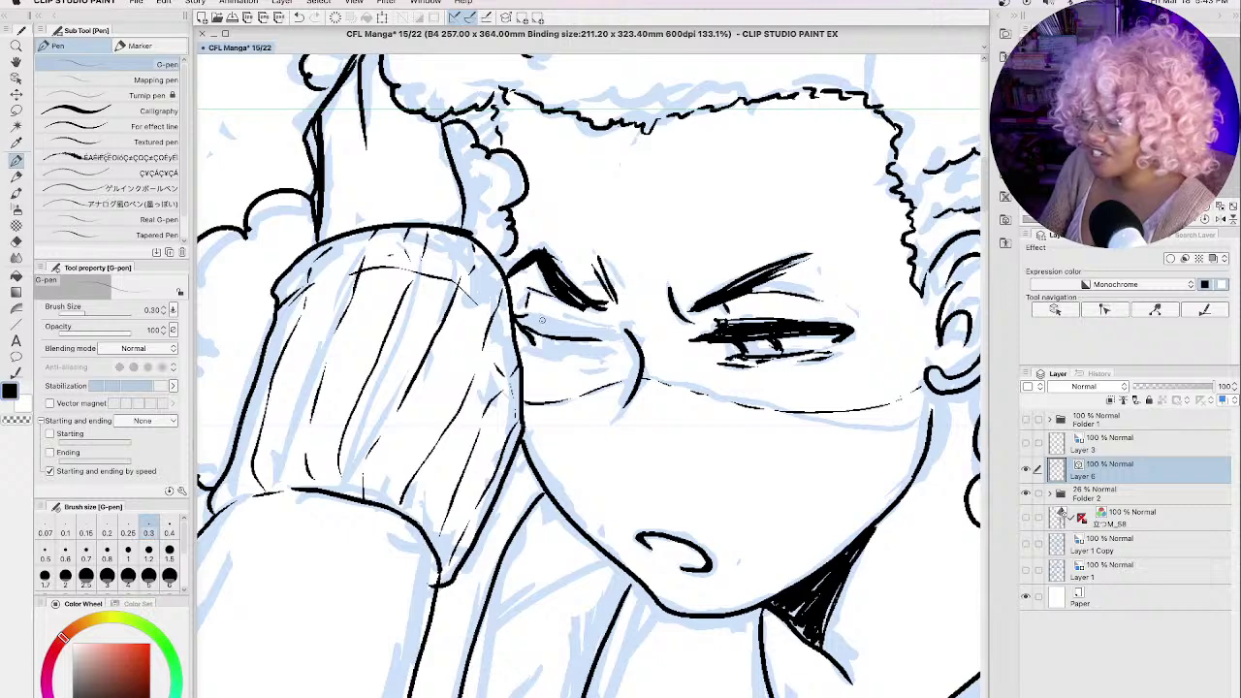
Step: Ink the left eye's lid, lash strokes and hatching, and darken the inner end of its eyebrow
{"action": "mouse_move", "coordinate": [526, 321]}
{"action": "left_mouse_down"}
{"action": "mouse_move", "coordinate": [616, 340]}
{"action": "mouse_move", "coordinate": [632, 322]}
{"action": "mouse_move", "coordinate": [616, 326]}
{"action": "left_mouse_up"}
{"action": "left_click_drag", "start_coordinate": [524, 329], "coordinate": [542, 357]}
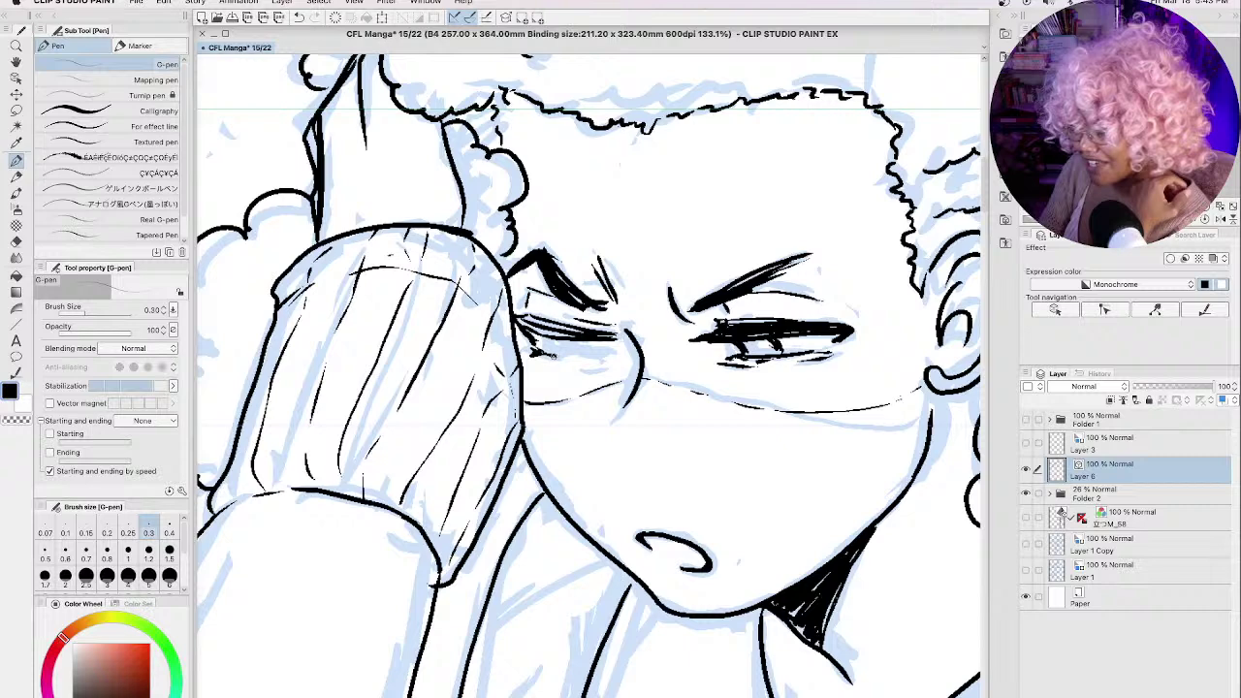
{"action": "left_click_drag", "start_coordinate": [553, 359], "coordinate": [619, 349]}
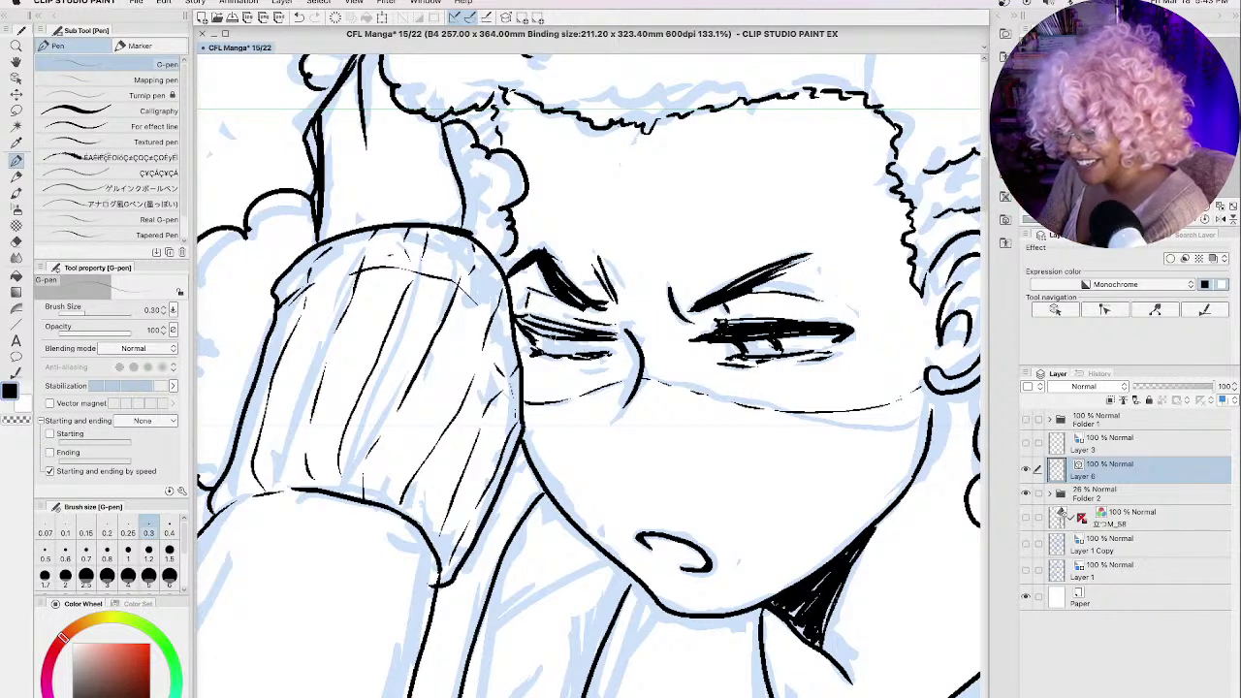
{"action": "left_click_drag", "start_coordinate": [576, 342], "coordinate": [514, 324]}
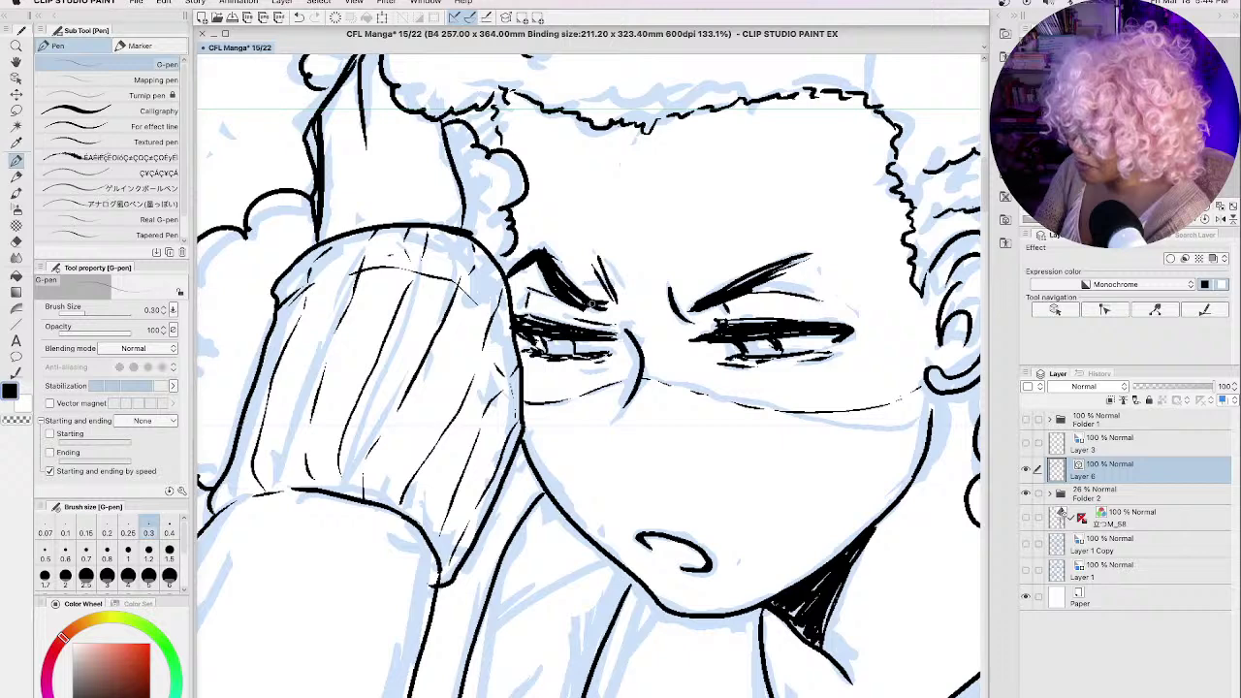
{"action": "left_click_drag", "start_coordinate": [584, 310], "coordinate": [603, 304]}
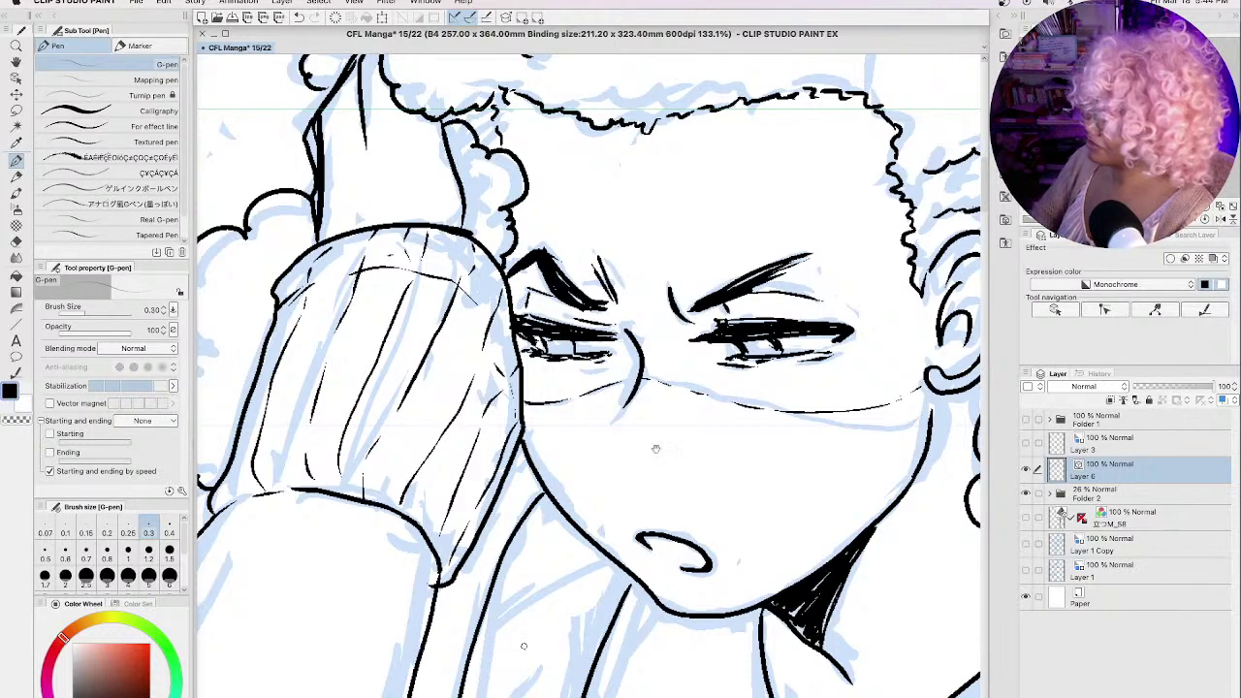
{"action": "key", "text": "h"}
{"action": "left_click_drag", "start_coordinate": [657, 448], "coordinate": [699, 462]}
{"action": "mouse_move", "coordinate": [713, 616]}
{"action": "left_mouse_down"}
{"action": "mouse_move", "coordinate": [722, 456]}
{"action": "mouse_move", "coordinate": [751, 351]}
{"action": "left_mouse_up"}
Step: Ink fold lines near the collar, the long arm outline, and a crease across the sleeve
{"action": "key", "text": "p"}
{"action": "left_click_drag", "start_coordinate": [669, 192], "coordinate": [784, 128]}
{"action": "mouse_move", "coordinate": [630, 344]}
{"action": "left_mouse_down"}
{"action": "mouse_move", "coordinate": [694, 265]}
{"action": "mouse_move", "coordinate": [766, 228]}
{"action": "left_mouse_up"}
{"action": "mouse_move", "coordinate": [812, 155]}
{"action": "left_mouse_down"}
{"action": "mouse_move", "coordinate": [760, 273]}
{"action": "mouse_move", "coordinate": [737, 392]}
{"action": "left_mouse_up"}
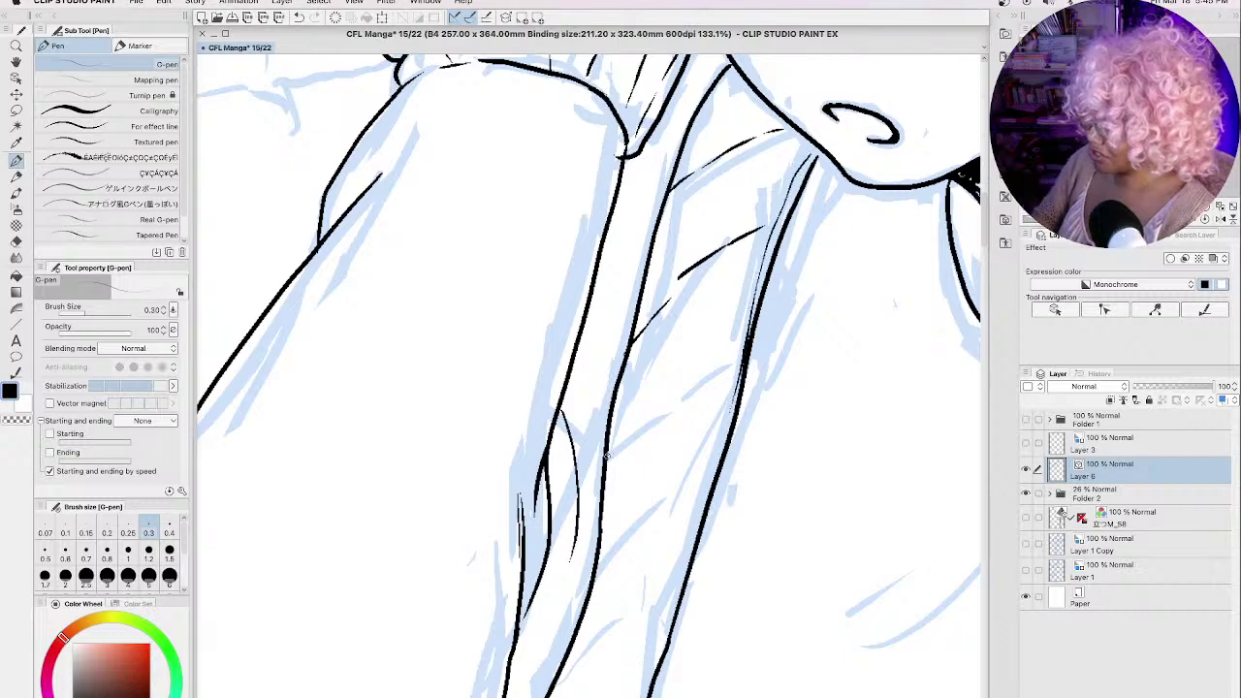
{"action": "left_click_drag", "start_coordinate": [605, 453], "coordinate": [736, 365]}
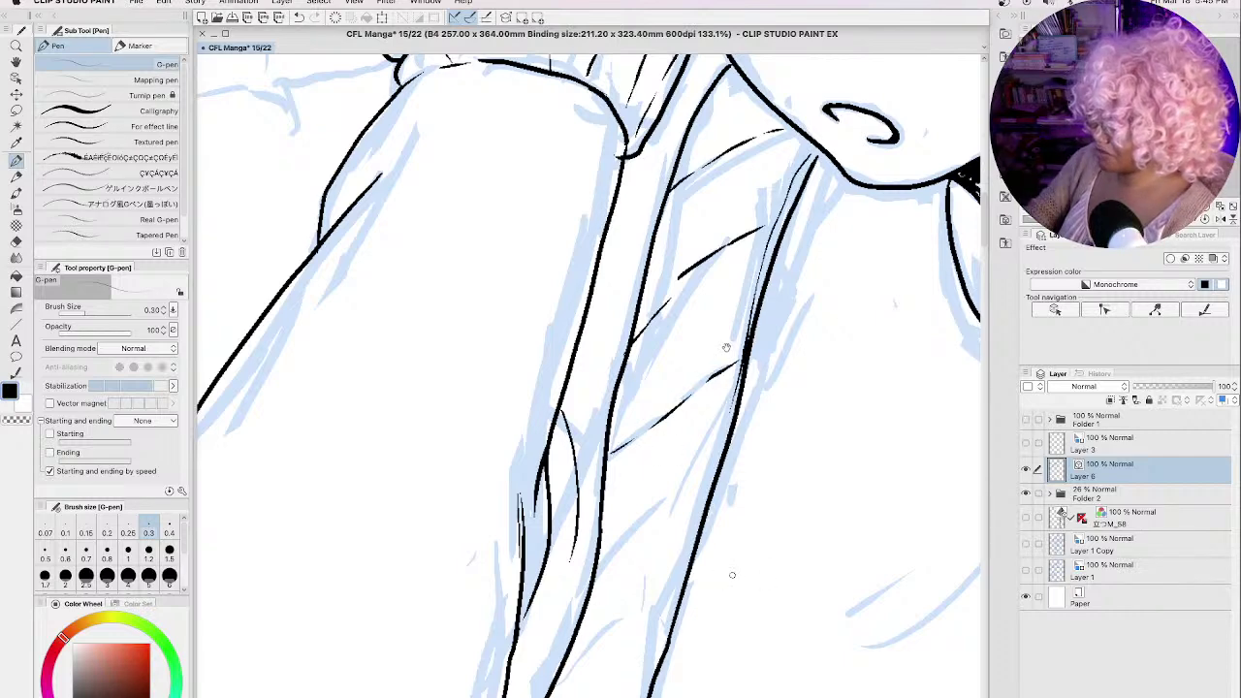
Step: Add a row of short diagonal creases across the sleeve and arm
{"action": "left_click_drag", "start_coordinate": [731, 575], "coordinate": [703, 334]}
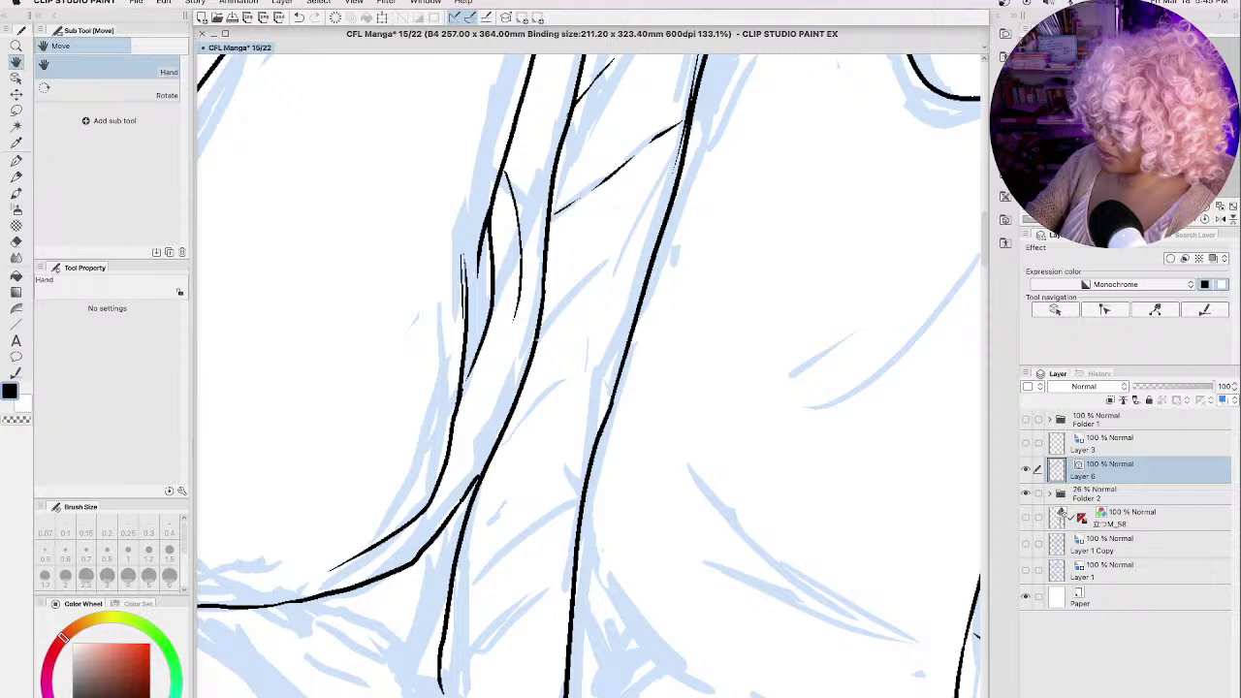
{"action": "key", "text": "p"}
{"action": "left_click_drag", "start_coordinate": [540, 333], "coordinate": [664, 221]}
{"action": "mouse_move", "coordinate": [482, 488]}
{"action": "left_mouse_down"}
{"action": "mouse_move", "coordinate": [535, 424]}
{"action": "mouse_move", "coordinate": [608, 368]}
{"action": "left_mouse_up"}
{"action": "left_click_drag", "start_coordinate": [451, 603], "coordinate": [552, 518]}
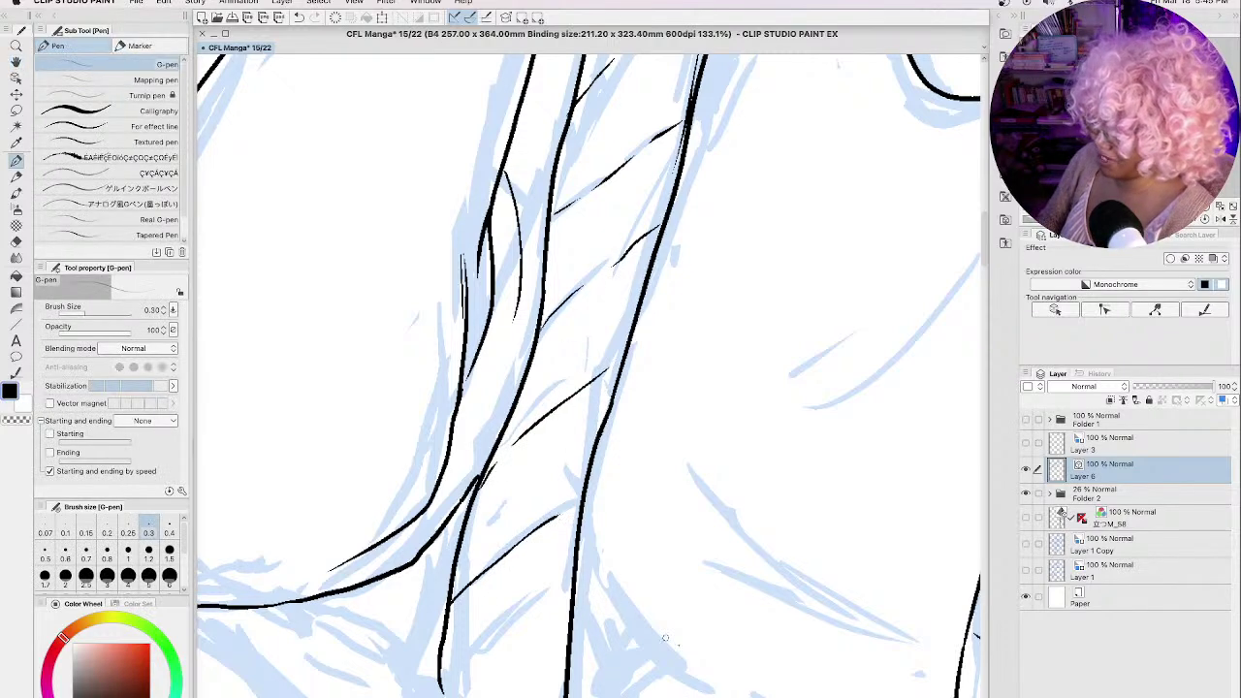
Step: Ink curved shirt folds and the long outline of the shirt's side
{"action": "key", "text": "space"}
{"action": "left_click_drag", "start_coordinate": [554, 620], "coordinate": [378, 562]}
{"action": "mouse_move", "coordinate": [663, 281]}
{"action": "left_mouse_down"}
{"action": "mouse_move", "coordinate": [596, 341]}
{"action": "mouse_move", "coordinate": [784, 249]}
{"action": "mouse_move", "coordinate": [835, 176]}
{"action": "left_mouse_up"}
{"action": "mouse_move", "coordinate": [518, 412]}
{"action": "left_mouse_down"}
{"action": "mouse_move", "coordinate": [535, 438]}
{"action": "mouse_move", "coordinate": [735, 587]}
{"action": "mouse_move", "coordinate": [564, 522]}
{"action": "left_mouse_up"}
Step: Ink the tapered fold lines running down from the curl on the left
{"action": "key", "text": "space"}
{"action": "mouse_move", "coordinate": [739, 625]}
{"action": "left_mouse_down"}
{"action": "mouse_move", "coordinate": [647, 390]}
{"action": "mouse_move", "coordinate": [625, 377]}
{"action": "left_mouse_up"}
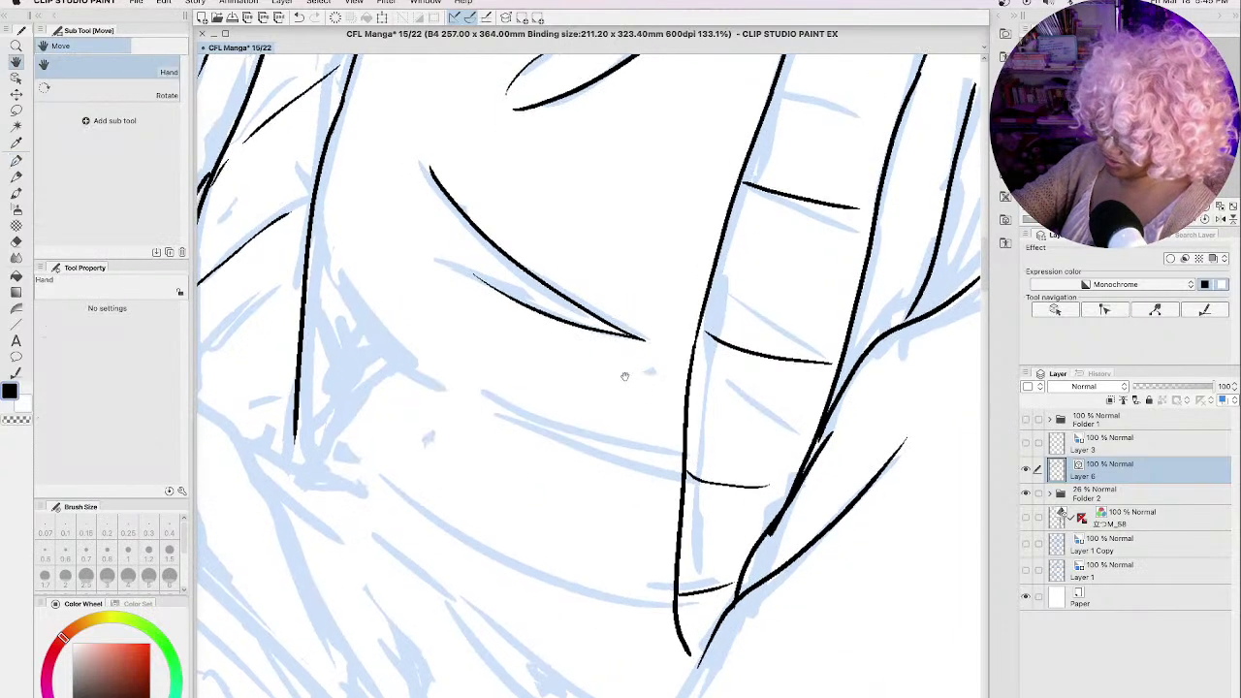
{"action": "mouse_move", "coordinate": [309, 240]}
{"action": "left_mouse_down"}
{"action": "mouse_move", "coordinate": [357, 339]}
{"action": "mouse_move", "coordinate": [388, 360]}
{"action": "mouse_move", "coordinate": [347, 361]}
{"action": "mouse_move", "coordinate": [295, 432]}
{"action": "left_mouse_up"}
{"action": "left_click_drag", "start_coordinate": [404, 378], "coordinate": [620, 448]}
{"action": "left_click_drag", "start_coordinate": [497, 395], "coordinate": [644, 443]}
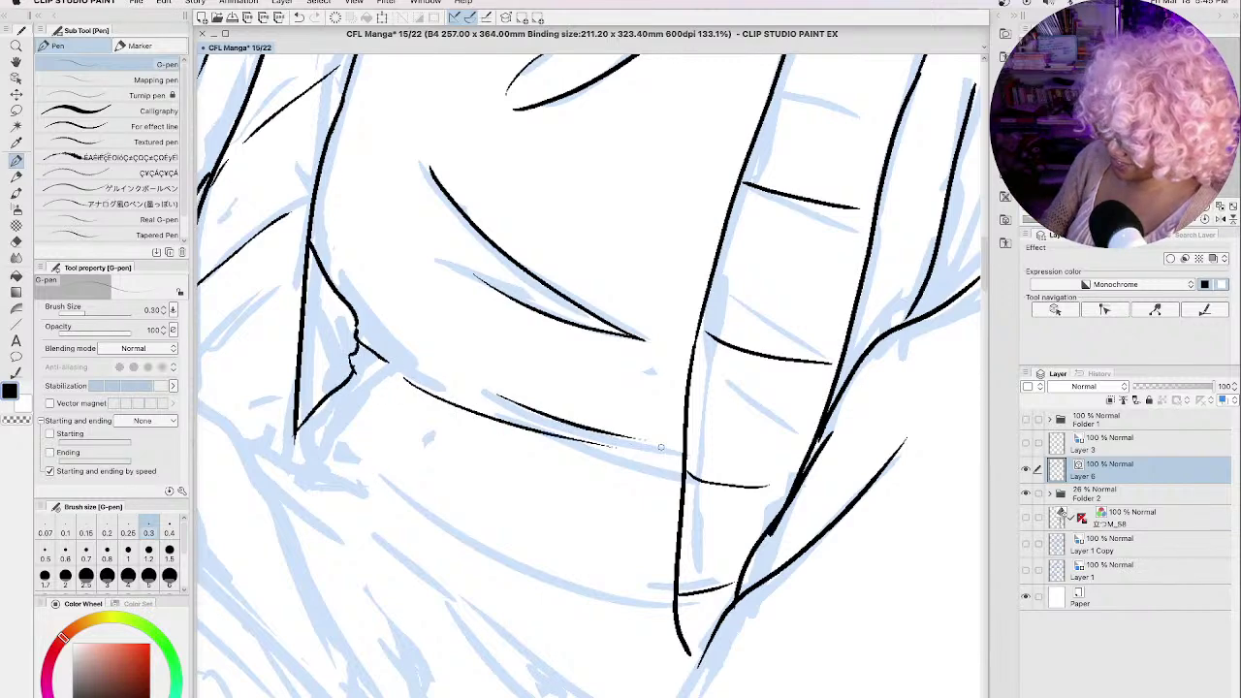
{"action": "mouse_move", "coordinate": [298, 435]}
{"action": "left_mouse_down"}
{"action": "mouse_move", "coordinate": [291, 460]}
{"action": "mouse_move", "coordinate": [527, 580]}
{"action": "mouse_move", "coordinate": [665, 611]}
{"action": "left_mouse_up"}
Step: Ink a fold curving down from the collar and parallel folds along the shirt front
{"action": "key", "text": "h"}
{"action": "mouse_move", "coordinate": [442, 647]}
{"action": "left_mouse_down"}
{"action": "mouse_move", "coordinate": [760, 496]}
{"action": "mouse_move", "coordinate": [766, 514]}
{"action": "left_mouse_up"}
{"action": "key", "text": "p"}
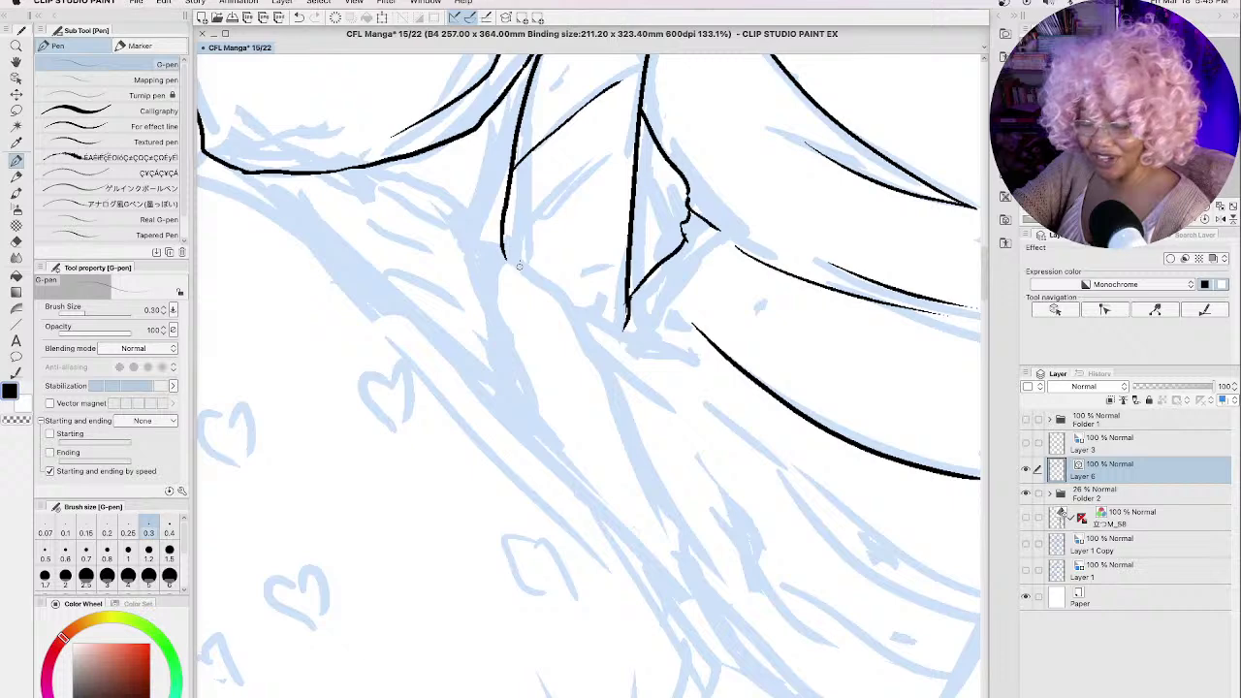
{"action": "mouse_move", "coordinate": [502, 256]}
{"action": "left_mouse_down"}
{"action": "mouse_move", "coordinate": [617, 331]}
{"action": "mouse_move", "coordinate": [613, 378]}
{"action": "mouse_move", "coordinate": [734, 585]}
{"action": "left_mouse_up"}
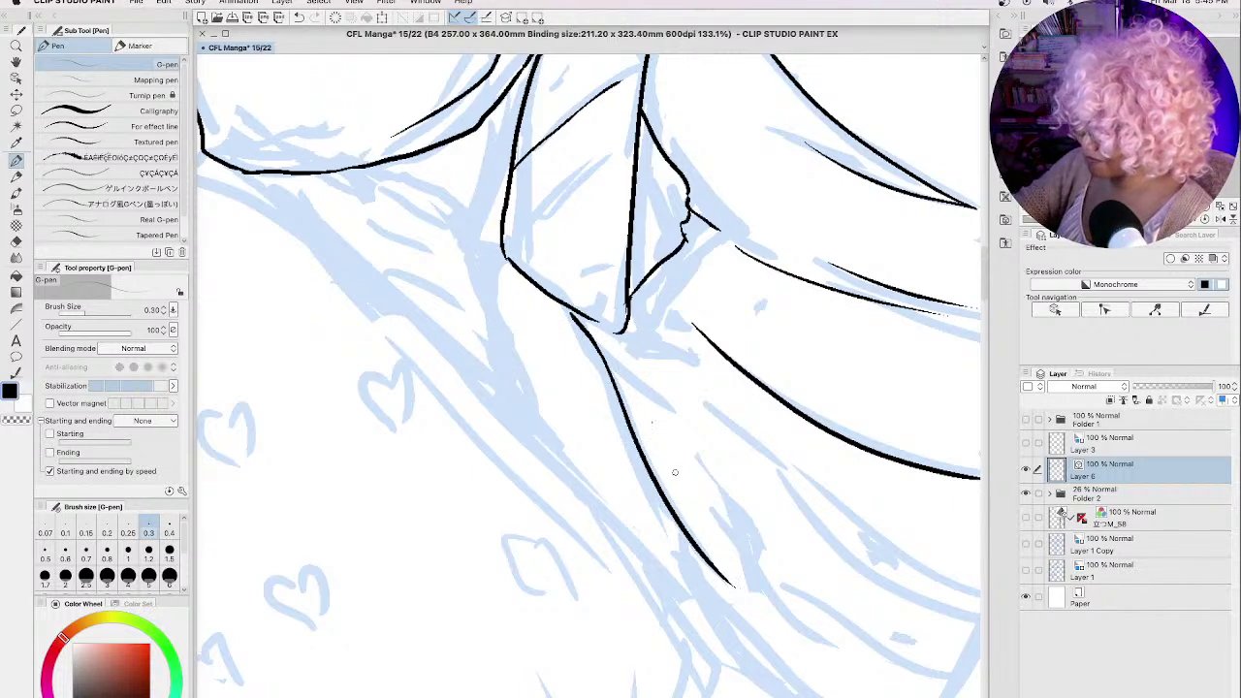
{"action": "left_click_drag", "start_coordinate": [622, 332], "coordinate": [693, 363]}
{"action": "left_click_drag", "start_coordinate": [704, 378], "coordinate": [804, 491]}
{"action": "left_click_drag", "start_coordinate": [632, 318], "coordinate": [748, 397]}
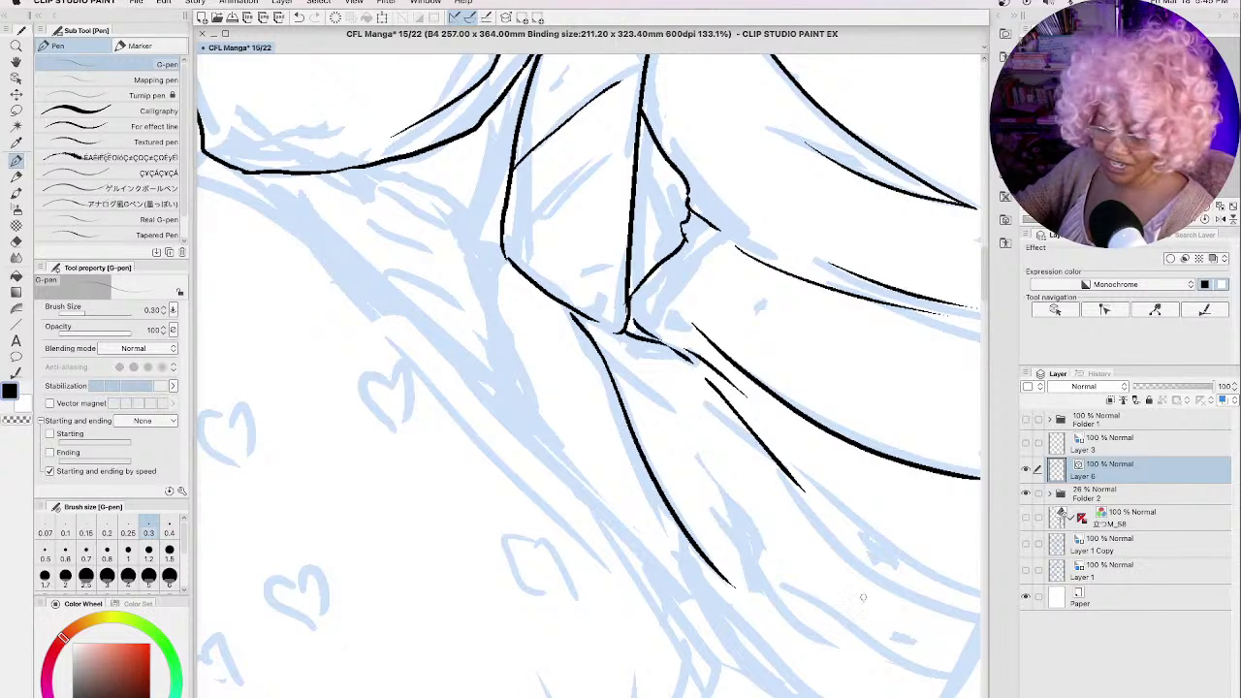
Step: Ink the long folds on the lower shirt, running parallel to its edge
{"action": "key", "text": "space"}
{"action": "mouse_move", "coordinate": [825, 582]}
{"action": "left_mouse_down"}
{"action": "mouse_move", "coordinate": [554, 413]}
{"action": "mouse_move", "coordinate": [580, 429]}
{"action": "left_mouse_up"}
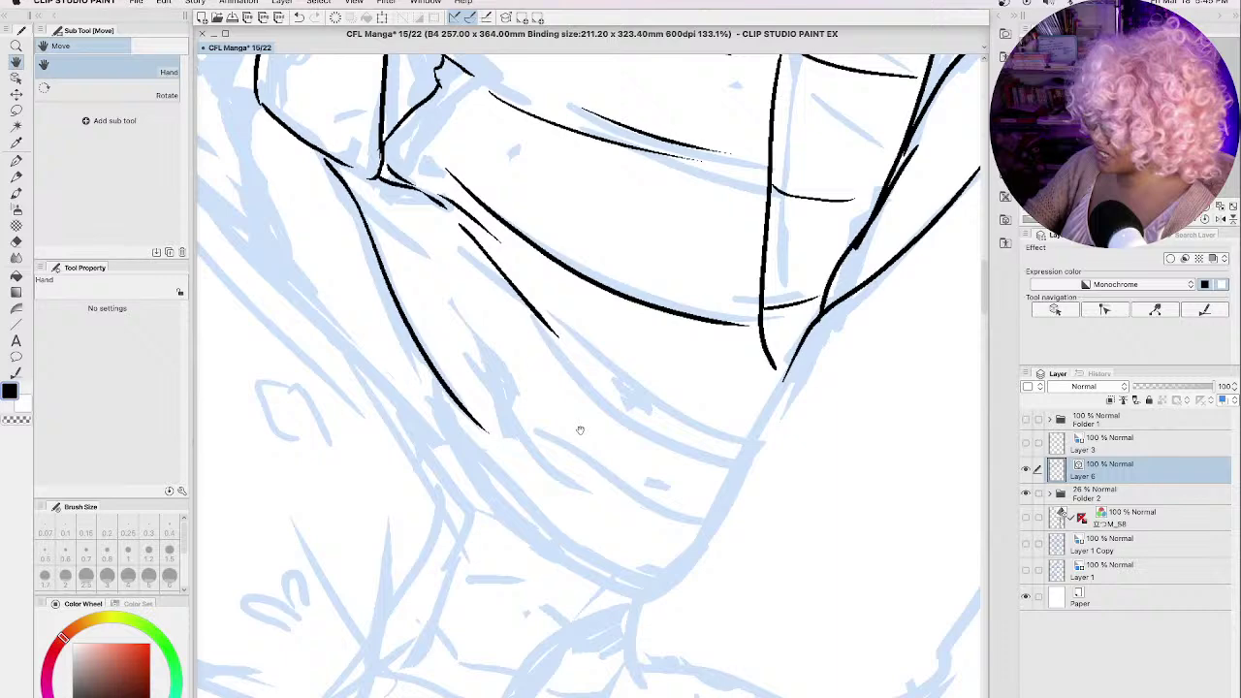
{"action": "mouse_move", "coordinate": [539, 315]}
{"action": "left_mouse_down"}
{"action": "mouse_move", "coordinate": [720, 467]}
{"action": "mouse_move", "coordinate": [567, 329]}
{"action": "left_mouse_up"}
{"action": "mouse_move", "coordinate": [451, 306]}
{"action": "left_mouse_down"}
{"action": "mouse_move", "coordinate": [527, 446]}
{"action": "mouse_move", "coordinate": [599, 501]}
{"action": "left_mouse_up"}
{"action": "mouse_move", "coordinate": [548, 438]}
{"action": "left_mouse_down"}
{"action": "mouse_move", "coordinate": [646, 503]}
{"action": "mouse_move", "coordinate": [705, 523]}
{"action": "left_mouse_up"}
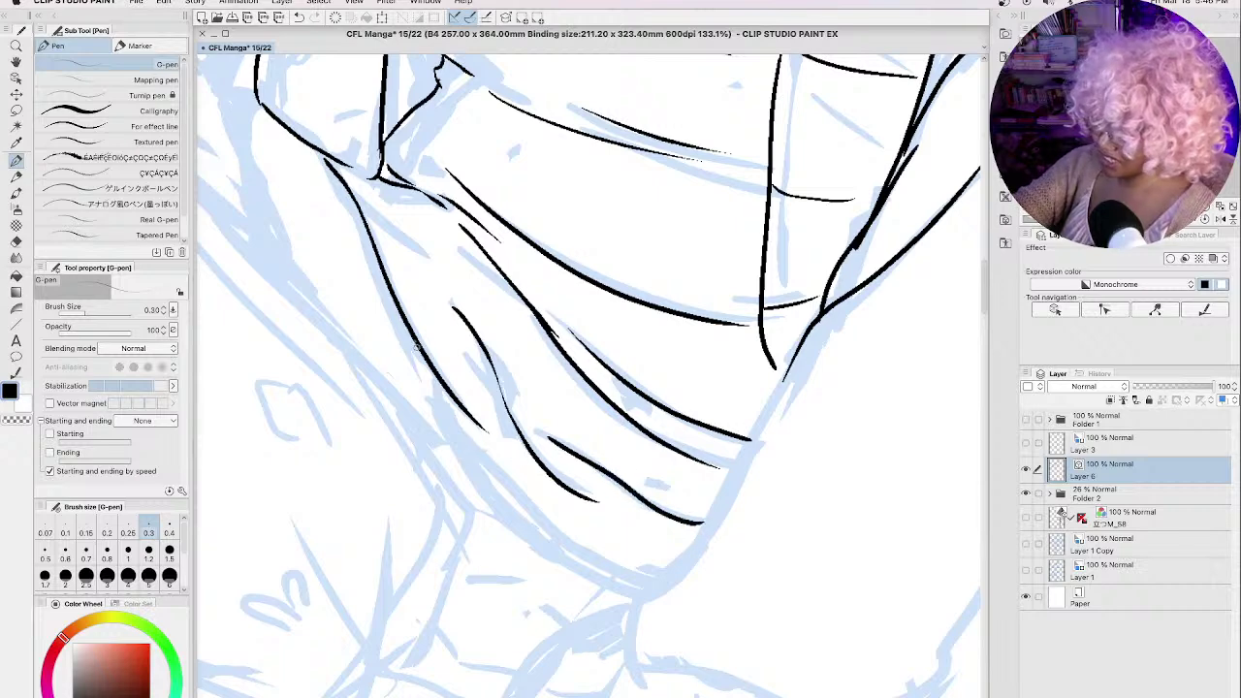
{"action": "mouse_move", "coordinate": [386, 383]}
{"action": "left_mouse_down"}
{"action": "mouse_move", "coordinate": [541, 550]}
{"action": "mouse_move", "coordinate": [663, 586]}
{"action": "mouse_move", "coordinate": [543, 524]}
{"action": "mouse_move", "coordinate": [396, 365]}
{"action": "left_mouse_up"}
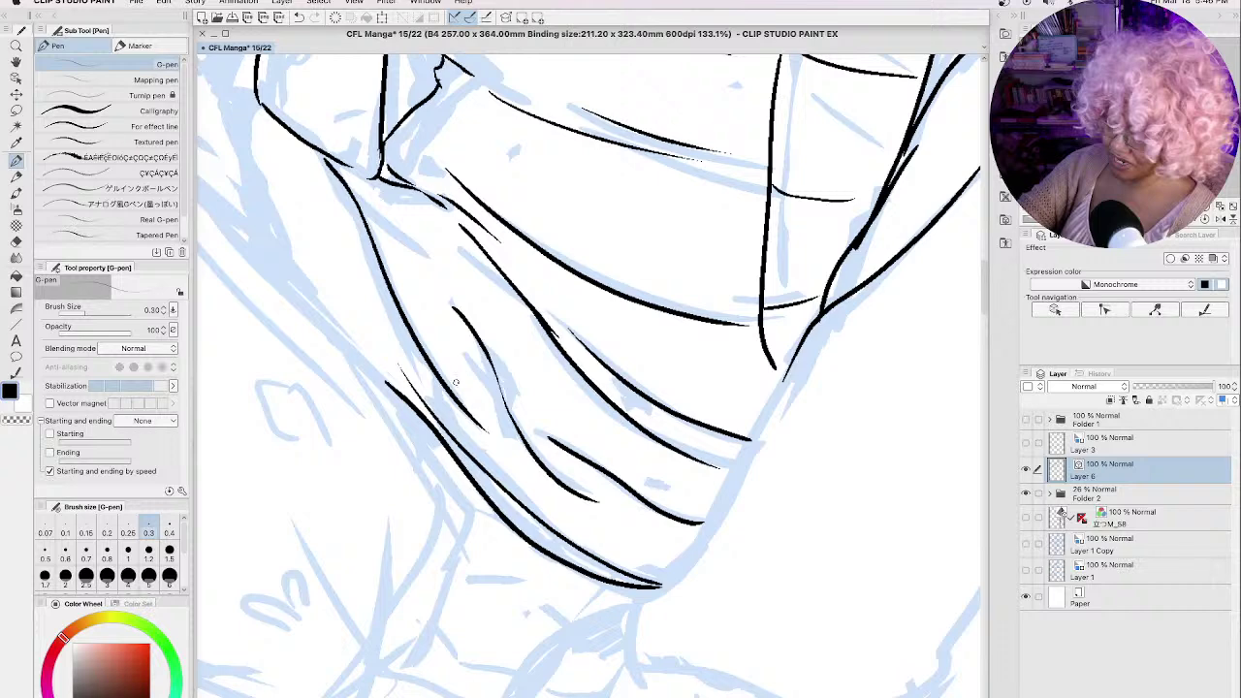
Step: Outline a new fold on the shirt shoulder beside the jaw and add its inner creases
{"action": "key", "text": "space"}
{"action": "left_click_drag", "start_coordinate": [615, 437], "coordinate": [484, 261]}
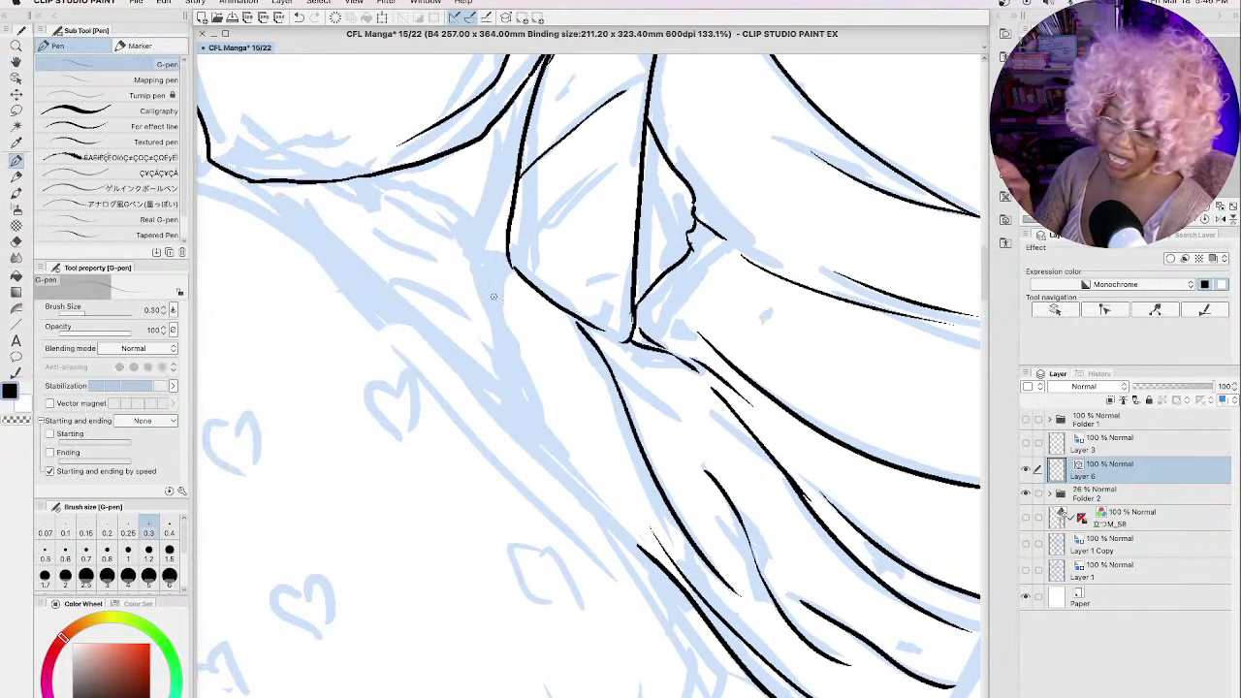
{"action": "mouse_move", "coordinate": [393, 176]}
{"action": "left_mouse_down"}
{"action": "mouse_move", "coordinate": [474, 224]}
{"action": "mouse_move", "coordinate": [496, 304]}
{"action": "mouse_move", "coordinate": [505, 256]}
{"action": "mouse_move", "coordinate": [494, 308]}
{"action": "mouse_move", "coordinate": [519, 367]}
{"action": "mouse_move", "coordinate": [570, 463]}
{"action": "mouse_move", "coordinate": [656, 563]}
{"action": "mouse_move", "coordinate": [366, 281]}
{"action": "left_mouse_up"}
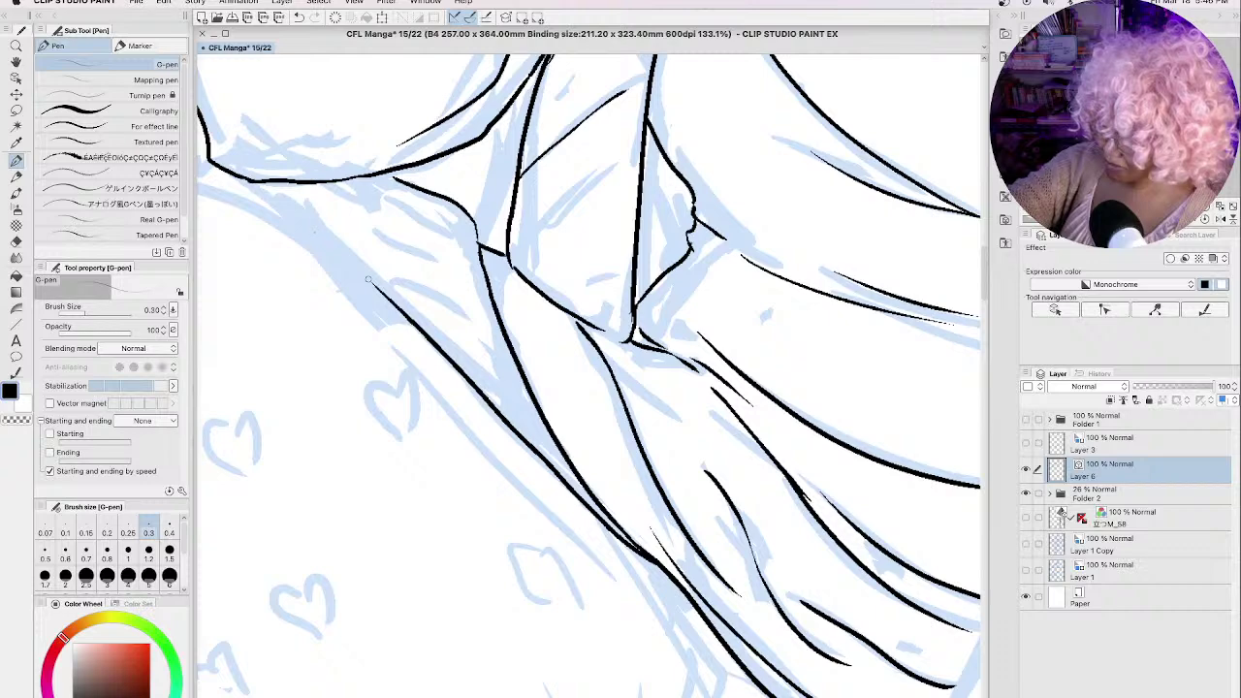
{"action": "left_click_drag", "start_coordinate": [354, 190], "coordinate": [373, 281]}
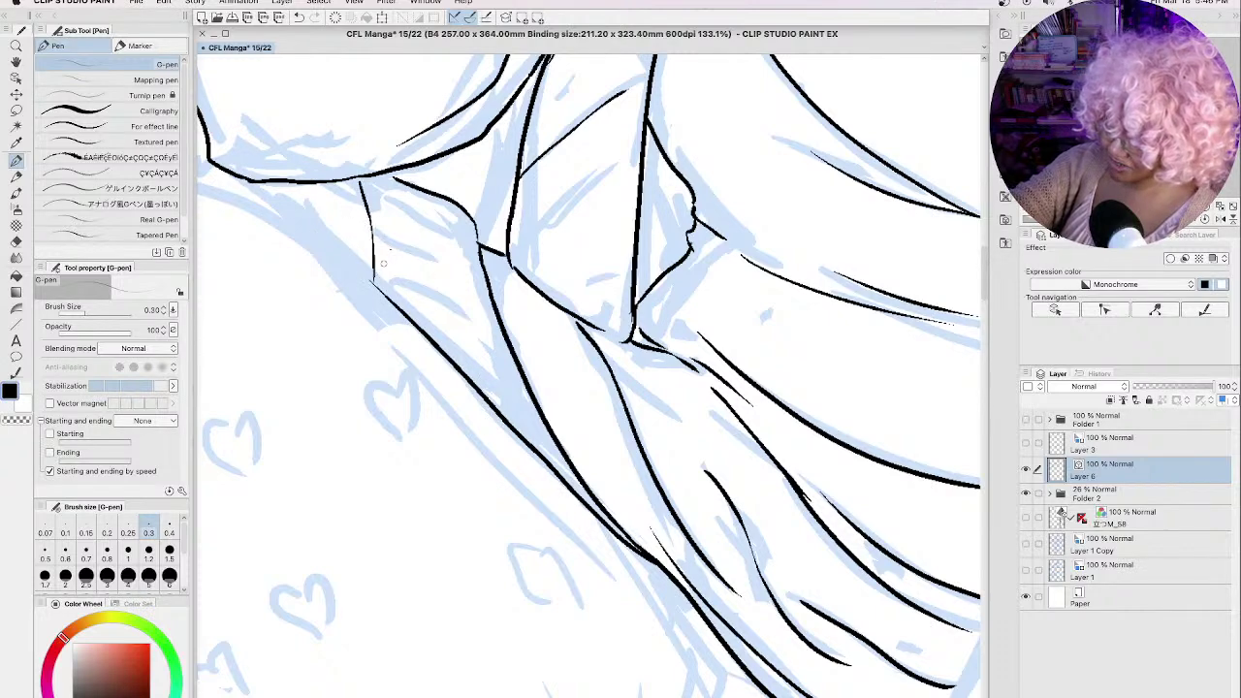
{"action": "mouse_move", "coordinate": [361, 190]}
{"action": "left_mouse_down"}
{"action": "mouse_move", "coordinate": [474, 236]}
{"action": "mouse_move", "coordinate": [520, 420]}
{"action": "left_mouse_up"}
{"action": "left_click_drag", "start_coordinate": [372, 242], "coordinate": [481, 290]}
{"action": "left_click_drag", "start_coordinate": [405, 310], "coordinate": [508, 368]}
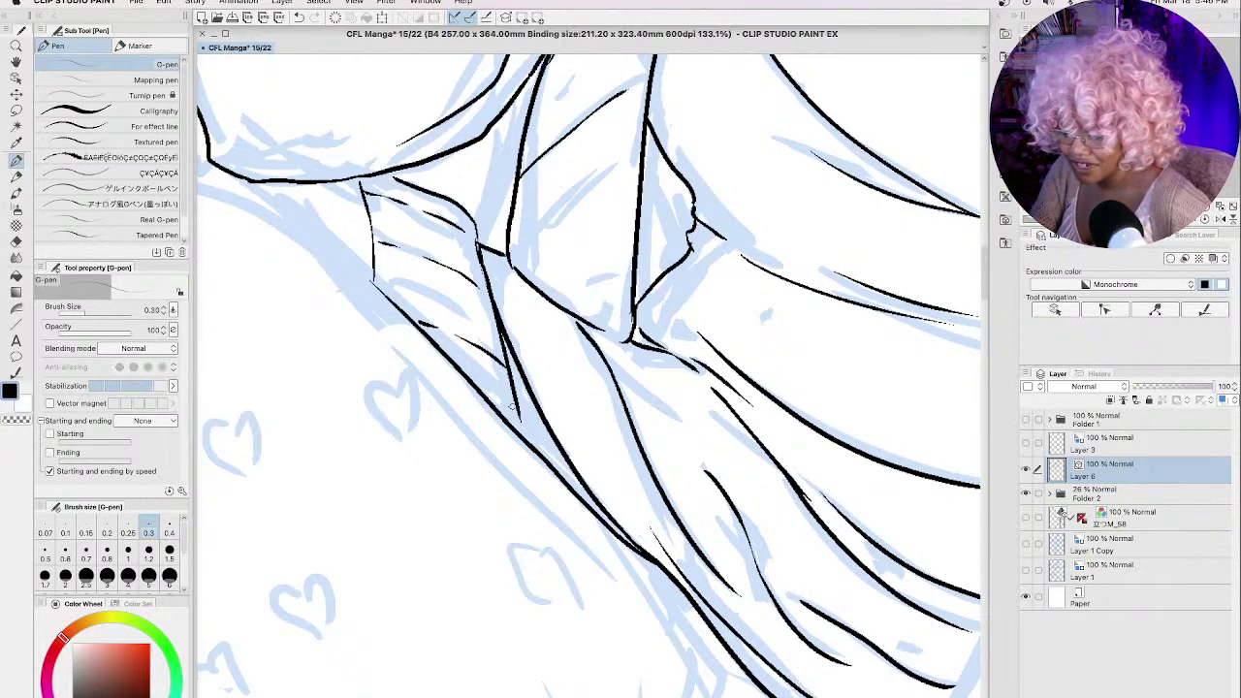
{"action": "mouse_move", "coordinate": [496, 405]}
{"action": "left_mouse_down"}
{"action": "mouse_move", "coordinate": [542, 415]}
{"action": "mouse_move", "coordinate": [571, 453]}
{"action": "left_mouse_up"}
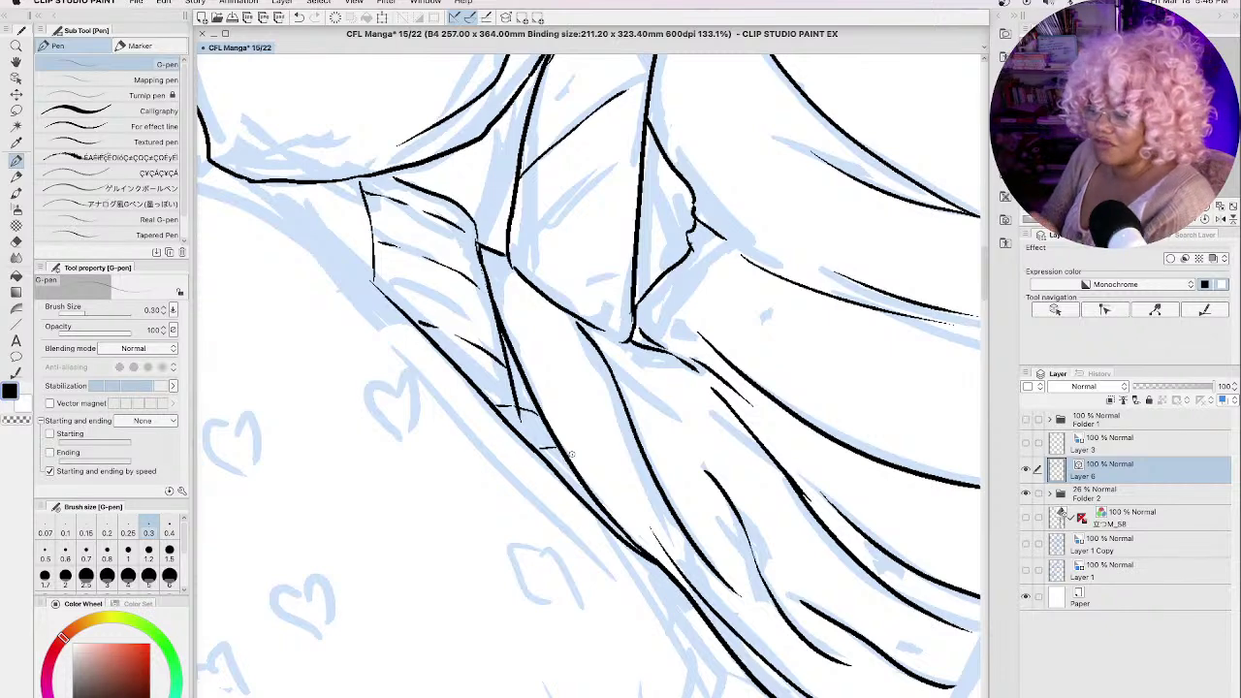
{"action": "left_click_drag", "start_coordinate": [601, 337], "coordinate": [647, 330]}
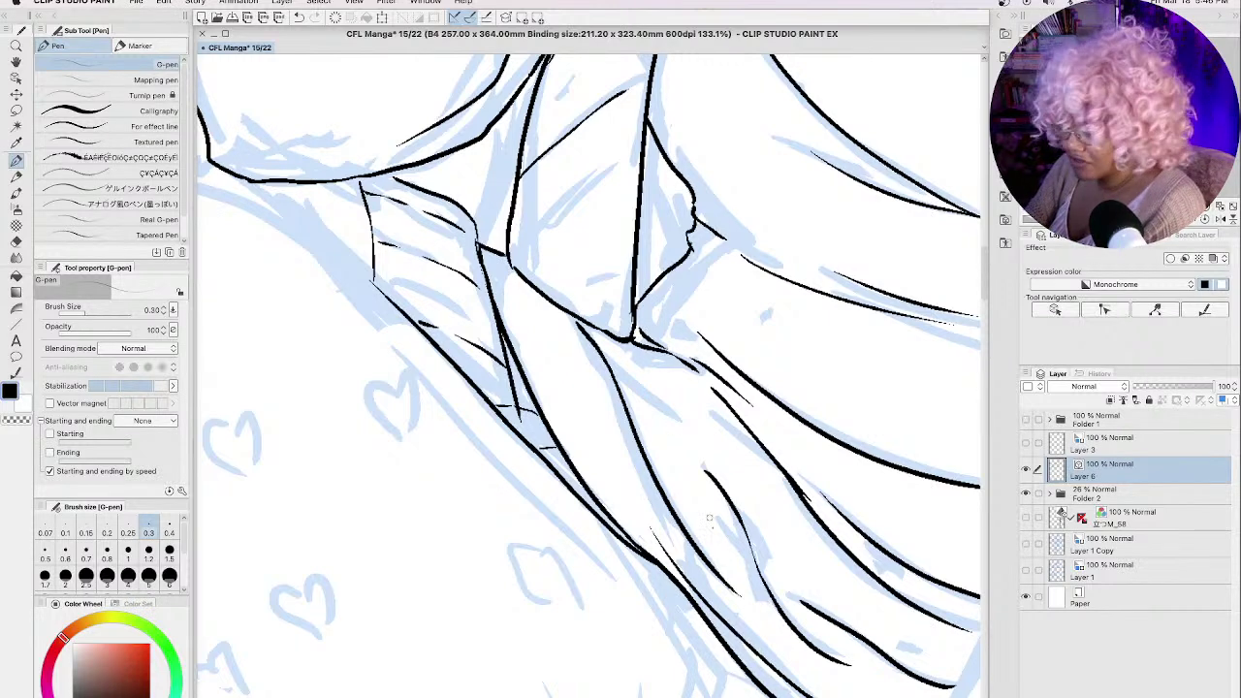
{"action": "left_click_drag", "start_coordinate": [646, 329], "coordinate": [567, 245]}
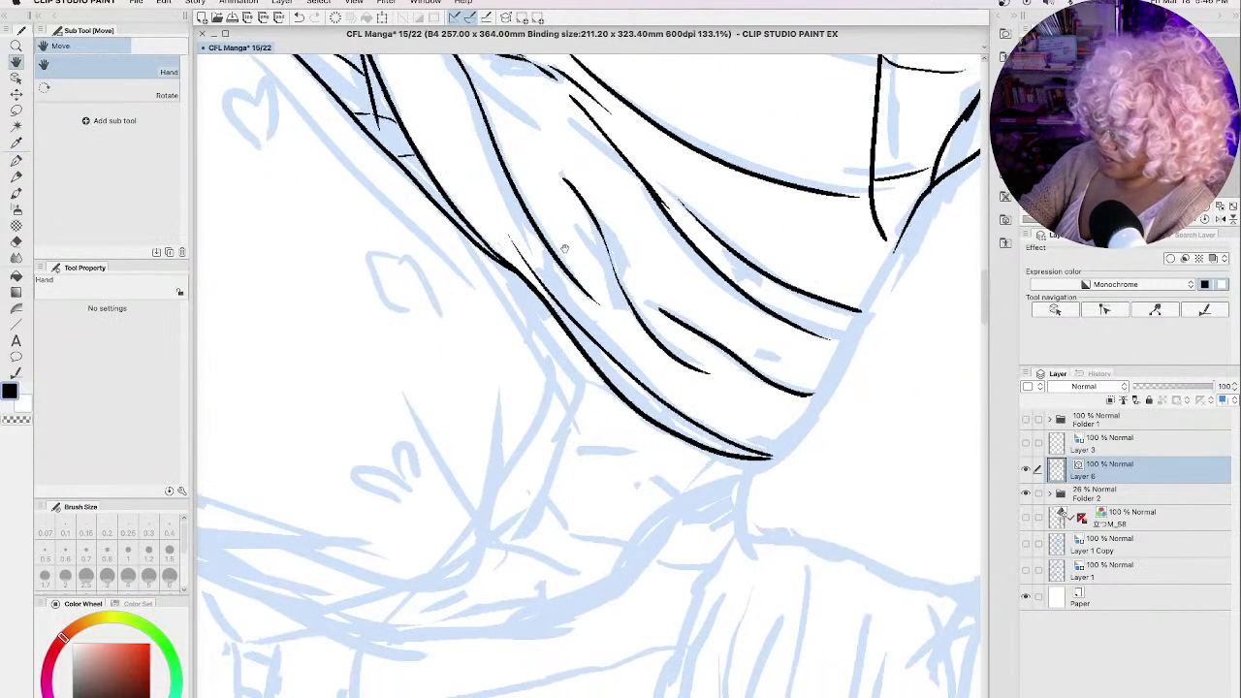
Step: Ink the shirt's side contours below the hair with a short fold line
{"action": "mouse_move", "coordinate": [466, 238]}
{"action": "left_mouse_down"}
{"action": "mouse_move", "coordinate": [563, 350]}
{"action": "mouse_move", "coordinate": [567, 414]}
{"action": "left_mouse_up"}
{"action": "mouse_move", "coordinate": [418, 583]}
{"action": "left_mouse_down"}
{"action": "mouse_move", "coordinate": [492, 515]}
{"action": "mouse_move", "coordinate": [528, 392]}
{"action": "left_mouse_up"}
{"action": "mouse_move", "coordinate": [484, 540]}
{"action": "left_mouse_down"}
{"action": "mouse_move", "coordinate": [540, 486]}
{"action": "mouse_move", "coordinate": [579, 371]}
{"action": "left_mouse_up"}
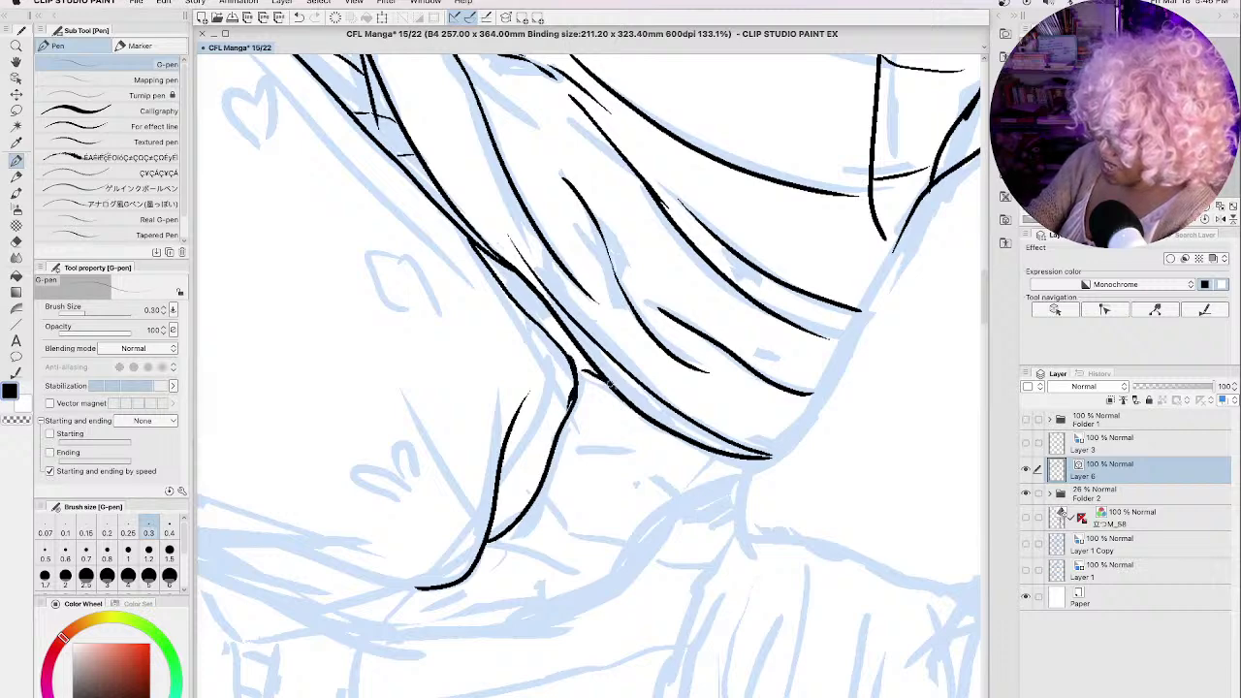
Step: Add small fold marks near the lower contour and ink the long right-side shirt contour
{"action": "left_click_drag", "start_coordinate": [490, 539], "coordinate": [496, 553]}
{"action": "left_click_drag", "start_coordinate": [519, 554], "coordinate": [582, 579]}
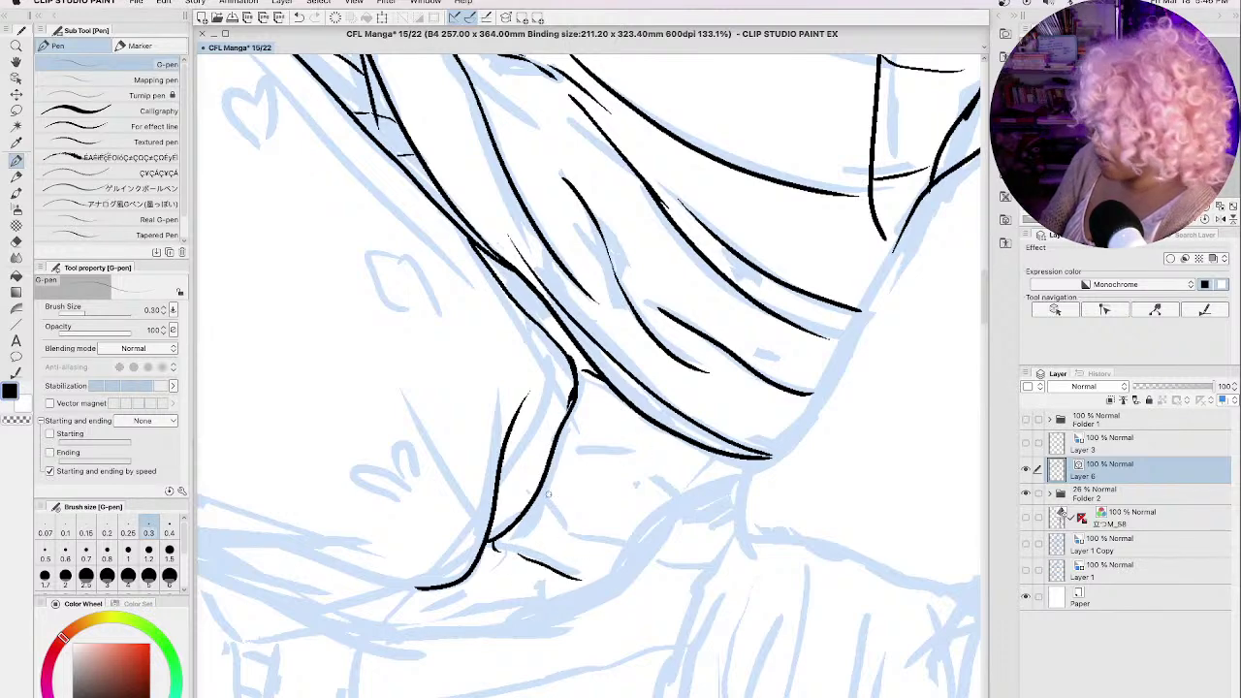
{"action": "left_click_drag", "start_coordinate": [549, 492], "coordinate": [560, 506]}
{"action": "left_click_drag", "start_coordinate": [578, 514], "coordinate": [630, 523]}
{"action": "left_click_drag", "start_coordinate": [568, 415], "coordinate": [690, 489]}
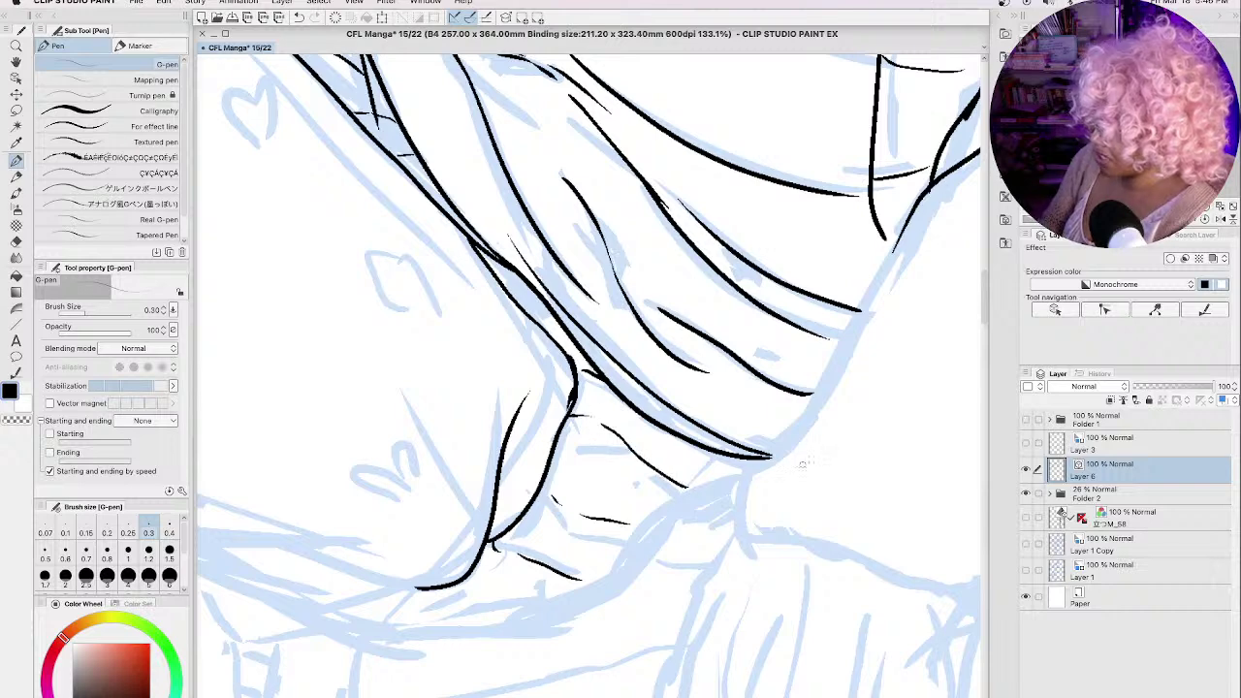
{"action": "mouse_move", "coordinate": [897, 235]}
{"action": "left_mouse_down"}
{"action": "mouse_move", "coordinate": [748, 469]}
{"action": "mouse_move", "coordinate": [742, 545]}
{"action": "left_mouse_up"}
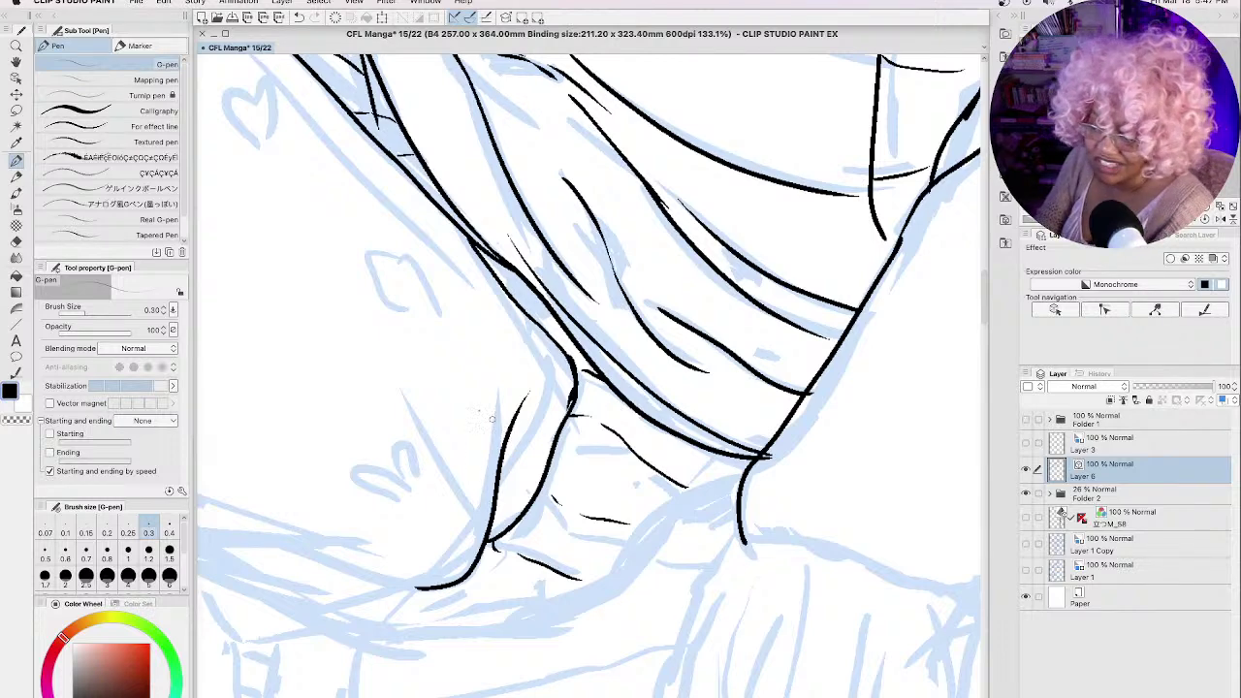
{"action": "left_click_drag", "start_coordinate": [461, 399], "coordinate": [703, 349]}
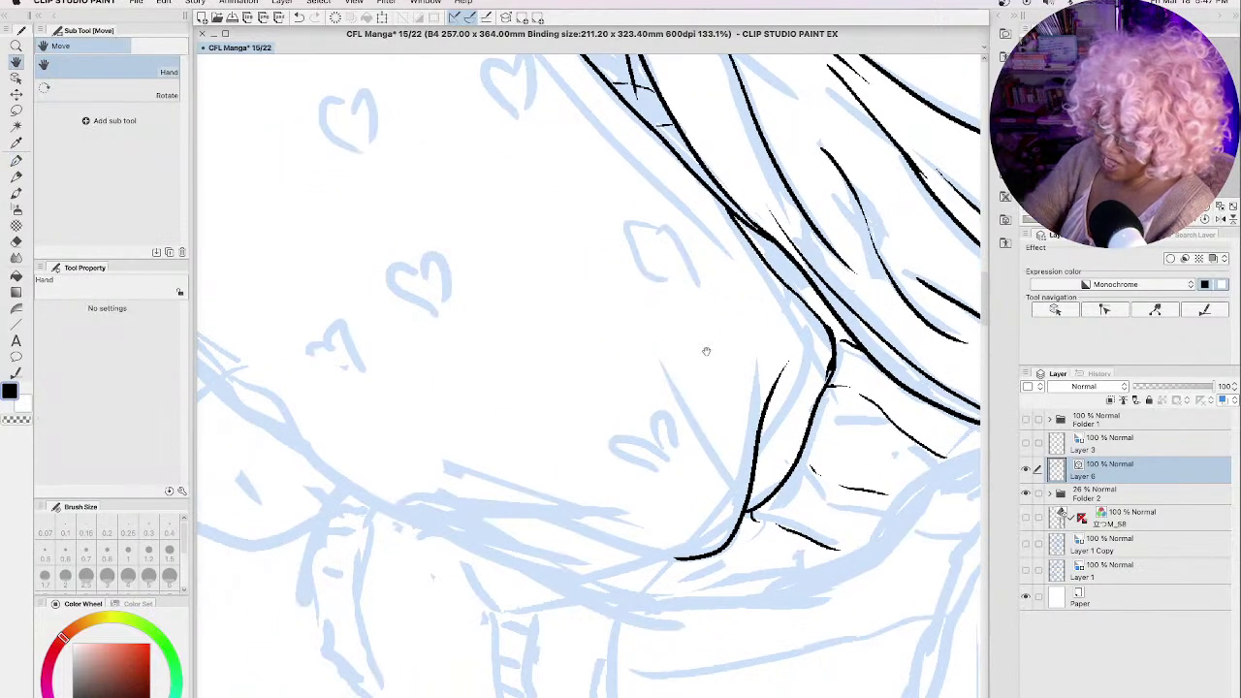
Step: Ink the shirt's lower edge curve with a fold line, then trace the first three sketched hearts
{"action": "mouse_move", "coordinate": [282, 433]}
{"action": "left_mouse_down"}
{"action": "mouse_move", "coordinate": [430, 528]}
{"action": "mouse_move", "coordinate": [618, 523]}
{"action": "left_mouse_up"}
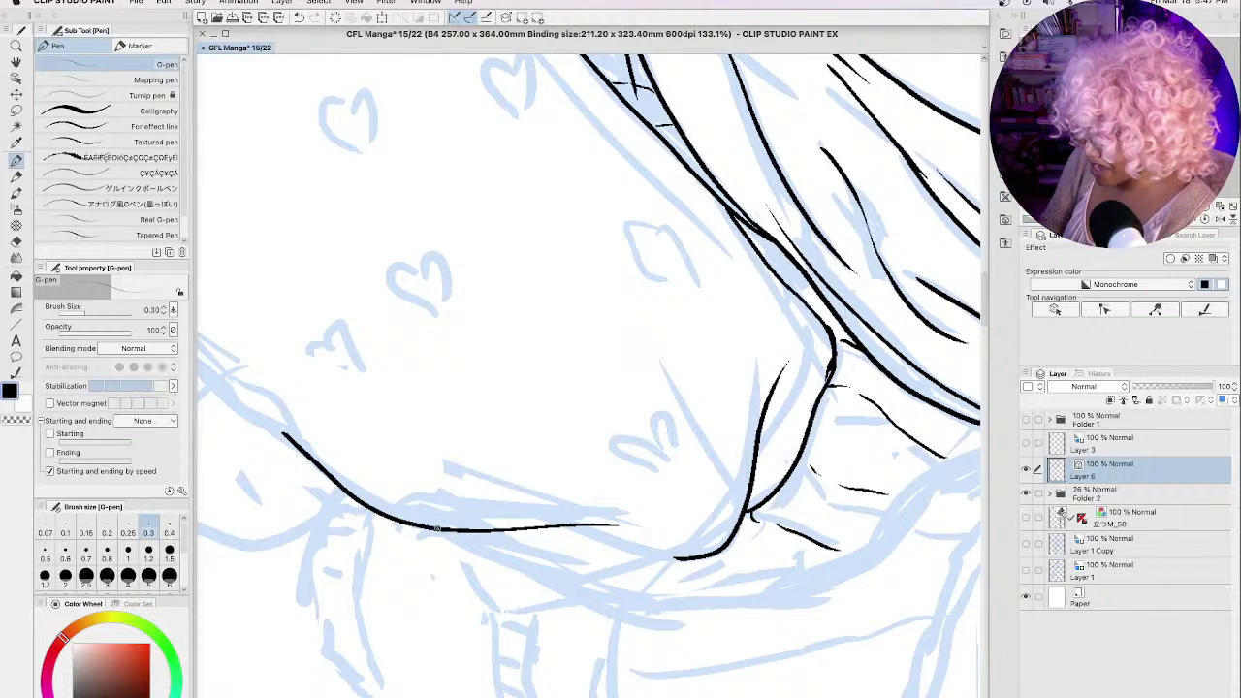
{"action": "mouse_move", "coordinate": [436, 529]}
{"action": "left_mouse_down"}
{"action": "mouse_move", "coordinate": [551, 605]}
{"action": "mouse_move", "coordinate": [625, 609]}
{"action": "mouse_move", "coordinate": [722, 552]}
{"action": "mouse_move", "coordinate": [630, 566]}
{"action": "left_mouse_up"}
{"action": "mouse_move", "coordinate": [649, 448]}
{"action": "left_mouse_down"}
{"action": "mouse_move", "coordinate": [620, 445]}
{"action": "mouse_move", "coordinate": [673, 484]}
{"action": "mouse_move", "coordinate": [653, 456]}
{"action": "mouse_move", "coordinate": [656, 420]}
{"action": "mouse_move", "coordinate": [682, 425]}
{"action": "mouse_move", "coordinate": [684, 475]}
{"action": "left_mouse_up"}
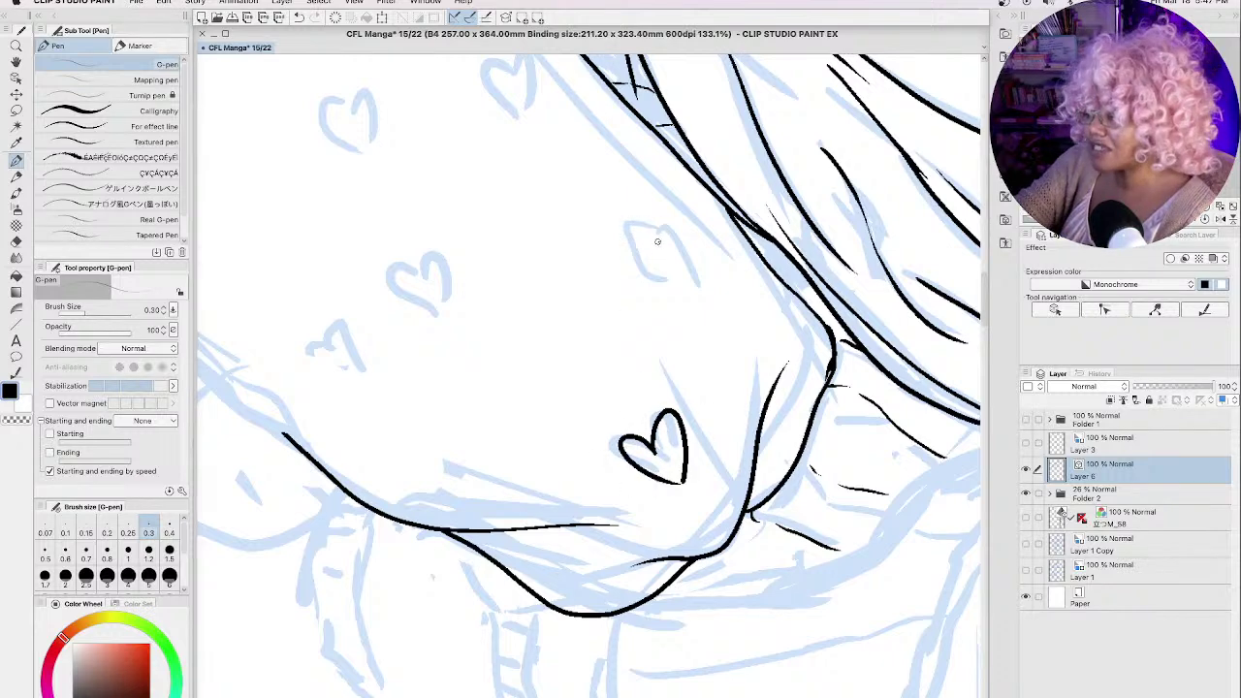
{"action": "mouse_move", "coordinate": [659, 240]}
{"action": "left_mouse_down"}
{"action": "mouse_move", "coordinate": [626, 264]}
{"action": "mouse_move", "coordinate": [687, 293]}
{"action": "mouse_move", "coordinate": [671, 216]}
{"action": "mouse_move", "coordinate": [701, 252]}
{"action": "mouse_move", "coordinate": [685, 298]}
{"action": "left_mouse_up"}
{"action": "mouse_move", "coordinate": [416, 270]}
{"action": "left_mouse_down"}
{"action": "mouse_move", "coordinate": [394, 300]}
{"action": "mouse_move", "coordinate": [435, 304]}
{"action": "mouse_move", "coordinate": [416, 256]}
{"action": "mouse_move", "coordinate": [443, 248]}
{"action": "mouse_move", "coordinate": [452, 287]}
{"action": "mouse_move", "coordinate": [438, 319]}
{"action": "left_mouse_up"}
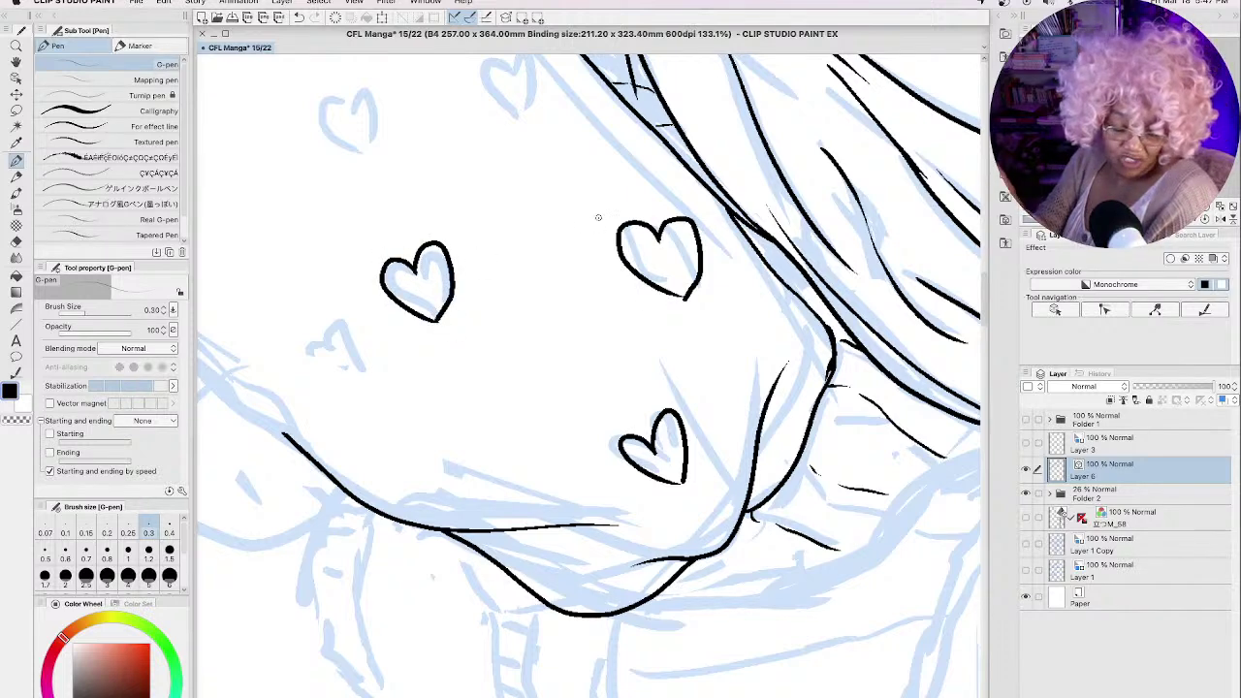
Step: Trace two more hearts, a diagonal line along the hair edge, and the top-left heart
{"action": "left_click_drag", "start_coordinate": [598, 217], "coordinate": [733, 438]}
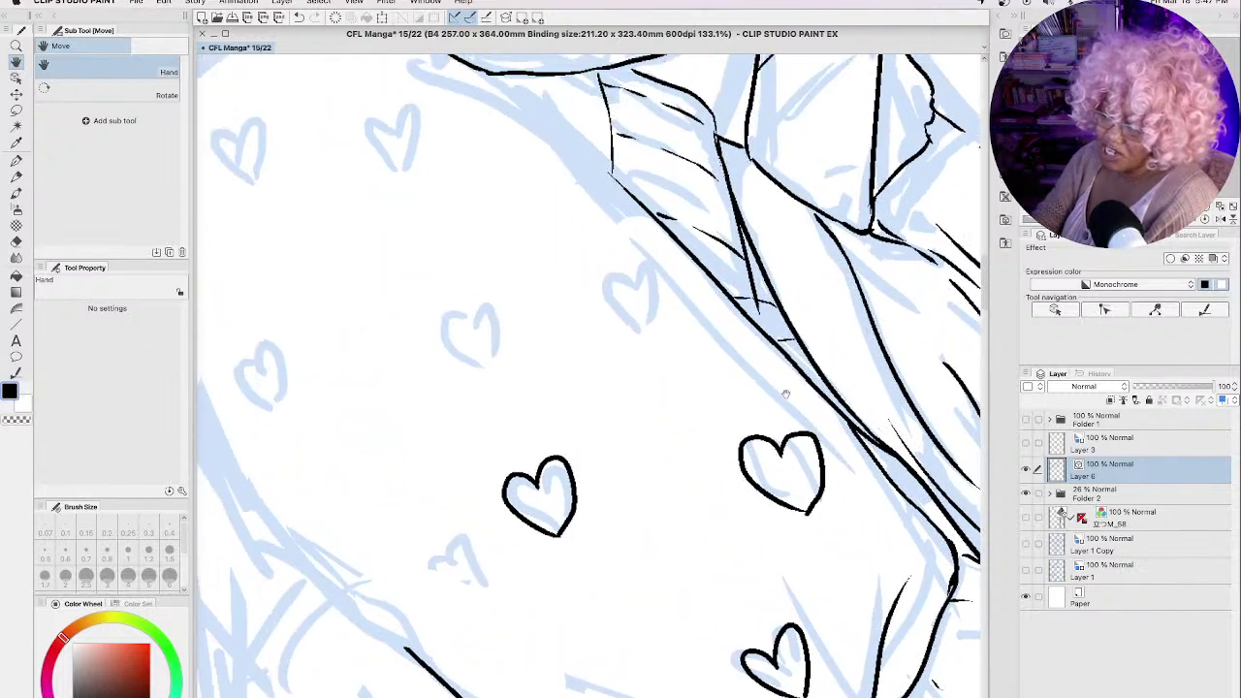
{"action": "mouse_move", "coordinate": [651, 255]}
{"action": "left_mouse_down"}
{"action": "mouse_move", "coordinate": [625, 252]}
{"action": "mouse_move", "coordinate": [667, 304]}
{"action": "mouse_move", "coordinate": [686, 306]}
{"action": "mouse_move", "coordinate": [661, 227]}
{"action": "mouse_move", "coordinate": [687, 276]}
{"action": "mouse_move", "coordinate": [685, 305]}
{"action": "left_mouse_up"}
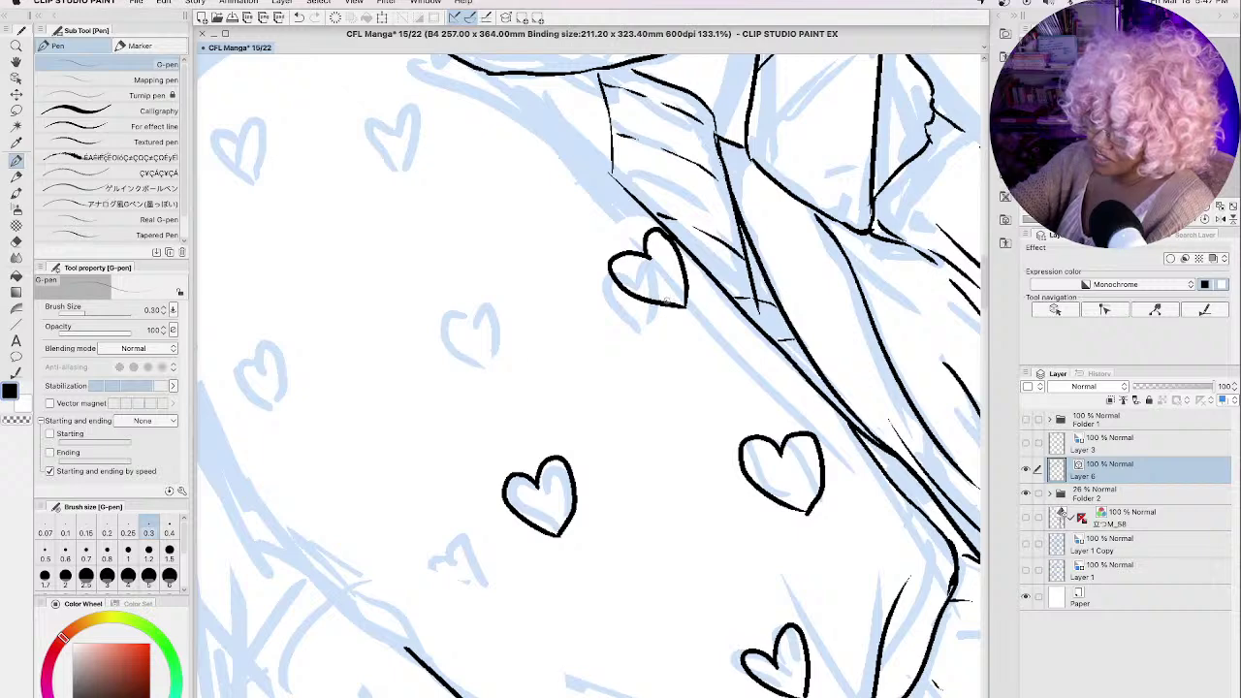
{"action": "mouse_move", "coordinate": [464, 324]}
{"action": "left_mouse_down"}
{"action": "mouse_move", "coordinate": [429, 334]}
{"action": "mouse_move", "coordinate": [479, 370]}
{"action": "mouse_move", "coordinate": [492, 293]}
{"action": "mouse_move", "coordinate": [486, 371]}
{"action": "mouse_move", "coordinate": [469, 366]}
{"action": "mouse_move", "coordinate": [492, 370]}
{"action": "left_mouse_up"}
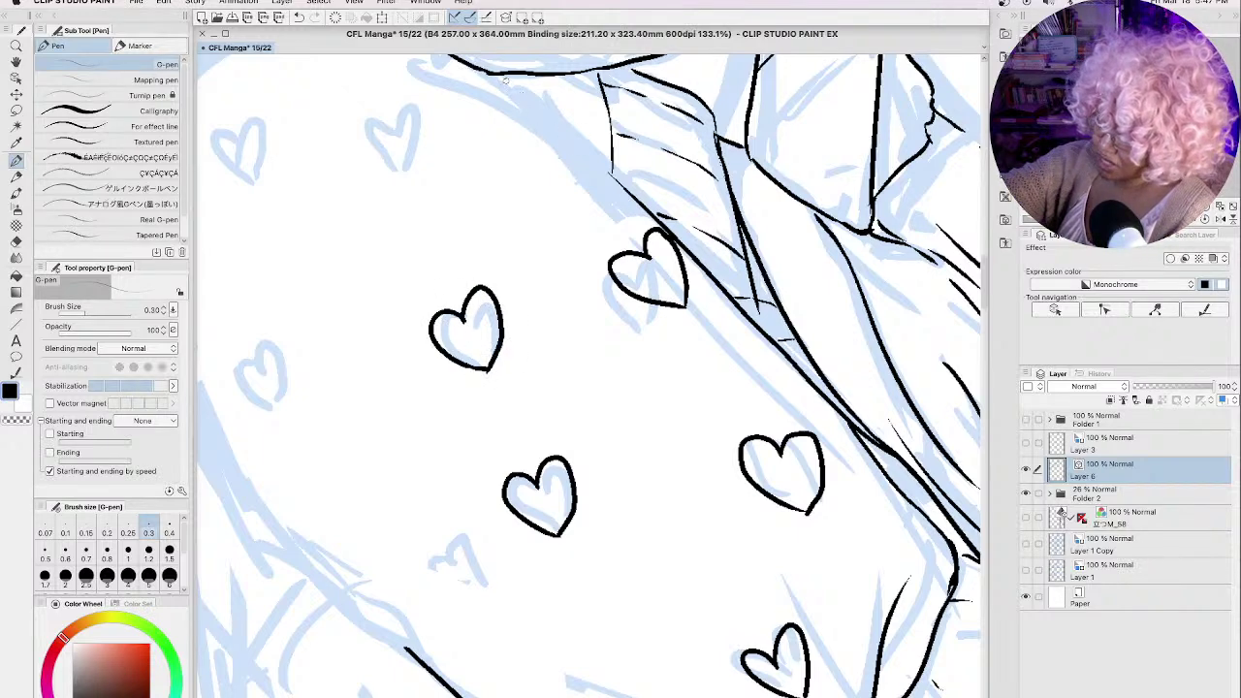
{"action": "mouse_move", "coordinate": [496, 79]}
{"action": "left_mouse_down"}
{"action": "mouse_move", "coordinate": [626, 205]}
{"action": "mouse_move", "coordinate": [548, 116]}
{"action": "mouse_move", "coordinate": [492, 80]}
{"action": "mouse_move", "coordinate": [508, 87]}
{"action": "left_mouse_up"}
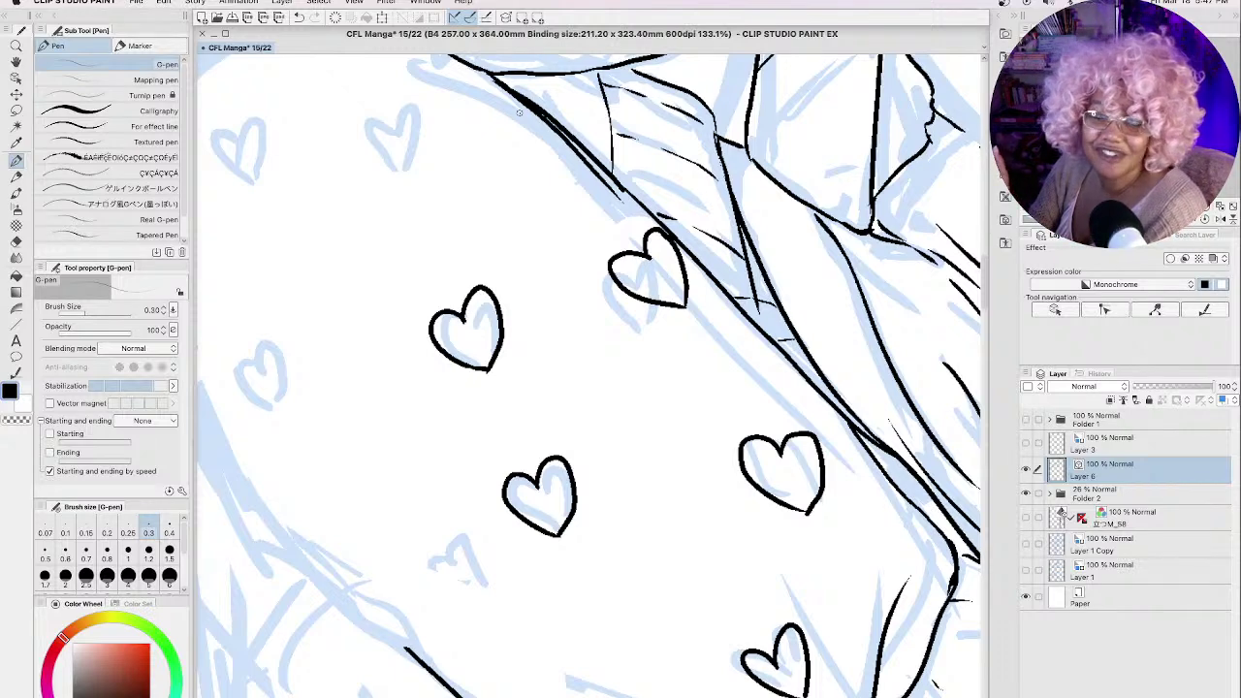
{"action": "mouse_move", "coordinate": [392, 128]}
{"action": "left_mouse_down"}
{"action": "mouse_move", "coordinate": [368, 129]}
{"action": "mouse_move", "coordinate": [397, 170]}
{"action": "left_mouse_up"}
{"action": "mouse_move", "coordinate": [395, 117]}
{"action": "left_mouse_down"}
{"action": "mouse_move", "coordinate": [409, 163]}
{"action": "mouse_move", "coordinate": [397, 172]}
{"action": "left_mouse_up"}
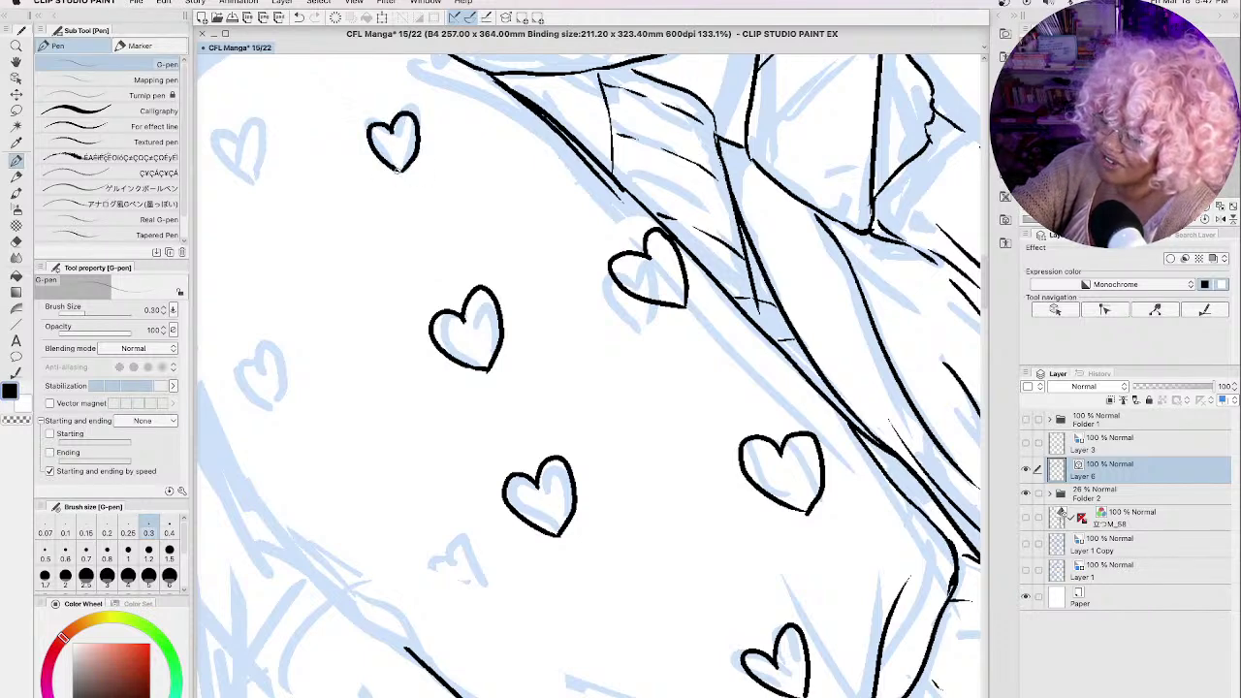
{"action": "left_click_drag", "start_coordinate": [650, 356], "coordinate": [895, 542]}
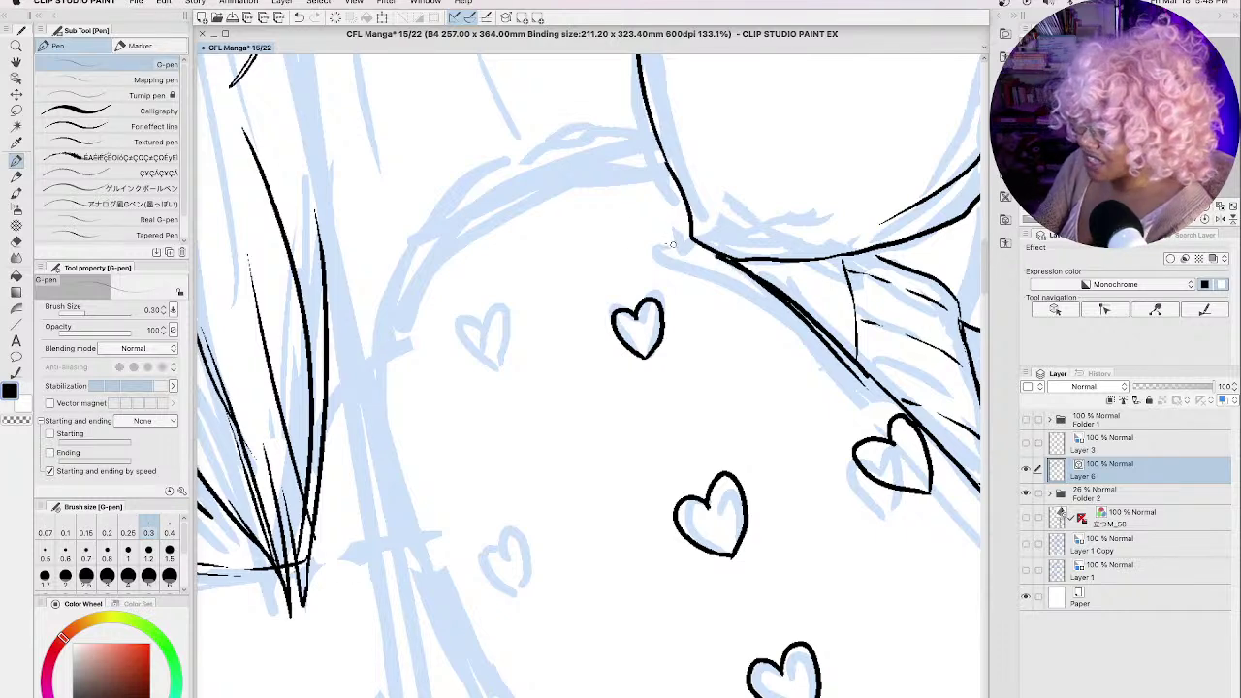
Step: Extend the hair line leftward and ink the large curved outline over the sketch
{"action": "left_click_drag", "start_coordinate": [717, 254], "coordinate": [648, 242]}
{"action": "mouse_move", "coordinate": [651, 140]}
{"action": "left_mouse_down"}
{"action": "mouse_move", "coordinate": [526, 166]}
{"action": "mouse_move", "coordinate": [447, 211]}
{"action": "mouse_move", "coordinate": [387, 311]}
{"action": "mouse_move", "coordinate": [370, 380]}
{"action": "mouse_move", "coordinate": [380, 438]}
{"action": "left_mouse_up"}
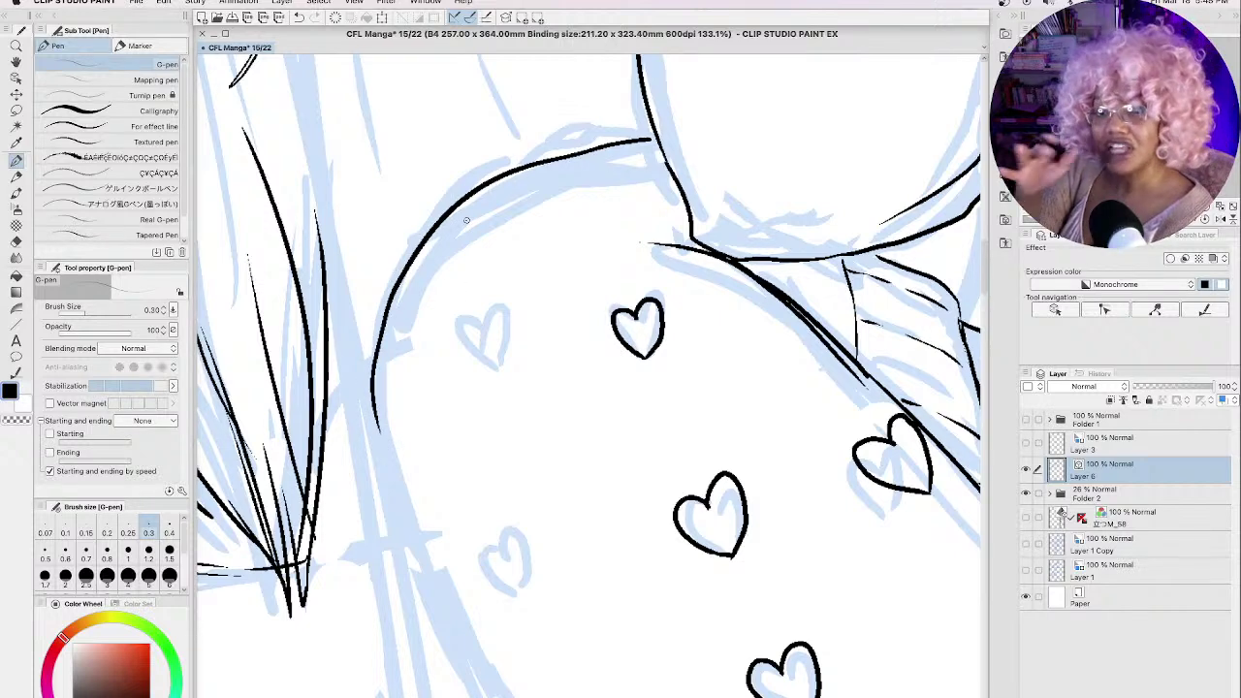
{"action": "mouse_move", "coordinate": [514, 171]}
{"action": "left_mouse_down"}
{"action": "mouse_move", "coordinate": [608, 142]}
{"action": "mouse_move", "coordinate": [661, 145]}
{"action": "left_mouse_up"}
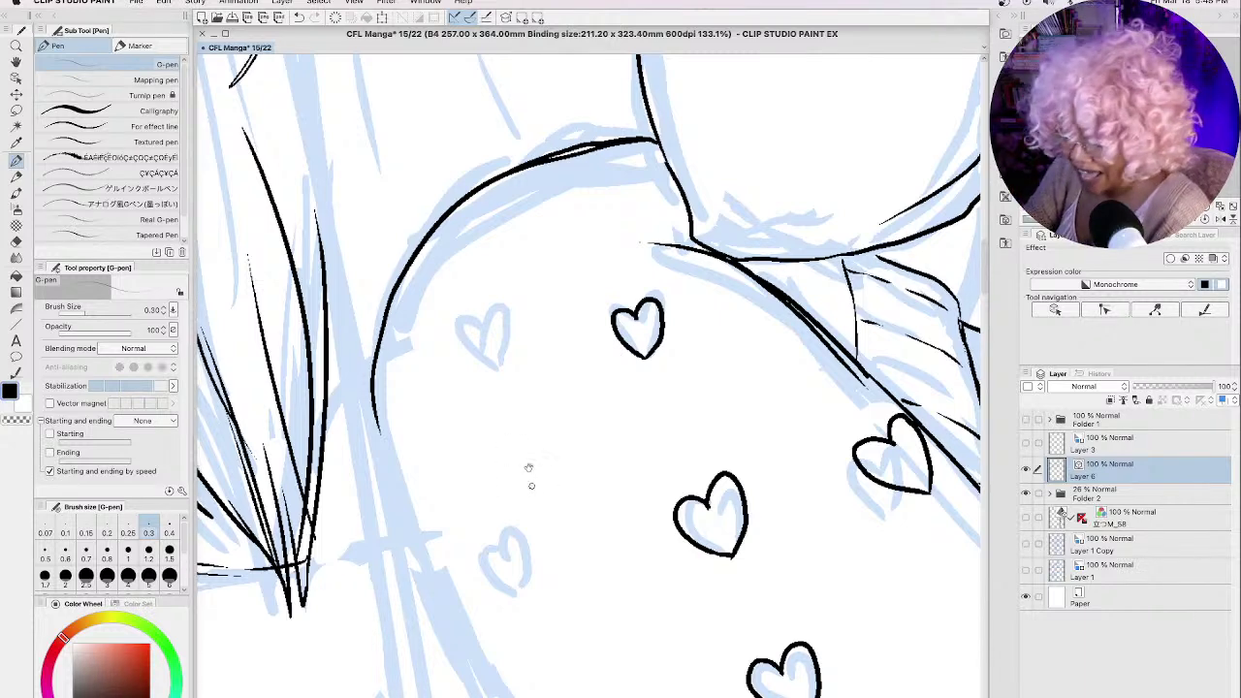
Step: Trace two more sketched hearts and the long contour down the shirt's left side
{"action": "key", "text": "space"}
{"action": "left_click_drag", "start_coordinate": [529, 467], "coordinate": [542, 390]}
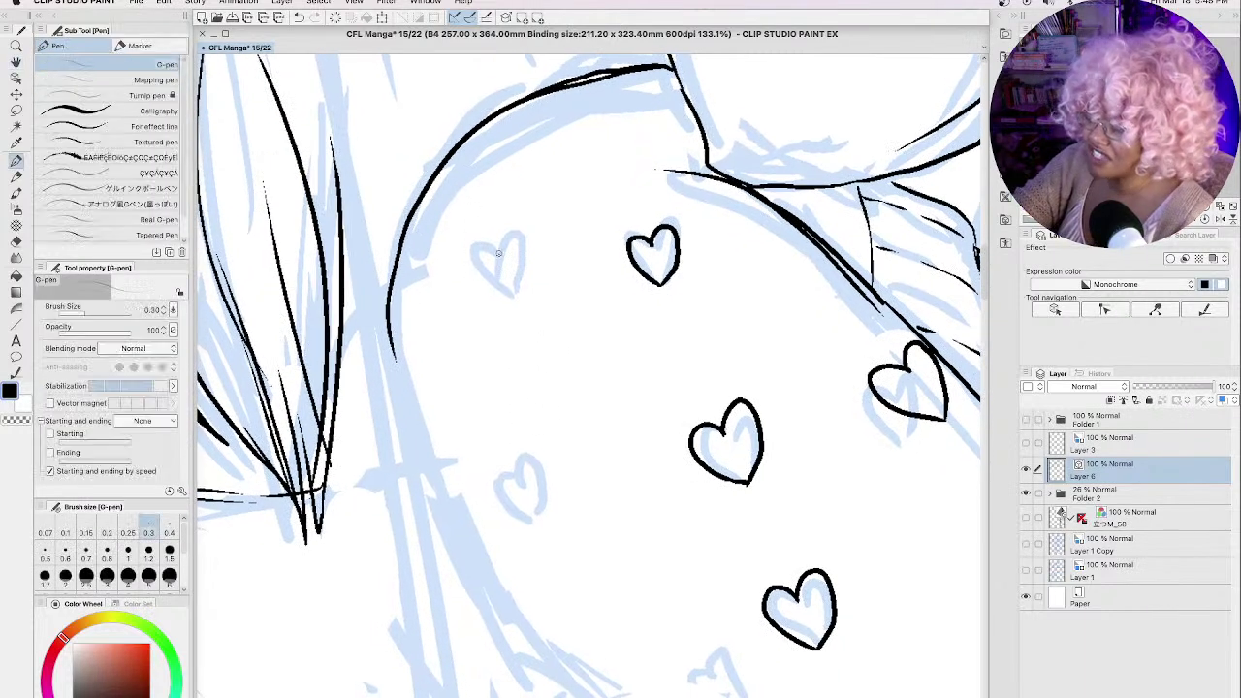
{"action": "mouse_move", "coordinate": [498, 254]}
{"action": "left_mouse_down"}
{"action": "mouse_move", "coordinate": [488, 244]}
{"action": "mouse_move", "coordinate": [475, 272]}
{"action": "mouse_move", "coordinate": [508, 288]}
{"action": "mouse_move", "coordinate": [522, 242]}
{"action": "mouse_move", "coordinate": [497, 256]}
{"action": "left_mouse_up"}
{"action": "mouse_move", "coordinate": [506, 470]}
{"action": "left_mouse_down"}
{"action": "mouse_move", "coordinate": [513, 511]}
{"action": "mouse_move", "coordinate": [528, 503]}
{"action": "mouse_move", "coordinate": [514, 473]}
{"action": "mouse_move", "coordinate": [531, 459]}
{"action": "mouse_move", "coordinate": [531, 516]}
{"action": "left_mouse_up"}
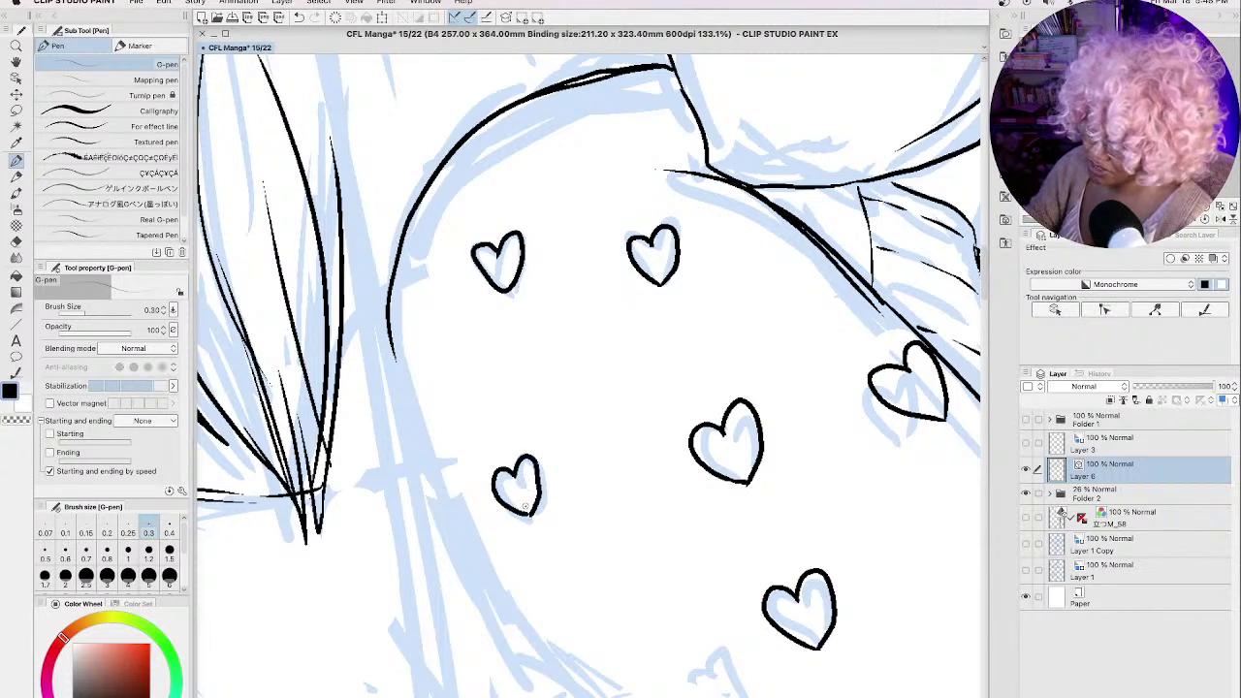
{"action": "mouse_move", "coordinate": [393, 364]}
{"action": "left_mouse_down"}
{"action": "mouse_move", "coordinate": [490, 602]}
{"action": "mouse_move", "coordinate": [524, 655]}
{"action": "mouse_move", "coordinate": [588, 694]}
{"action": "left_mouse_up"}
{"action": "key", "text": "space"}
Step: Extend the left contour down toward the sleeve and ink a heart below the middle one
{"action": "left_click_drag", "start_coordinate": [668, 665], "coordinate": [526, 368]}
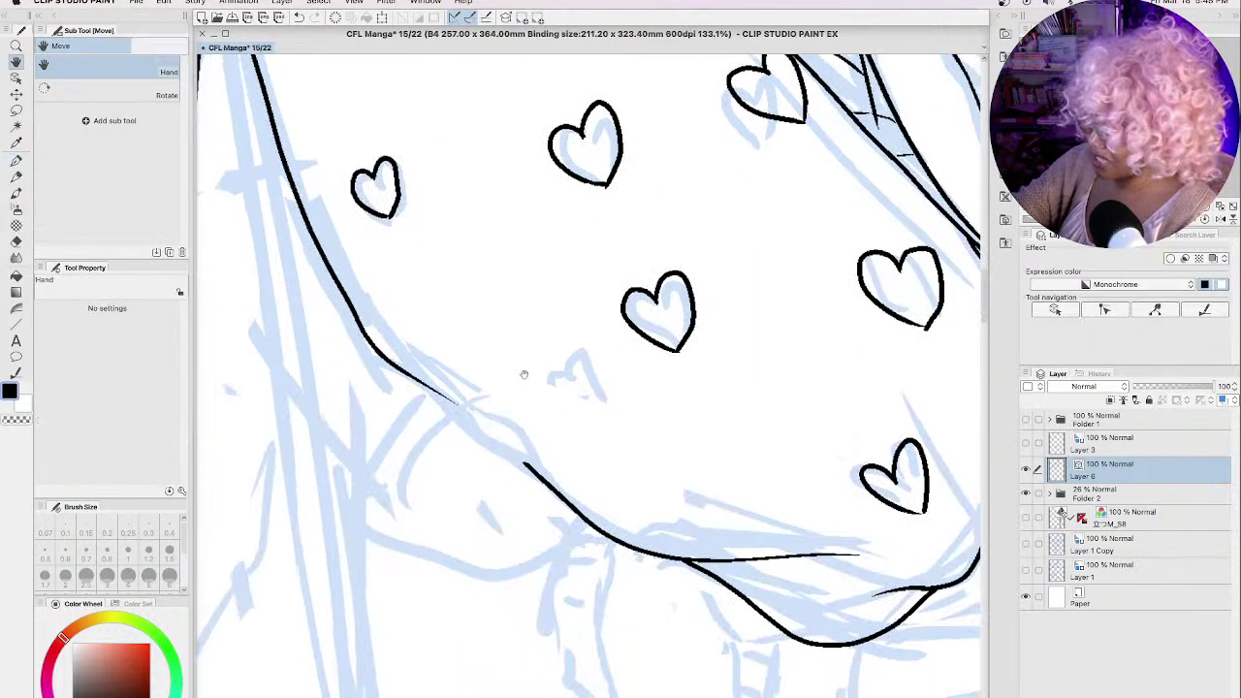
{"action": "mouse_move", "coordinate": [411, 376]}
{"action": "left_mouse_down"}
{"action": "mouse_move", "coordinate": [495, 460]}
{"action": "mouse_move", "coordinate": [600, 519]}
{"action": "left_mouse_up"}
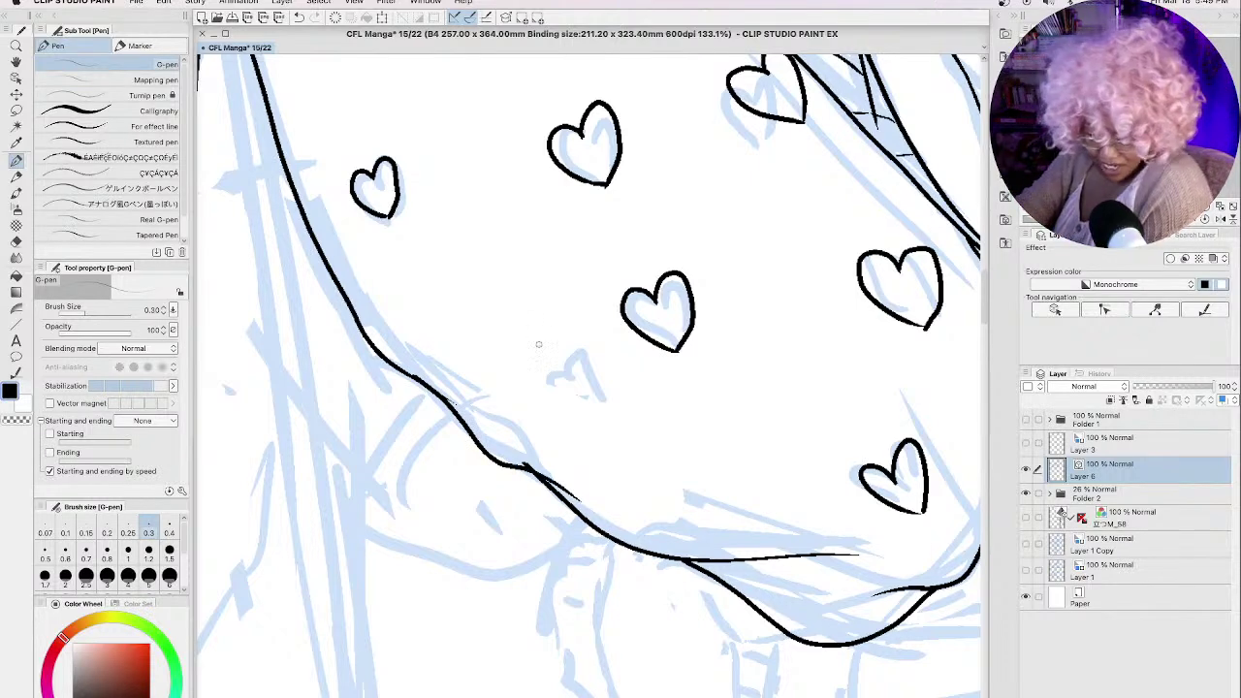
{"action": "mouse_move", "coordinate": [566, 377]}
{"action": "left_mouse_down"}
{"action": "mouse_move", "coordinate": [576, 410]}
{"action": "mouse_move", "coordinate": [568, 355]}
{"action": "mouse_move", "coordinate": [580, 351]}
{"action": "mouse_move", "coordinate": [597, 387]}
{"action": "mouse_move", "coordinate": [580, 415]}
{"action": "left_mouse_up"}
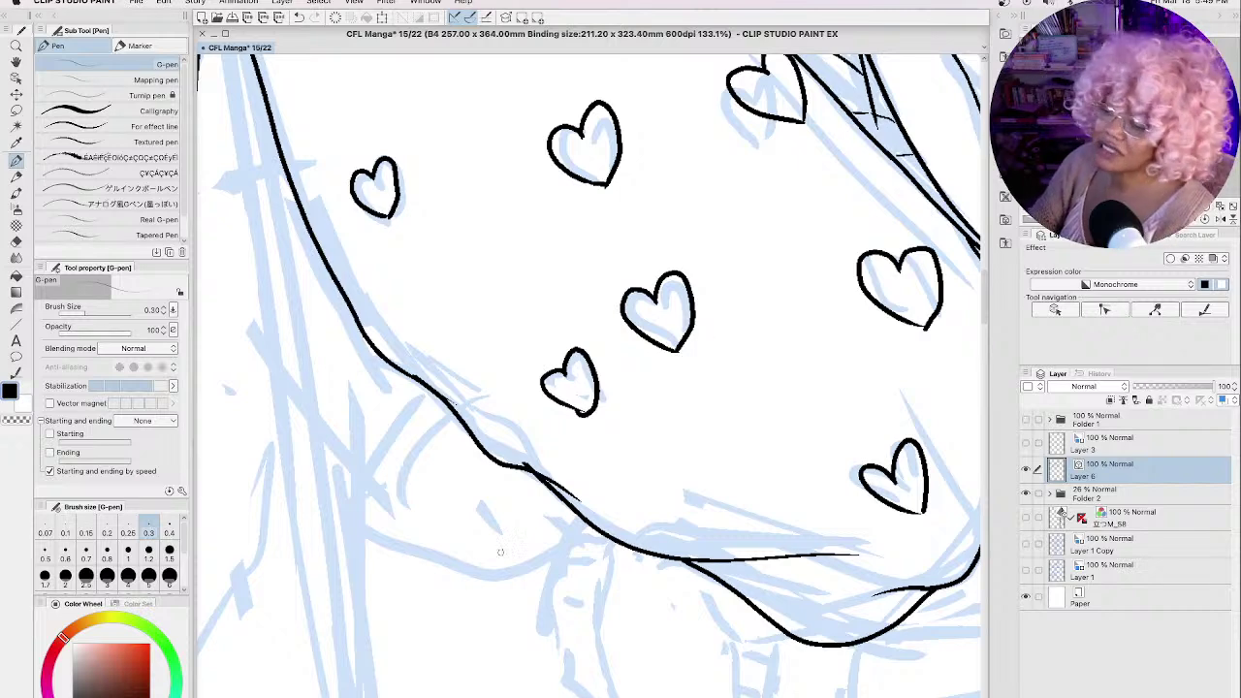
Step: Outline the sleeve and its cuff, with rib lines across the cuff and ticks along the sleeve
{"action": "key", "text": "space"}
{"action": "mouse_move", "coordinate": [459, 528]}
{"action": "left_mouse_down"}
{"action": "mouse_move", "coordinate": [543, 412]}
{"action": "mouse_move", "coordinate": [362, 338]}
{"action": "left_mouse_up"}
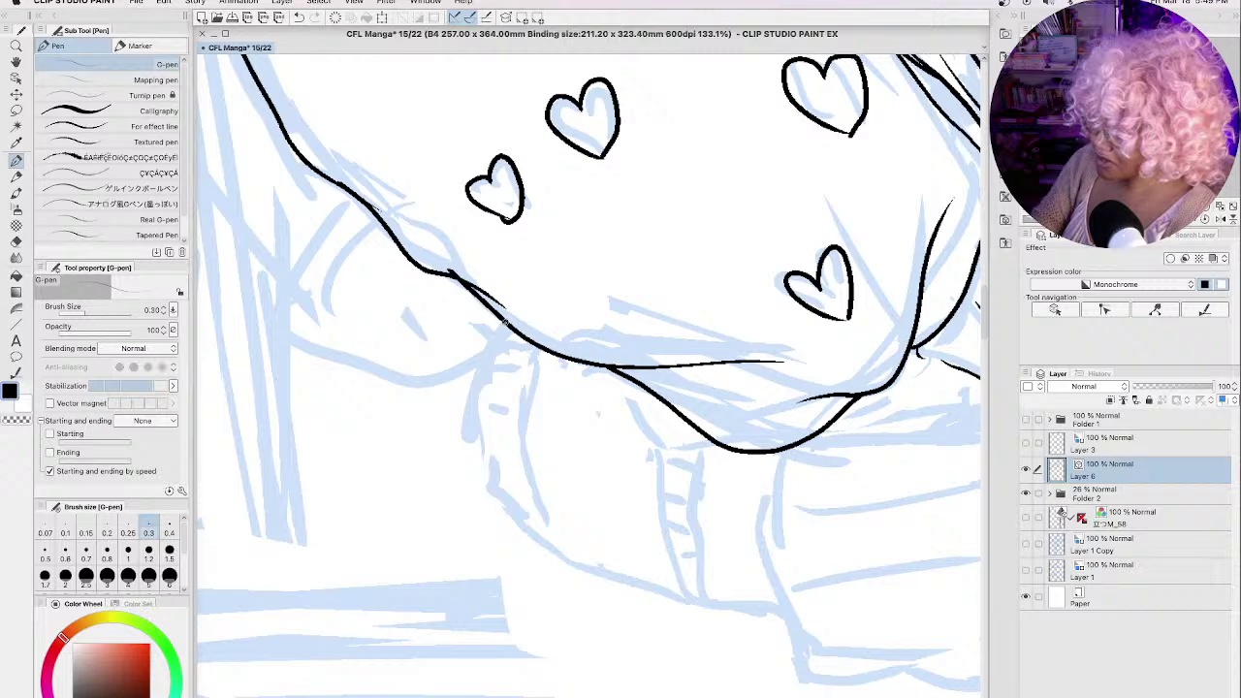
{"action": "mouse_move", "coordinate": [505, 322]}
{"action": "left_mouse_down"}
{"action": "mouse_move", "coordinate": [472, 401]}
{"action": "mouse_move", "coordinate": [492, 496]}
{"action": "mouse_move", "coordinate": [571, 565]}
{"action": "mouse_move", "coordinate": [686, 597]}
{"action": "left_mouse_up"}
{"action": "mouse_move", "coordinate": [705, 446]}
{"action": "left_mouse_down"}
{"action": "mouse_move", "coordinate": [710, 603]}
{"action": "mouse_move", "coordinate": [692, 603]}
{"action": "mouse_move", "coordinate": [786, 608]}
{"action": "left_mouse_up"}
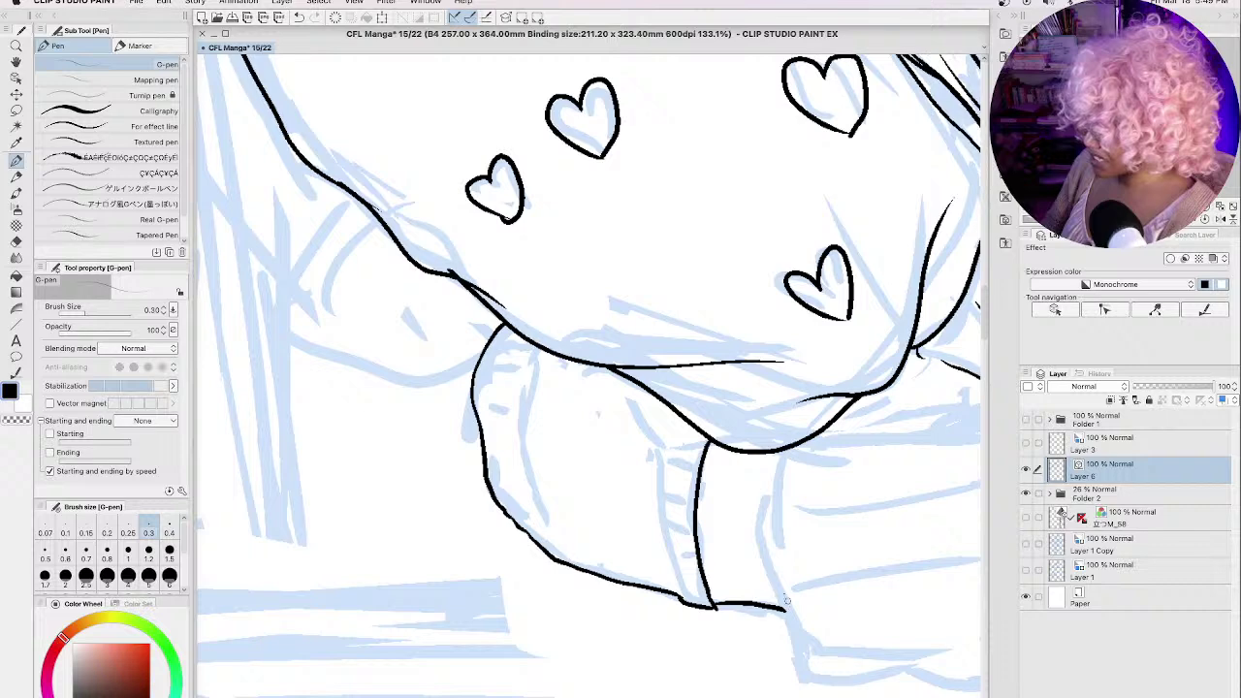
{"action": "mouse_move", "coordinate": [676, 415]}
{"action": "left_mouse_down"}
{"action": "mouse_move", "coordinate": [659, 478]}
{"action": "mouse_move", "coordinate": [672, 587]}
{"action": "mouse_move", "coordinate": [690, 568]}
{"action": "left_mouse_up"}
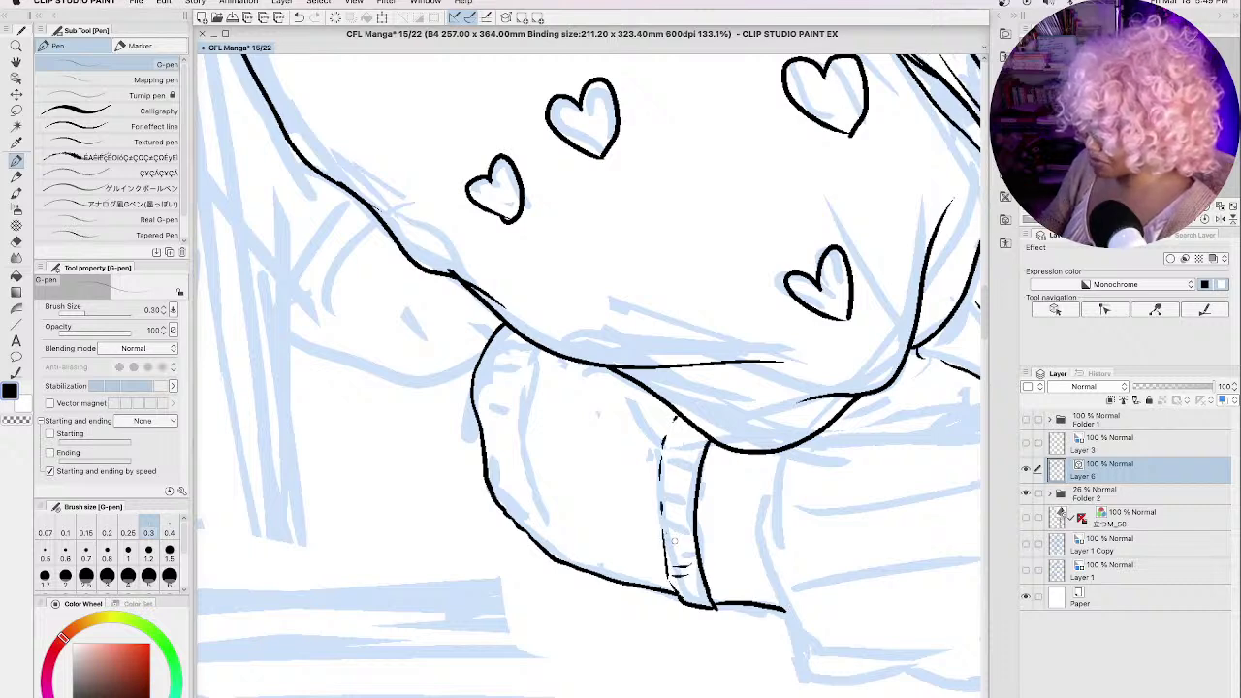
{"action": "mouse_move", "coordinate": [657, 514]}
{"action": "left_mouse_down"}
{"action": "mouse_move", "coordinate": [678, 518]}
{"action": "mouse_move", "coordinate": [685, 498]}
{"action": "left_mouse_up"}
{"action": "mouse_move", "coordinate": [661, 481]}
{"action": "left_mouse_down"}
{"action": "mouse_move", "coordinate": [675, 422]}
{"action": "mouse_move", "coordinate": [697, 420]}
{"action": "left_mouse_up"}
{"action": "mouse_move", "coordinate": [531, 371]}
{"action": "left_mouse_down"}
{"action": "mouse_move", "coordinate": [521, 436]}
{"action": "mouse_move", "coordinate": [544, 531]}
{"action": "left_mouse_up"}
{"action": "left_click_drag", "start_coordinate": [491, 475], "coordinate": [506, 477]}
{"action": "mouse_move", "coordinate": [471, 388]}
{"action": "left_mouse_down"}
{"action": "mouse_move", "coordinate": [490, 386]}
{"action": "mouse_move", "coordinate": [517, 327]}
{"action": "left_mouse_up"}
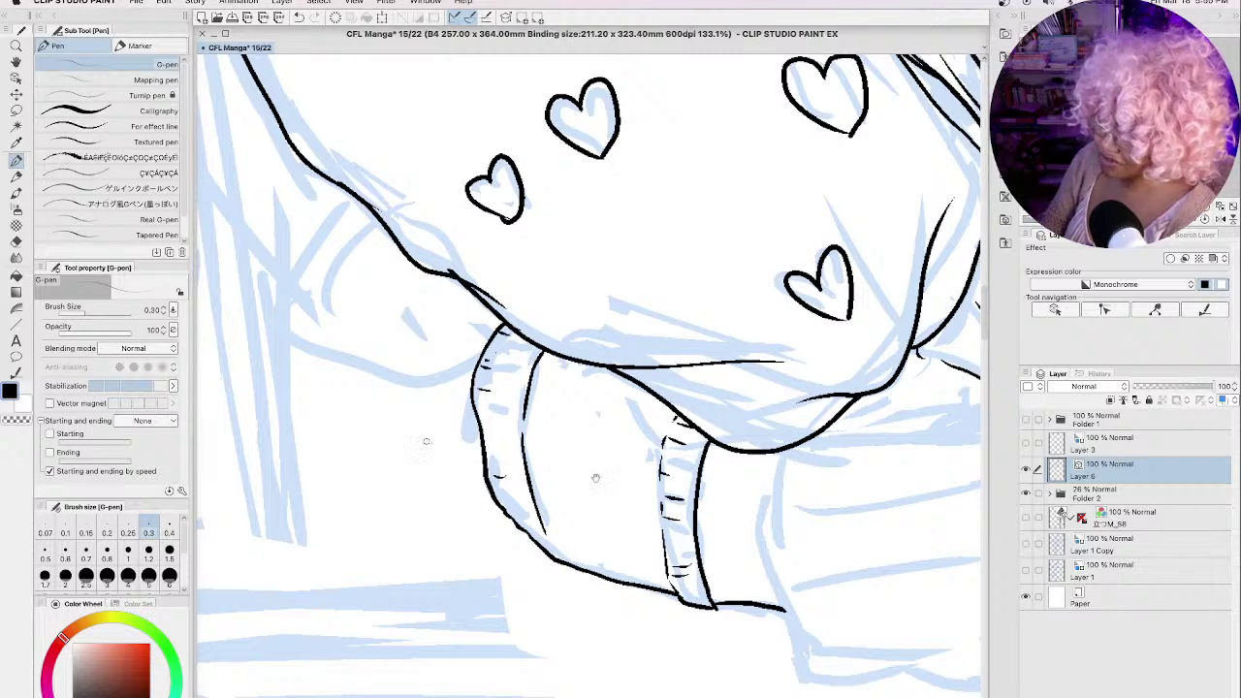
Step: Ink the curved arm line beside the sleeve
{"action": "key", "text": "space"}
{"action": "left_click_drag", "start_coordinate": [495, 473], "coordinate": [764, 565]}
{"action": "left_click_drag", "start_coordinate": [732, 437], "coordinate": [777, 511]}
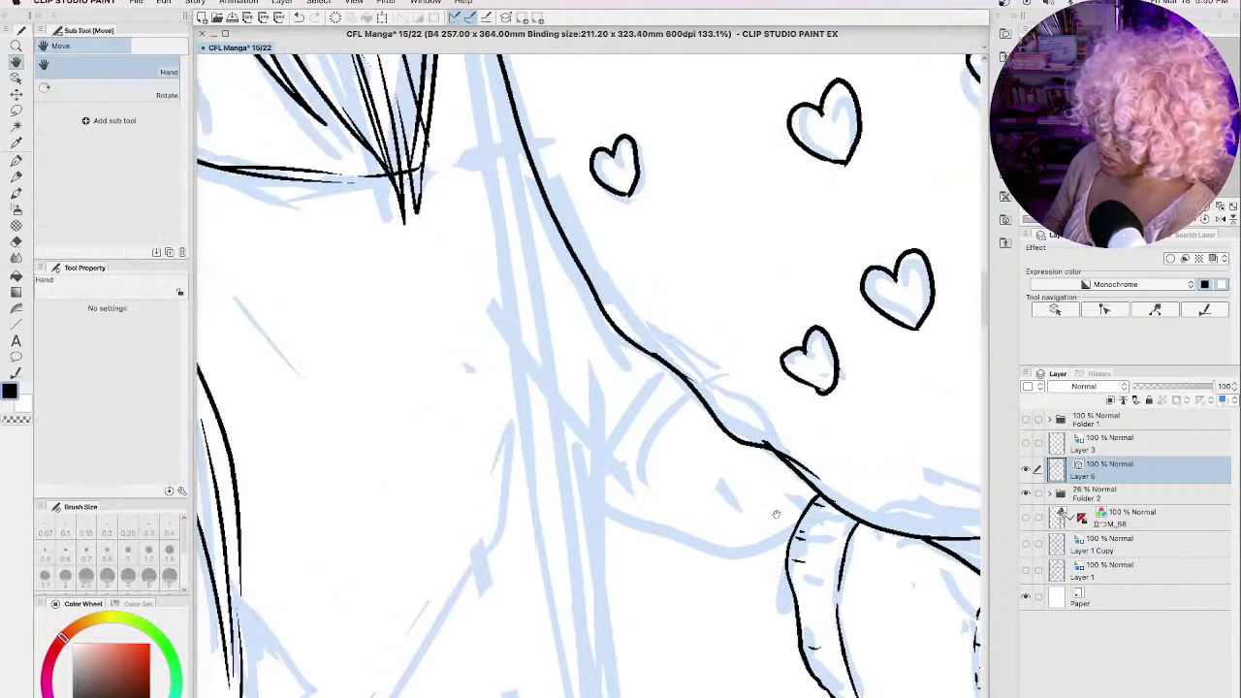
{"action": "left_click_drag", "start_coordinate": [581, 515], "coordinate": [652, 583]}
{"action": "scroll", "coordinate": [550, 620], "scroll_direction": "down", "scroll_amount": 5}
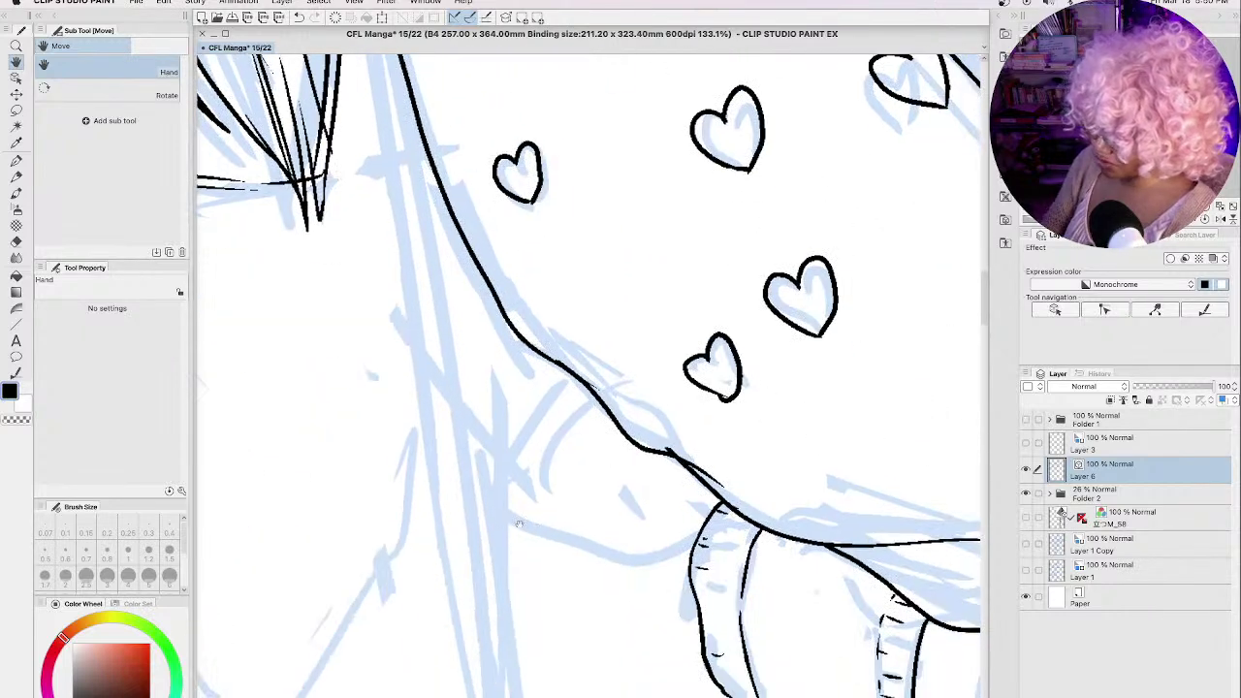
{"action": "key", "text": "p"}
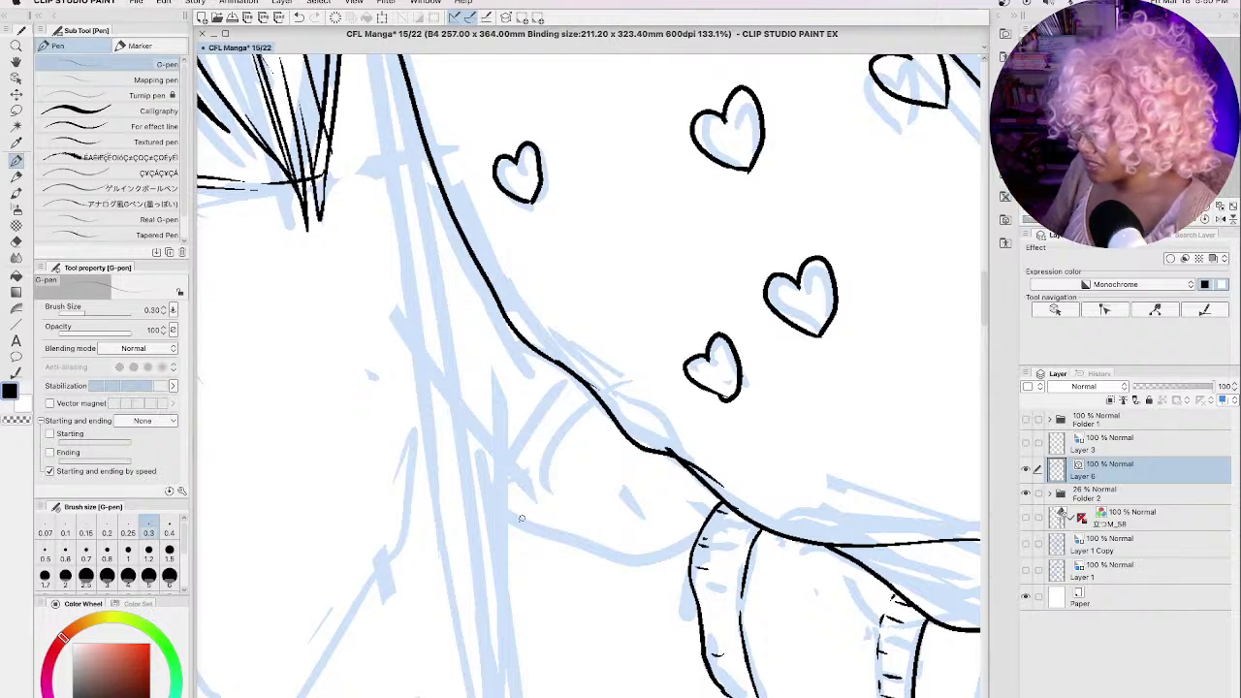
{"action": "mouse_move", "coordinate": [511, 517]}
{"action": "left_mouse_down"}
{"action": "mouse_move", "coordinate": [582, 553]}
{"action": "mouse_move", "coordinate": [663, 560]}
{"action": "mouse_move", "coordinate": [691, 546]}
{"action": "mouse_move", "coordinate": [687, 535]}
{"action": "left_mouse_up"}
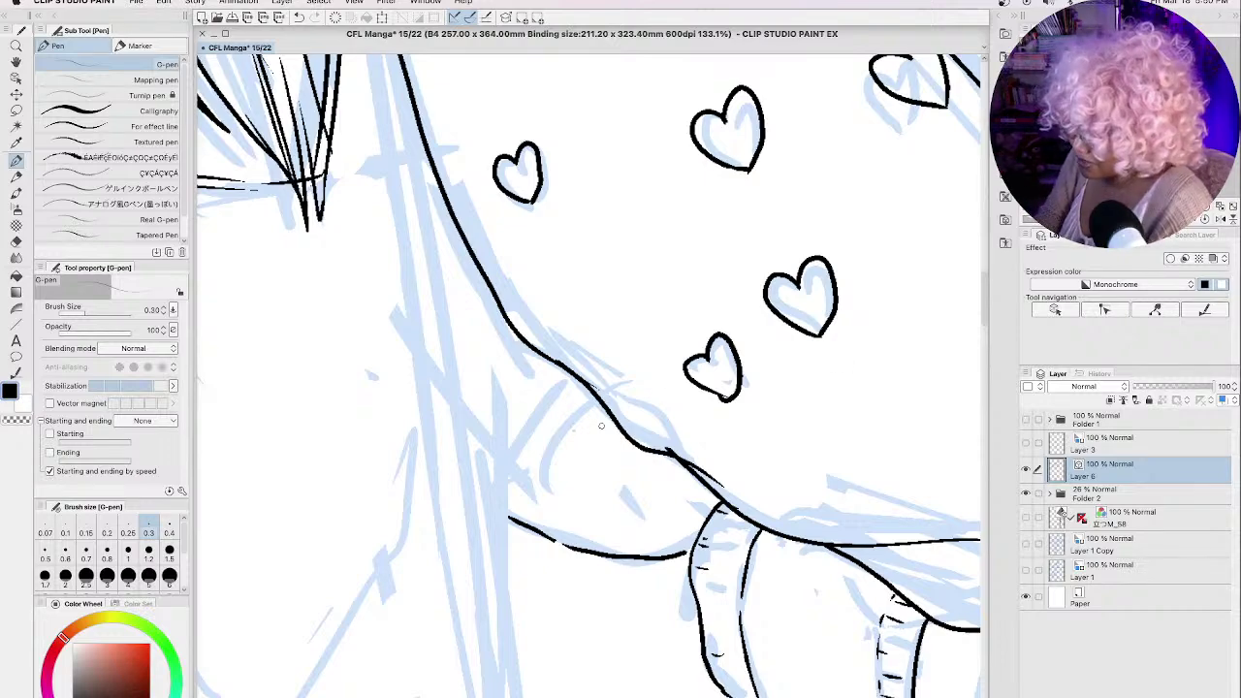
{"action": "key", "text": "space"}
{"action": "left_click_drag", "start_coordinate": [877, 333], "coordinate": [517, 314]}
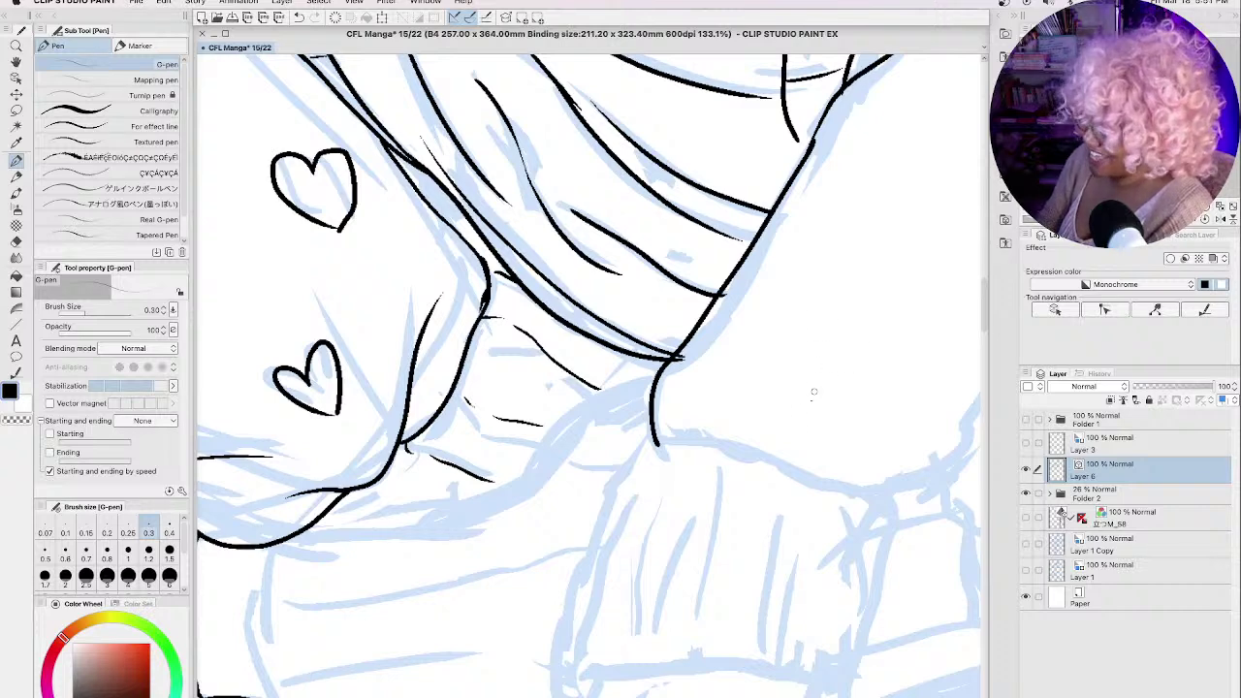
Step: Ink the shirt hem, the right shirt curve, and both sides of the sleeve over the sketch
{"action": "key", "text": "space"}
{"action": "left_click_drag", "start_coordinate": [790, 480], "coordinate": [686, 250]}
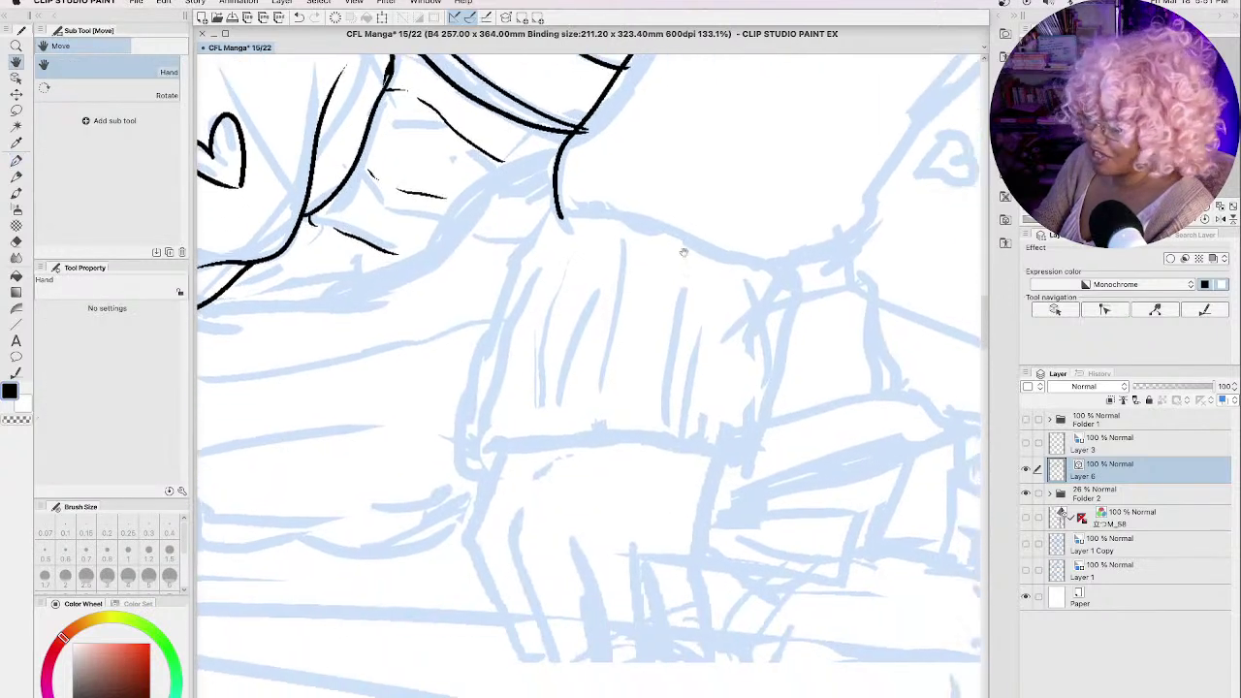
{"action": "mouse_move", "coordinate": [572, 194]}
{"action": "left_mouse_down"}
{"action": "mouse_move", "coordinate": [640, 232]}
{"action": "mouse_move", "coordinate": [772, 254]}
{"action": "left_mouse_up"}
{"action": "mouse_move", "coordinate": [682, 239]}
{"action": "left_mouse_down"}
{"action": "mouse_move", "coordinate": [705, 258]}
{"action": "mouse_move", "coordinate": [797, 267]}
{"action": "left_mouse_up"}
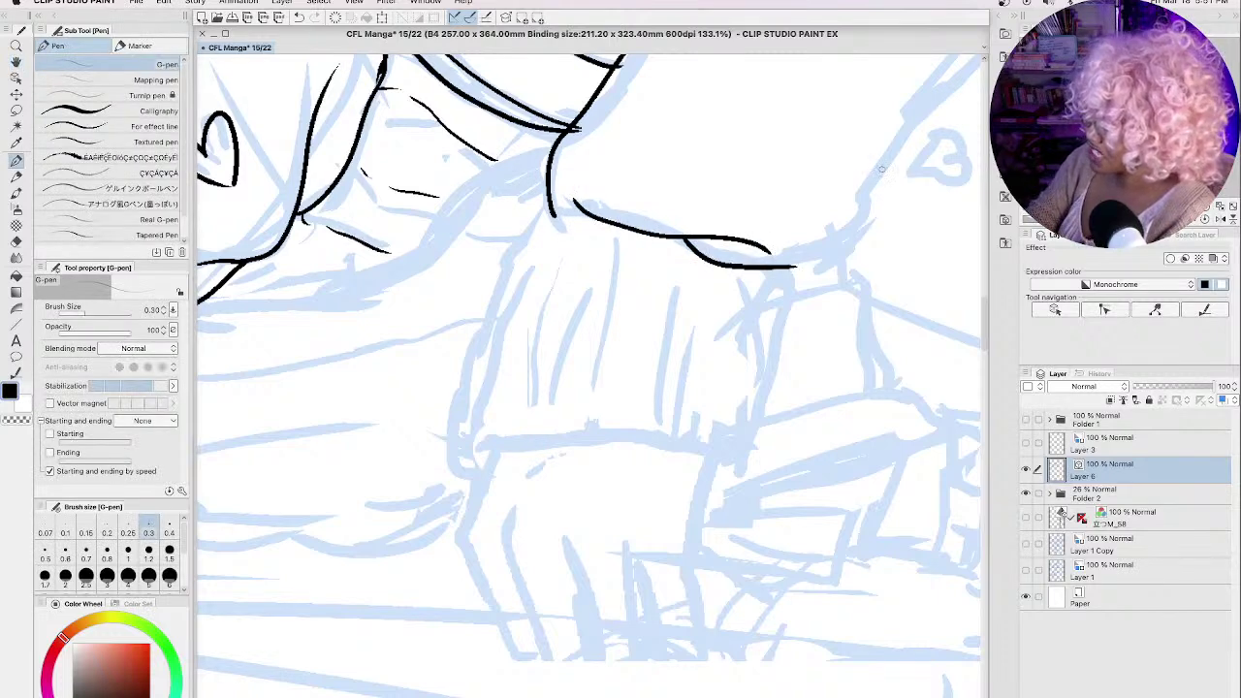
{"action": "mouse_move", "coordinate": [882, 167]}
{"action": "left_mouse_down"}
{"action": "mouse_move", "coordinate": [864, 226]}
{"action": "mouse_move", "coordinate": [829, 270]}
{"action": "mouse_move", "coordinate": [766, 280]}
{"action": "left_mouse_up"}
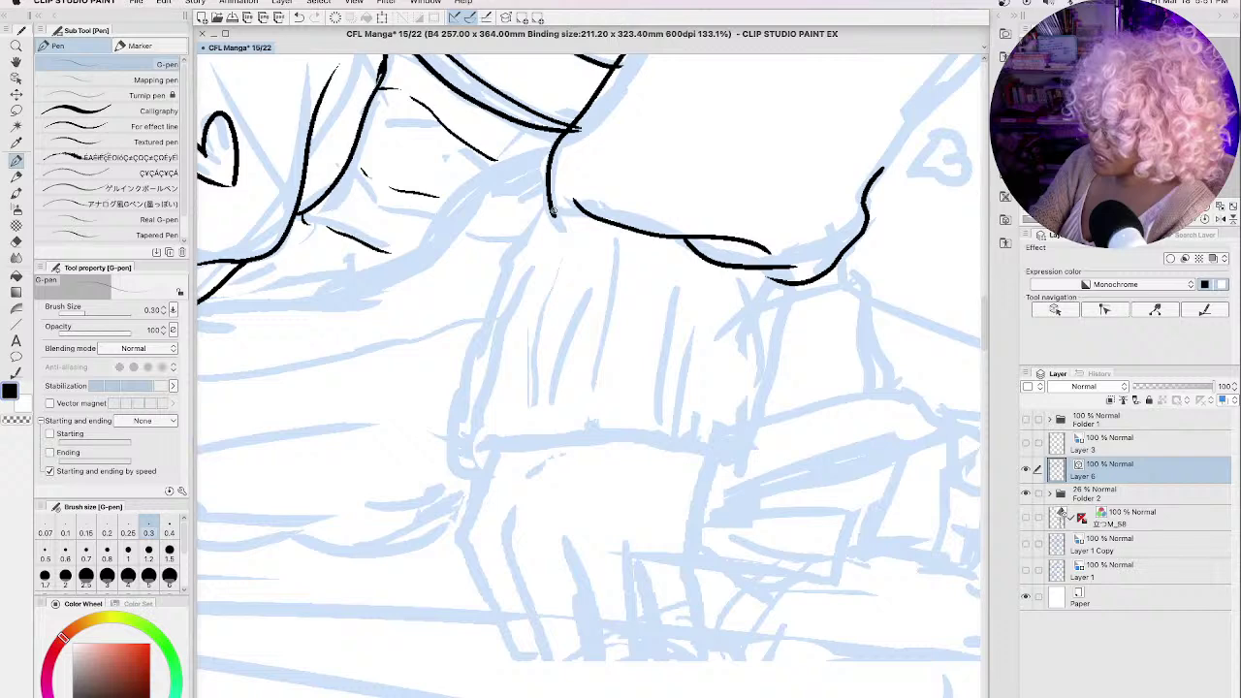
{"action": "mouse_move", "coordinate": [554, 208]}
{"action": "left_mouse_down"}
{"action": "mouse_move", "coordinate": [509, 260]}
{"action": "mouse_move", "coordinate": [445, 454]}
{"action": "mouse_move", "coordinate": [470, 470]}
{"action": "mouse_move", "coordinate": [482, 453]}
{"action": "mouse_move", "coordinate": [611, 434]}
{"action": "mouse_move", "coordinate": [717, 448]}
{"action": "left_mouse_up"}
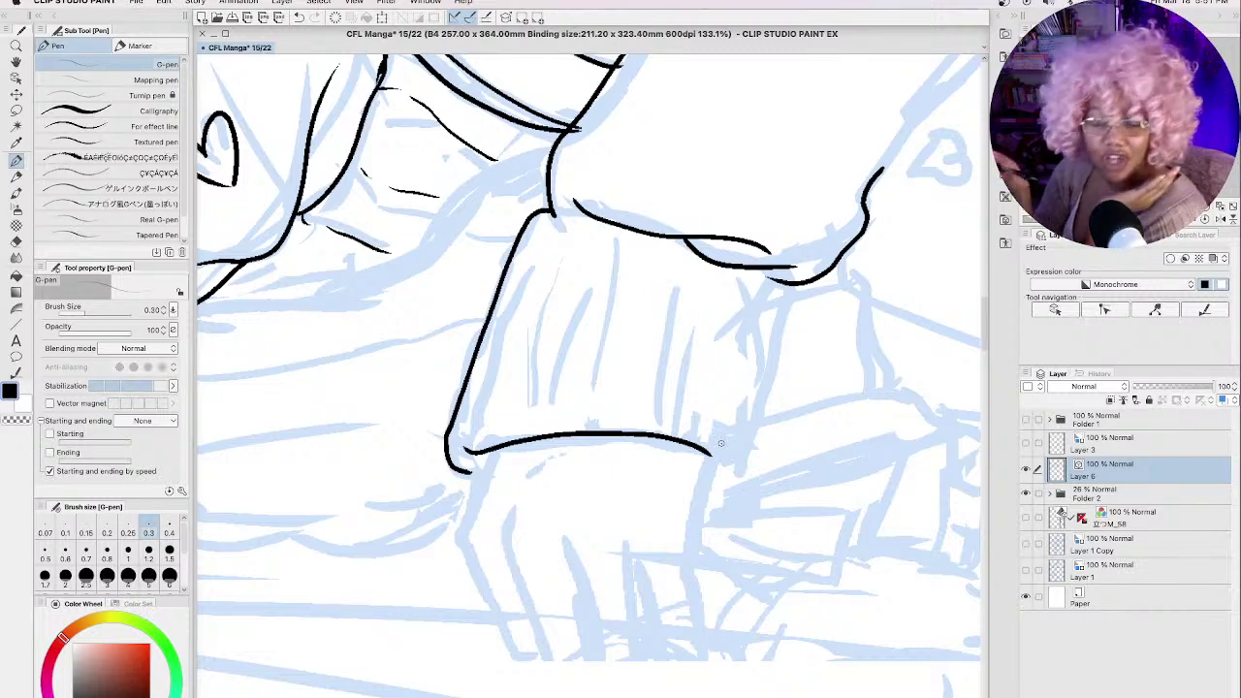
{"action": "mouse_move", "coordinate": [785, 285]}
{"action": "left_mouse_down"}
{"action": "mouse_move", "coordinate": [749, 427]}
{"action": "mouse_move", "coordinate": [731, 468]}
{"action": "mouse_move", "coordinate": [712, 463]}
{"action": "left_mouse_up"}
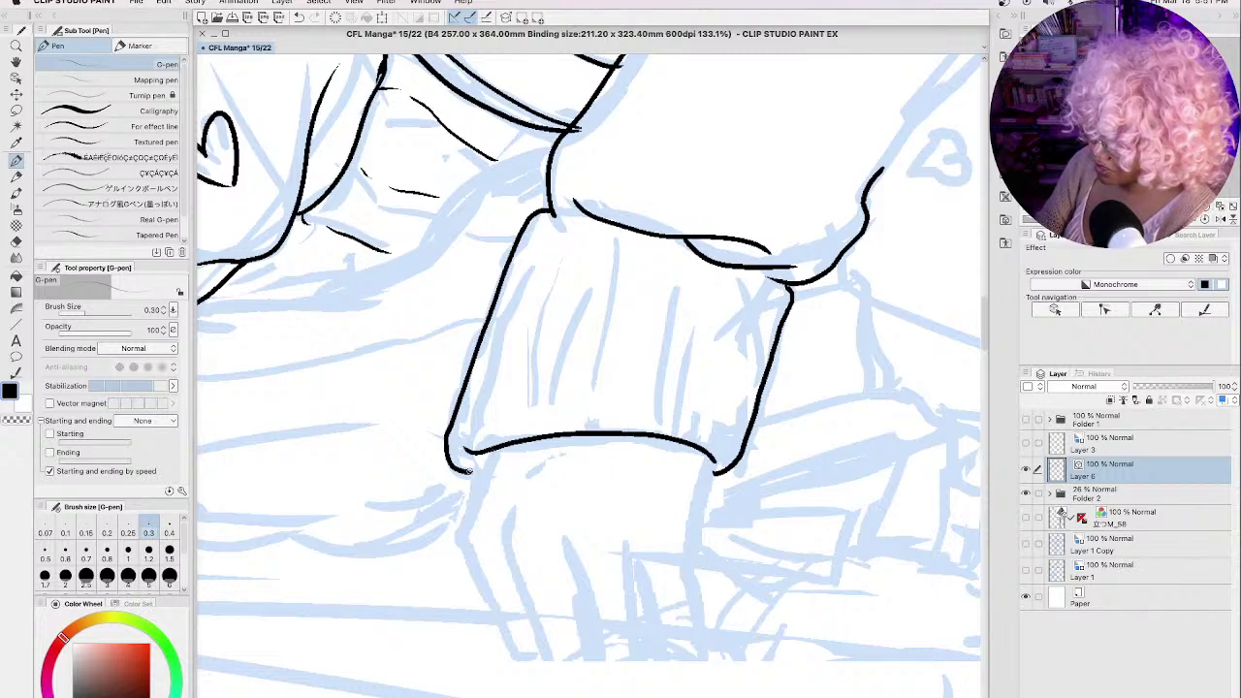
{"action": "left_click_drag", "start_coordinate": [492, 448], "coordinate": [457, 536]}
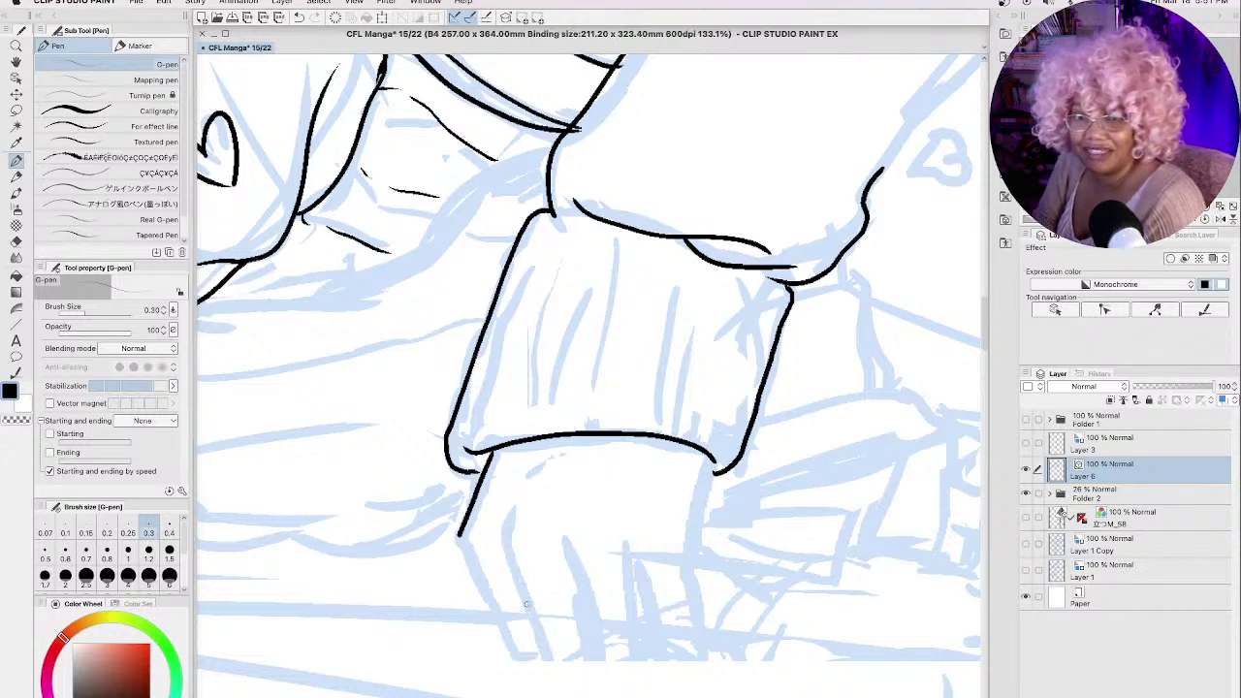
Step: Outline the hand's edges and fingers below the sleeve
{"action": "key", "text": "space"}
{"action": "left_click_drag", "start_coordinate": [676, 526], "coordinate": [690, 369]}
{"action": "mouse_move", "coordinate": [721, 304]}
{"action": "left_mouse_down"}
{"action": "mouse_move", "coordinate": [702, 394]}
{"action": "mouse_move", "coordinate": [713, 493]}
{"action": "left_mouse_up"}
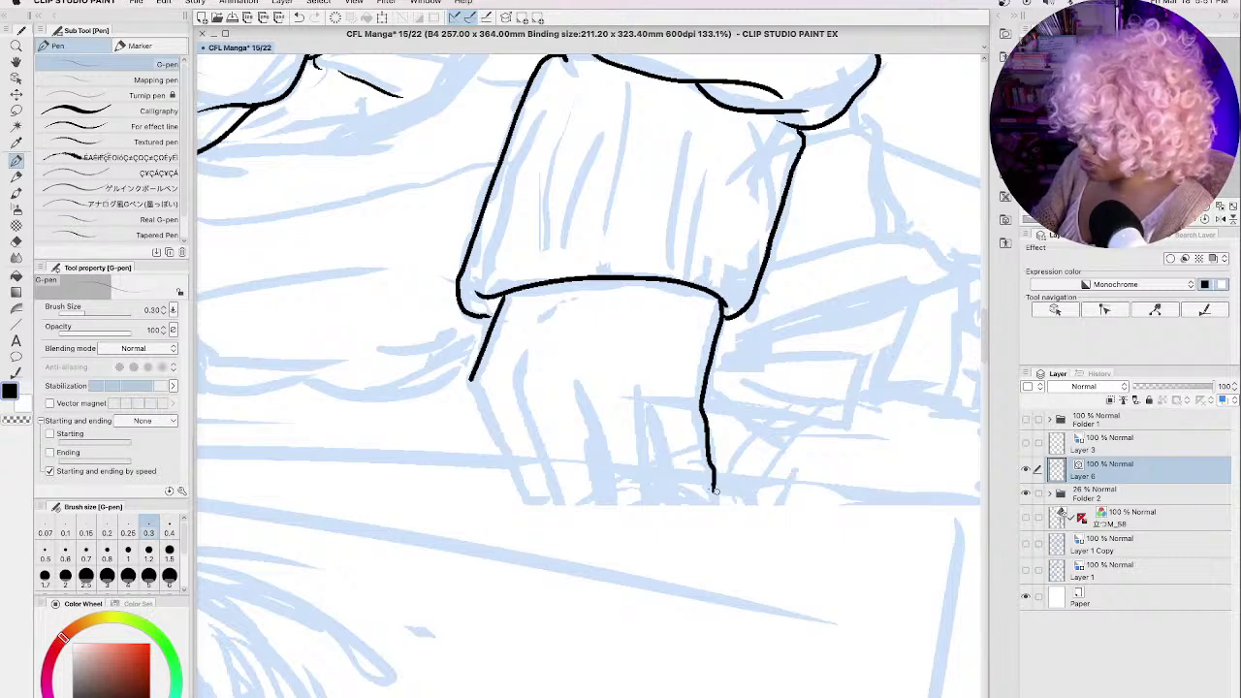
{"action": "mouse_move", "coordinate": [470, 377]}
{"action": "left_mouse_down"}
{"action": "mouse_move", "coordinate": [537, 507]}
{"action": "mouse_move", "coordinate": [558, 508]}
{"action": "left_mouse_up"}
{"action": "mouse_move", "coordinate": [514, 380]}
{"action": "left_mouse_down"}
{"action": "mouse_move", "coordinate": [566, 515]}
{"action": "mouse_move", "coordinate": [614, 515]}
{"action": "left_mouse_up"}
{"action": "mouse_move", "coordinate": [577, 391]}
{"action": "left_mouse_down"}
{"action": "mouse_move", "coordinate": [607, 475]}
{"action": "mouse_move", "coordinate": [640, 522]}
{"action": "mouse_move", "coordinate": [654, 520]}
{"action": "left_mouse_up"}
{"action": "mouse_move", "coordinate": [638, 399]}
{"action": "left_mouse_down"}
{"action": "mouse_move", "coordinate": [657, 518]}
{"action": "mouse_move", "coordinate": [666, 472]}
{"action": "mouse_move", "coordinate": [680, 520]}
{"action": "left_mouse_up"}
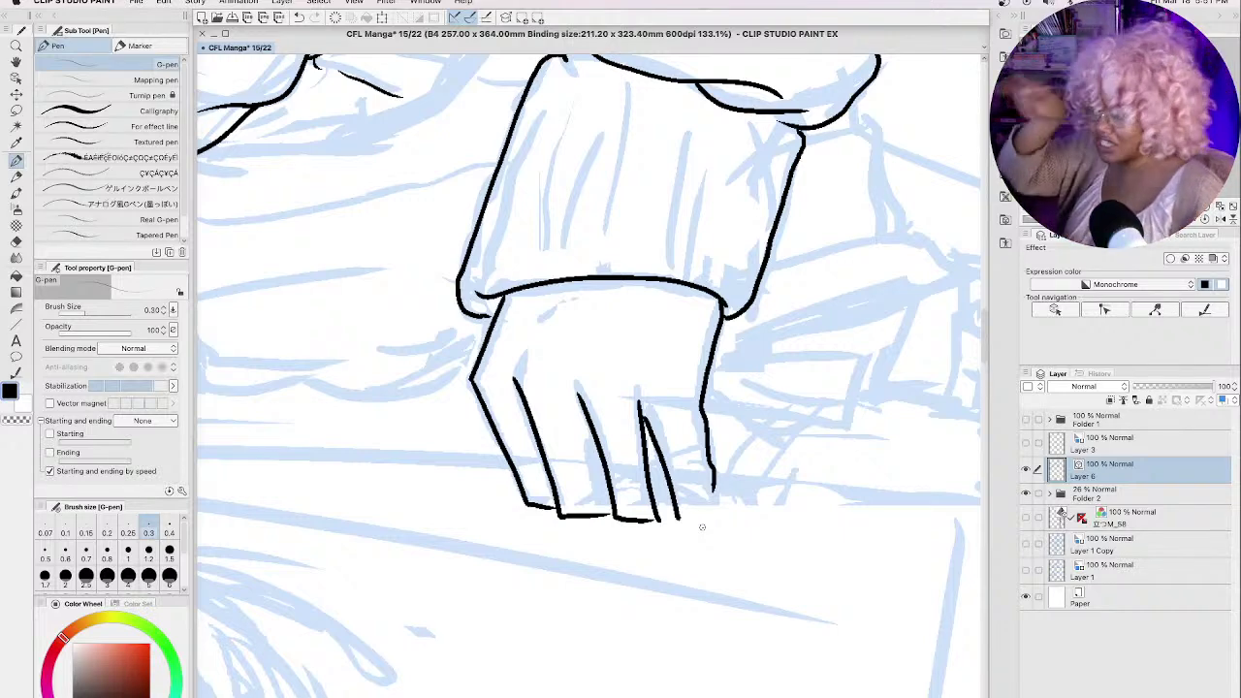
Step: Add fingertip details, a finger line, knuckle marks and tendon lines to the hand
{"action": "mouse_move", "coordinate": [714, 484]}
{"action": "left_mouse_down"}
{"action": "mouse_move", "coordinate": [712, 524]}
{"action": "mouse_move", "coordinate": [681, 521]}
{"action": "mouse_move", "coordinate": [719, 521]}
{"action": "left_mouse_up"}
{"action": "mouse_move", "coordinate": [665, 473]}
{"action": "left_mouse_down"}
{"action": "mouse_move", "coordinate": [651, 489]}
{"action": "mouse_move", "coordinate": [657, 521]}
{"action": "left_mouse_up"}
{"action": "left_click_drag", "start_coordinate": [587, 424], "coordinate": [605, 481]}
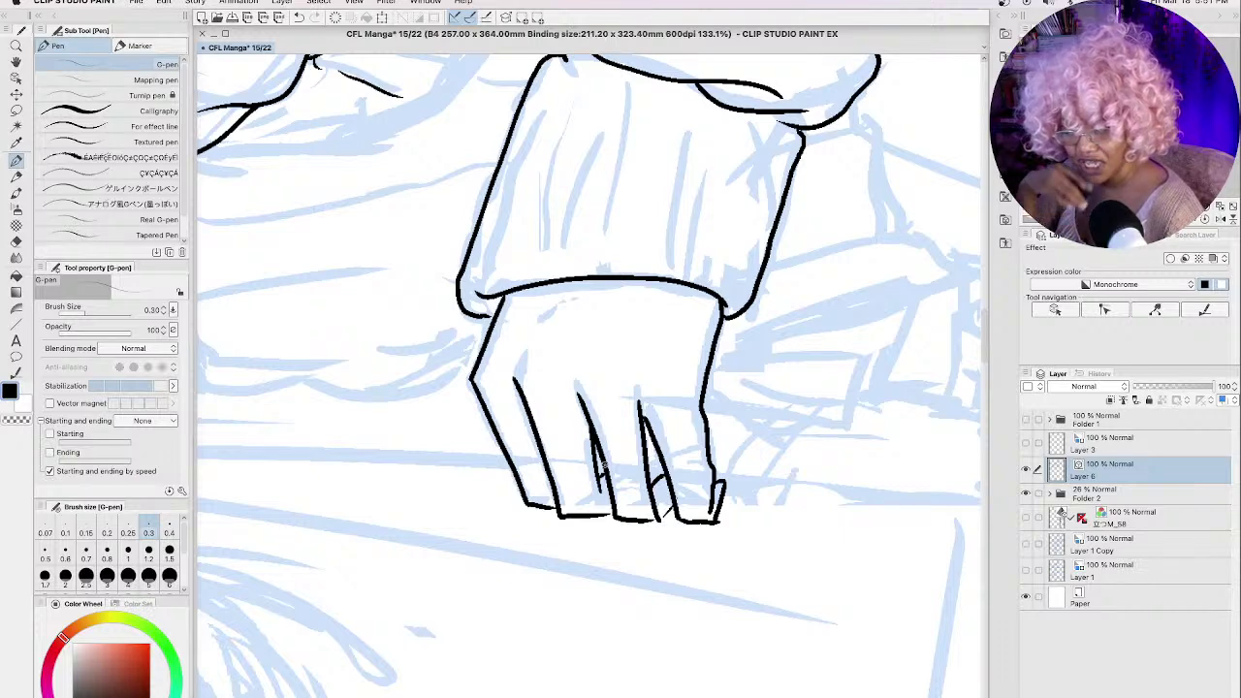
{"action": "left_click_drag", "start_coordinate": [521, 362], "coordinate": [516, 378]}
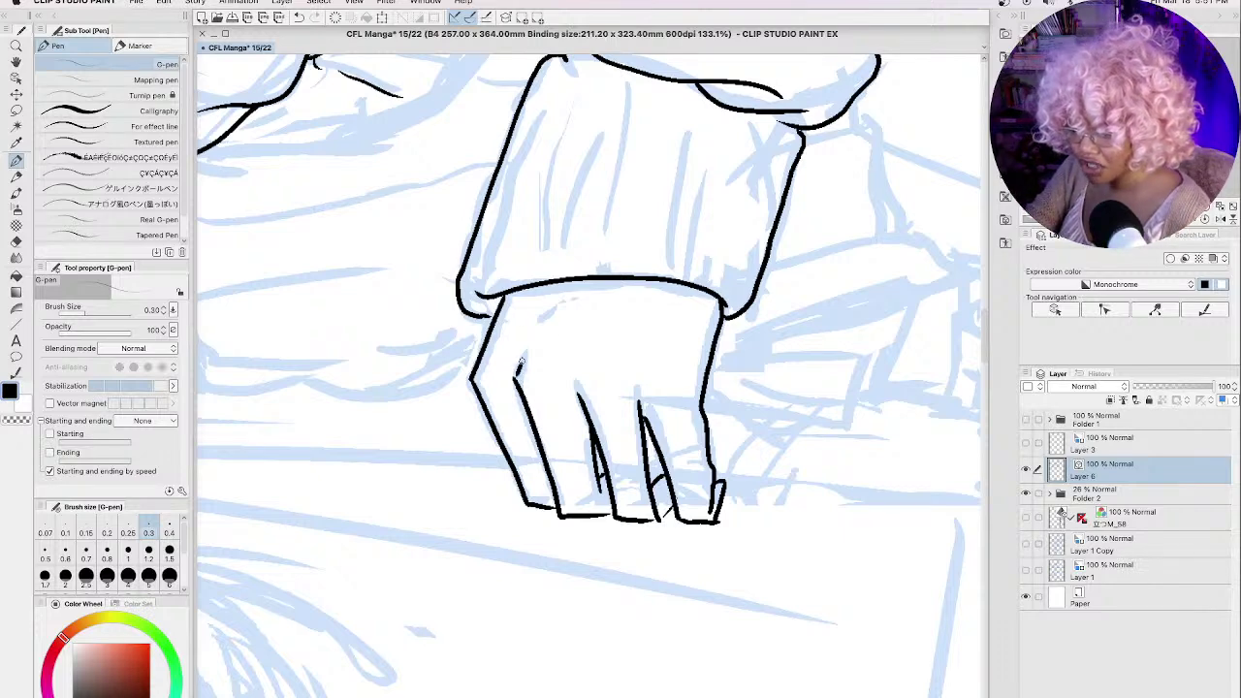
{"action": "mouse_move", "coordinate": [552, 298]}
{"action": "left_mouse_down"}
{"action": "mouse_move", "coordinate": [544, 323]}
{"action": "mouse_move", "coordinate": [578, 351]}
{"action": "left_mouse_up"}
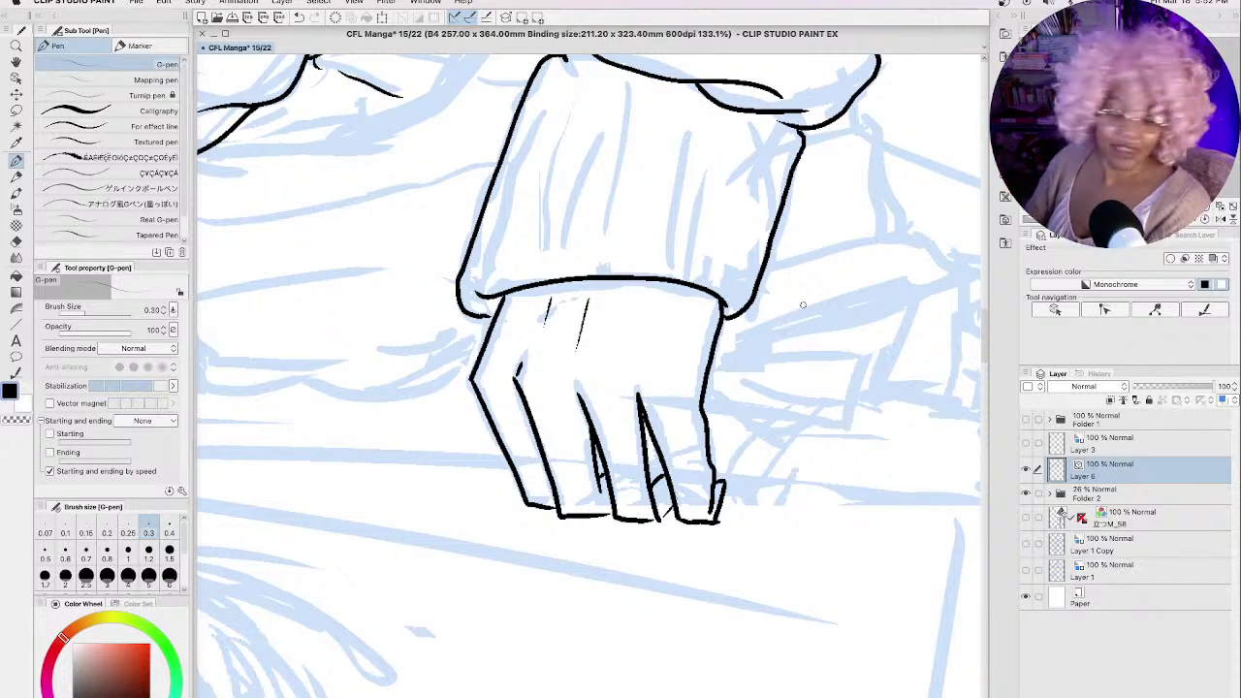
{"action": "left_click_drag", "start_coordinate": [505, 364], "coordinate": [734, 503]}
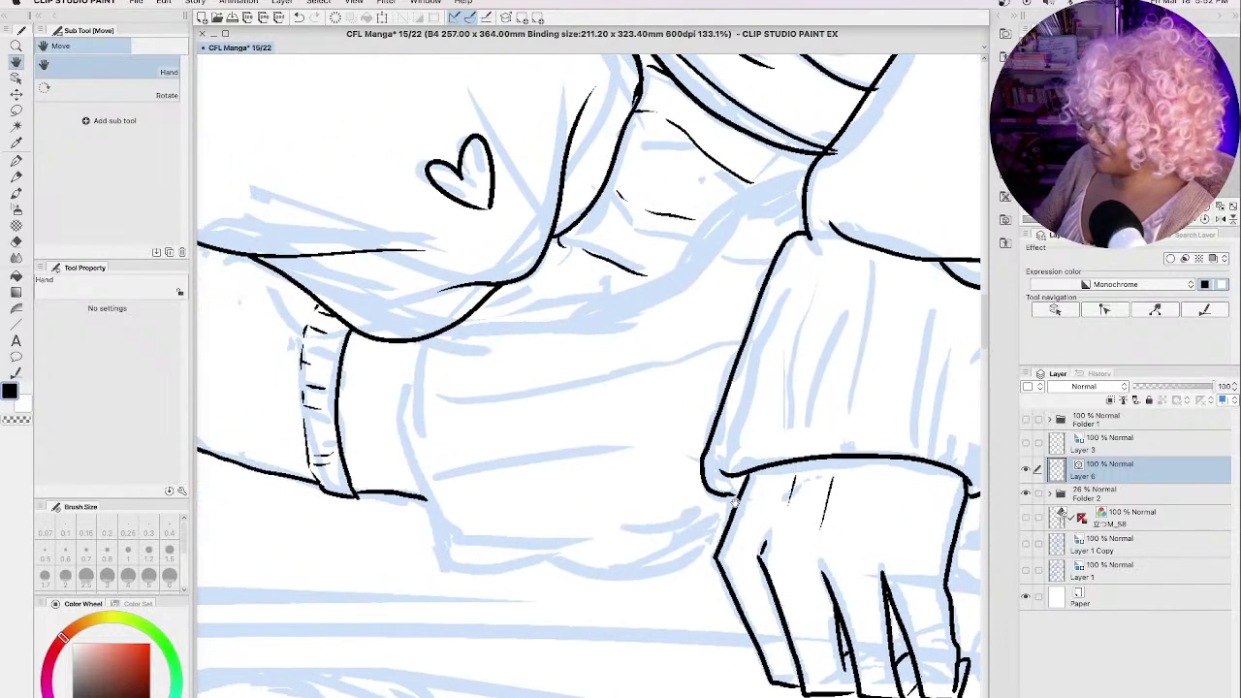
Step: Ink the shirt line from shoulder to the other sleeve, its bottom curve, and several fold lines
{"action": "key", "text": "p"}
{"action": "mouse_move", "coordinate": [807, 175]}
{"action": "left_mouse_down"}
{"action": "mouse_move", "coordinate": [581, 311]}
{"action": "mouse_move", "coordinate": [455, 324]}
{"action": "mouse_move", "coordinate": [407, 445]}
{"action": "mouse_move", "coordinate": [446, 557]}
{"action": "mouse_move", "coordinate": [514, 570]}
{"action": "mouse_move", "coordinate": [611, 531]}
{"action": "left_mouse_up"}
{"action": "mouse_move", "coordinate": [541, 554]}
{"action": "left_mouse_down"}
{"action": "mouse_move", "coordinate": [601, 576]}
{"action": "mouse_move", "coordinate": [654, 570]}
{"action": "mouse_move", "coordinate": [742, 517]}
{"action": "left_mouse_up"}
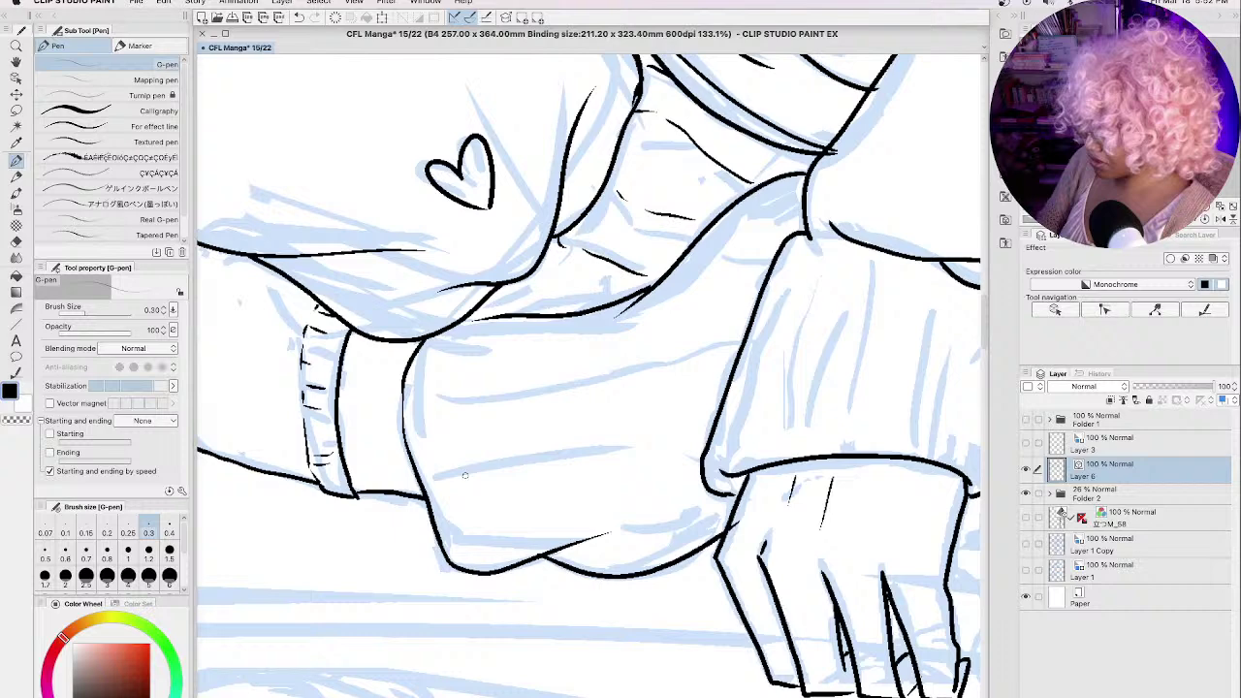
{"action": "left_click_drag", "start_coordinate": [432, 477], "coordinate": [690, 450]}
{"action": "left_click_drag", "start_coordinate": [441, 517], "coordinate": [537, 515]}
{"action": "left_click_drag", "start_coordinate": [607, 512], "coordinate": [671, 506]}
{"action": "mouse_move", "coordinate": [452, 393]}
{"action": "left_mouse_down"}
{"action": "mouse_move", "coordinate": [618, 374]}
{"action": "mouse_move", "coordinate": [711, 345]}
{"action": "left_mouse_up"}
{"action": "mouse_move", "coordinate": [455, 337]}
{"action": "left_mouse_down"}
{"action": "mouse_move", "coordinate": [611, 320]}
{"action": "mouse_move", "coordinate": [781, 266]}
{"action": "left_mouse_up"}
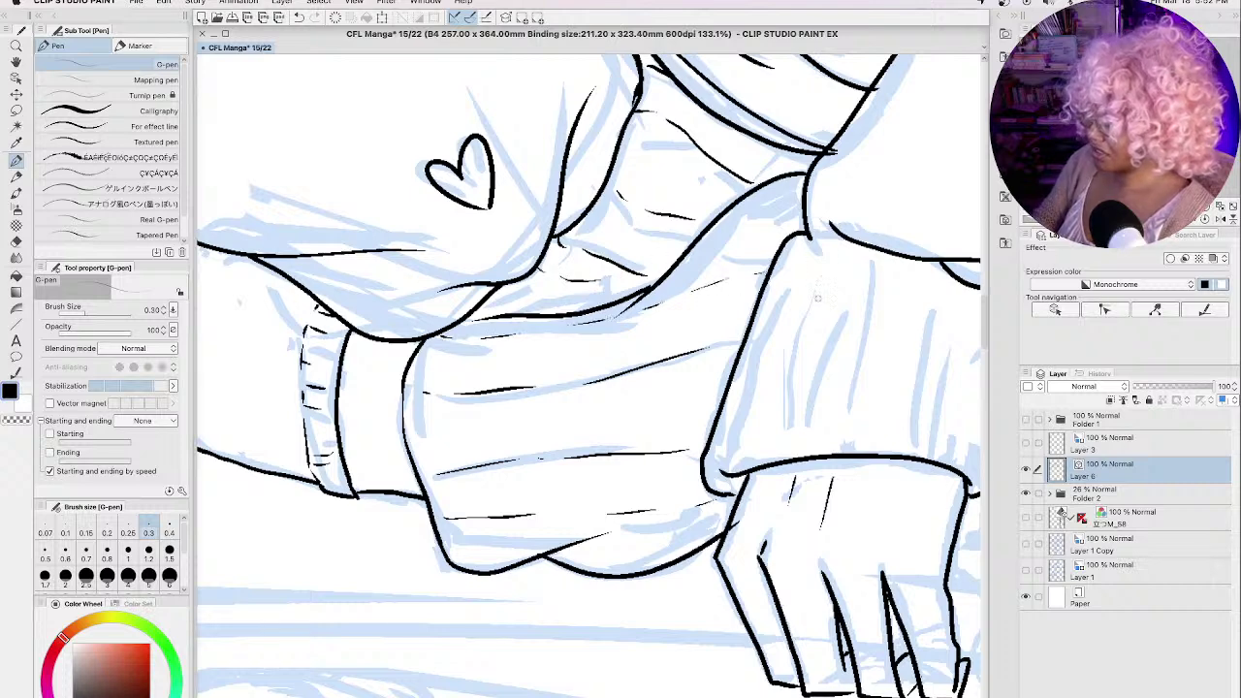
{"action": "scroll", "coordinate": [782, 463], "scroll_direction": "right", "scroll_amount": 5}
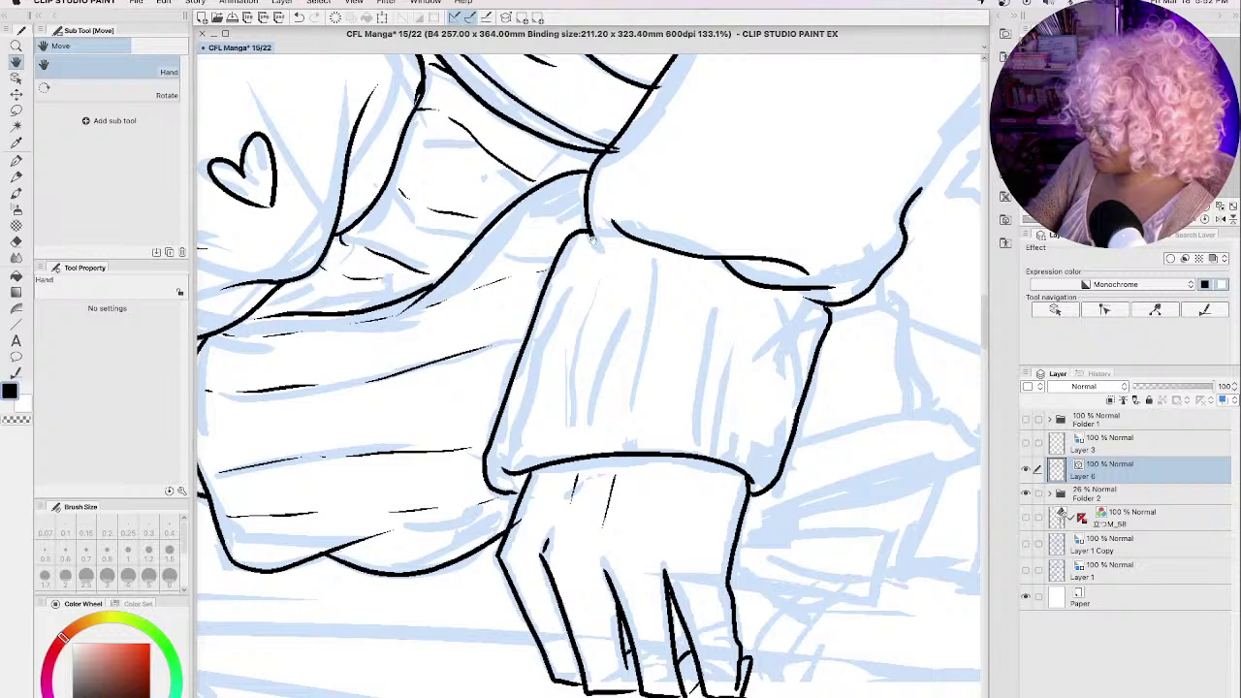
Step: Draw six vertical rib lines down the cuff above the hand
{"action": "left_click_drag", "start_coordinate": [593, 244], "coordinate": [512, 451]}
{"action": "mouse_move", "coordinate": [640, 248]}
{"action": "left_mouse_down"}
{"action": "mouse_move", "coordinate": [651, 254]}
{"action": "mouse_move", "coordinate": [616, 296]}
{"action": "left_mouse_up"}
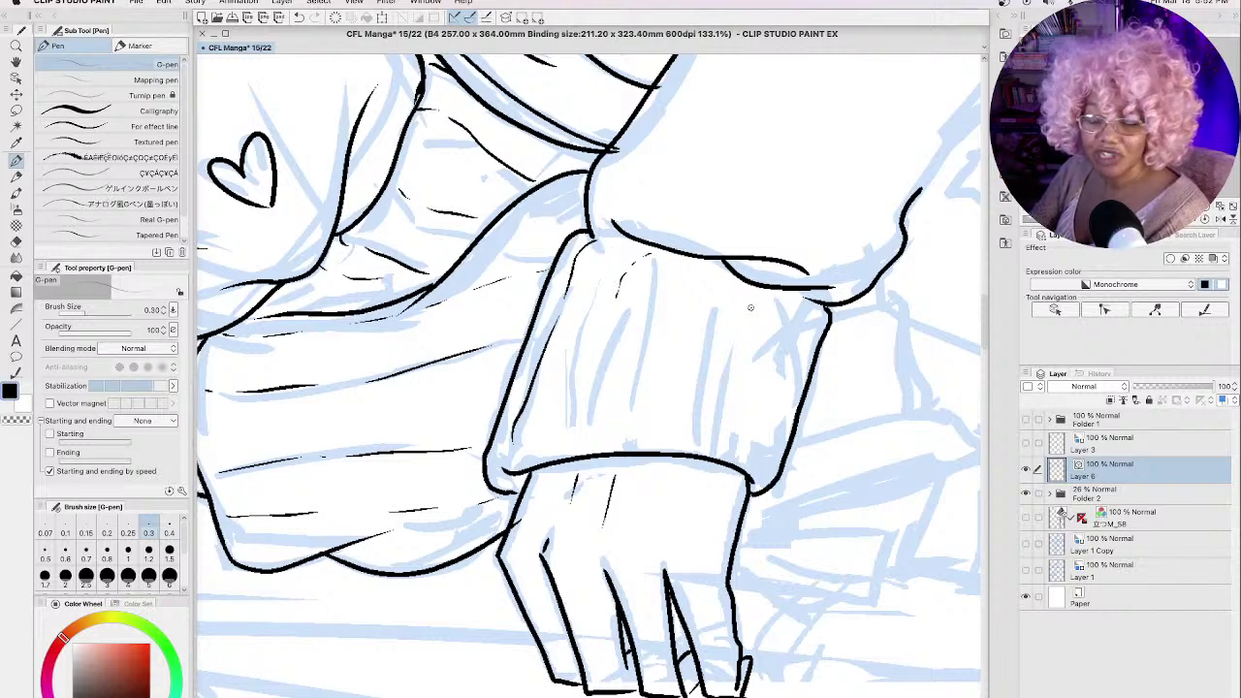
{"action": "left_click_drag", "start_coordinate": [611, 299], "coordinate": [574, 444]}
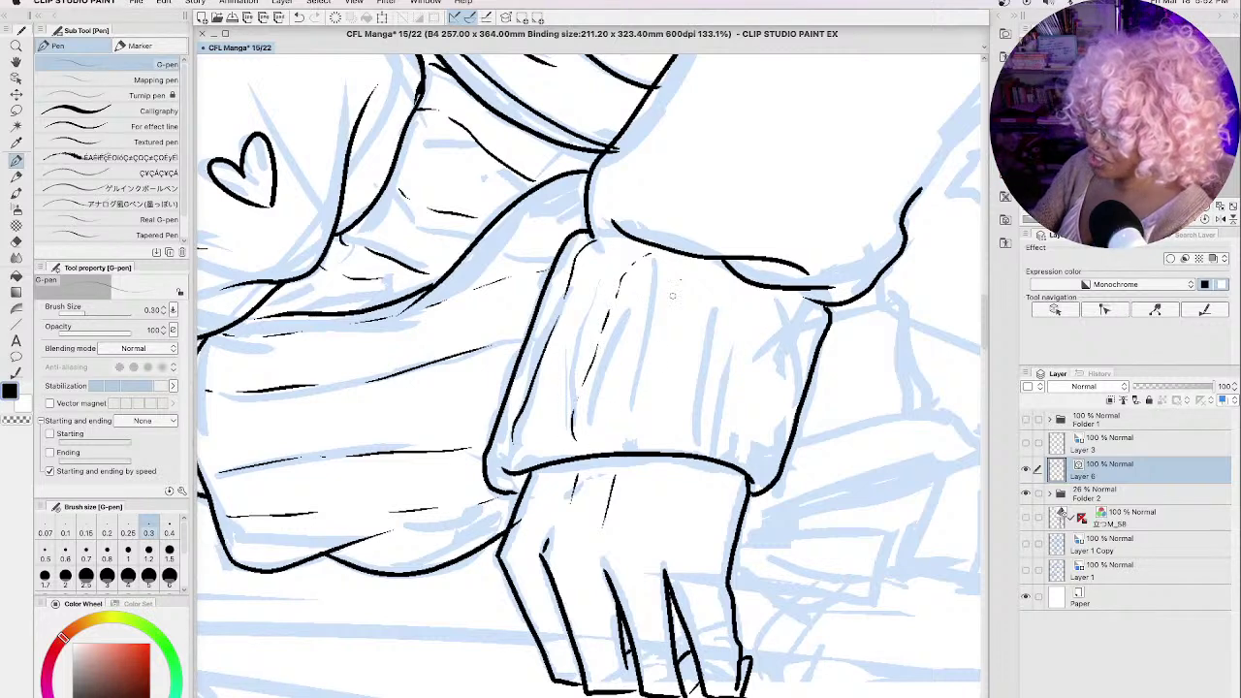
{"action": "left_click_drag", "start_coordinate": [690, 273], "coordinate": [646, 434]}
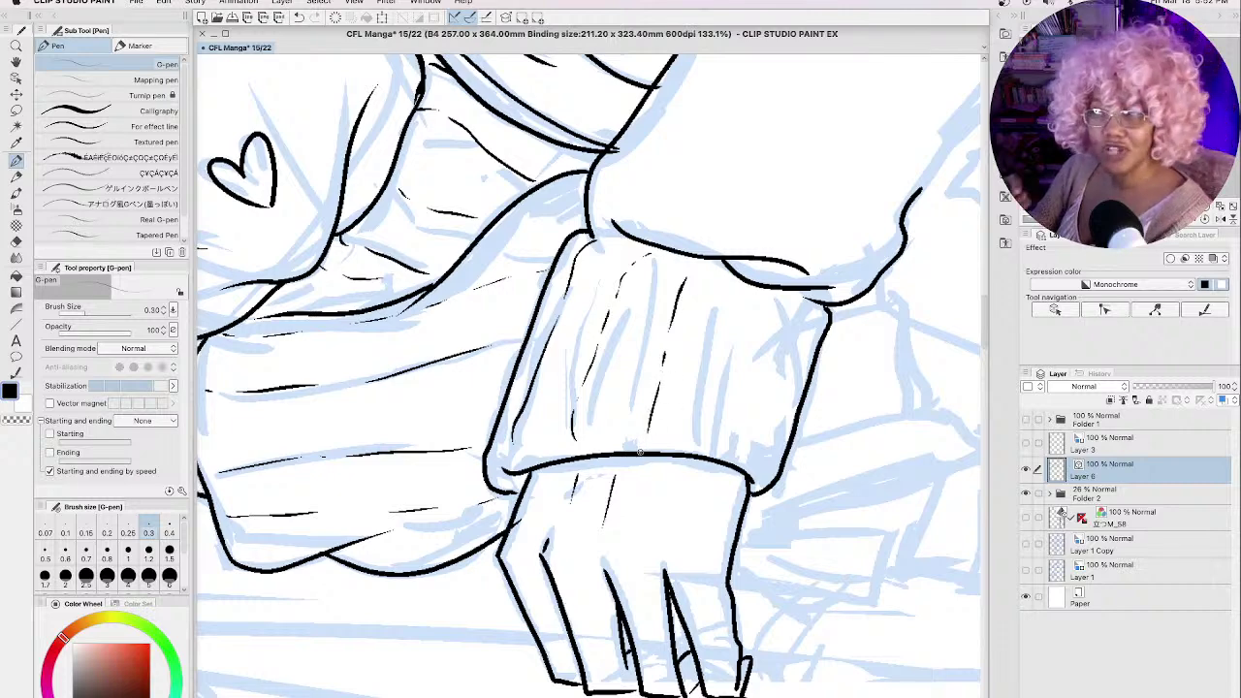
{"action": "left_click_drag", "start_coordinate": [740, 281], "coordinate": [709, 442]}
{"action": "left_click_drag", "start_coordinate": [781, 303], "coordinate": [752, 464]}
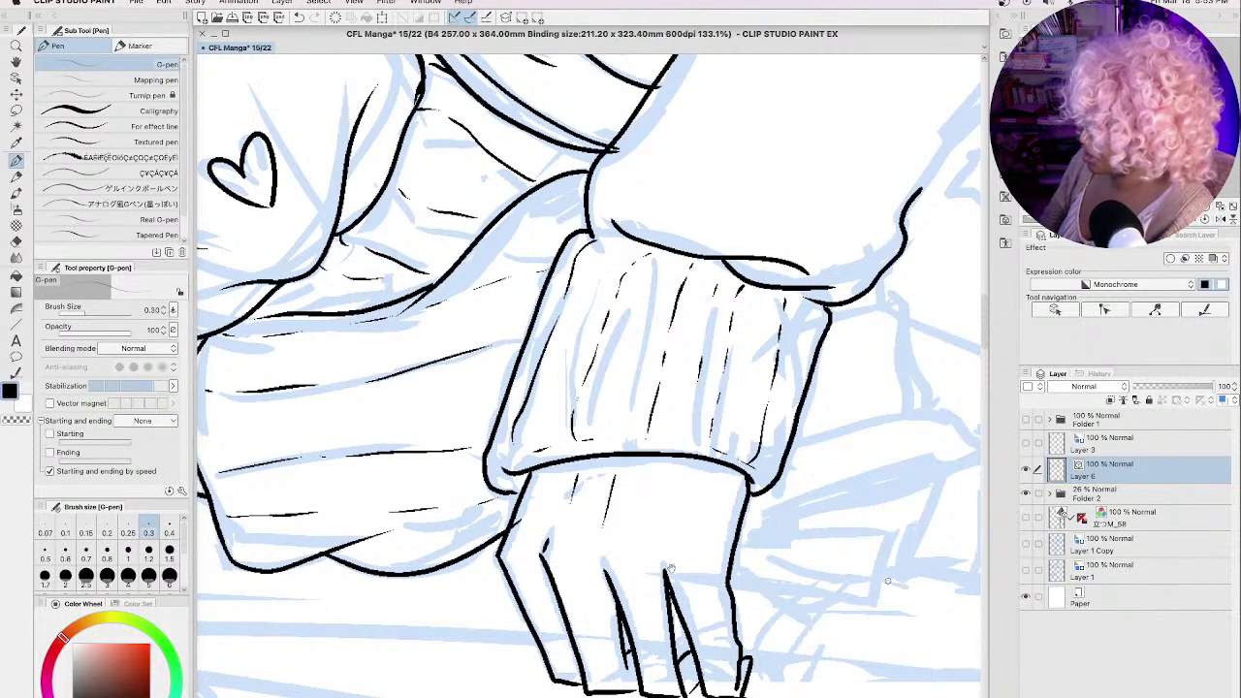
{"action": "key", "text": "h"}
{"action": "left_click_drag", "start_coordinate": [920, 334], "coordinate": [607, 306]}
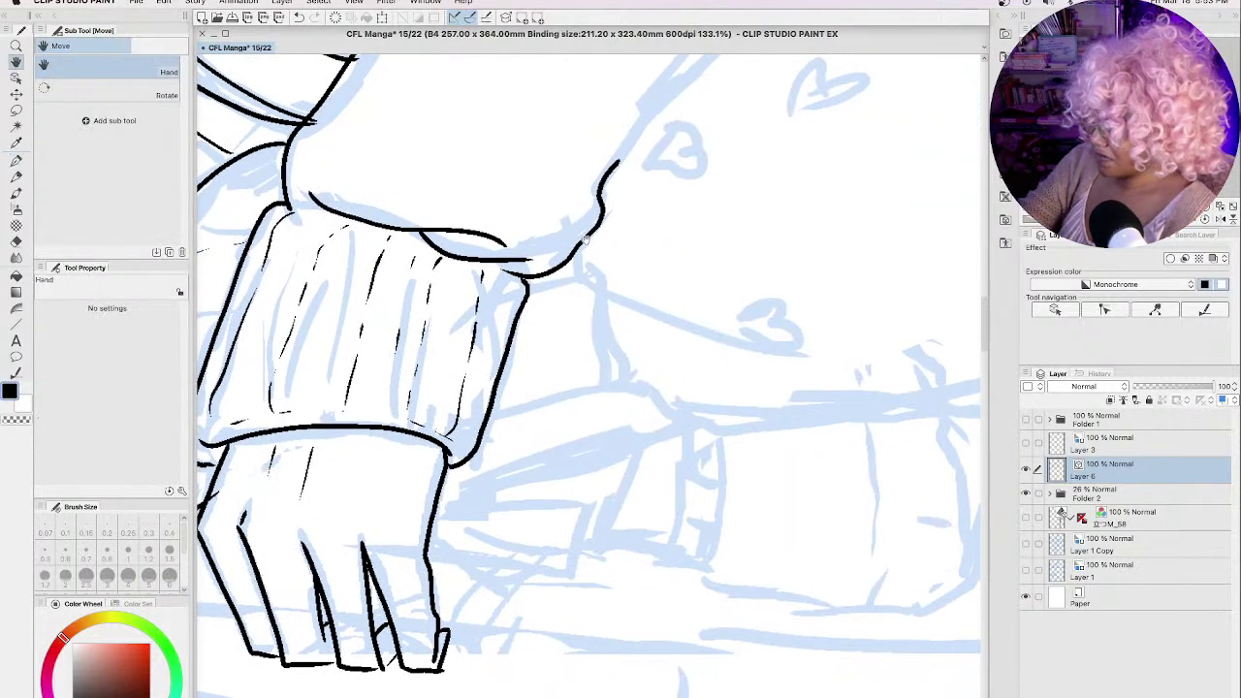
Step: Ink the other arm's upper and lower outlines and the forearm's second edge
{"action": "key", "text": "p"}
{"action": "left_click_drag", "start_coordinate": [579, 248], "coordinate": [629, 334]}
{"action": "mouse_move", "coordinate": [593, 284]}
{"action": "left_mouse_down"}
{"action": "mouse_move", "coordinate": [609, 367]}
{"action": "mouse_move", "coordinate": [646, 391]}
{"action": "mouse_move", "coordinate": [737, 409]}
{"action": "mouse_move", "coordinate": [663, 424]}
{"action": "mouse_move", "coordinate": [751, 426]}
{"action": "mouse_move", "coordinate": [919, 403]}
{"action": "left_mouse_up"}
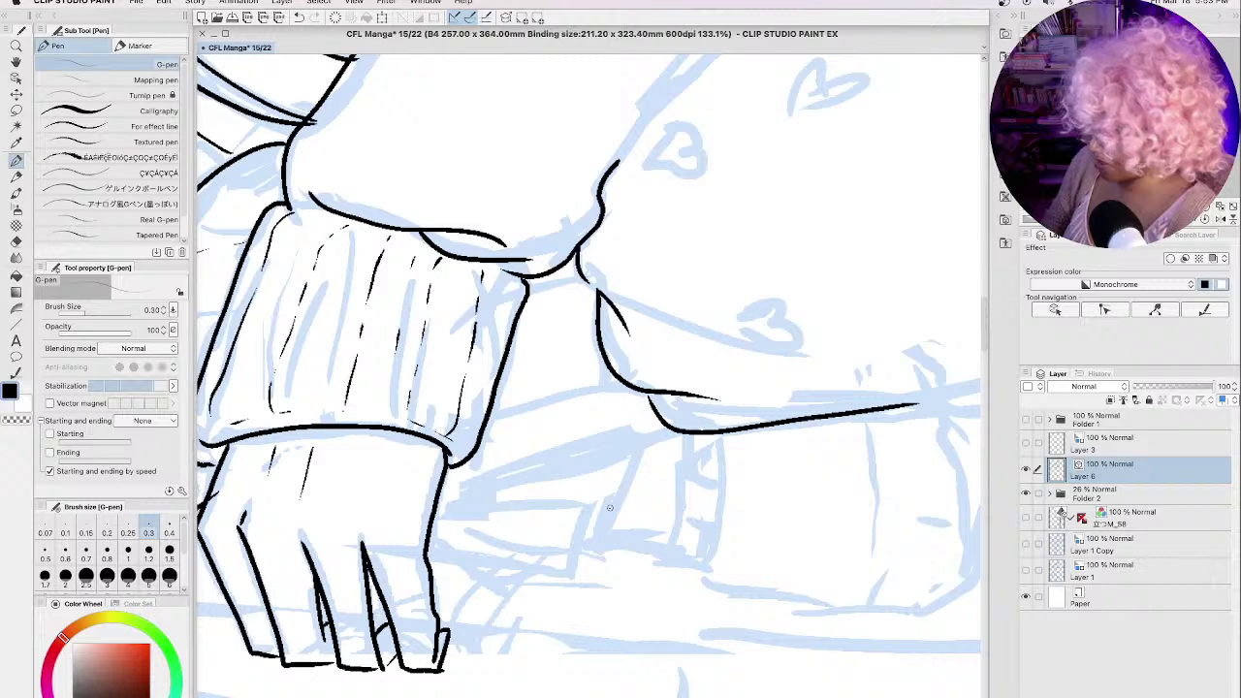
{"action": "mouse_move", "coordinate": [426, 536]}
{"action": "left_mouse_down"}
{"action": "mouse_move", "coordinate": [582, 555]}
{"action": "mouse_move", "coordinate": [621, 491]}
{"action": "mouse_move", "coordinate": [692, 423]}
{"action": "mouse_move", "coordinate": [427, 515]}
{"action": "left_mouse_up"}
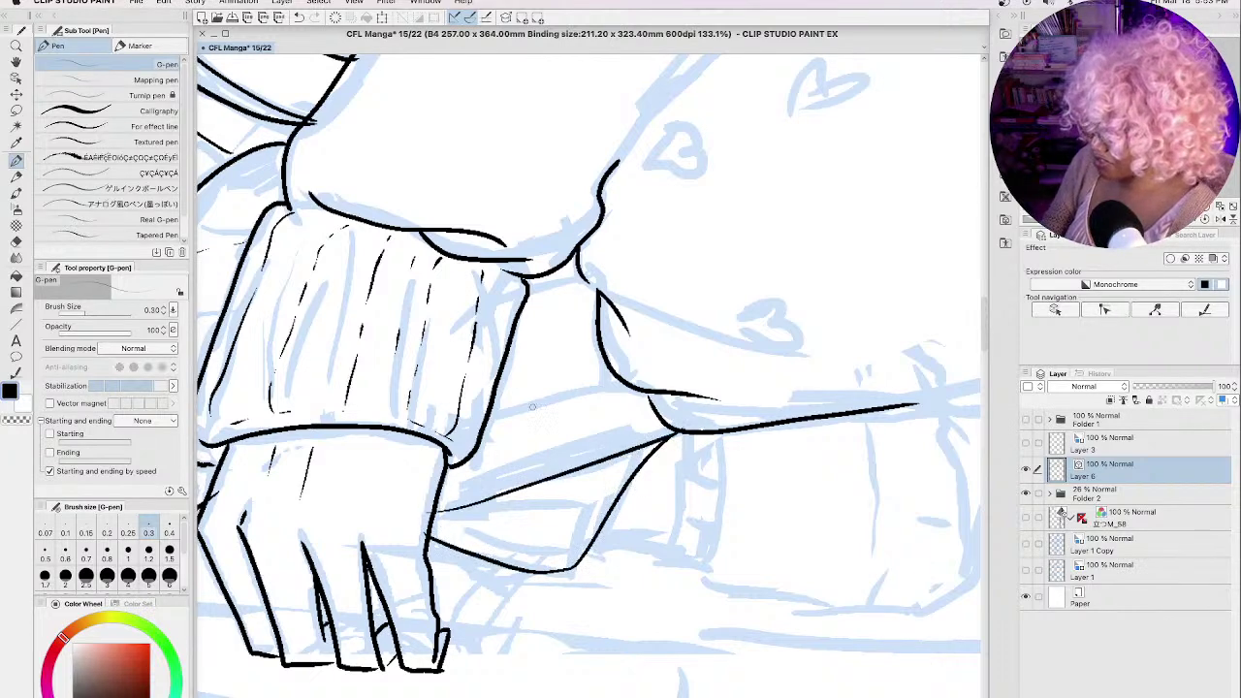
{"action": "left_click_drag", "start_coordinate": [496, 409], "coordinate": [613, 384]}
{"action": "left_click_drag", "start_coordinate": [575, 302], "coordinate": [598, 291]}
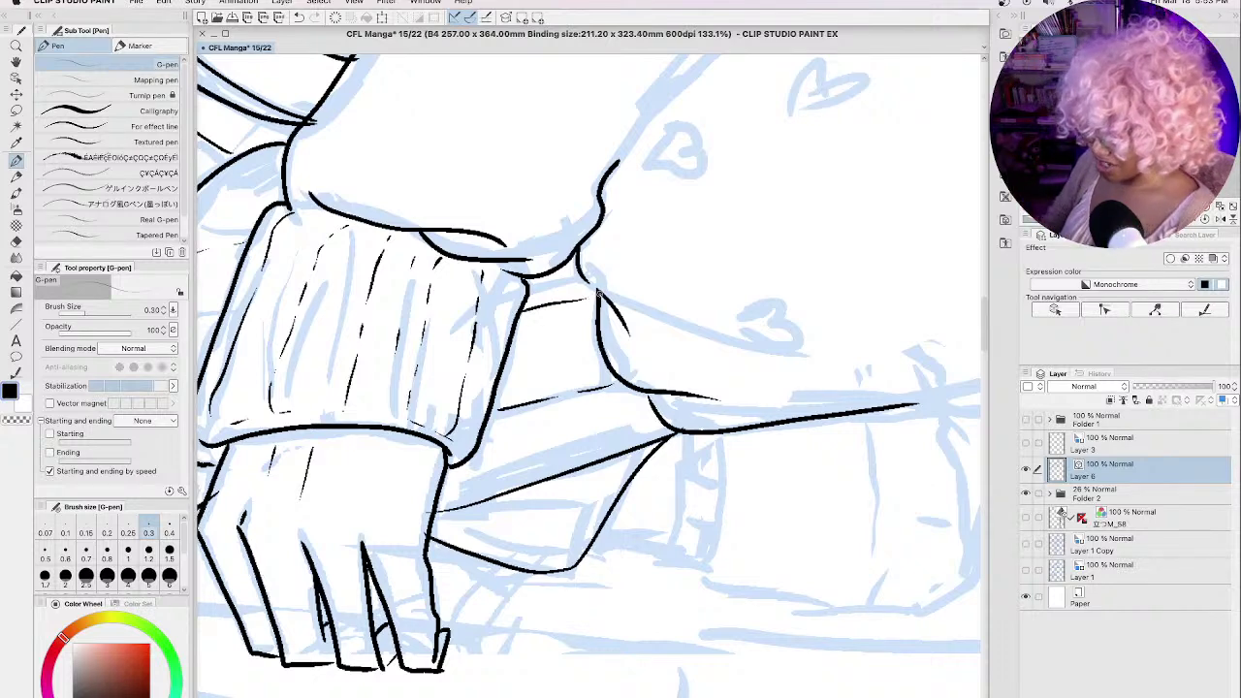
Step: Ink the side and rib lines of the arm's ribbed cuff
{"action": "left_click_drag", "start_coordinate": [594, 542], "coordinate": [668, 549]}
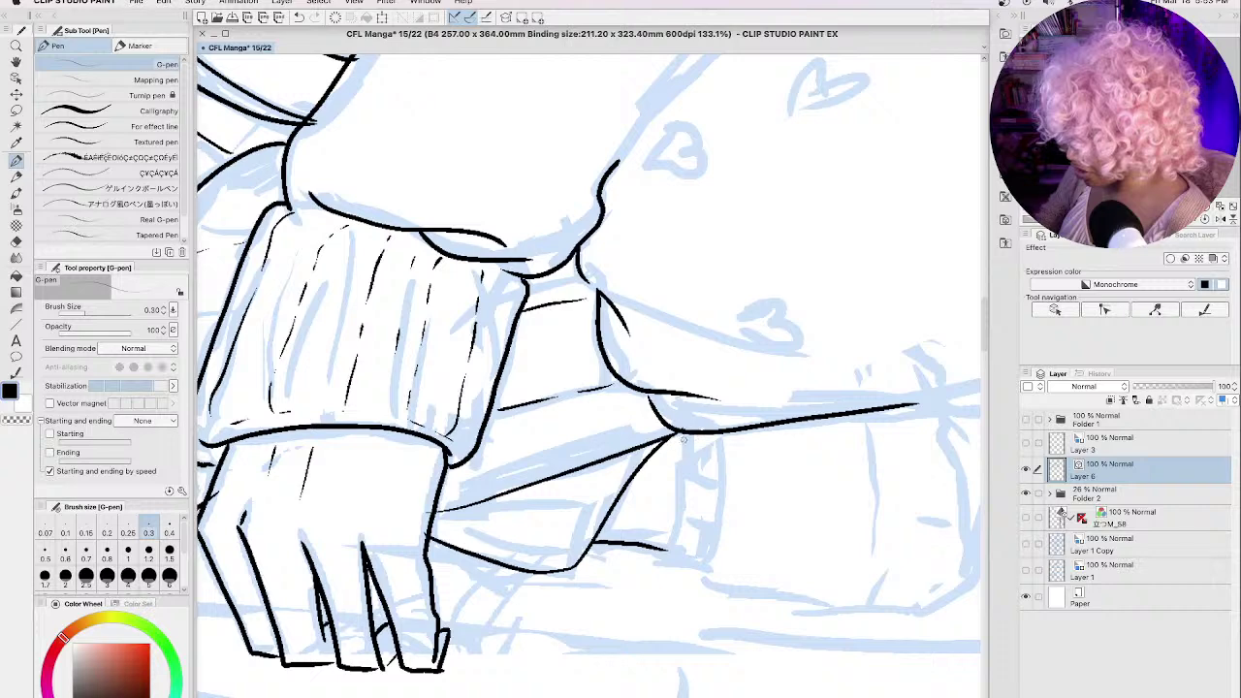
{"action": "mouse_move", "coordinate": [676, 439]}
{"action": "left_mouse_down"}
{"action": "mouse_move", "coordinate": [681, 498]}
{"action": "mouse_move", "coordinate": [673, 544]}
{"action": "mouse_move", "coordinate": [658, 554]}
{"action": "mouse_move", "coordinate": [708, 561]}
{"action": "left_mouse_up"}
{"action": "mouse_move", "coordinate": [723, 433]}
{"action": "left_mouse_down"}
{"action": "mouse_move", "coordinate": [729, 533]}
{"action": "mouse_move", "coordinate": [683, 549]}
{"action": "mouse_move", "coordinate": [710, 548]}
{"action": "left_mouse_up"}
{"action": "left_click_drag", "start_coordinate": [690, 521], "coordinate": [725, 518]}
{"action": "mouse_move", "coordinate": [690, 490]}
{"action": "left_mouse_down"}
{"action": "mouse_move", "coordinate": [728, 484]}
{"action": "mouse_move", "coordinate": [715, 439]}
{"action": "left_mouse_up"}
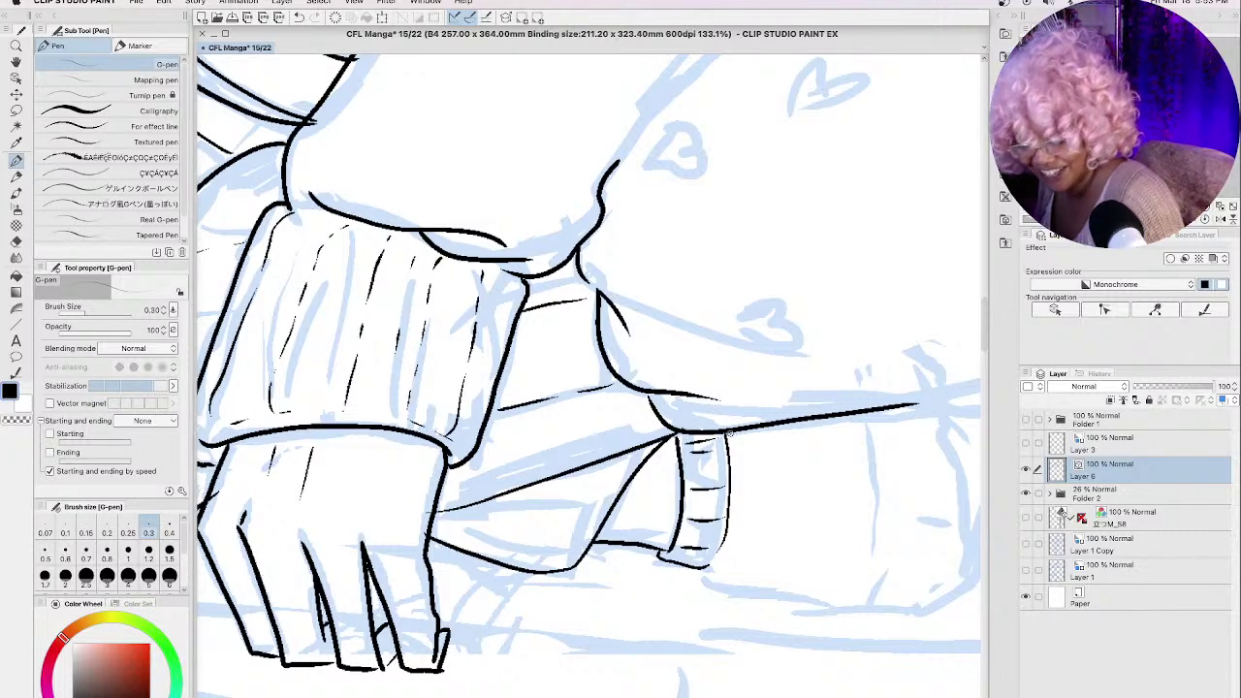
Step: Ink the rounded sleeve end's lower edge, interior crease marks, and thickened right and bottom edges
{"action": "key", "text": "space"}
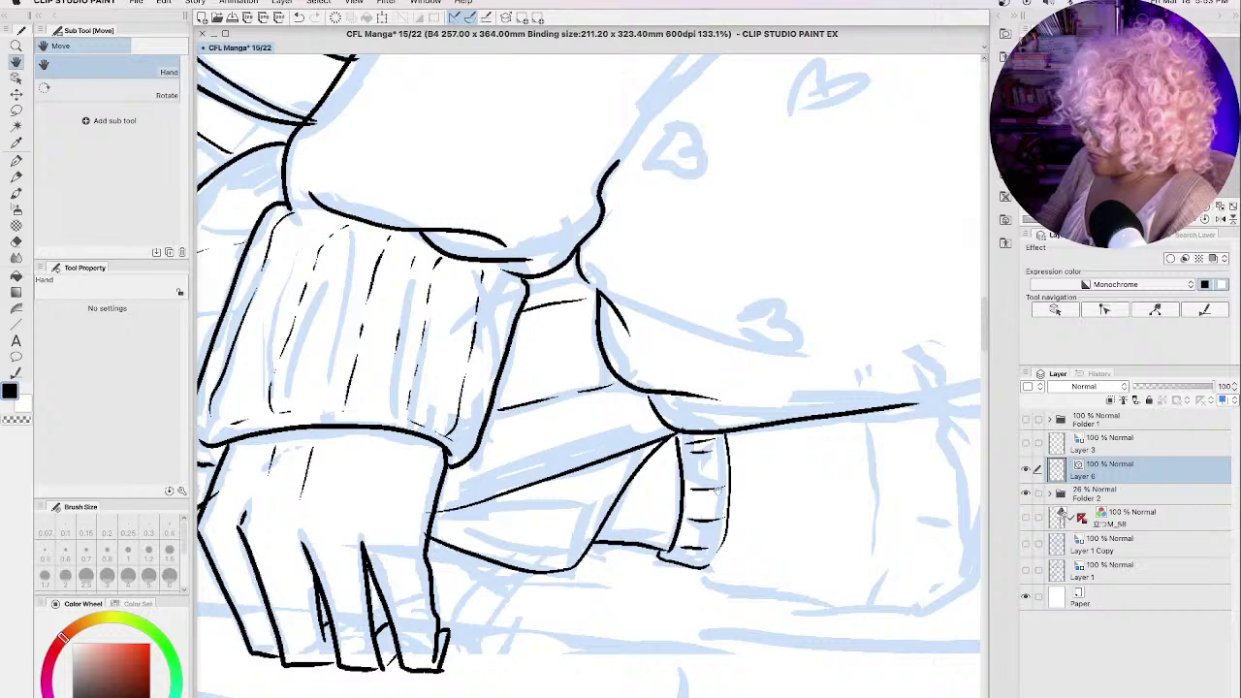
{"action": "left_click_drag", "start_coordinate": [814, 472], "coordinate": [598, 452]}
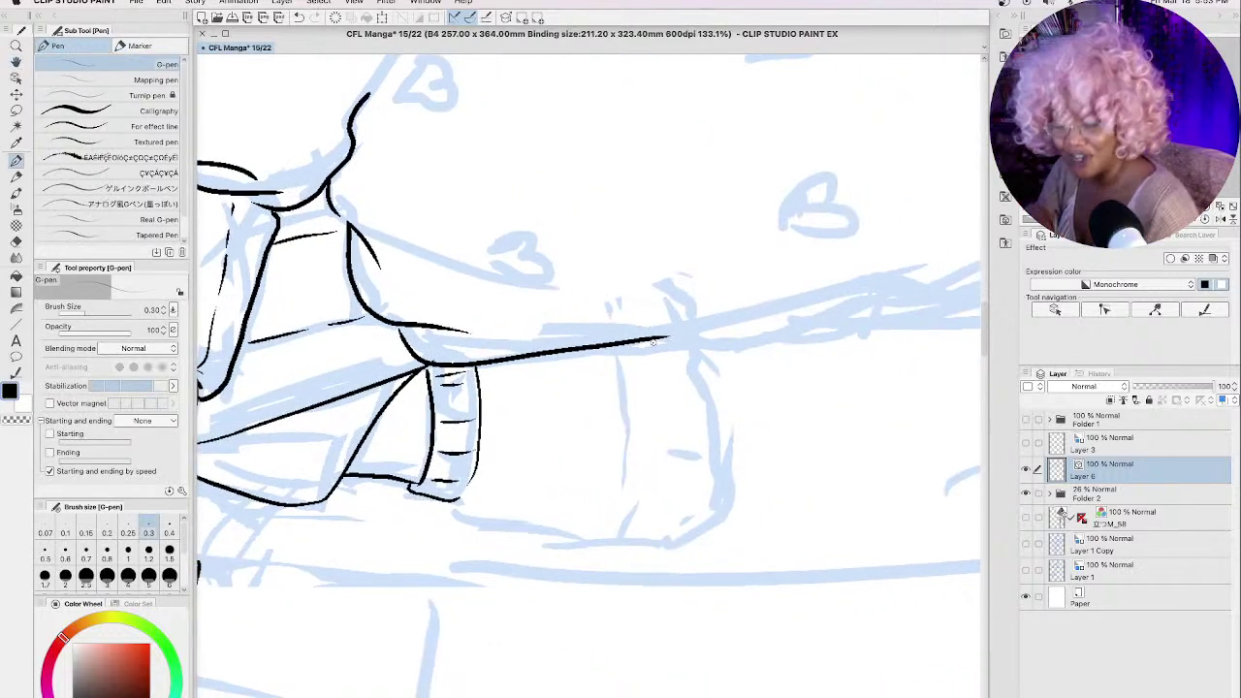
{"action": "mouse_move", "coordinate": [453, 501]}
{"action": "left_mouse_down"}
{"action": "mouse_move", "coordinate": [473, 516]}
{"action": "mouse_move", "coordinate": [676, 541]}
{"action": "mouse_move", "coordinate": [727, 502]}
{"action": "mouse_move", "coordinate": [724, 422]}
{"action": "mouse_move", "coordinate": [690, 339]}
{"action": "left_mouse_up"}
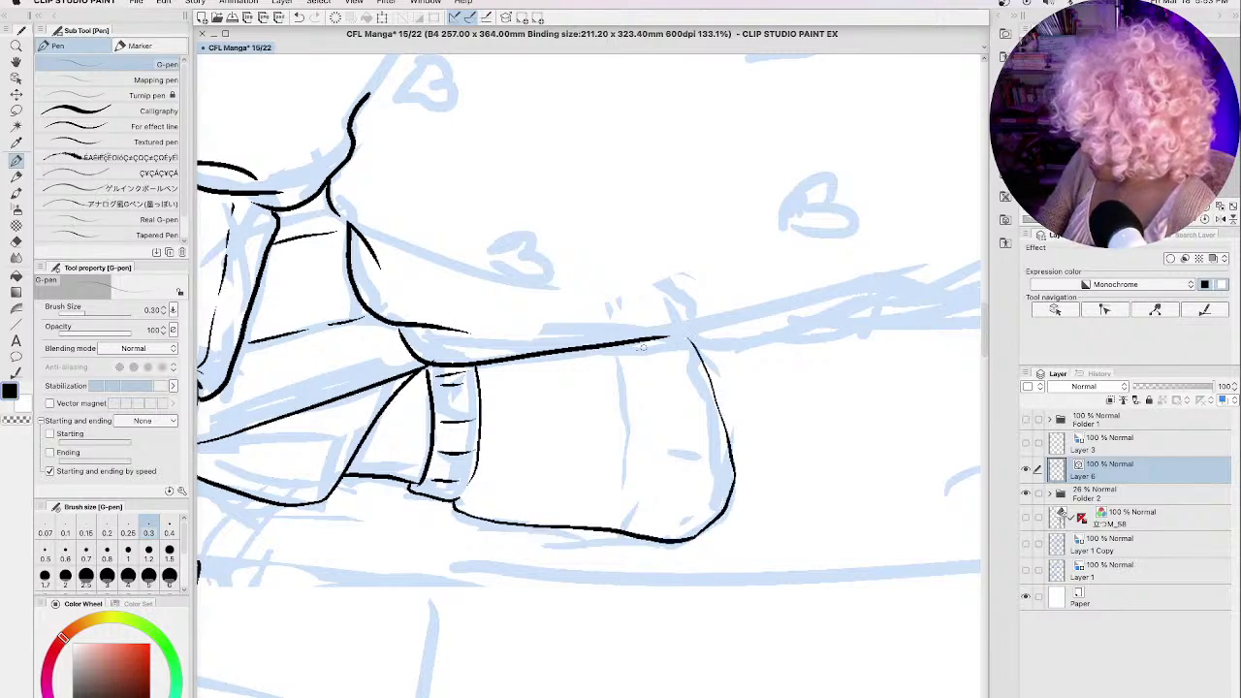
{"action": "left_click_drag", "start_coordinate": [614, 351], "coordinate": [628, 405]}
{"action": "mouse_move", "coordinate": [634, 421]}
{"action": "left_mouse_down"}
{"action": "mouse_move", "coordinate": [636, 469]}
{"action": "mouse_move", "coordinate": [705, 465]}
{"action": "left_mouse_up"}
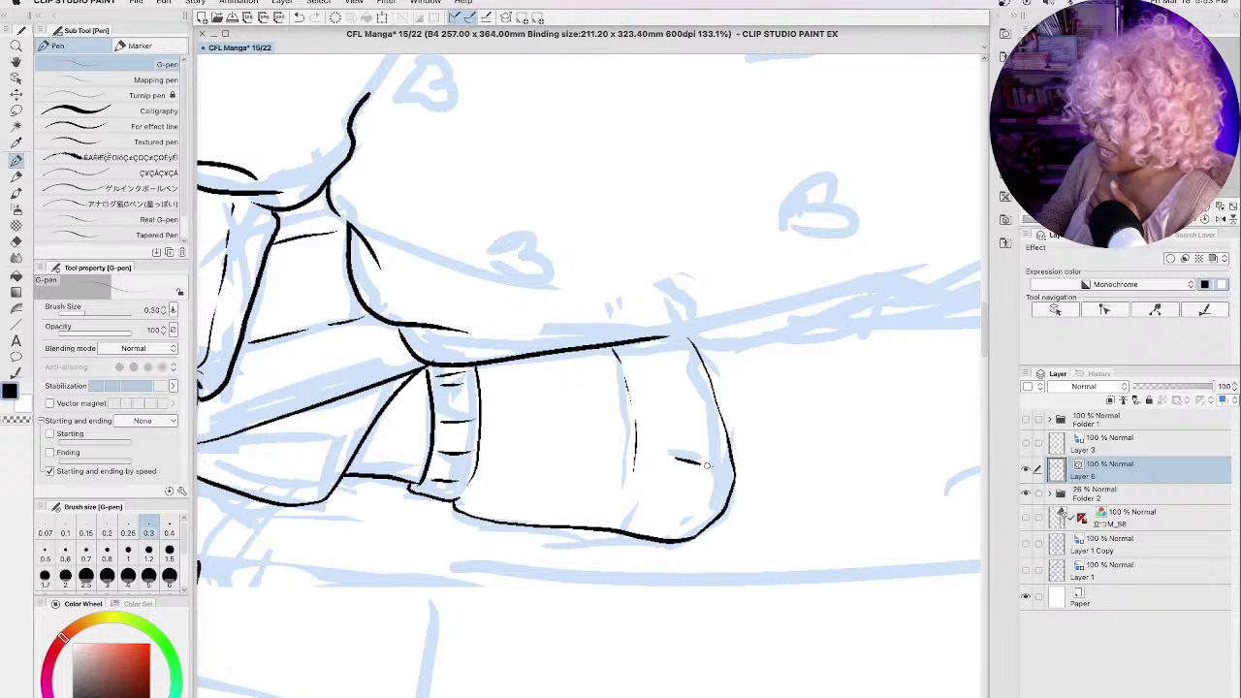
{"action": "mouse_move", "coordinate": [659, 355]}
{"action": "left_mouse_down"}
{"action": "mouse_move", "coordinate": [687, 355]}
{"action": "mouse_move", "coordinate": [718, 399]}
{"action": "left_mouse_up"}
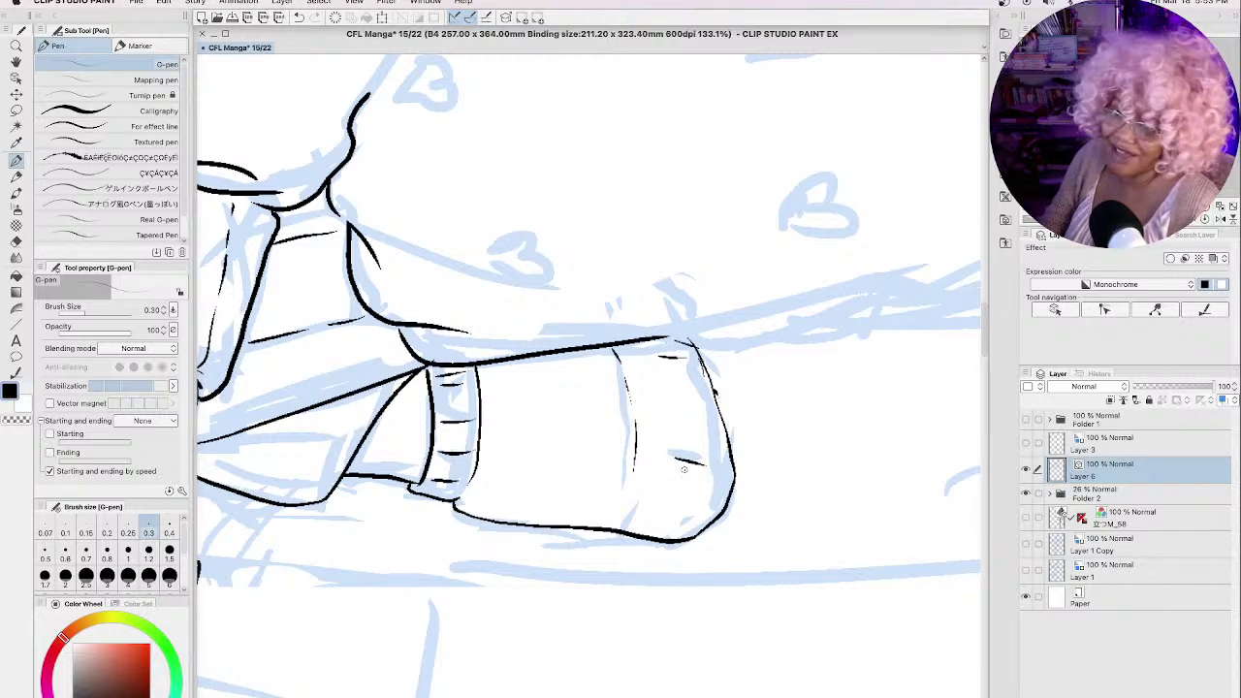
{"action": "left_click_drag", "start_coordinate": [646, 514], "coordinate": [712, 520]}
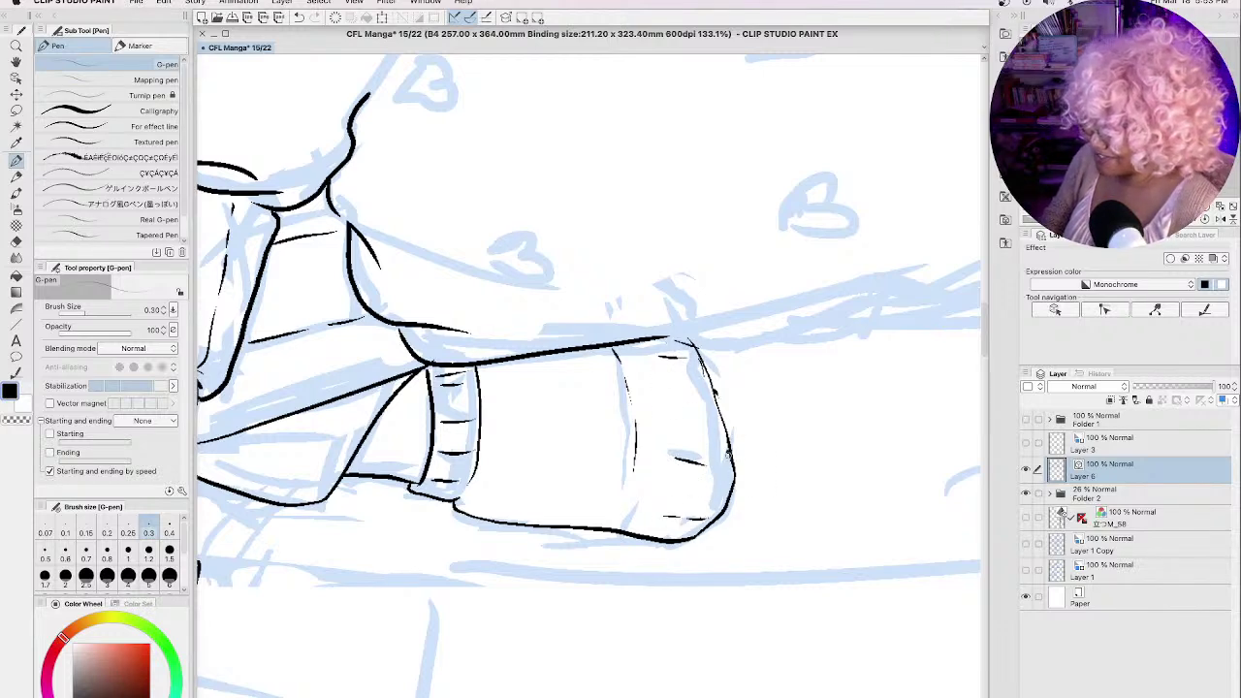
{"action": "left_click_drag", "start_coordinate": [729, 448], "coordinate": [727, 495]}
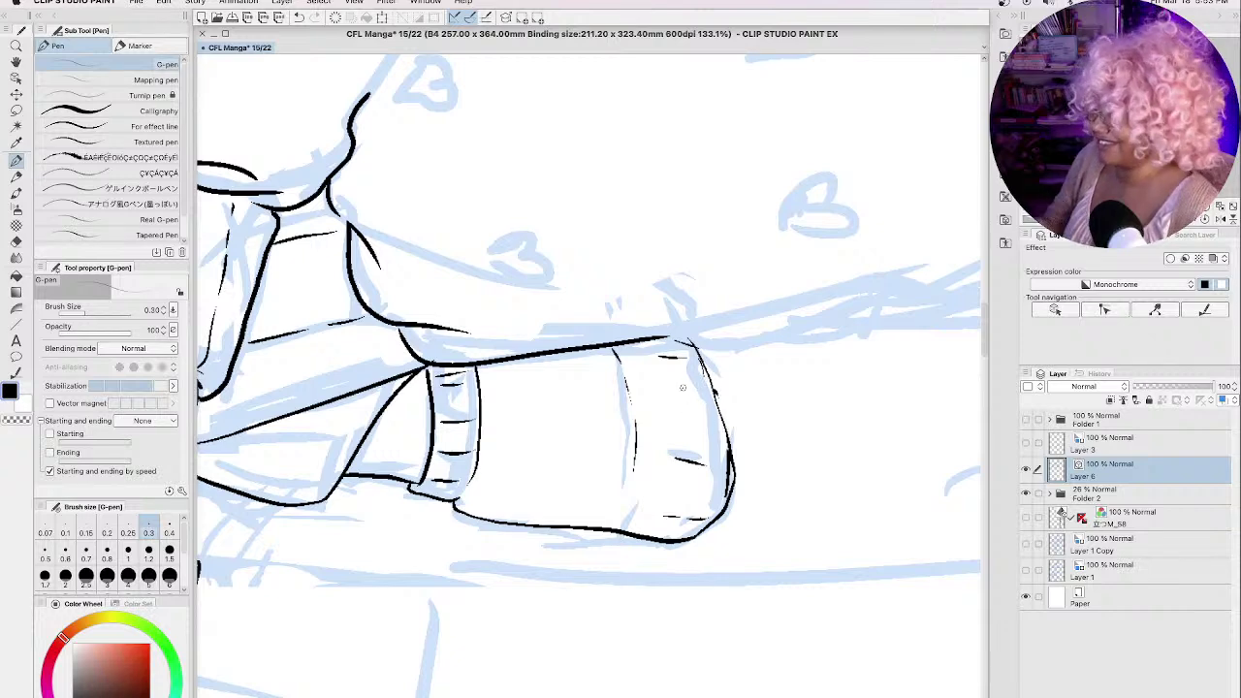
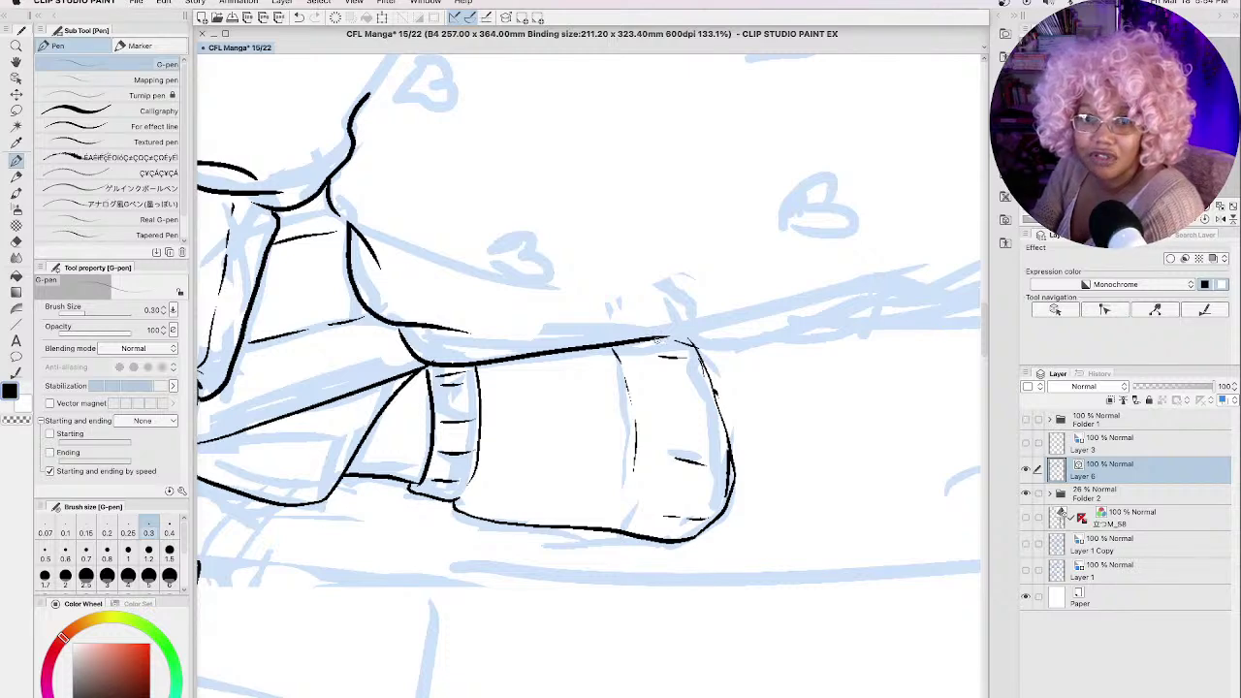
Step: Ink the long leg line, a fold line above it, and the leg's diagonal top outline
{"action": "left_click_drag", "start_coordinate": [665, 340], "coordinate": [804, 306]}
{"action": "mouse_move", "coordinate": [668, 336]}
{"action": "left_mouse_down"}
{"action": "mouse_move", "coordinate": [723, 344]}
{"action": "mouse_move", "coordinate": [858, 317]}
{"action": "left_mouse_up"}
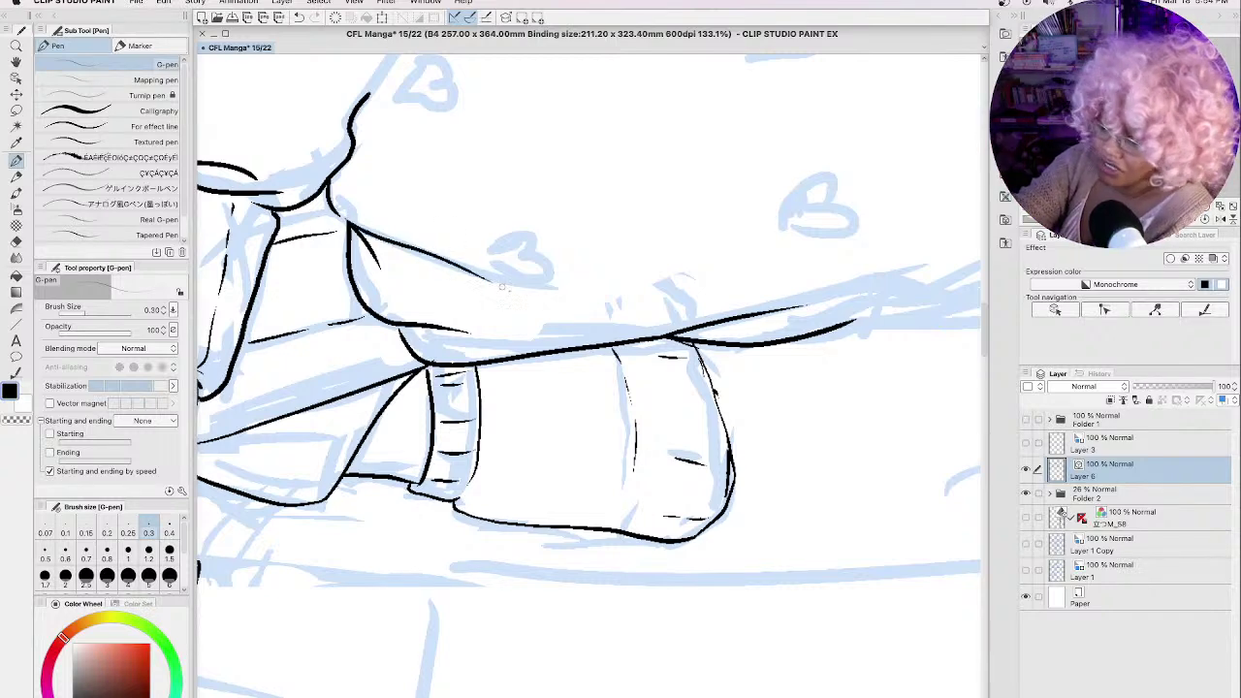
{"action": "mouse_move", "coordinate": [347, 225]}
{"action": "left_mouse_down"}
{"action": "mouse_move", "coordinate": [490, 281]}
{"action": "mouse_move", "coordinate": [510, 237]}
{"action": "mouse_move", "coordinate": [490, 262]}
{"action": "mouse_move", "coordinate": [546, 268]}
{"action": "mouse_move", "coordinate": [539, 238]}
{"action": "left_mouse_up"}
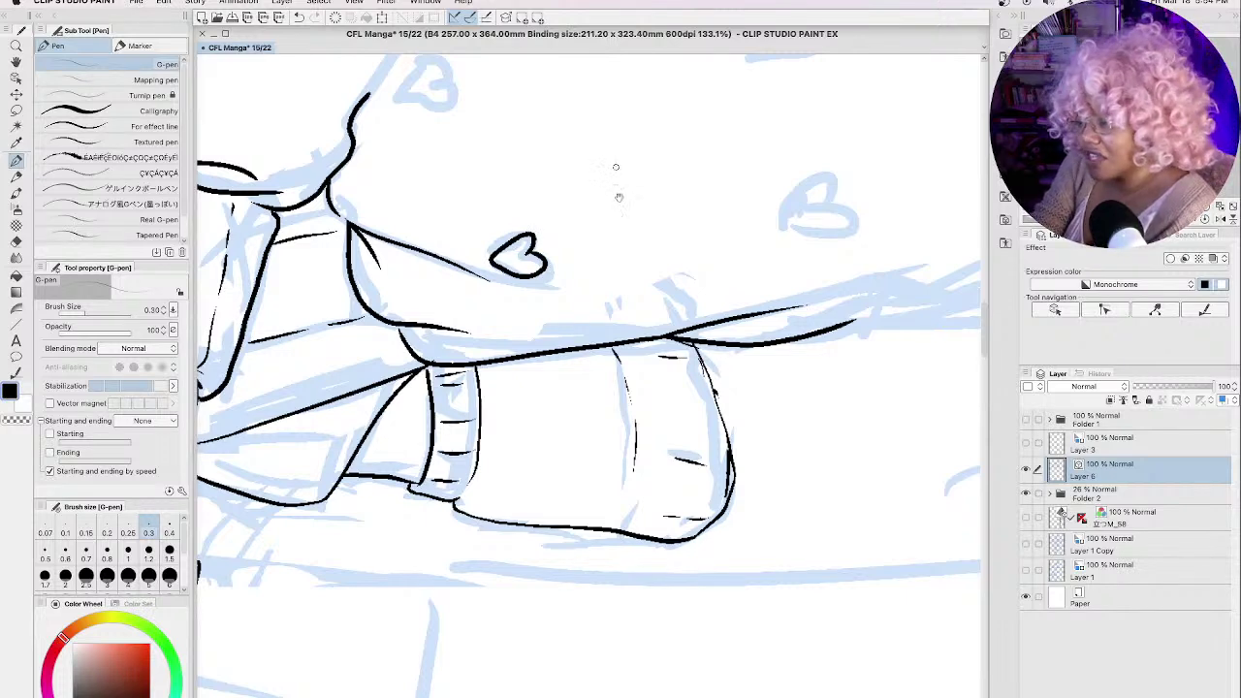
{"action": "key", "text": "space"}
{"action": "mouse_move", "coordinate": [617, 193]}
{"action": "left_mouse_down"}
{"action": "mouse_move", "coordinate": [675, 370]}
{"action": "mouse_move", "coordinate": [678, 533]}
{"action": "left_mouse_up"}
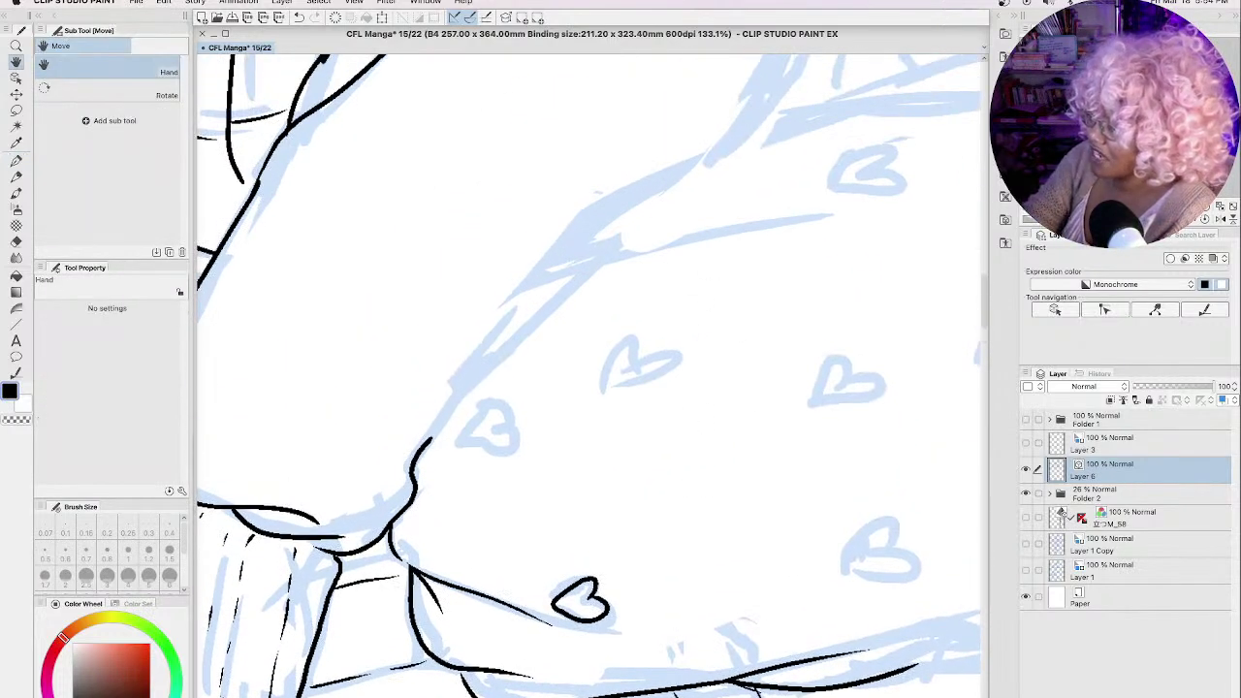
{"action": "left_click_drag", "start_coordinate": [760, 100], "coordinate": [502, 303]}
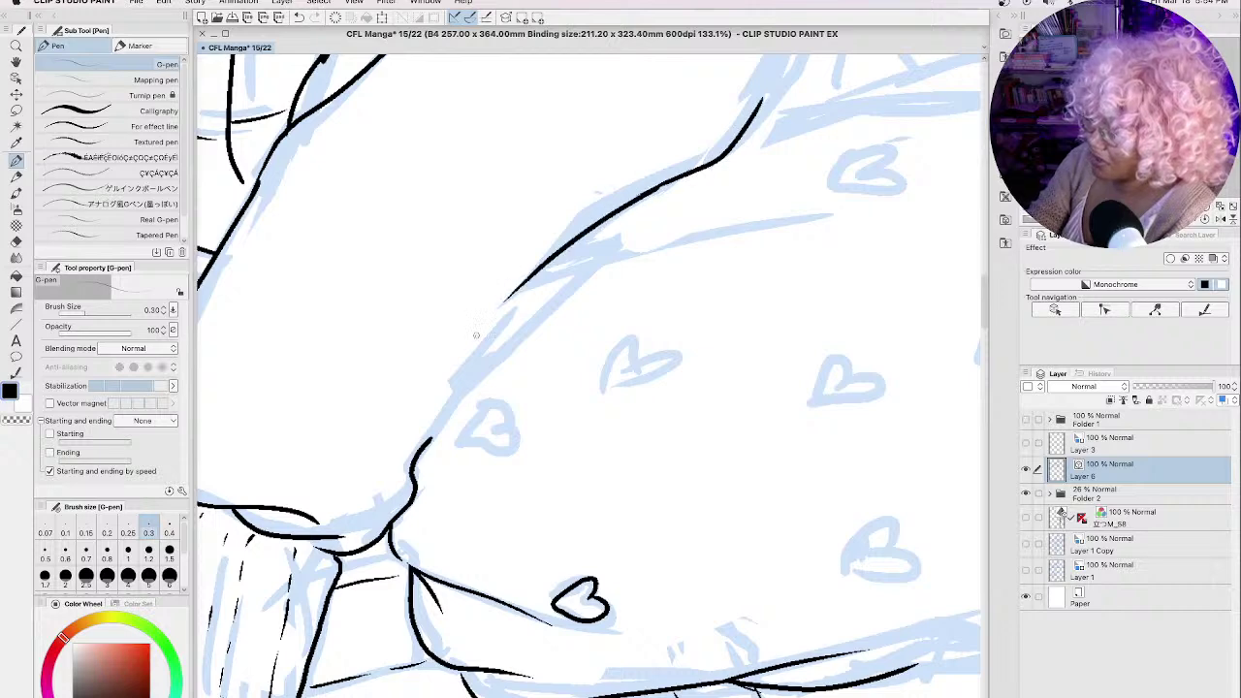
{"action": "left_click_drag", "start_coordinate": [598, 225], "coordinate": [416, 447]}
Step: Ink the first hearts of the pajama pattern and a short fold
{"action": "mouse_move", "coordinate": [504, 425]}
{"action": "left_mouse_down"}
{"action": "mouse_move", "coordinate": [501, 414]}
{"action": "mouse_move", "coordinate": [463, 445]}
{"action": "mouse_move", "coordinate": [506, 407]}
{"action": "mouse_move", "coordinate": [523, 431]}
{"action": "mouse_move", "coordinate": [463, 456]}
{"action": "mouse_move", "coordinate": [484, 424]}
{"action": "left_mouse_up"}
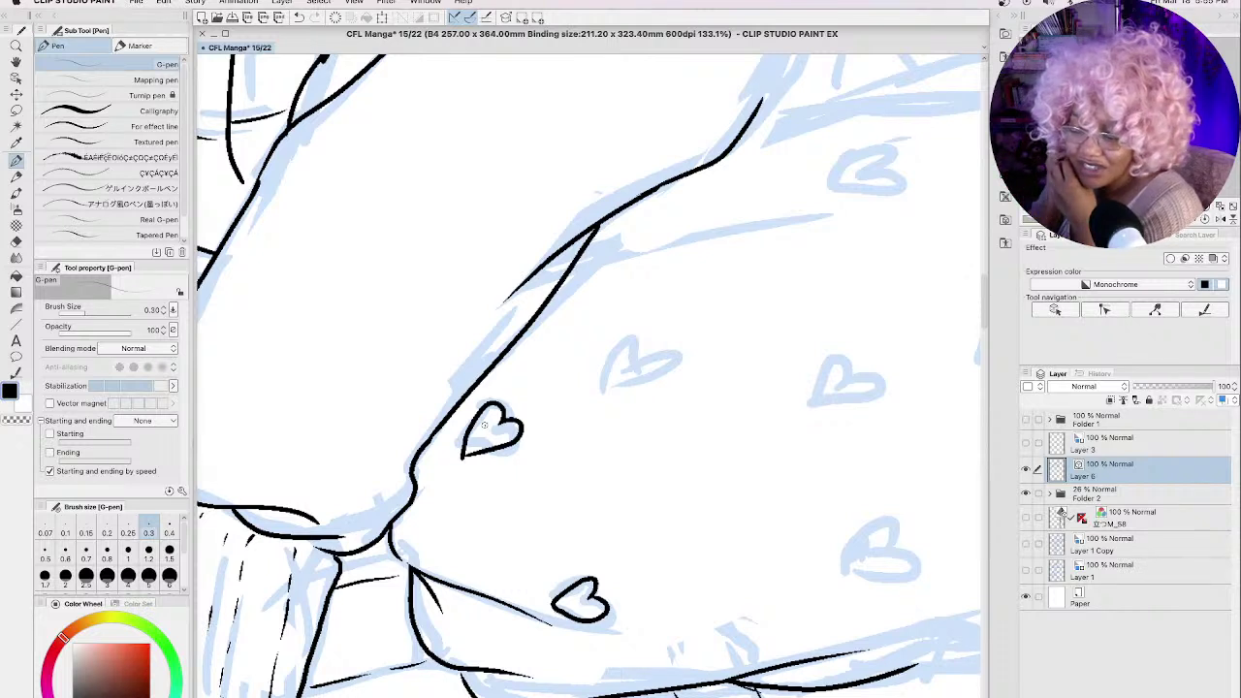
{"action": "mouse_move", "coordinate": [641, 363]}
{"action": "left_mouse_down"}
{"action": "mouse_move", "coordinate": [636, 348]}
{"action": "mouse_move", "coordinate": [605, 367]}
{"action": "mouse_move", "coordinate": [642, 385]}
{"action": "mouse_move", "coordinate": [674, 357]}
{"action": "mouse_move", "coordinate": [642, 357]}
{"action": "left_mouse_up"}
{"action": "left_click_drag", "start_coordinate": [578, 257], "coordinate": [719, 218]}
{"action": "mouse_move", "coordinate": [843, 381]}
{"action": "left_mouse_down"}
{"action": "mouse_move", "coordinate": [820, 359]}
{"action": "mouse_move", "coordinate": [849, 400]}
{"action": "mouse_move", "coordinate": [856, 367]}
{"action": "mouse_move", "coordinate": [853, 376]}
{"action": "left_mouse_up"}
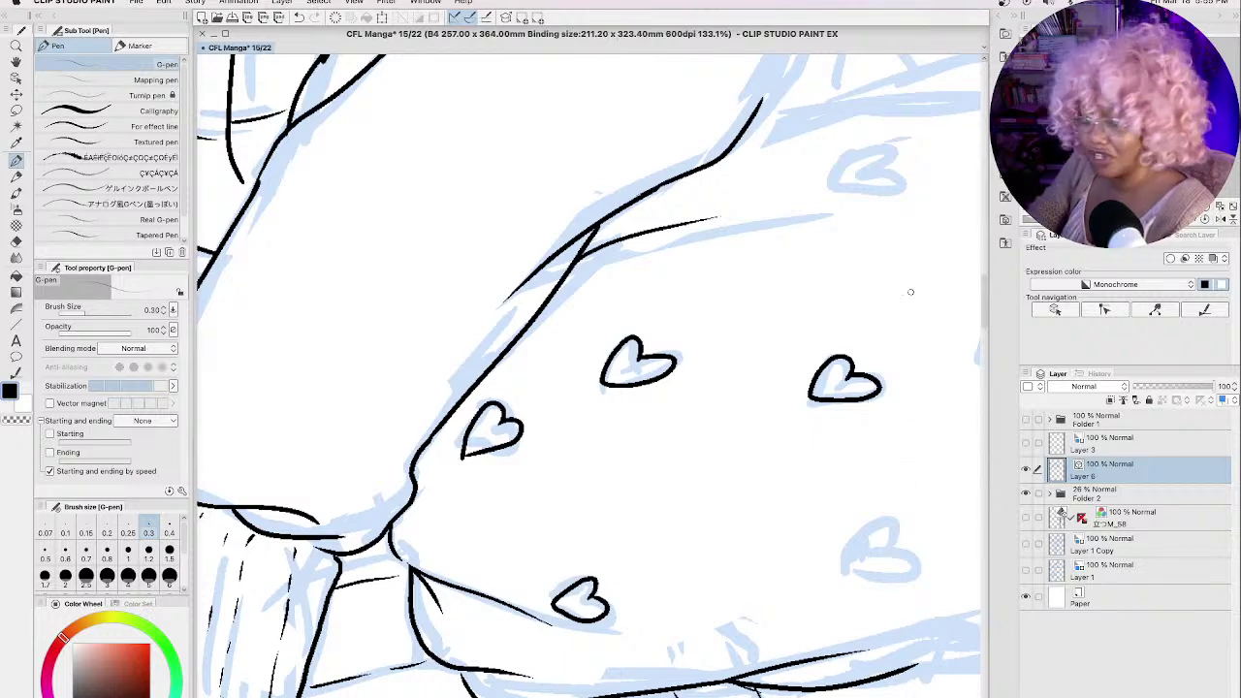
{"action": "key", "text": "space"}
{"action": "left_click_drag", "start_coordinate": [900, 241], "coordinate": [757, 285]}
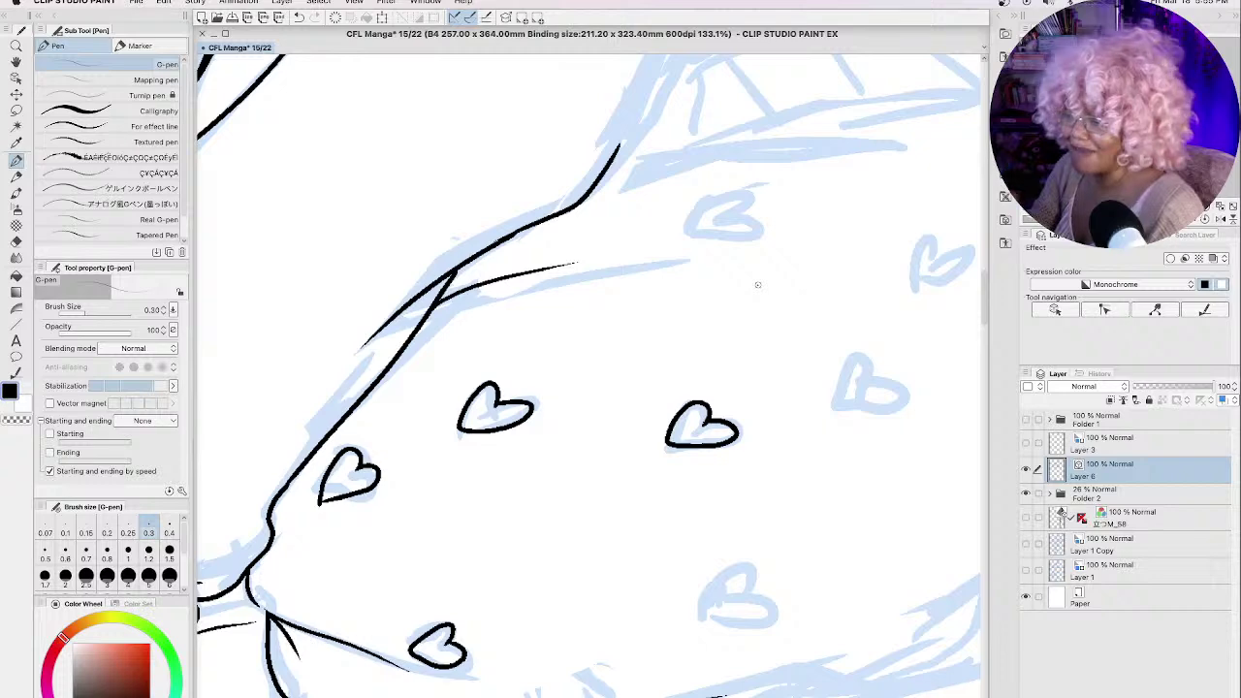
Step: Ink the outline along the blue sketch line and three hearts on the pajama
{"action": "scroll", "coordinate": [700, 383], "scroll_direction": "up", "scroll_amount": 6}
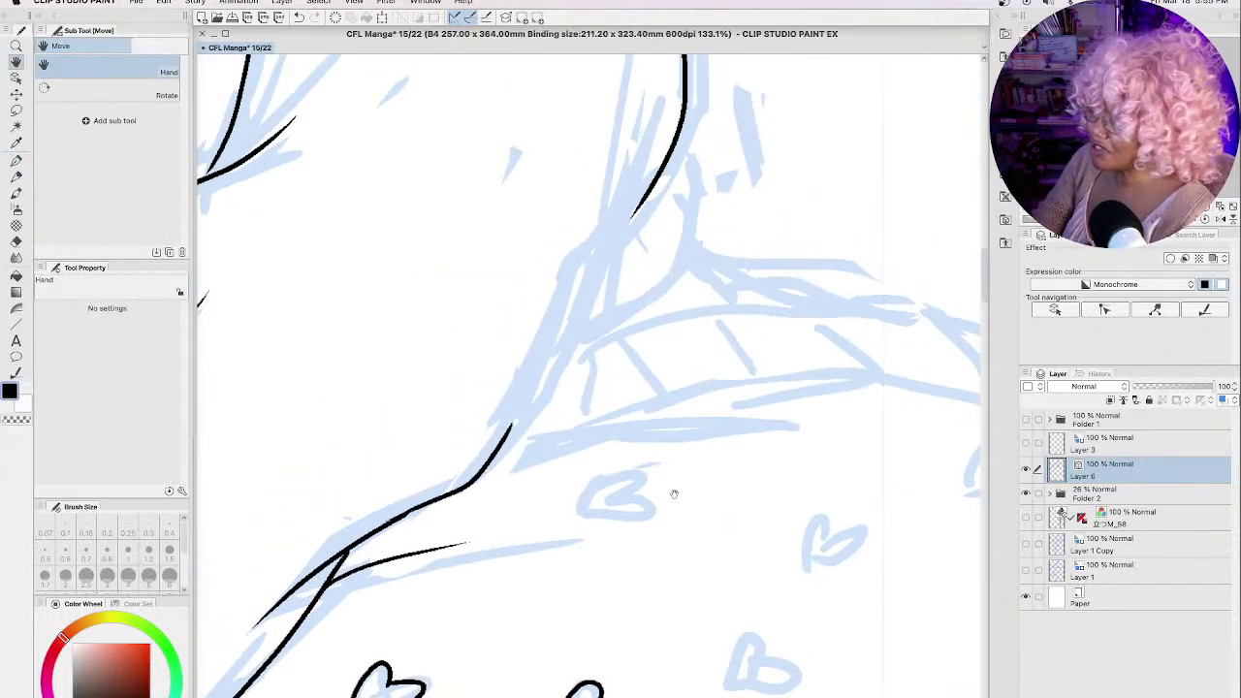
{"action": "mouse_move", "coordinate": [645, 150]}
{"action": "left_mouse_down"}
{"action": "mouse_move", "coordinate": [545, 387]}
{"action": "mouse_move", "coordinate": [475, 463]}
{"action": "left_mouse_up"}
{"action": "mouse_move", "coordinate": [623, 489]}
{"action": "left_mouse_down"}
{"action": "mouse_move", "coordinate": [584, 513]}
{"action": "mouse_move", "coordinate": [640, 519]}
{"action": "mouse_move", "coordinate": [653, 502]}
{"action": "mouse_move", "coordinate": [625, 490]}
{"action": "left_mouse_up"}
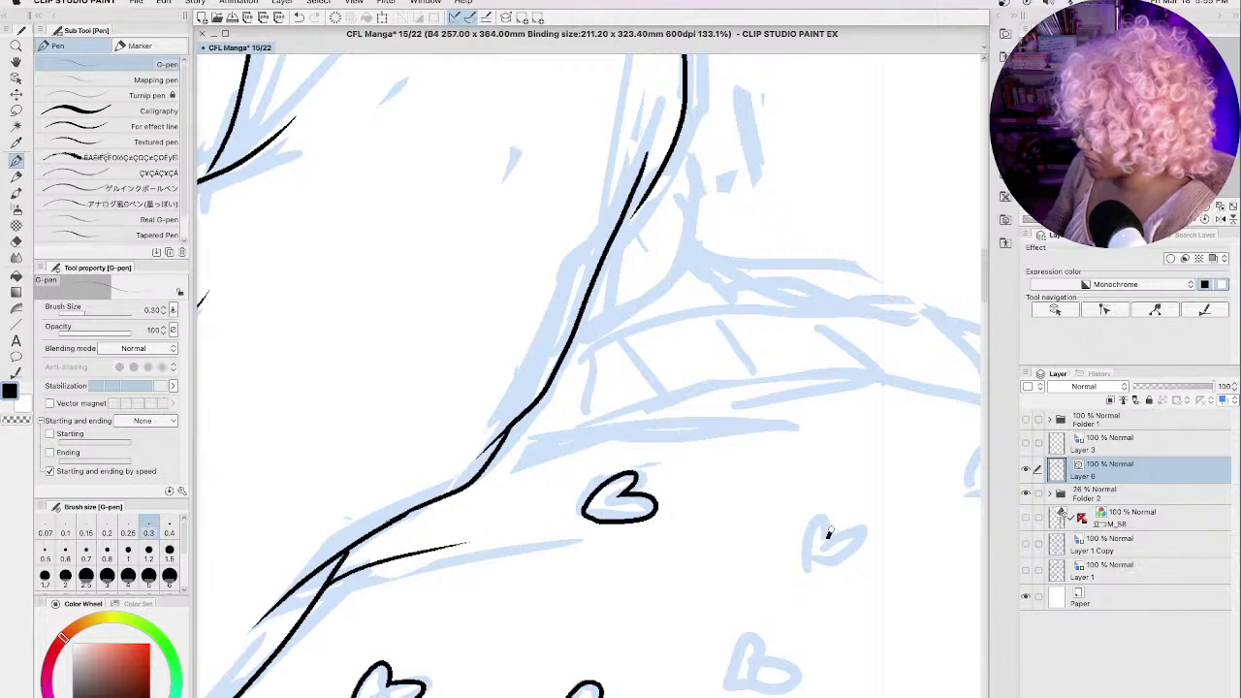
{"action": "mouse_move", "coordinate": [830, 528]}
{"action": "left_mouse_down"}
{"action": "mouse_move", "coordinate": [806, 548]}
{"action": "mouse_move", "coordinate": [866, 533]}
{"action": "mouse_move", "coordinate": [824, 531]}
{"action": "left_mouse_up"}
{"action": "mouse_move", "coordinate": [760, 649]}
{"action": "left_mouse_down"}
{"action": "mouse_move", "coordinate": [738, 685]}
{"action": "mouse_move", "coordinate": [790, 678]}
{"action": "mouse_move", "coordinate": [789, 657]}
{"action": "mouse_move", "coordinate": [761, 640]}
{"action": "left_mouse_up"}
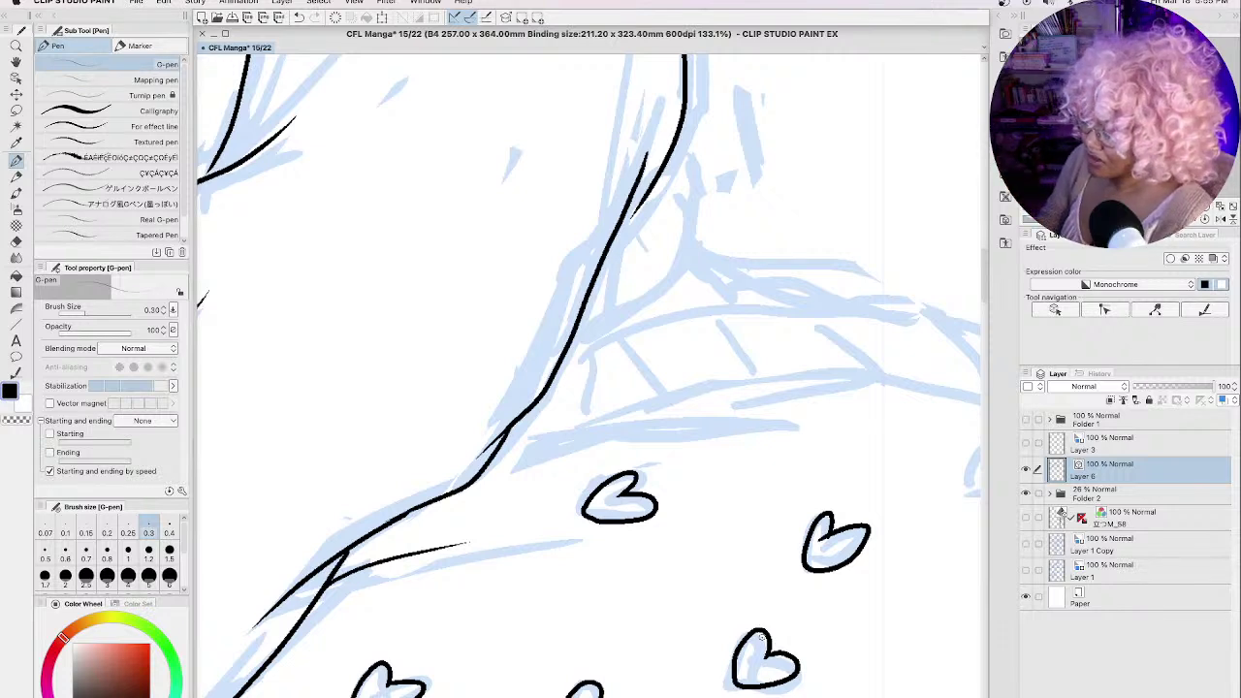
Step: Ink a long fold line and the band's two parallel upper lines
{"action": "mouse_move", "coordinate": [484, 473]}
{"action": "left_mouse_down"}
{"action": "mouse_move", "coordinate": [594, 428]}
{"action": "mouse_move", "coordinate": [805, 416]}
{"action": "left_mouse_up"}
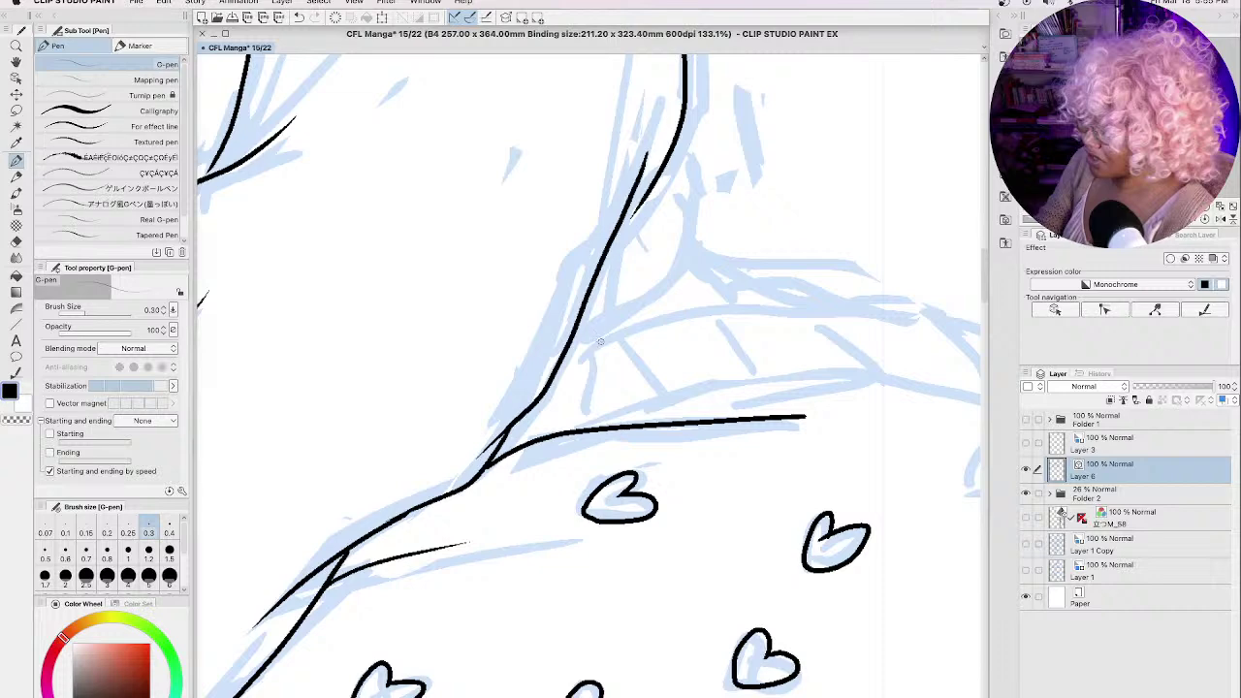
{"action": "mouse_move", "coordinate": [548, 378]}
{"action": "left_mouse_down"}
{"action": "mouse_move", "coordinate": [608, 337]}
{"action": "mouse_move", "coordinate": [825, 300]}
{"action": "left_mouse_up"}
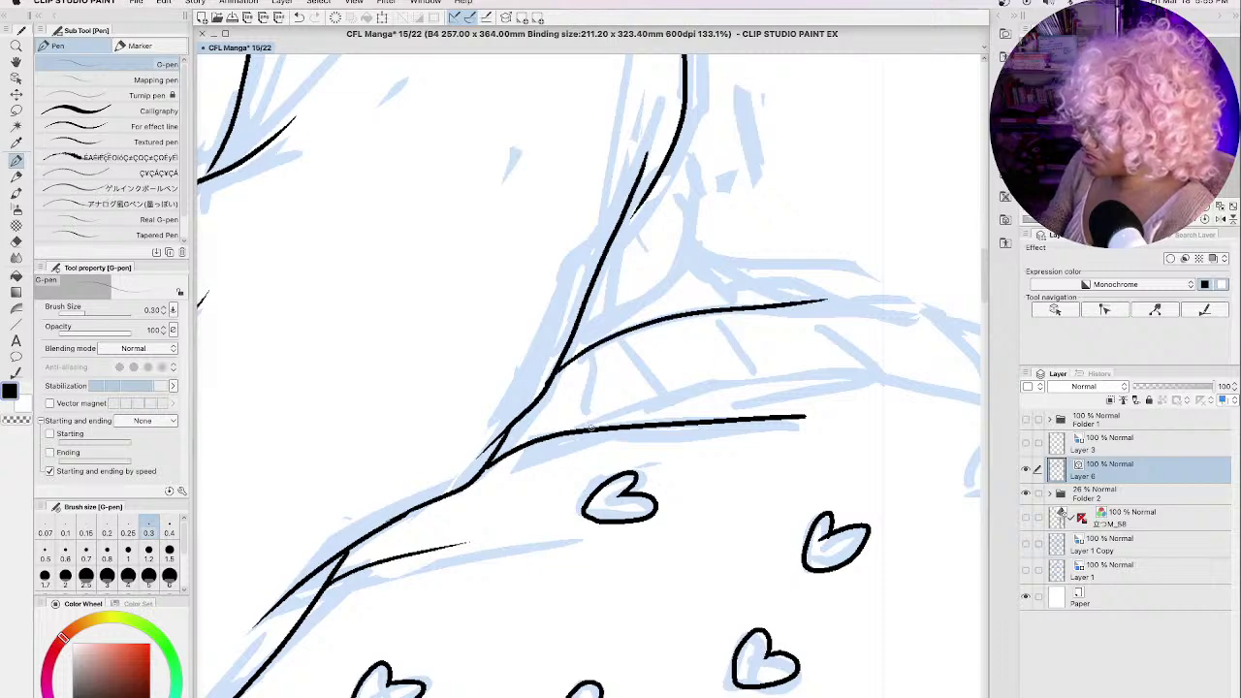
{"action": "mouse_move", "coordinate": [589, 427]}
{"action": "left_mouse_down"}
{"action": "mouse_move", "coordinate": [780, 378]}
{"action": "mouse_move", "coordinate": [827, 378]}
{"action": "left_mouse_up"}
{"action": "key", "text": "space"}
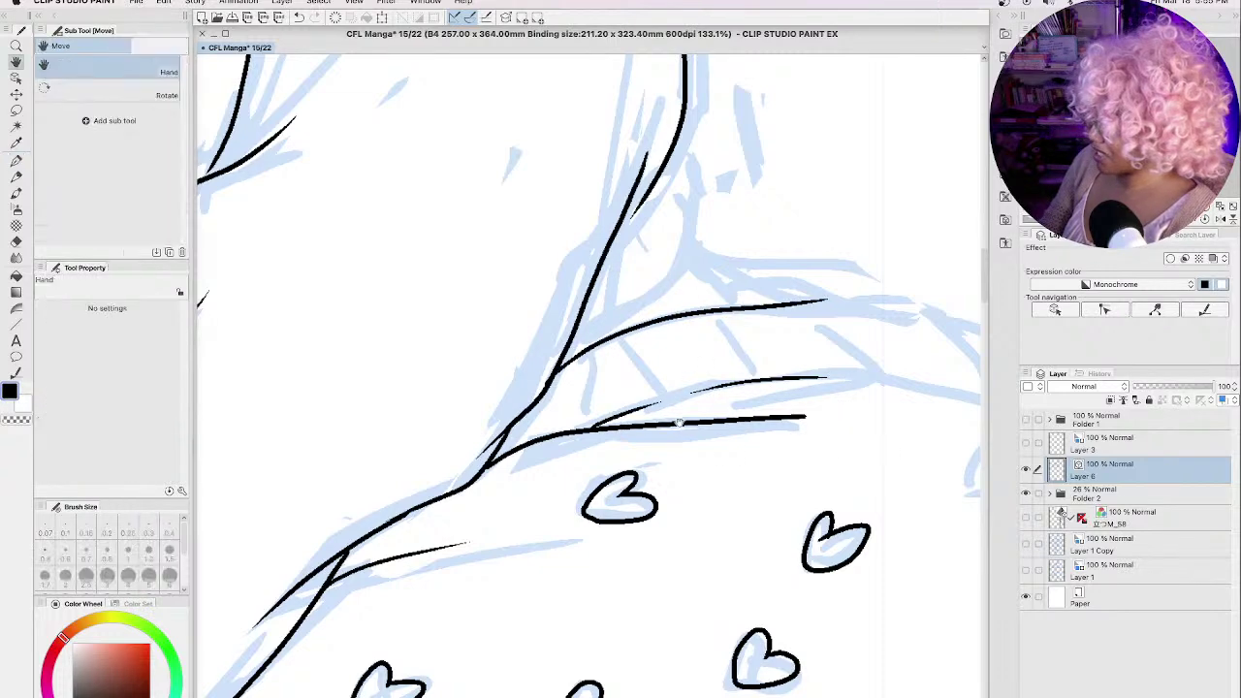
{"action": "mouse_move", "coordinate": [869, 448]}
{"action": "left_mouse_down"}
{"action": "mouse_move", "coordinate": [582, 384]}
{"action": "mouse_move", "coordinate": [543, 333]}
{"action": "mouse_move", "coordinate": [668, 318]}
{"action": "mouse_move", "coordinate": [761, 341]}
{"action": "mouse_move", "coordinate": [785, 500]}
{"action": "mouse_move", "coordinate": [770, 635]}
{"action": "mouse_move", "coordinate": [717, 671]}
{"action": "left_mouse_up"}
Step: Ink a heart, the leg's right curved edge, and the band's top line curving down
{"action": "mouse_move", "coordinate": [722, 379]}
{"action": "left_mouse_down"}
{"action": "mouse_move", "coordinate": [719, 368]}
{"action": "mouse_move", "coordinate": [680, 411]}
{"action": "mouse_move", "coordinate": [752, 386]}
{"action": "mouse_move", "coordinate": [739, 363]}
{"action": "left_mouse_up"}
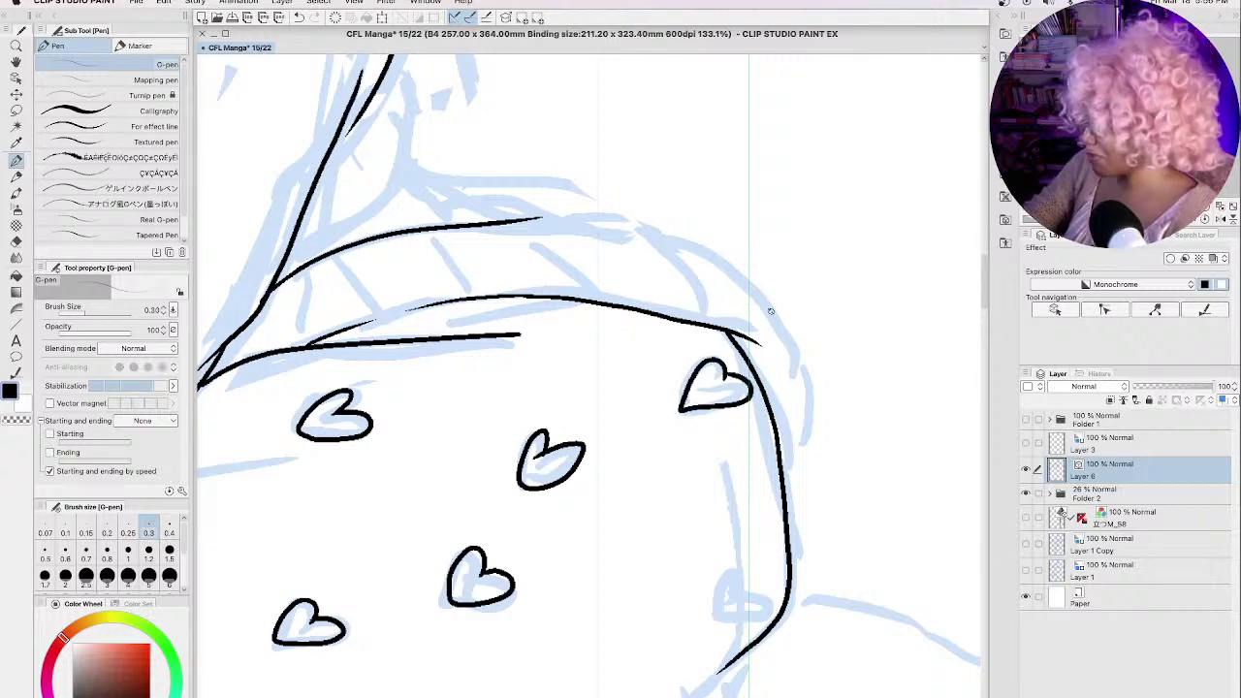
{"action": "mouse_move", "coordinate": [771, 311]}
{"action": "left_mouse_down"}
{"action": "mouse_move", "coordinate": [811, 400]}
{"action": "mouse_move", "coordinate": [779, 519]}
{"action": "left_mouse_up"}
{"action": "mouse_move", "coordinate": [529, 223]}
{"action": "left_mouse_down"}
{"action": "mouse_move", "coordinate": [623, 220]}
{"action": "mouse_move", "coordinate": [781, 315]}
{"action": "left_mouse_up"}
{"action": "mouse_move", "coordinate": [614, 221]}
{"action": "left_mouse_down"}
{"action": "mouse_move", "coordinate": [714, 299]}
{"action": "mouse_move", "coordinate": [718, 323]}
{"action": "left_mouse_up"}
Step: Add hatch lines across the ribbed band and ink its right and left edges
{"action": "left_click_drag", "start_coordinate": [520, 226], "coordinate": [576, 289]}
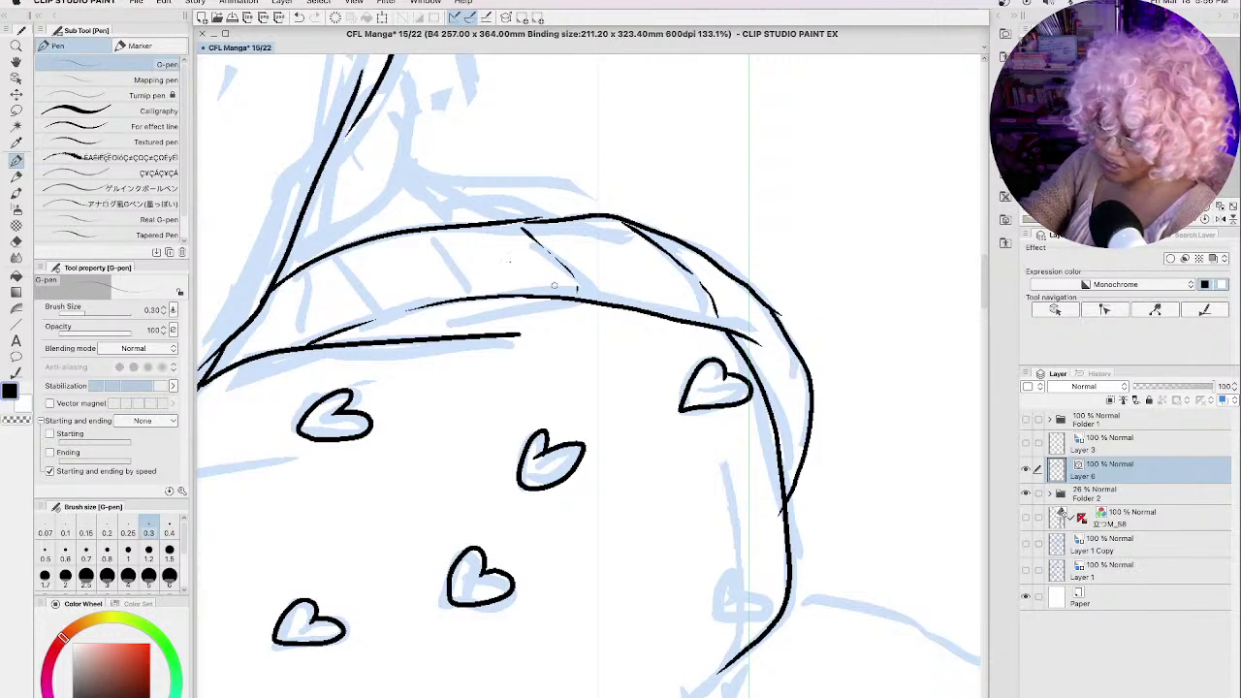
{"action": "left_click_drag", "start_coordinate": [429, 233], "coordinate": [476, 287]}
{"action": "mouse_move", "coordinate": [346, 251]}
{"action": "left_mouse_down"}
{"action": "mouse_move", "coordinate": [377, 279]}
{"action": "mouse_move", "coordinate": [389, 316]}
{"action": "left_mouse_up"}
{"action": "left_click_drag", "start_coordinate": [281, 284], "coordinate": [301, 351]}
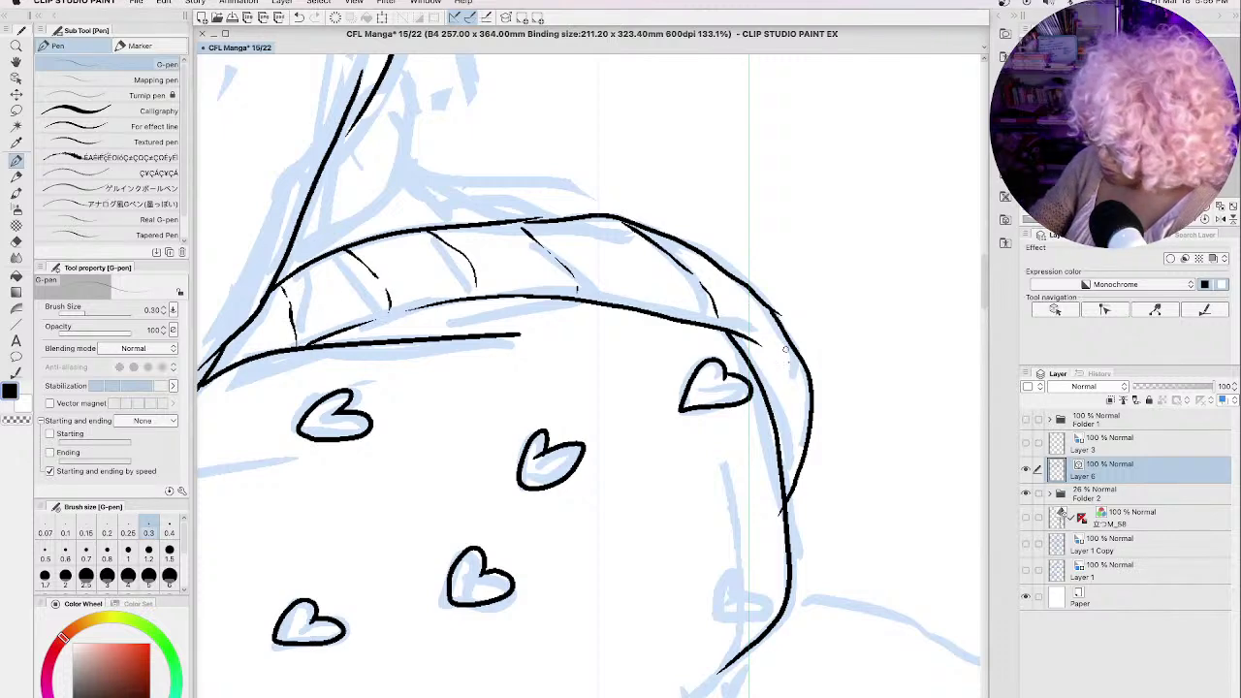
{"action": "mouse_move", "coordinate": [799, 355]}
{"action": "left_mouse_down"}
{"action": "mouse_move", "coordinate": [805, 383]}
{"action": "mouse_move", "coordinate": [781, 409]}
{"action": "left_mouse_up"}
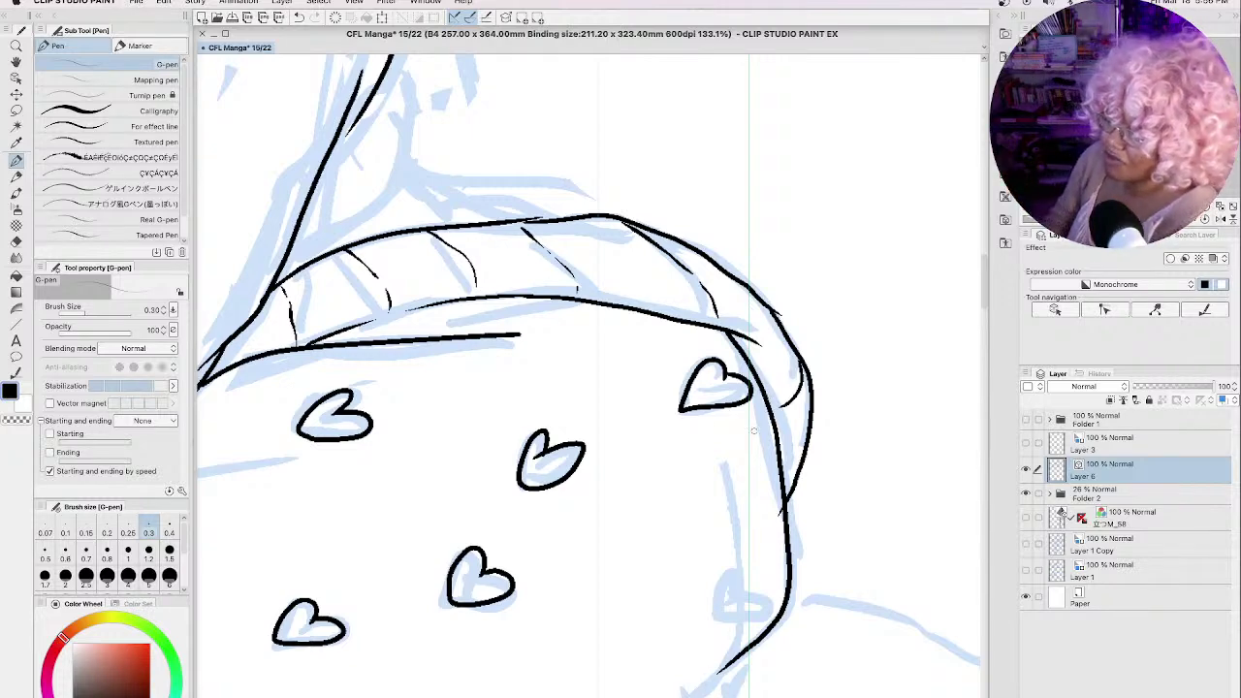
{"action": "key", "text": "space"}
{"action": "left_click_drag", "start_coordinate": [587, 249], "coordinate": [775, 499]}
{"action": "mouse_move", "coordinate": [593, 283]}
{"action": "left_mouse_down"}
{"action": "mouse_move", "coordinate": [616, 373]}
{"action": "mouse_move", "coordinate": [601, 423]}
{"action": "left_mouse_up"}
{"action": "mouse_move", "coordinate": [478, 505]}
{"action": "left_mouse_down"}
{"action": "mouse_move", "coordinate": [625, 423]}
{"action": "mouse_move", "coordinate": [657, 439]}
{"action": "mouse_move", "coordinate": [733, 435]}
{"action": "mouse_move", "coordinate": [800, 469]}
{"action": "left_mouse_up"}
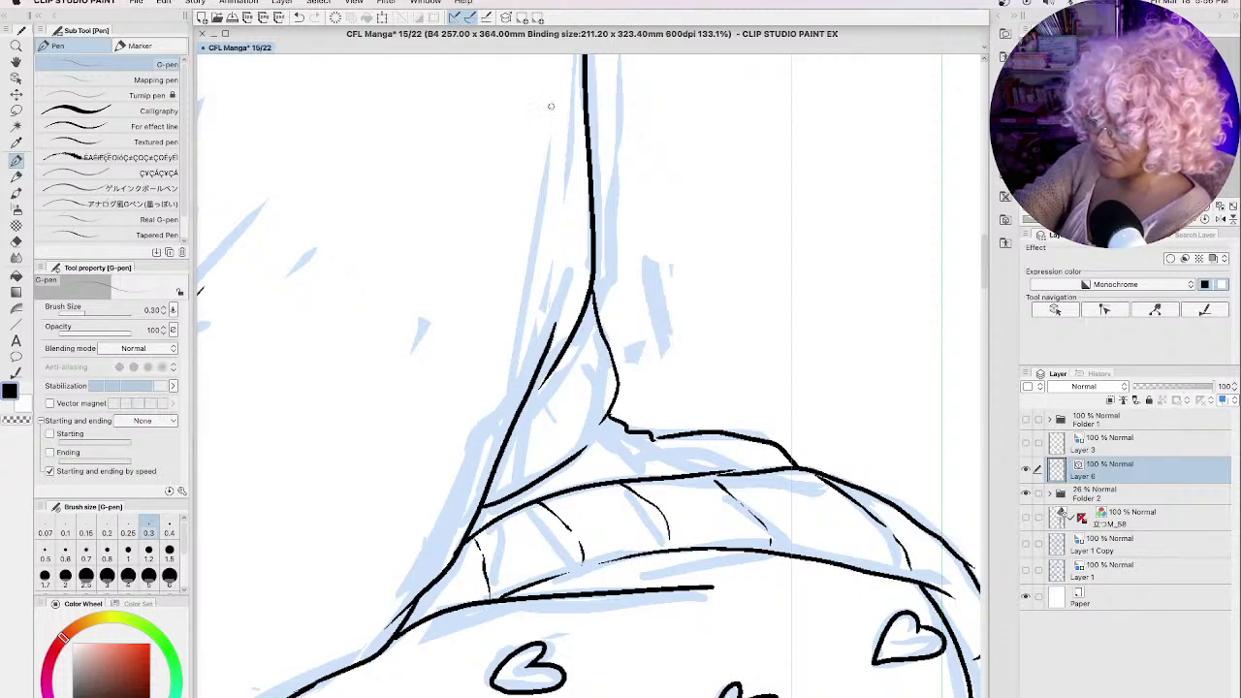
Step: Ink the left edge of the tall sleeve
{"action": "mouse_move", "coordinate": [548, 100]}
{"action": "left_mouse_down"}
{"action": "mouse_move", "coordinate": [522, 367]}
{"action": "mouse_move", "coordinate": [467, 503]}
{"action": "left_mouse_up"}
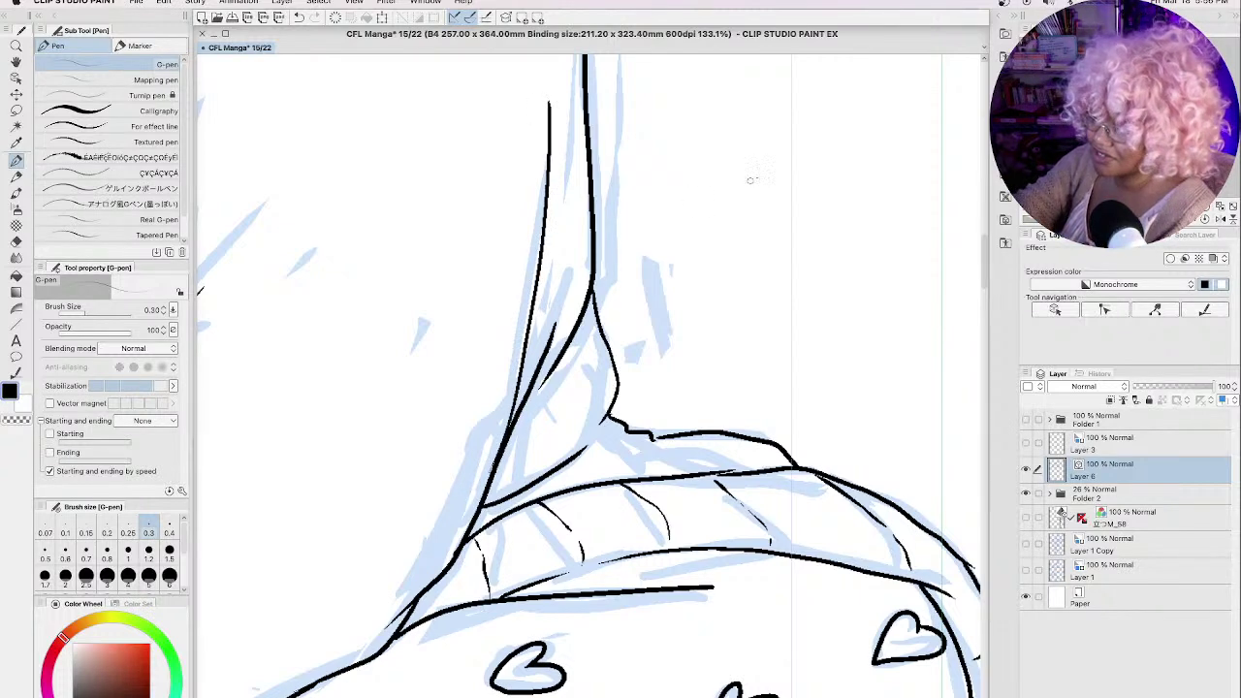
{"action": "key", "text": "space"}
{"action": "left_click_drag", "start_coordinate": [749, 251], "coordinate": [749, 263]}
{"action": "mouse_move", "coordinate": [707, 435]}
{"action": "left_mouse_down"}
{"action": "mouse_move", "coordinate": [698, 474]}
{"action": "mouse_move", "coordinate": [606, 174]}
{"action": "mouse_move", "coordinate": [611, 122]}
{"action": "left_mouse_up"}
{"action": "left_click_drag", "start_coordinate": [836, 664], "coordinate": [842, 325]}
{"action": "left_click_drag", "start_coordinate": [841, 571], "coordinate": [841, 488]}
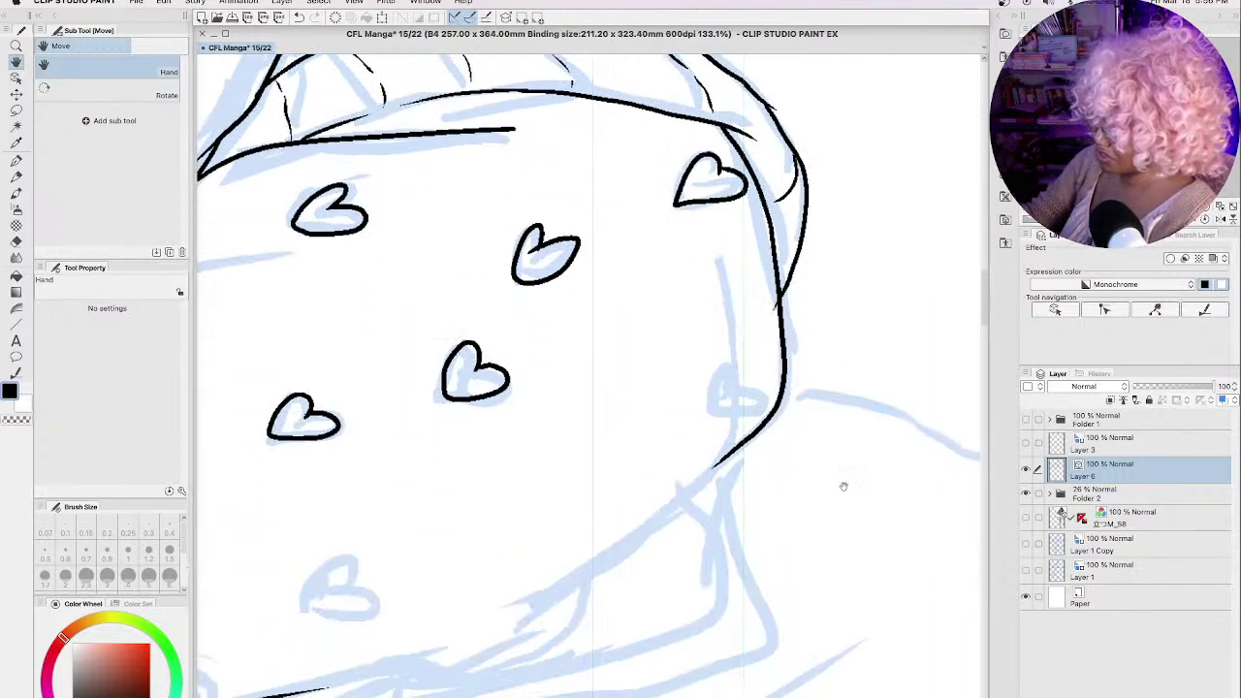
{"action": "left_click_drag", "start_coordinate": [741, 577], "coordinate": [783, 453]}
{"action": "left_click_drag", "start_coordinate": [730, 528], "coordinate": [748, 518]}
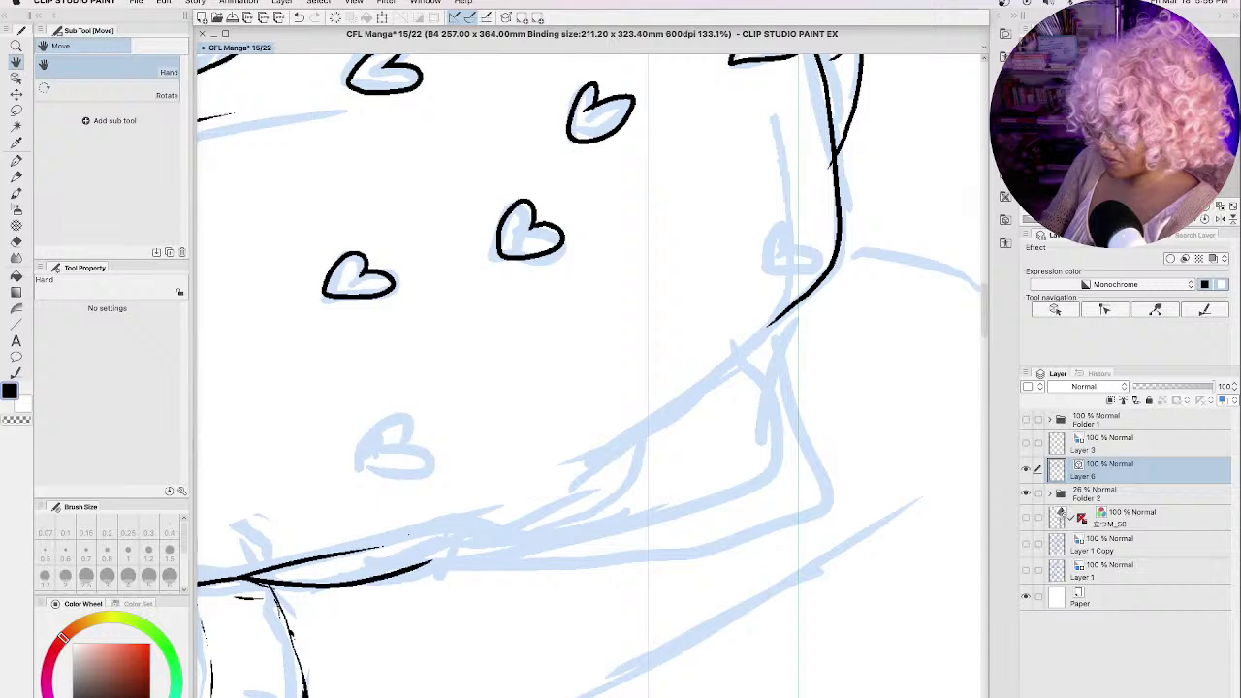
Step: Ink the leg's lower contour, diagonal underside, inner fold and bottom edge
{"action": "key", "text": "p"}
{"action": "left_click_drag", "start_coordinate": [416, 529], "coordinate": [475, 527]}
{"action": "mouse_move", "coordinate": [496, 531]}
{"action": "left_mouse_down"}
{"action": "mouse_move", "coordinate": [526, 530]}
{"action": "mouse_move", "coordinate": [649, 462]}
{"action": "left_mouse_up"}
{"action": "mouse_move", "coordinate": [788, 306]}
{"action": "left_mouse_down"}
{"action": "mouse_move", "coordinate": [665, 415]}
{"action": "mouse_move", "coordinate": [550, 489]}
{"action": "left_mouse_up"}
{"action": "left_click_drag", "start_coordinate": [668, 417], "coordinate": [626, 479]}
{"action": "mouse_move", "coordinate": [793, 308]}
{"action": "left_mouse_down"}
{"action": "mouse_move", "coordinate": [778, 411]}
{"action": "mouse_move", "coordinate": [722, 498]}
{"action": "mouse_move", "coordinate": [427, 566]}
{"action": "mouse_move", "coordinate": [509, 549]}
{"action": "left_mouse_up"}
{"action": "mouse_move", "coordinate": [424, 568]}
{"action": "left_mouse_down"}
{"action": "mouse_move", "coordinate": [667, 545]}
{"action": "mouse_move", "coordinate": [819, 514]}
{"action": "mouse_move", "coordinate": [782, 351]}
{"action": "left_mouse_up"}
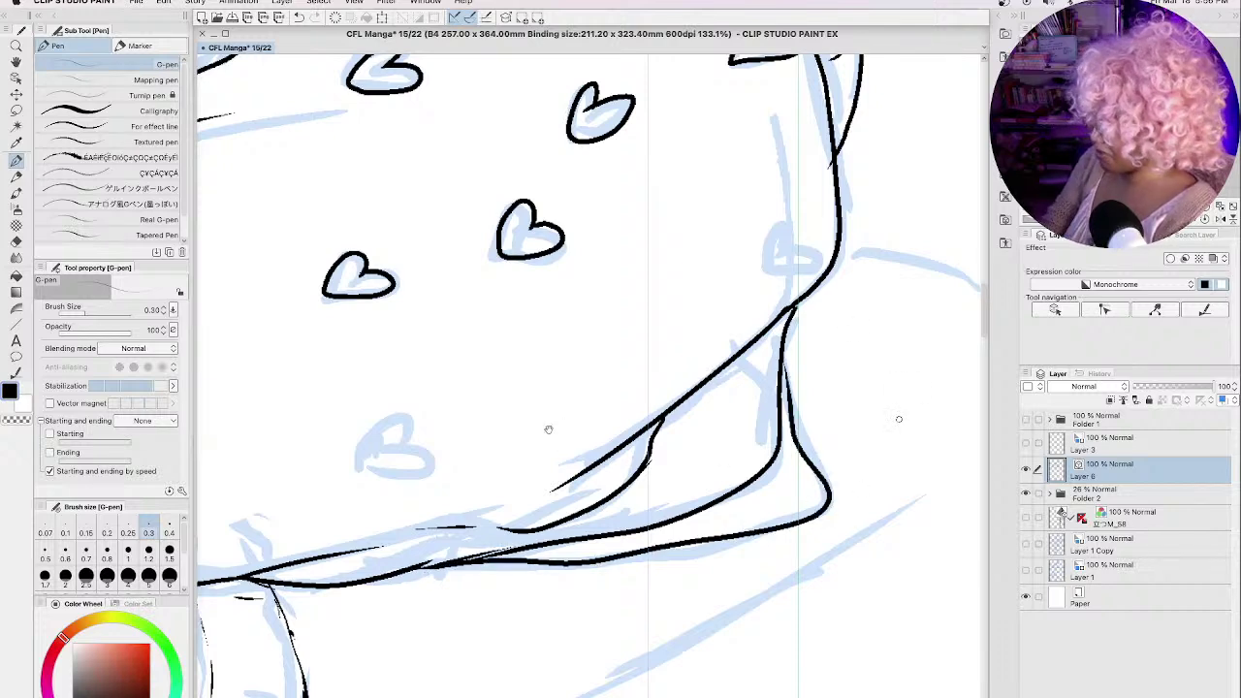
Step: Ink the outline running out to the right of the leg with a curved end
{"action": "key", "text": "space"}
{"action": "left_click_drag", "start_coordinate": [897, 419], "coordinate": [522, 566]}
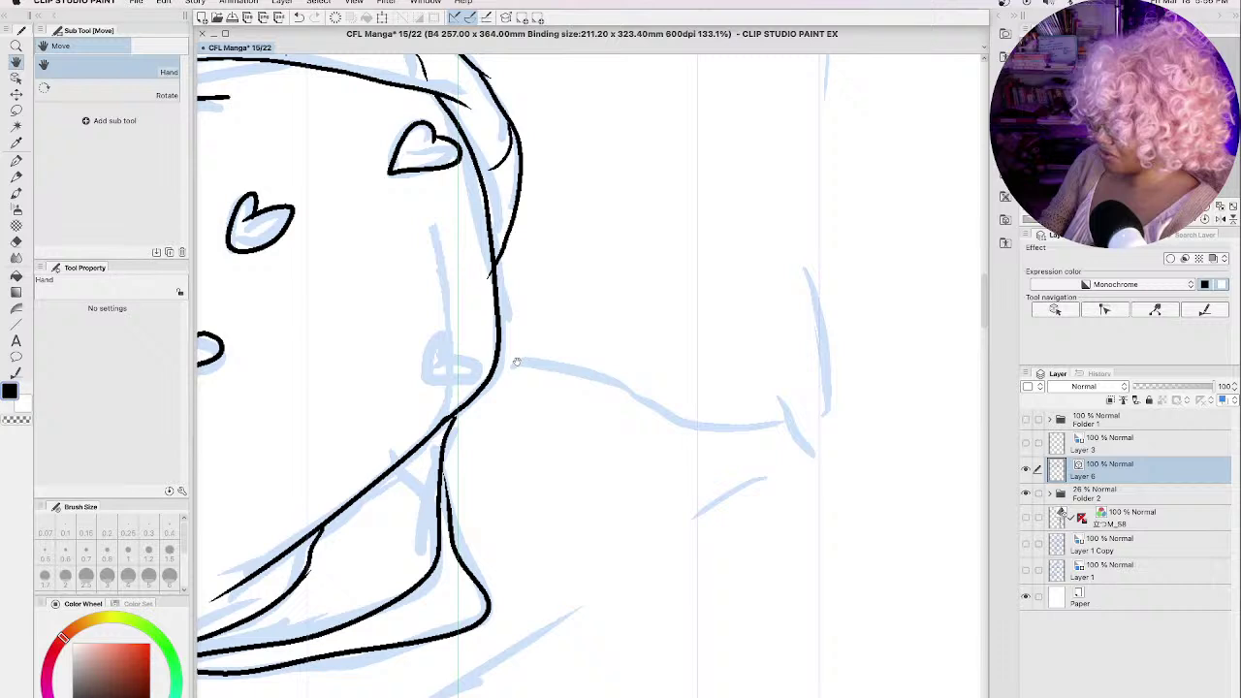
{"action": "mouse_move", "coordinate": [496, 368]}
{"action": "left_mouse_down"}
{"action": "mouse_move", "coordinate": [579, 372]}
{"action": "mouse_move", "coordinate": [686, 424]}
{"action": "mouse_move", "coordinate": [787, 426]}
{"action": "left_mouse_up"}
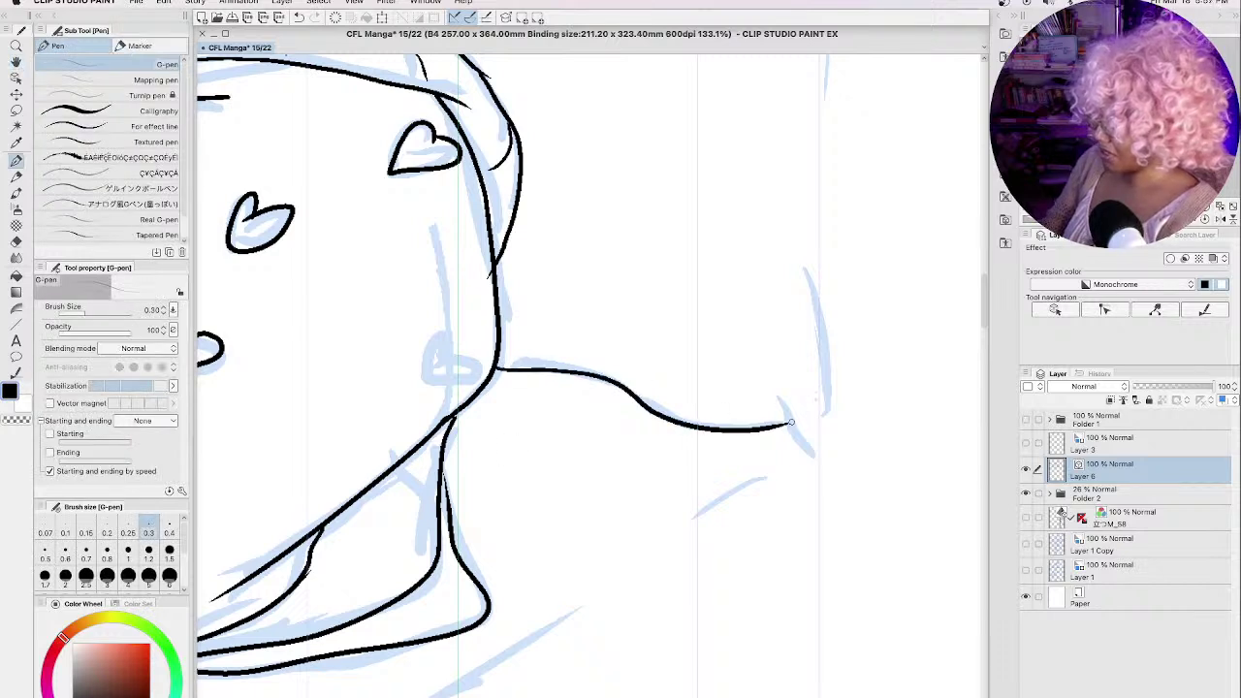
{"action": "mouse_move", "coordinate": [811, 280]}
{"action": "left_mouse_down"}
{"action": "mouse_move", "coordinate": [826, 417]}
{"action": "mouse_move", "coordinate": [781, 444]}
{"action": "mouse_move", "coordinate": [798, 437]}
{"action": "left_mouse_up"}
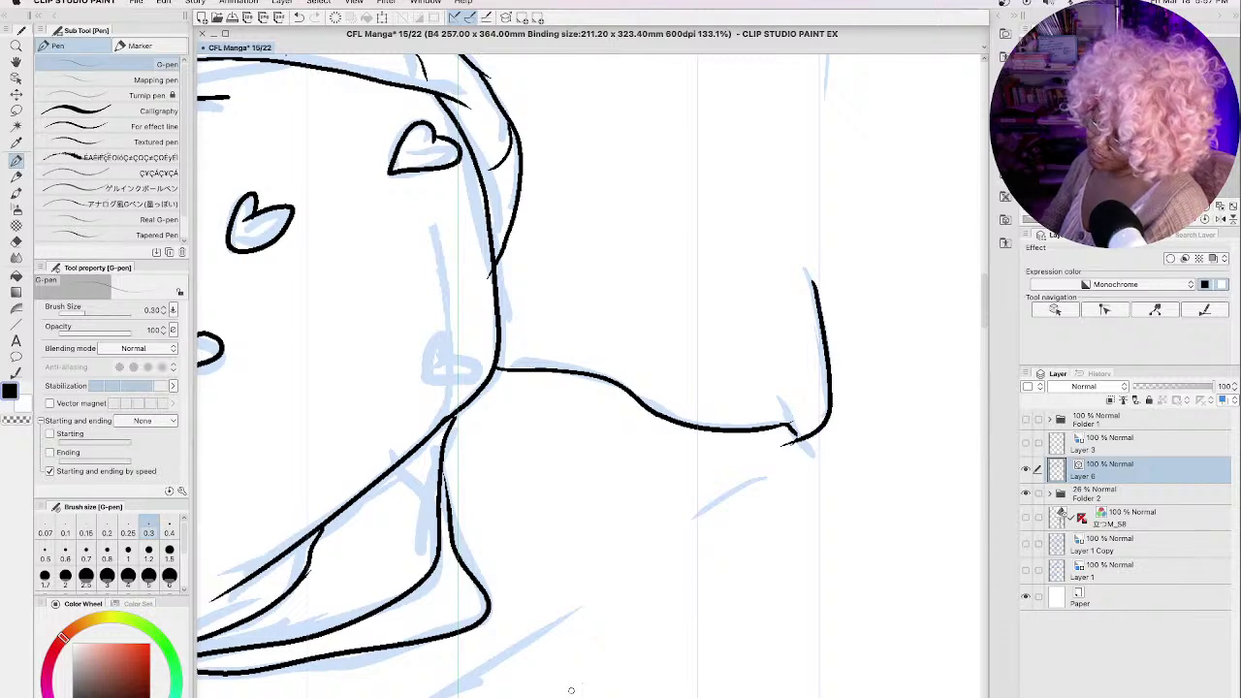
{"action": "key", "text": "space"}
{"action": "left_click_drag", "start_coordinate": [545, 664], "coordinate": [795, 501]}
{"action": "left_click_drag", "start_coordinate": [563, 640], "coordinate": [935, 460]}
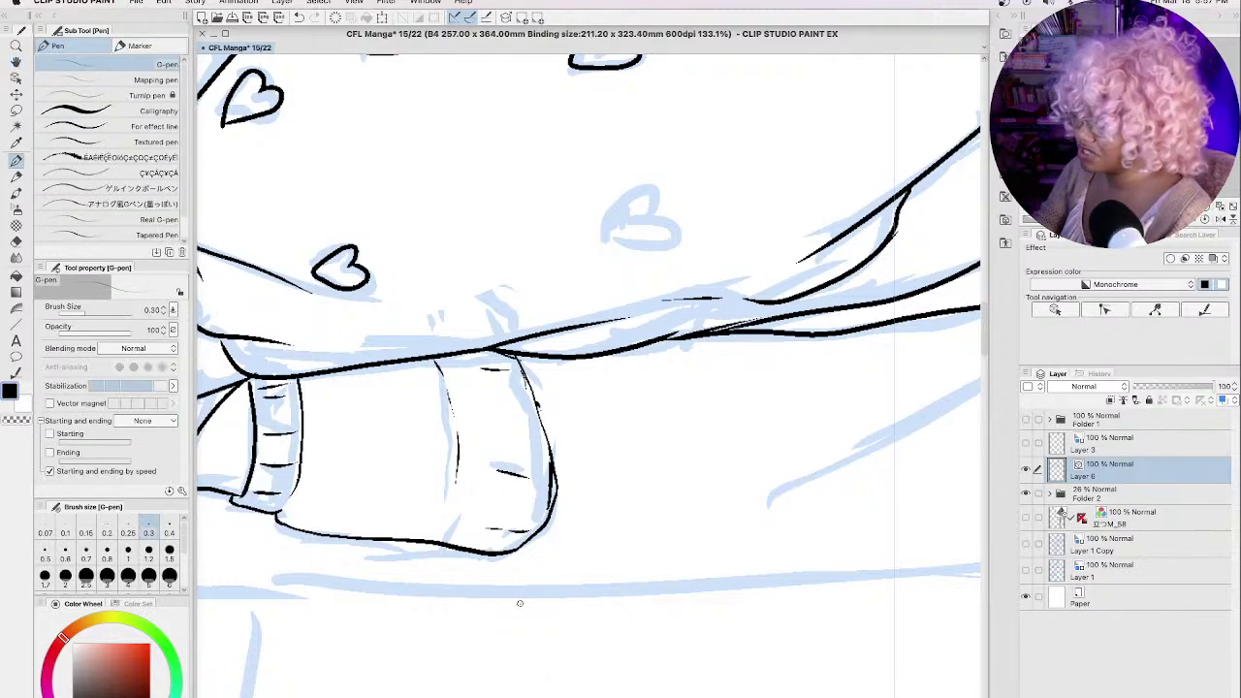
Step: Ink two hearts near the pajama's right edge
{"action": "scroll", "coordinate": [519, 603], "scroll_direction": "down", "scroll_amount": 5}
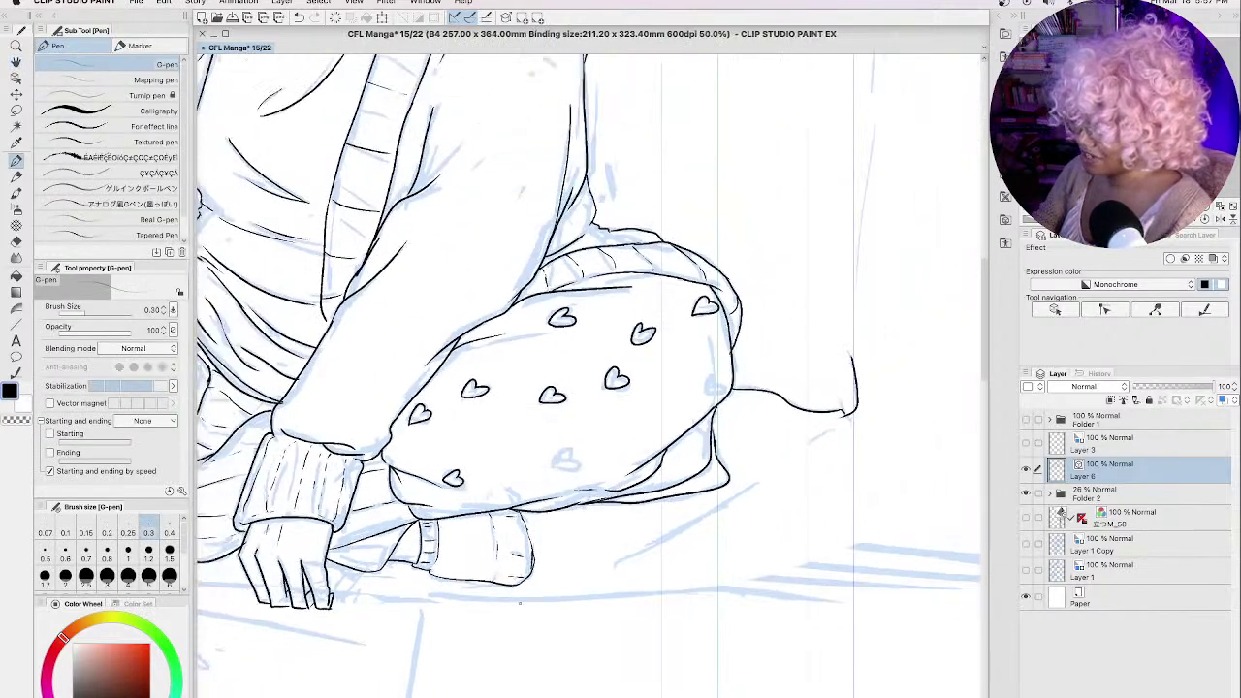
{"action": "mouse_move", "coordinate": [573, 439]}
{"action": "left_mouse_down"}
{"action": "mouse_move", "coordinate": [564, 433]}
{"action": "mouse_move", "coordinate": [572, 454]}
{"action": "mouse_move", "coordinate": [584, 441]}
{"action": "mouse_move", "coordinate": [573, 456]}
{"action": "left_mouse_up"}
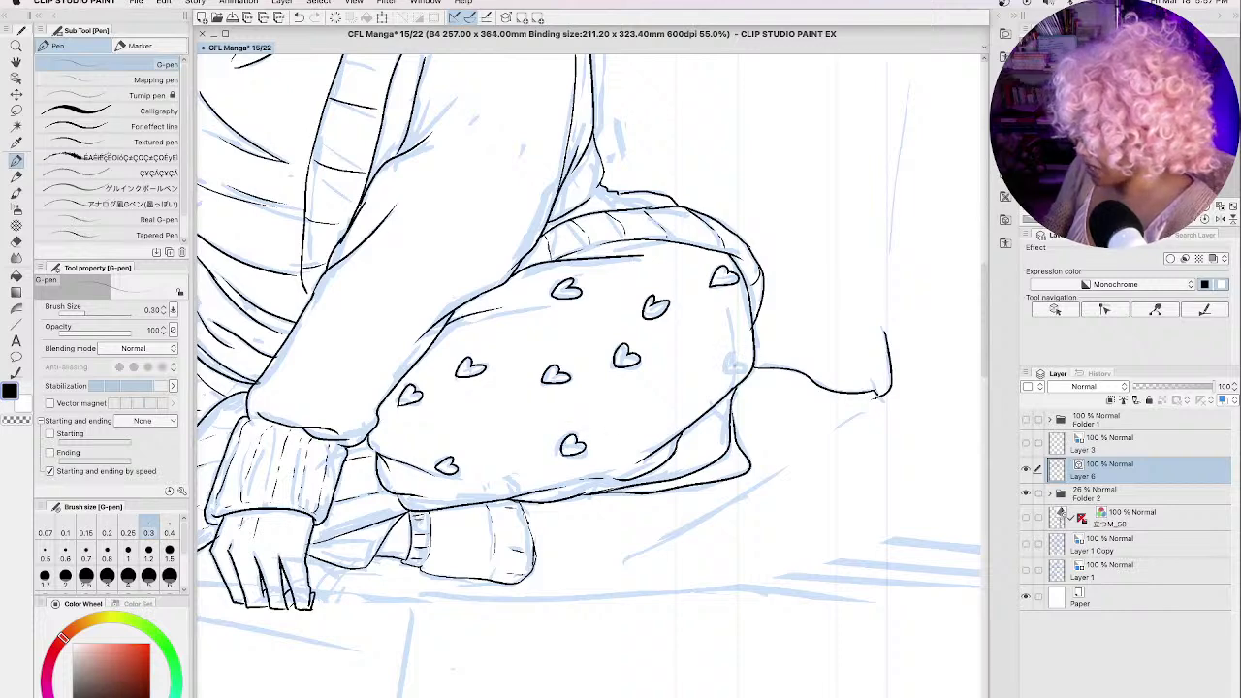
{"action": "mouse_move", "coordinate": [734, 362]}
{"action": "left_mouse_down"}
{"action": "mouse_move", "coordinate": [724, 357]}
{"action": "mouse_move", "coordinate": [733, 376]}
{"action": "left_mouse_up"}
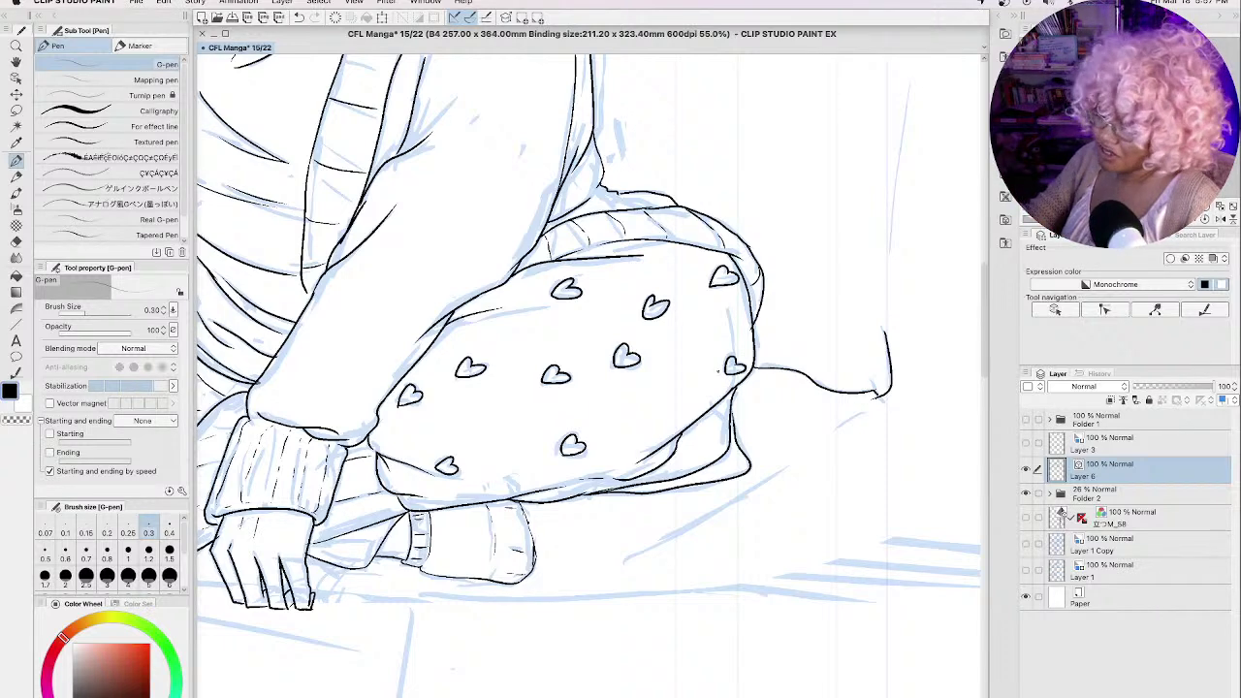
Step: Zoom out to about 30% and ink the top edge of the armchair back
{"action": "scroll", "coordinate": [718, 369], "scroll_direction": "down", "scroll_amount": 8}
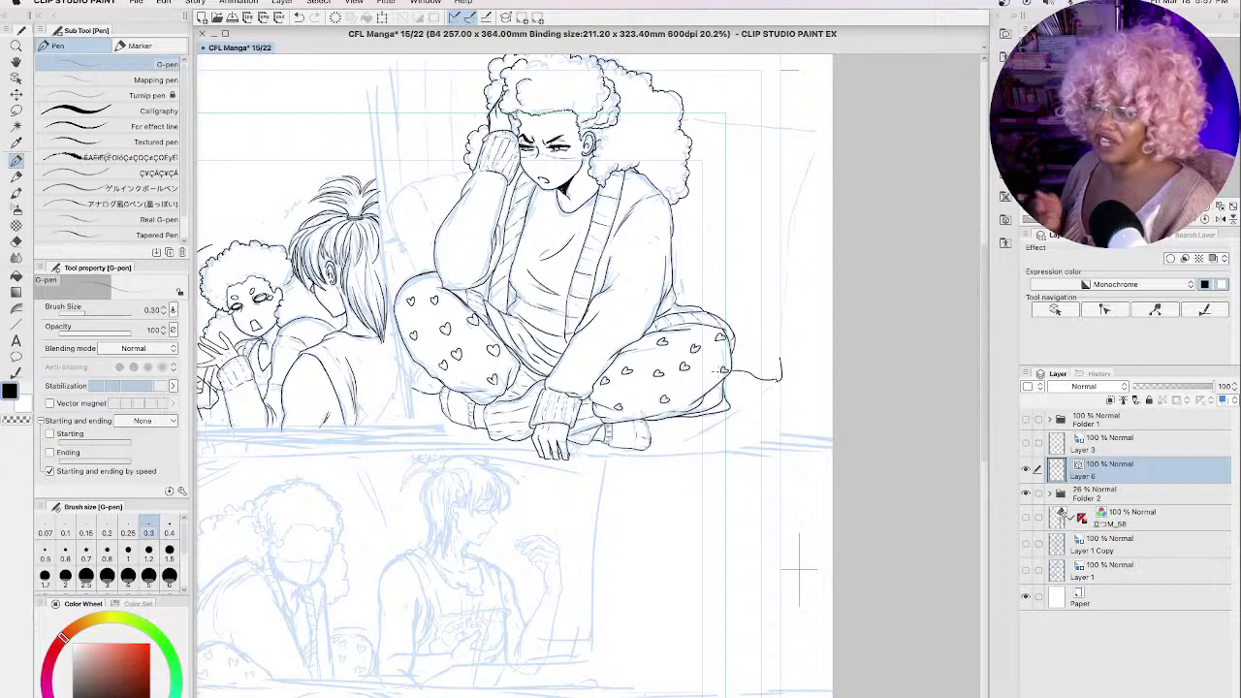
{"action": "scroll", "coordinate": [981, 335], "scroll_direction": "up", "scroll_amount": 2}
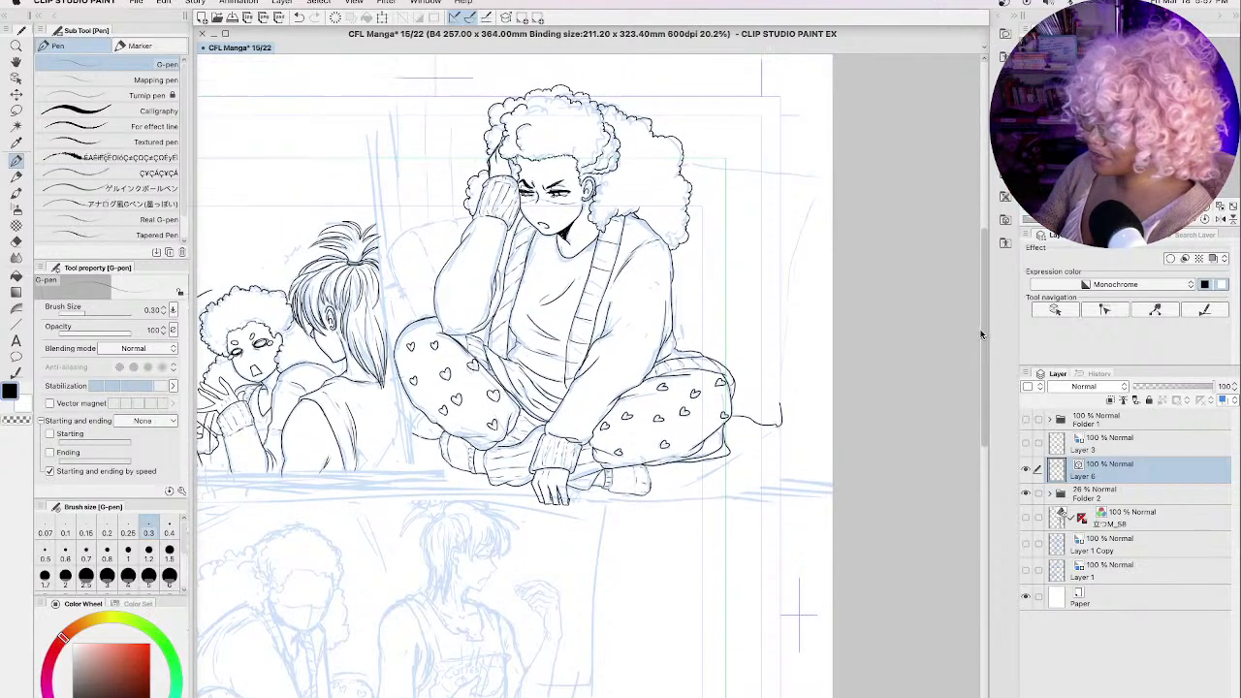
{"action": "scroll", "coordinate": [980, 334], "scroll_direction": "up", "scroll_amount": 2}
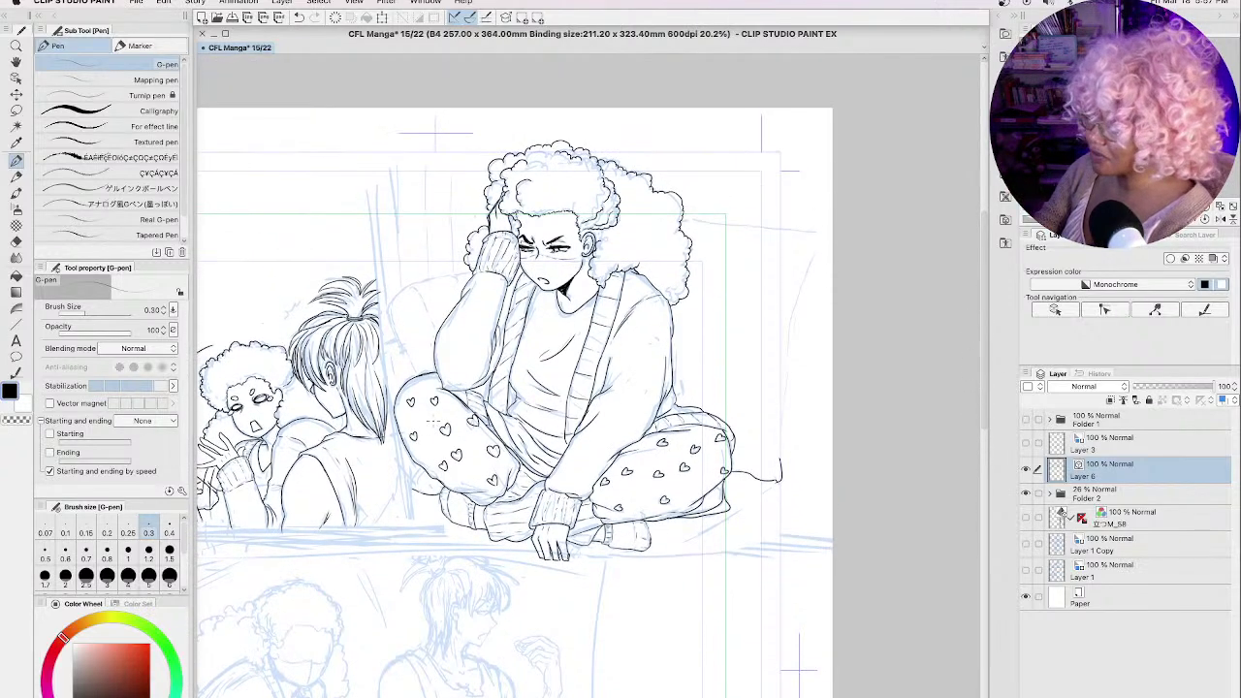
{"action": "scroll", "coordinate": [430, 420], "scroll_direction": "up", "scroll_amount": 3}
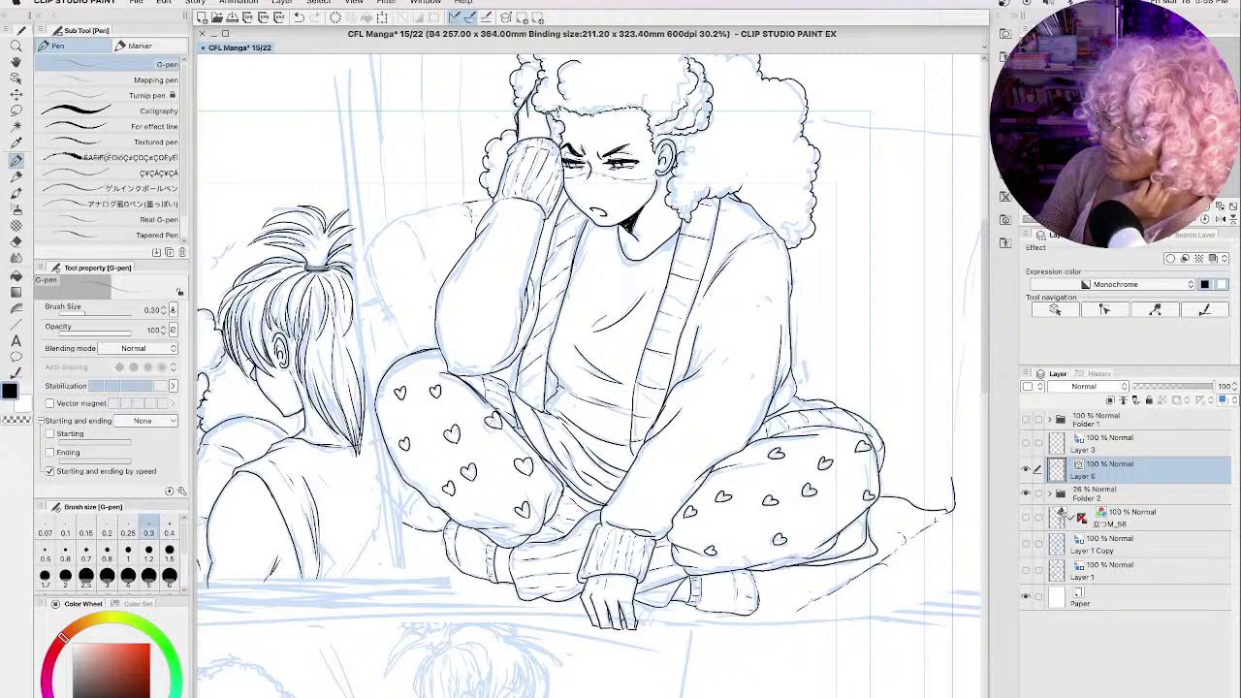
{"action": "mouse_move", "coordinate": [467, 204]}
{"action": "left_mouse_down"}
{"action": "mouse_move", "coordinate": [405, 216]}
{"action": "mouse_move", "coordinate": [369, 245]}
{"action": "mouse_move", "coordinate": [393, 333]}
{"action": "left_mouse_up"}
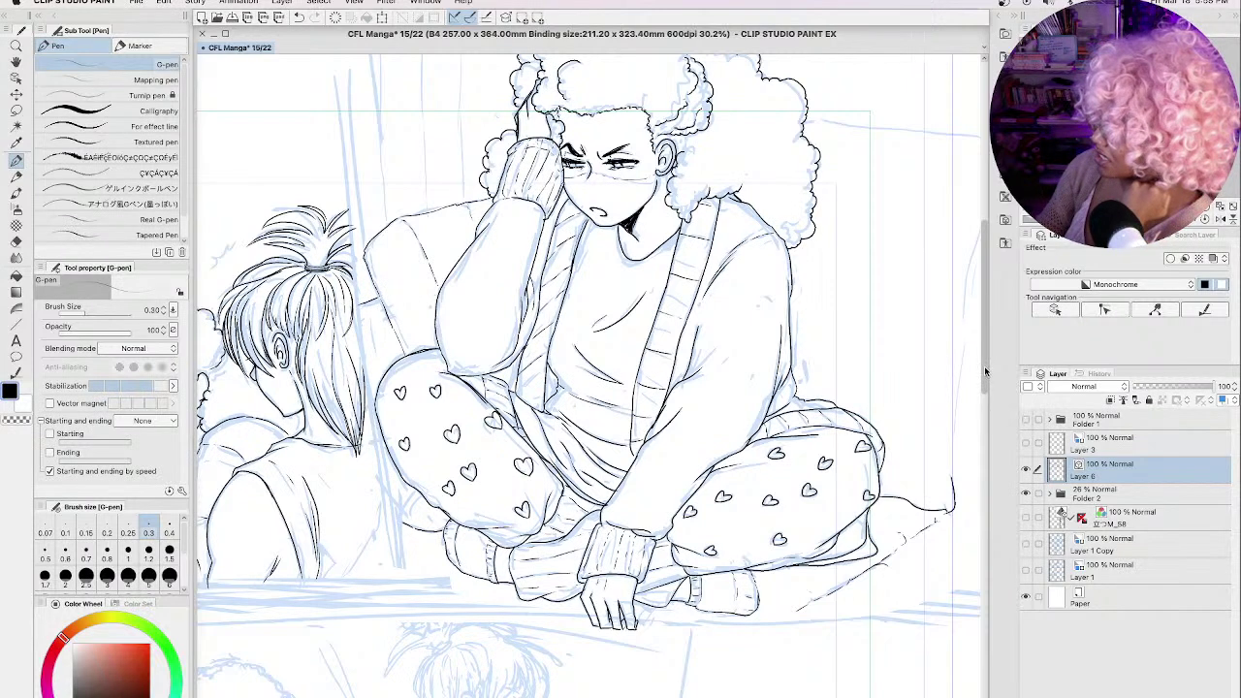
{"action": "scroll", "coordinate": [984, 358], "scroll_direction": "up", "scroll_amount": 3}
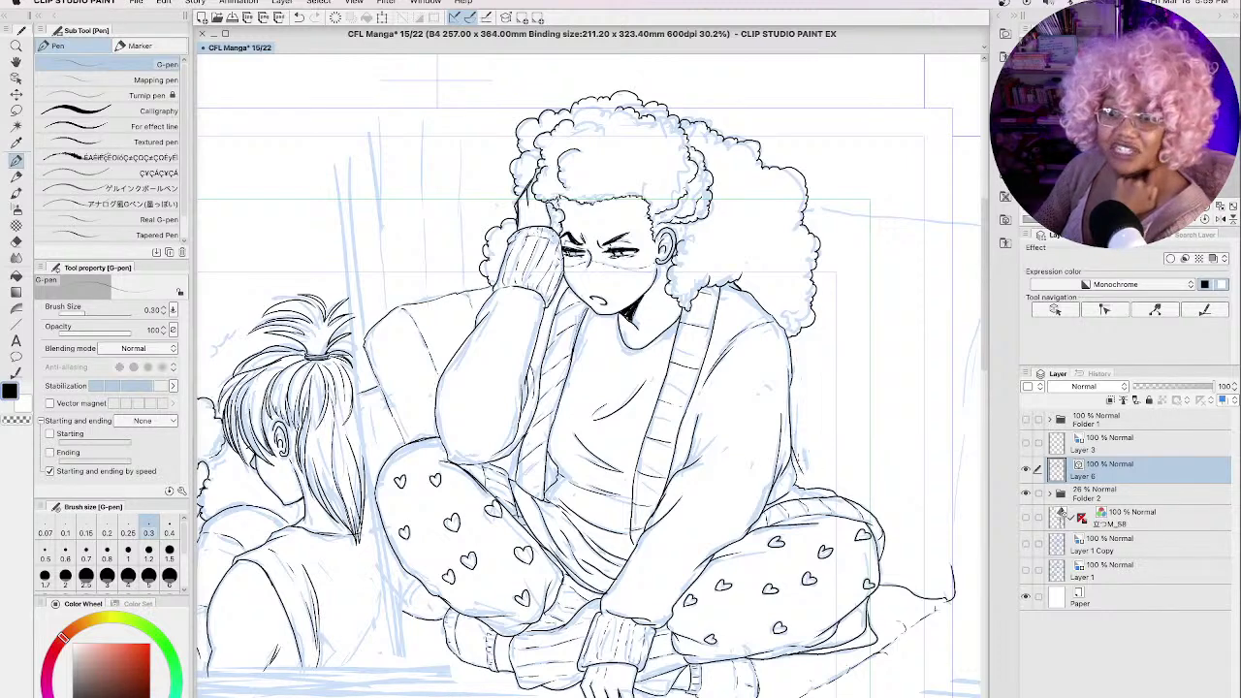
{"action": "scroll", "coordinate": [983, 329], "scroll_direction": "up", "scroll_amount": 3}
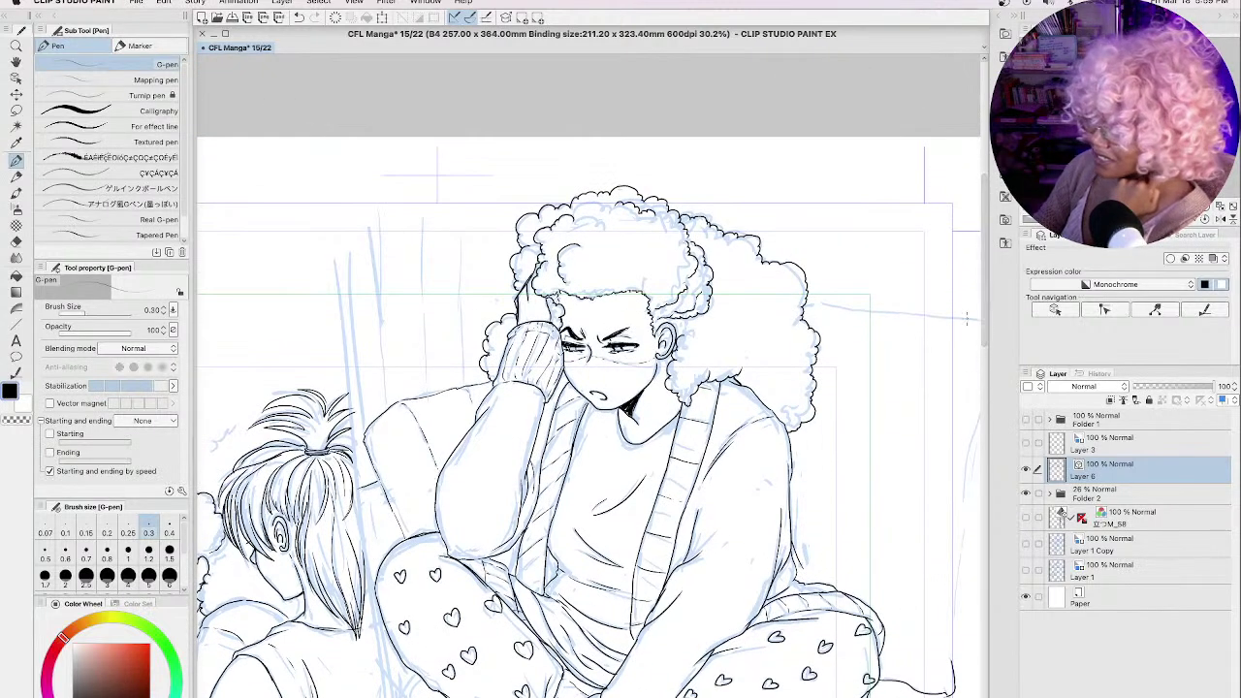
Step: Ink a set of vertical background lines above the chair
{"action": "left_click_drag", "start_coordinate": [445, 172], "coordinate": [446, 374]}
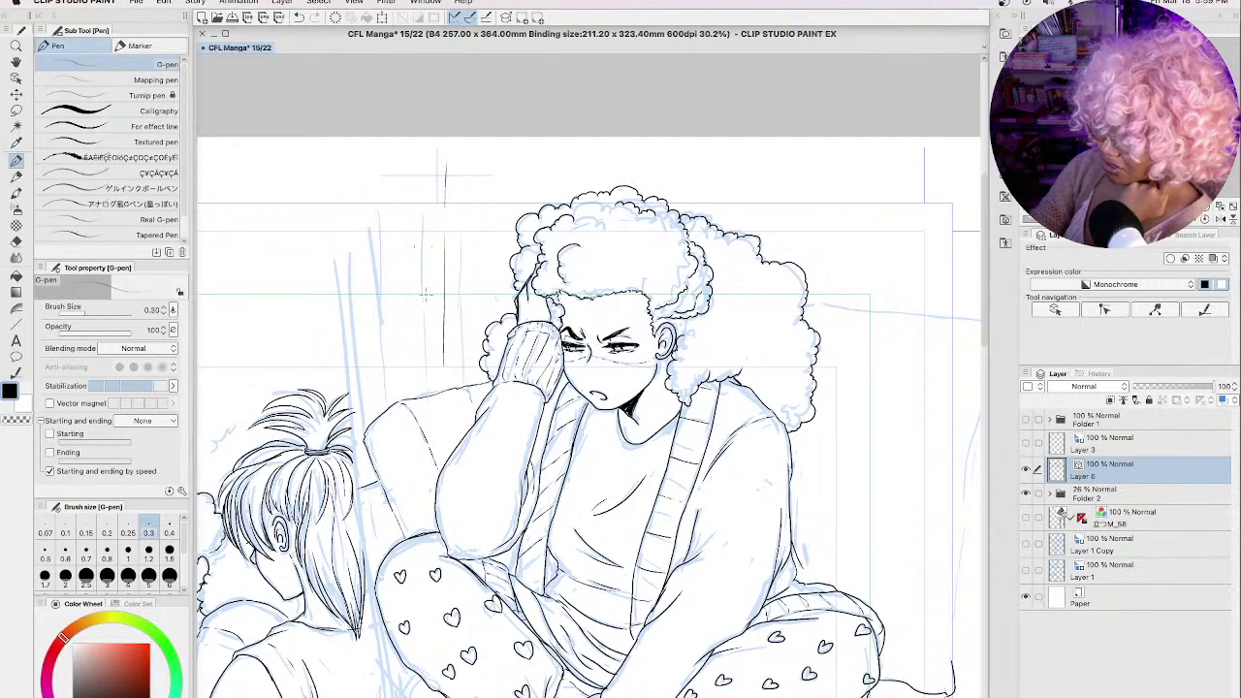
{"action": "left_click_drag", "start_coordinate": [381, 153], "coordinate": [386, 394]}
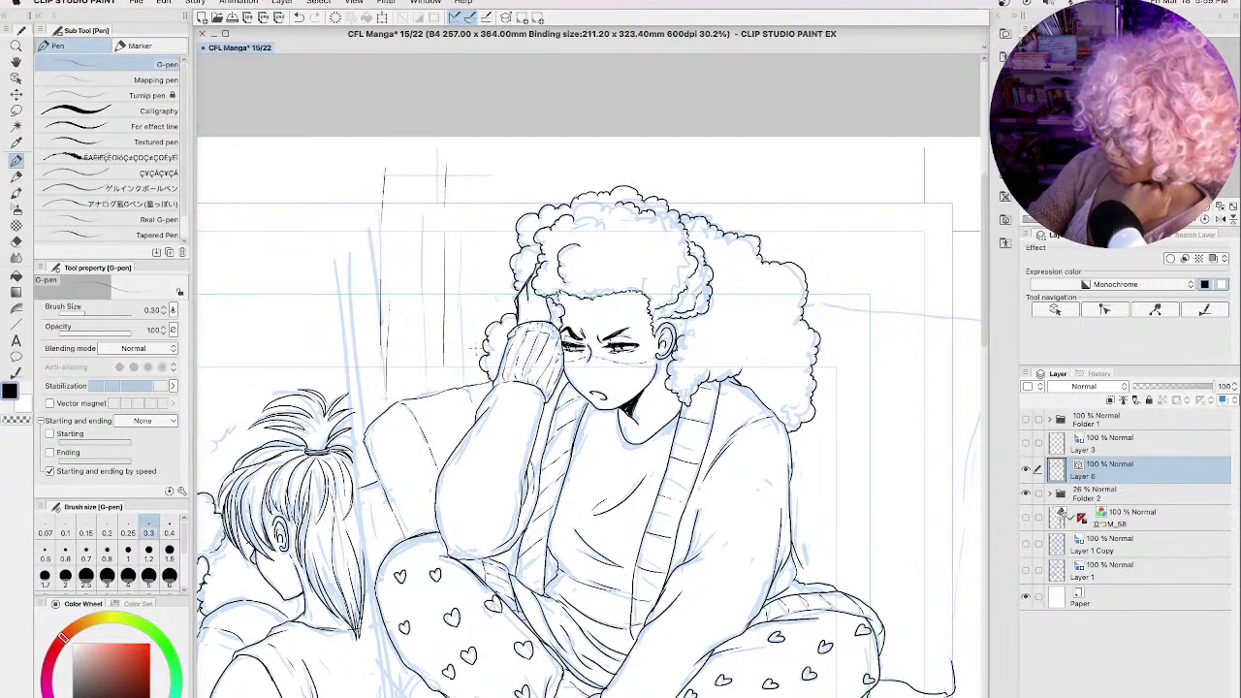
{"action": "mouse_move", "coordinate": [468, 383]}
{"action": "left_mouse_down"}
{"action": "mouse_move", "coordinate": [467, 146]}
{"action": "mouse_move", "coordinate": [411, 309]}
{"action": "mouse_move", "coordinate": [411, 393]}
{"action": "left_mouse_up"}
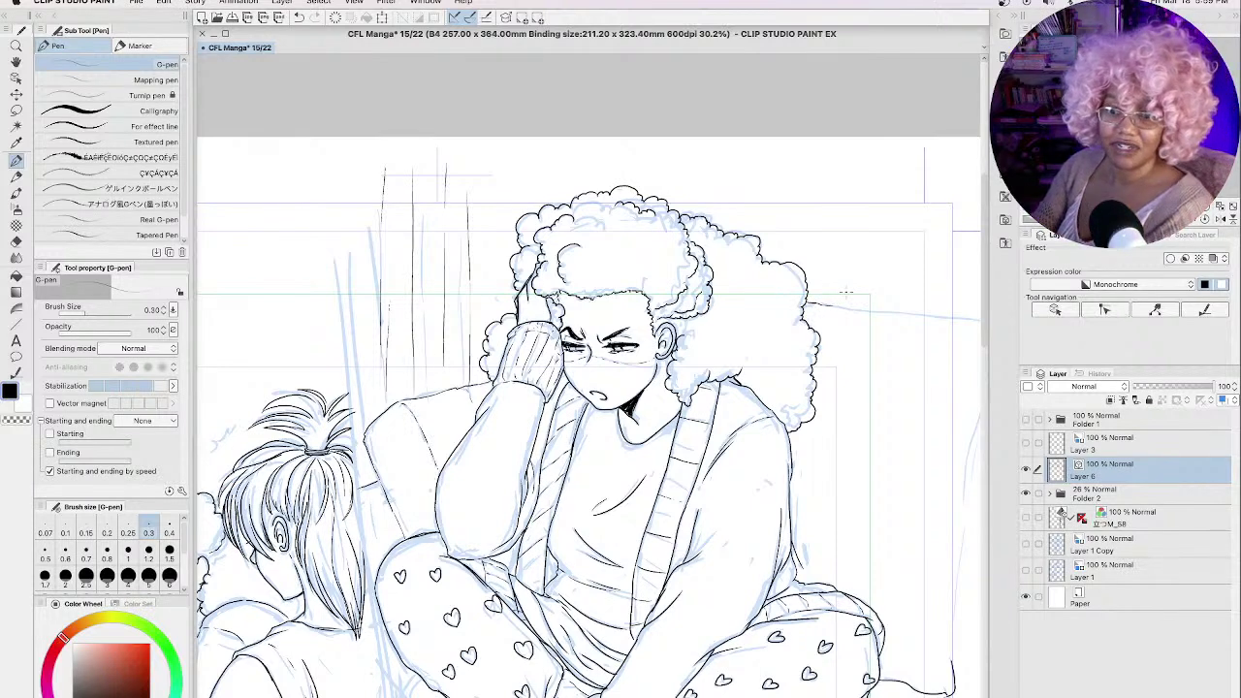
Step: Ink the background edge along the blue guide to the right of the figure
{"action": "key", "text": "h"}
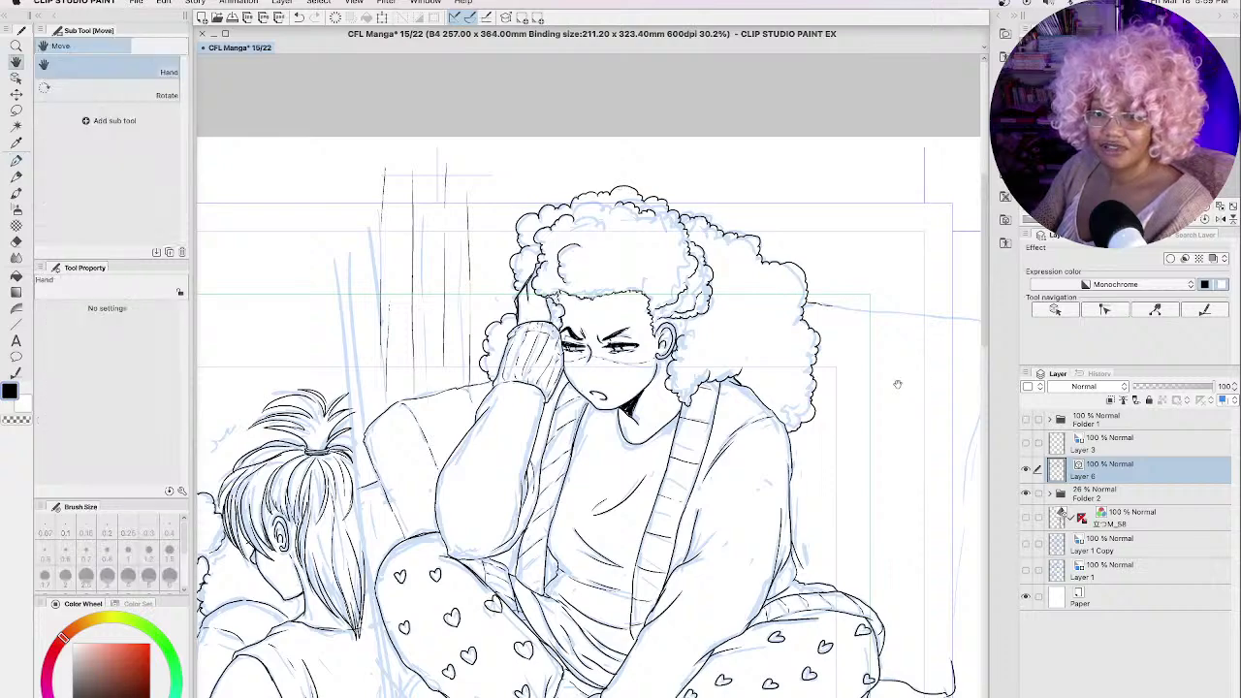
{"action": "mouse_move", "coordinate": [897, 385]}
{"action": "left_mouse_down"}
{"action": "mouse_move", "coordinate": [789, 347]}
{"action": "mouse_move", "coordinate": [801, 335]}
{"action": "left_mouse_up"}
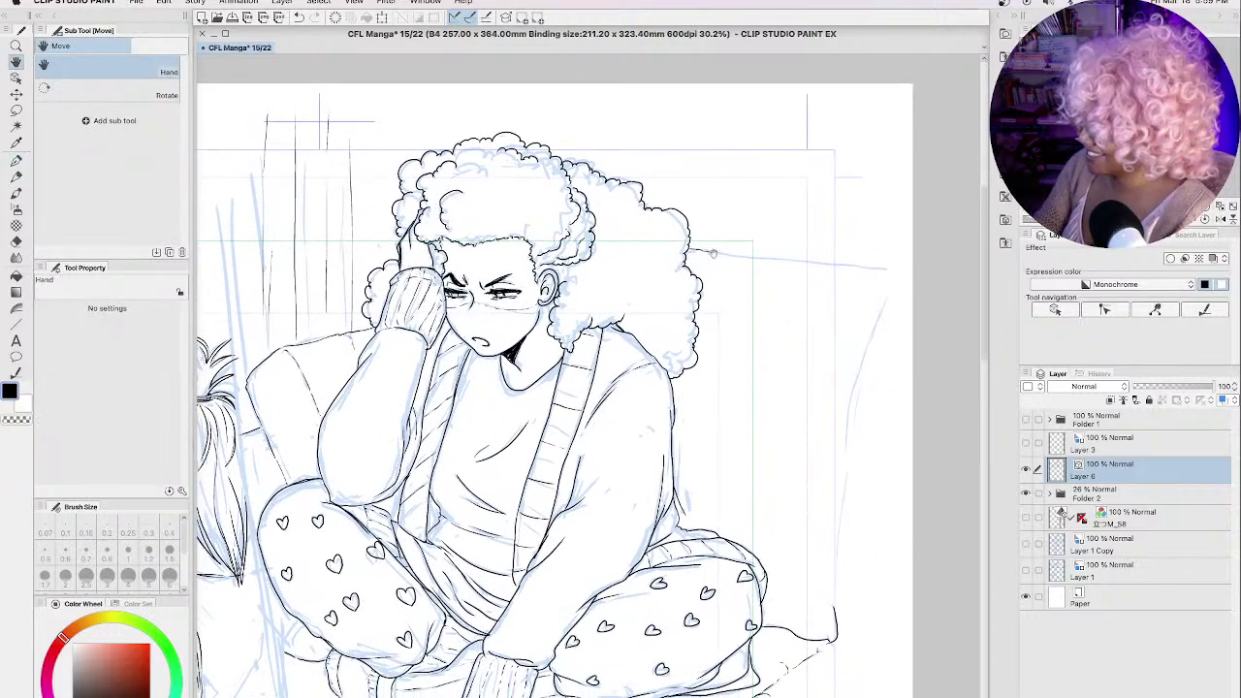
{"action": "key", "text": "p"}
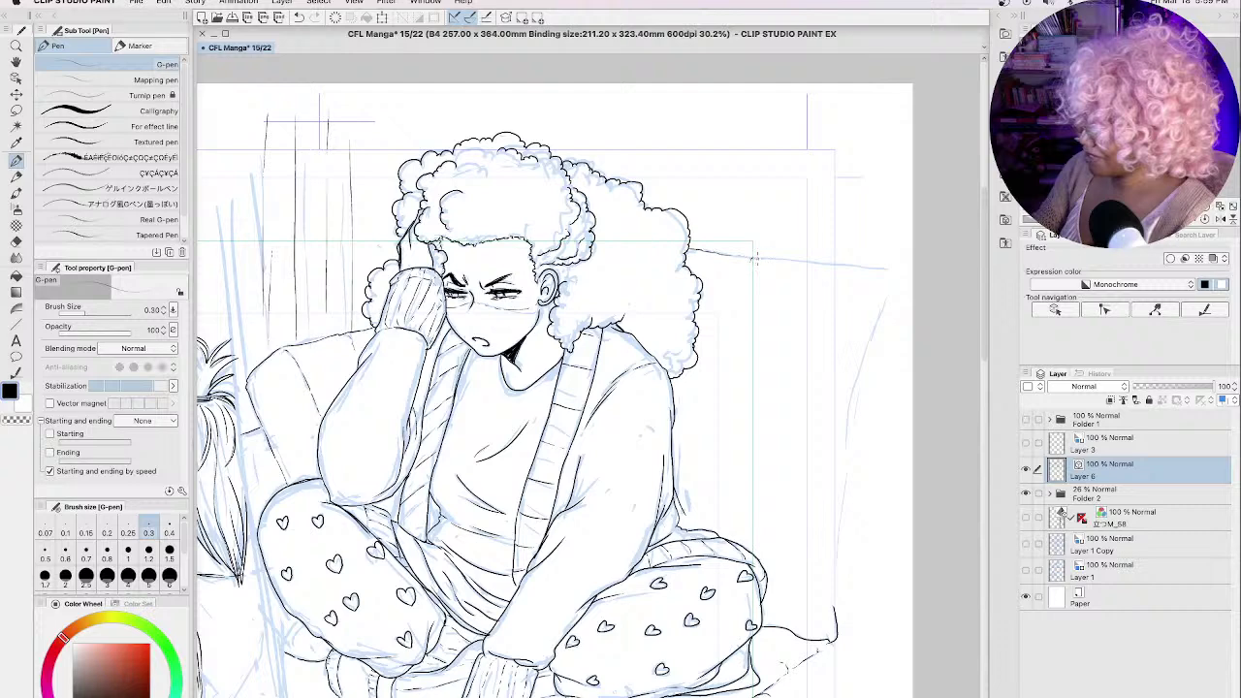
{"action": "mouse_move", "coordinate": [755, 258]}
{"action": "left_mouse_down"}
{"action": "mouse_move", "coordinate": [912, 263]}
{"action": "mouse_move", "coordinate": [882, 267]}
{"action": "mouse_move", "coordinate": [892, 271]}
{"action": "mouse_move", "coordinate": [847, 404]}
{"action": "mouse_move", "coordinate": [833, 611]}
{"action": "left_mouse_up"}
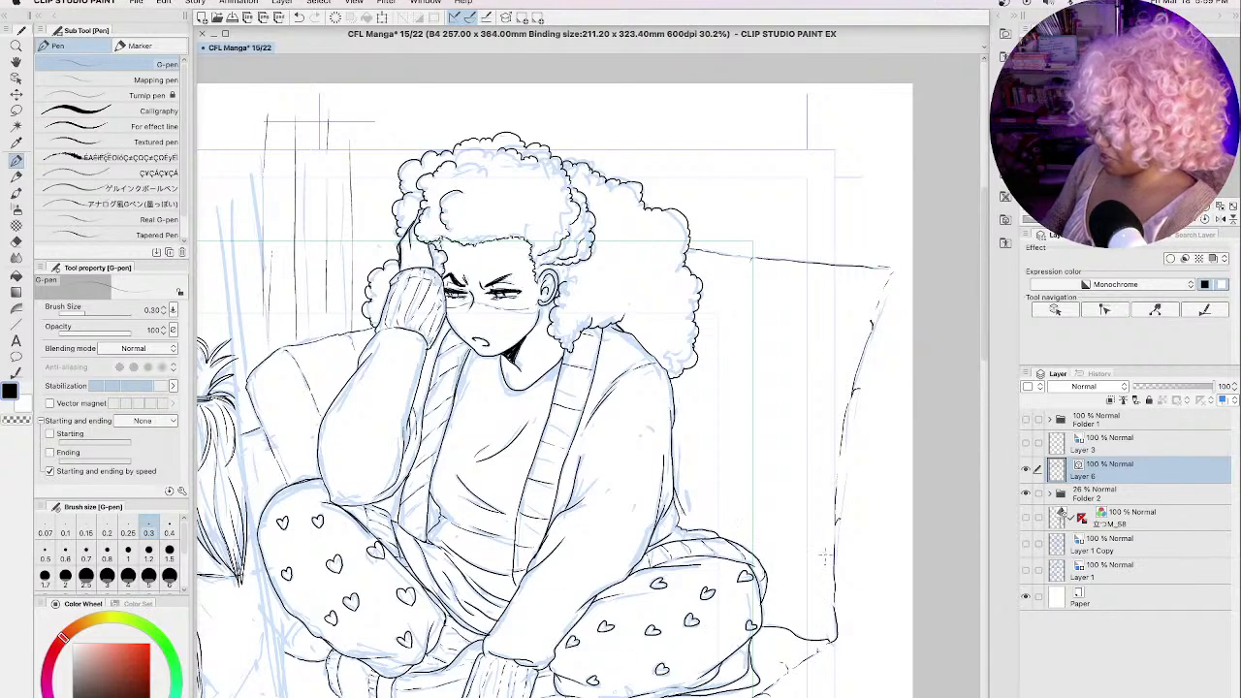
{"action": "scroll", "coordinate": [591, 378], "scroll_direction": "down", "scroll_amount": 10}
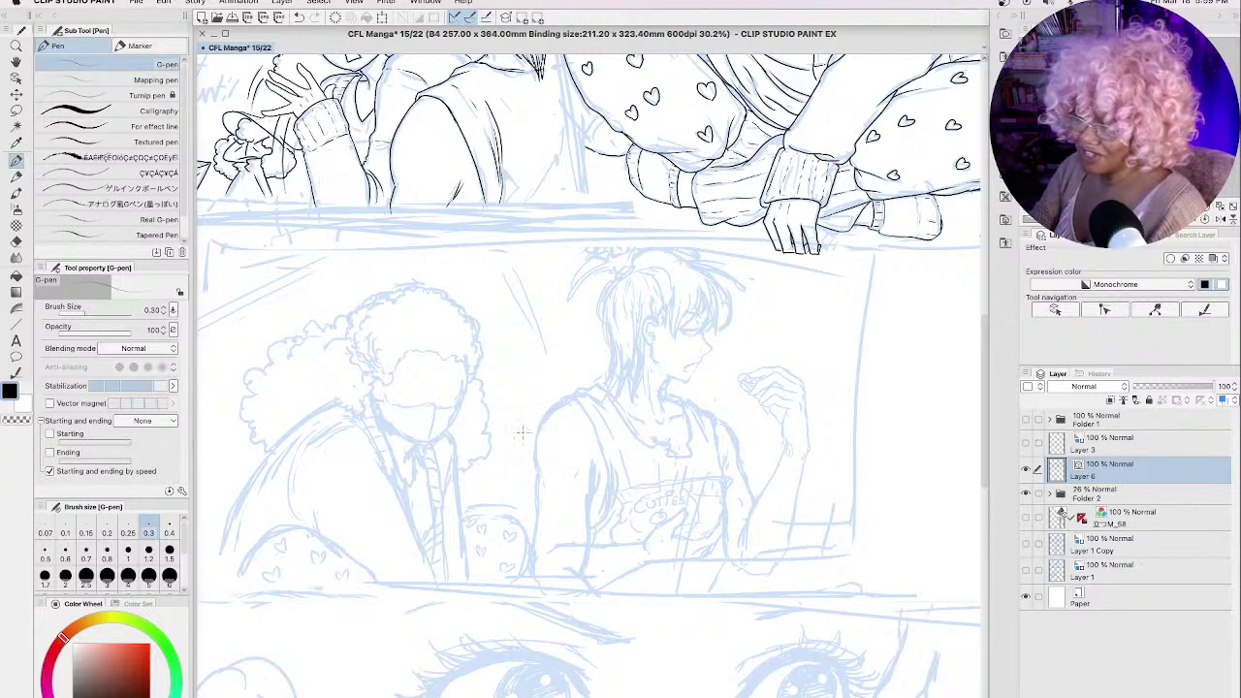
{"action": "scroll", "coordinate": [507, 424], "scroll_direction": "down", "scroll_amount": 6}
{"action": "scroll", "coordinate": [522, 430], "scroll_direction": "down", "scroll_amount": 1}
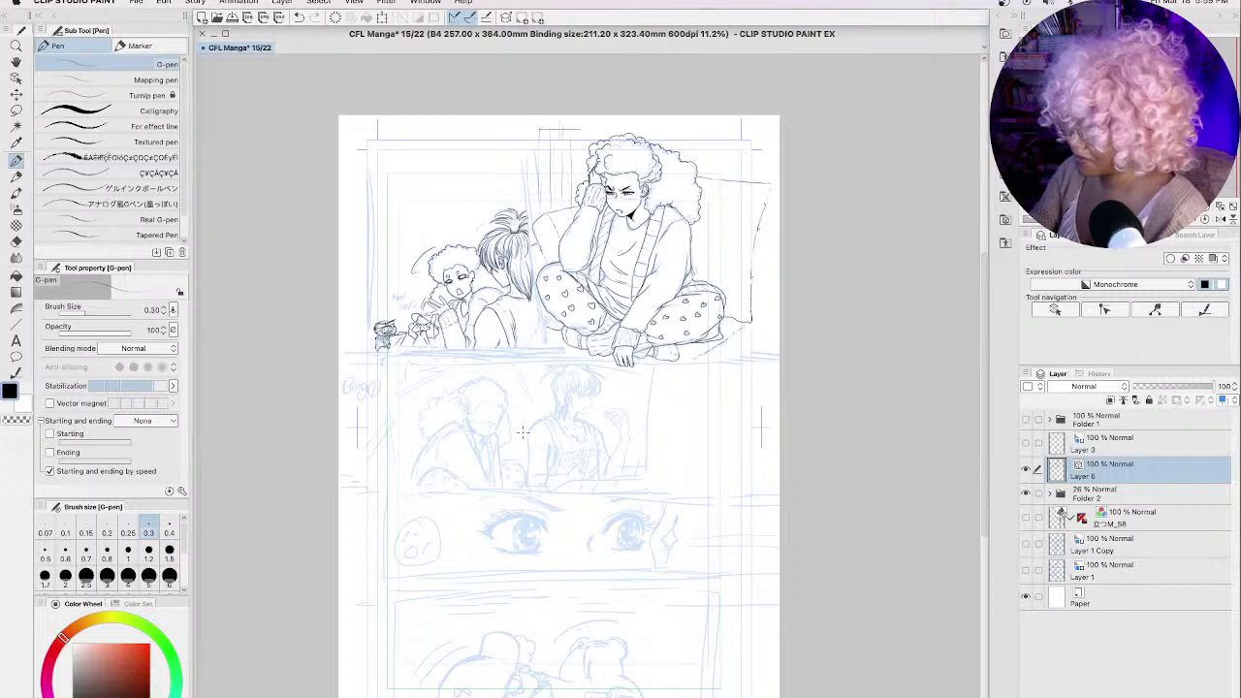
{"action": "left_click", "coordinate": [1026, 493]}
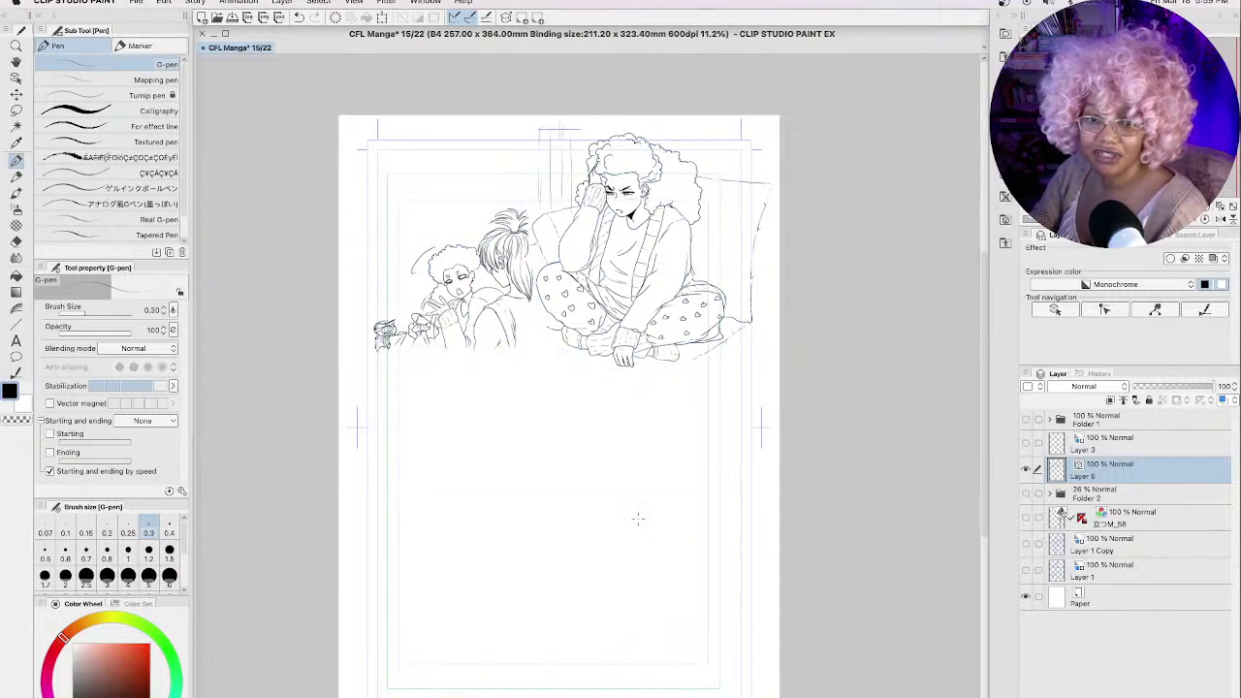
{"action": "scroll", "coordinate": [547, 324], "scroll_direction": "up", "scroll_amount": 1}
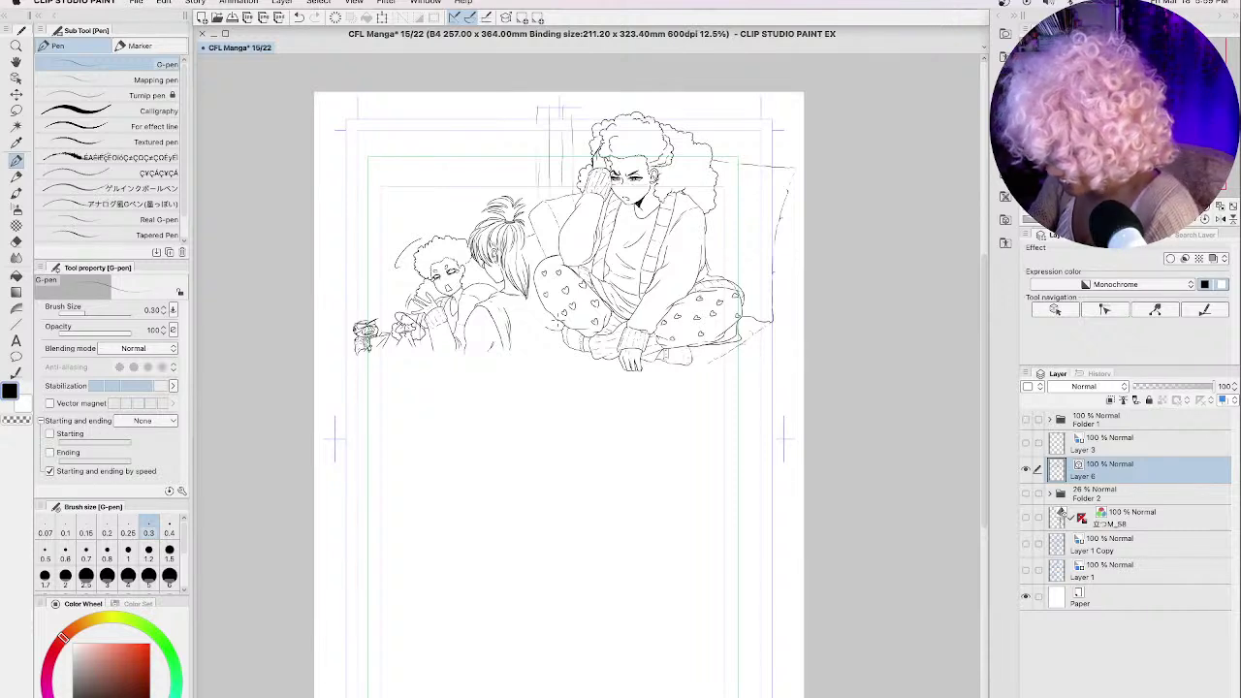
{"action": "left_click", "coordinate": [1025, 493]}
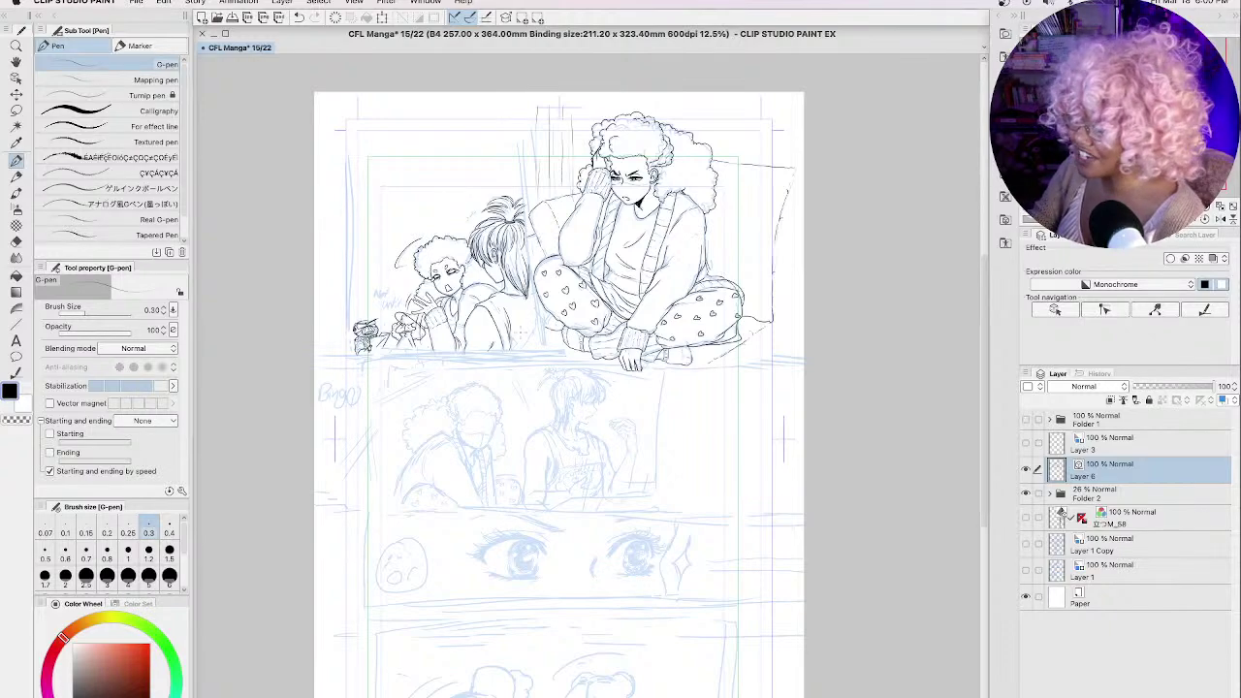
{"action": "scroll", "coordinate": [520, 331], "scroll_direction": "up", "scroll_amount": 5}
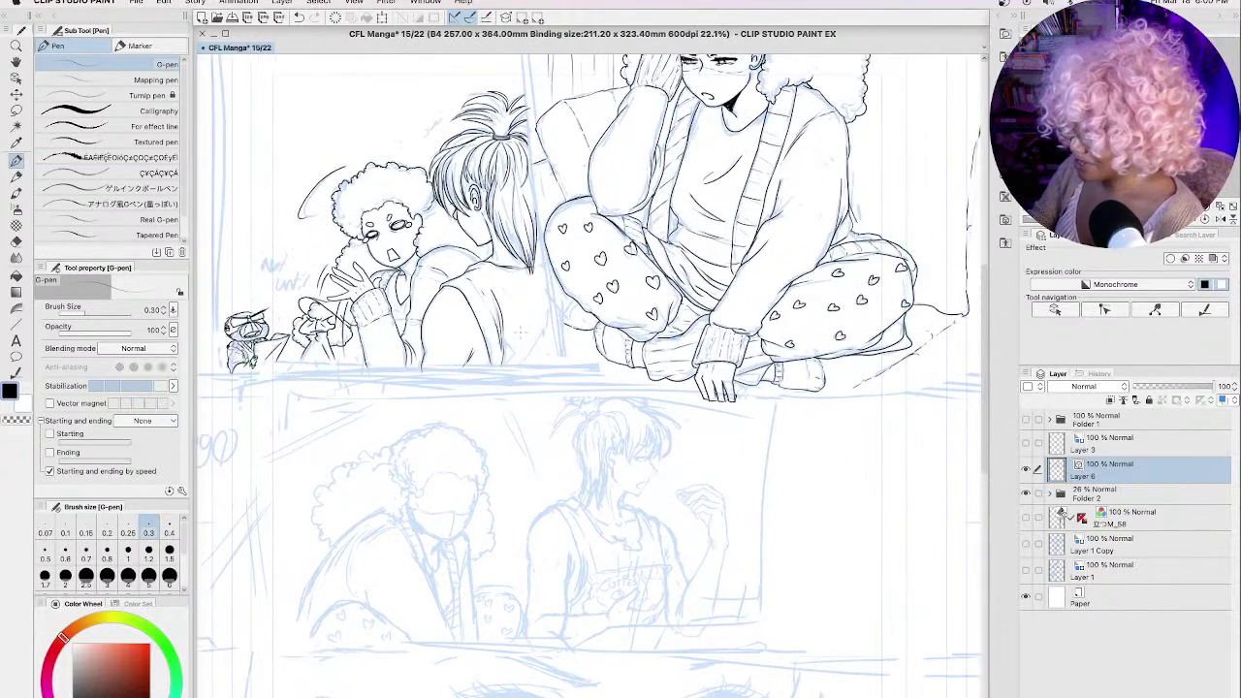
{"action": "scroll", "coordinate": [520, 332], "scroll_direction": "up", "scroll_amount": 4}
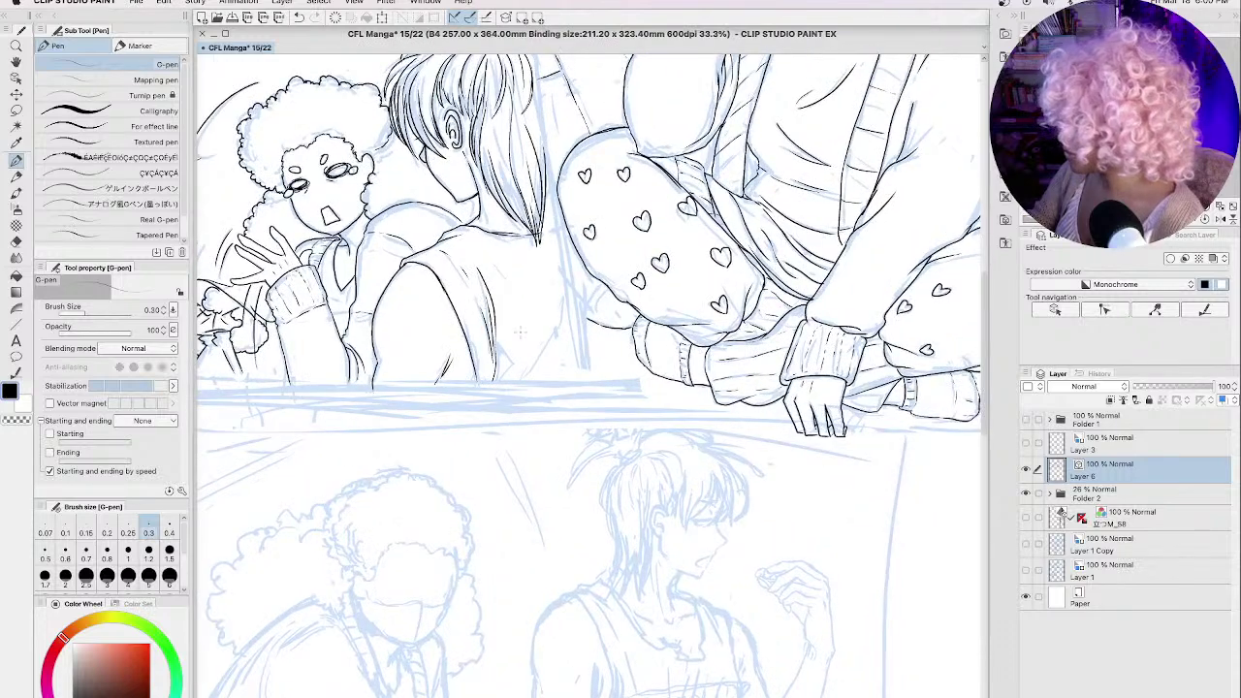
{"action": "scroll", "coordinate": [519, 331], "scroll_direction": "up", "scroll_amount": 4}
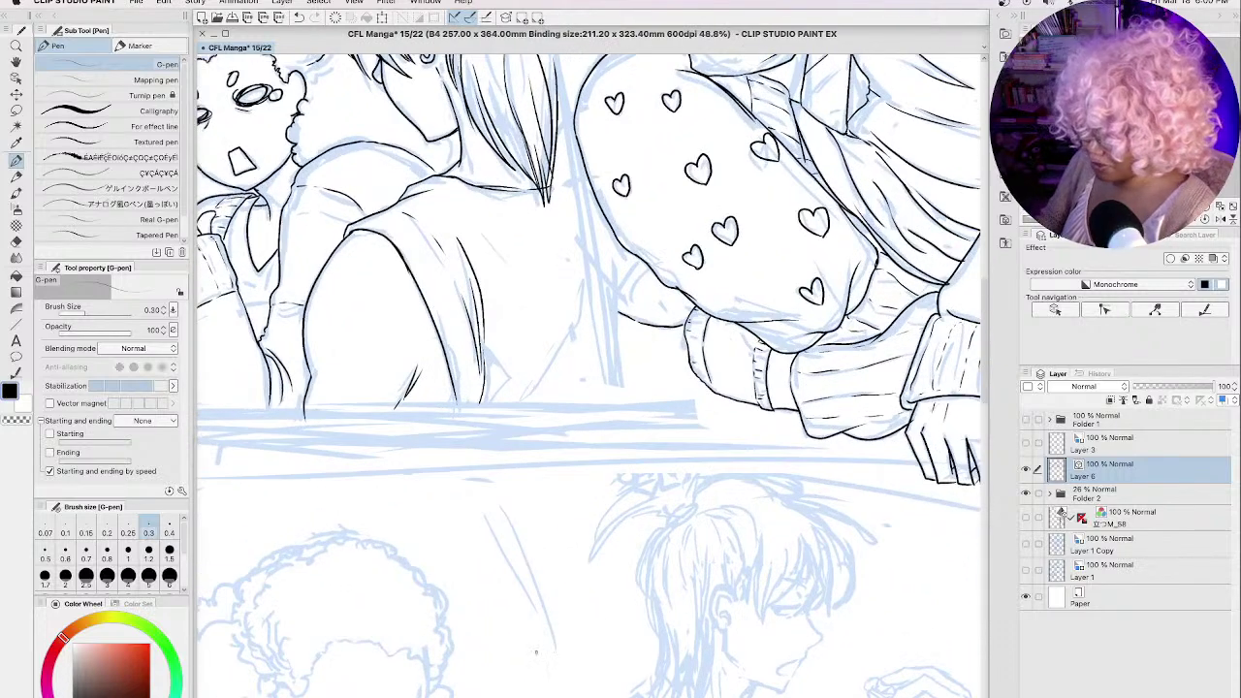
{"action": "key", "text": "h"}
{"action": "left_click_drag", "start_coordinate": [536, 651], "coordinate": [531, 404]}
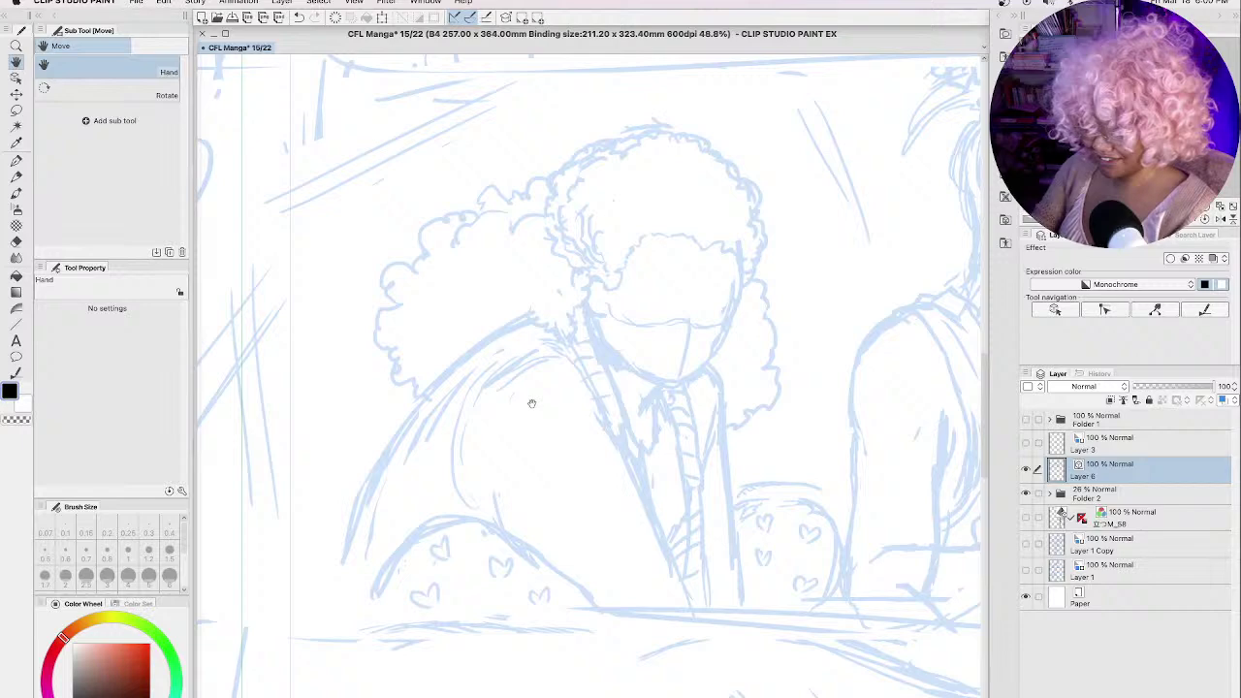
Step: Zoom to 133% and ink the long outer curve of the shoulder
{"action": "key", "text": "p"}
{"action": "scroll", "coordinate": [532, 404], "scroll_direction": "up", "scroll_amount": 3}
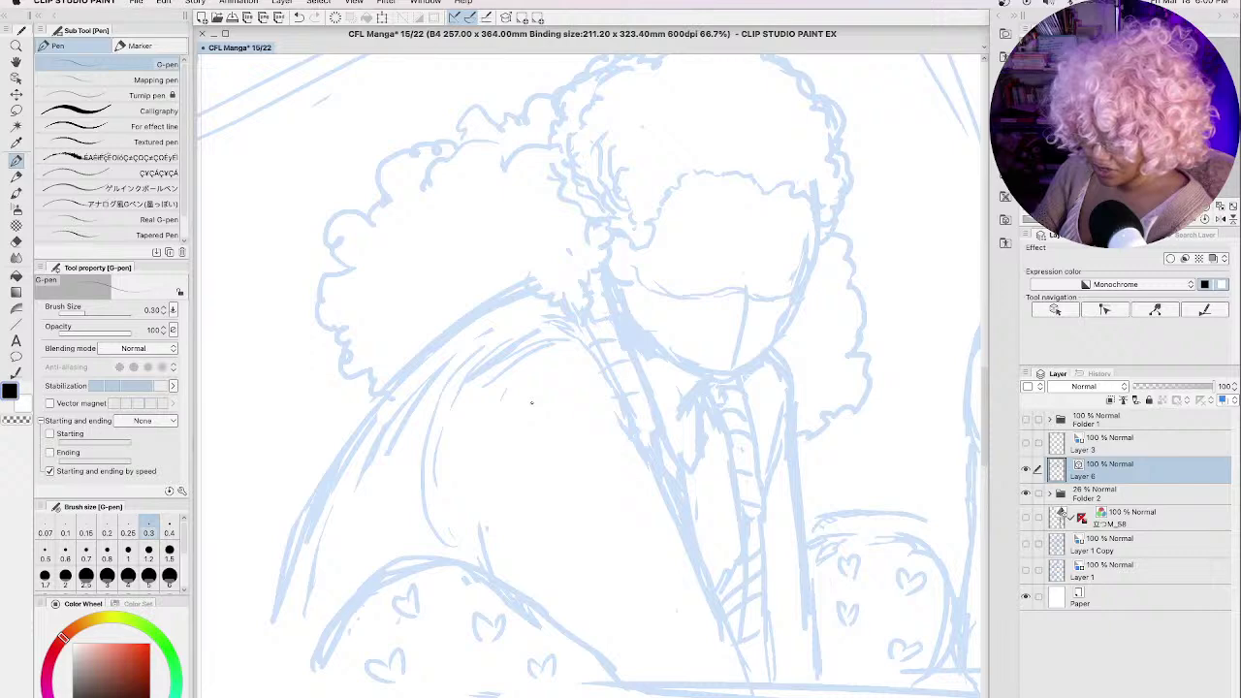
{"action": "scroll", "coordinate": [532, 402], "scroll_direction": "up", "scroll_amount": 6}
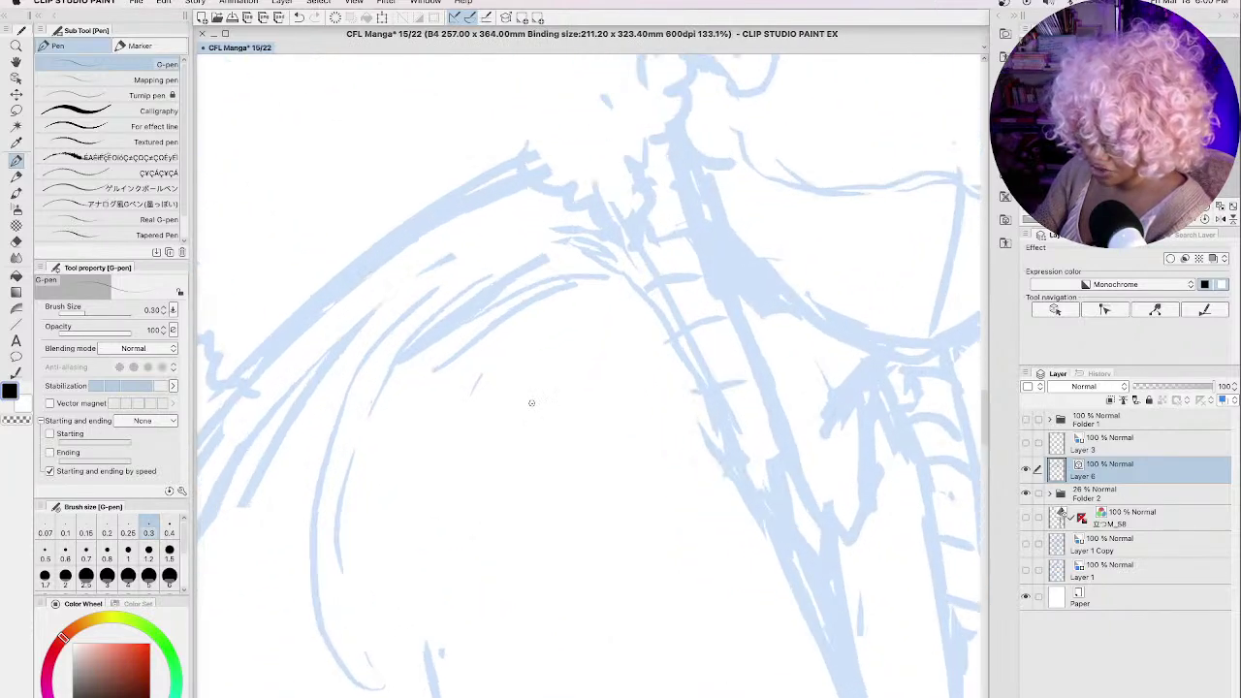
{"action": "key", "text": "space"}
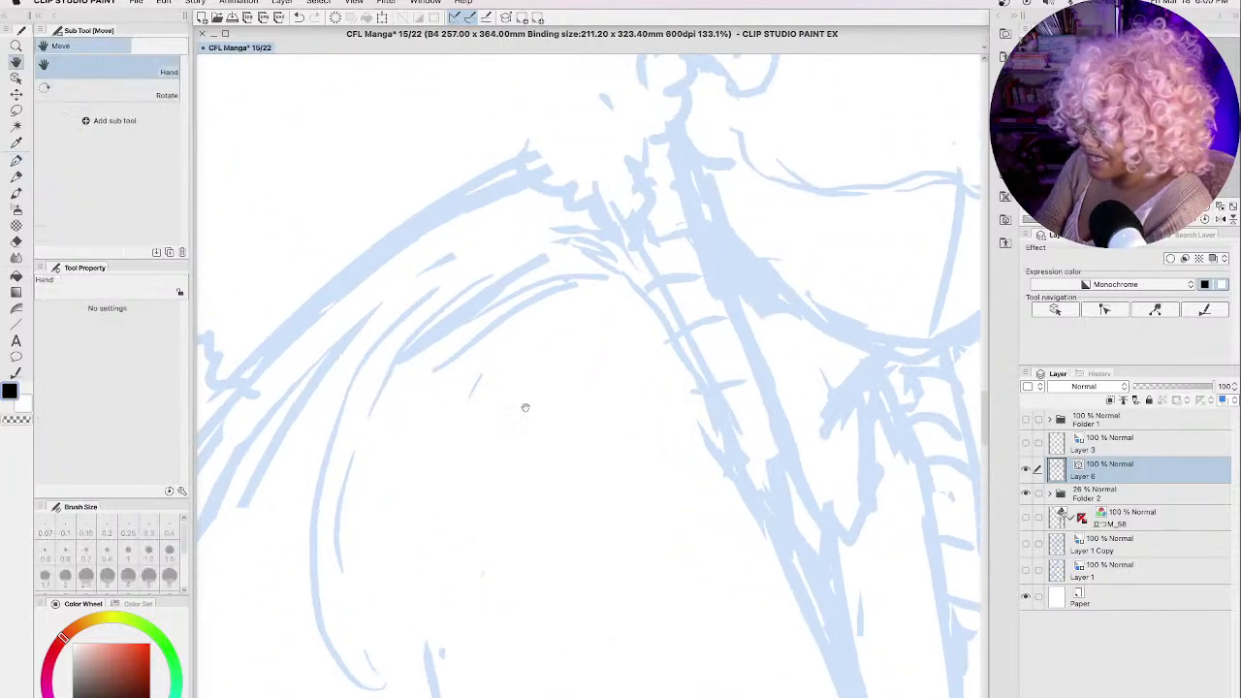
{"action": "mouse_move", "coordinate": [523, 407]}
{"action": "left_mouse_down"}
{"action": "mouse_move", "coordinate": [636, 380]}
{"action": "mouse_move", "coordinate": [707, 338]}
{"action": "mouse_move", "coordinate": [733, 299]}
{"action": "left_mouse_up"}
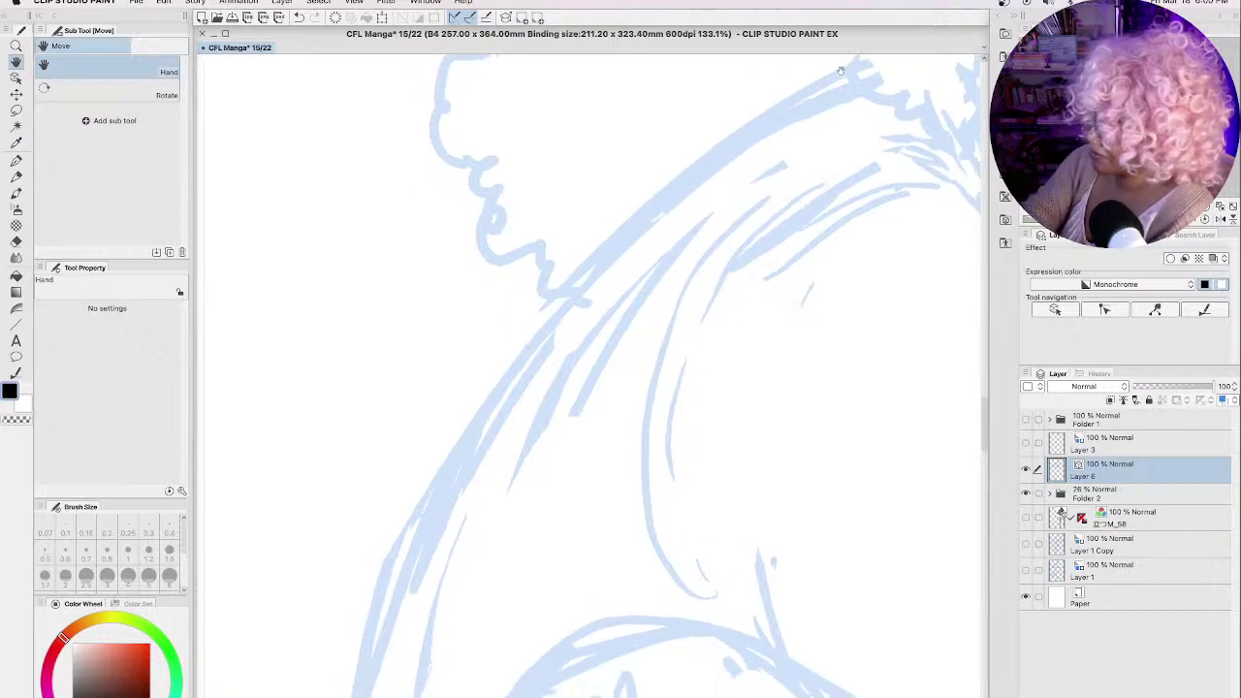
{"action": "mouse_move", "coordinate": [845, 70]}
{"action": "left_mouse_down"}
{"action": "mouse_move", "coordinate": [673, 171]}
{"action": "mouse_move", "coordinate": [555, 280]}
{"action": "mouse_move", "coordinate": [415, 471]}
{"action": "mouse_move", "coordinate": [337, 659]}
{"action": "left_mouse_up"}
Step: Extend the shoulder outline downward and ink the inner shoulder and arm curves
{"action": "key", "text": "space"}
{"action": "left_click_drag", "start_coordinate": [504, 582], "coordinate": [549, 383]}
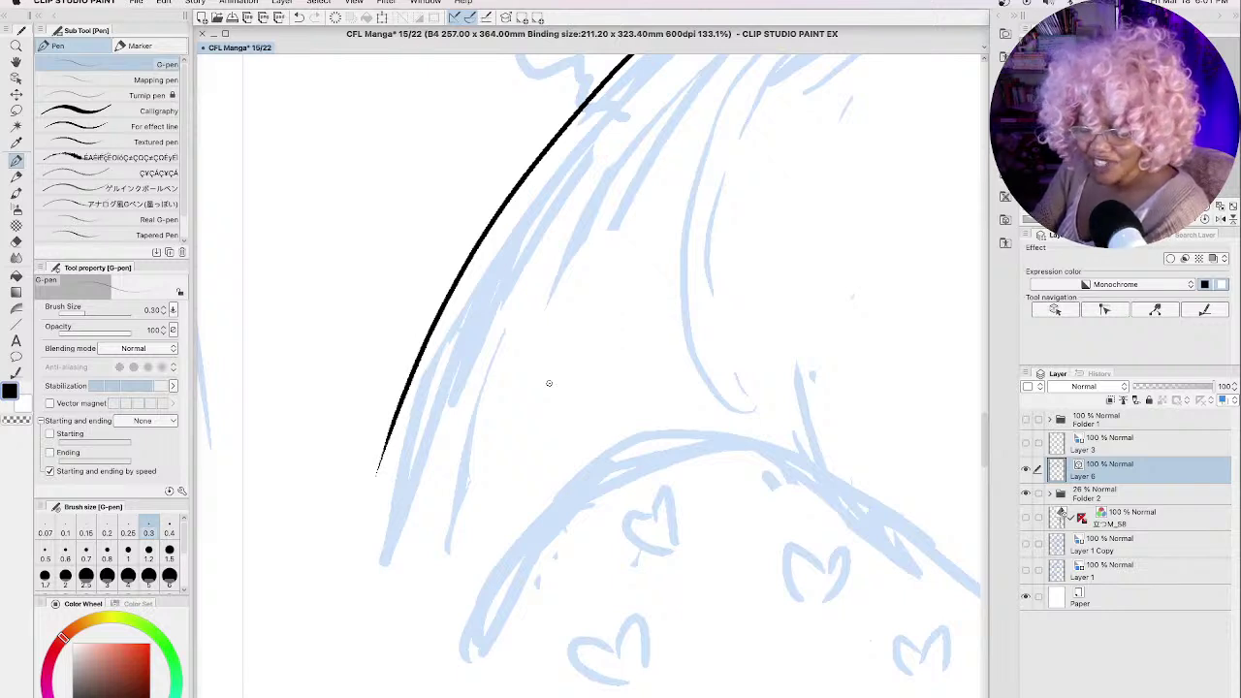
{"action": "left_click_drag", "start_coordinate": [386, 444], "coordinate": [359, 587]}
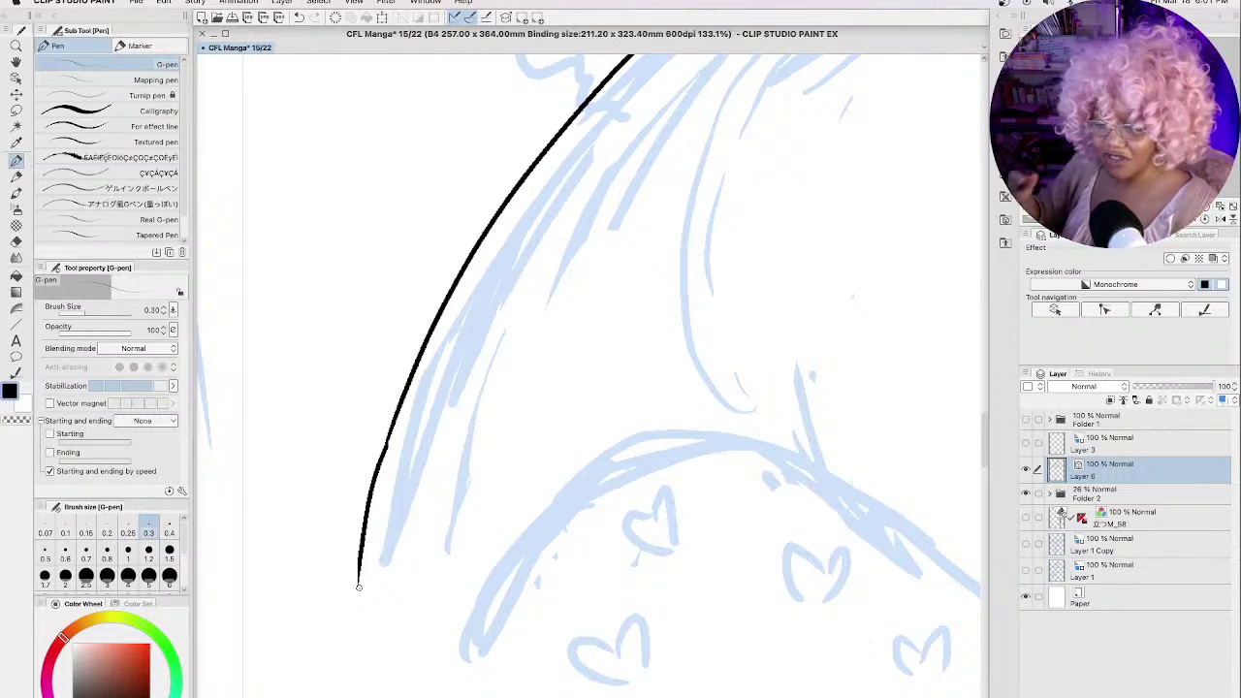
{"action": "key", "text": "space"}
{"action": "mouse_move", "coordinate": [718, 224]}
{"action": "left_mouse_down"}
{"action": "mouse_move", "coordinate": [524, 343]}
{"action": "mouse_move", "coordinate": [497, 374]}
{"action": "mouse_move", "coordinate": [442, 335]}
{"action": "left_mouse_up"}
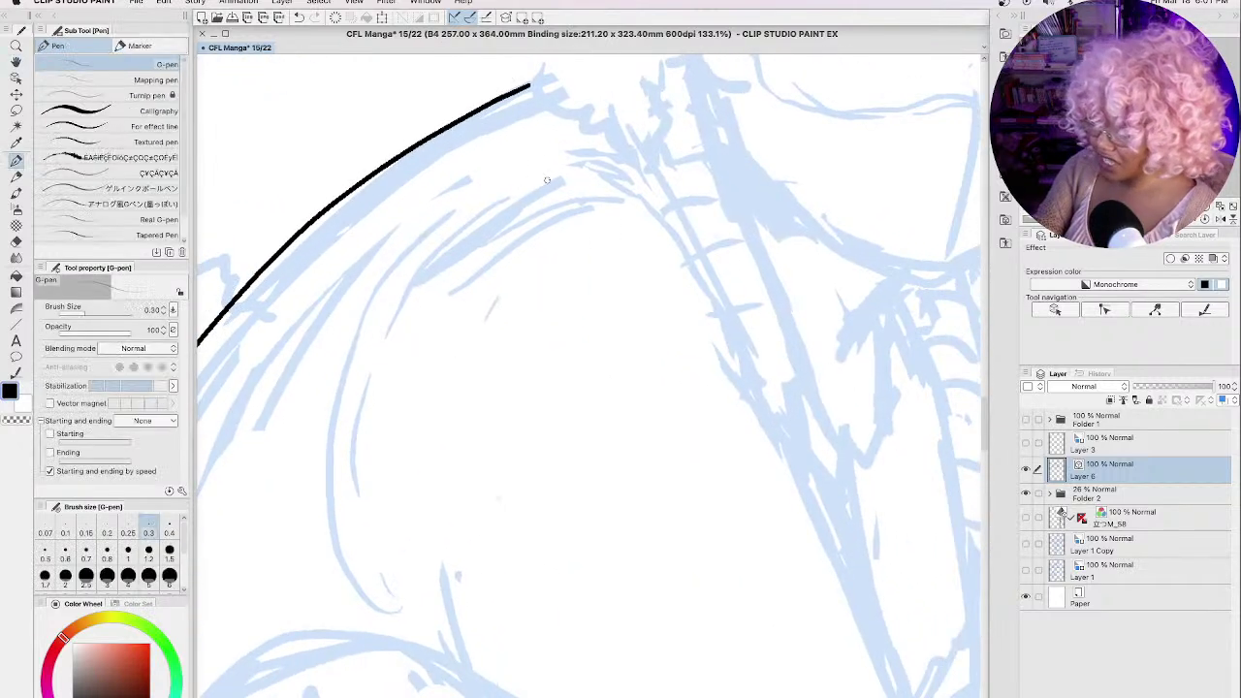
{"action": "mouse_move", "coordinate": [557, 177]}
{"action": "left_mouse_down"}
{"action": "mouse_move", "coordinate": [469, 219]}
{"action": "mouse_move", "coordinate": [391, 281]}
{"action": "mouse_move", "coordinate": [330, 425]}
{"action": "left_mouse_up"}
{"action": "mouse_move", "coordinate": [330, 473]}
{"action": "left_mouse_down"}
{"action": "mouse_move", "coordinate": [336, 551]}
{"action": "mouse_move", "coordinate": [388, 609]}
{"action": "left_mouse_up"}
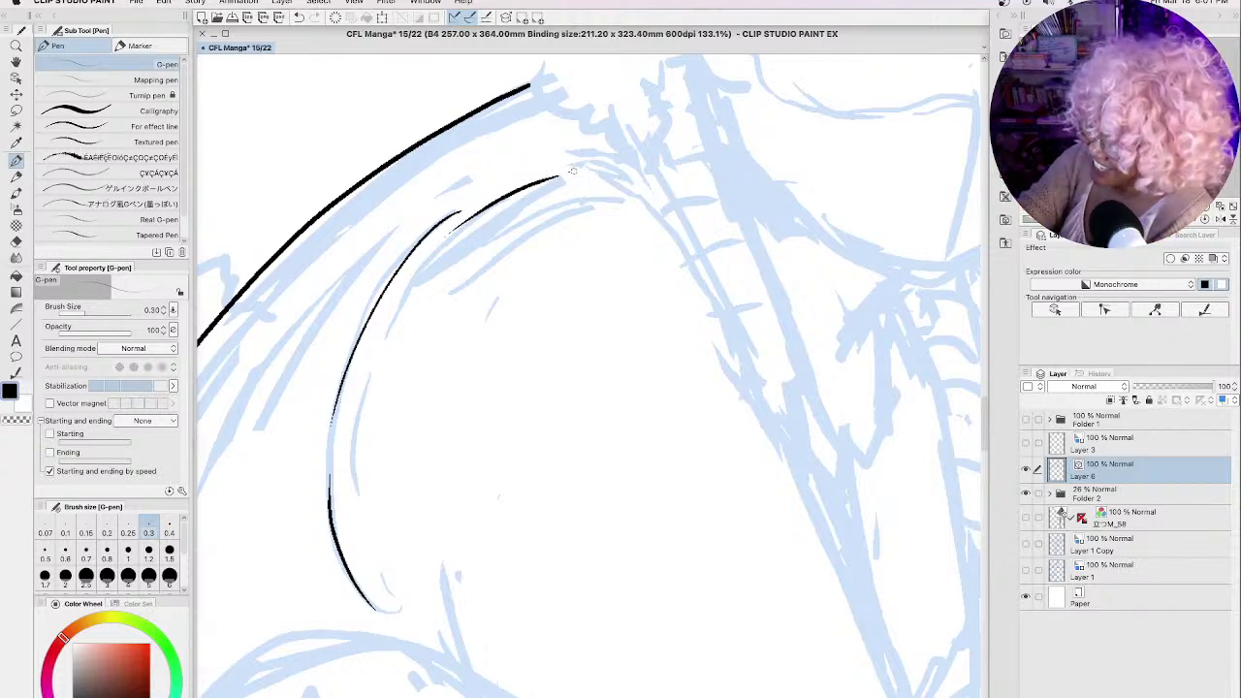
Step: Ink the shoulder's top curve and the outer arm contour down the sleeve
{"action": "mouse_move", "coordinate": [569, 168]}
{"action": "left_mouse_down"}
{"action": "mouse_move", "coordinate": [628, 186]}
{"action": "mouse_move", "coordinate": [666, 226]}
{"action": "mouse_move", "coordinate": [572, 215]}
{"action": "mouse_move", "coordinate": [456, 288]}
{"action": "left_mouse_up"}
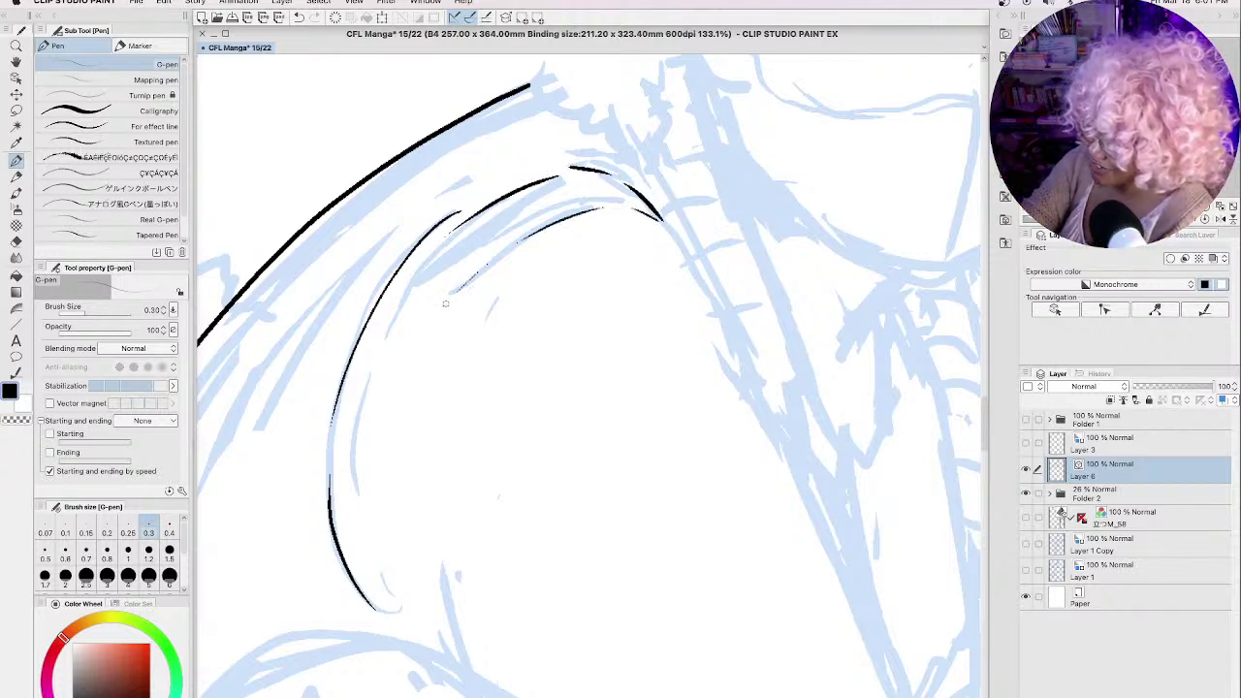
{"action": "left_click_drag", "start_coordinate": [563, 207], "coordinate": [636, 200]}
{"action": "mouse_move", "coordinate": [594, 159]}
{"action": "left_mouse_down"}
{"action": "mouse_move", "coordinate": [664, 217]}
{"action": "mouse_move", "coordinate": [718, 301]}
{"action": "mouse_move", "coordinate": [746, 388]}
{"action": "left_mouse_up"}
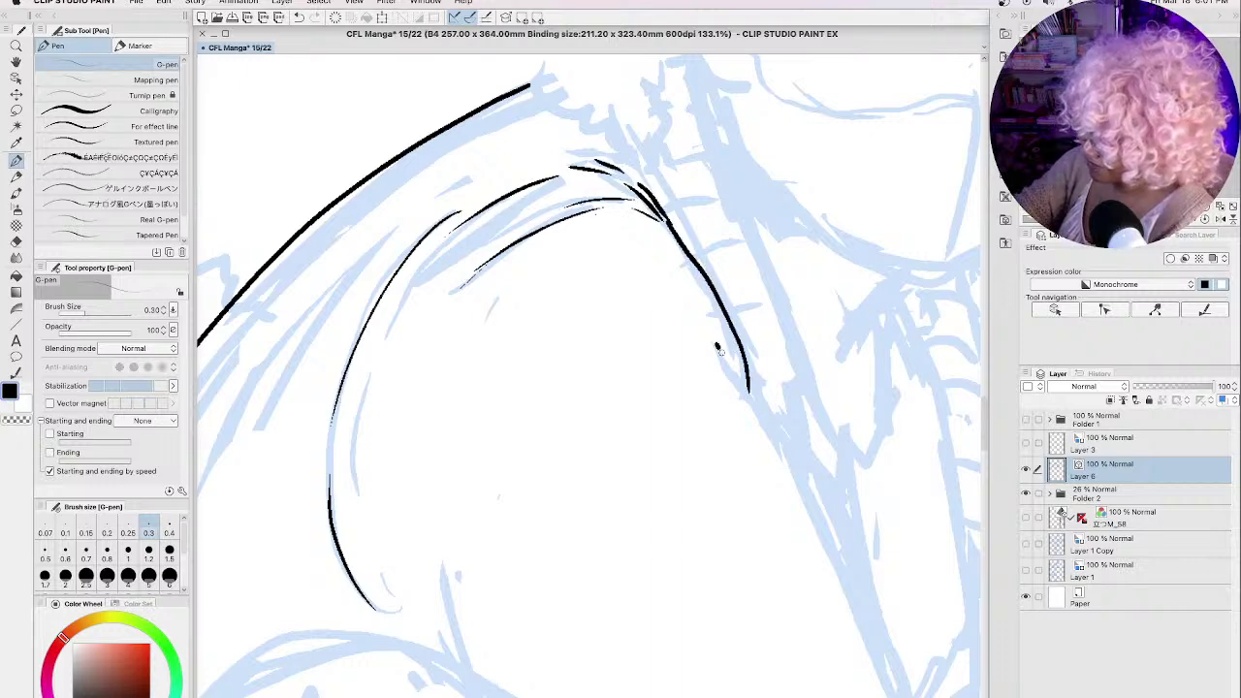
{"action": "left_click_drag", "start_coordinate": [715, 344], "coordinate": [806, 486]}
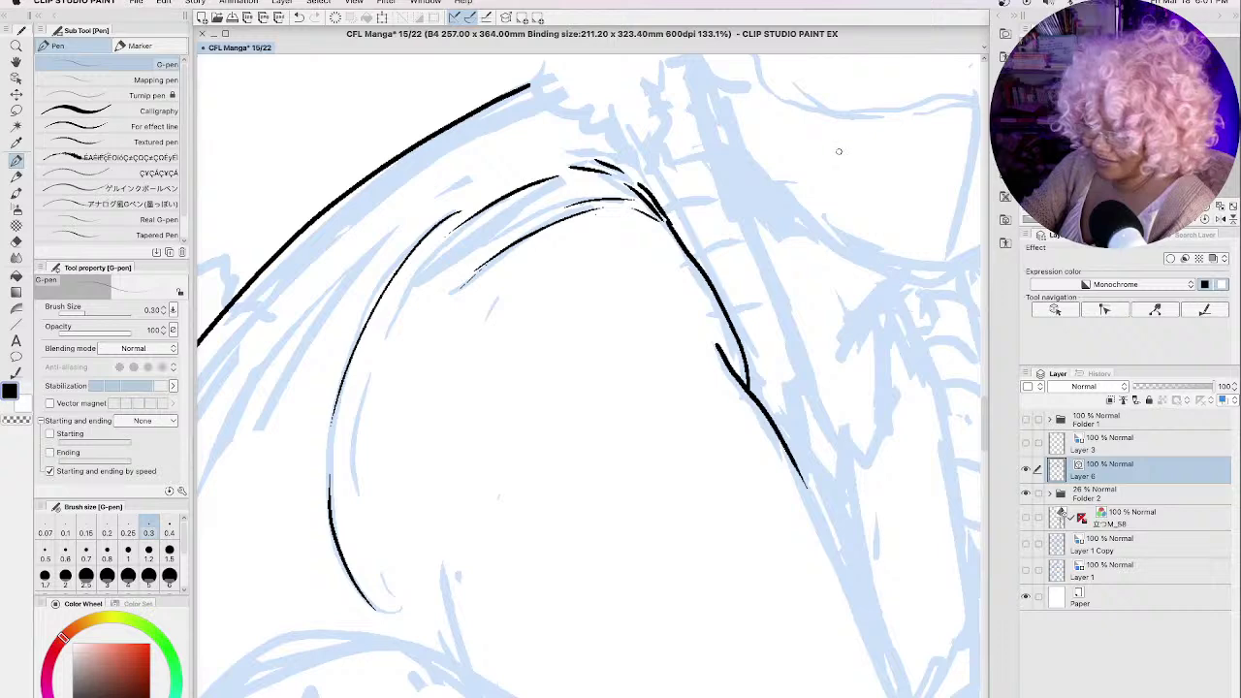
Step: Ink the curly hair edge, small curls near the neck, and the neck line
{"action": "key", "text": "space"}
{"action": "left_click_drag", "start_coordinate": [825, 187], "coordinate": [717, 327]}
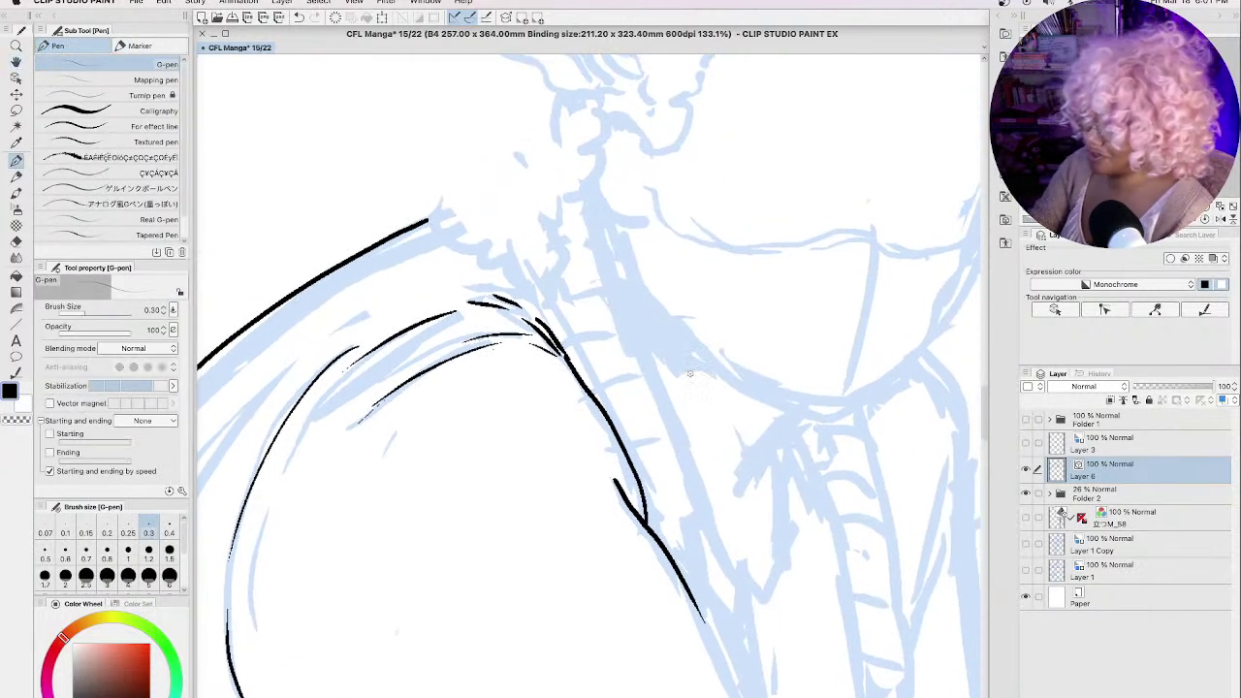
{"action": "mouse_move", "coordinate": [632, 134]}
{"action": "left_mouse_down"}
{"action": "mouse_move", "coordinate": [589, 152]}
{"action": "mouse_move", "coordinate": [599, 171]}
{"action": "mouse_move", "coordinate": [574, 199]}
{"action": "left_mouse_up"}
{"action": "mouse_move", "coordinate": [426, 215]}
{"action": "left_mouse_down"}
{"action": "mouse_move", "coordinate": [480, 262]}
{"action": "mouse_move", "coordinate": [557, 296]}
{"action": "left_mouse_up"}
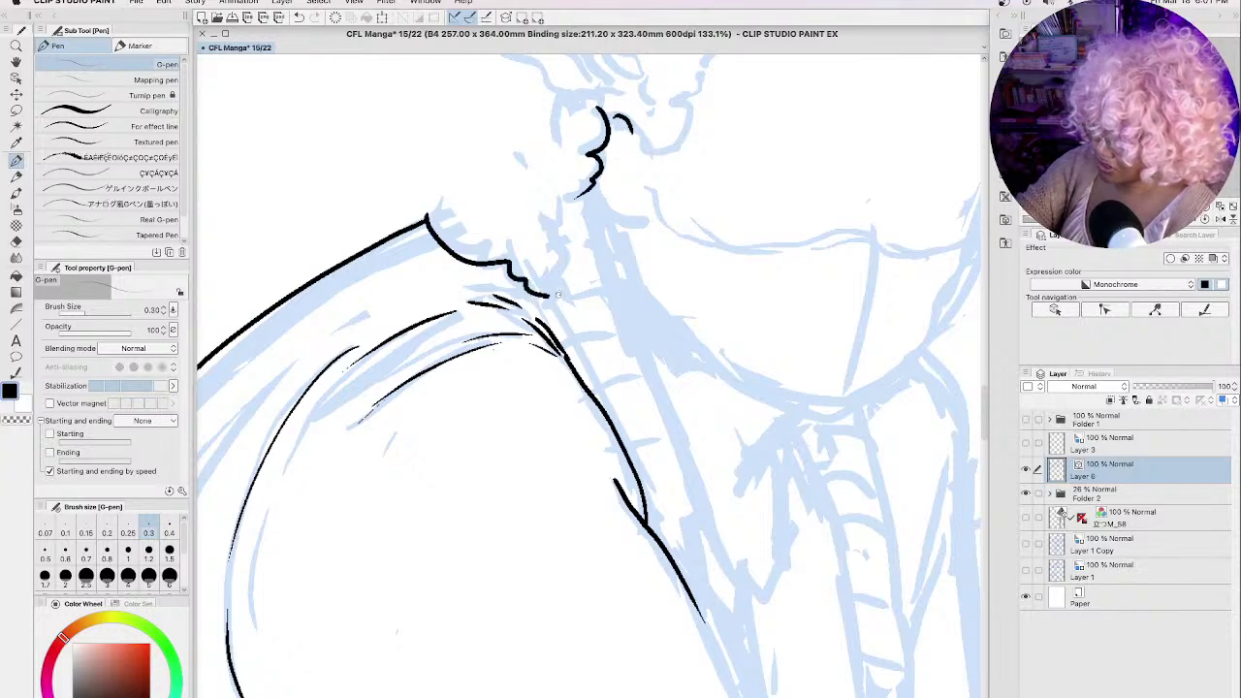
{"action": "left_click_drag", "start_coordinate": [573, 196], "coordinate": [570, 291]}
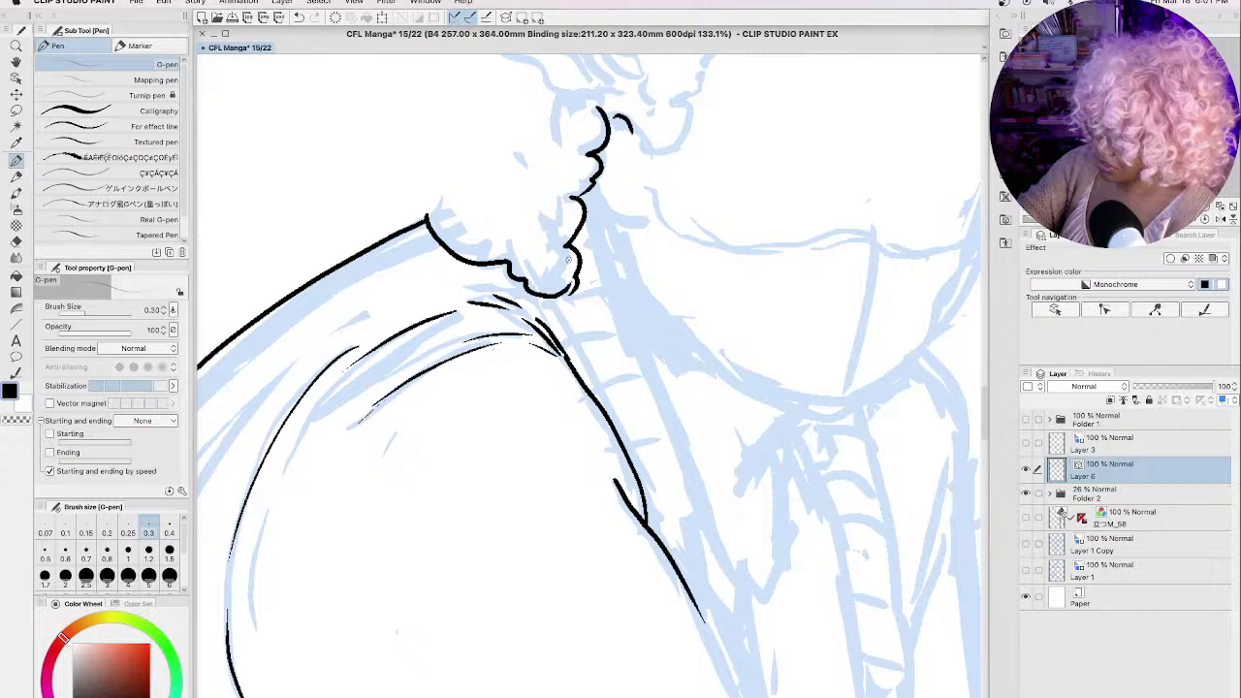
{"action": "mouse_move", "coordinate": [593, 184]}
{"action": "left_mouse_down"}
{"action": "mouse_move", "coordinate": [603, 209]}
{"action": "mouse_move", "coordinate": [644, 224]}
{"action": "mouse_move", "coordinate": [634, 306]}
{"action": "mouse_move", "coordinate": [701, 488]}
{"action": "mouse_move", "coordinate": [732, 657]}
{"action": "left_mouse_up"}
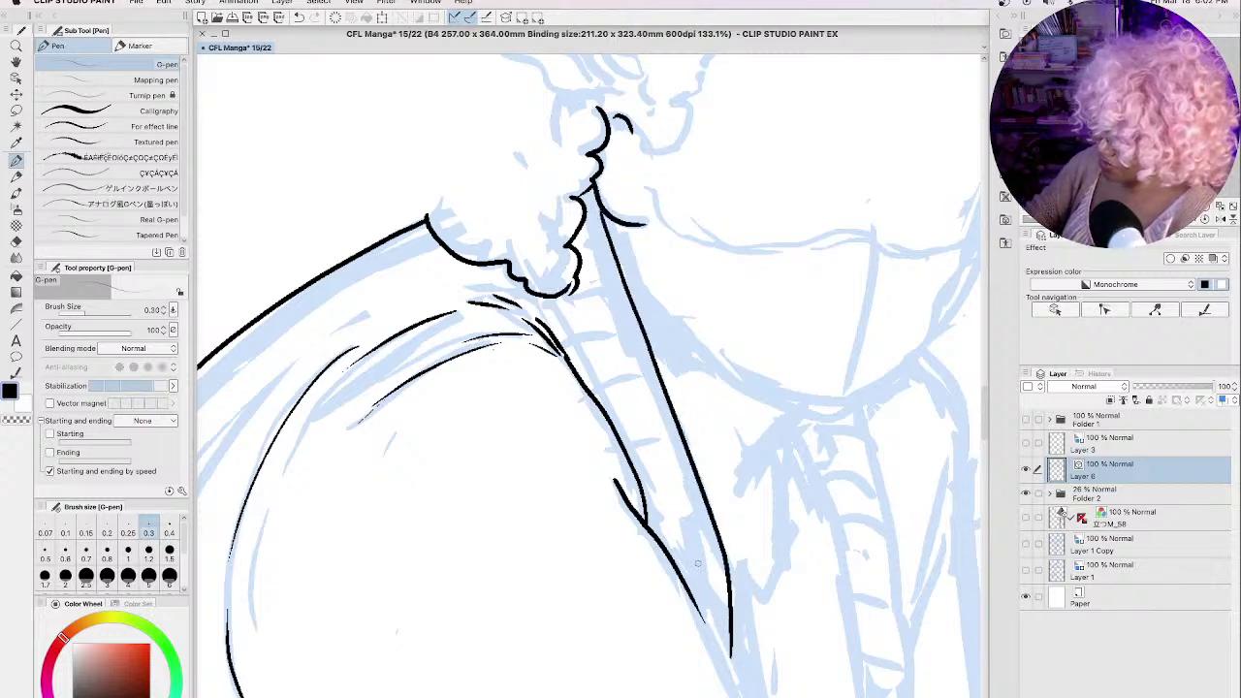
Step: Add hatch strokes across the sleeve and short strokes at the collar
{"action": "left_click_drag", "start_coordinate": [625, 445], "coordinate": [678, 433]}
{"action": "left_click_drag", "start_coordinate": [590, 388], "coordinate": [642, 370]}
{"action": "left_click_drag", "start_coordinate": [557, 336], "coordinate": [613, 316]}
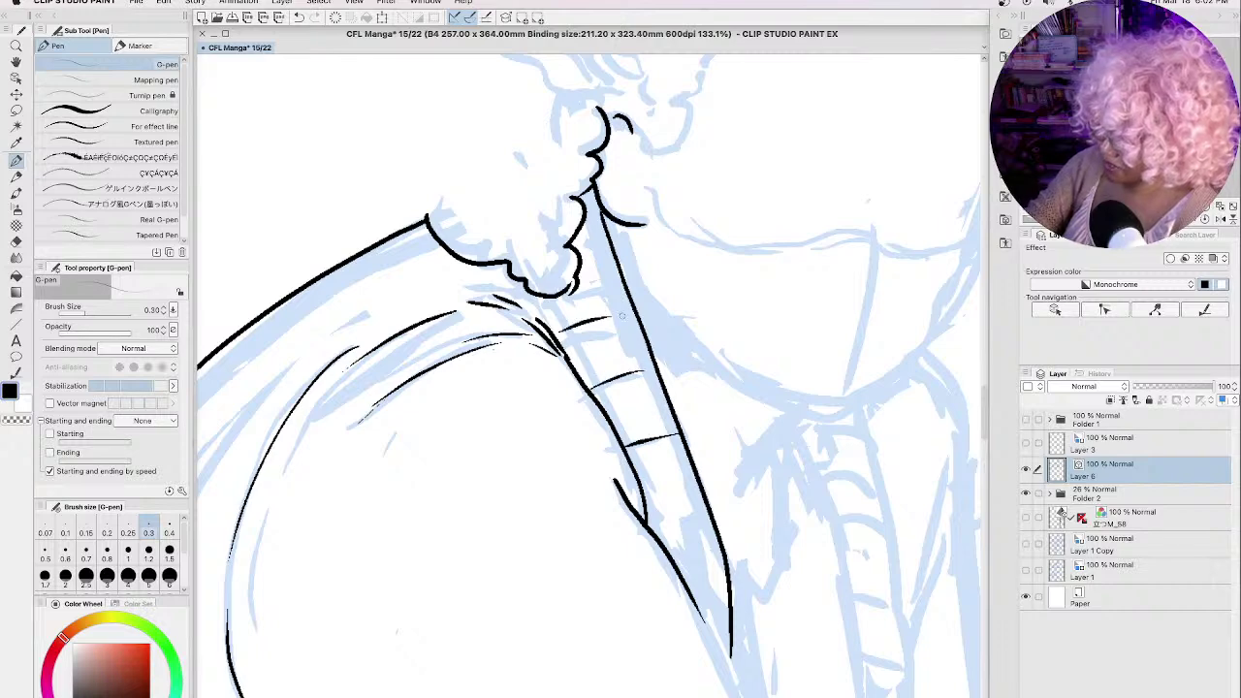
{"action": "left_click_drag", "start_coordinate": [533, 297], "coordinate": [547, 323]}
{"action": "left_click_drag", "start_coordinate": [579, 254], "coordinate": [603, 250]}
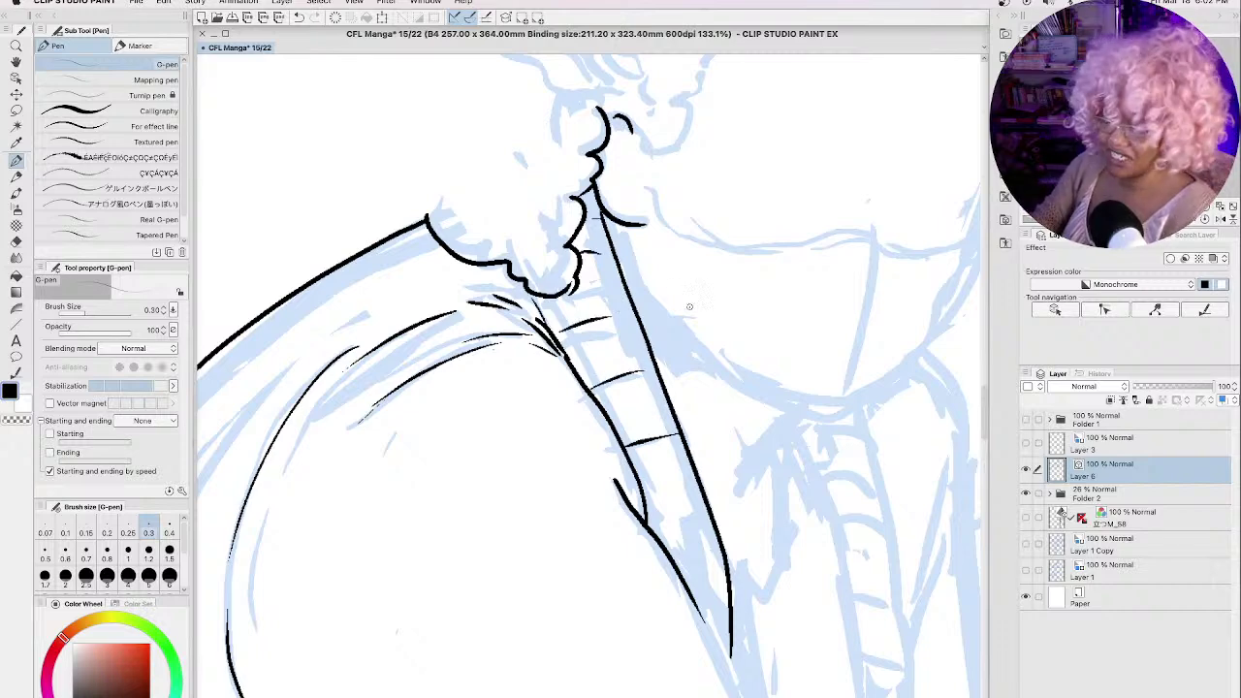
Step: Extend the long strap line down to the ground line and add a cross stroke
{"action": "key", "text": "space"}
{"action": "left_click_drag", "start_coordinate": [800, 587], "coordinate": [691, 211]}
{"action": "mouse_move", "coordinate": [595, 246]}
{"action": "left_mouse_down"}
{"action": "mouse_move", "coordinate": [678, 416]}
{"action": "mouse_move", "coordinate": [737, 586]}
{"action": "left_mouse_up"}
{"action": "left_click_drag", "start_coordinate": [708, 491], "coordinate": [776, 635]}
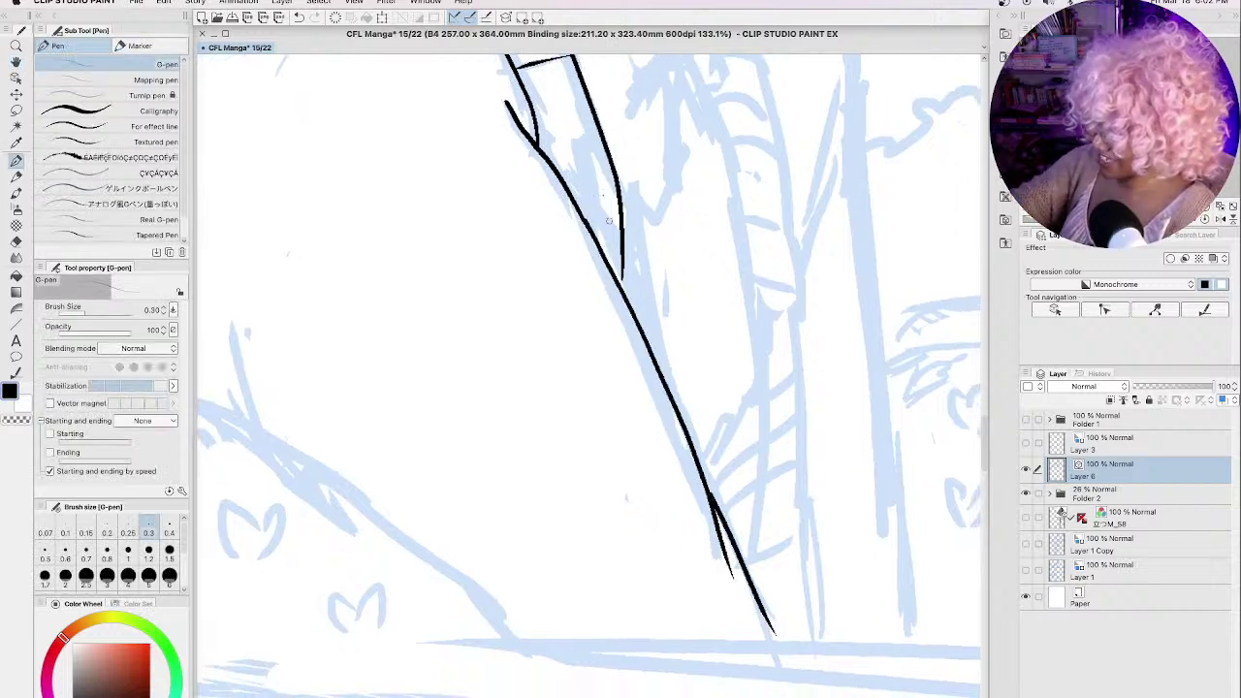
{"action": "left_click_drag", "start_coordinate": [541, 150], "coordinate": [598, 135]}
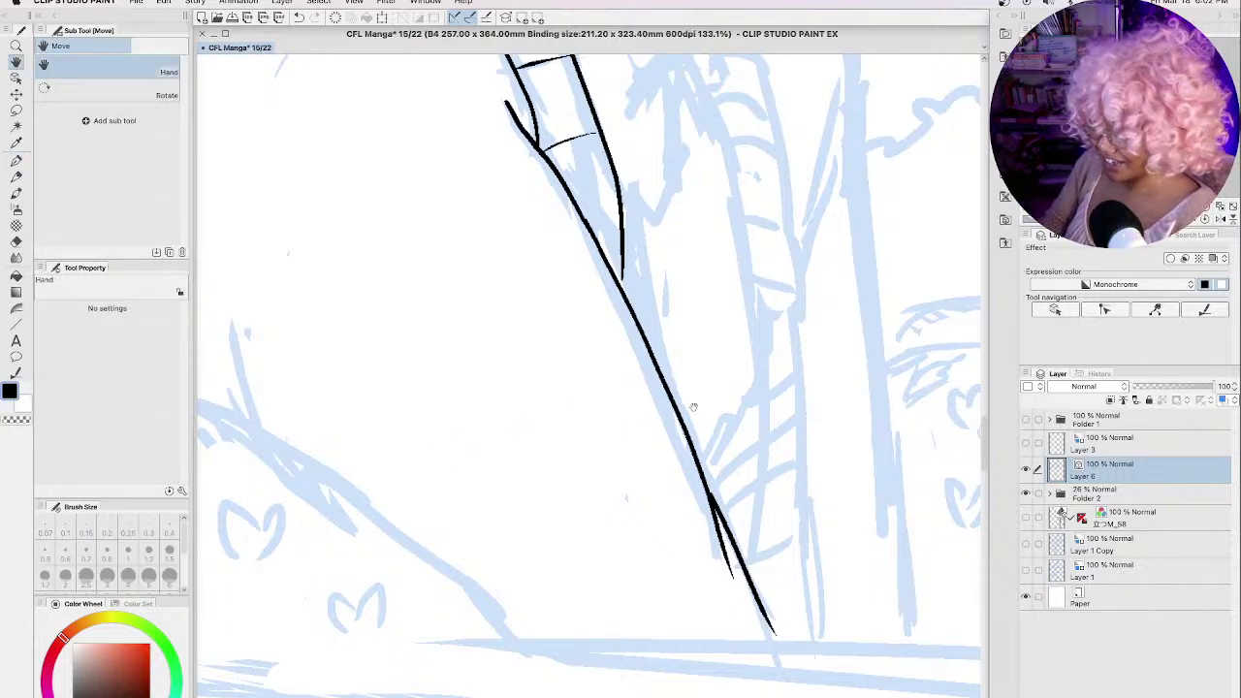
{"action": "left_click_drag", "start_coordinate": [310, 417], "coordinate": [546, 287]}
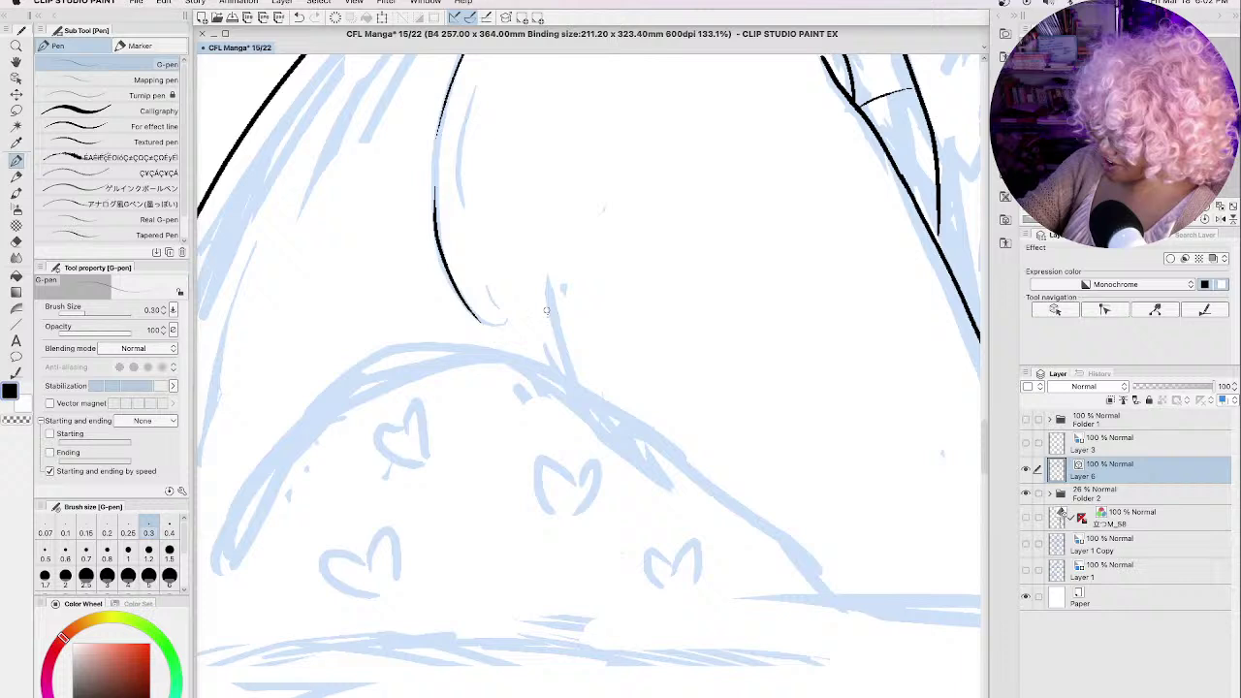
Step: Ink the mound's right slope, lower folds, and its top and left edge
{"action": "mouse_move", "coordinate": [530, 346]}
{"action": "left_mouse_down"}
{"action": "mouse_move", "coordinate": [660, 475]}
{"action": "mouse_move", "coordinate": [831, 556]}
{"action": "left_mouse_up"}
{"action": "left_click_drag", "start_coordinate": [722, 508], "coordinate": [809, 598]}
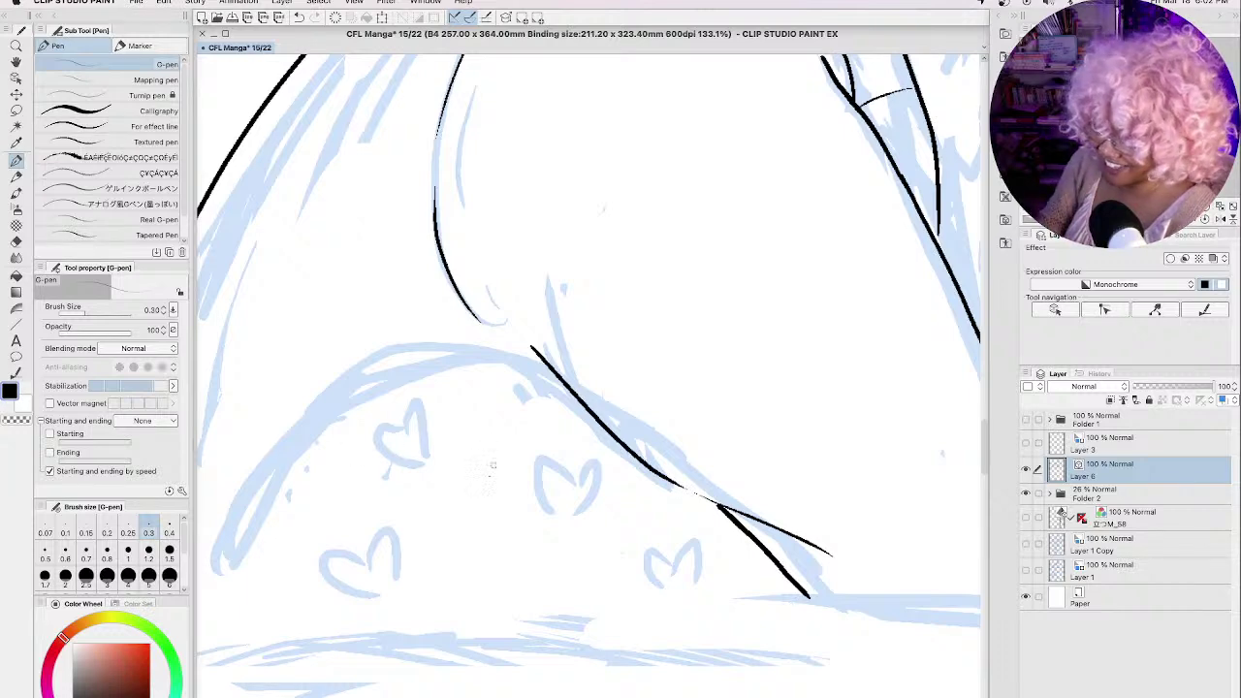
{"action": "key", "text": "h"}
{"action": "left_click_drag", "start_coordinate": [515, 513], "coordinate": [677, 518]}
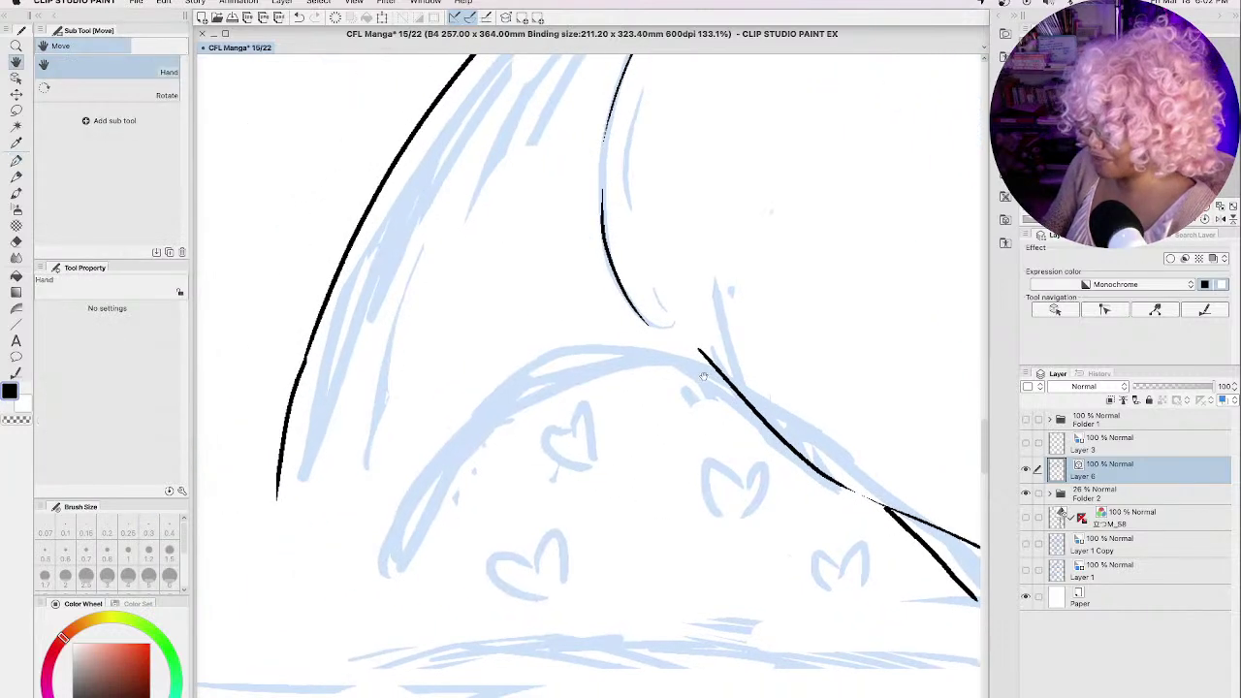
{"action": "key", "text": "p"}
{"action": "mouse_move", "coordinate": [712, 373]}
{"action": "left_mouse_down"}
{"action": "mouse_move", "coordinate": [553, 365]}
{"action": "mouse_move", "coordinate": [400, 502]}
{"action": "mouse_move", "coordinate": [385, 649]}
{"action": "left_mouse_up"}
Step: Ink four hearts on the mound, erase a stray line, and add an inner slope line
{"action": "mouse_move", "coordinate": [570, 430]}
{"action": "left_mouse_down"}
{"action": "mouse_move", "coordinate": [552, 456]}
{"action": "mouse_move", "coordinate": [574, 465]}
{"action": "mouse_move", "coordinate": [592, 419]}
{"action": "mouse_move", "coordinate": [580, 467]}
{"action": "left_mouse_up"}
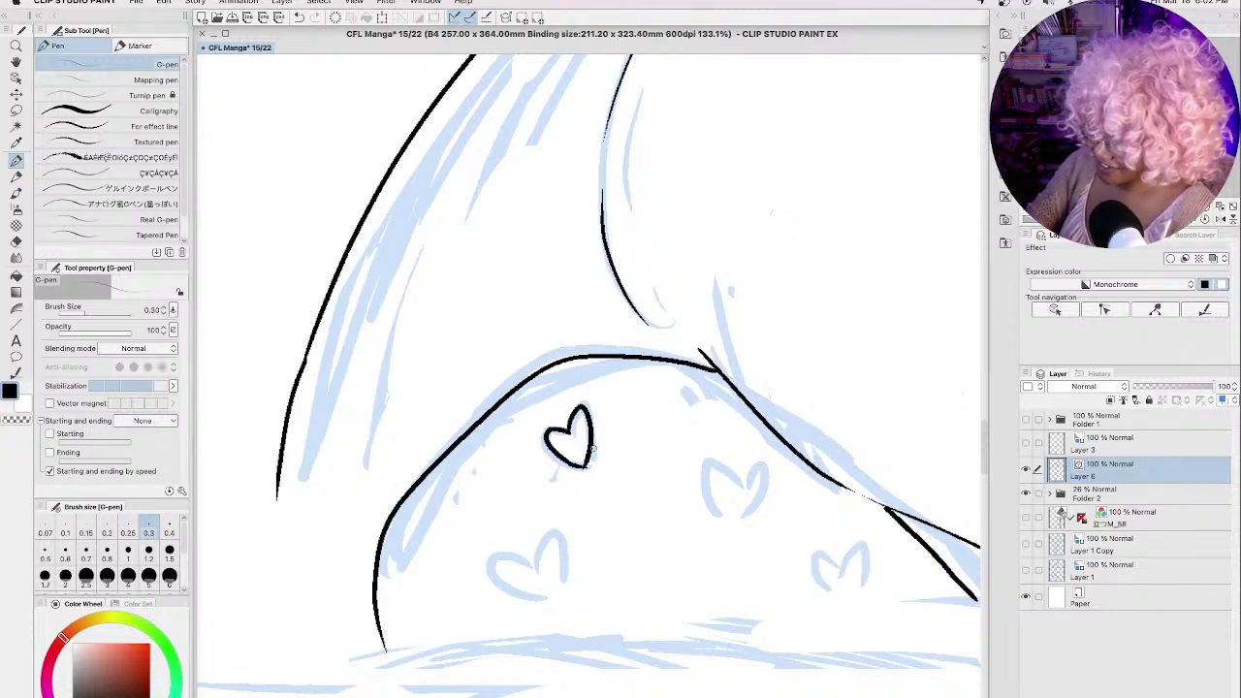
{"action": "mouse_move", "coordinate": [412, 490]}
{"action": "left_mouse_down"}
{"action": "mouse_move", "coordinate": [382, 595]}
{"action": "mouse_move", "coordinate": [401, 452]}
{"action": "mouse_move", "coordinate": [382, 651]}
{"action": "left_mouse_up"}
{"action": "mouse_move", "coordinate": [533, 556]}
{"action": "left_mouse_down"}
{"action": "mouse_move", "coordinate": [499, 554]}
{"action": "mouse_move", "coordinate": [528, 593]}
{"action": "mouse_move", "coordinate": [542, 534]}
{"action": "mouse_move", "coordinate": [559, 560]}
{"action": "mouse_move", "coordinate": [544, 597]}
{"action": "left_mouse_up"}
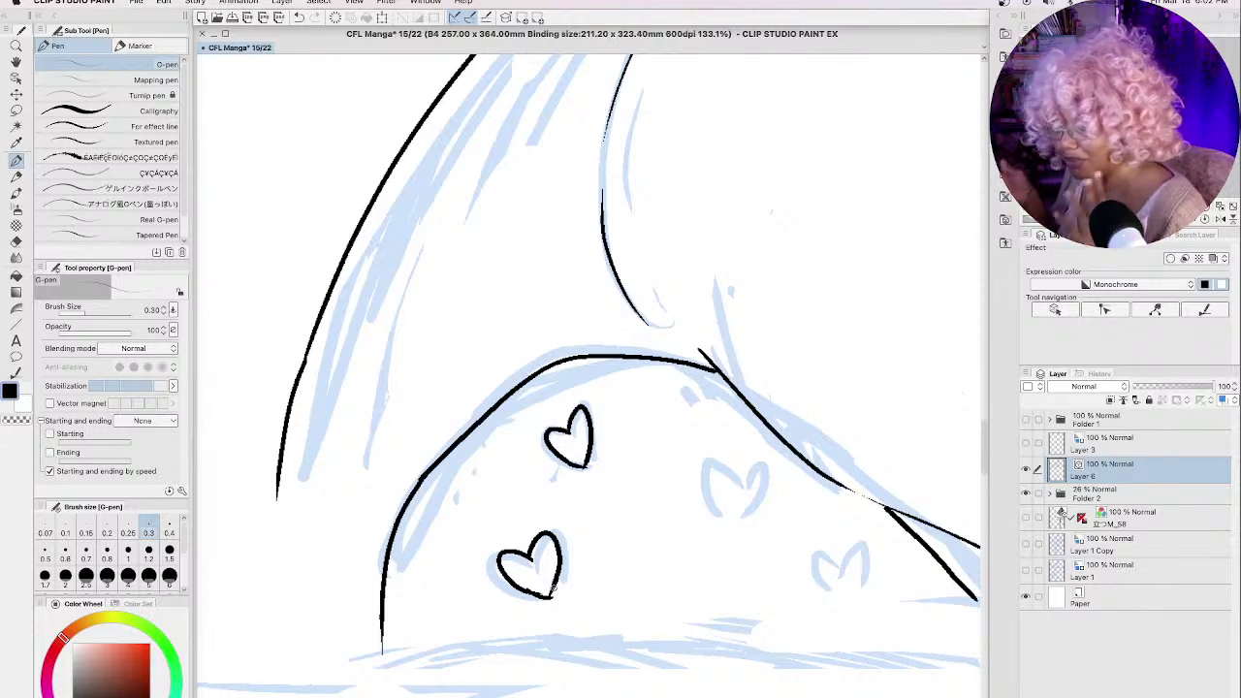
{"action": "mouse_move", "coordinate": [739, 477]}
{"action": "left_mouse_down"}
{"action": "mouse_move", "coordinate": [717, 467]}
{"action": "mouse_move", "coordinate": [731, 510]}
{"action": "mouse_move", "coordinate": [766, 494]}
{"action": "mouse_move", "coordinate": [744, 521]}
{"action": "left_mouse_up"}
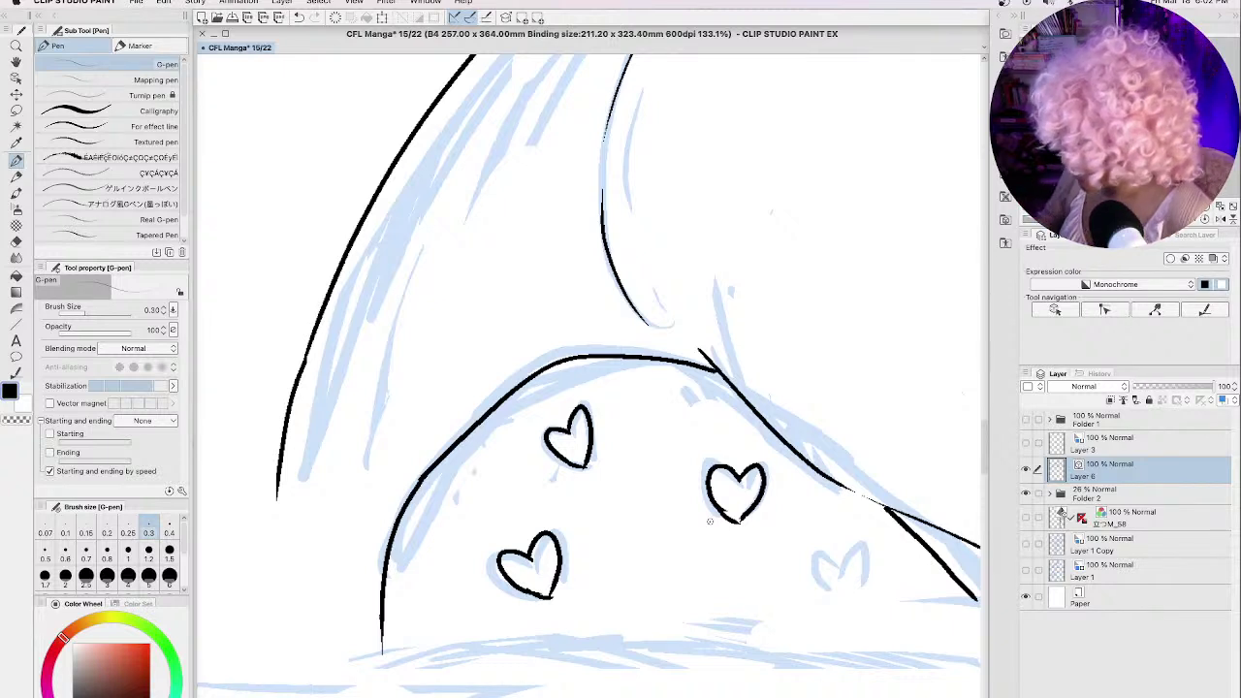
{"action": "mouse_move", "coordinate": [838, 568]}
{"action": "left_mouse_down"}
{"action": "mouse_move", "coordinate": [818, 553]}
{"action": "mouse_move", "coordinate": [826, 586]}
{"action": "mouse_move", "coordinate": [849, 550]}
{"action": "mouse_move", "coordinate": [853, 587]}
{"action": "left_mouse_up"}
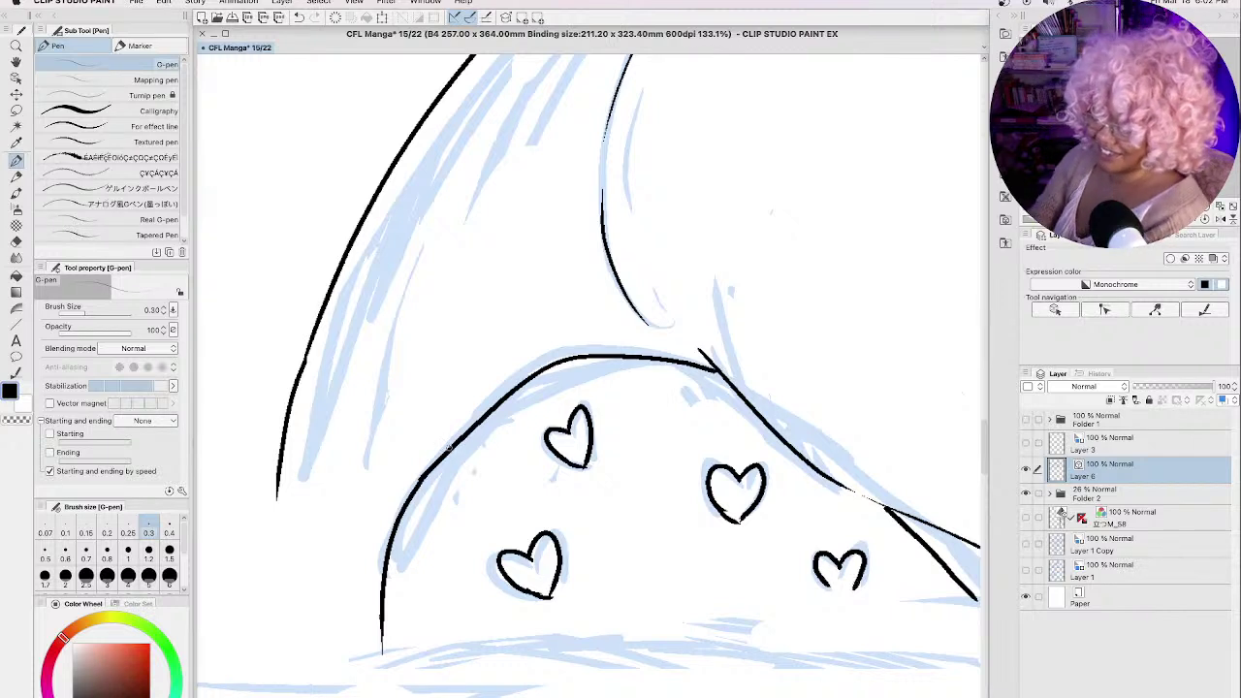
{"action": "left_click_drag", "start_coordinate": [450, 448], "coordinate": [409, 529]}
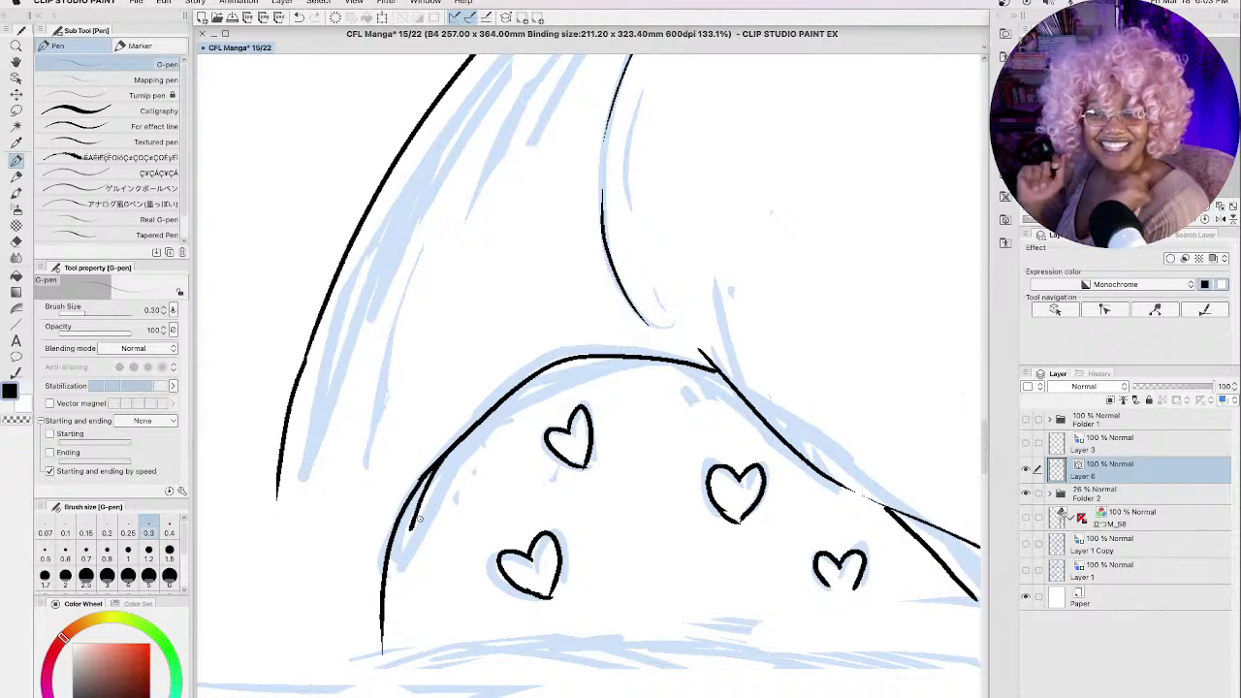
Step: Ink the collar line beside the neck and a short stroke next to it
{"action": "left_click_drag", "start_coordinate": [797, 470], "coordinate": [372, 372]}
{"action": "key", "text": "p"}
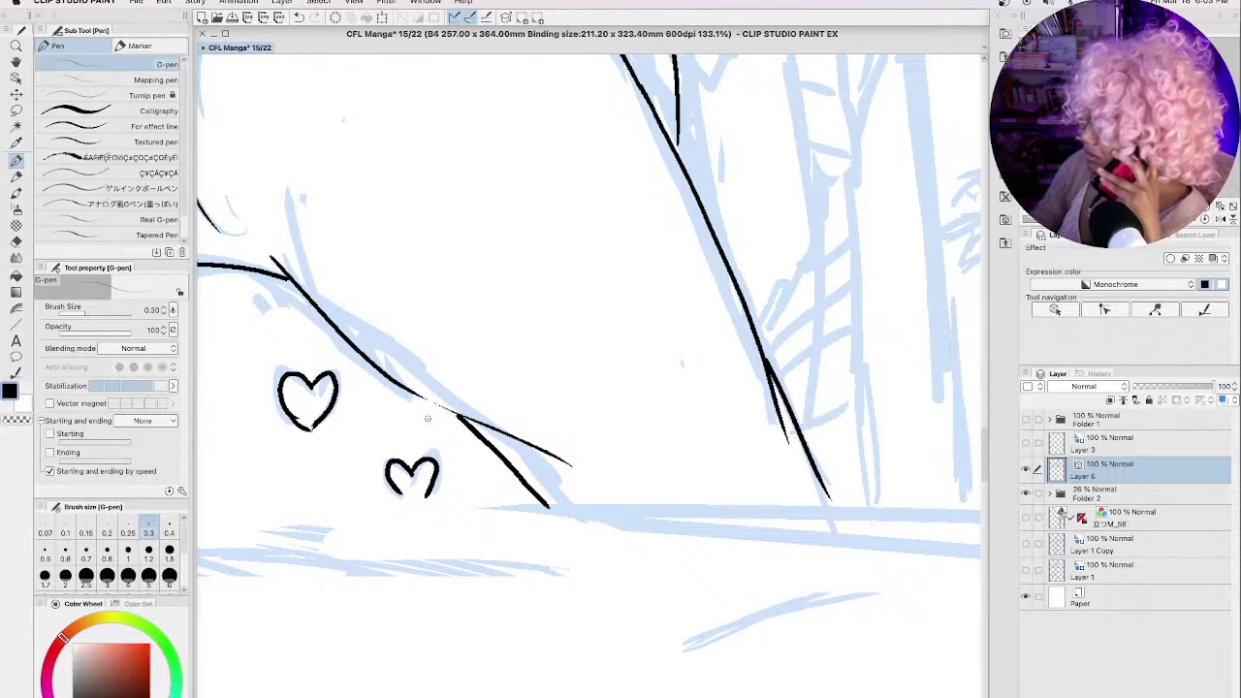
{"action": "scroll", "coordinate": [982, 432], "scroll_direction": "up", "scroll_amount": 1}
{"action": "left_click_drag", "start_coordinate": [983, 432], "coordinate": [979, 406]}
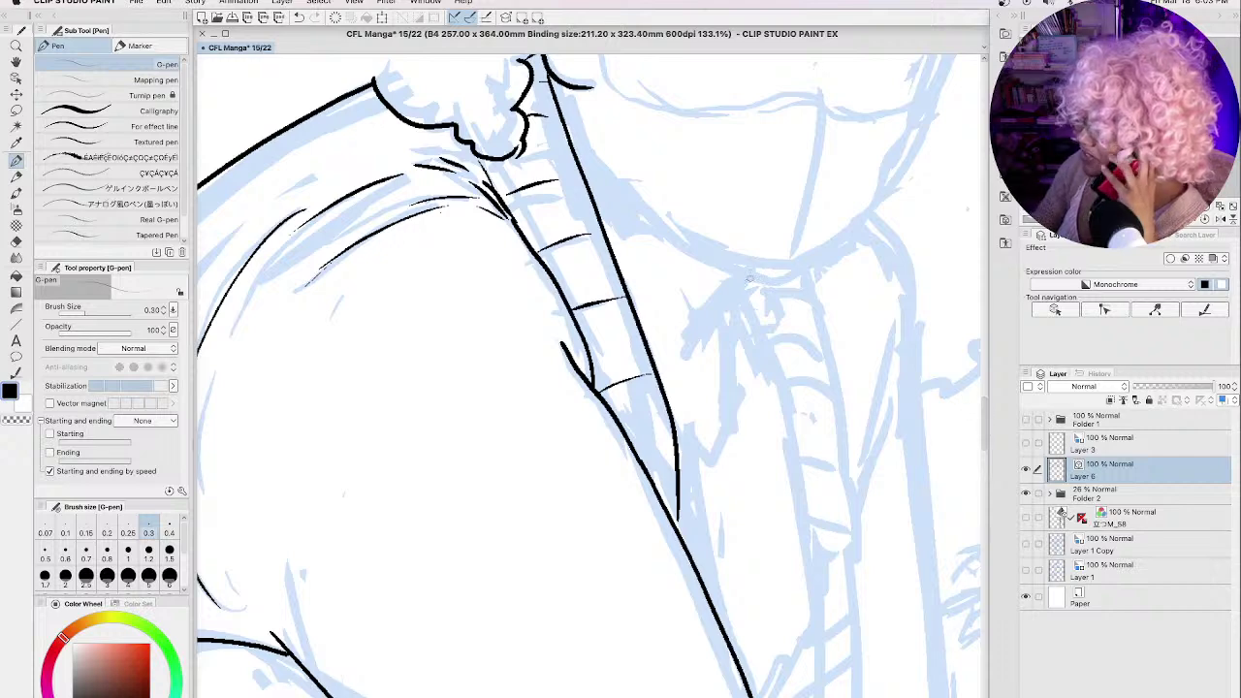
{"action": "mouse_move", "coordinate": [741, 278]}
{"action": "left_mouse_down"}
{"action": "mouse_move", "coordinate": [686, 351]}
{"action": "mouse_move", "coordinate": [711, 434]}
{"action": "mouse_move", "coordinate": [690, 446]}
{"action": "mouse_move", "coordinate": [705, 454]}
{"action": "left_mouse_up"}
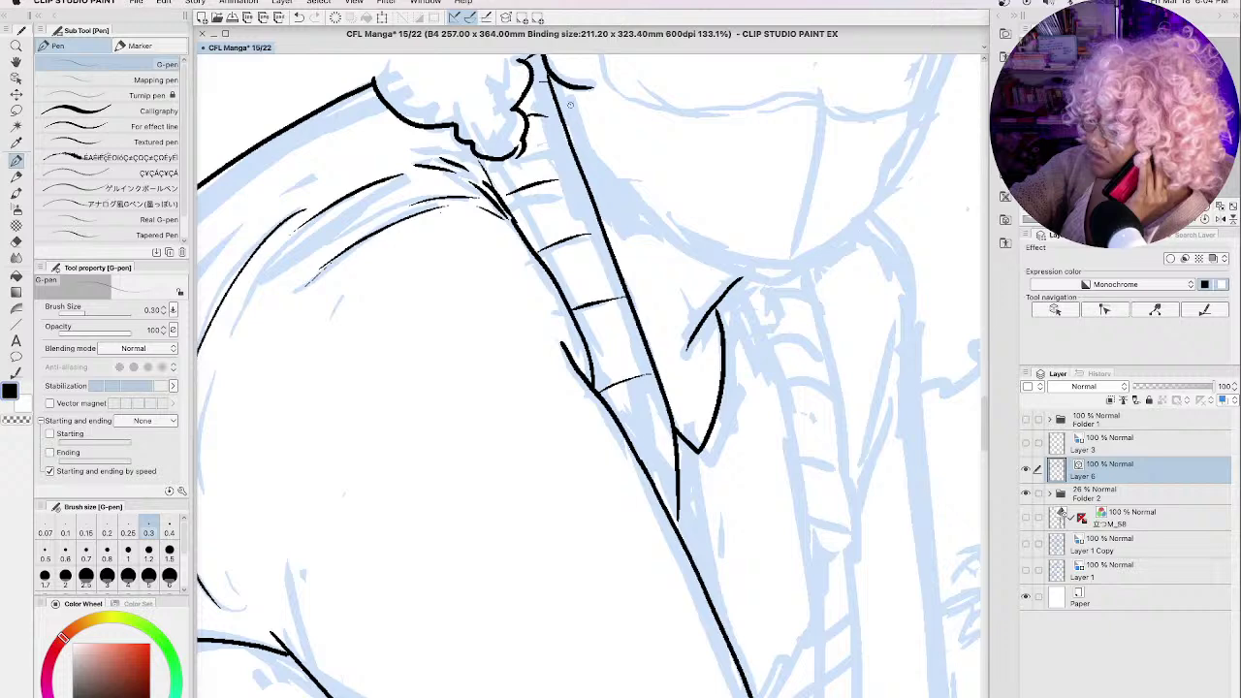
{"action": "mouse_move", "coordinate": [568, 95]}
{"action": "left_mouse_down"}
{"action": "mouse_move", "coordinate": [599, 181]}
{"action": "mouse_move", "coordinate": [659, 235]}
{"action": "mouse_move", "coordinate": [769, 281]}
{"action": "mouse_move", "coordinate": [802, 273]}
{"action": "left_mouse_up"}
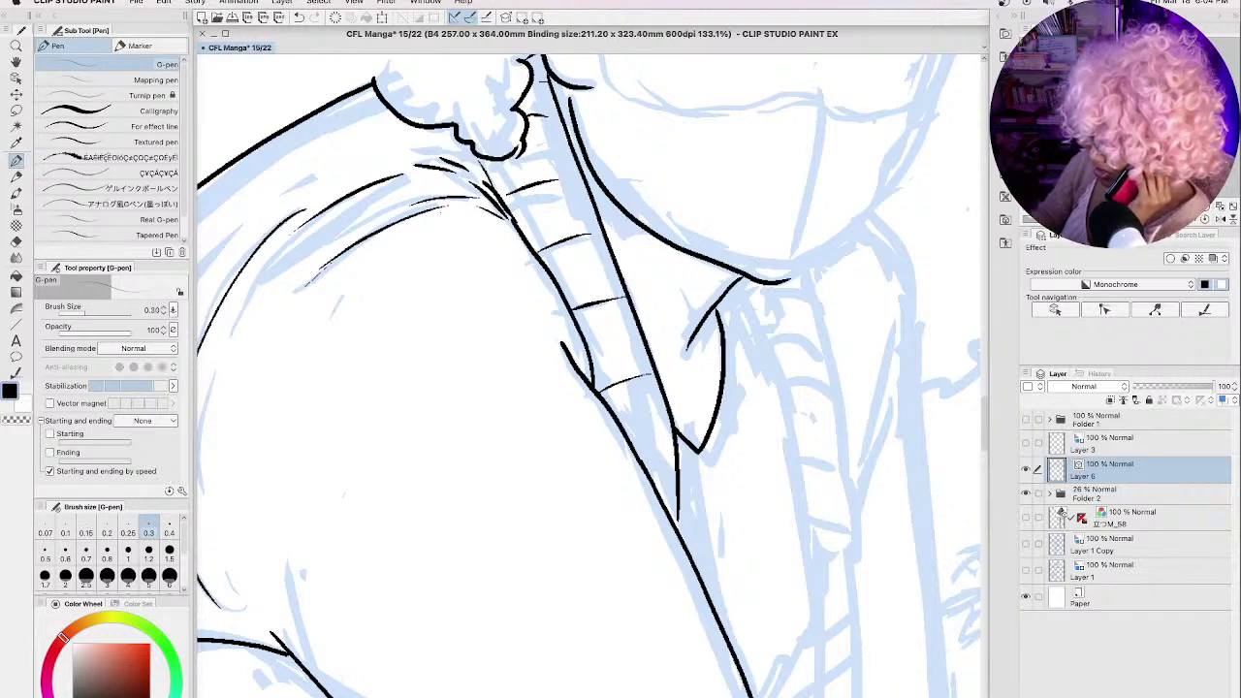
Step: Ink the face's right edge, a vertical and a curved face line, and the curly hairline
{"action": "scroll", "coordinate": [987, 447], "scroll_direction": "right", "scroll_amount": 5}
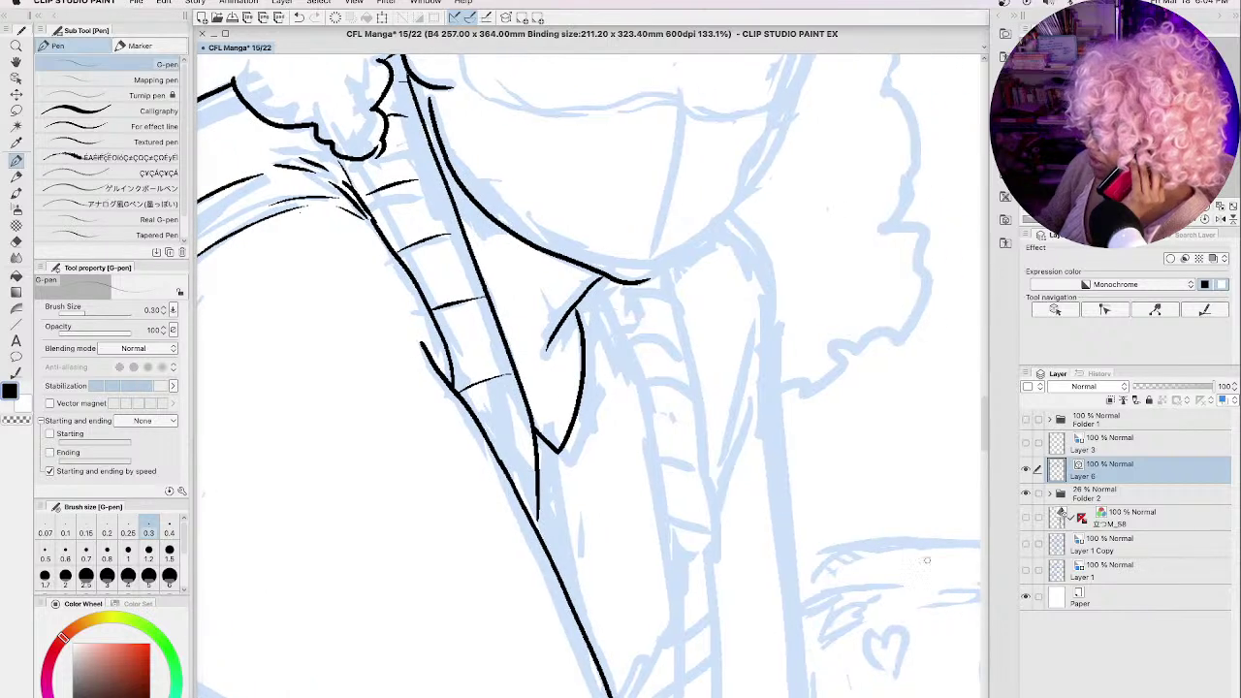
{"action": "scroll", "coordinate": [986, 446], "scroll_direction": "up", "scroll_amount": 10}
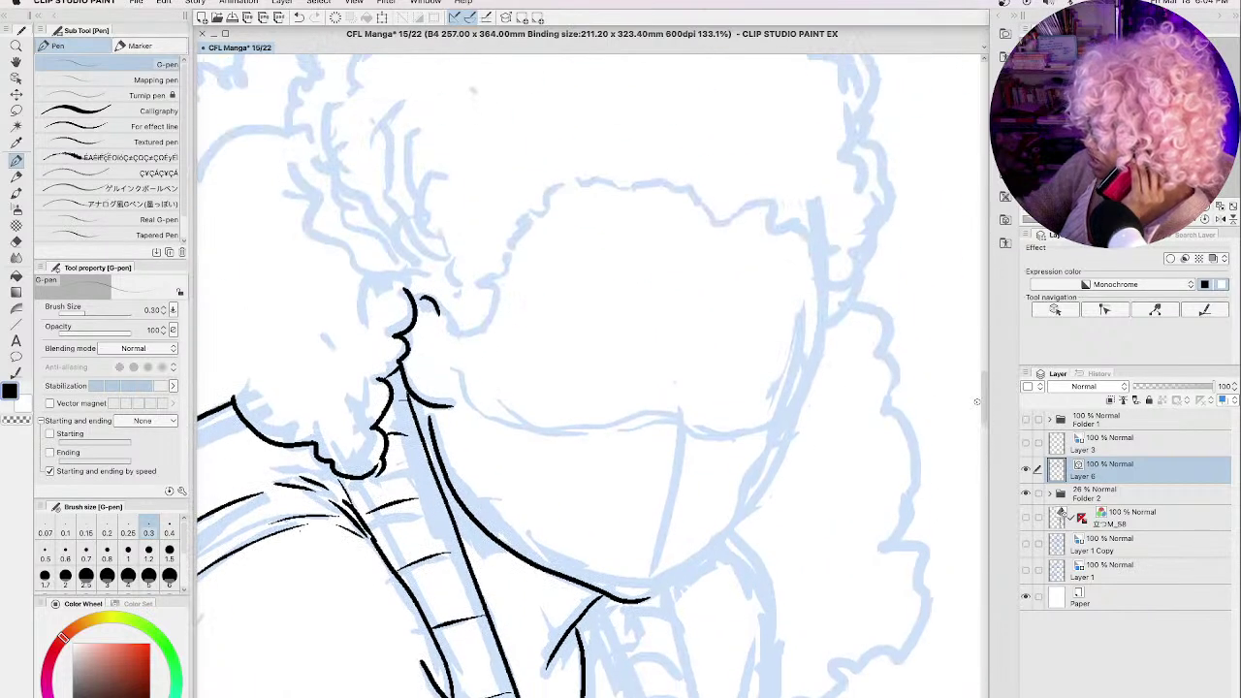
{"action": "mouse_move", "coordinate": [817, 254]}
{"action": "left_mouse_down"}
{"action": "mouse_move", "coordinate": [822, 334]}
{"action": "mouse_move", "coordinate": [773, 476]}
{"action": "mouse_move", "coordinate": [744, 521]}
{"action": "mouse_move", "coordinate": [649, 595]}
{"action": "left_mouse_up"}
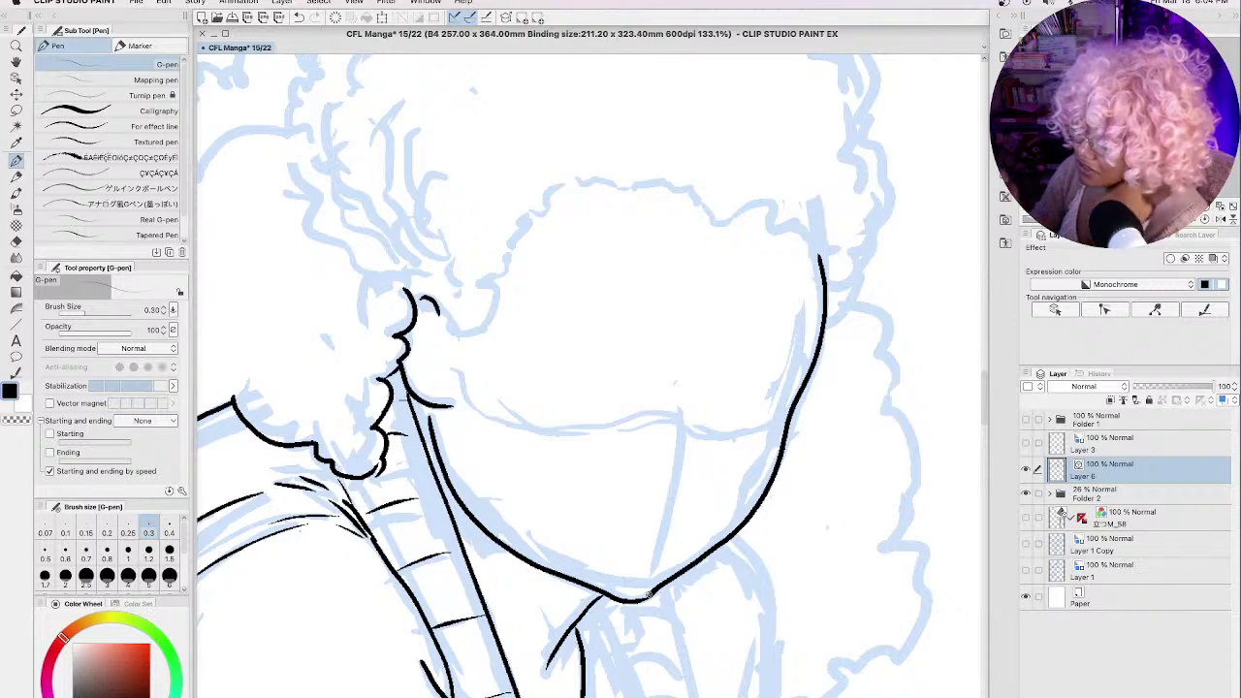
{"action": "mouse_move", "coordinate": [679, 380]}
{"action": "left_mouse_down"}
{"action": "mouse_move", "coordinate": [681, 452]}
{"action": "mouse_move", "coordinate": [647, 570]}
{"action": "left_mouse_up"}
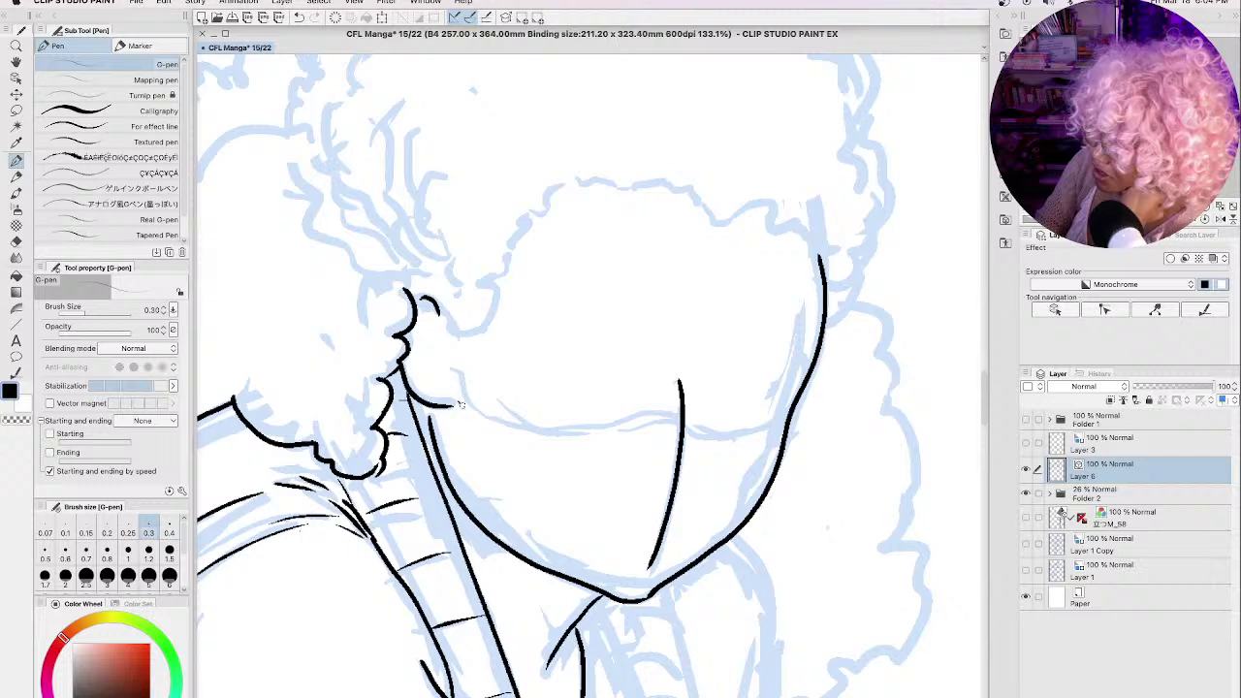
{"action": "mouse_move", "coordinate": [460, 405]}
{"action": "left_mouse_down"}
{"action": "mouse_move", "coordinate": [563, 435]}
{"action": "mouse_move", "coordinate": [680, 423]}
{"action": "mouse_move", "coordinate": [738, 444]}
{"action": "mouse_move", "coordinate": [781, 439]}
{"action": "left_mouse_up"}
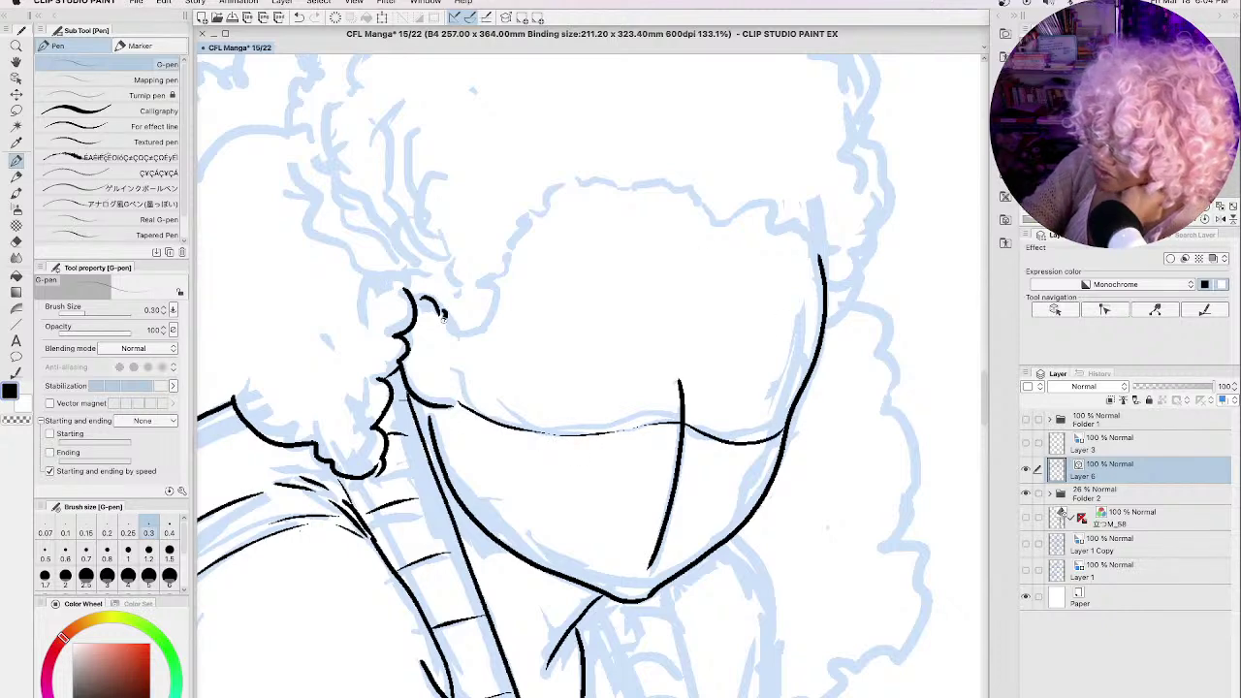
{"action": "mouse_move", "coordinate": [444, 315]}
{"action": "left_mouse_down"}
{"action": "mouse_move", "coordinate": [454, 339]}
{"action": "mouse_move", "coordinate": [480, 324]}
{"action": "mouse_move", "coordinate": [533, 214]}
{"action": "mouse_move", "coordinate": [588, 178]}
{"action": "mouse_move", "coordinate": [674, 184]}
{"action": "mouse_move", "coordinate": [726, 226]}
{"action": "mouse_move", "coordinate": [757, 213]}
{"action": "mouse_move", "coordinate": [806, 240]}
{"action": "mouse_move", "coordinate": [806, 260]}
{"action": "left_mouse_up"}
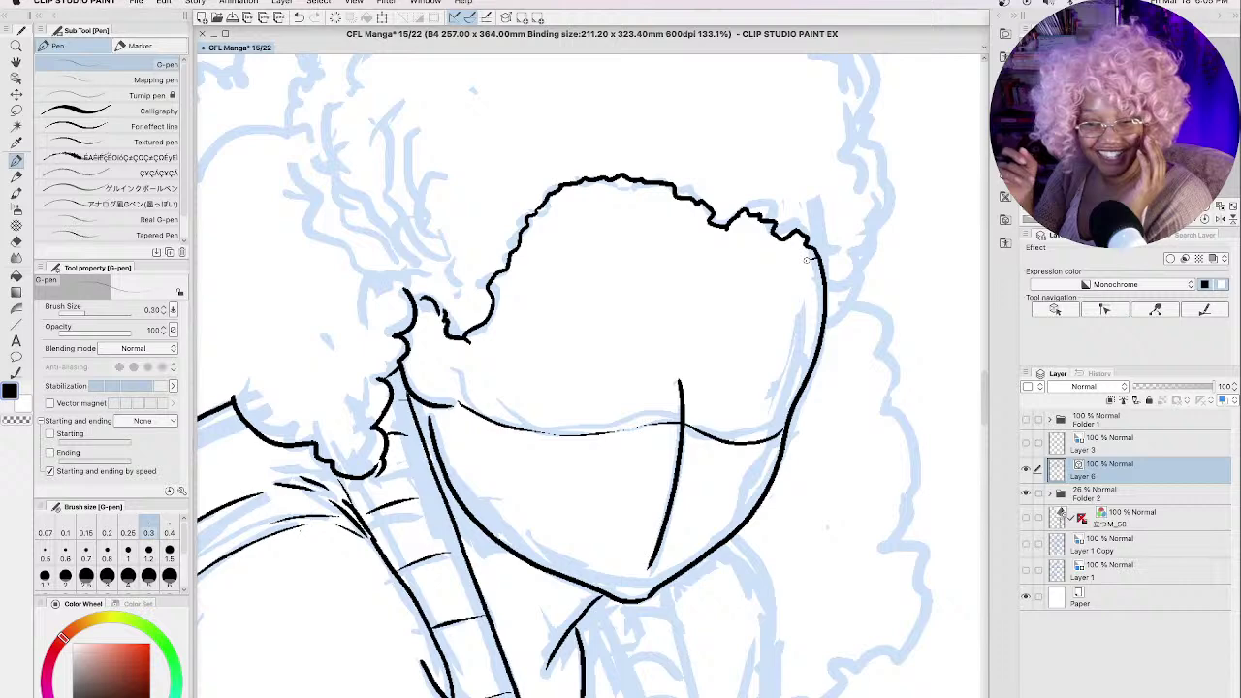
Step: Ink a curl along the hair's left edge plus an inner curl line
{"action": "scroll", "coordinate": [979, 364], "scroll_direction": "up", "scroll_amount": 5}
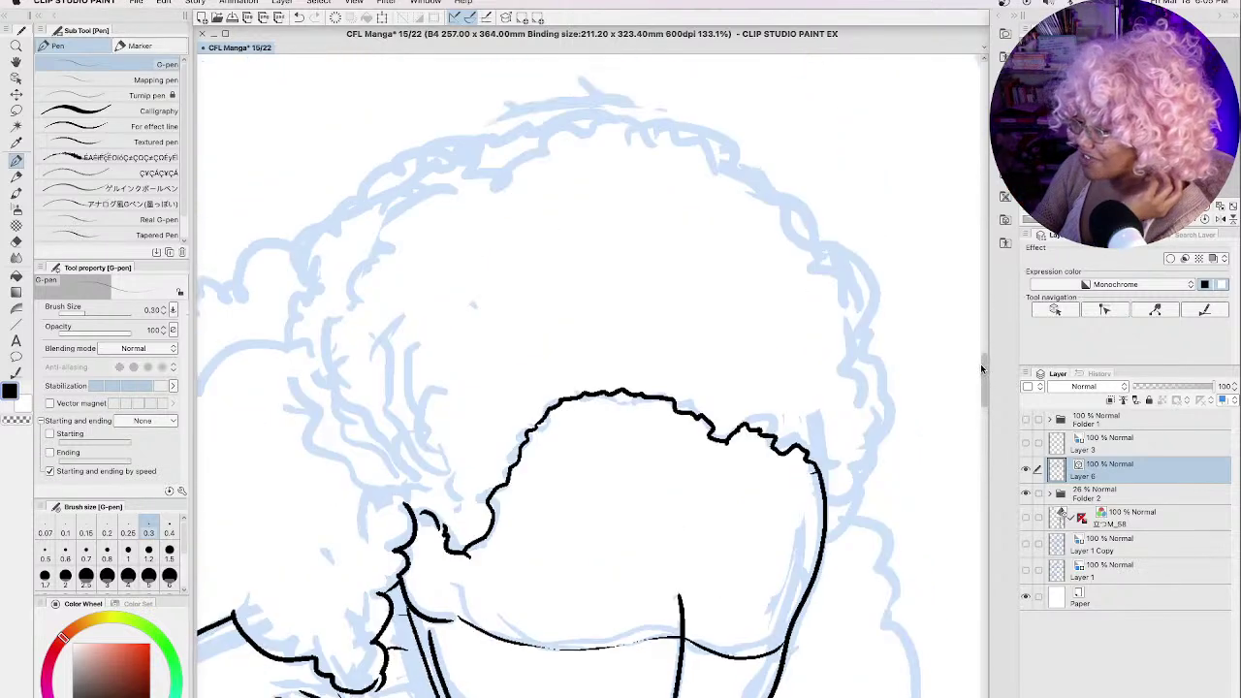
{"action": "mouse_move", "coordinate": [340, 199]}
{"action": "left_mouse_down"}
{"action": "mouse_move", "coordinate": [282, 275]}
{"action": "mouse_move", "coordinate": [297, 302]}
{"action": "mouse_move", "coordinate": [281, 329]}
{"action": "mouse_move", "coordinate": [318, 339]}
{"action": "mouse_move", "coordinate": [301, 351]}
{"action": "mouse_move", "coordinate": [326, 391]}
{"action": "mouse_move", "coordinate": [304, 415]}
{"action": "mouse_move", "coordinate": [369, 466]}
{"action": "mouse_move", "coordinate": [433, 477]}
{"action": "left_mouse_up"}
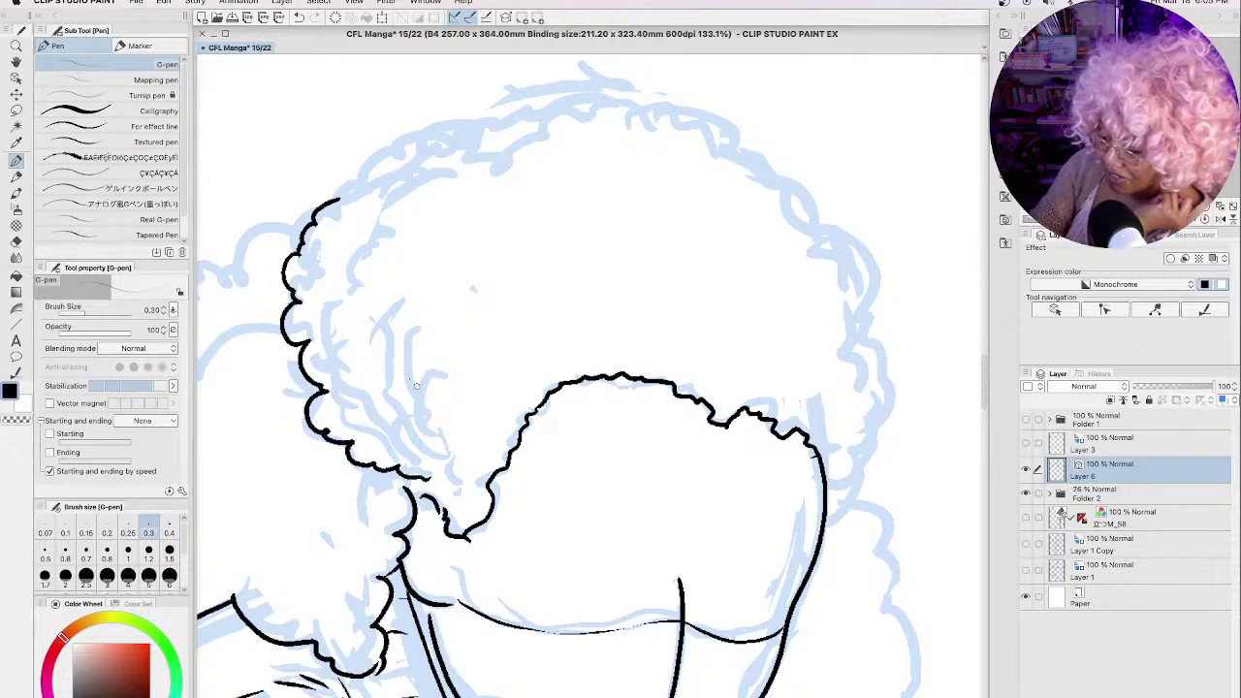
{"action": "mouse_move", "coordinate": [406, 398]}
{"action": "left_mouse_down"}
{"action": "mouse_move", "coordinate": [434, 469]}
{"action": "mouse_move", "coordinate": [356, 372]}
{"action": "left_mouse_up"}
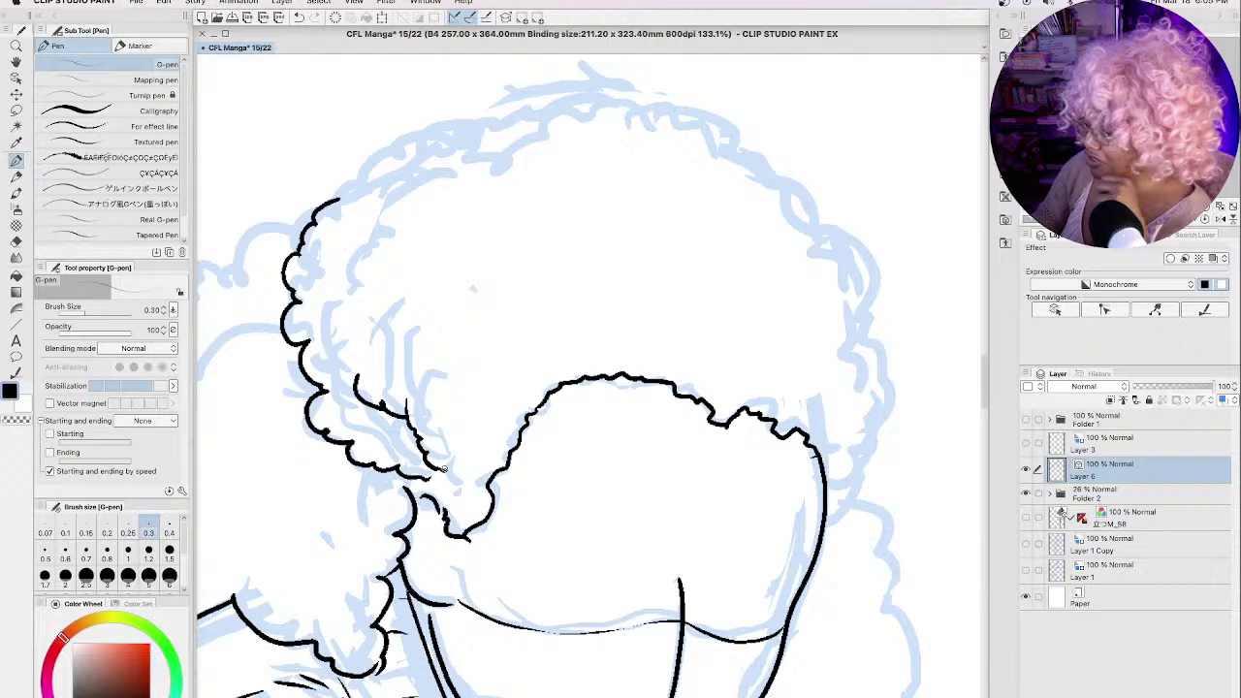
Step: Ink the curly outline on the hair's right side and two more curly bumps
{"action": "mouse_move", "coordinate": [865, 297]}
{"action": "left_mouse_down"}
{"action": "mouse_move", "coordinate": [886, 340]}
{"action": "mouse_move", "coordinate": [894, 375]}
{"action": "mouse_move", "coordinate": [882, 408]}
{"action": "mouse_move", "coordinate": [900, 429]}
{"action": "mouse_move", "coordinate": [864, 476]}
{"action": "mouse_move", "coordinate": [855, 513]}
{"action": "mouse_move", "coordinate": [824, 528]}
{"action": "left_mouse_up"}
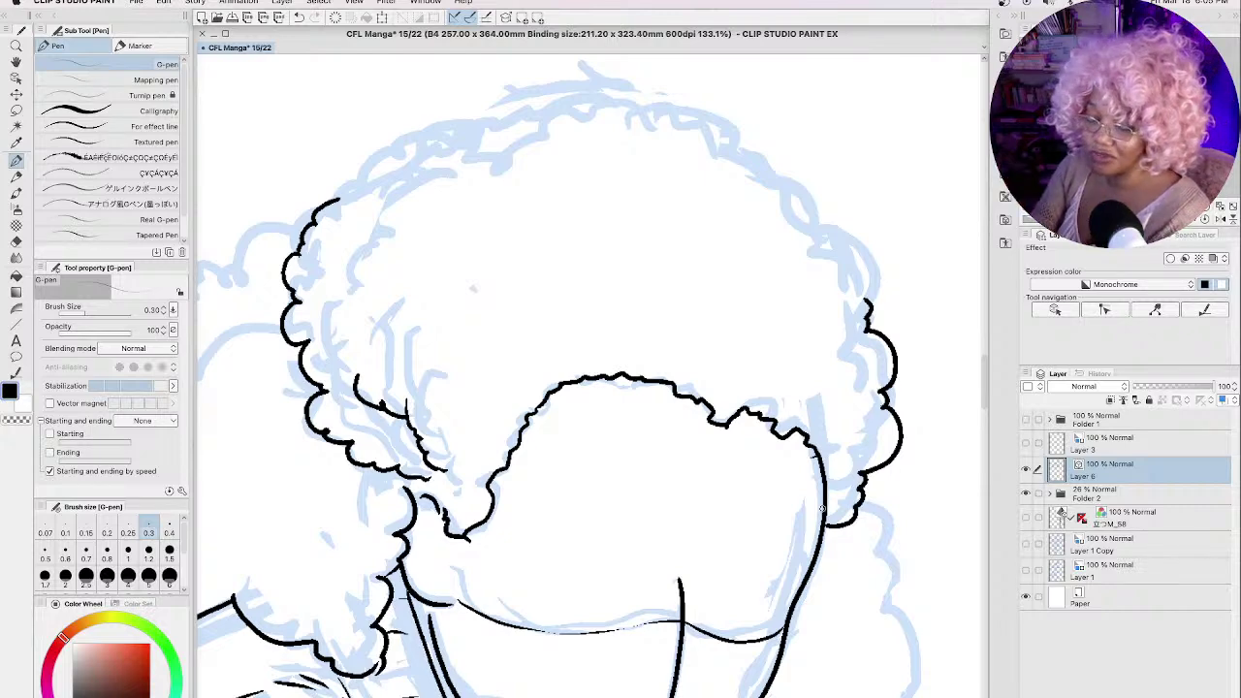
{"action": "key", "text": "space"}
{"action": "mouse_move", "coordinate": [571, 383]}
{"action": "left_mouse_down"}
{"action": "mouse_move", "coordinate": [781, 349]}
{"action": "mouse_move", "coordinate": [903, 387]}
{"action": "left_mouse_up"}
{"action": "mouse_move", "coordinate": [617, 331]}
{"action": "left_mouse_down"}
{"action": "mouse_move", "coordinate": [722, 302]}
{"action": "mouse_move", "coordinate": [651, 335]}
{"action": "left_mouse_up"}
{"action": "mouse_move", "coordinate": [730, 230]}
{"action": "left_mouse_down"}
{"action": "mouse_move", "coordinate": [667, 224]}
{"action": "mouse_move", "coordinate": [654, 254]}
{"action": "left_mouse_up"}
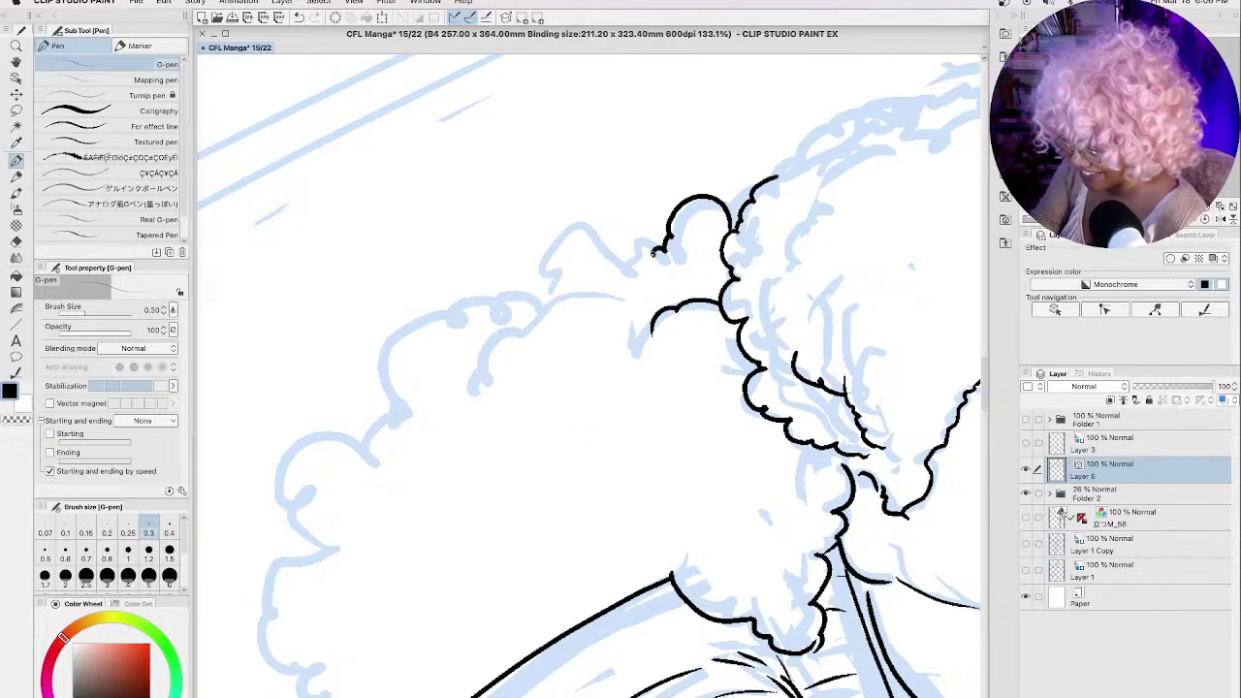
Step: Extend the curly hair outline leftward and downward, adding a curl inside the left mass
{"action": "mouse_move", "coordinate": [655, 250]}
{"action": "left_mouse_down"}
{"action": "mouse_move", "coordinate": [630, 260]}
{"action": "mouse_move", "coordinate": [612, 236]}
{"action": "mouse_move", "coordinate": [544, 265]}
{"action": "mouse_move", "coordinate": [546, 277]}
{"action": "left_mouse_up"}
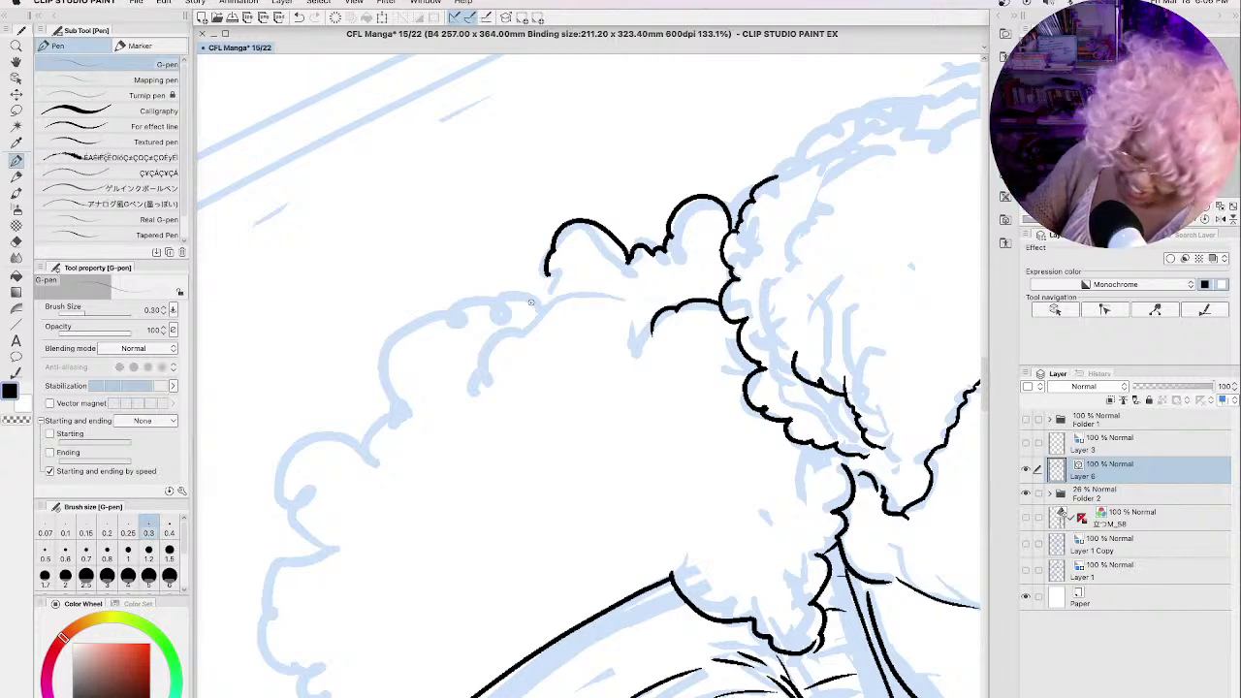
{"action": "mouse_move", "coordinate": [548, 274]}
{"action": "left_mouse_down"}
{"action": "mouse_move", "coordinate": [493, 314]}
{"action": "mouse_move", "coordinate": [455, 303]}
{"action": "mouse_move", "coordinate": [450, 318]}
{"action": "mouse_move", "coordinate": [387, 330]}
{"action": "mouse_move", "coordinate": [379, 395]}
{"action": "mouse_move", "coordinate": [396, 410]}
{"action": "mouse_move", "coordinate": [370, 430]}
{"action": "mouse_move", "coordinate": [371, 448]}
{"action": "mouse_move", "coordinate": [316, 433]}
{"action": "mouse_move", "coordinate": [283, 509]}
{"action": "mouse_move", "coordinate": [308, 550]}
{"action": "left_mouse_up"}
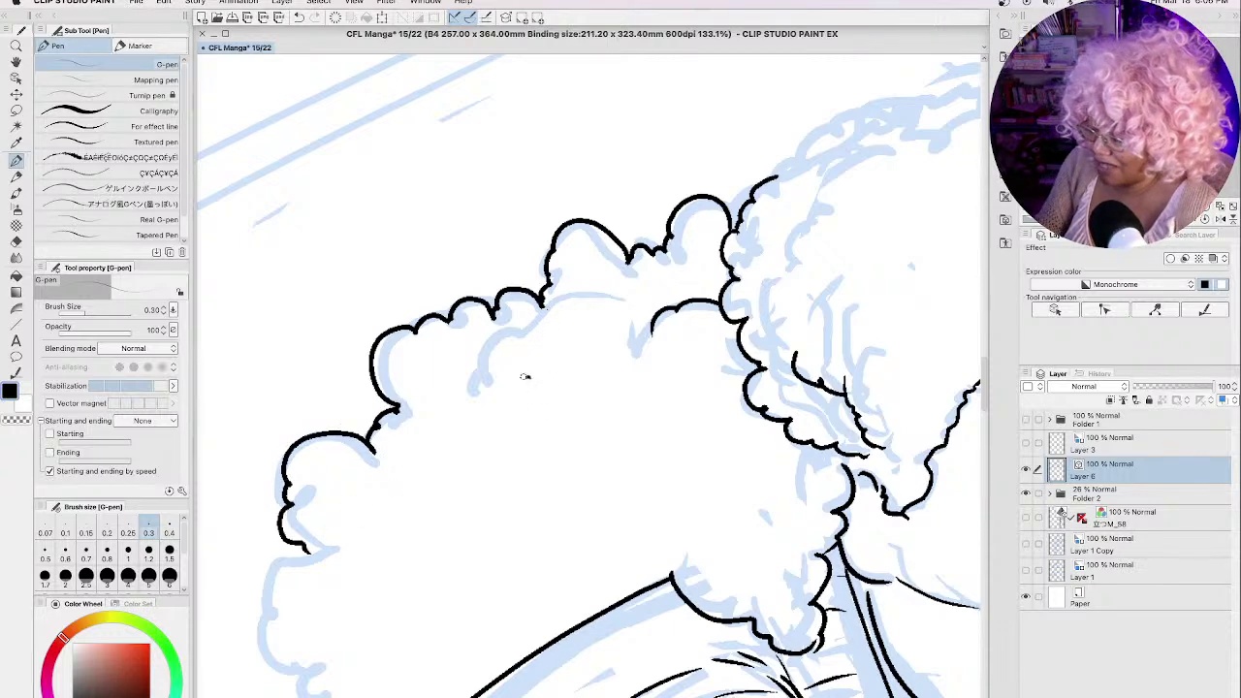
{"action": "mouse_move", "coordinate": [525, 376]}
{"action": "left_mouse_down"}
{"action": "mouse_move", "coordinate": [472, 423]}
{"action": "mouse_move", "coordinate": [496, 515]}
{"action": "left_mouse_up"}
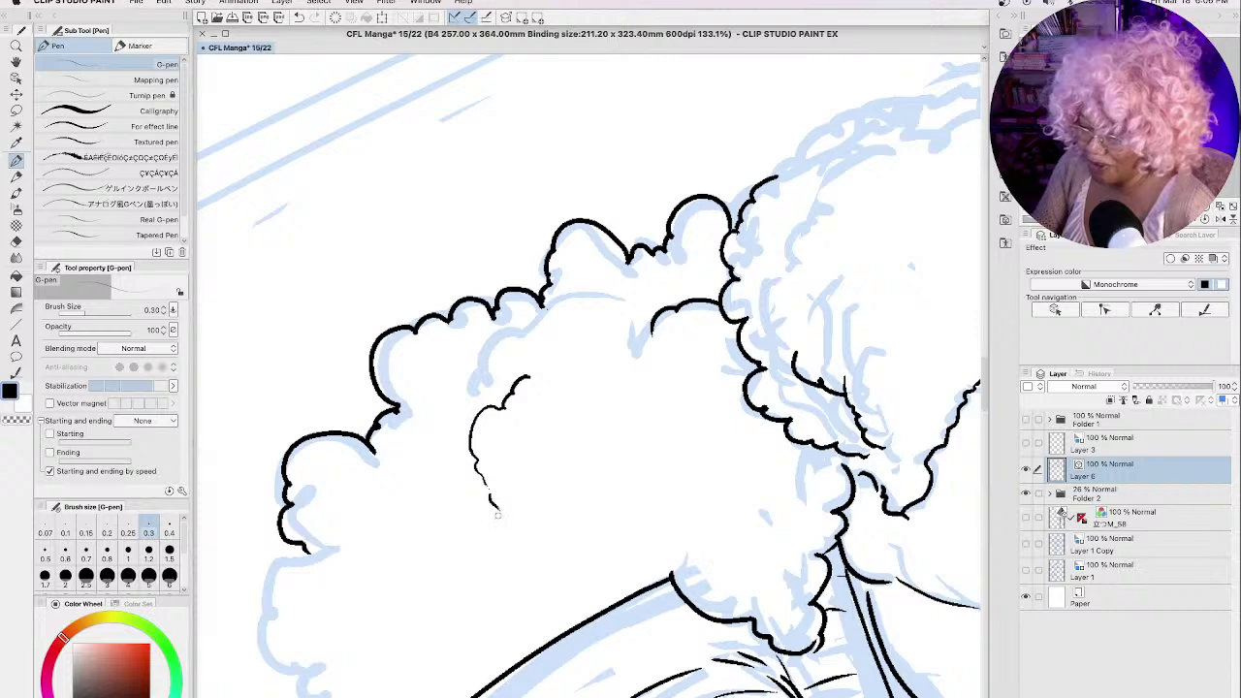
Step: Ink cloud-like curls down the hair's left edge and close the outline at the shoulder line
{"action": "key", "text": "space"}
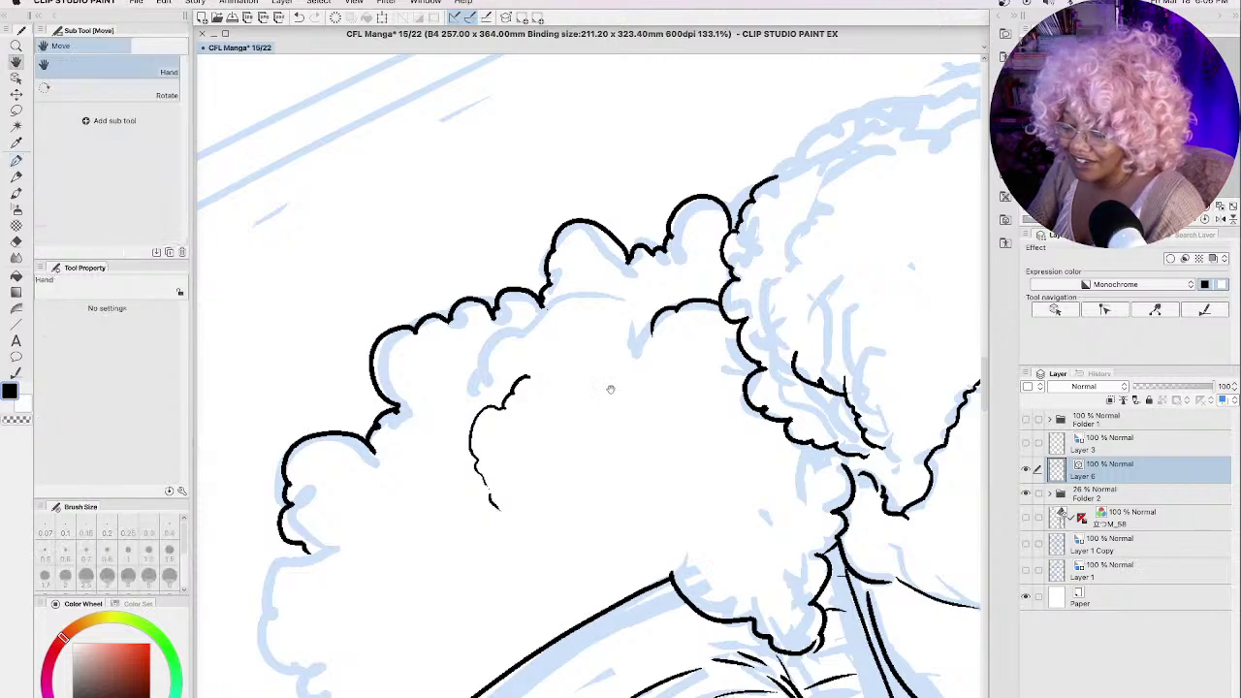
{"action": "scroll", "coordinate": [611, 388], "scroll_direction": "down", "scroll_amount": 10}
{"action": "scroll", "coordinate": [610, 388], "scroll_direction": "left", "scroll_amount": 7}
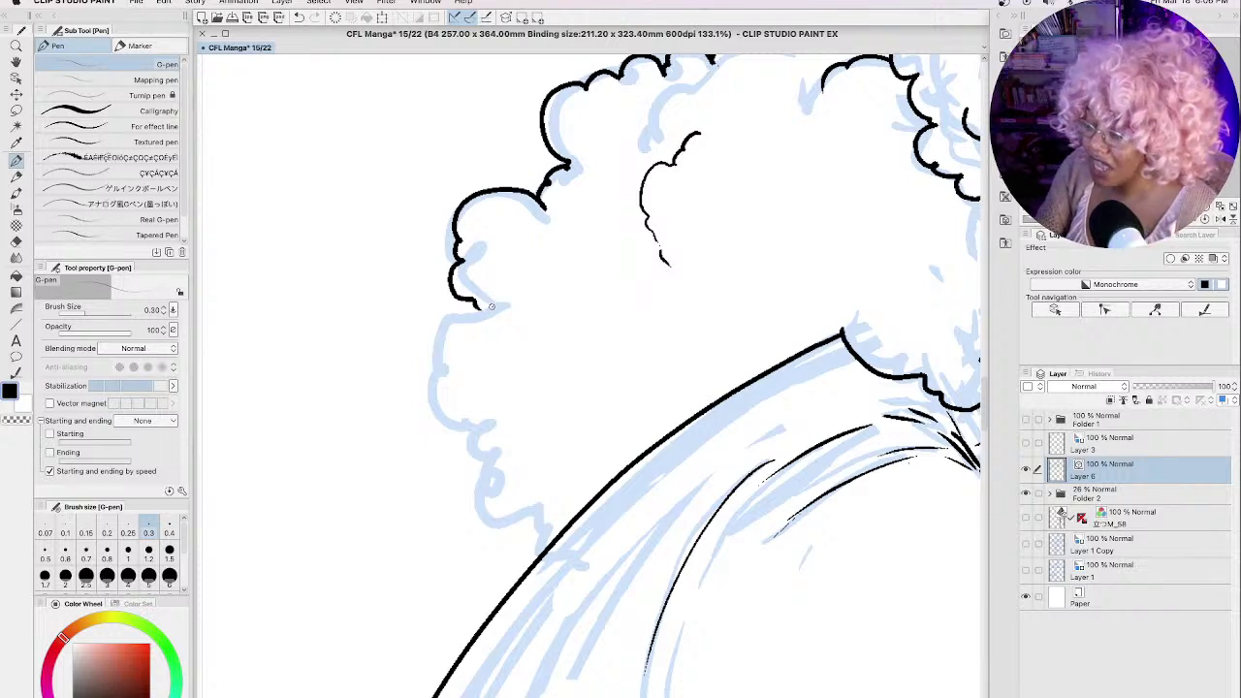
{"action": "mouse_move", "coordinate": [493, 307]}
{"action": "left_mouse_down"}
{"action": "mouse_move", "coordinate": [429, 355]}
{"action": "mouse_move", "coordinate": [422, 411]}
{"action": "mouse_move", "coordinate": [462, 422]}
{"action": "mouse_move", "coordinate": [478, 487]}
{"action": "mouse_move", "coordinate": [464, 499]}
{"action": "mouse_move", "coordinate": [485, 542]}
{"action": "mouse_move", "coordinate": [523, 574]}
{"action": "left_mouse_up"}
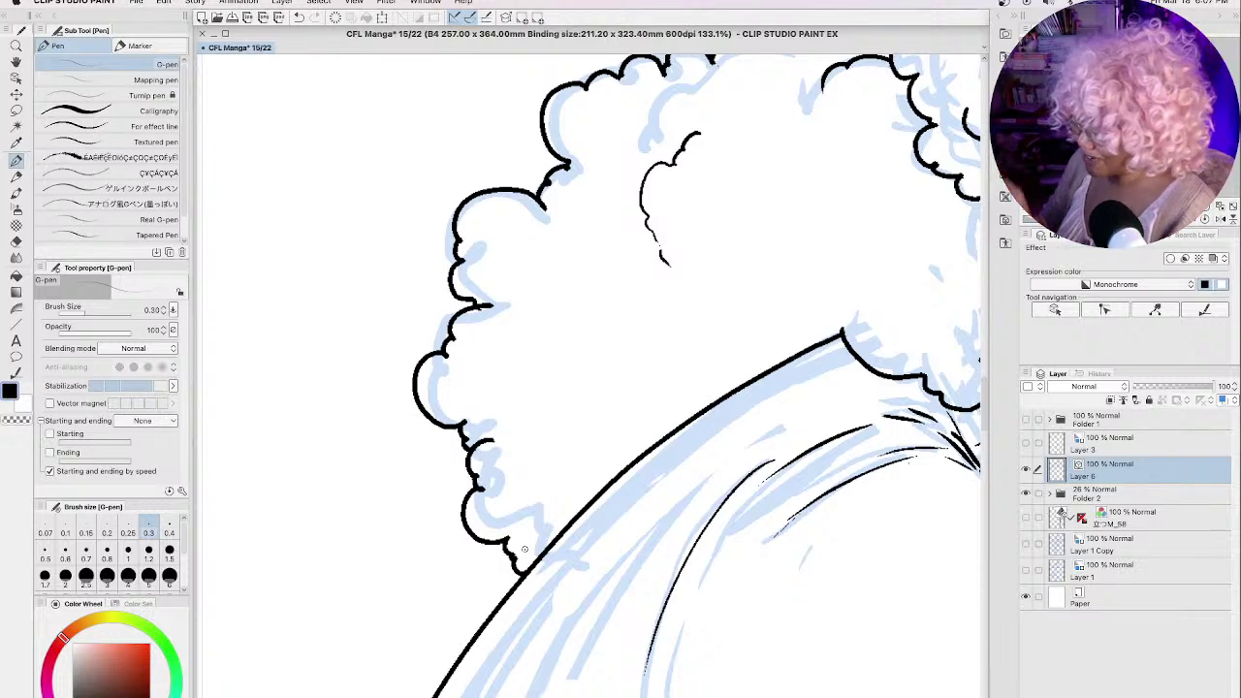
{"action": "left_click_drag", "start_coordinate": [841, 335], "coordinate": [816, 310]}
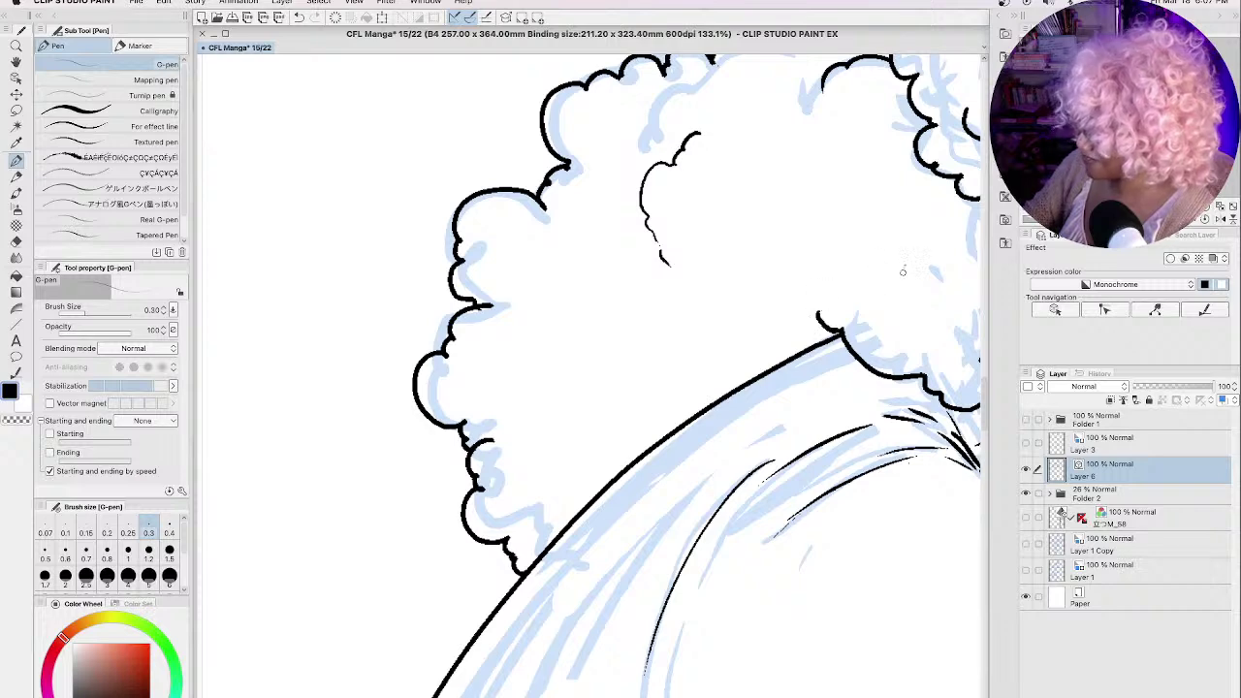
{"action": "key", "text": "h"}
{"action": "left_click_drag", "start_coordinate": [587, 368], "coordinate": [681, 360]}
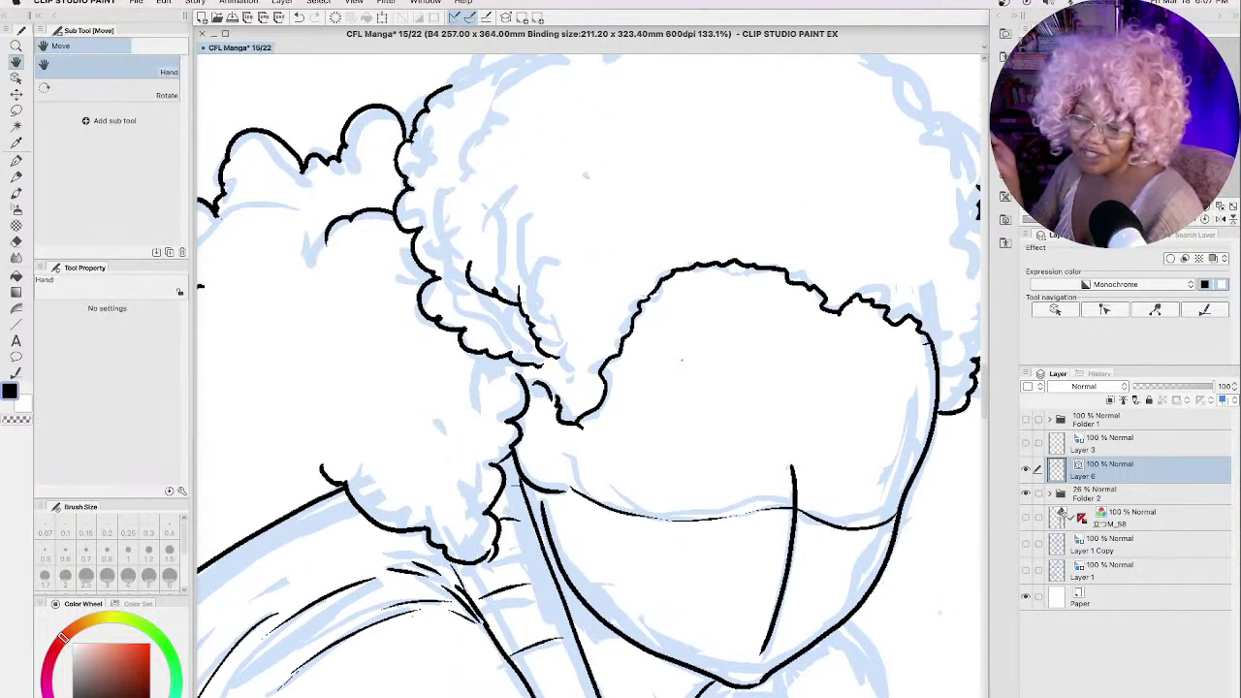
Step: Ink the scalloped curly outline across the top of the hair with the G-pen
{"action": "key", "text": "p"}
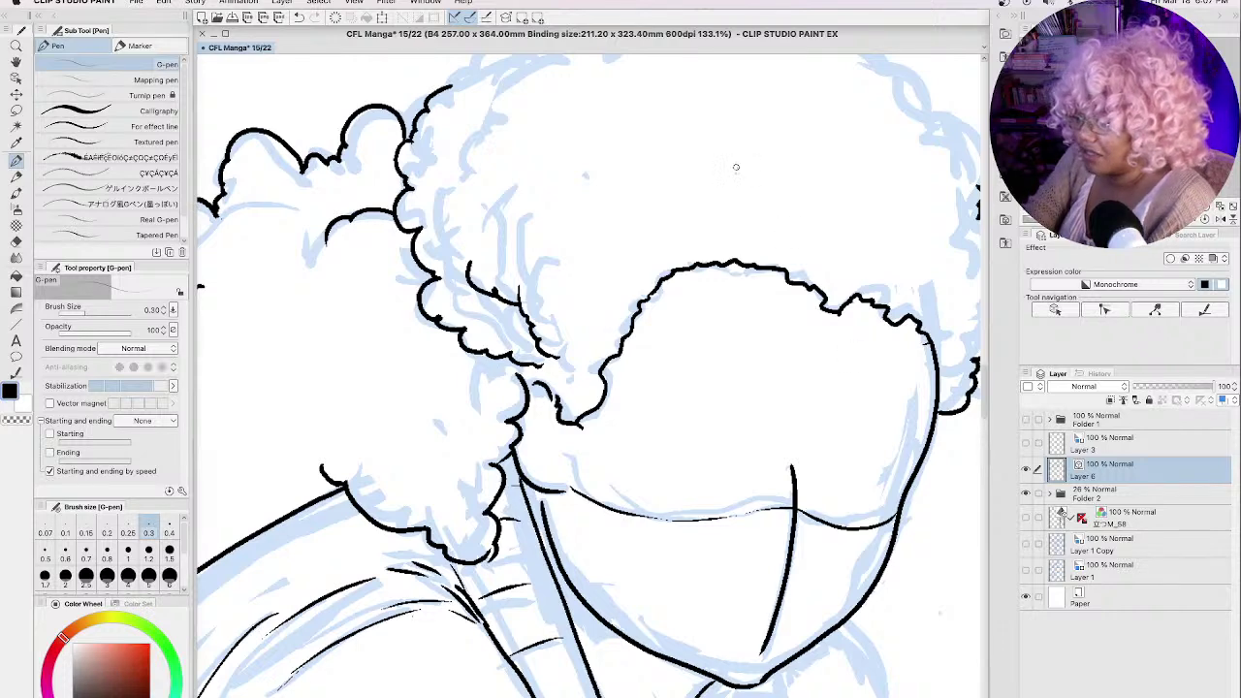
{"action": "key", "text": "h"}
{"action": "mouse_move", "coordinate": [715, 189]}
{"action": "left_mouse_down"}
{"action": "mouse_move", "coordinate": [636, 402]}
{"action": "mouse_move", "coordinate": [595, 410]}
{"action": "left_mouse_up"}
{"action": "key", "text": "p"}
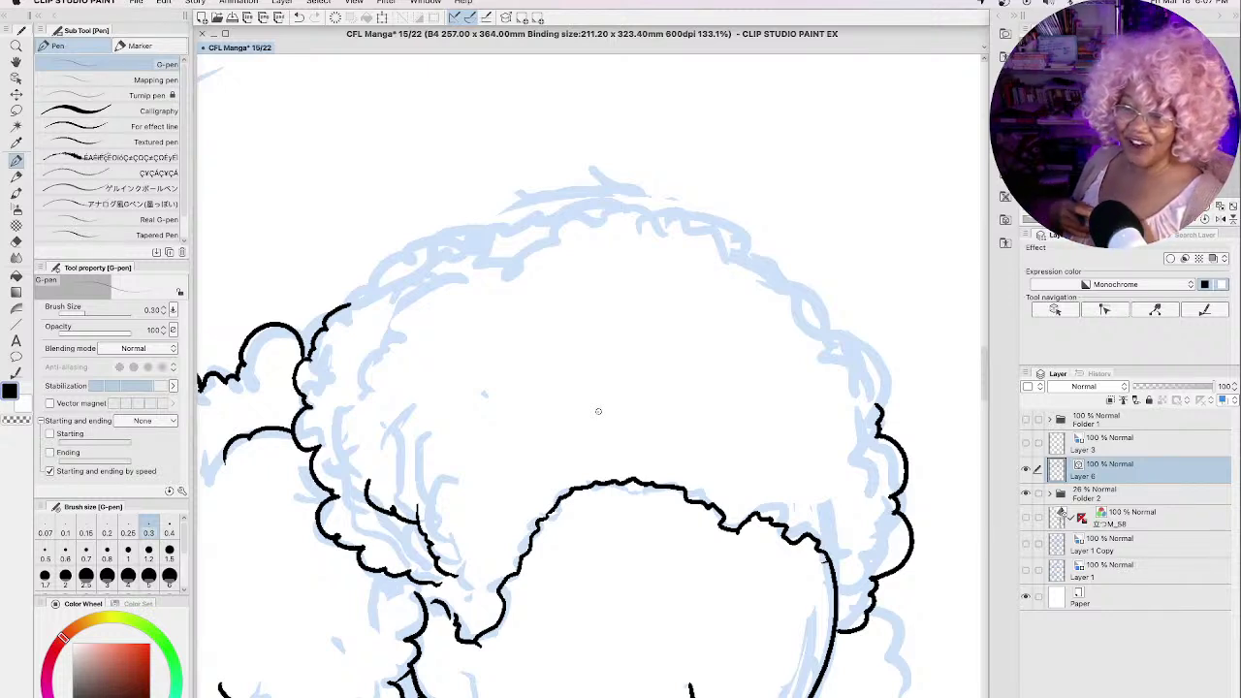
{"action": "mouse_move", "coordinate": [350, 302]}
{"action": "left_mouse_down"}
{"action": "mouse_move", "coordinate": [379, 260]}
{"action": "mouse_move", "coordinate": [440, 226]}
{"action": "mouse_move", "coordinate": [523, 220]}
{"action": "mouse_move", "coordinate": [570, 184]}
{"action": "mouse_move", "coordinate": [605, 183]}
{"action": "mouse_move", "coordinate": [611, 196]}
{"action": "mouse_move", "coordinate": [660, 188]}
{"action": "mouse_move", "coordinate": [682, 222]}
{"action": "mouse_move", "coordinate": [709, 208]}
{"action": "mouse_move", "coordinate": [744, 252]}
{"action": "mouse_move", "coordinate": [782, 249]}
{"action": "mouse_move", "coordinate": [833, 299]}
{"action": "mouse_move", "coordinate": [873, 307]}
{"action": "mouse_move", "coordinate": [875, 392]}
{"action": "left_mouse_up"}
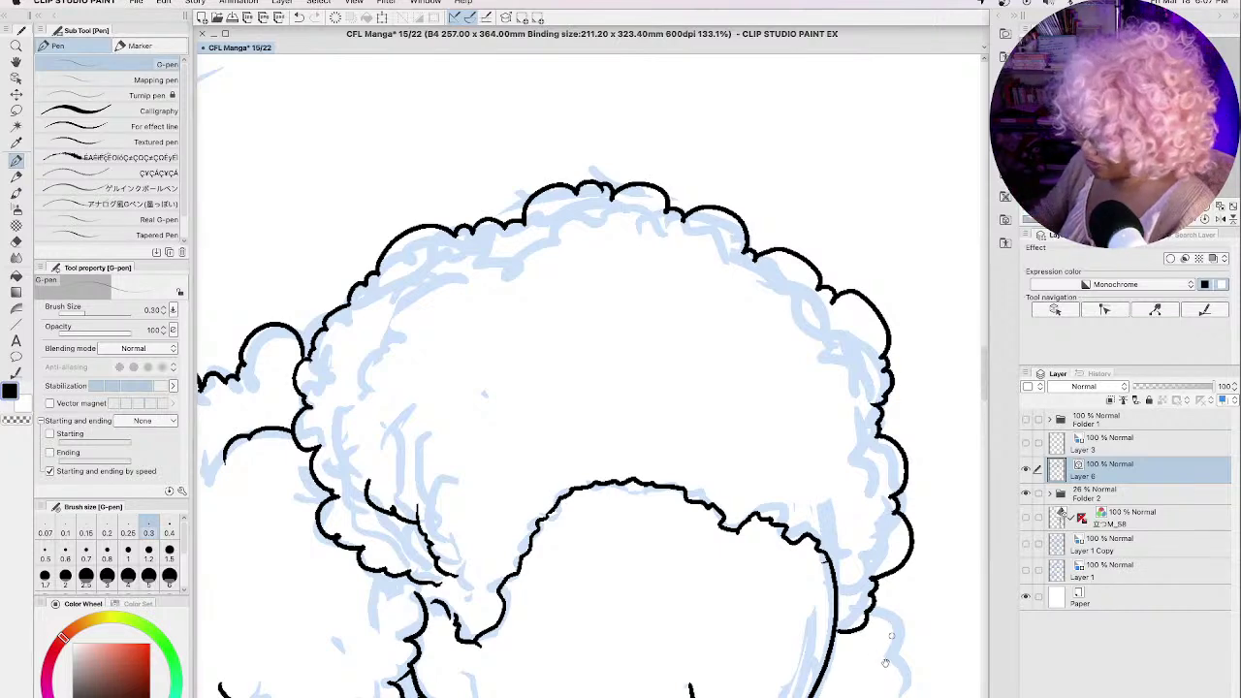
{"action": "mouse_move", "coordinate": [880, 620]}
{"action": "left_mouse_down"}
{"action": "mouse_move", "coordinate": [772, 158]}
{"action": "mouse_move", "coordinate": [806, 195]}
{"action": "mouse_move", "coordinate": [824, 288]}
{"action": "mouse_move", "coordinate": [810, 390]}
{"action": "mouse_move", "coordinate": [822, 407]}
{"action": "mouse_move", "coordinate": [817, 495]}
{"action": "mouse_move", "coordinate": [684, 581]}
{"action": "left_mouse_up"}
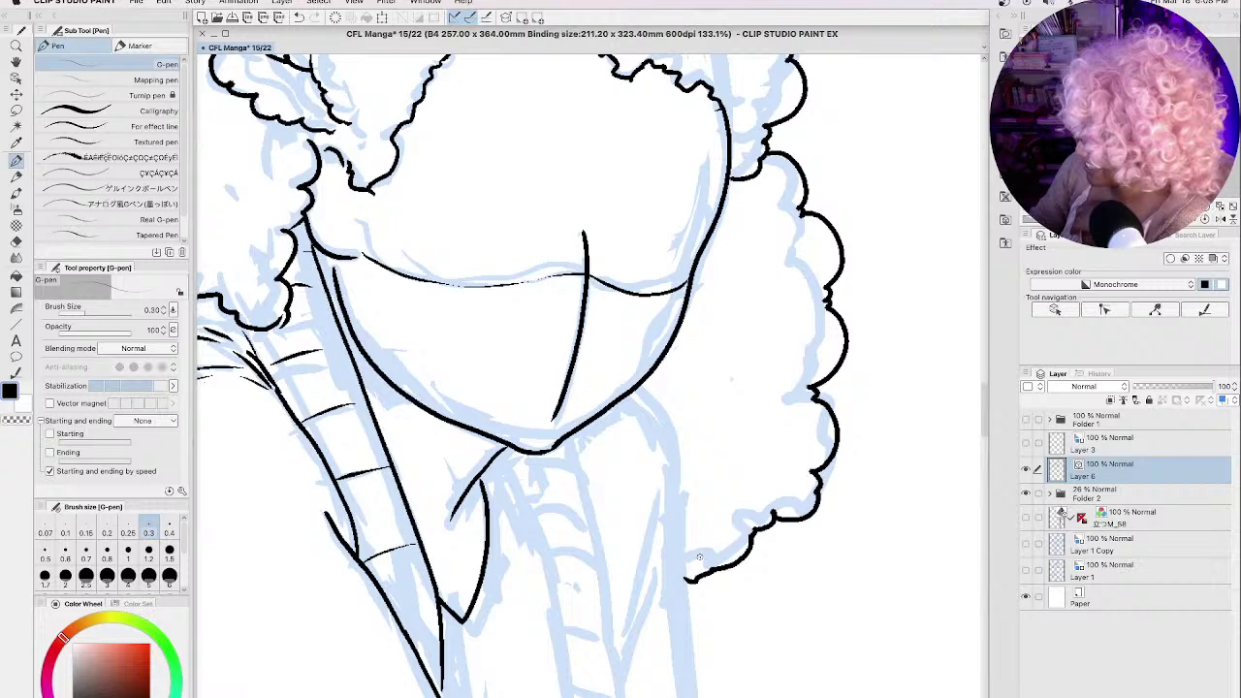
Step: Ink the collar band's left and right lines, extending them down to the panel border
{"action": "scroll", "coordinate": [986, 400], "scroll_direction": "down", "scroll_amount": 5}
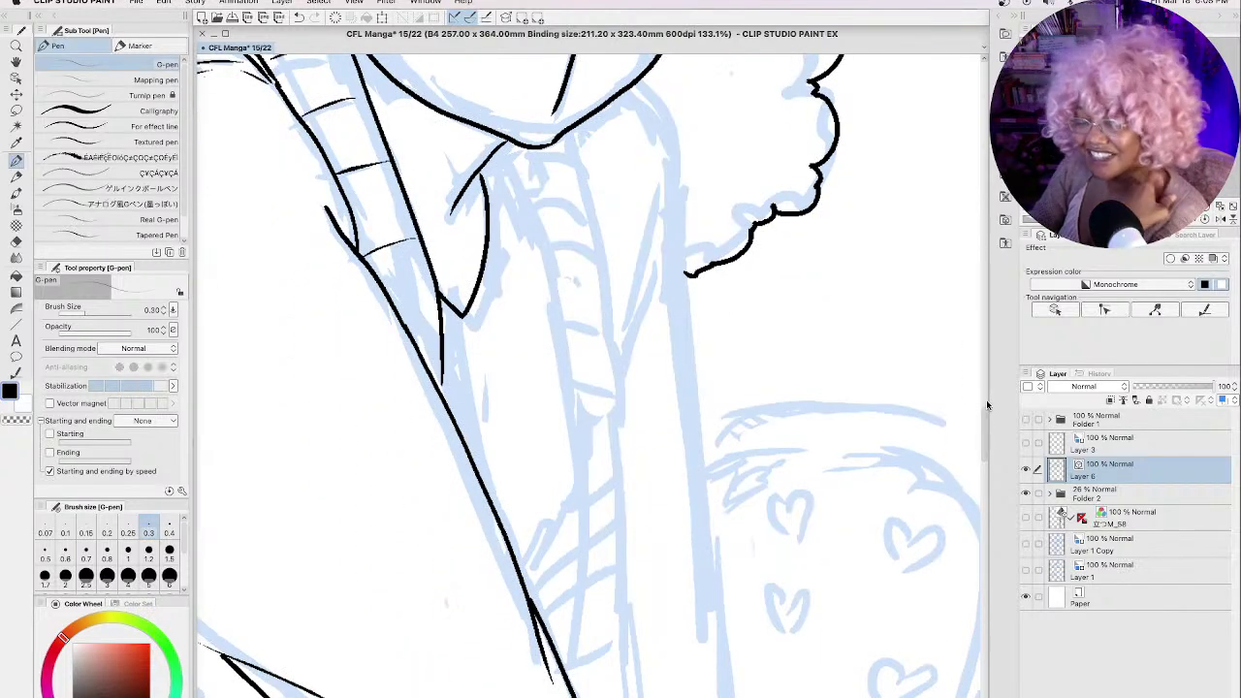
{"action": "mouse_move", "coordinate": [490, 155]}
{"action": "left_mouse_down"}
{"action": "mouse_move", "coordinate": [554, 349]}
{"action": "mouse_move", "coordinate": [573, 487]}
{"action": "mouse_move", "coordinate": [562, 640]}
{"action": "left_mouse_up"}
{"action": "mouse_move", "coordinate": [576, 132]}
{"action": "left_mouse_down"}
{"action": "mouse_move", "coordinate": [628, 338]}
{"action": "mouse_move", "coordinate": [652, 557]}
{"action": "mouse_move", "coordinate": [639, 696]}
{"action": "left_mouse_up"}
{"action": "scroll", "coordinate": [984, 431], "scroll_direction": "down", "scroll_amount": 7}
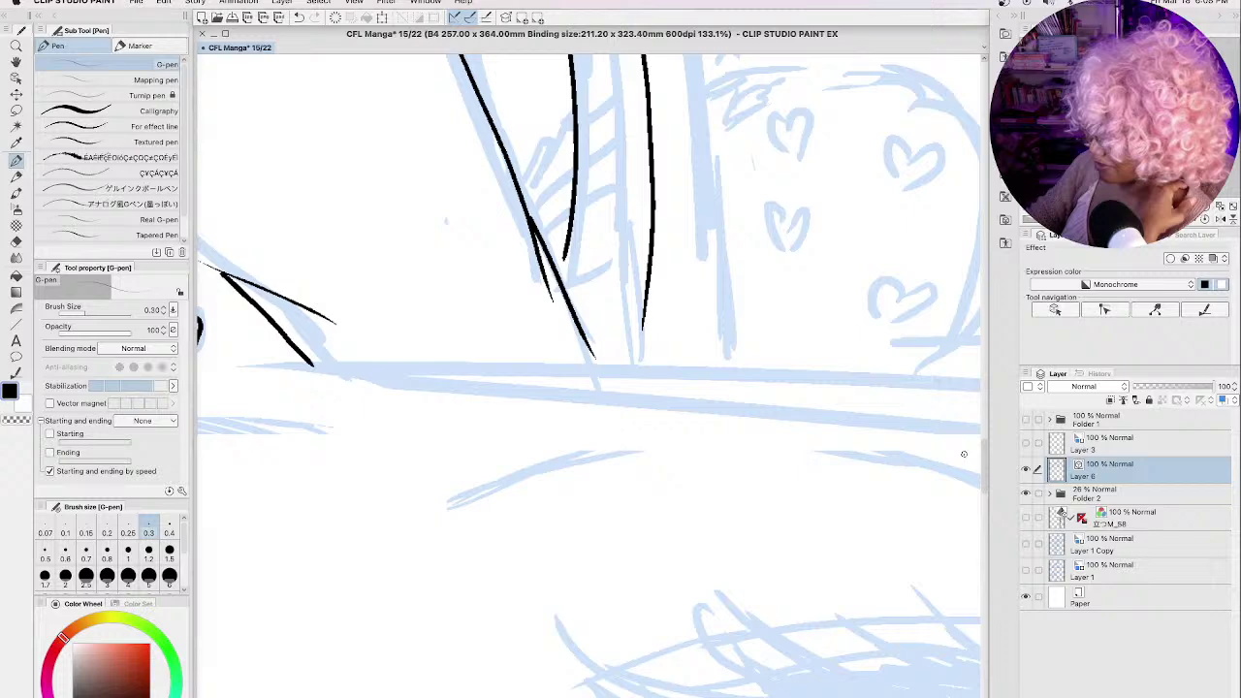
{"action": "left_click_drag", "start_coordinate": [640, 319], "coordinate": [638, 378]}
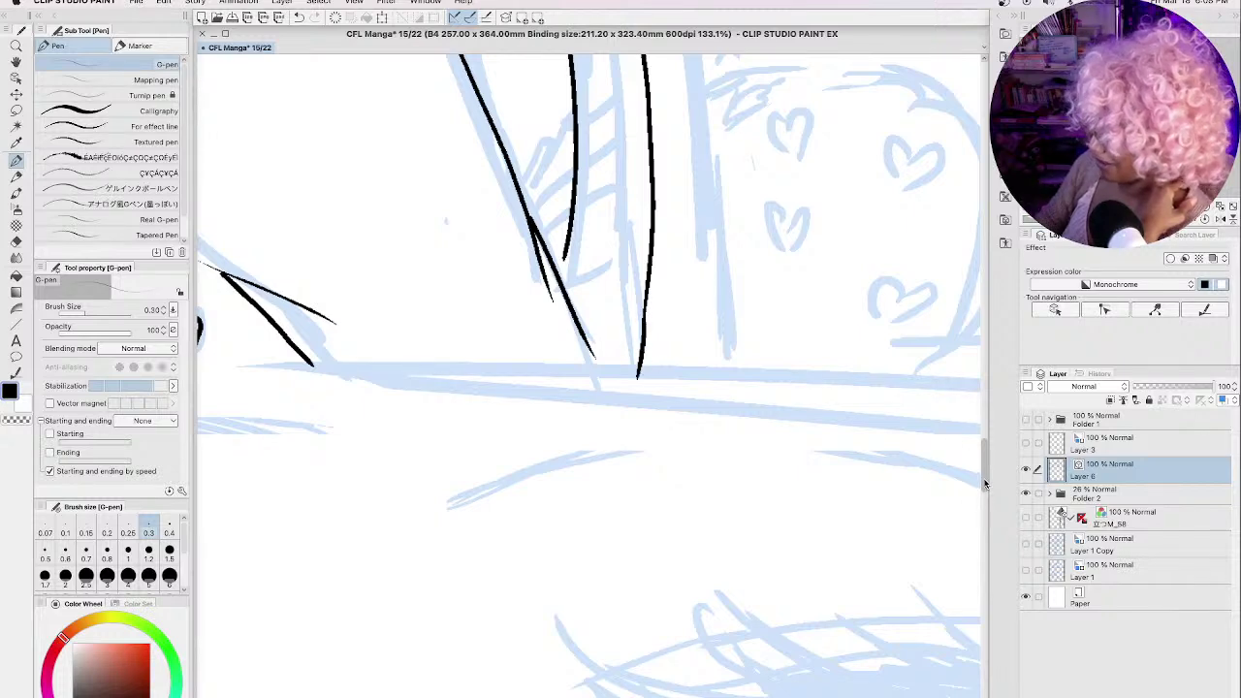
{"action": "scroll", "coordinate": [980, 446], "scroll_direction": "up", "scroll_amount": 7}
{"action": "scroll", "coordinate": [980, 446], "scroll_direction": "down", "scroll_amount": 1}
Step: Add crossing stripes along the collar band and thin marks down its center
{"action": "mouse_move", "coordinate": [507, 200]}
{"action": "left_mouse_down"}
{"action": "mouse_move", "coordinate": [549, 177]}
{"action": "mouse_move", "coordinate": [588, 188]}
{"action": "left_mouse_up"}
{"action": "left_click_drag", "start_coordinate": [538, 291], "coordinate": [608, 281]}
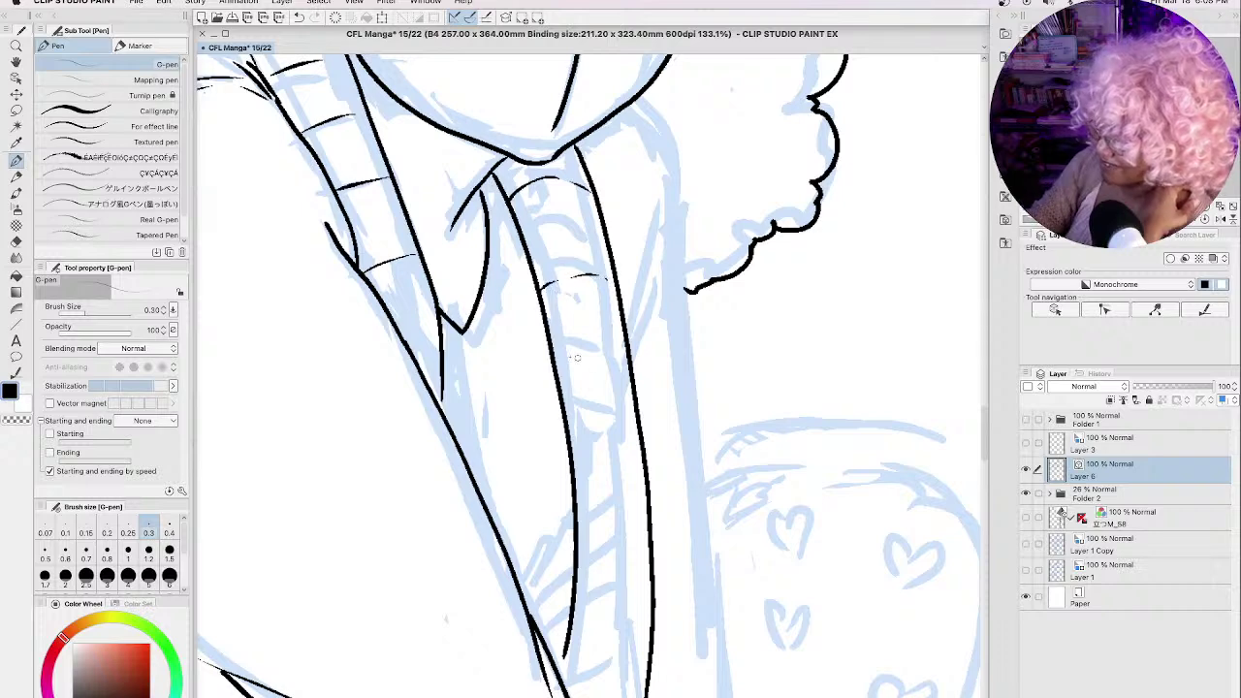
{"action": "left_click_drag", "start_coordinate": [557, 372], "coordinate": [633, 389]}
{"action": "left_click_drag", "start_coordinate": [571, 469], "coordinate": [639, 480]}
{"action": "left_click_drag", "start_coordinate": [578, 577], "coordinate": [649, 603]}
{"action": "left_click_drag", "start_coordinate": [567, 657], "coordinate": [640, 692]}
{"action": "left_click_drag", "start_coordinate": [545, 243], "coordinate": [549, 279]}
{"action": "left_click_drag", "start_coordinate": [585, 407], "coordinate": [589, 442]}
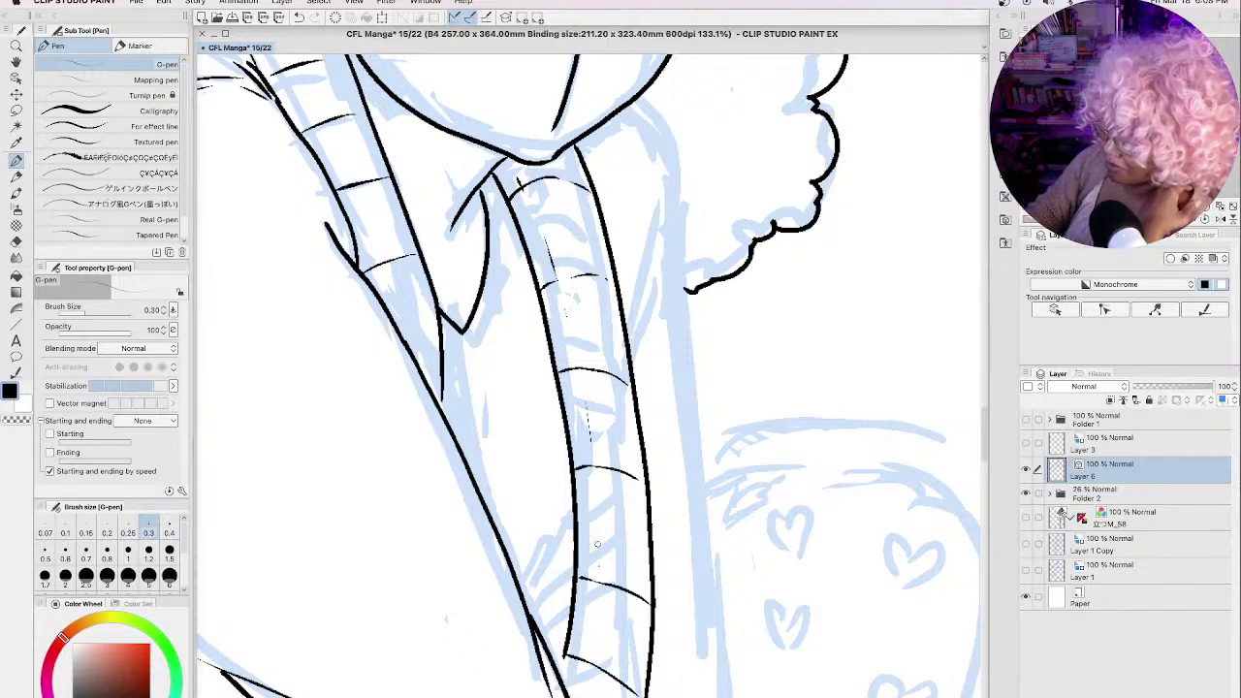
{"action": "left_click_drag", "start_coordinate": [597, 558], "coordinate": [599, 593]}
Step: Ink the collar's inner left edge, right edge, and an extra line beside it to the border
{"action": "left_click_drag", "start_coordinate": [574, 528], "coordinate": [528, 606]}
{"action": "mouse_move", "coordinate": [632, 97]}
{"action": "left_mouse_down"}
{"action": "mouse_move", "coordinate": [672, 145]}
{"action": "mouse_move", "coordinate": [684, 207]}
{"action": "mouse_move", "coordinate": [630, 347]}
{"action": "left_mouse_up"}
{"action": "left_click_drag", "start_coordinate": [681, 217], "coordinate": [710, 663]}
{"action": "scroll", "coordinate": [971, 441], "scroll_direction": "down", "scroll_amount": 10}
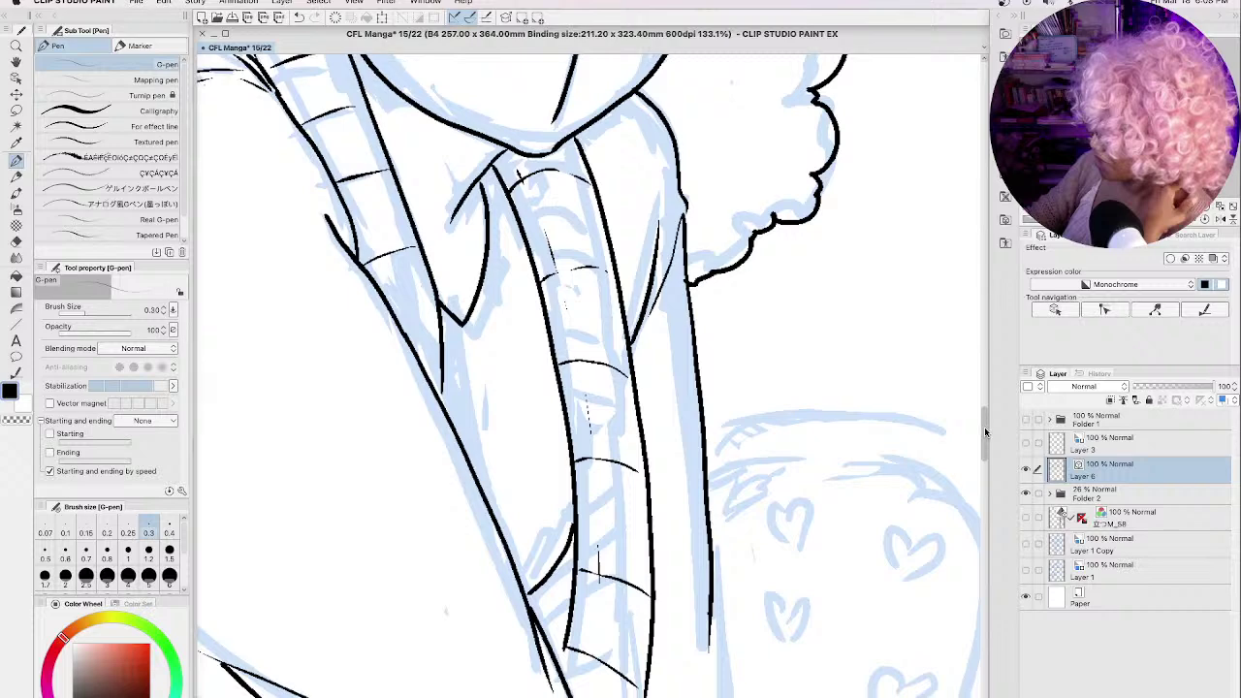
{"action": "left_click_drag", "start_coordinate": [710, 118], "coordinate": [725, 288]}
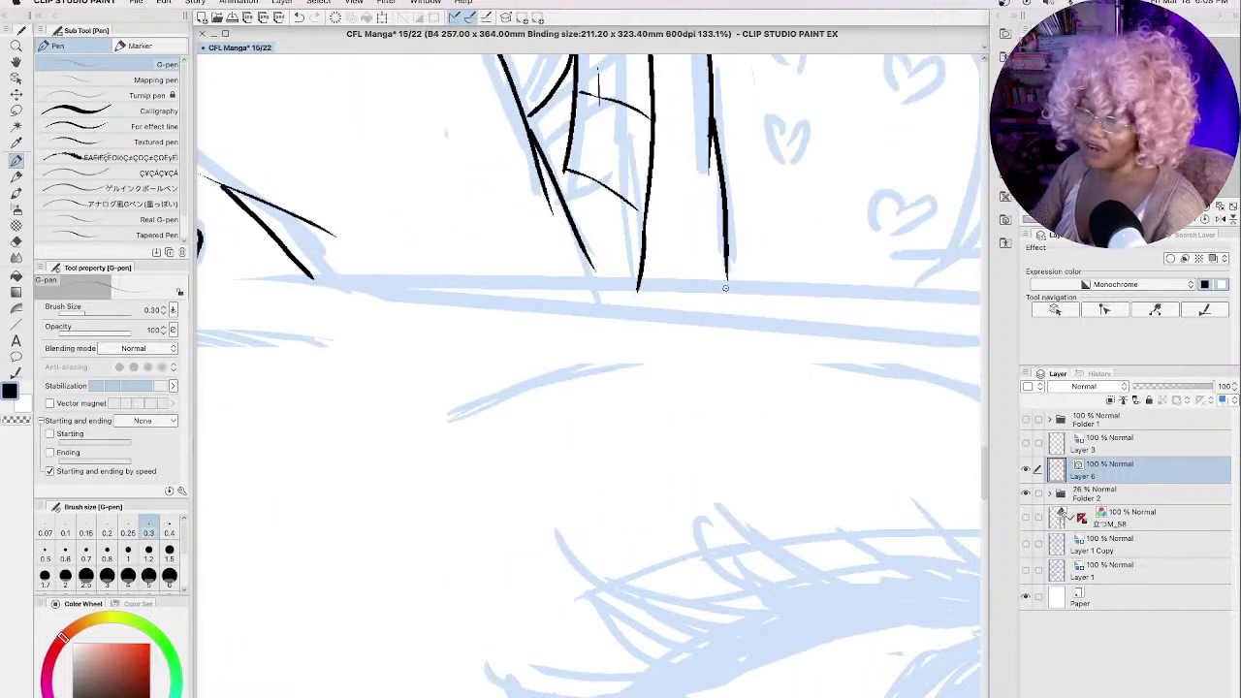
{"action": "scroll", "coordinate": [725, 288], "scroll_direction": "down", "scroll_amount": 10}
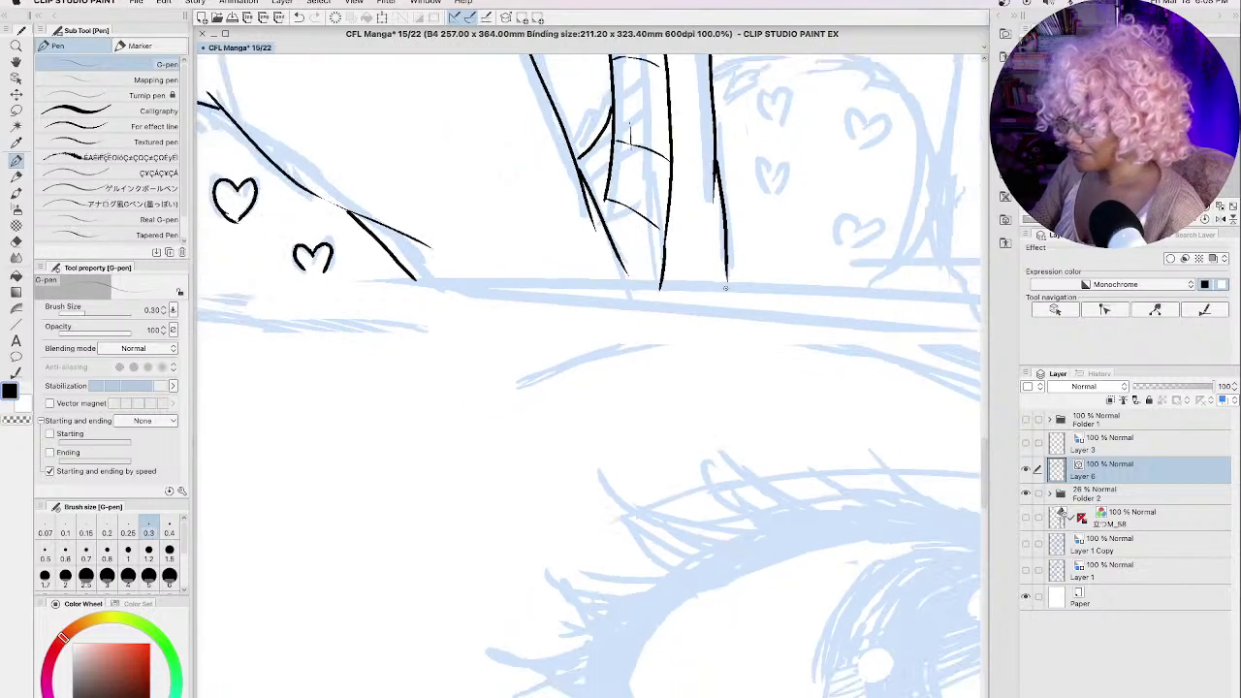
Step: Zoom out to 14.8% and pan until the full manga page is visible
{"action": "scroll", "coordinate": [725, 288], "scroll_direction": "down", "scroll_amount": 8}
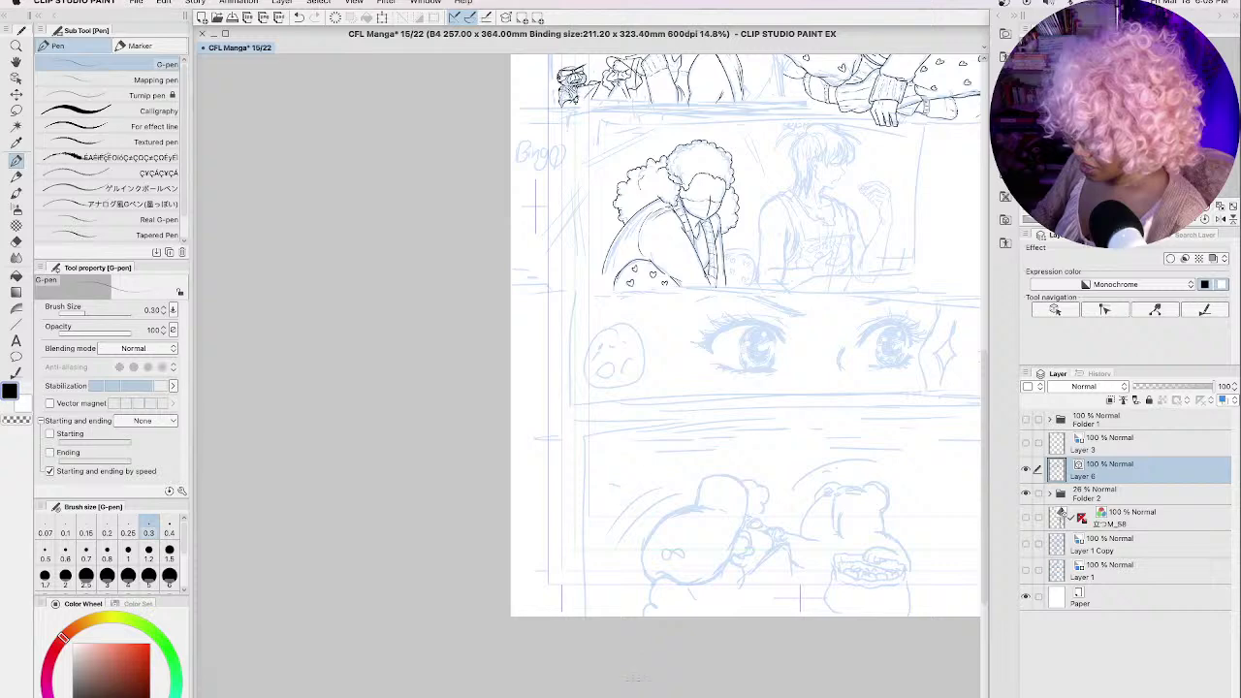
{"action": "scroll", "coordinate": [983, 550], "scroll_direction": "right", "scroll_amount": 5}
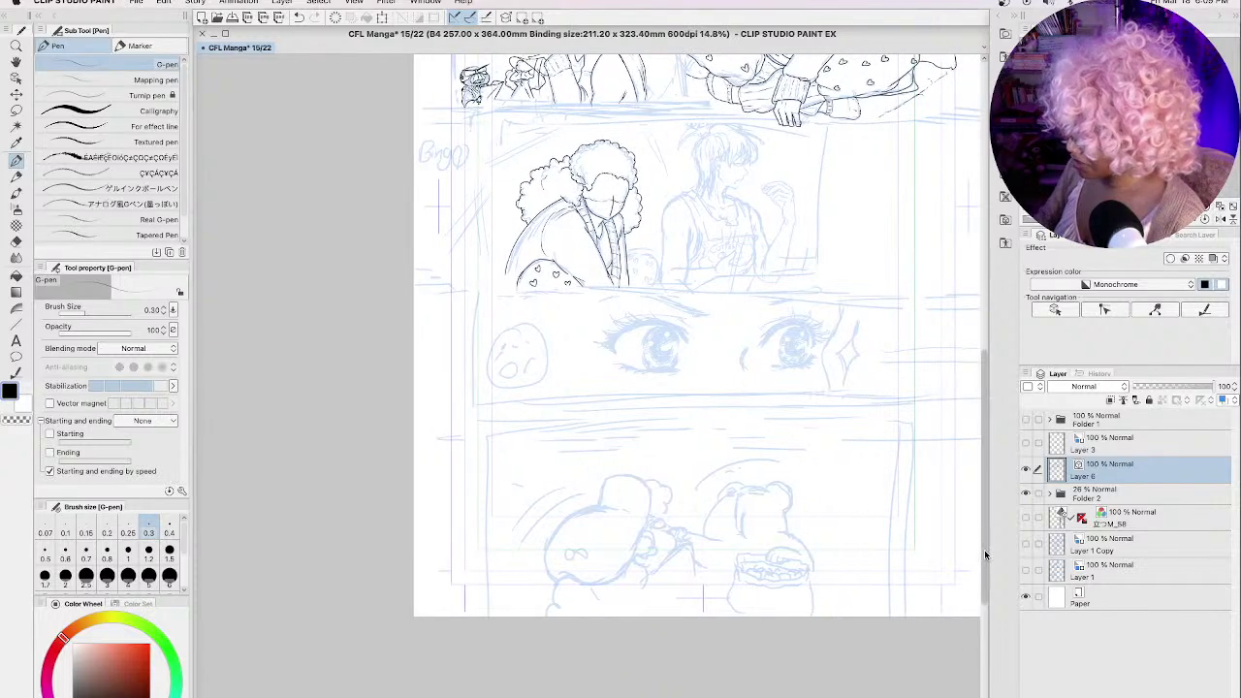
{"action": "left_click_drag", "start_coordinate": [982, 547], "coordinate": [970, 469]}
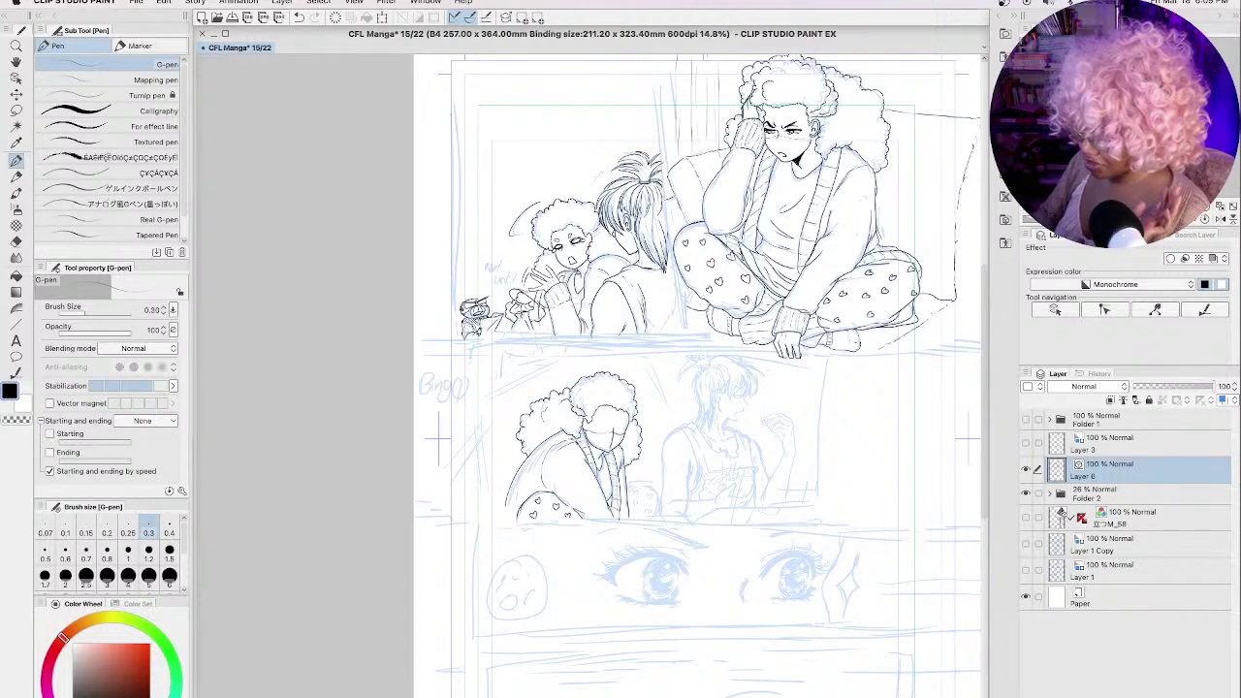
{"action": "scroll", "coordinate": [693, 375], "scroll_direction": "right", "scroll_amount": 4}
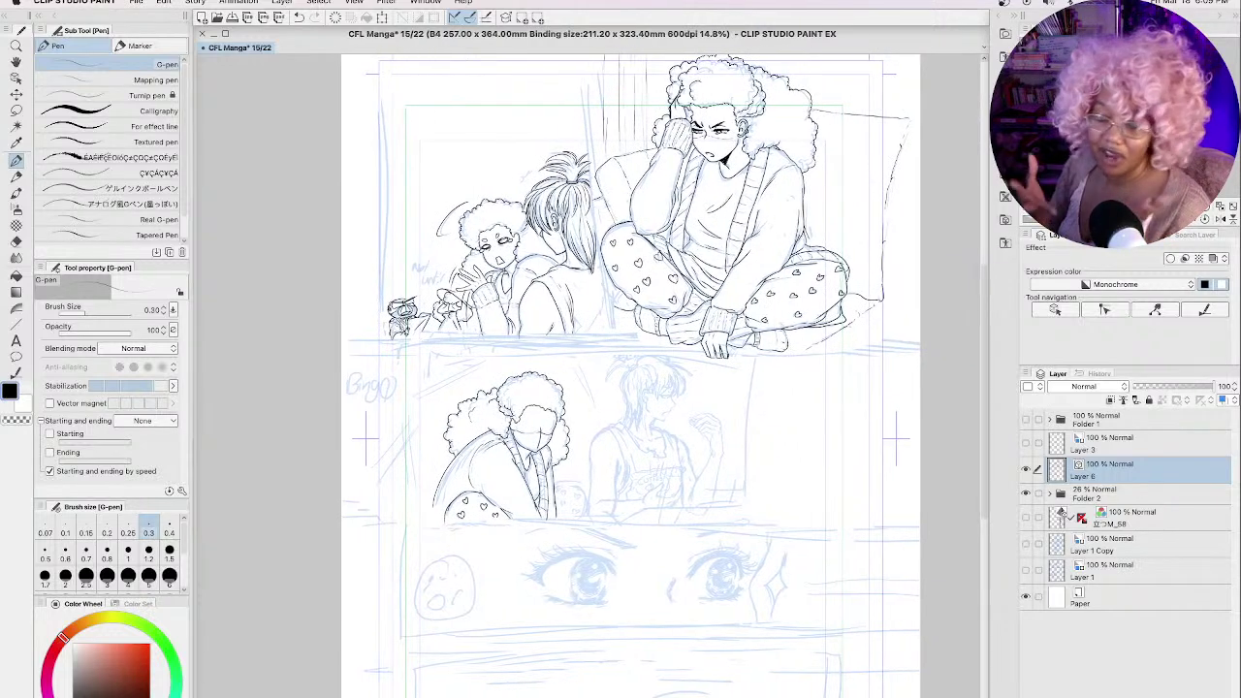